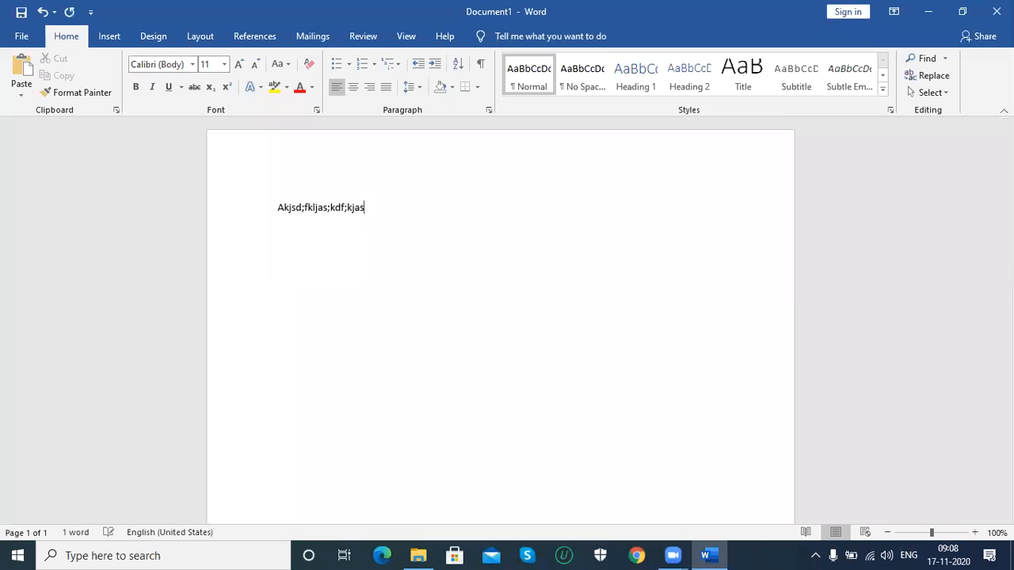
{"action": "key", "text": "BackSpace"}
{"action": "key", "text": "BackSpace"}
{"action": "key", "text": "BackSpace"}
{"action": "key", "text": "BackSpace"}
{"action": "key", "text": "BackSpace"}
{"action": "key", "text": "BackSpace"}
{"action": "key", "text": "BackSpace"}
{"action": "key", "text": "BackSpace"}
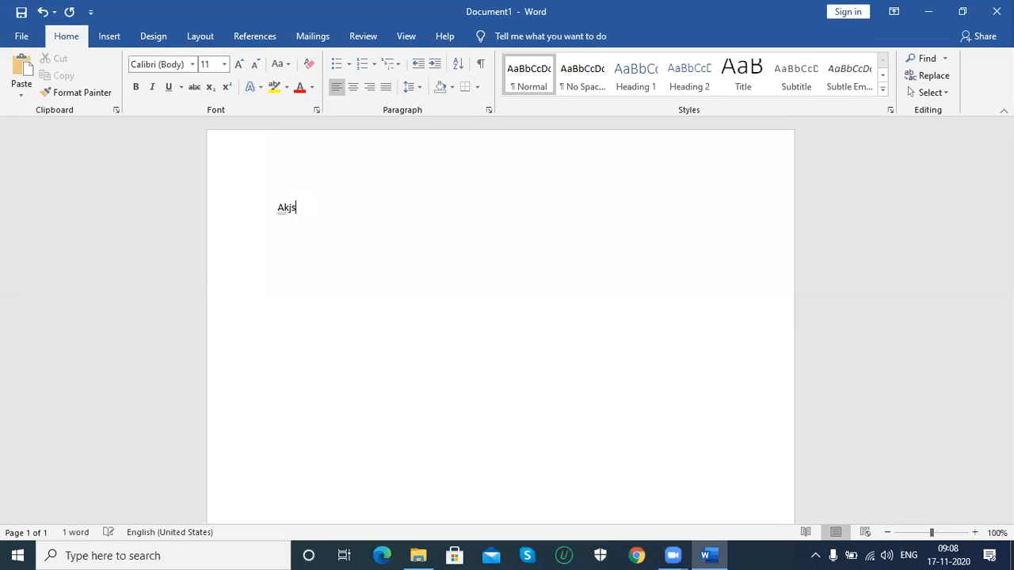
Replace the gibberish line with =rand() to generate five sample paragraphs
{"action": "type", "text": "=rand()"}
{"action": "key", "text": "Return"}
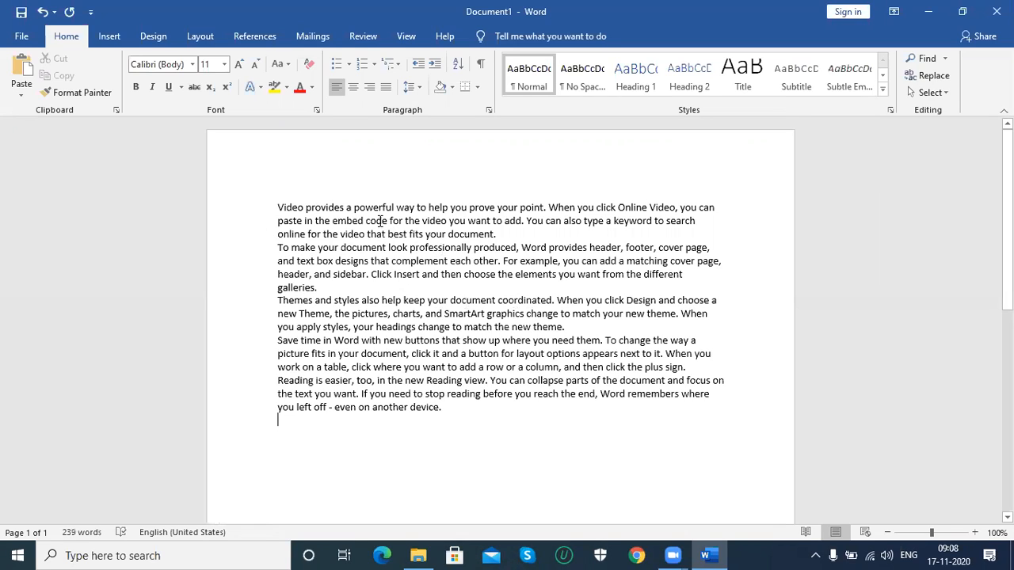
Select the first paragraphs of sample text, then clear the selection
{"action": "left_click", "coordinate": [278, 208]}
{"action": "left_click_drag", "start_coordinate": [325, 230], "coordinate": [356, 274]}
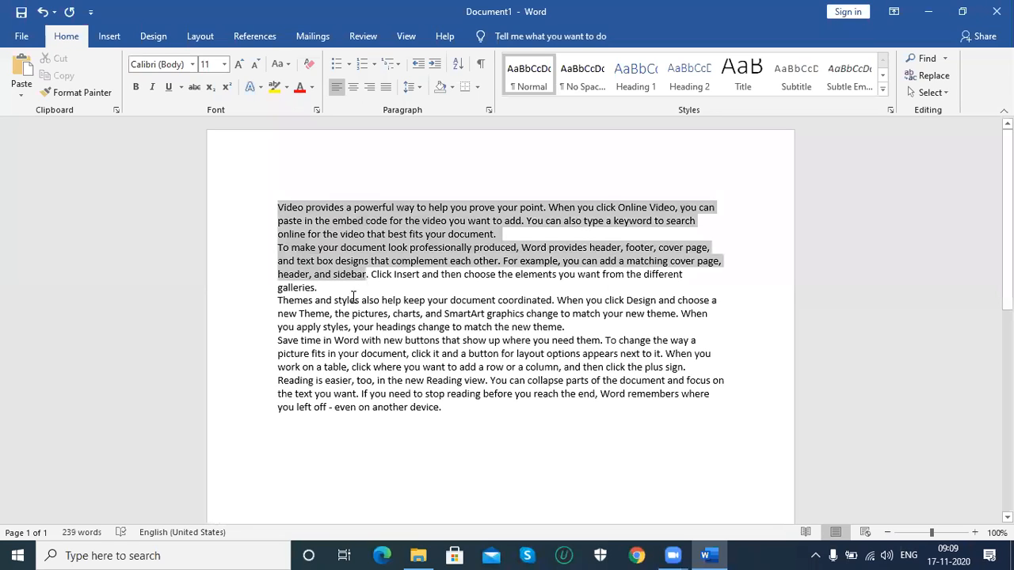
{"action": "left_click", "coordinate": [353, 288]}
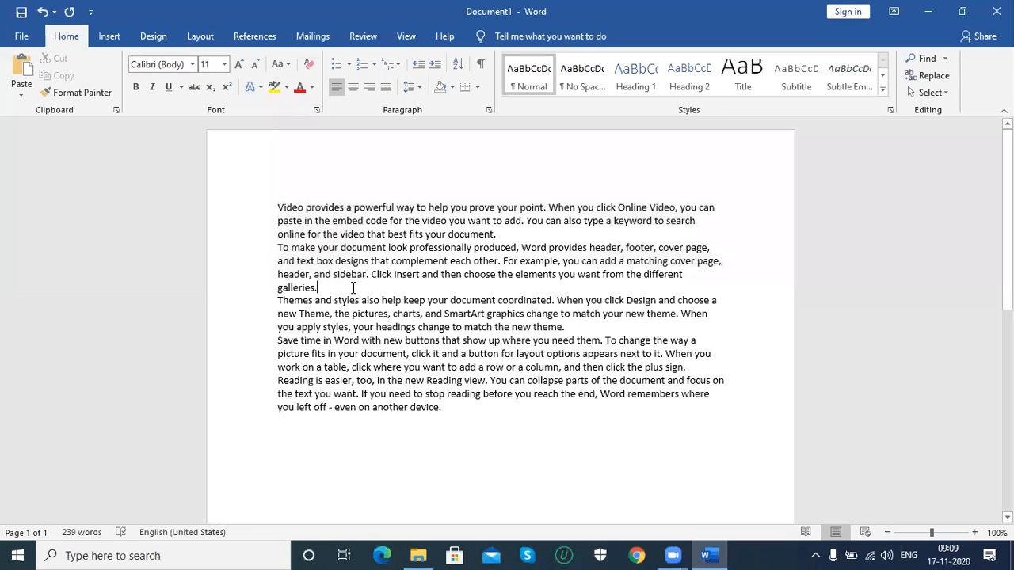
Draw a text box below the last paragraph and type 'asdfsadfasdf' in it
{"action": "left_click", "coordinate": [109, 46]}
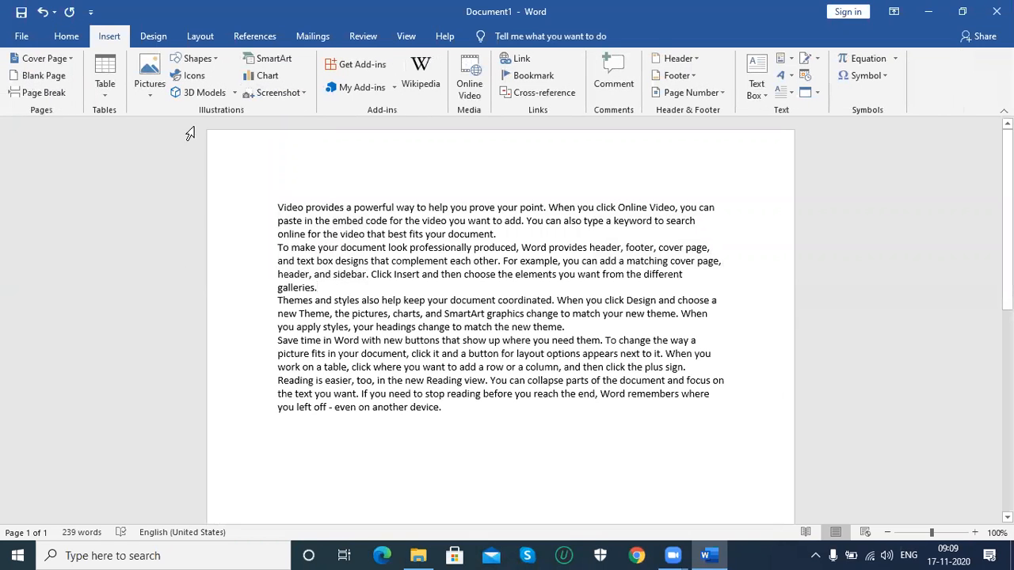
{"action": "left_click", "coordinate": [214, 59]}
{"action": "left_click", "coordinate": [177, 92]}
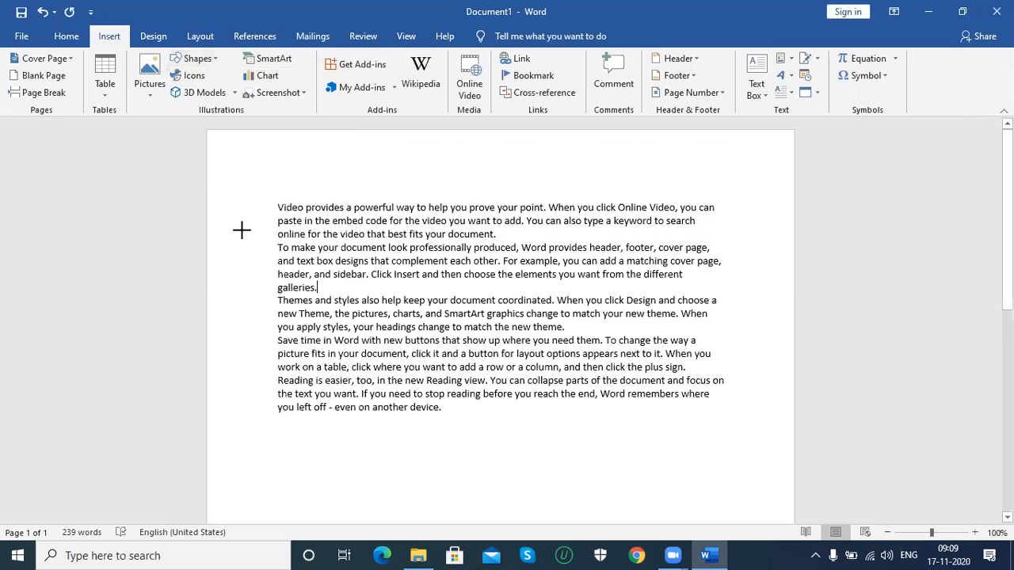
{"action": "left_click_drag", "start_coordinate": [355, 438], "coordinate": [582, 496]}
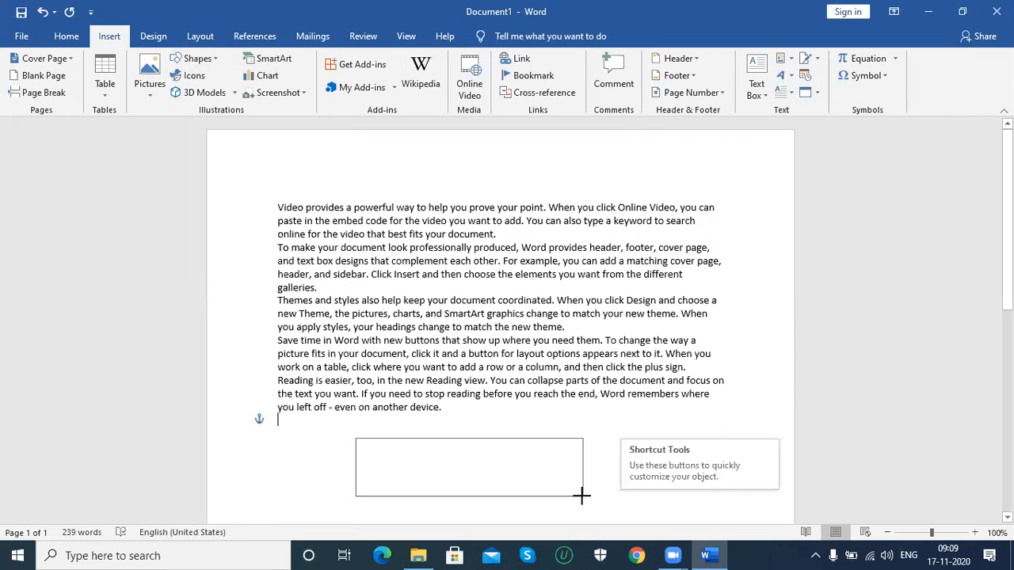
{"action": "type", "text": "asdfsadfasdf"}
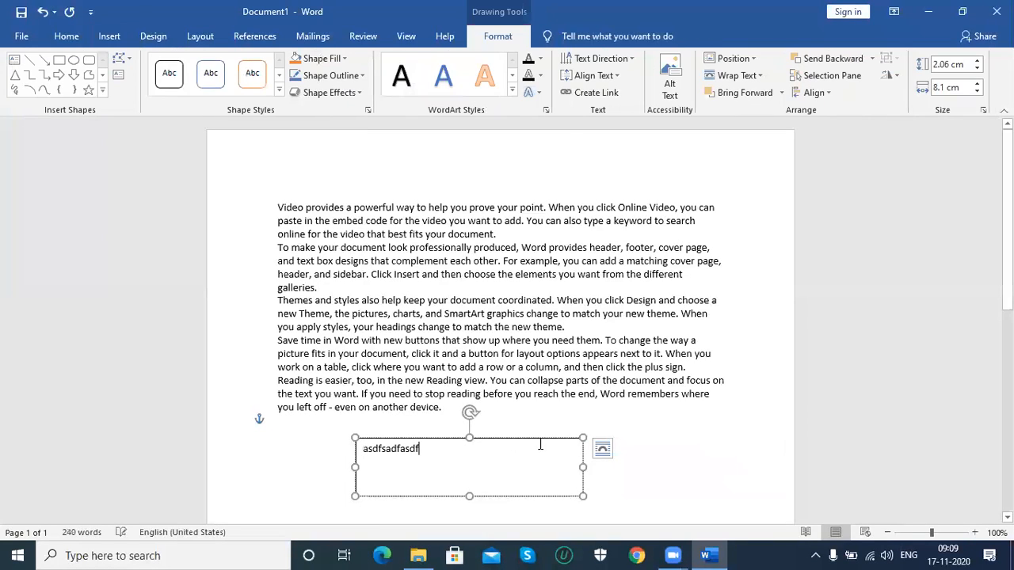
Reposition the text box just beneath the sample paragraphs and deselect it
{"action": "left_click_drag", "start_coordinate": [536, 420], "coordinate": [626, 423]}
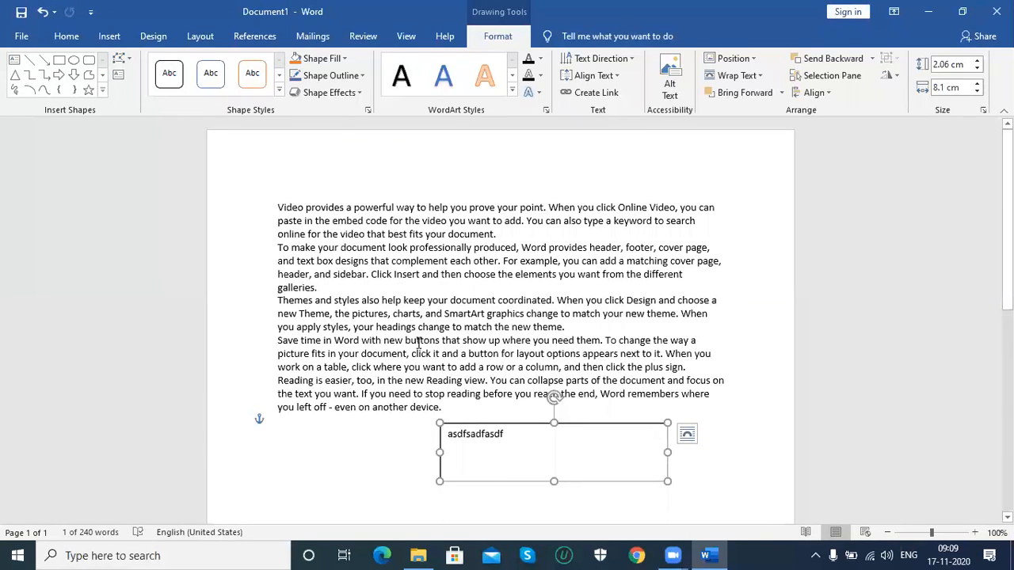
{"action": "left_click_drag", "start_coordinate": [502, 423], "coordinate": [489, 423]}
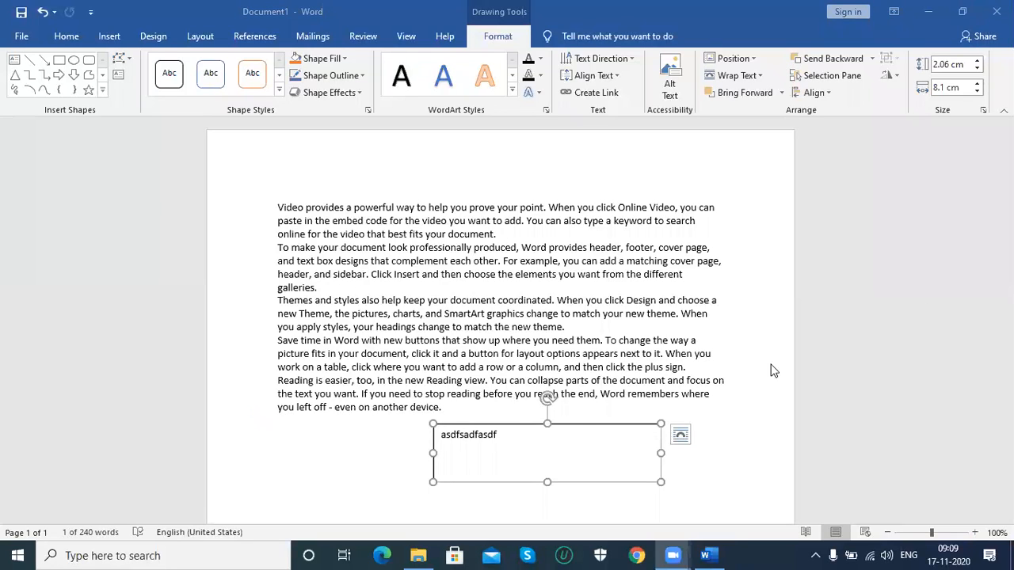
{"action": "left_click", "coordinate": [519, 424]}
{"action": "left_click_drag", "start_coordinate": [518, 424], "coordinate": [483, 377]}
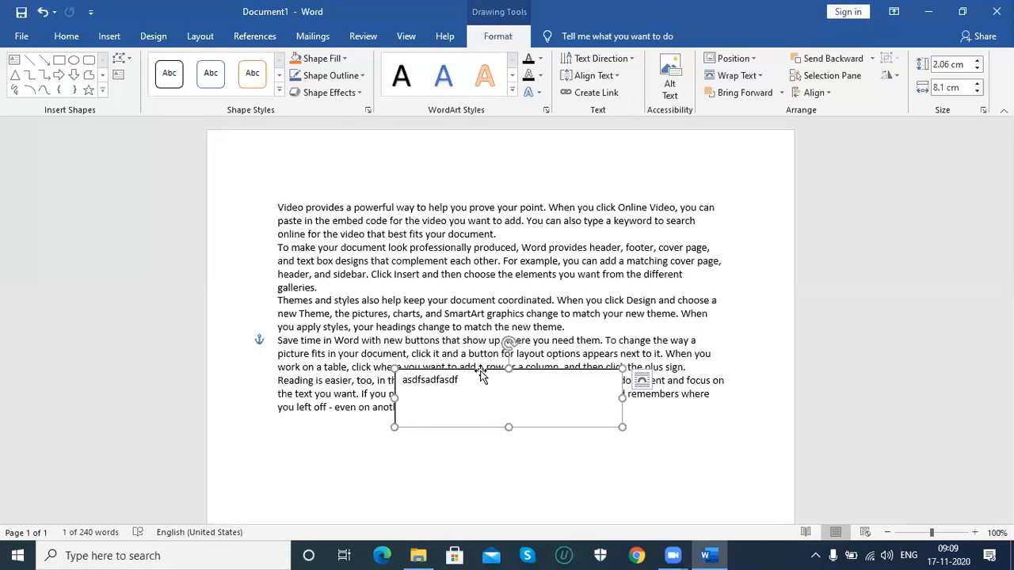
{"action": "left_click_drag", "start_coordinate": [481, 376], "coordinate": [493, 425]}
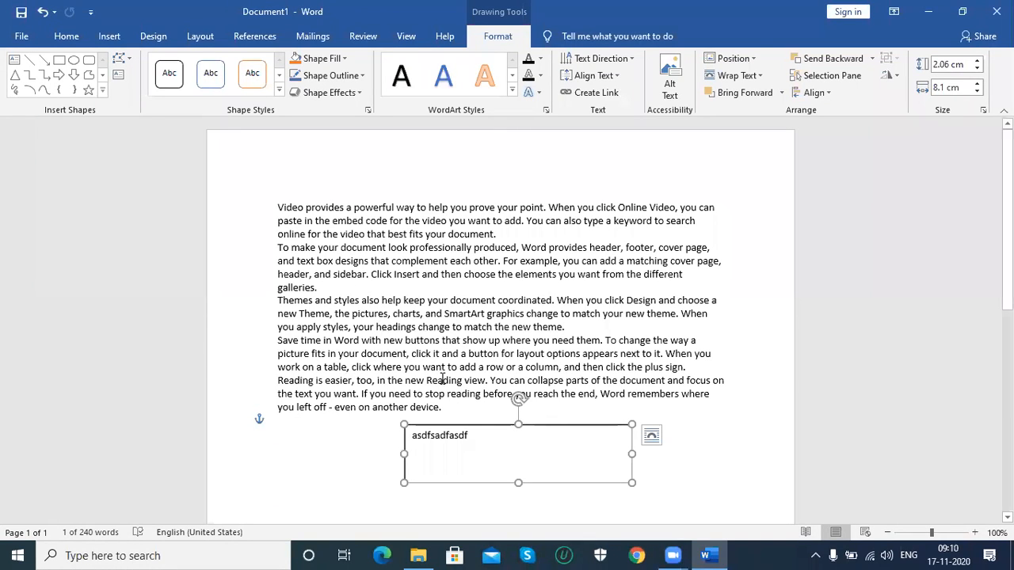
{"action": "left_click", "coordinate": [423, 315]}
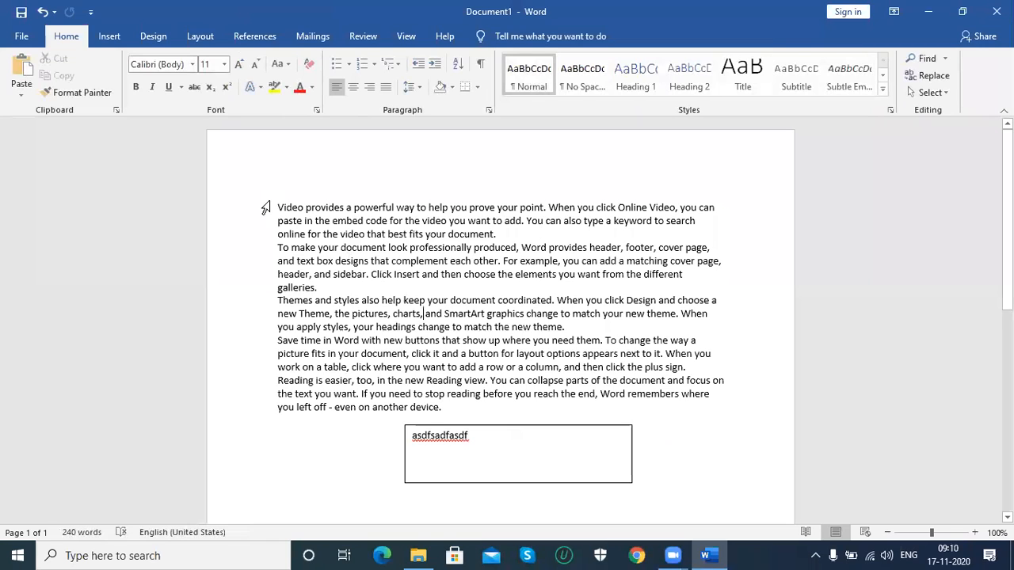
Set the passage 'code for the video' through 'complement' to Arial Black 20 pt
{"action": "left_click_drag", "start_coordinate": [366, 221], "coordinate": [449, 261]}
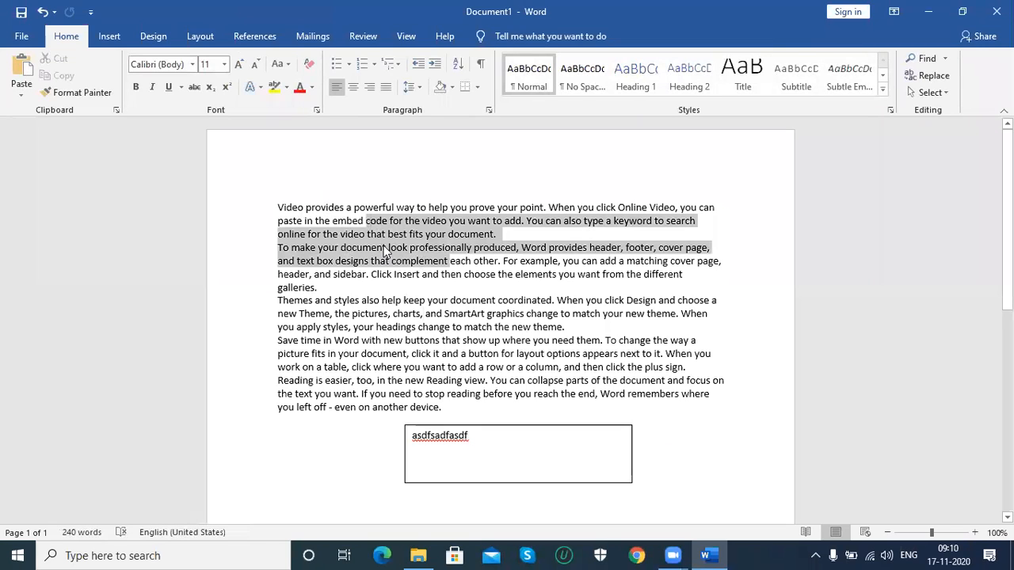
{"action": "left_click", "coordinate": [191, 66]}
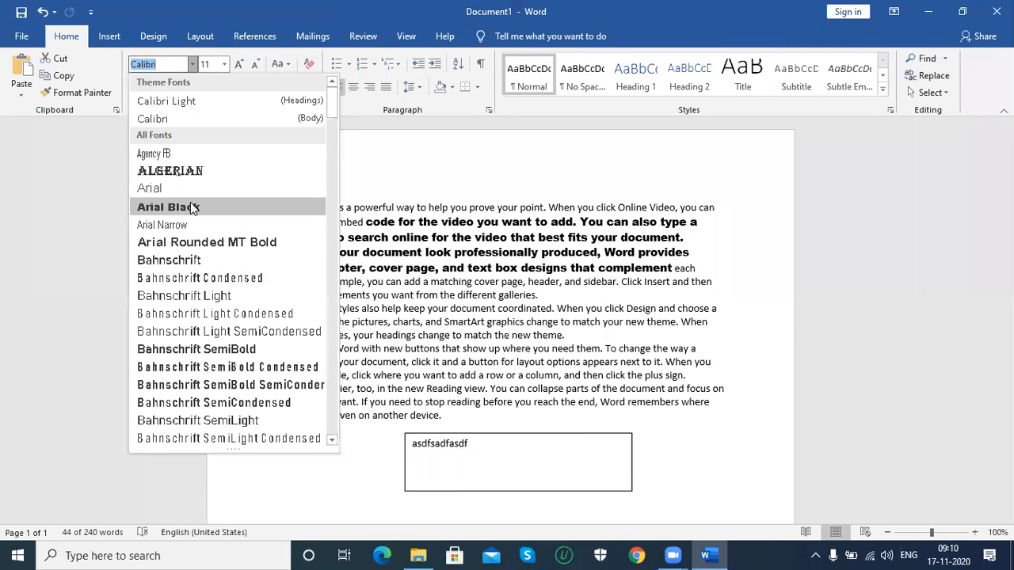
{"action": "left_click", "coordinate": [190, 207]}
{"action": "left_click", "coordinate": [225, 64]}
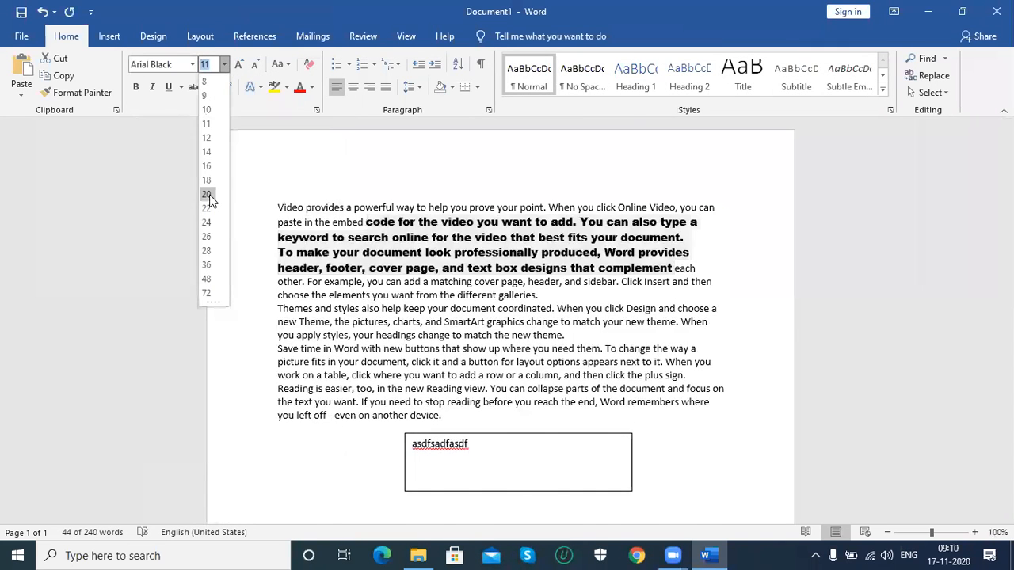
{"action": "left_click", "coordinate": [206, 194]}
{"action": "left_click", "coordinate": [240, 67]}
{"action": "left_click", "coordinate": [240, 67]}
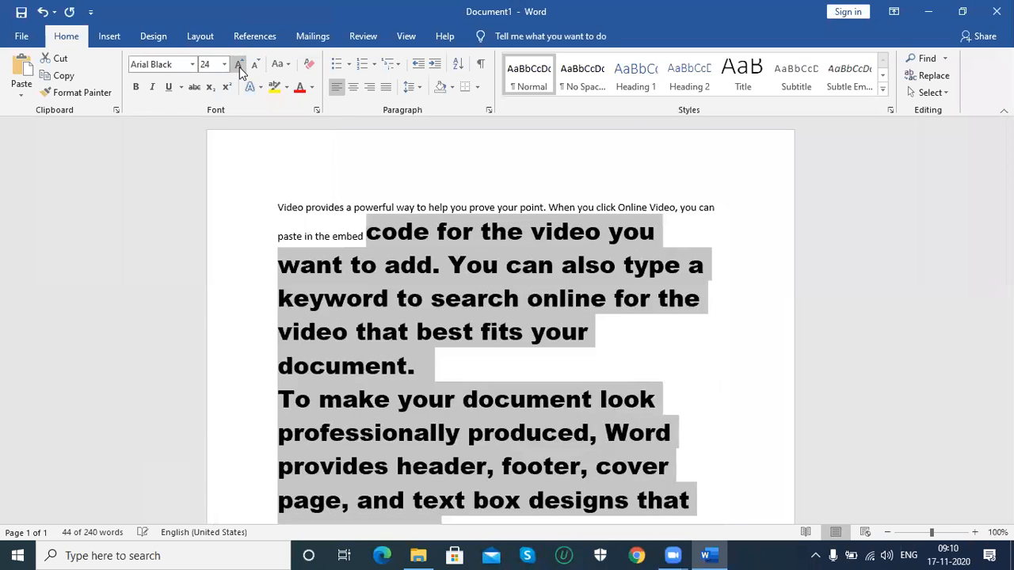
{"action": "left_click", "coordinate": [240, 67]}
{"action": "left_click", "coordinate": [255, 67]}
{"action": "left_click", "coordinate": [255, 67]}
{"action": "left_click", "coordinate": [255, 67]}
Toggle bold on the passage and colour it dark gold, leaving italic and underline off
{"action": "left_click", "coordinate": [139, 89]}
{"action": "left_click", "coordinate": [153, 87]}
{"action": "left_click", "coordinate": [153, 87]}
{"action": "left_click", "coordinate": [167, 88]}
{"action": "left_click", "coordinate": [167, 87]}
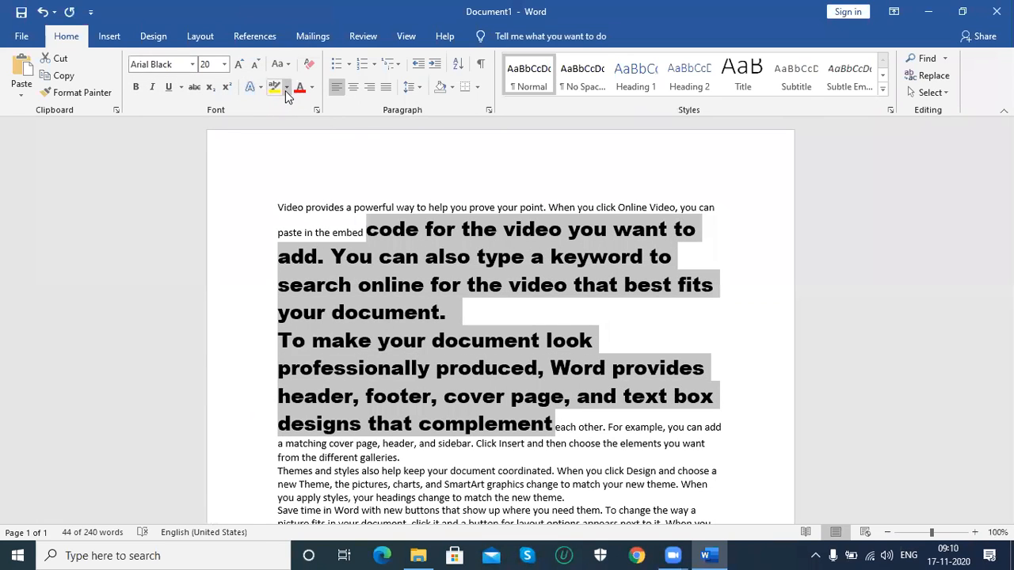
{"action": "left_click", "coordinate": [312, 87]}
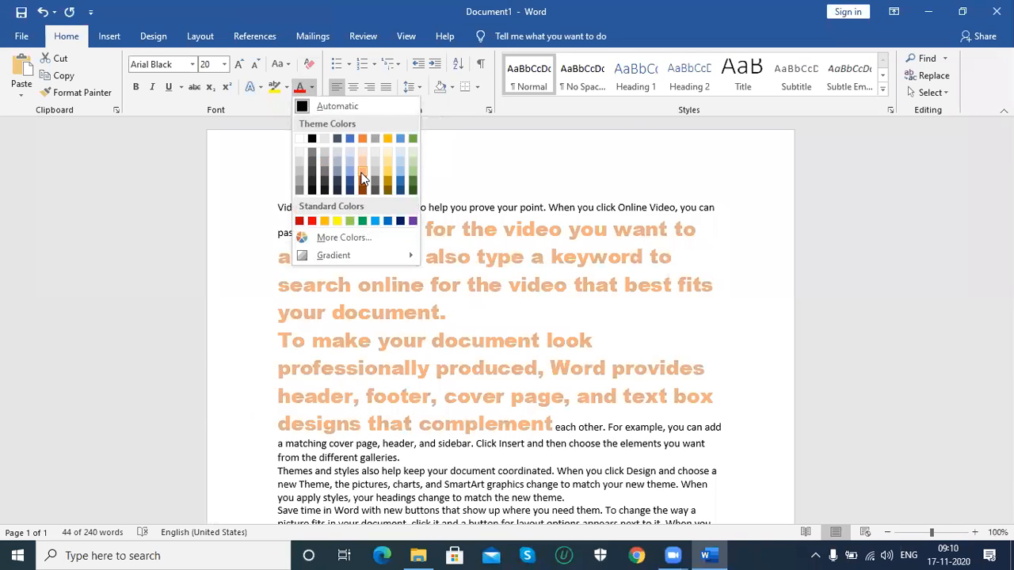
{"action": "left_click", "coordinate": [385, 181]}
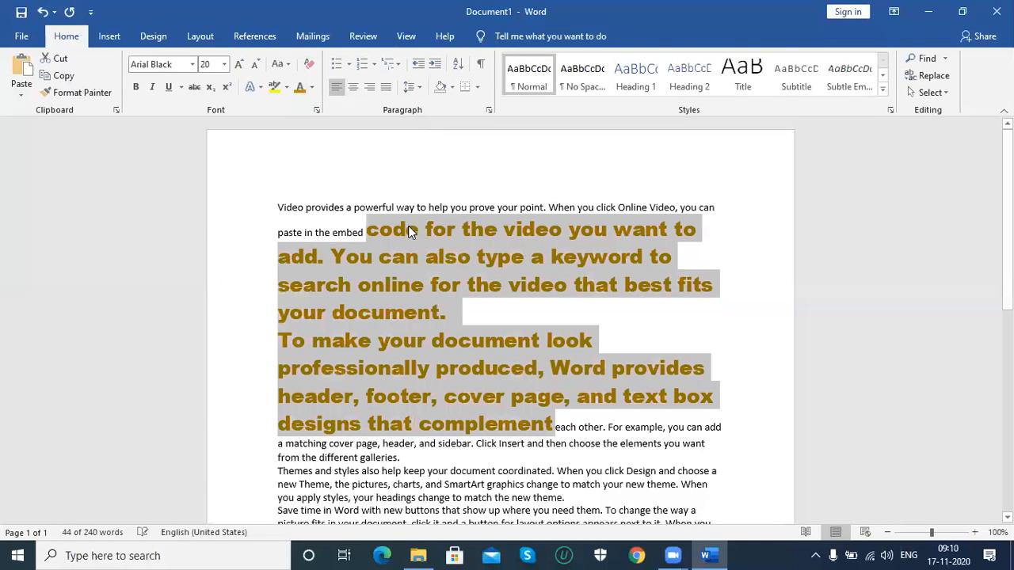
Justify the first paragraph and close the Word document window
{"action": "left_click", "coordinate": [325, 236]}
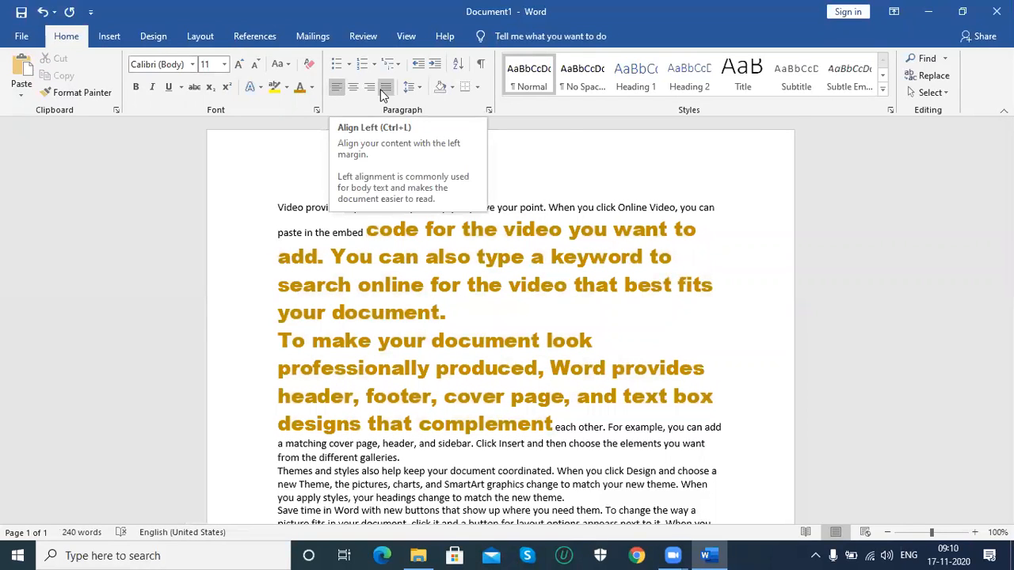
{"action": "left_click", "coordinate": [369, 88]}
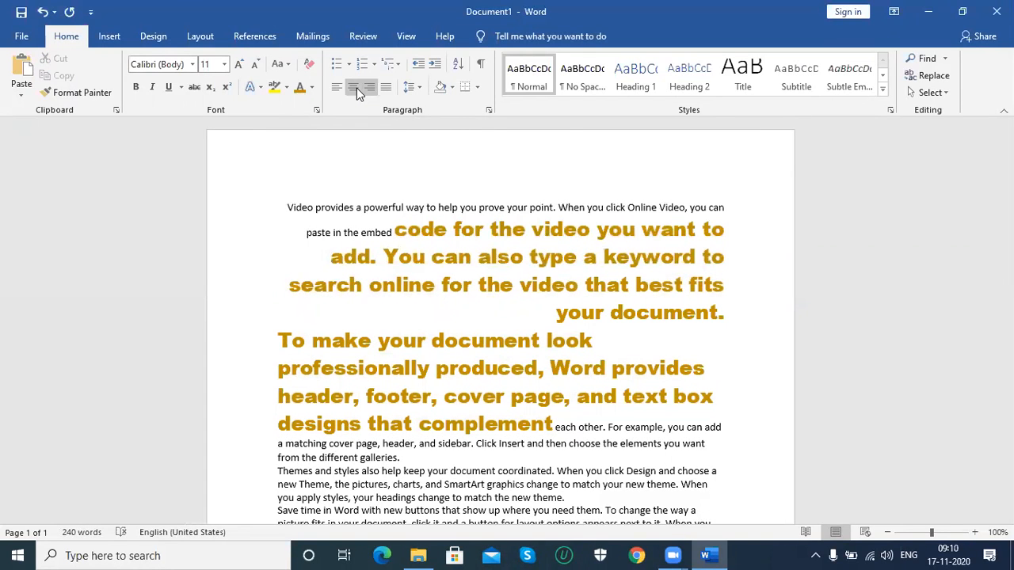
{"action": "left_click", "coordinate": [355, 88]}
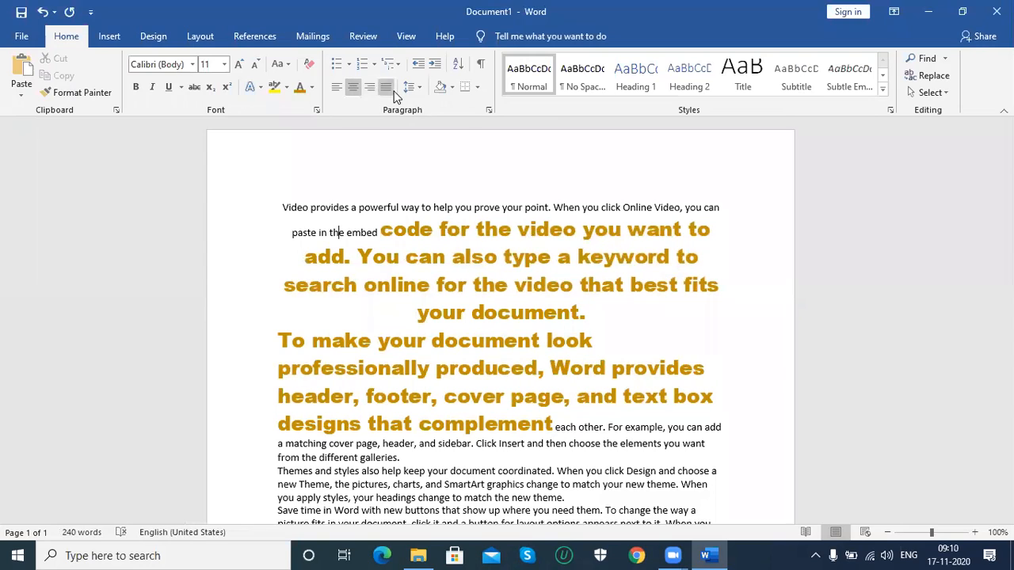
{"action": "left_click", "coordinate": [387, 89]}
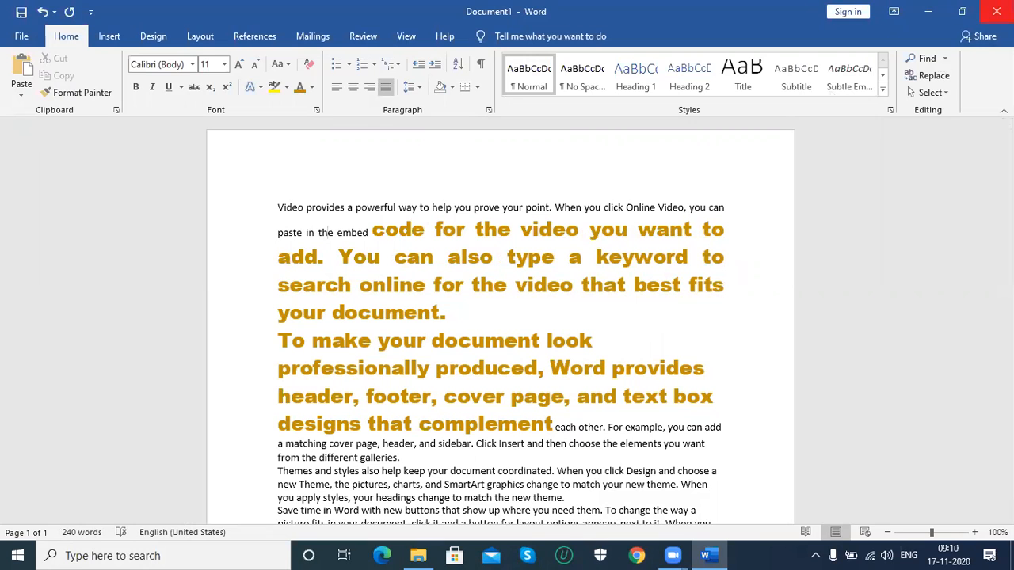
{"action": "left_click", "coordinate": [996, 11]}
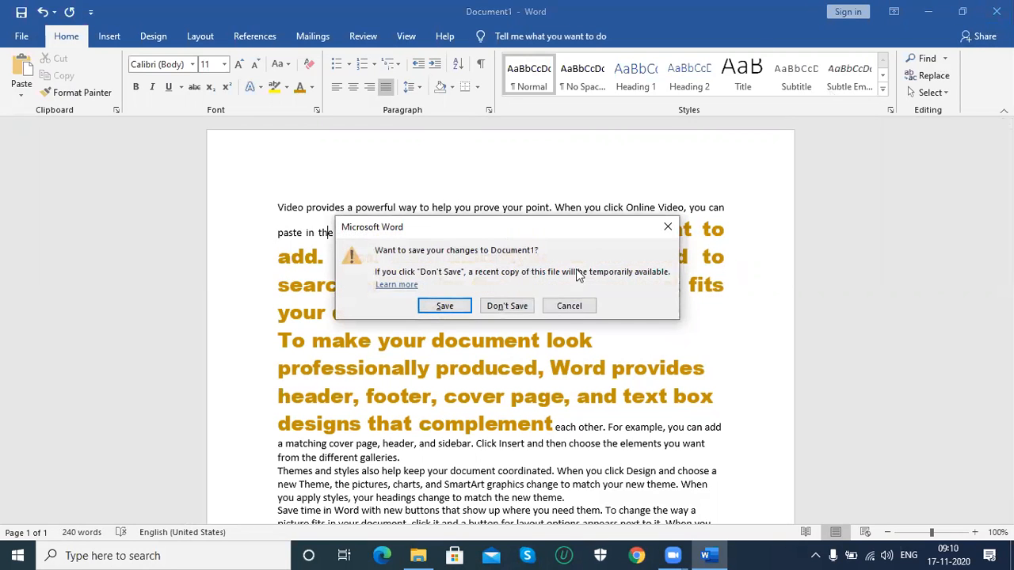
Close Word without saving changes and open the Start menu
{"action": "left_click", "coordinate": [503, 304]}
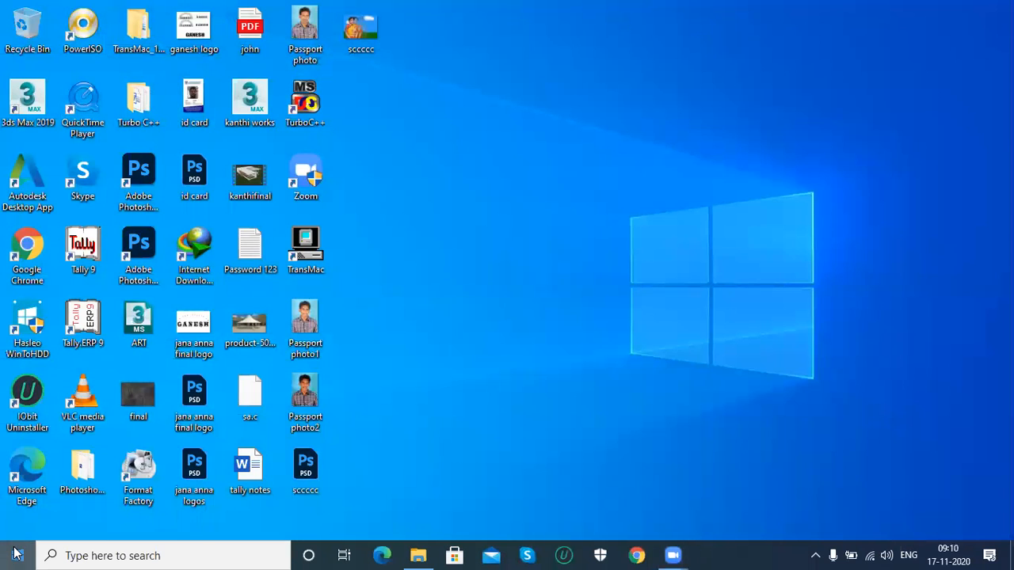
{"action": "left_click", "coordinate": [18, 555]}
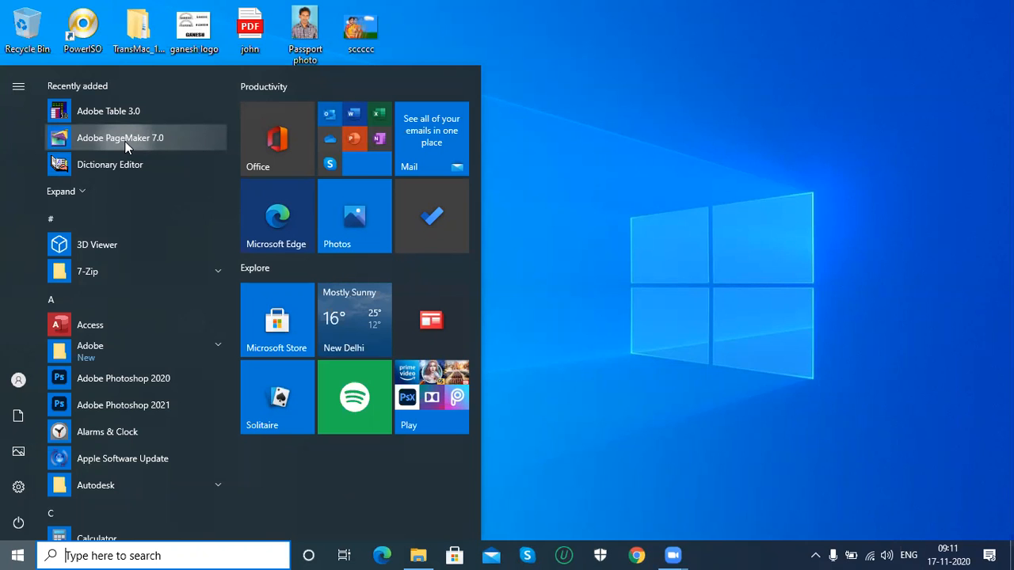
Launch Adobe PageMaker 7.0 and nudge the Control palette slightly upward
{"action": "left_click", "coordinate": [125, 138]}
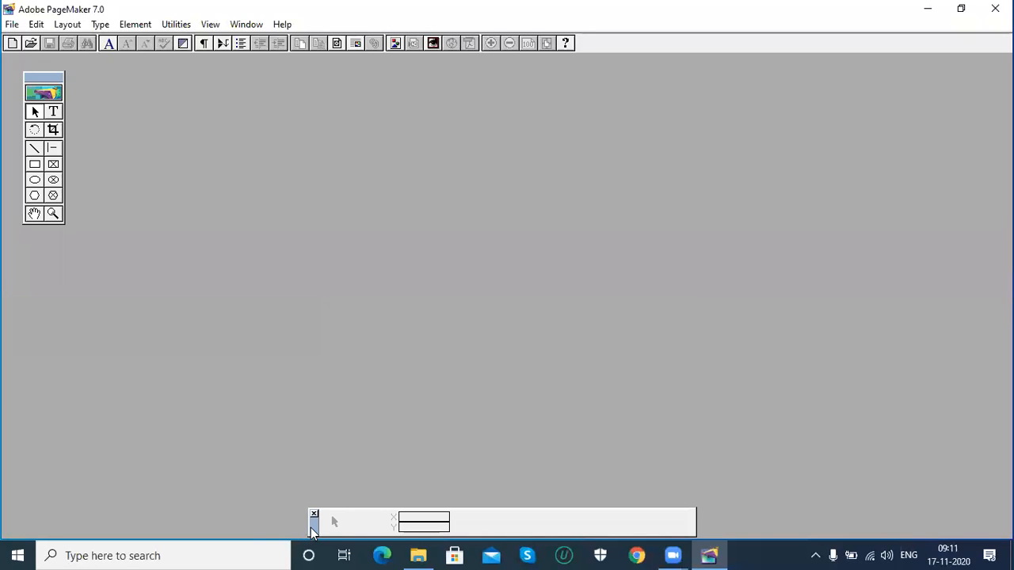
{"action": "left_click_drag", "start_coordinate": [310, 527], "coordinate": [314, 517]}
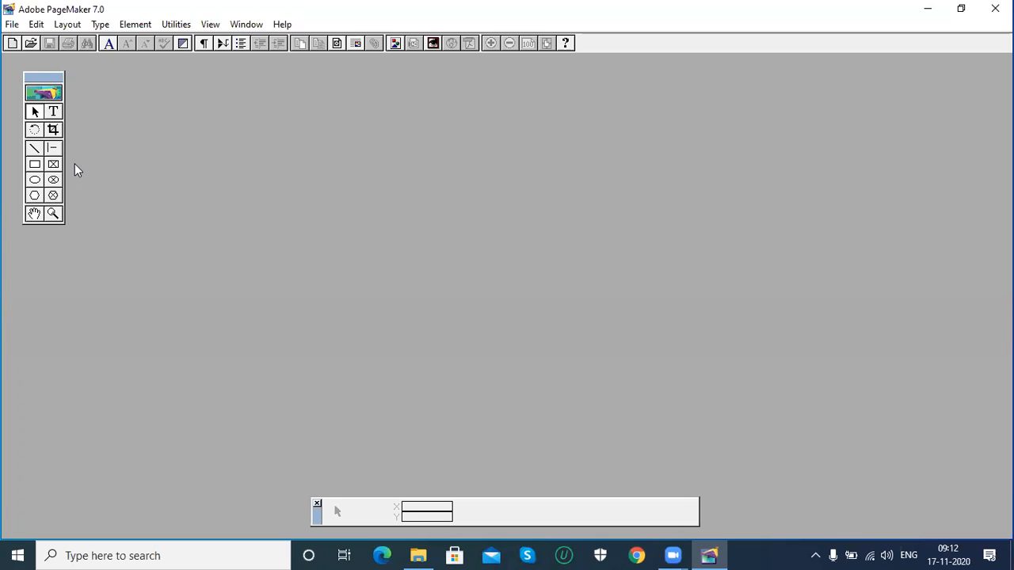
{"action": "key", "text": "super+r"}
Start a blank Word document with the item '1. U.I (user interface)', then minimize Word
{"action": "key", "text": "Return"}
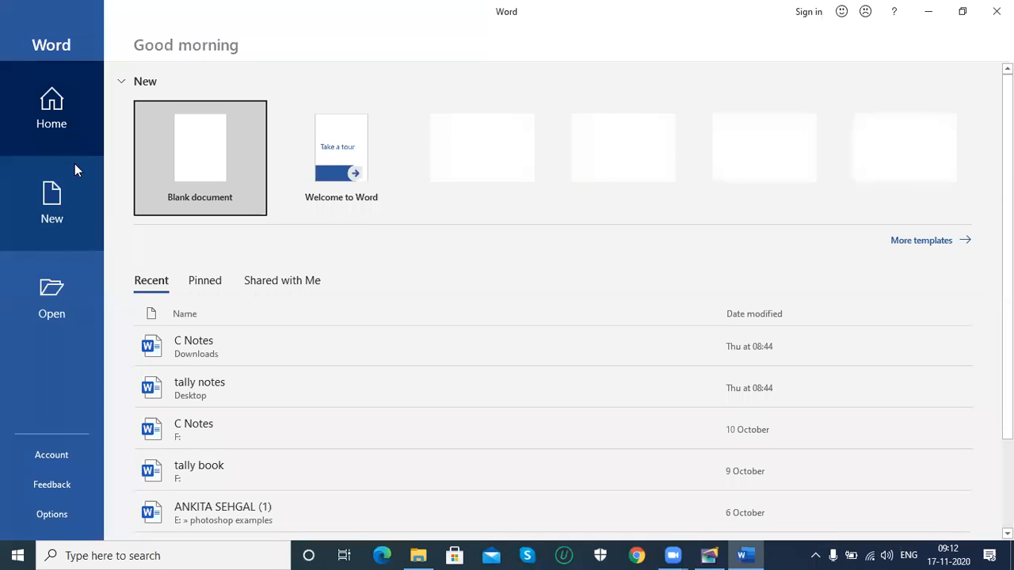
{"action": "left_click", "coordinate": [215, 120]}
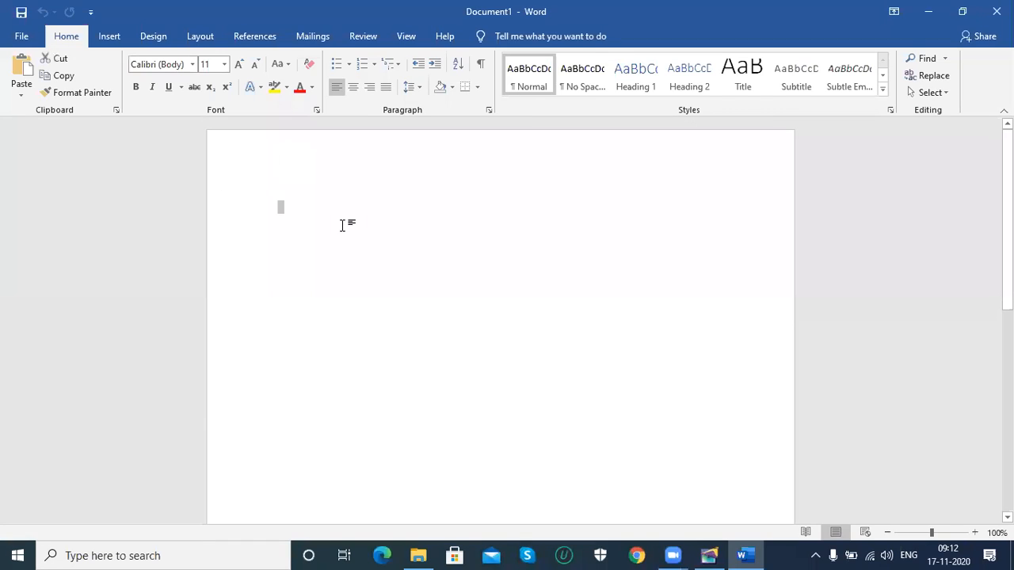
{"action": "type", "text": "1."}
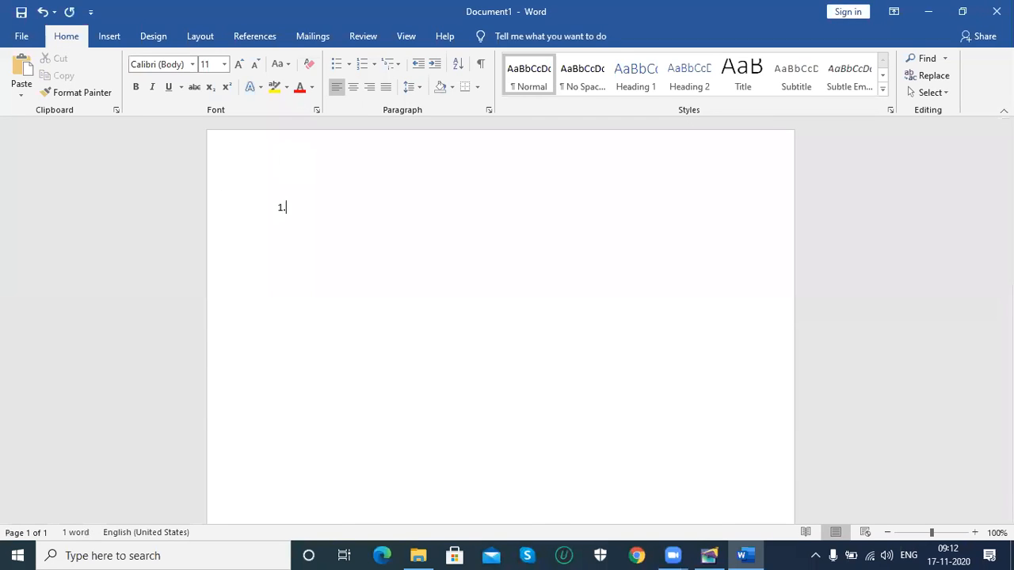
{"action": "type", "text": " U.I"}
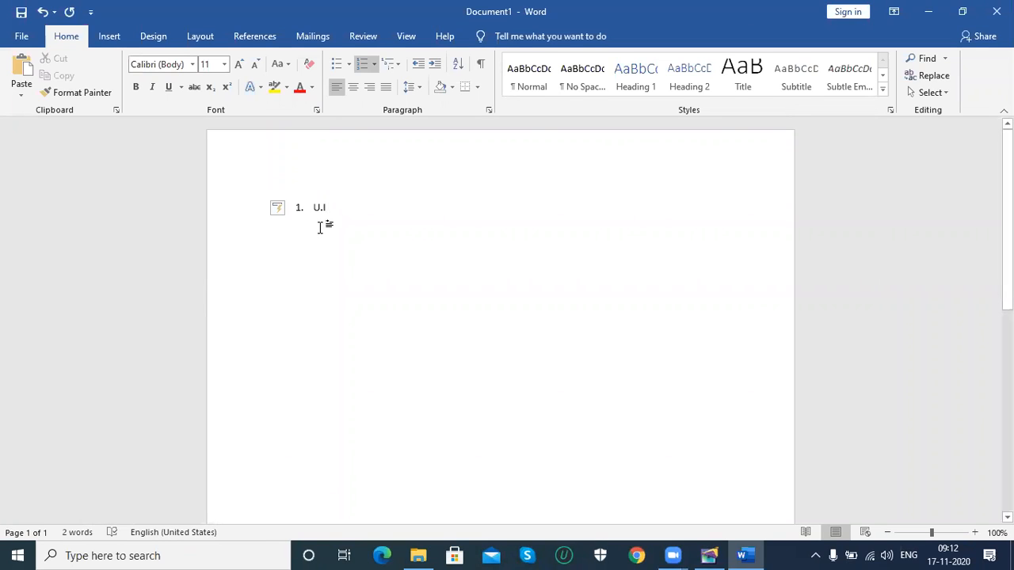
{"action": "type", "text": " (user in"}
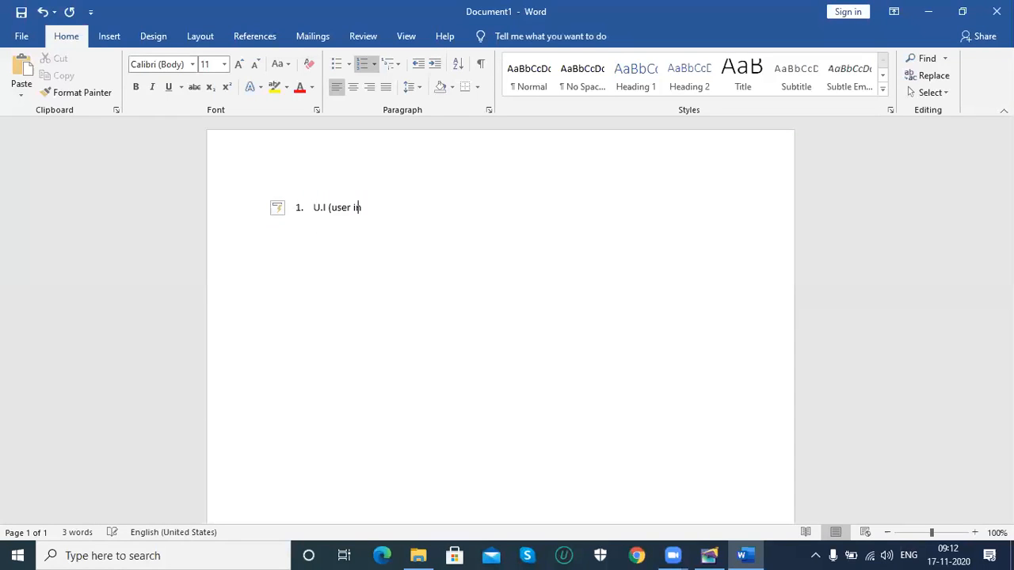
{"action": "type", "text": "terface)"}
{"action": "left_click", "coordinate": [927, 11]}
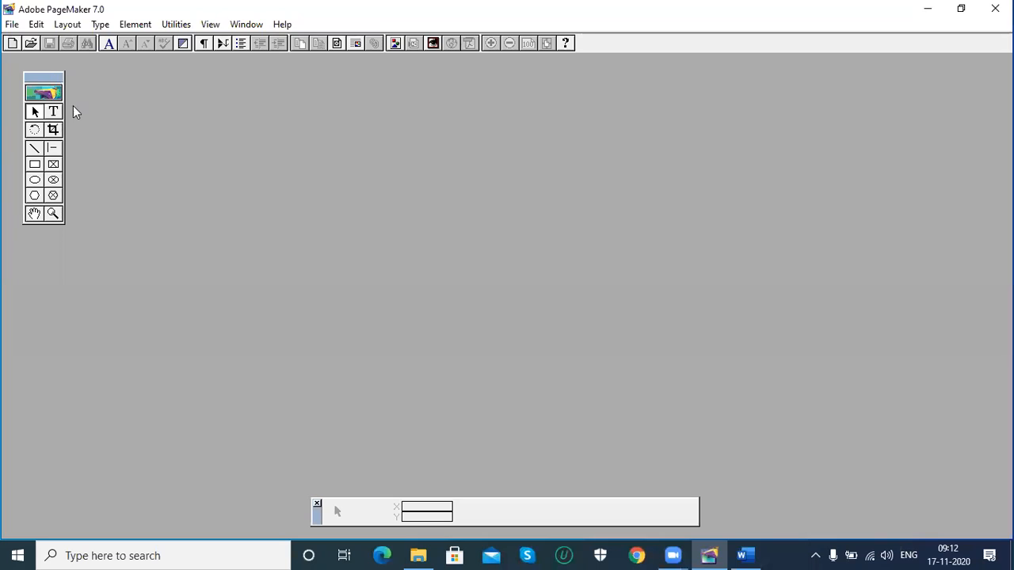
Shift the PageMaker toolbox slightly down and right, then open the Start menu
{"action": "left_click_drag", "start_coordinate": [48, 75], "coordinate": [73, 106]}
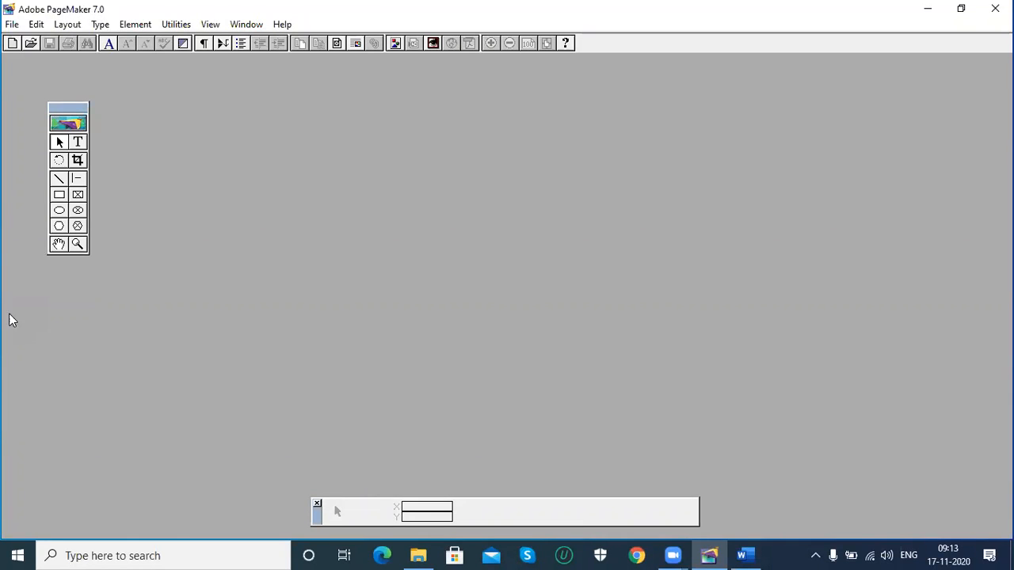
{"action": "left_click", "coordinate": [24, 553]}
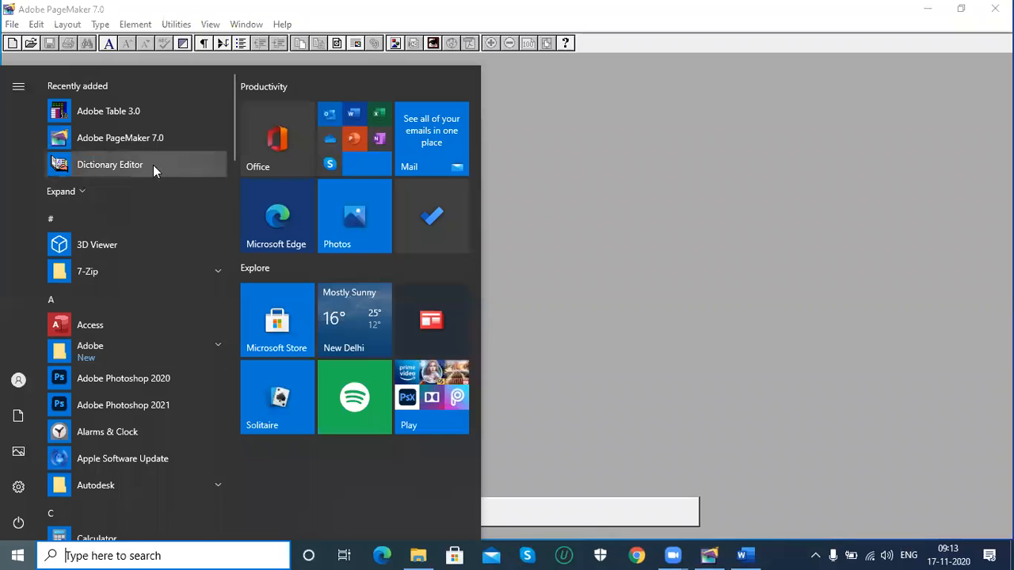
Expand the Adobe folder, return to PageMaker, then bring Word's Document1 to the front
{"action": "left_click", "coordinate": [218, 344]}
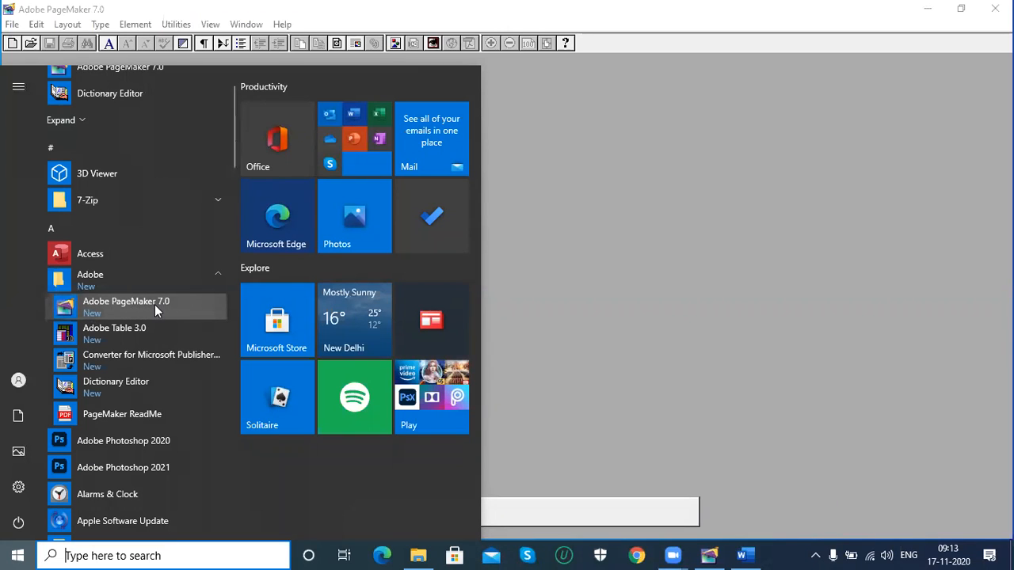
{"action": "left_click", "coordinate": [691, 30]}
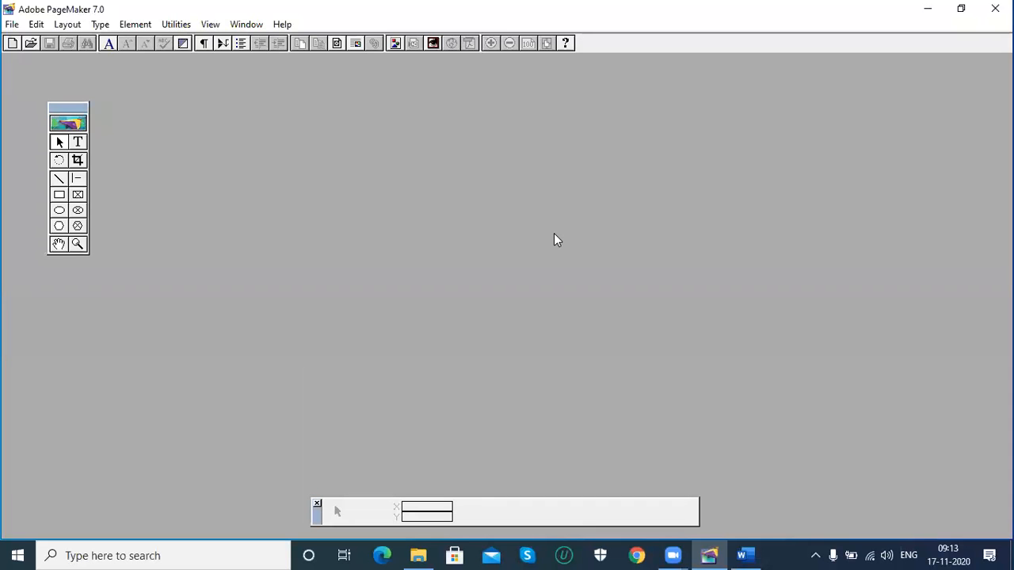
{"action": "left_click", "coordinate": [742, 555]}
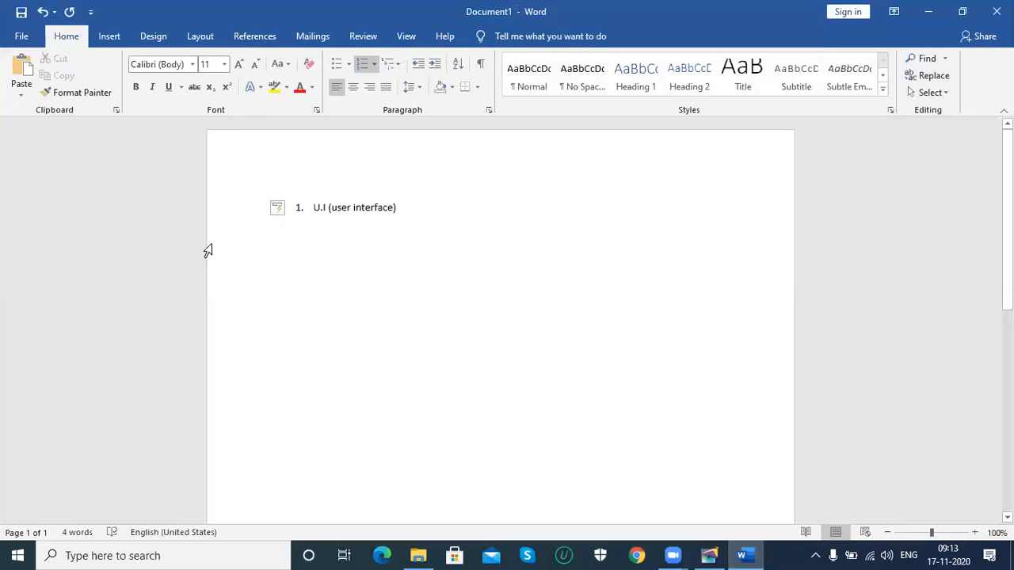
Set Document1's paper size to A4, then minimize Word
{"action": "scroll", "coordinate": [222, 414], "scroll_direction": "down", "scroll_amount": 8}
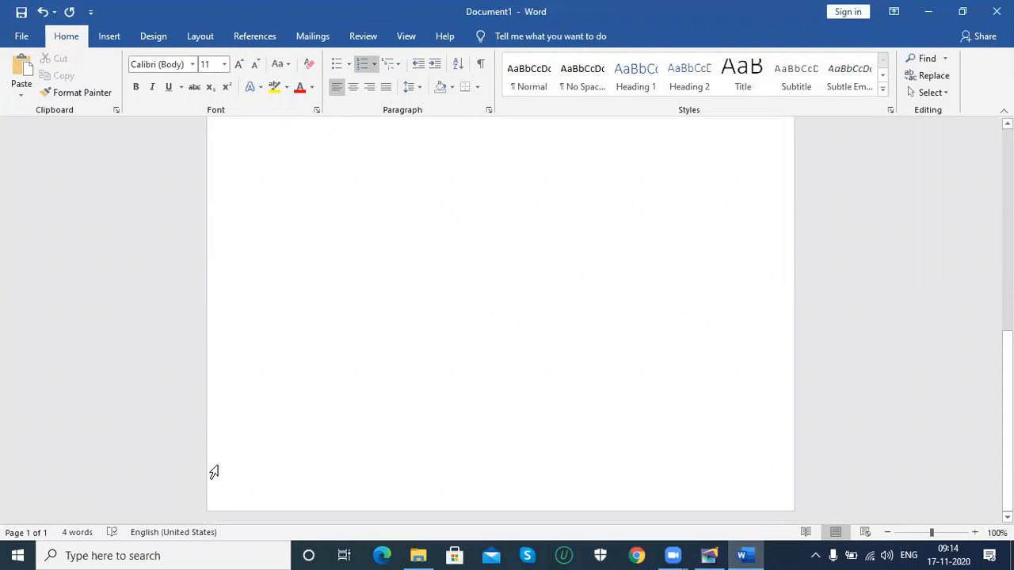
{"action": "scroll", "coordinate": [214, 472], "scroll_direction": "up", "scroll_amount": 8}
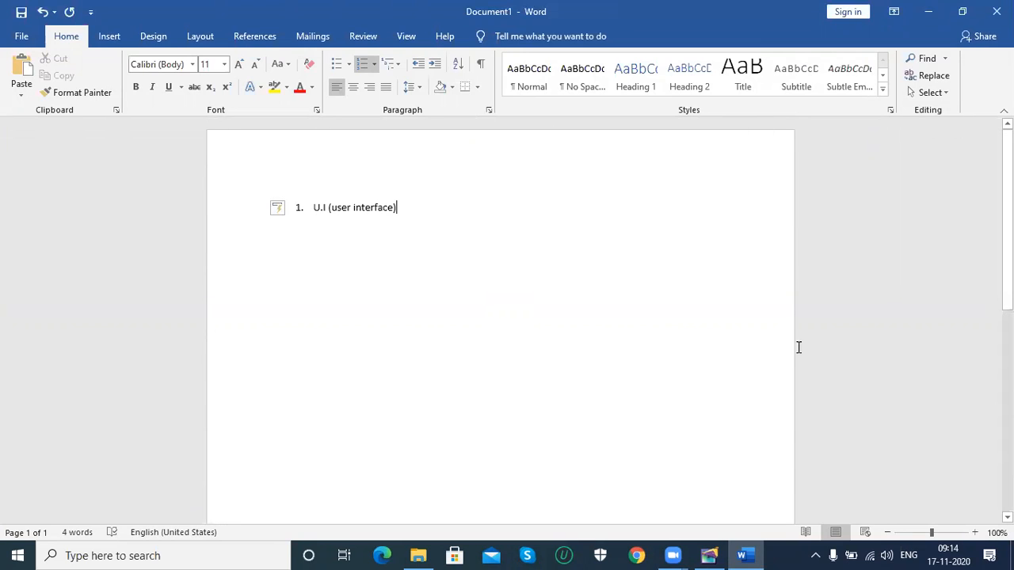
{"action": "left_click", "coordinate": [201, 37]}
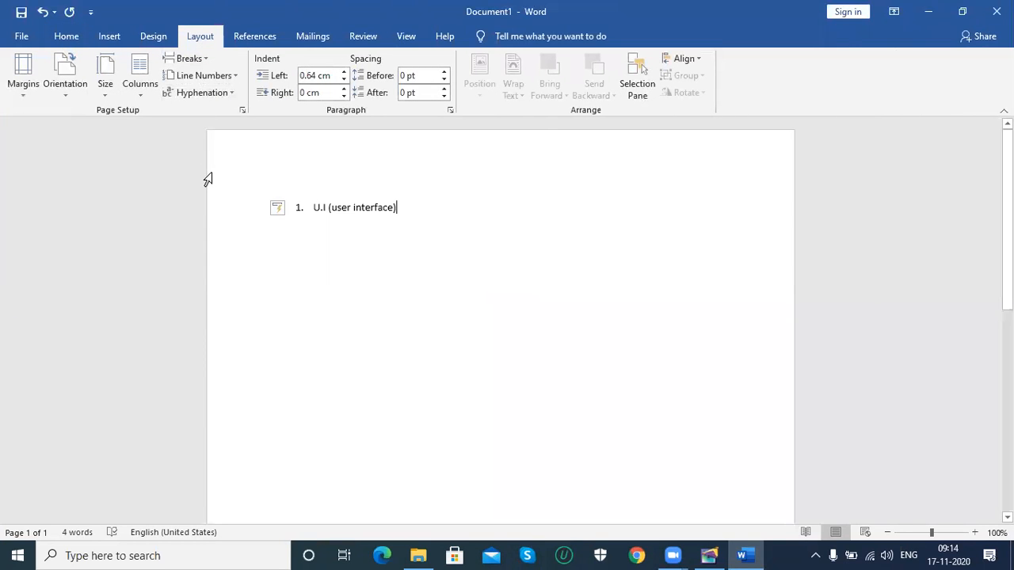
{"action": "left_click", "coordinate": [103, 86]}
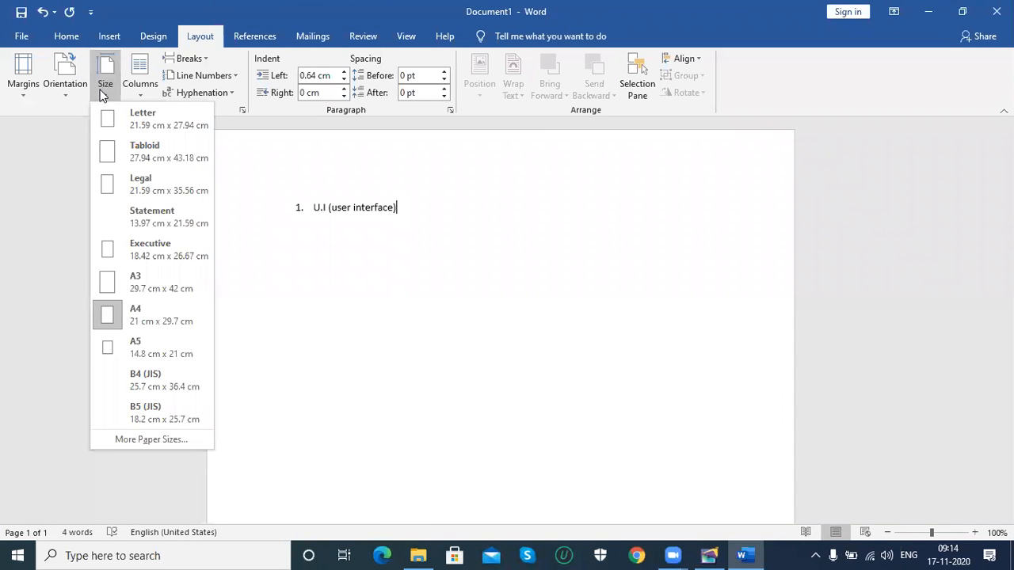
{"action": "left_click", "coordinate": [156, 315]}
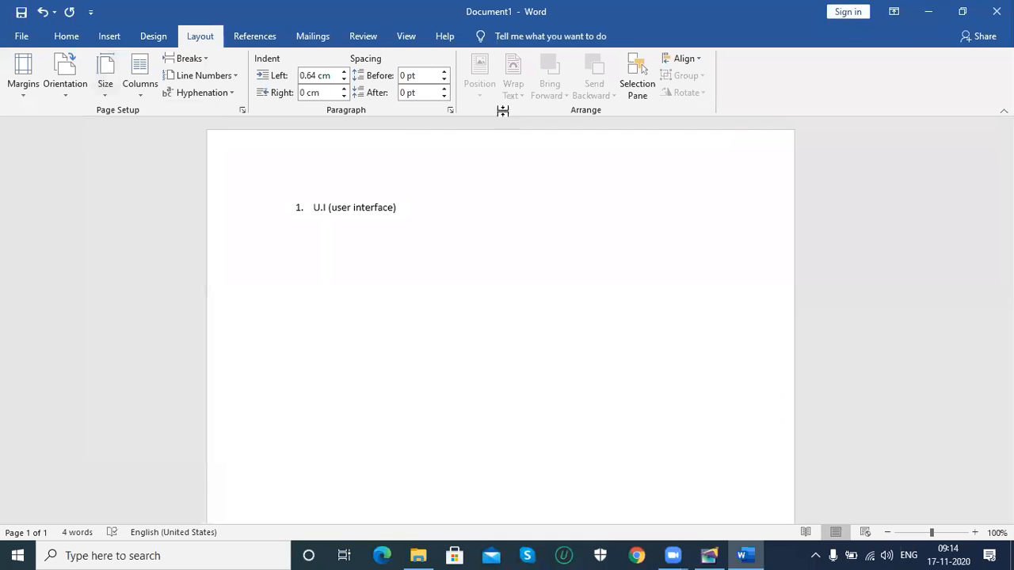
{"action": "left_click", "coordinate": [27, 97]}
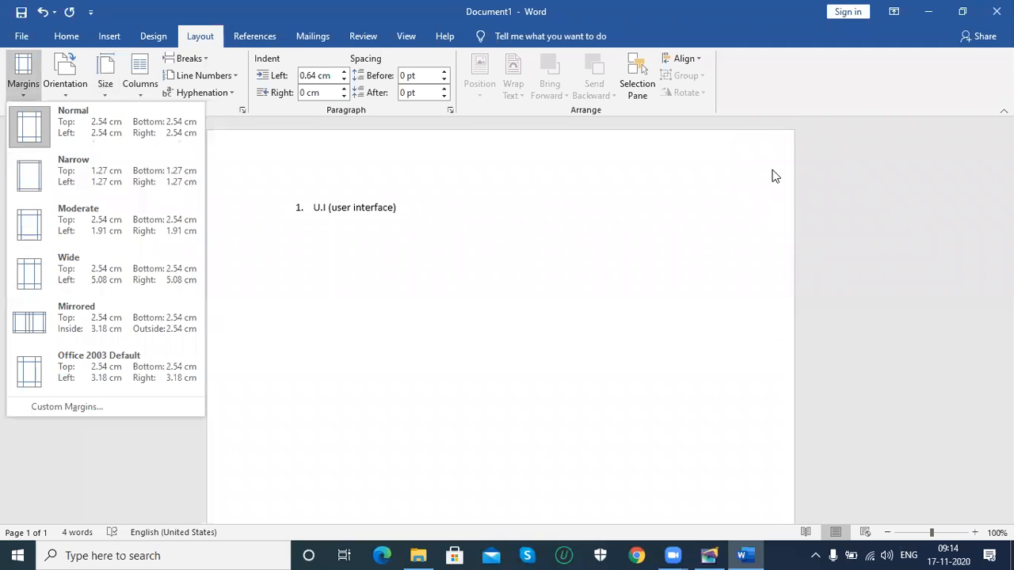
{"action": "left_click", "coordinate": [929, 12]}
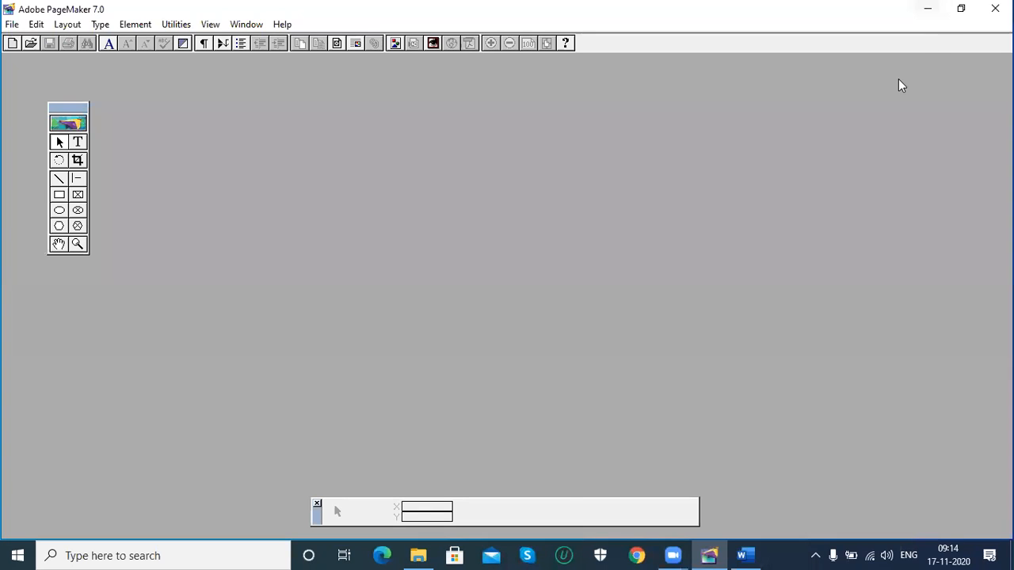
Nudge the toolbox and browse PageMaker's File and Edit menus without choosing a command
{"action": "left_click_drag", "start_coordinate": [63, 107], "coordinate": [54, 115]}
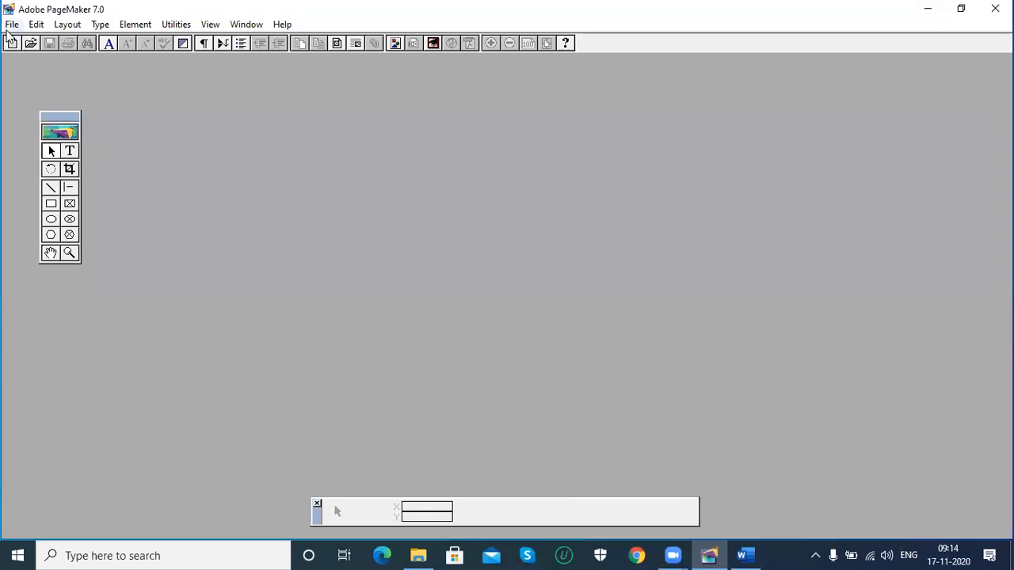
{"action": "left_click", "coordinate": [11, 26]}
{"action": "mouse_move", "coordinate": [36, 28]}
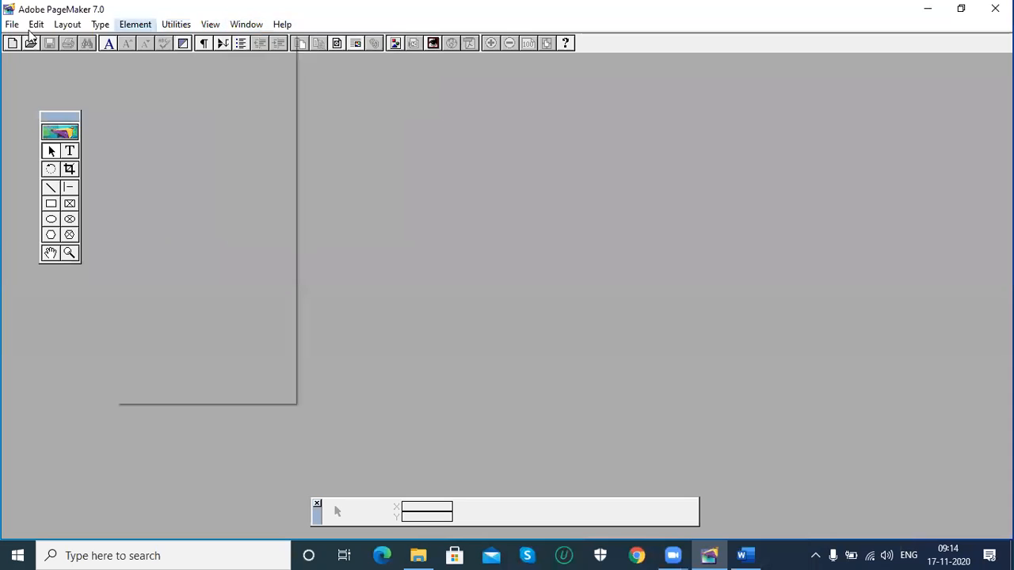
{"action": "left_click", "coordinate": [245, 122]}
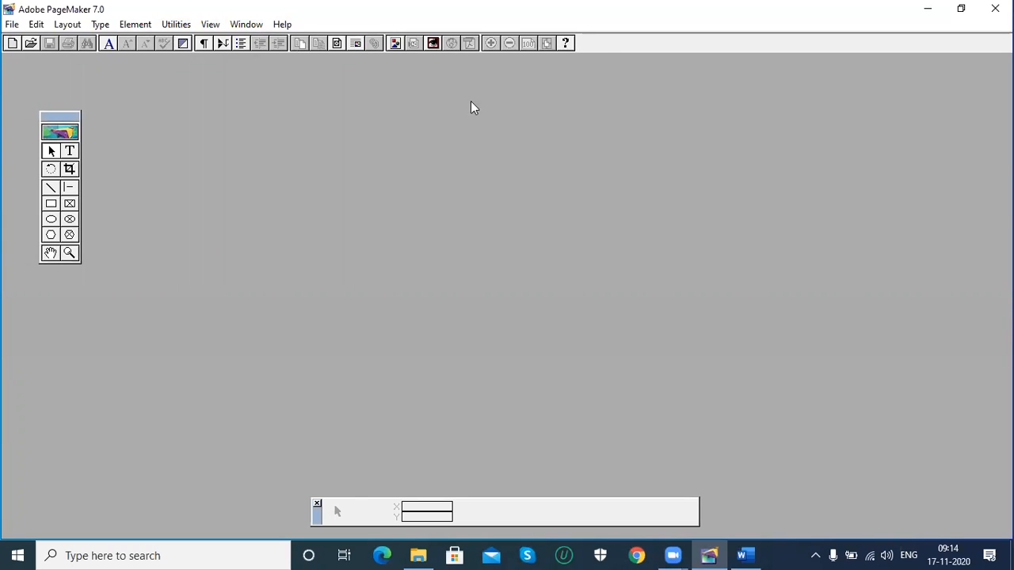
{"action": "left_click", "coordinate": [41, 26]}
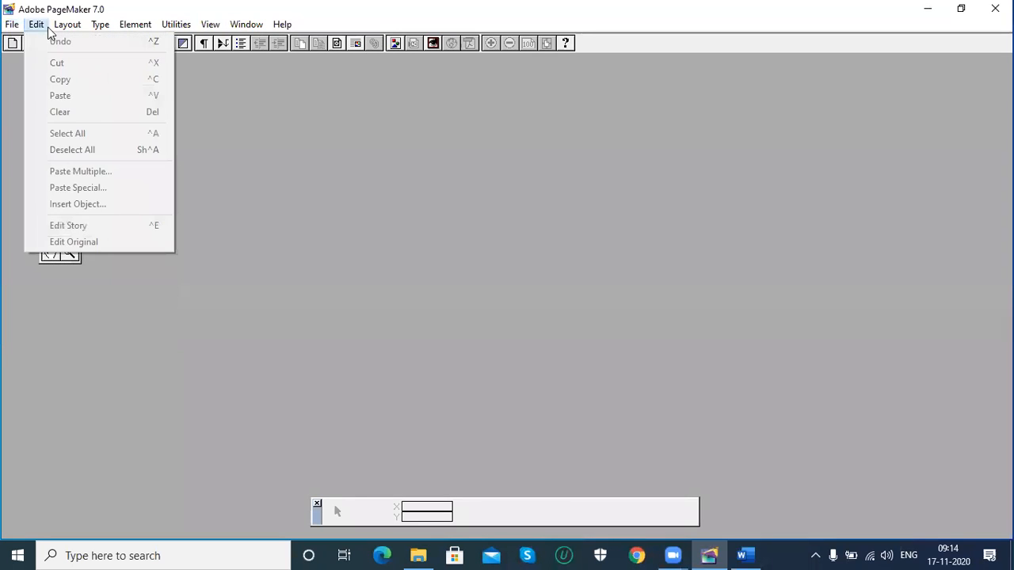
{"action": "left_click", "coordinate": [12, 24]}
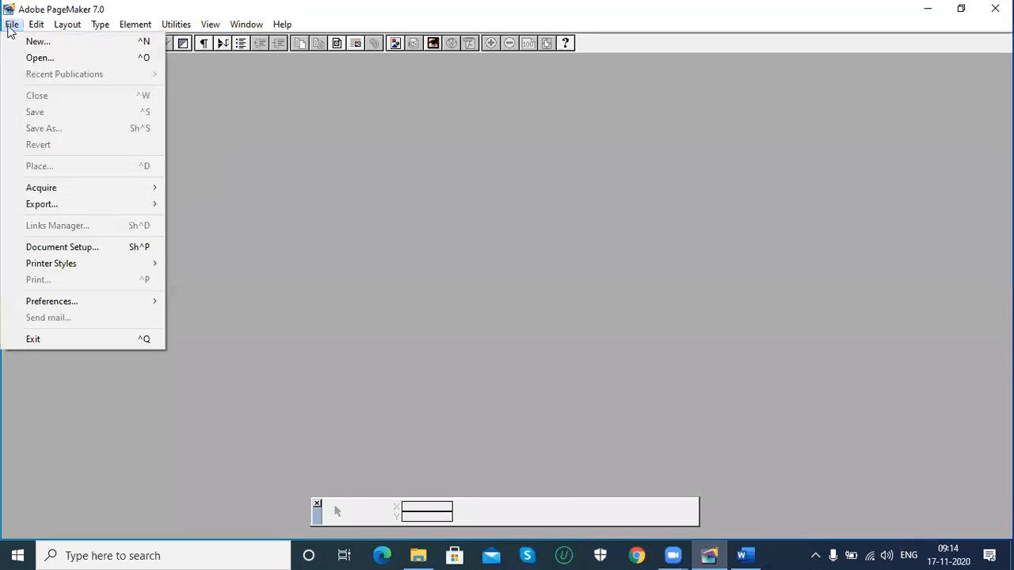
{"action": "left_click", "coordinate": [219, 123]}
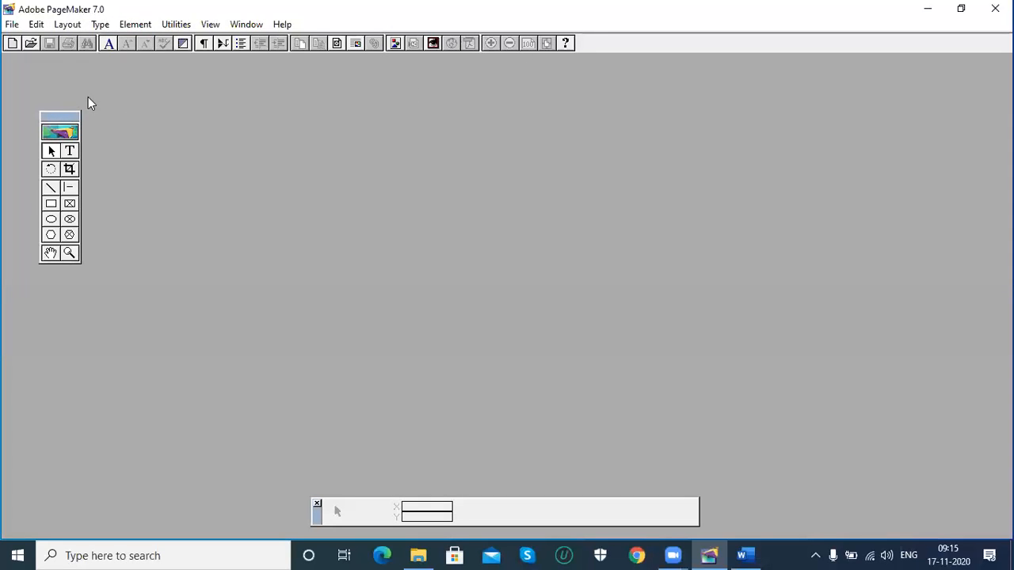
Move the toolbox up toward the top-left corner and close the Control palette
{"action": "left_click_drag", "start_coordinate": [56, 116], "coordinate": [49, 99]}
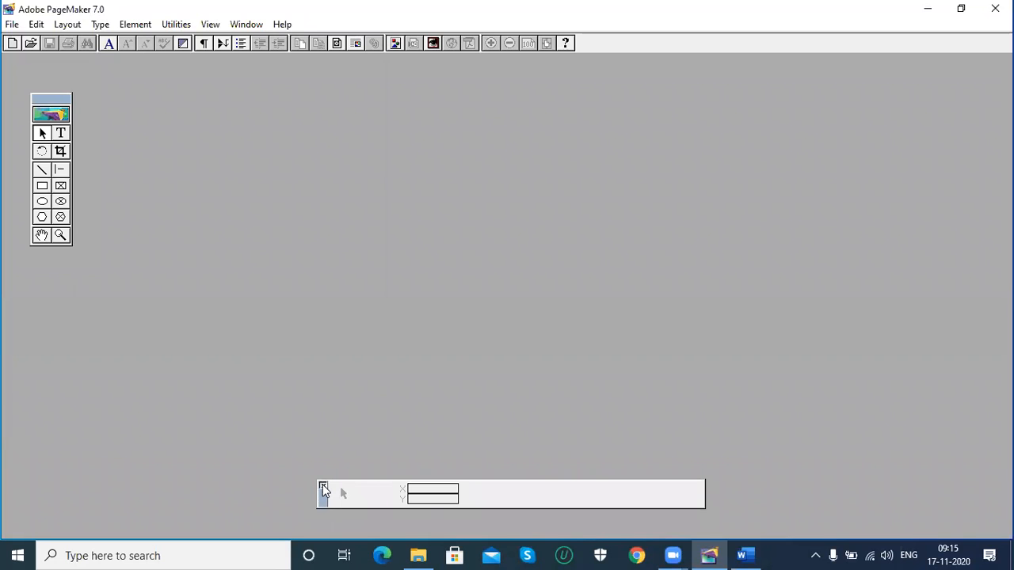
{"action": "left_click", "coordinate": [322, 486]}
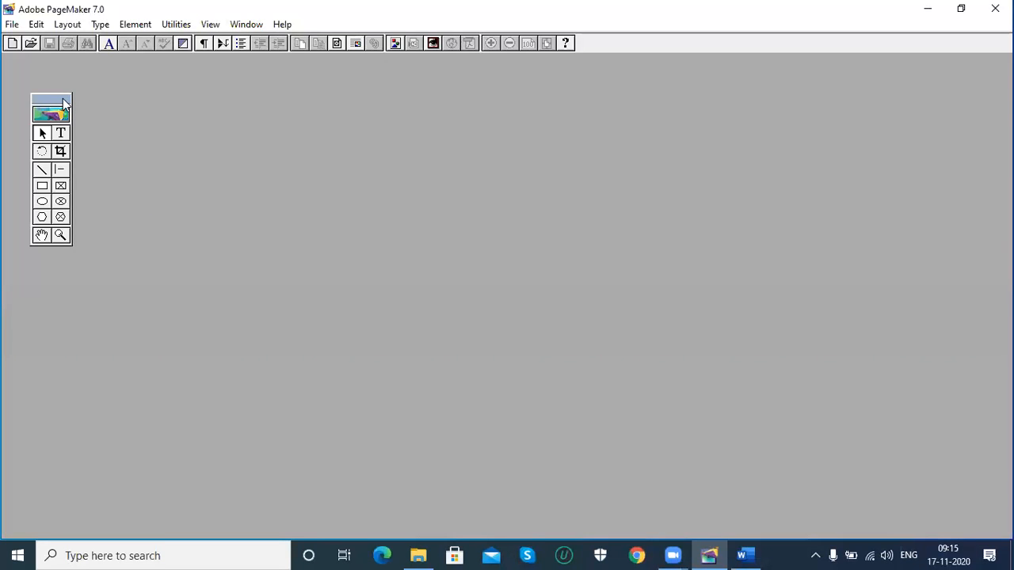
{"action": "left_click", "coordinate": [244, 25]}
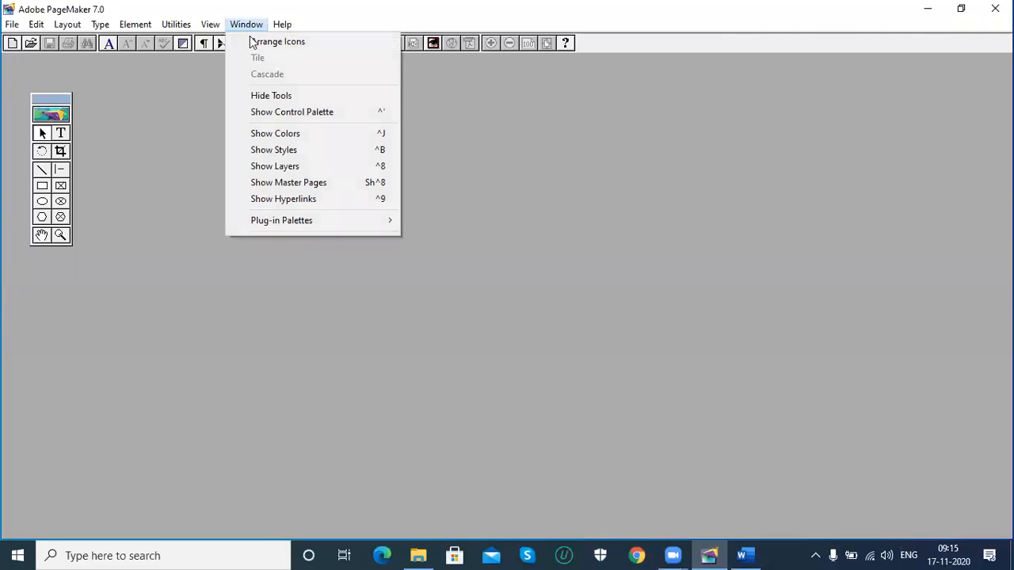
Re-show the toolbox and Control palette, nudging the Control palette slightly down and right
{"action": "left_click", "coordinate": [273, 97]}
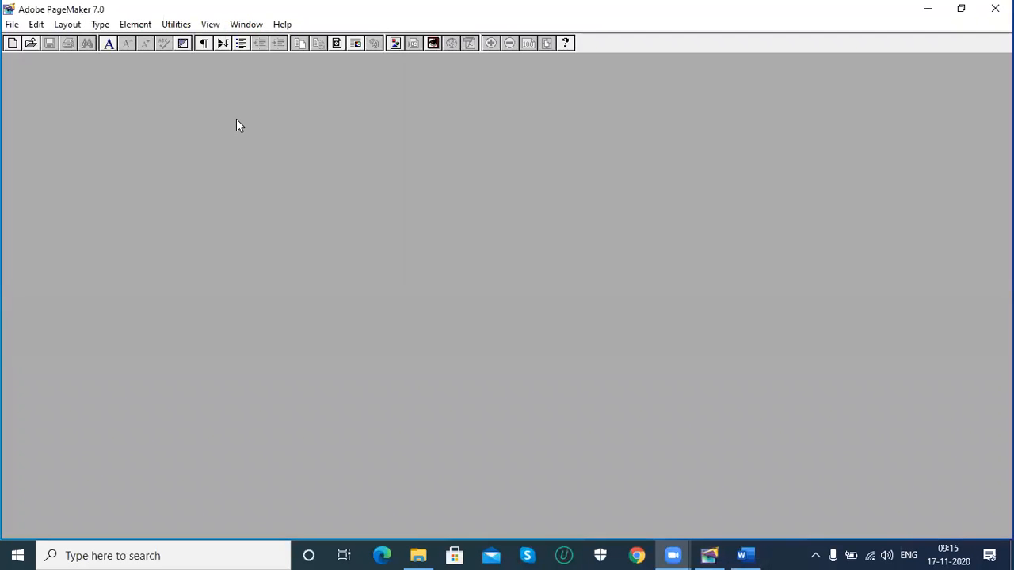
{"action": "left_click", "coordinate": [250, 26]}
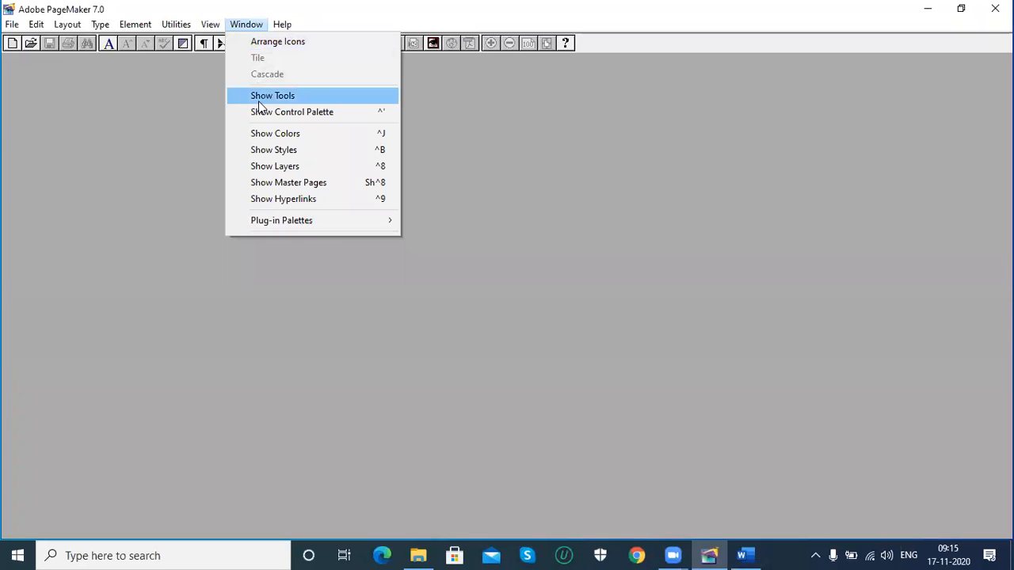
{"action": "left_click", "coordinate": [258, 102]}
{"action": "left_click", "coordinate": [248, 24]}
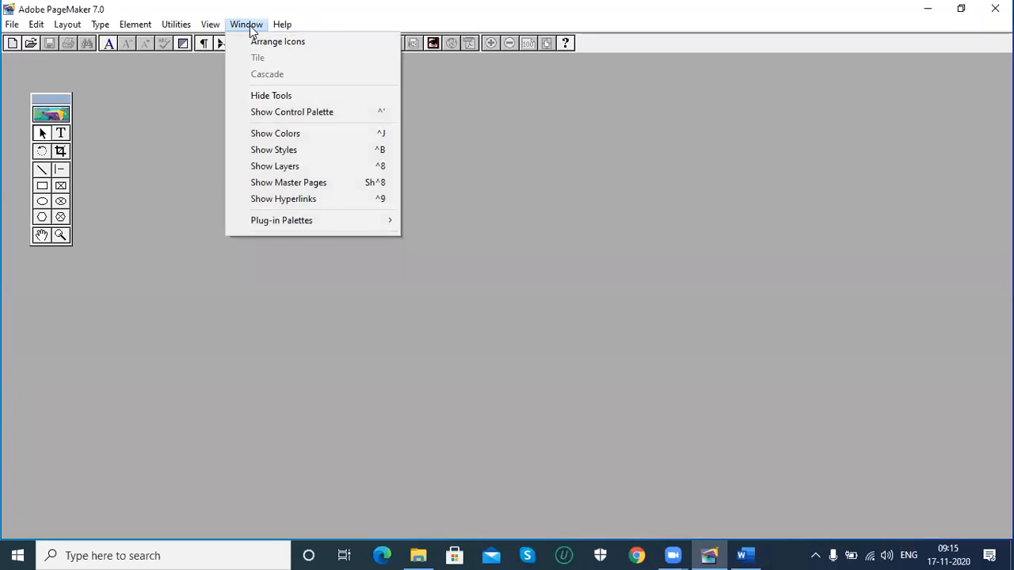
{"action": "left_click", "coordinate": [262, 112]}
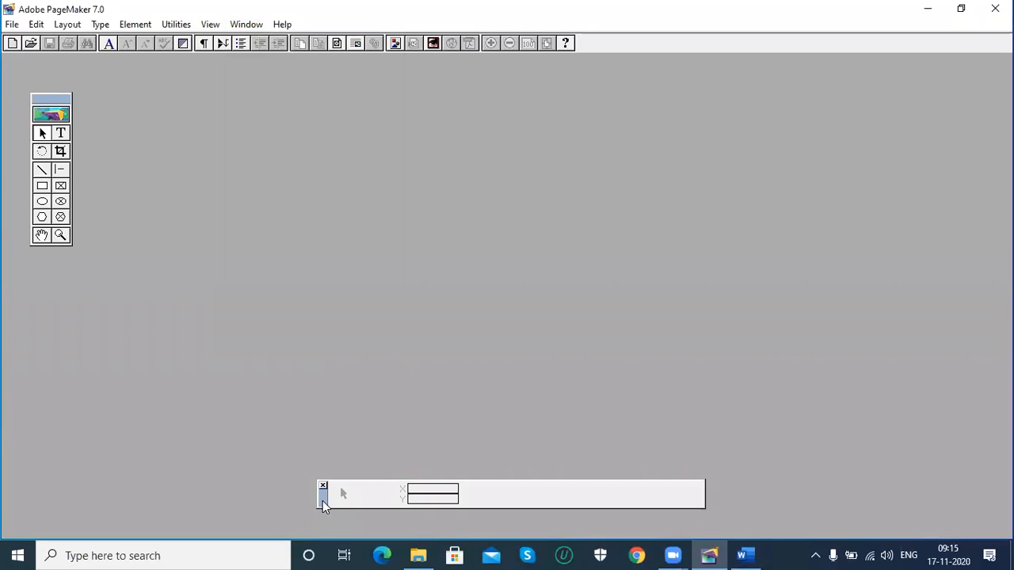
{"action": "left_click_drag", "start_coordinate": [326, 506], "coordinate": [331, 511]}
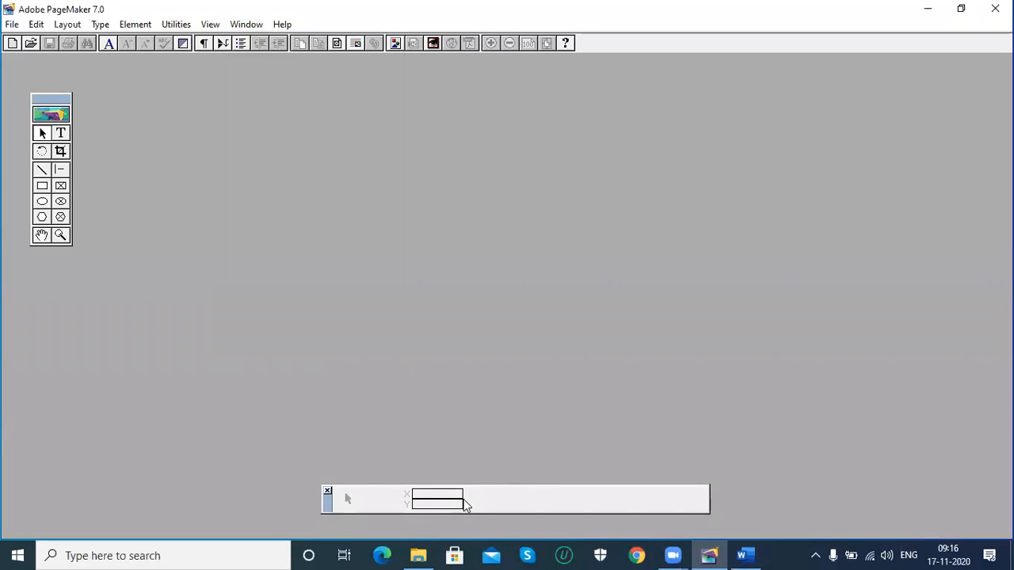
Show the Colors palette with its ten colour swatches
{"action": "left_click", "coordinate": [245, 23]}
{"action": "left_click", "coordinate": [261, 134]}
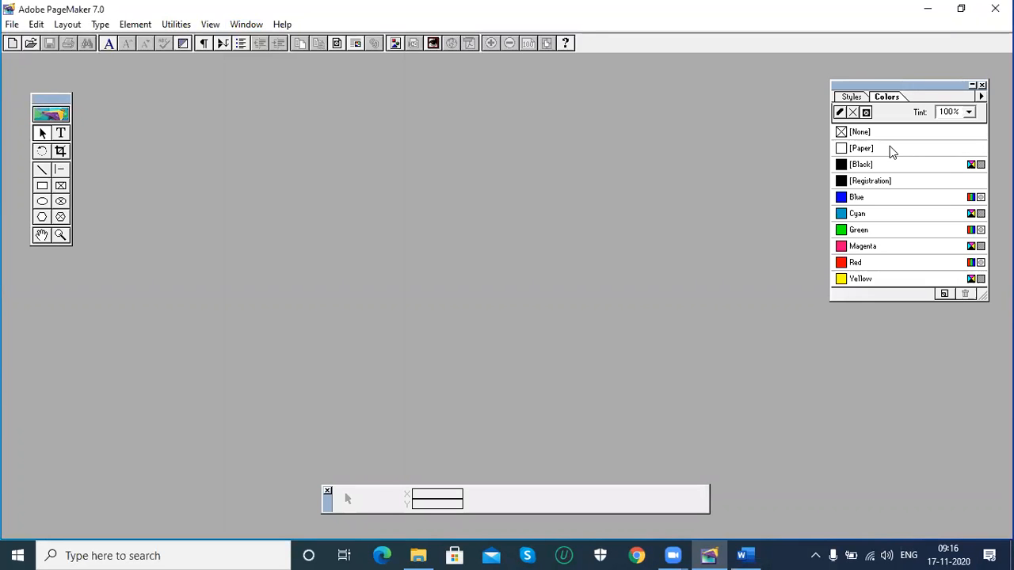
{"action": "left_click", "coordinate": [246, 25]}
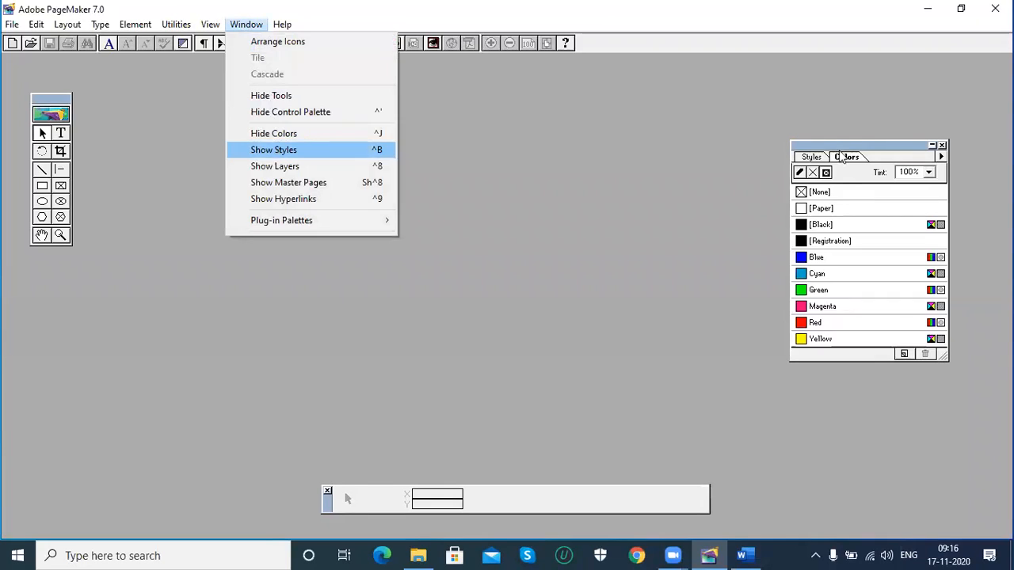
Show the Styles and Layers palettes, then close both with their close boxes
{"action": "left_click", "coordinate": [277, 150]}
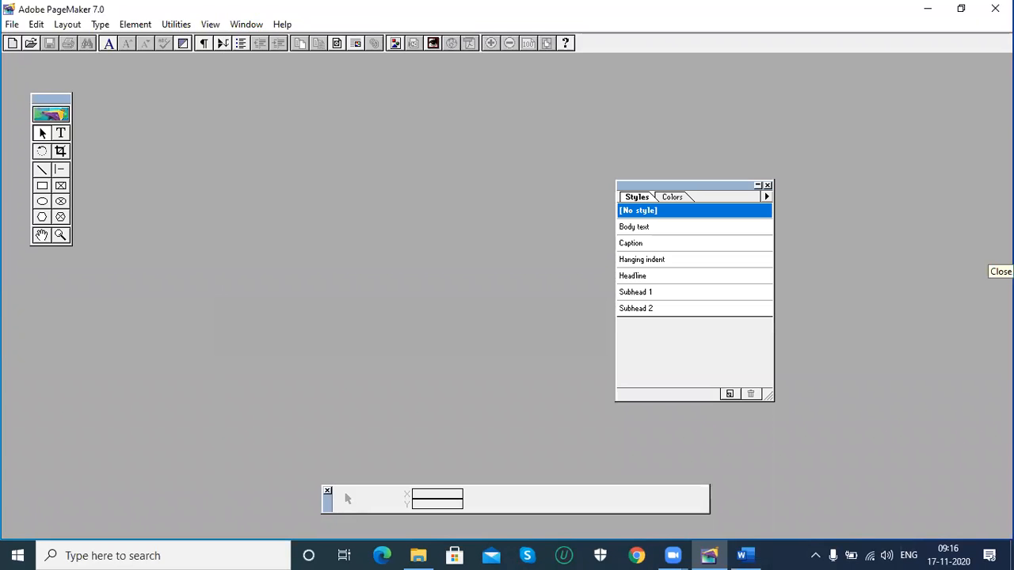
{"action": "left_click", "coordinate": [246, 24]}
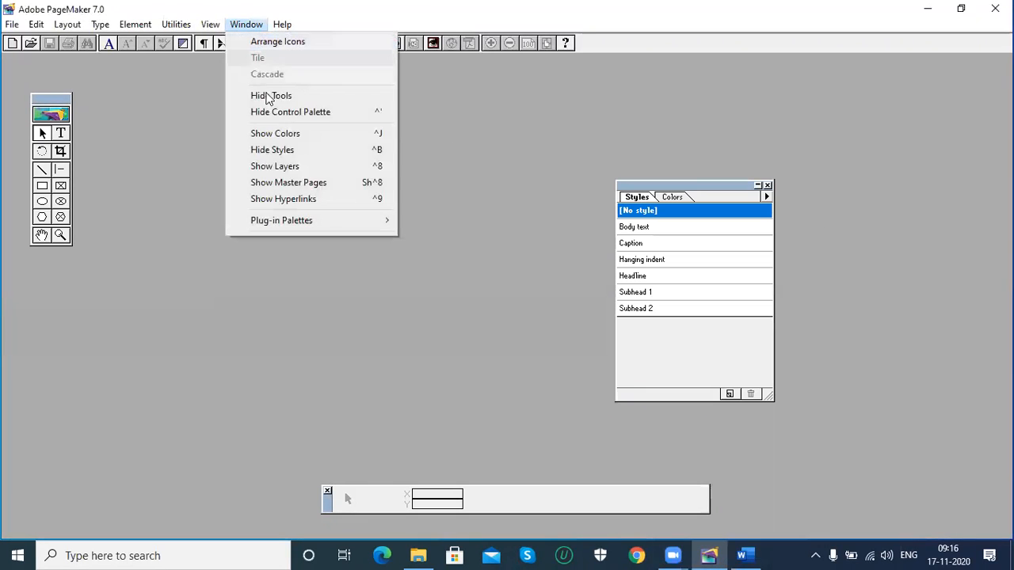
{"action": "left_click", "coordinate": [277, 167]}
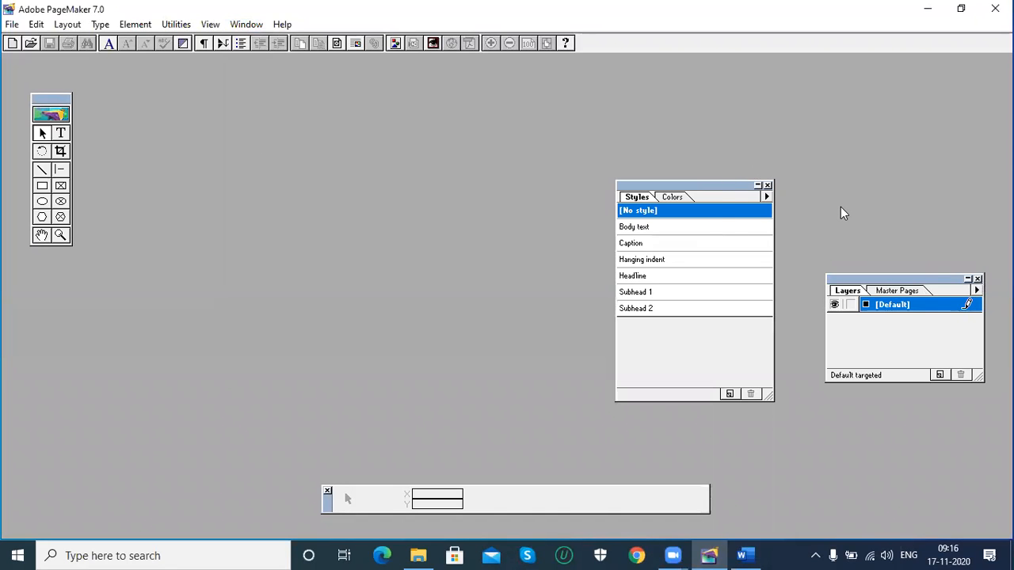
{"action": "left_click", "coordinate": [767, 186]}
{"action": "left_click", "coordinate": [977, 280]}
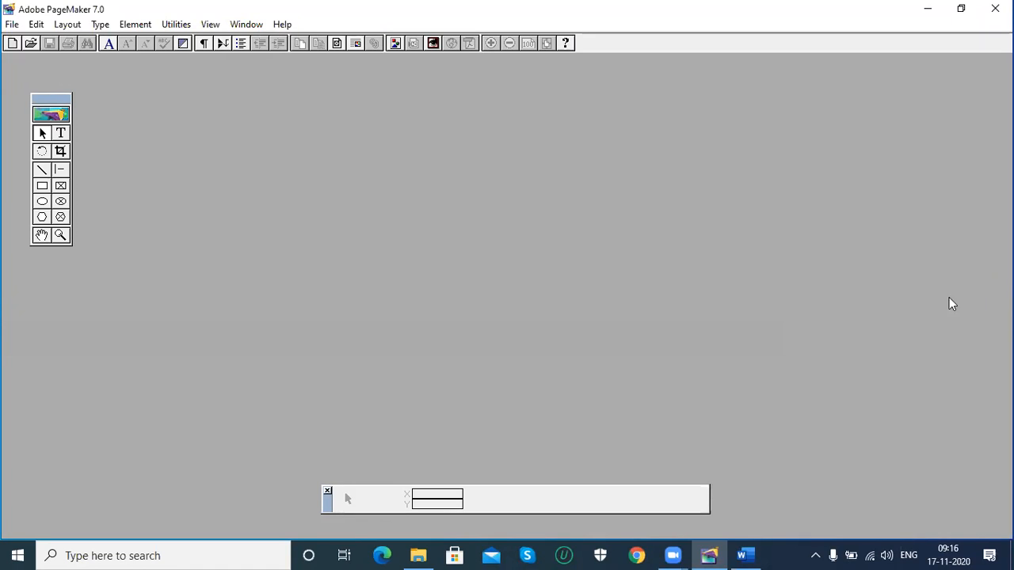
Move the toolbox to the window's left edge and nudge the Control palette slightly down
{"action": "left_click_drag", "start_coordinate": [62, 101], "coordinate": [35, 88]}
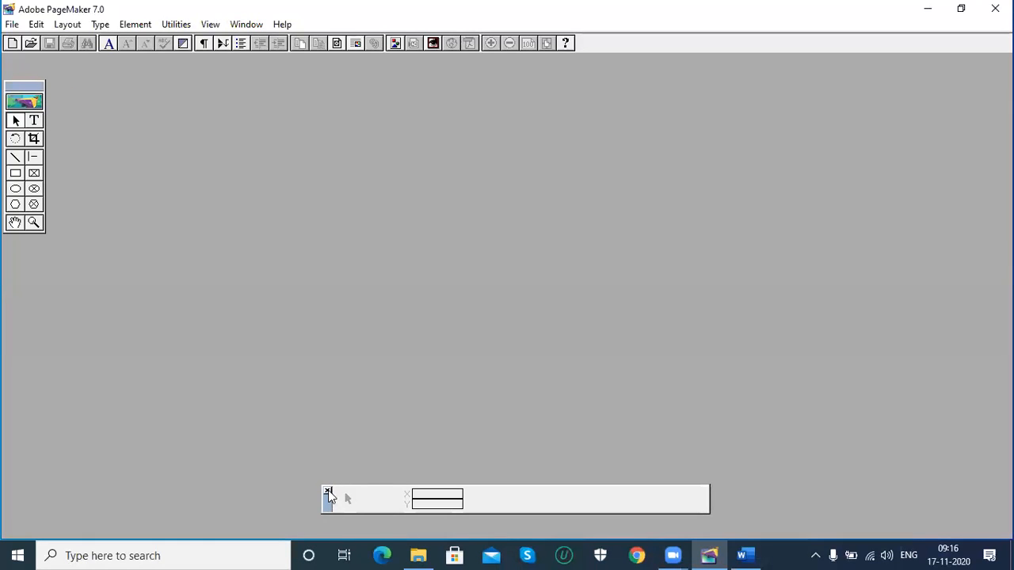
{"action": "left_click_drag", "start_coordinate": [329, 504], "coordinate": [326, 512]}
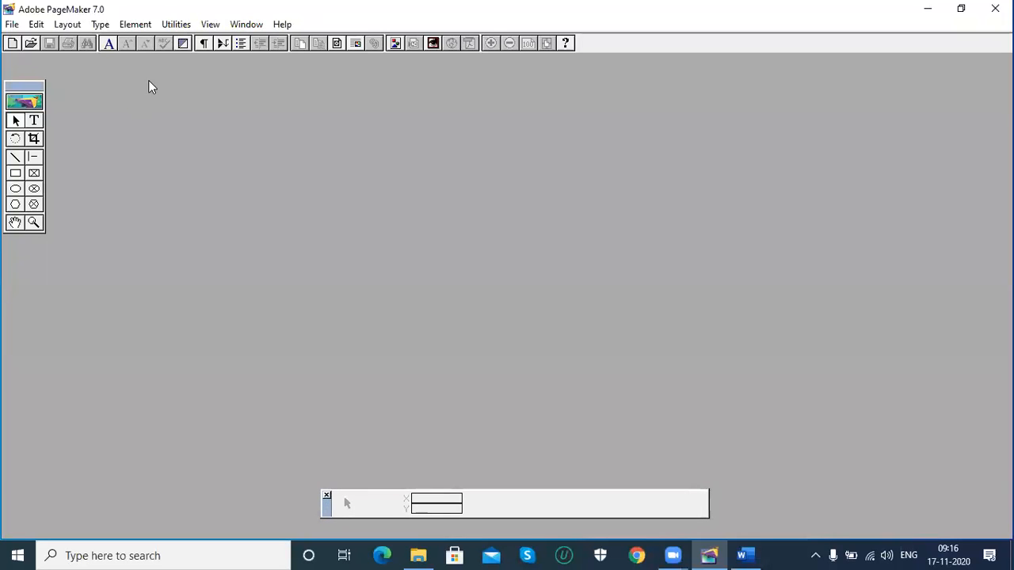
{"action": "left_click_drag", "start_coordinate": [30, 85], "coordinate": [40, 87]}
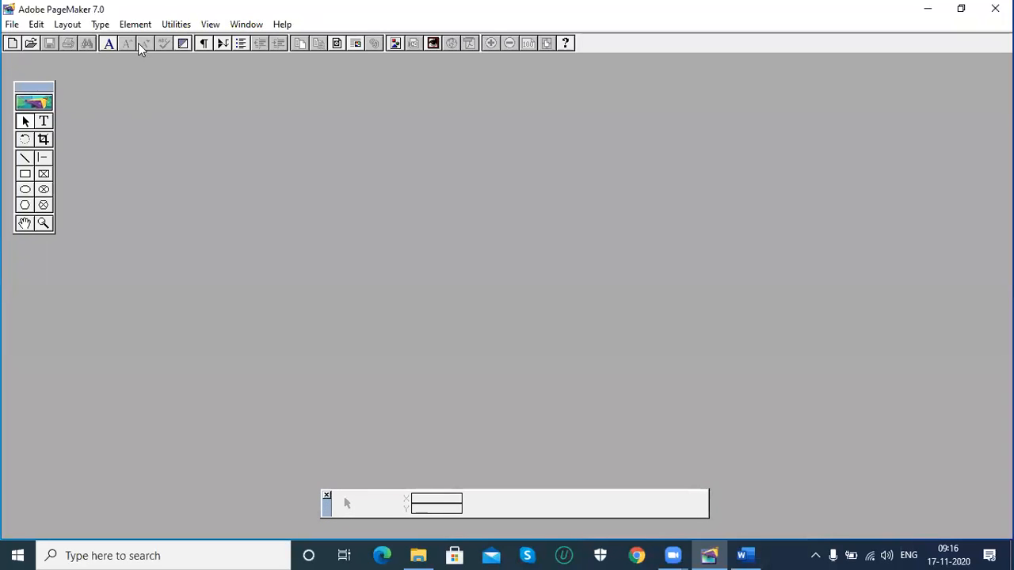
Hide and re-show the Control palette, then bring the Word document forward
{"action": "left_click", "coordinate": [239, 26]}
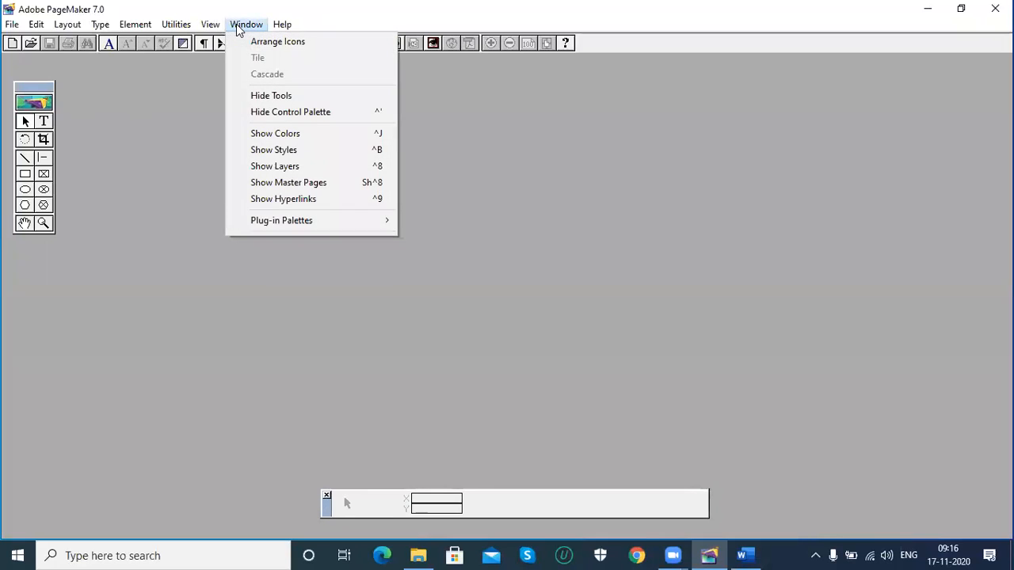
{"action": "left_click", "coordinate": [264, 114]}
{"action": "left_click", "coordinate": [244, 25]}
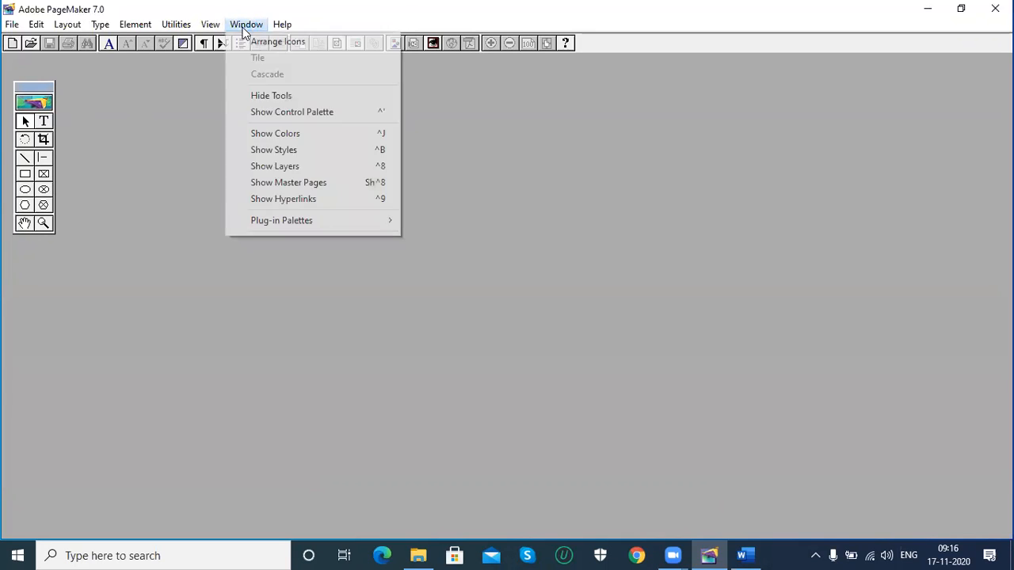
{"action": "left_click", "coordinate": [259, 112]}
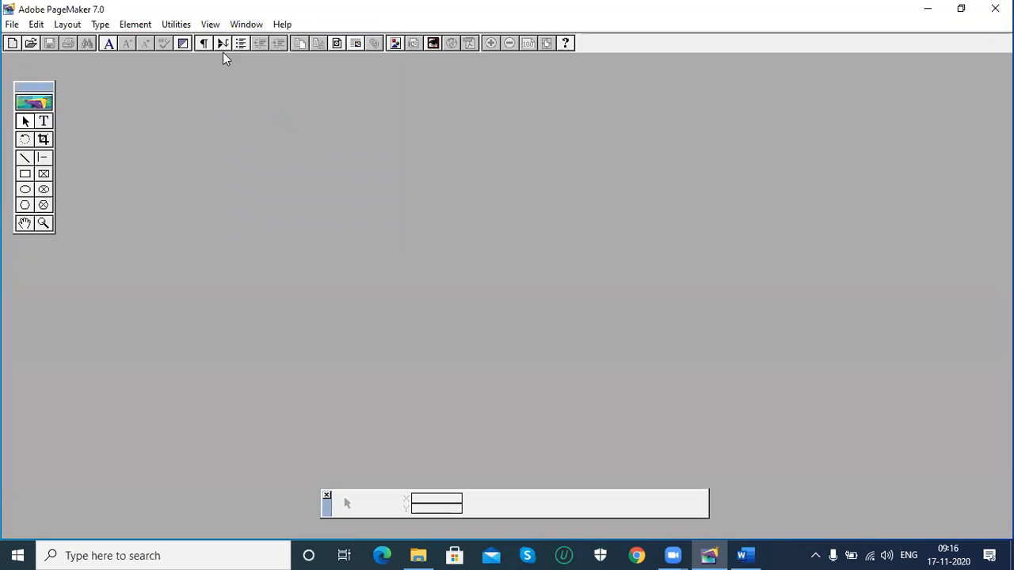
{"action": "left_click", "coordinate": [245, 24]}
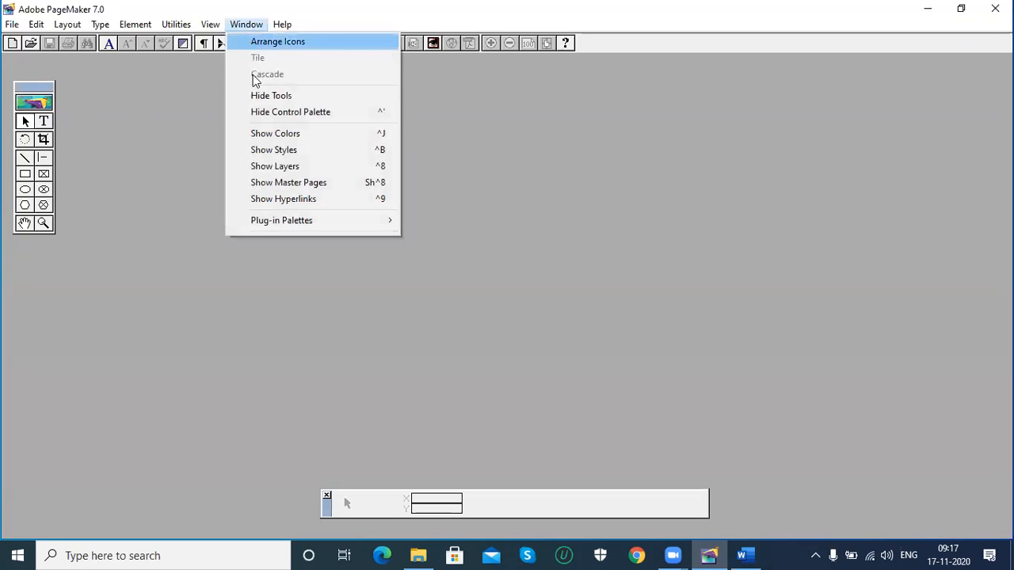
{"action": "left_click", "coordinate": [28, 89]}
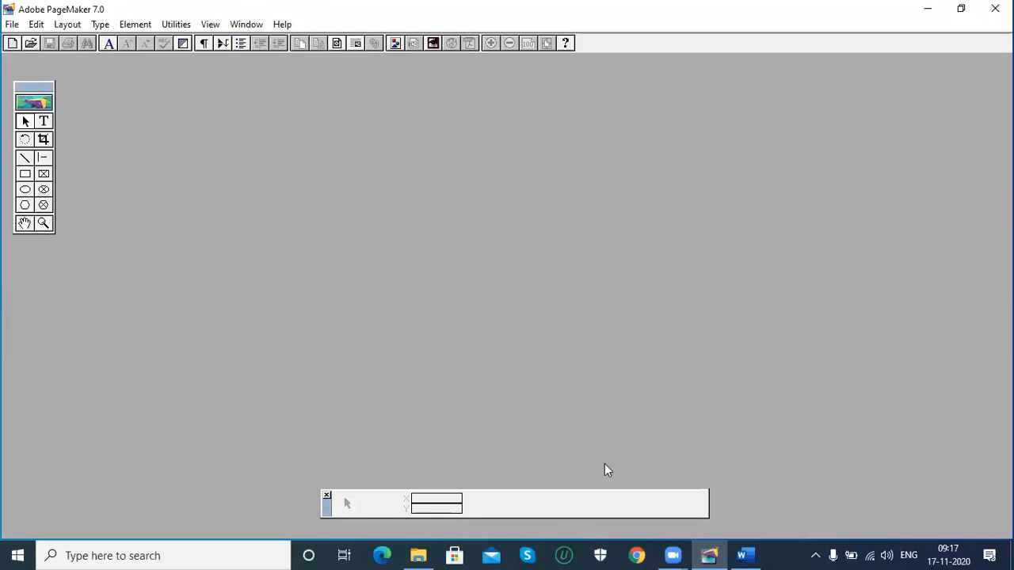
{"action": "left_click", "coordinate": [745, 555]}
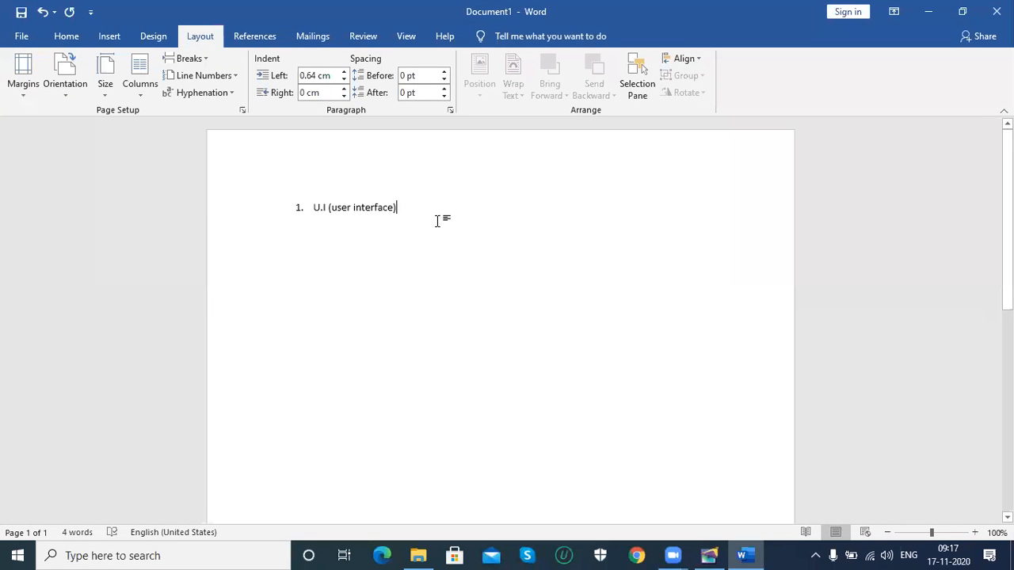
Add a second numbered item 'New doc' under 'U.I (user interface)' and minimise Word
{"action": "left_click", "coordinate": [449, 203]}
{"action": "key", "text": "Return"}
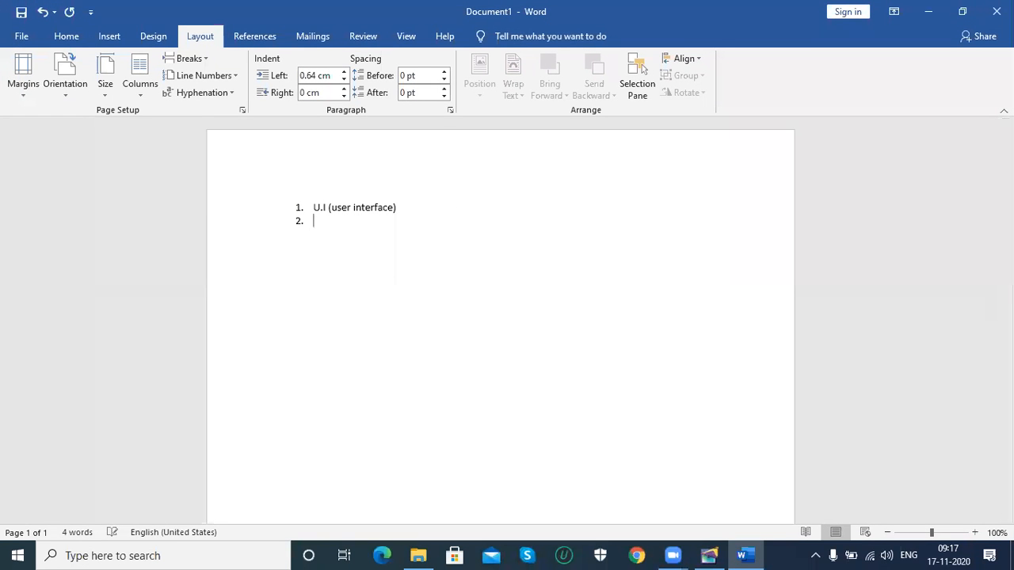
{"action": "type", "text": "New doc"}
{"action": "left_click", "coordinate": [925, 17]}
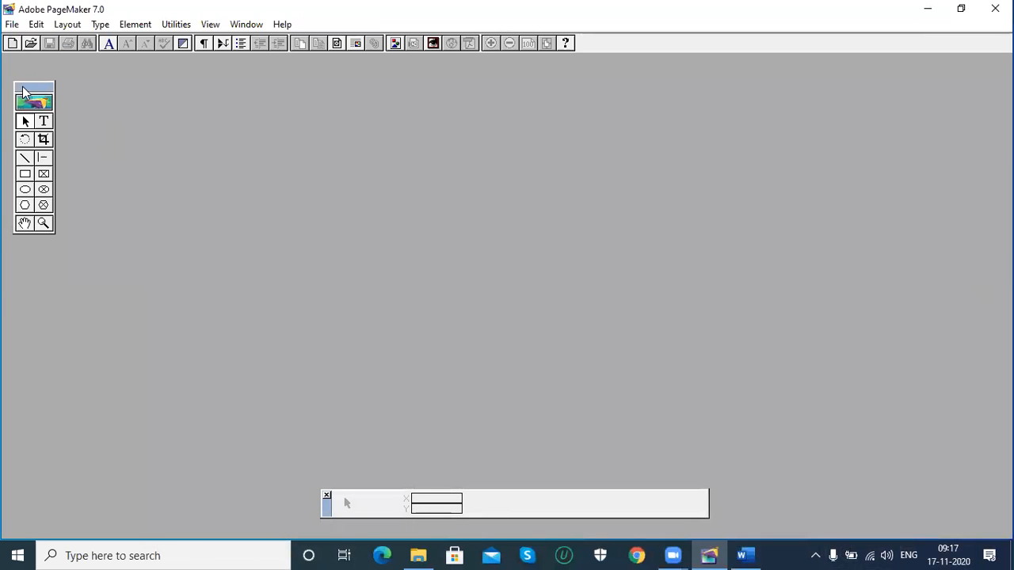
Drag the toolbox a few pixels to the right by its title bar
{"action": "left_click_drag", "start_coordinate": [25, 91], "coordinate": [30, 92]}
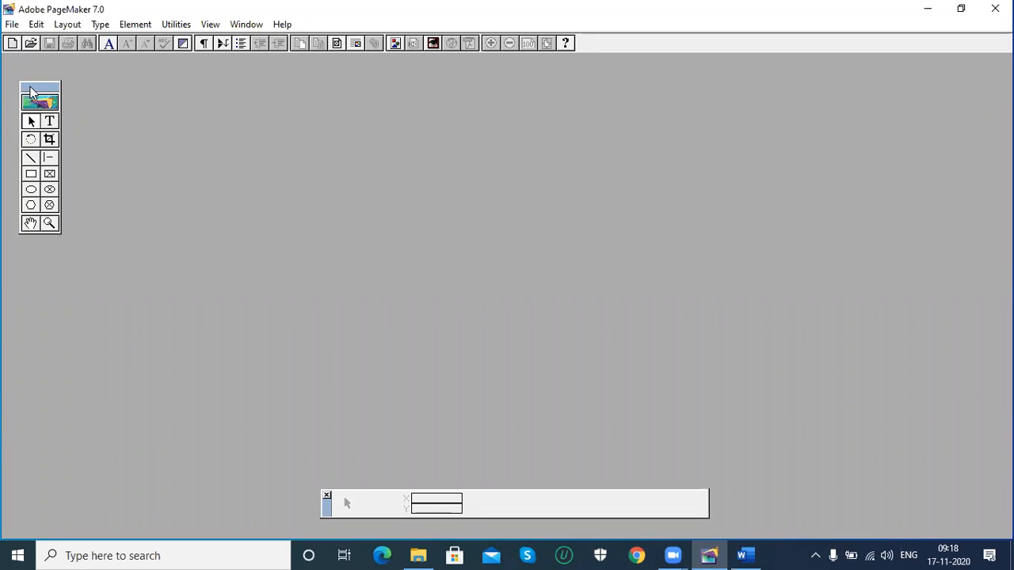
Start a new publication with page size A4 (8.268 x 11.693 in), then switch to Word
{"action": "left_click", "coordinate": [12, 24]}
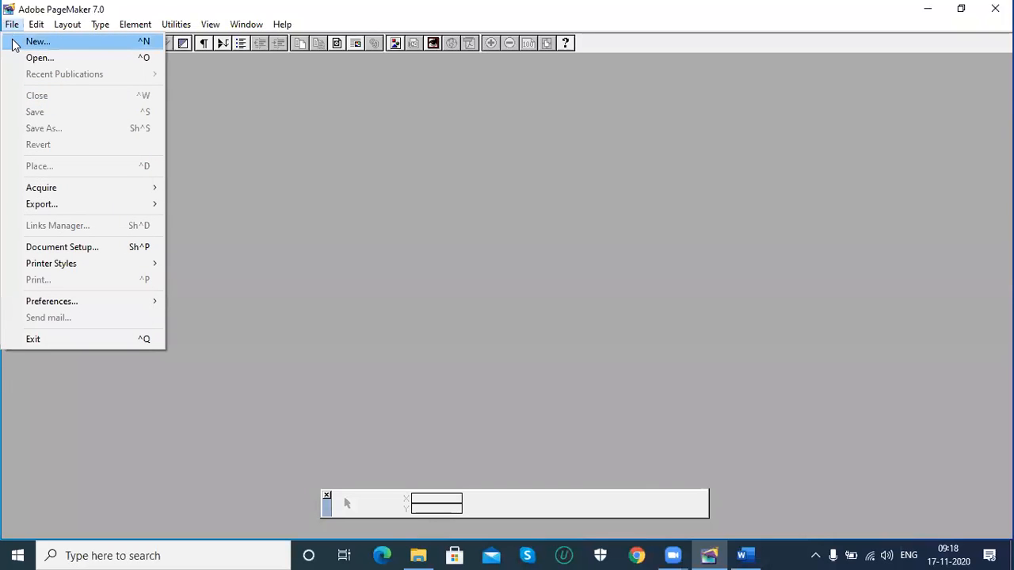
{"action": "left_click", "coordinate": [13, 41]}
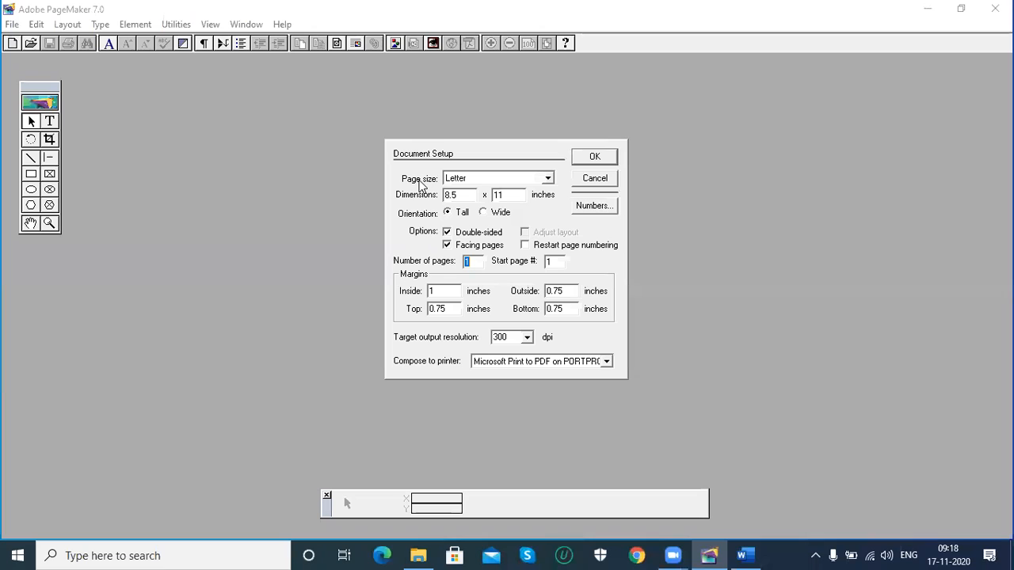
{"action": "left_click", "coordinate": [547, 178]}
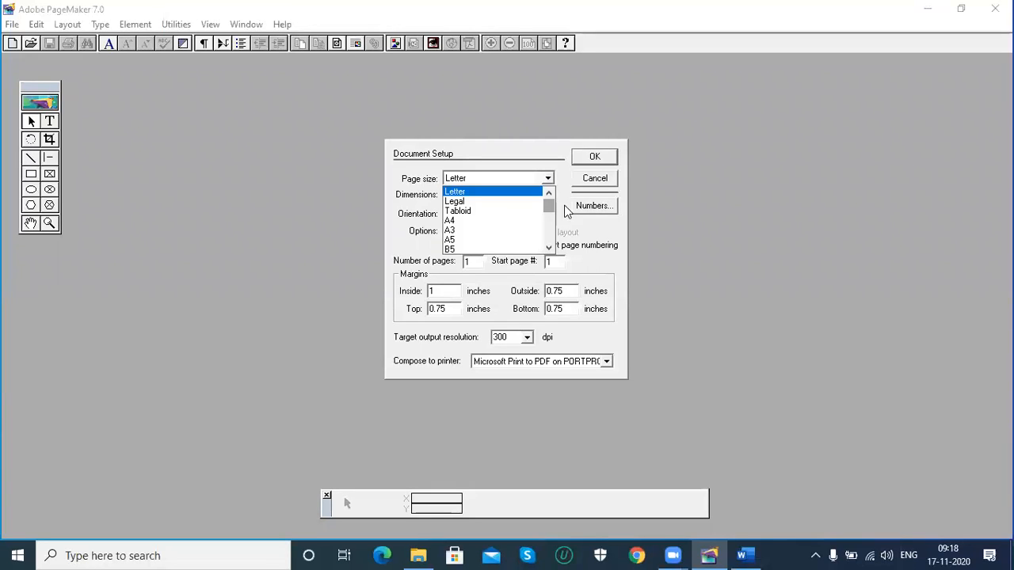
{"action": "left_click", "coordinate": [816, 62]}
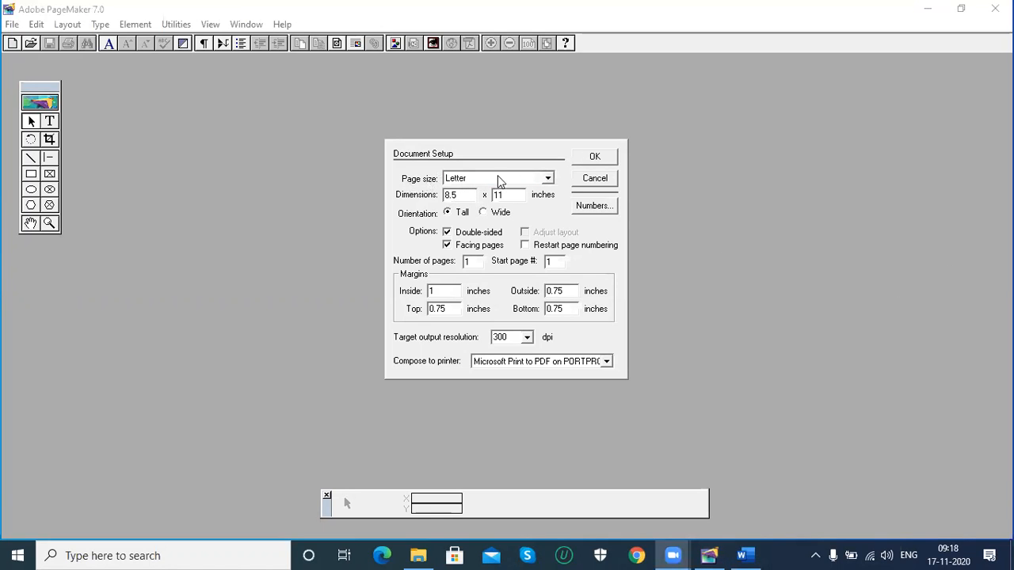
{"action": "left_click", "coordinate": [547, 179]}
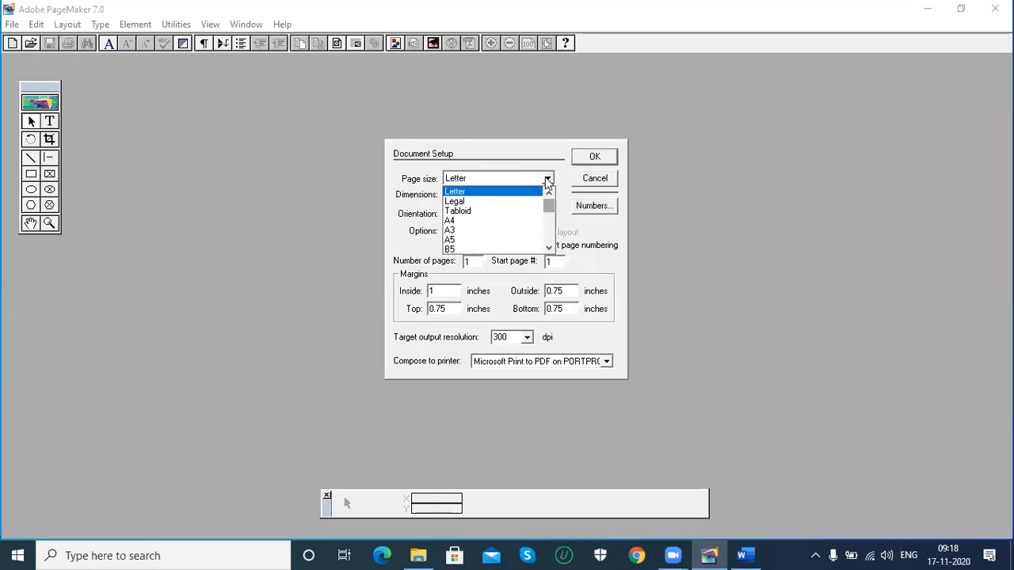
{"action": "left_click", "coordinate": [461, 221]}
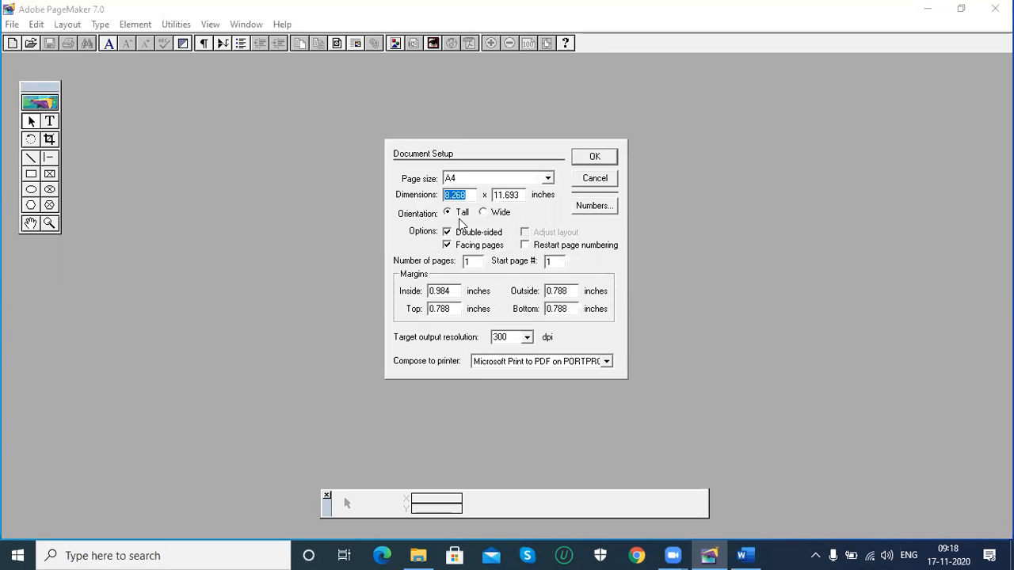
{"action": "left_click", "coordinate": [744, 556]}
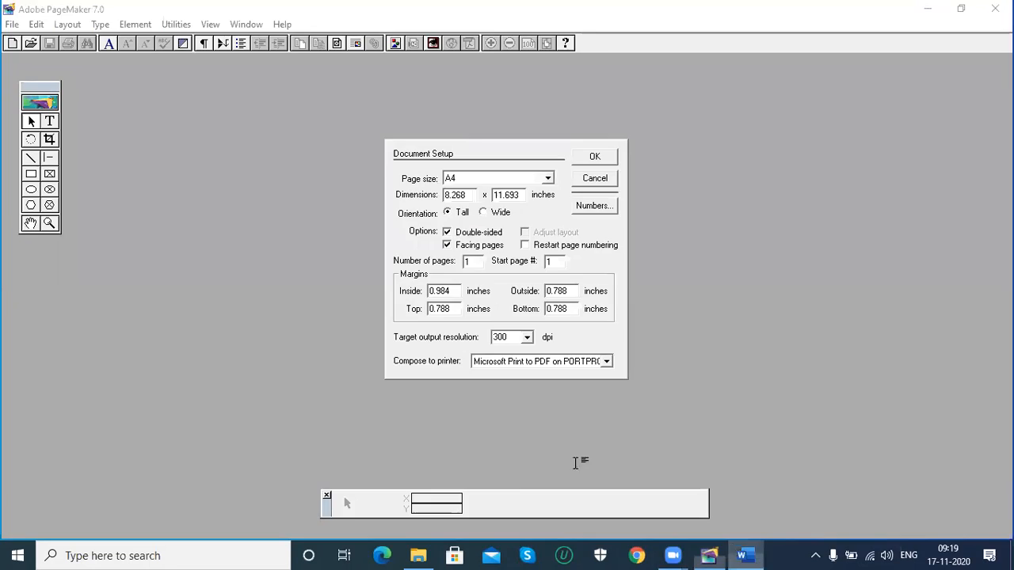
Append '--> A4 (12x8)' to the 'New doc' note and return to PageMaker
{"action": "type", "text": "--> "}
{"action": "type", "text": "A4"}
{"action": "type", "text": " (12"}
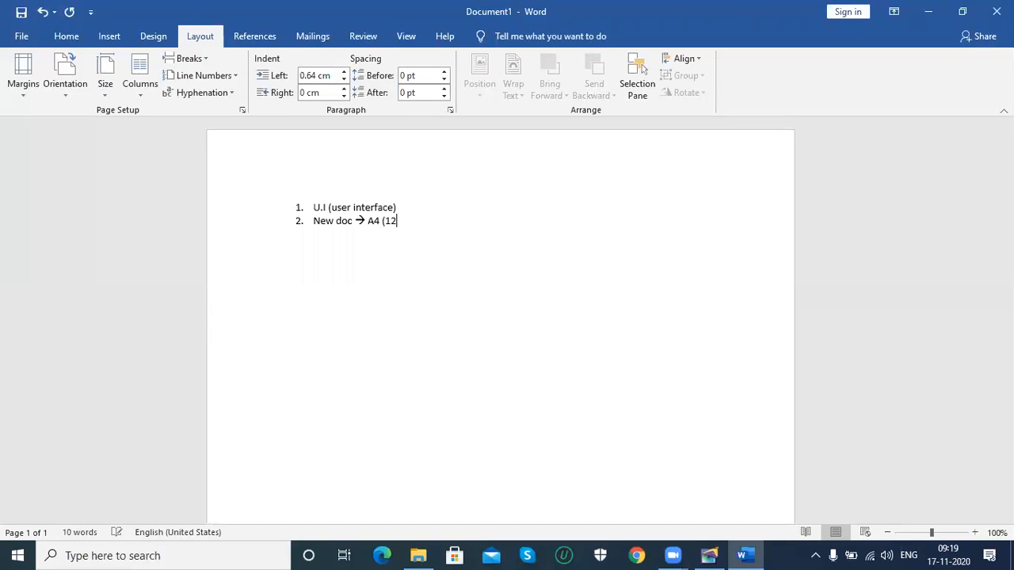
{"action": "type", "text": "x8)"}
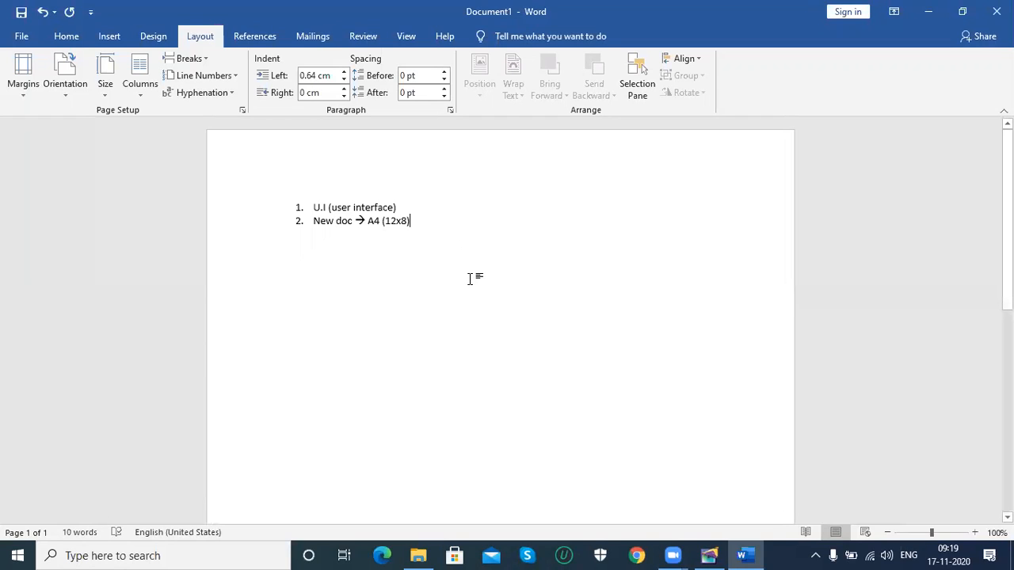
{"action": "left_click", "coordinate": [708, 554]}
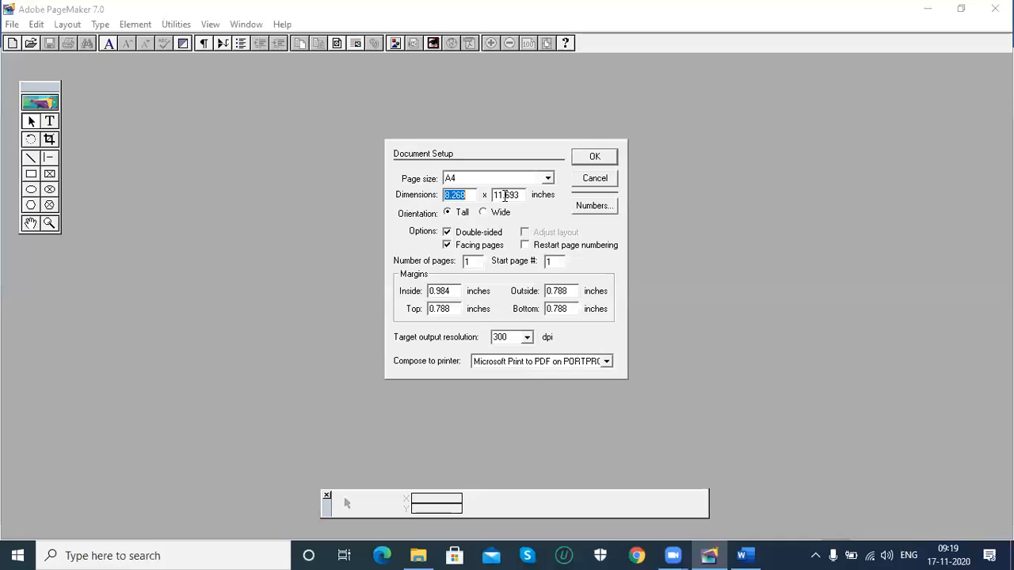
{"action": "left_click", "coordinate": [547, 179]}
{"action": "left_click", "coordinate": [467, 202]}
{"action": "left_click", "coordinate": [547, 178]}
{"action": "left_click", "coordinate": [515, 203]}
{"action": "left_click", "coordinate": [547, 179]}
{"action": "left_click", "coordinate": [549, 195]}
{"action": "left_click", "coordinate": [549, 195]}
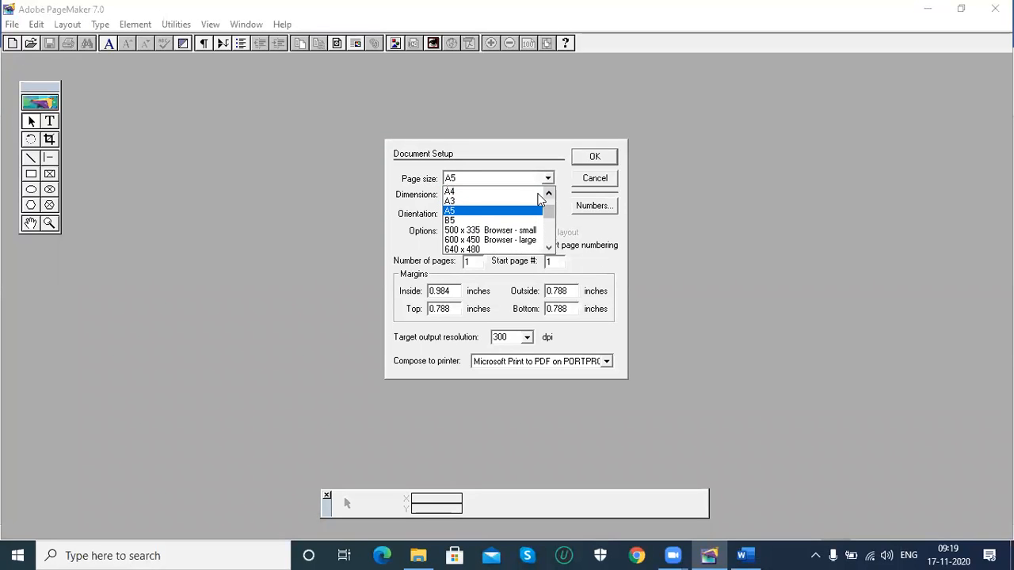
{"action": "left_click", "coordinate": [449, 194]}
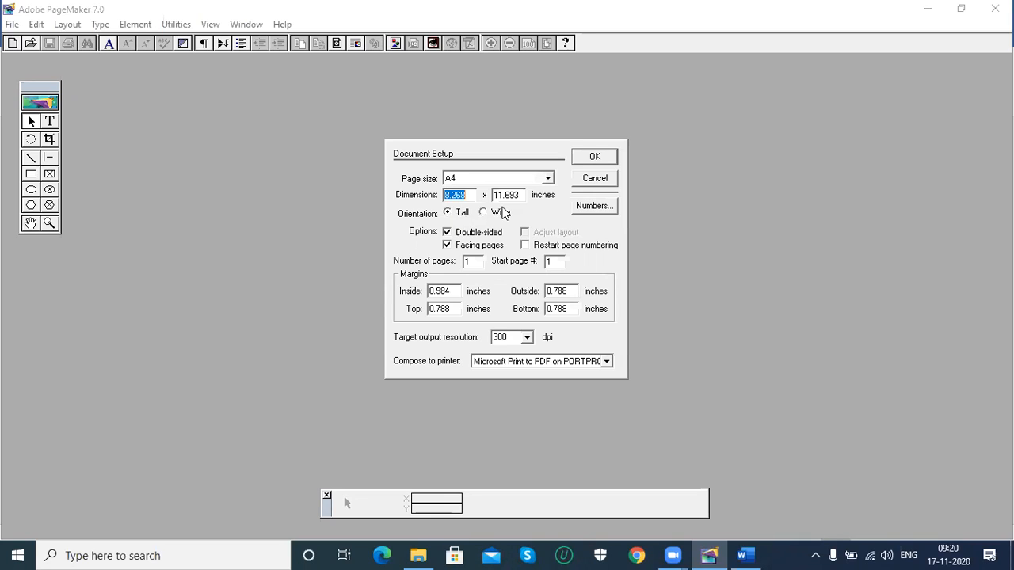
Set the Word notes page to landscape and zoom out to see the whole page
{"action": "left_click", "coordinate": [745, 555]}
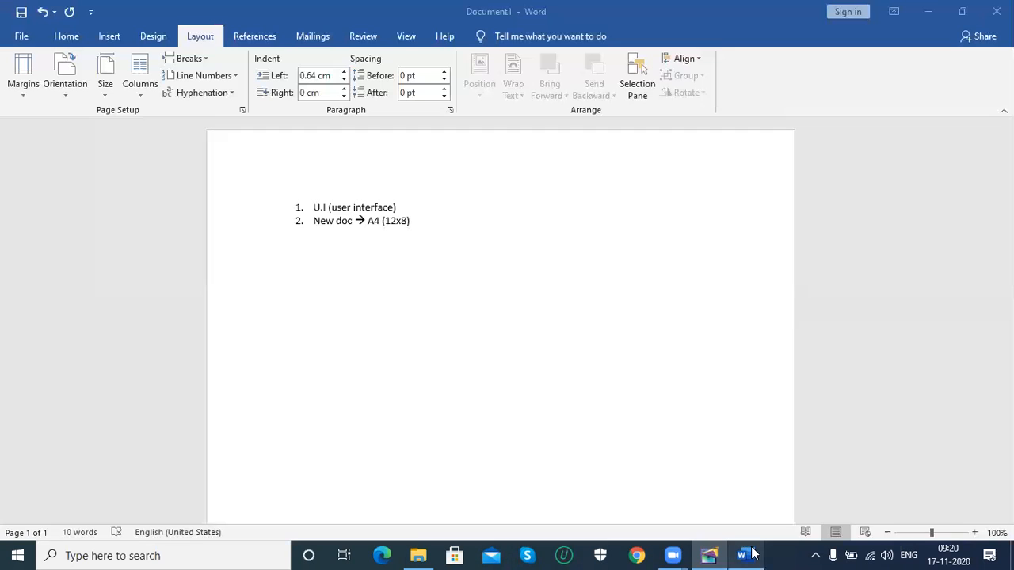
{"action": "left_click", "coordinate": [62, 94]}
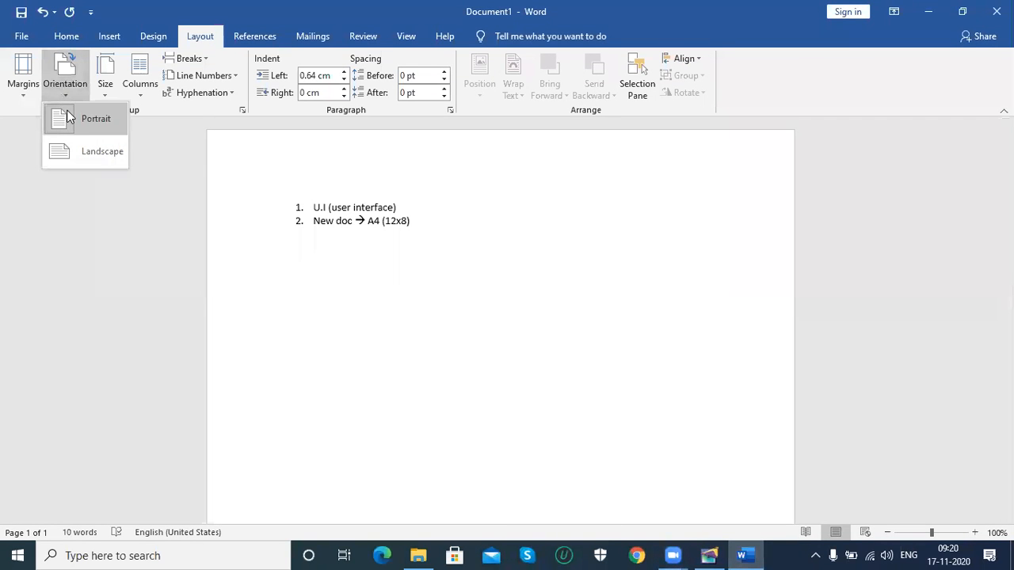
{"action": "left_click", "coordinate": [87, 150]}
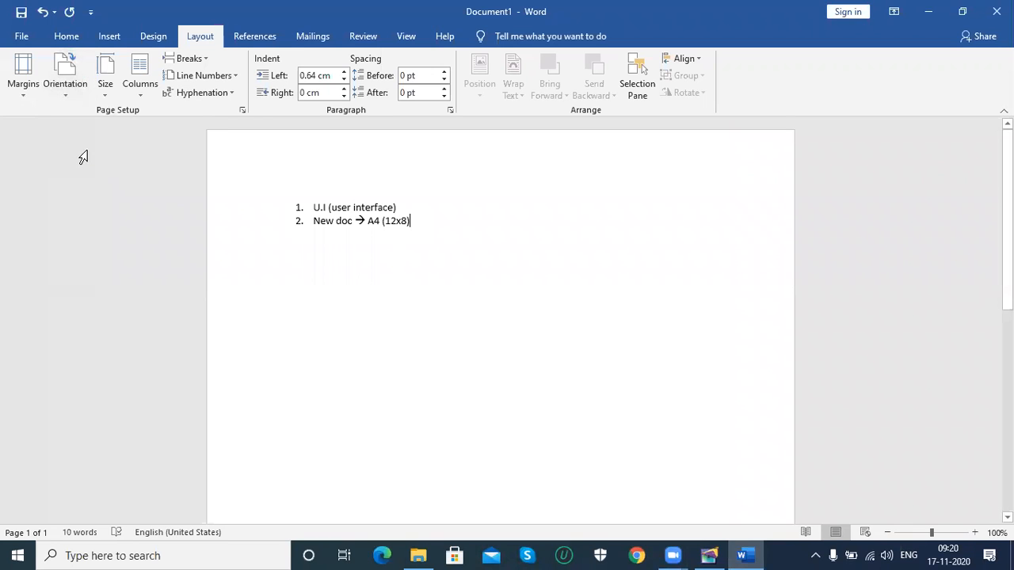
{"action": "left_click", "coordinate": [888, 532]}
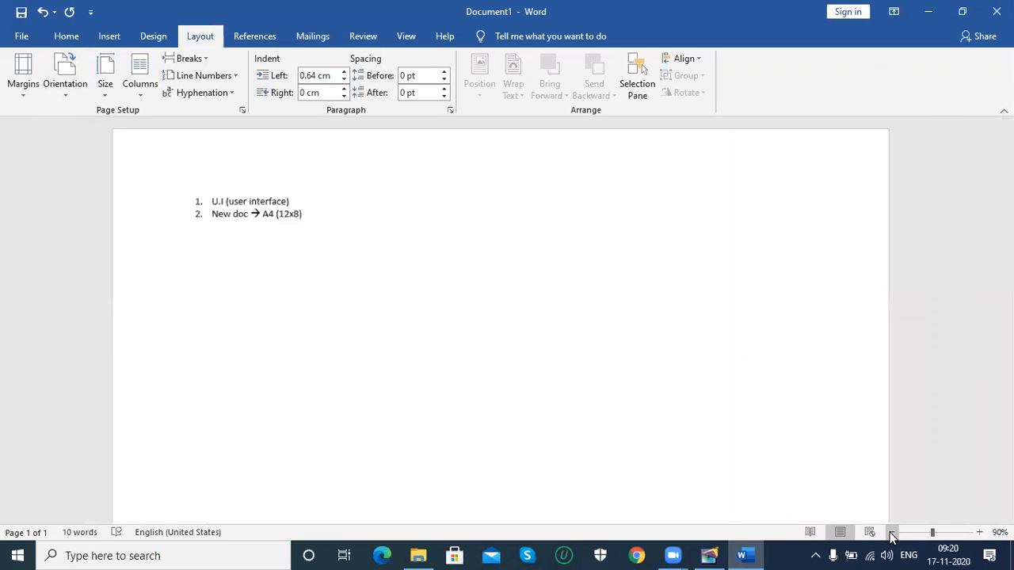
{"action": "left_click", "coordinate": [888, 533]}
{"action": "left_click", "coordinate": [888, 532]}
{"action": "left_click", "coordinate": [888, 533]}
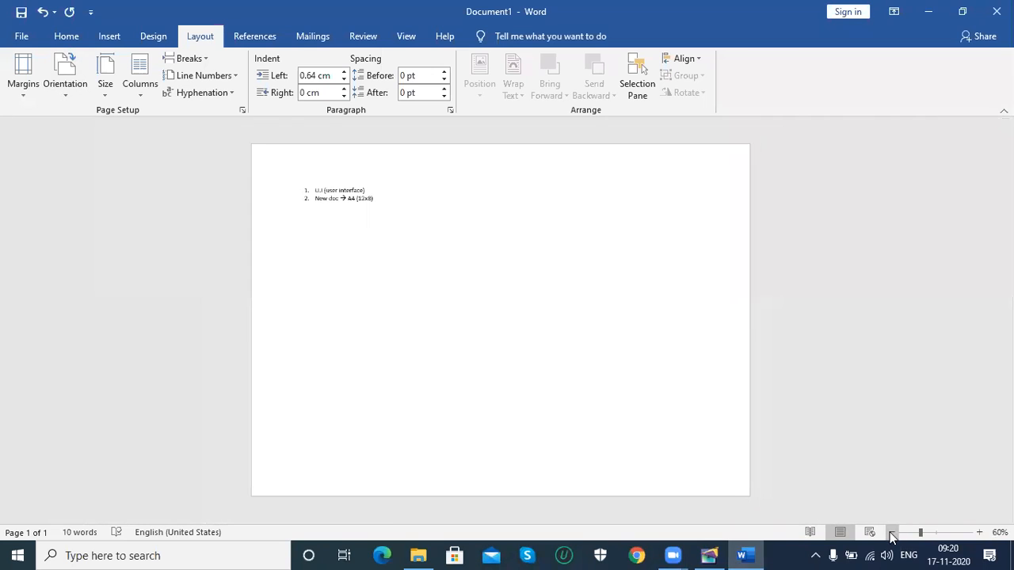
{"action": "left_click", "coordinate": [708, 555]}
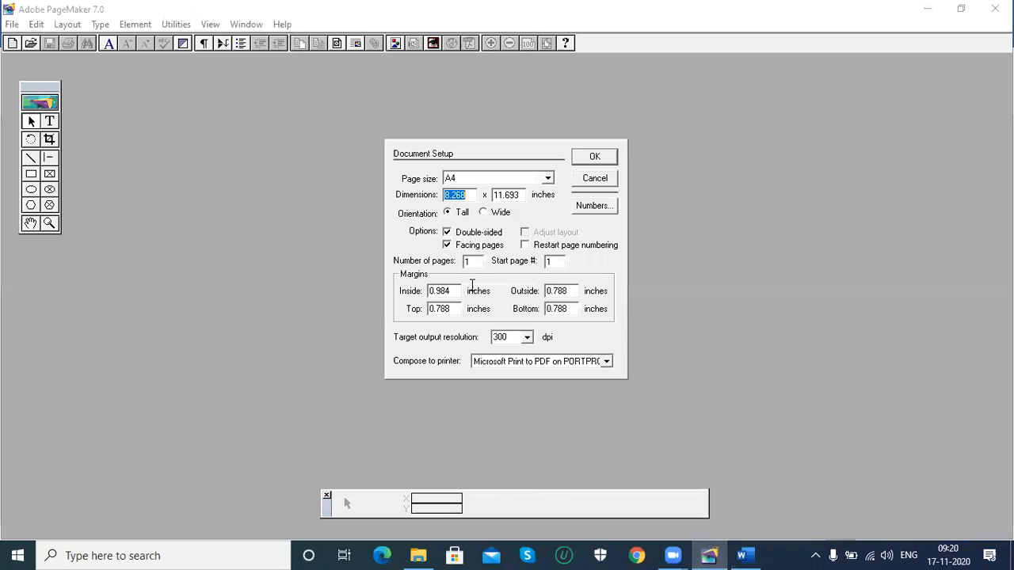
Toggle the Word page to portrait and back to landscape, zooming out further, then return to PageMaker
{"action": "left_click", "coordinate": [742, 556]}
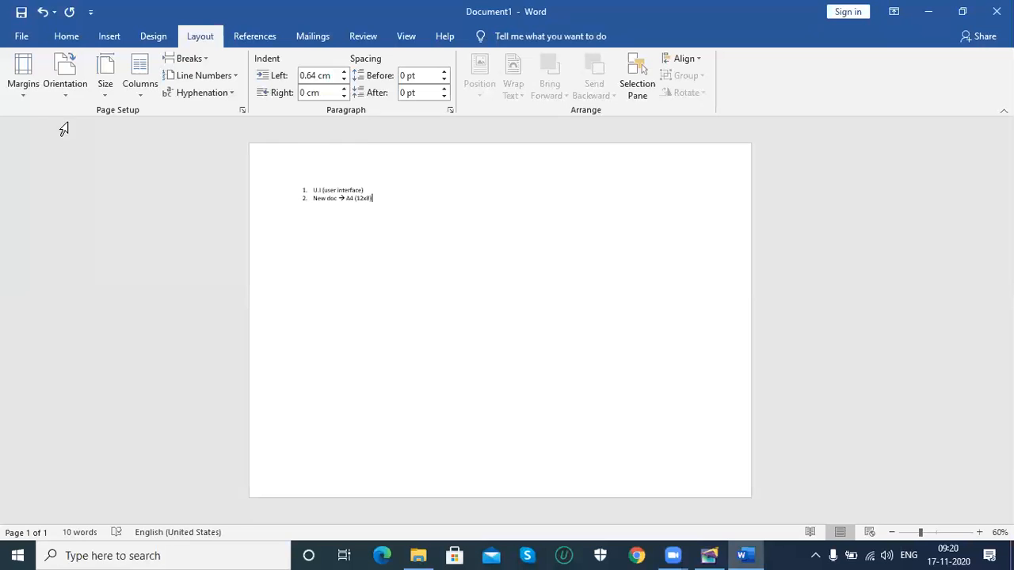
{"action": "left_click", "coordinate": [70, 98]}
{"action": "left_click", "coordinate": [71, 117]}
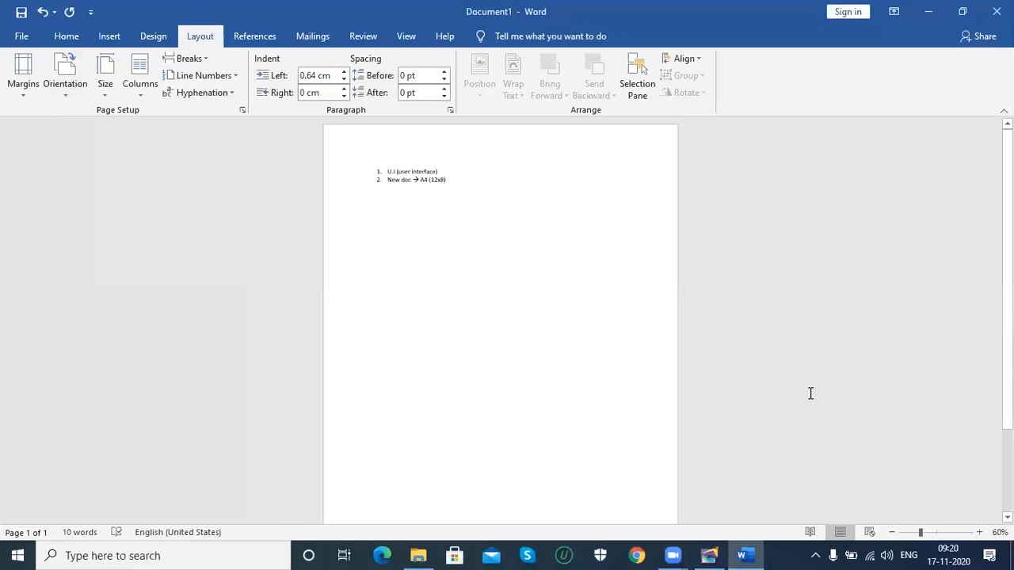
{"action": "left_click", "coordinate": [891, 533]}
{"action": "left_click", "coordinate": [891, 533]}
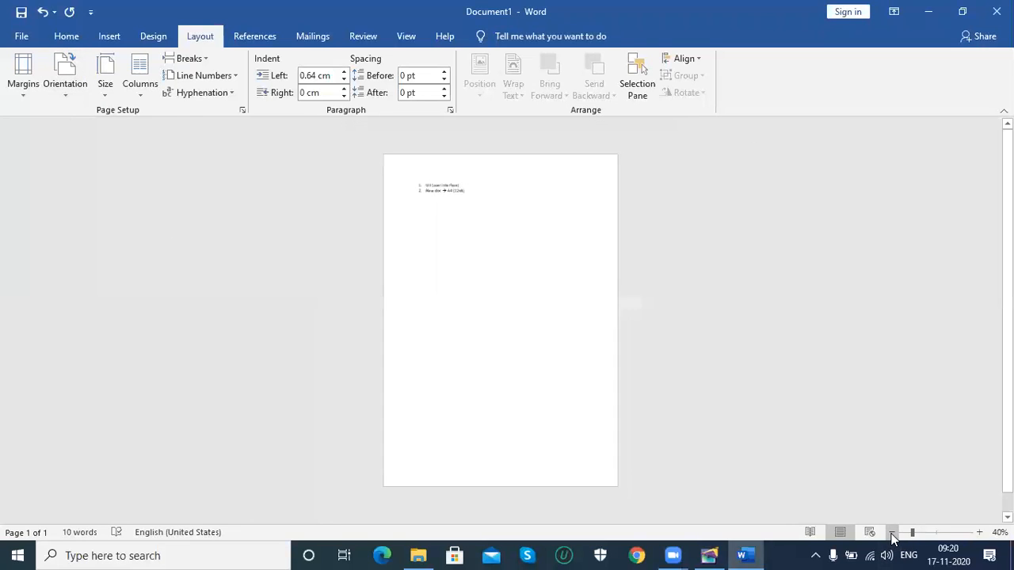
{"action": "left_click", "coordinate": [61, 88]}
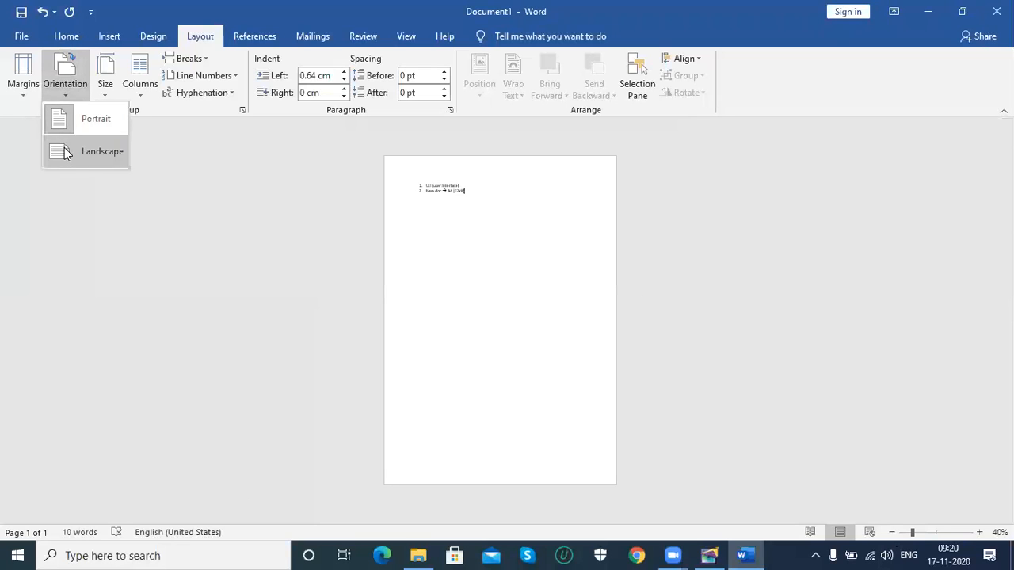
{"action": "left_click", "coordinate": [63, 152]}
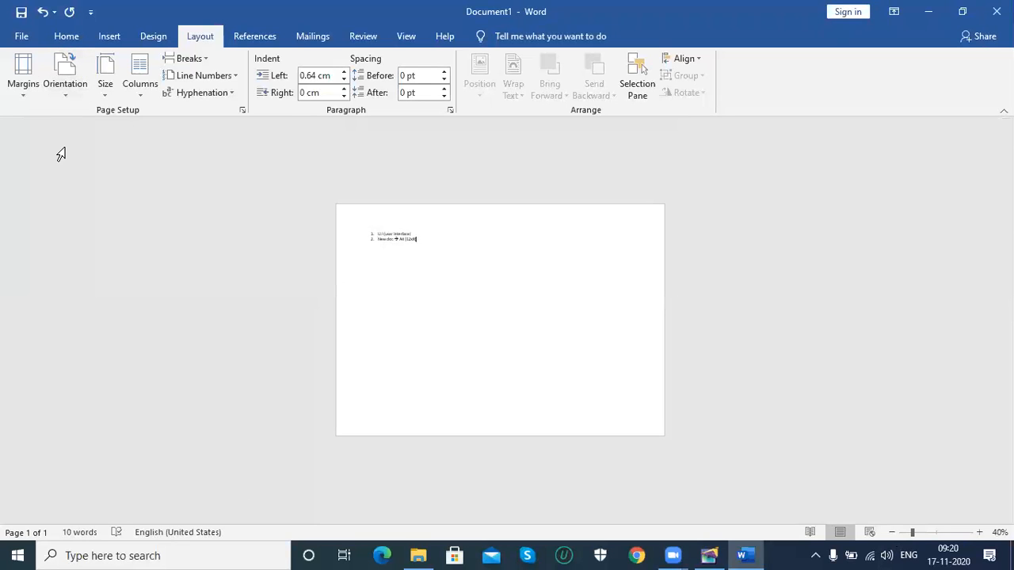
{"action": "left_click", "coordinate": [715, 552]}
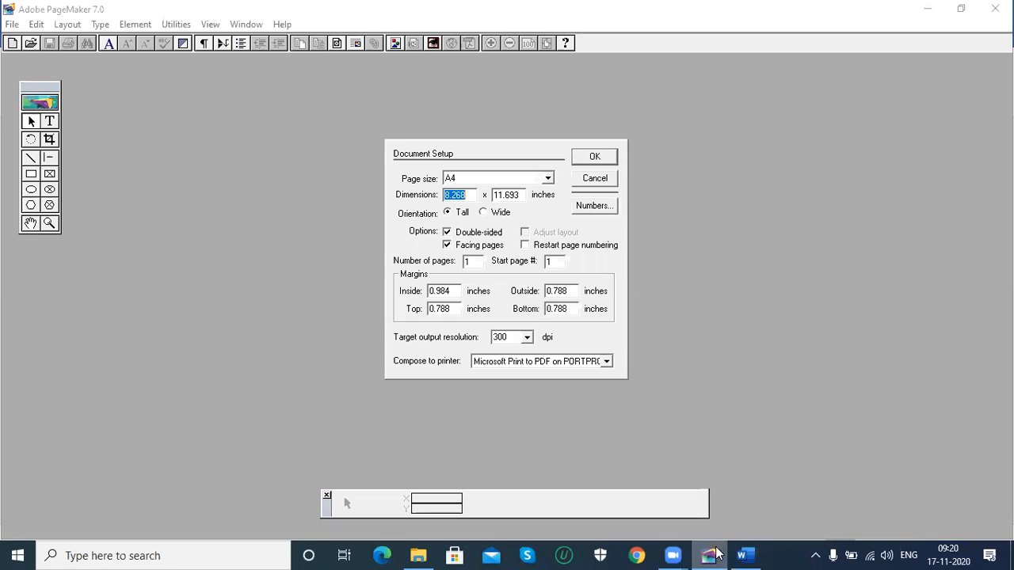
Keep the page Tall, uncheck Double-sided, and set Number of pages to 10
{"action": "left_click", "coordinate": [483, 212]}
{"action": "left_click", "coordinate": [449, 212]}
{"action": "left_click", "coordinate": [447, 232]}
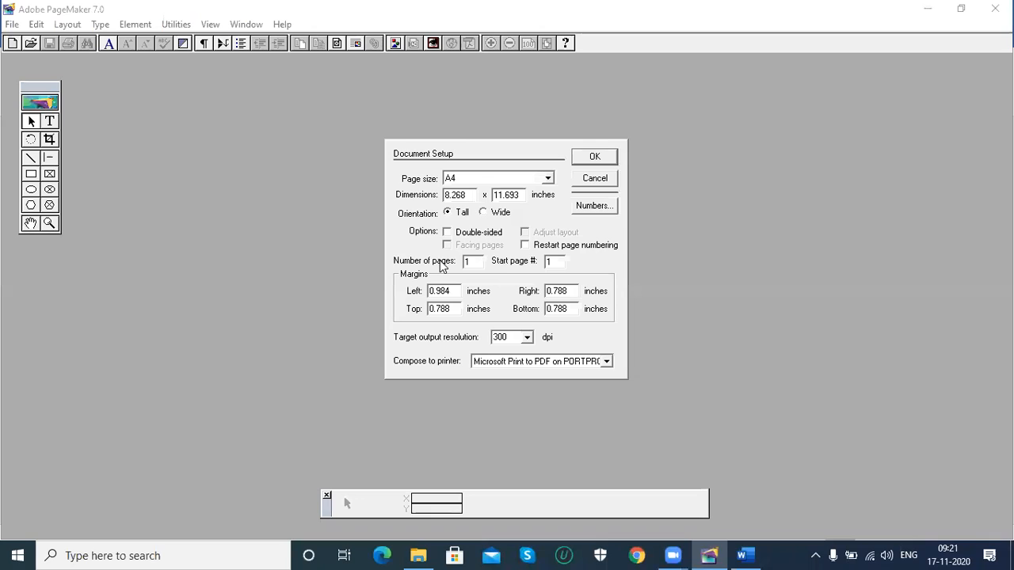
{"action": "left_click_drag", "start_coordinate": [479, 262], "coordinate": [465, 262]}
{"action": "type", "text": "100"}
{"action": "key", "text": "BackSpace"}
Set the Word notes page to portrait, zoom in four steps, then return to PageMaker
{"action": "left_click", "coordinate": [746, 554]}
{"action": "left_click", "coordinate": [60, 80]}
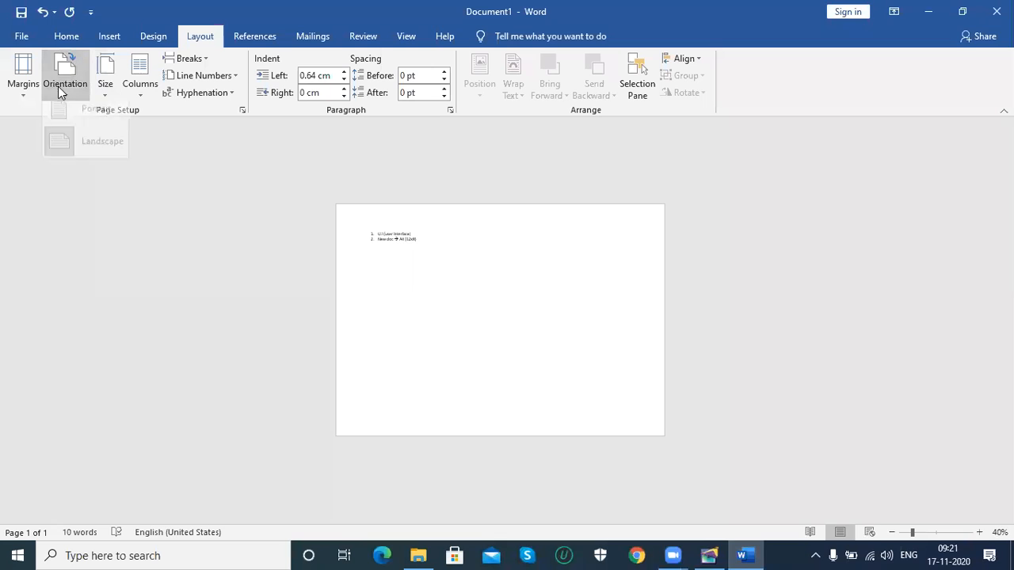
{"action": "left_click", "coordinate": [67, 111]}
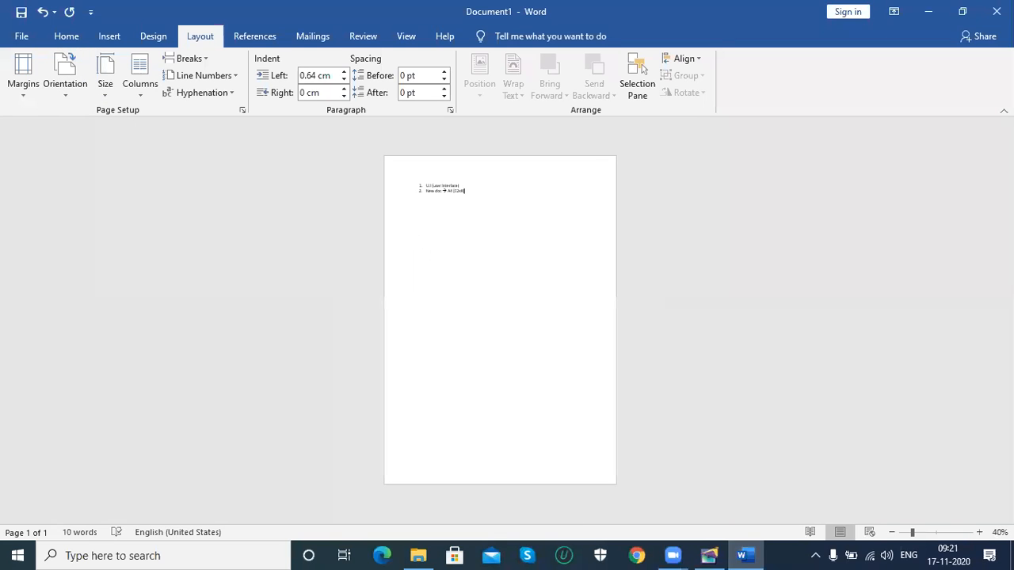
{"action": "left_click", "coordinate": [980, 532]}
{"action": "left_click", "coordinate": [979, 532]}
{"action": "left_click", "coordinate": [980, 533]}
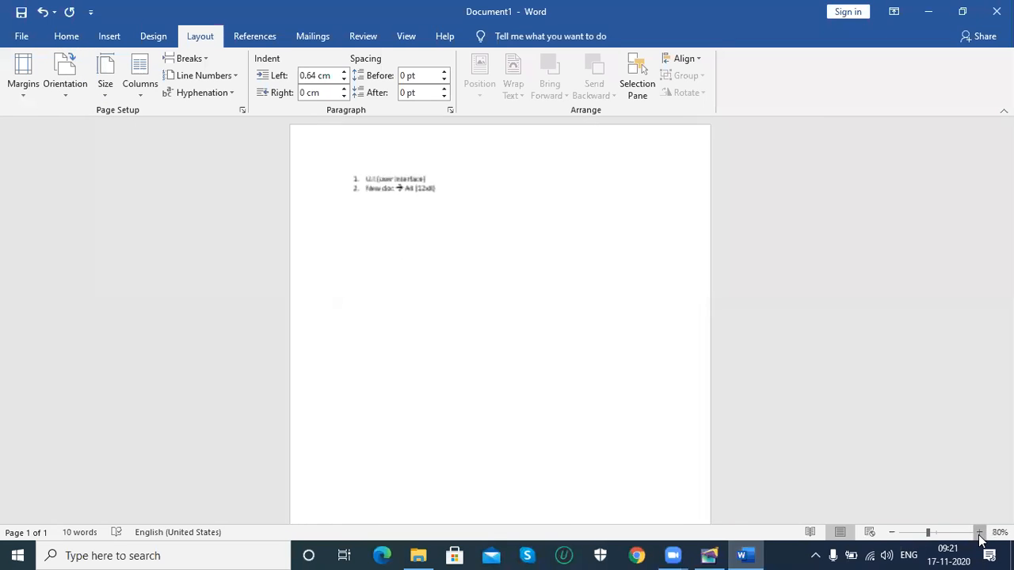
{"action": "left_click", "coordinate": [979, 532]}
{"action": "left_click", "coordinate": [979, 533]}
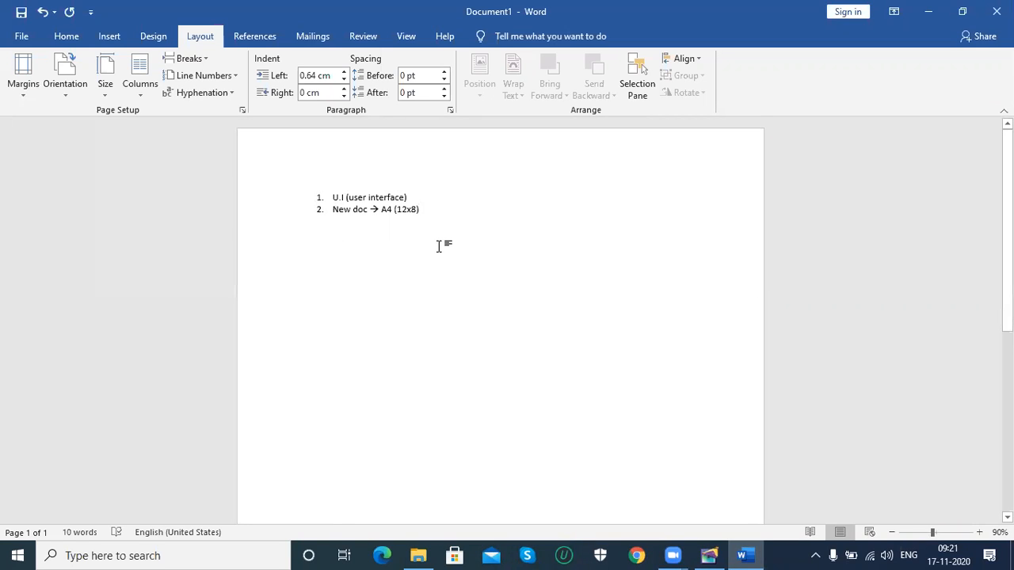
{"action": "left_click", "coordinate": [709, 555]}
Enter 1 in the Left, Right, Top and Bottom margin fields of Document Setup
{"action": "left_click_drag", "start_coordinate": [459, 291], "coordinate": [378, 290]}
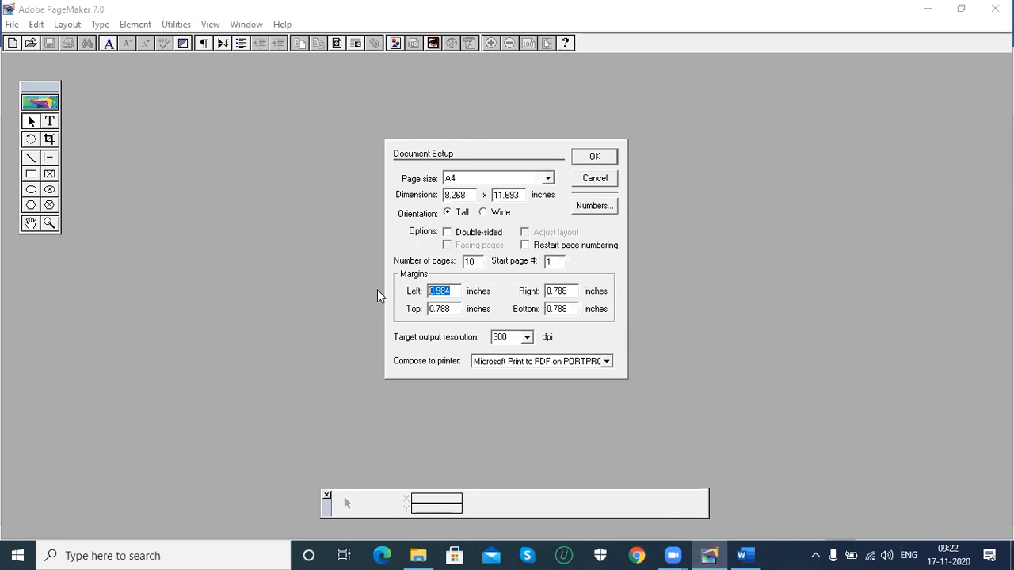
{"action": "type", "text": "1"}
{"action": "key", "text": "Tab"}
{"action": "type", "text": "1"}
{"action": "key", "text": "Tab"}
{"action": "type", "text": "1"}
{"action": "key", "text": "Tab"}
{"action": "type", "text": "1"}
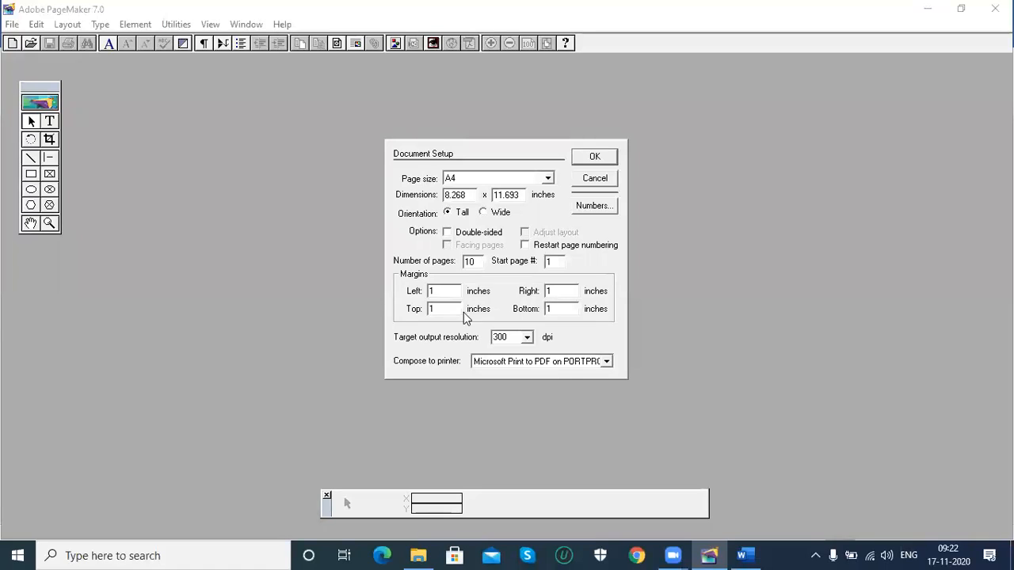
Change the four margin values to 0.5 inch instead
{"action": "double_click", "coordinate": [441, 290]}
{"action": "type", "text": "0.5"}
{"action": "key", "text": "Tab"}
{"action": "type", "text": "0."}
{"action": "key", "text": "Tab"}
{"action": "type", "text": "0.5"}
{"action": "key", "text": "Tab"}
{"action": "type", "text": "0"}
{"action": "left_click", "coordinate": [595, 158]}
Create the 10-page A4 publication, move the toolbox down and right, then browse pages 10 to 8
{"action": "left_click", "coordinate": [593, 157]}
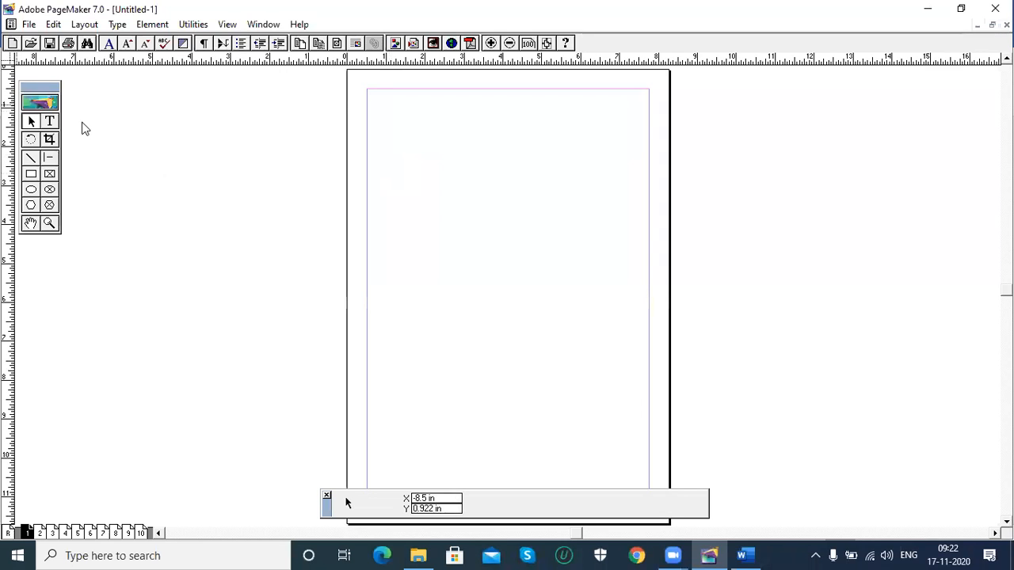
{"action": "left_click_drag", "start_coordinate": [40, 86], "coordinate": [88, 126]}
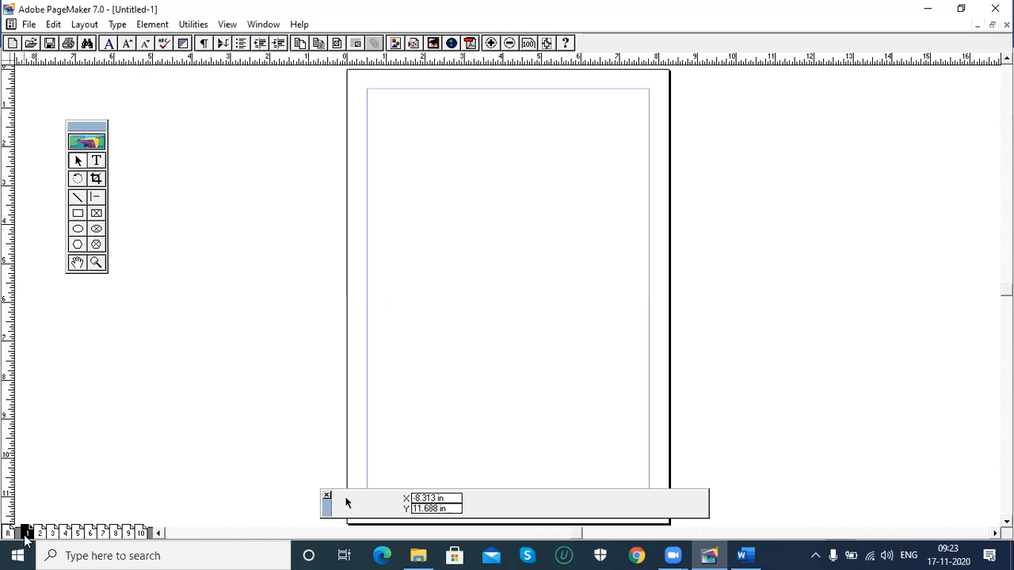
{"action": "left_click", "coordinate": [141, 534]}
{"action": "left_click", "coordinate": [128, 534]}
{"action": "left_click", "coordinate": [115, 534]}
Return to page 1 and draw a rectangle near the top of the page
{"action": "left_click", "coordinate": [103, 534]}
{"action": "left_click", "coordinate": [90, 534]}
{"action": "left_click", "coordinate": [28, 533]}
{"action": "left_click", "coordinate": [78, 213]}
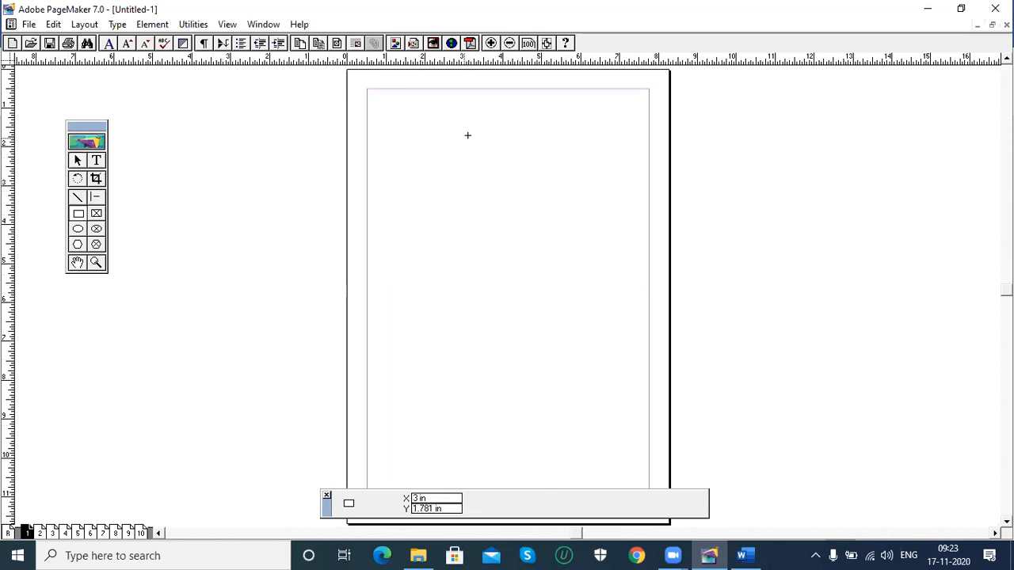
{"action": "left_click_drag", "start_coordinate": [407, 136], "coordinate": [544, 238]}
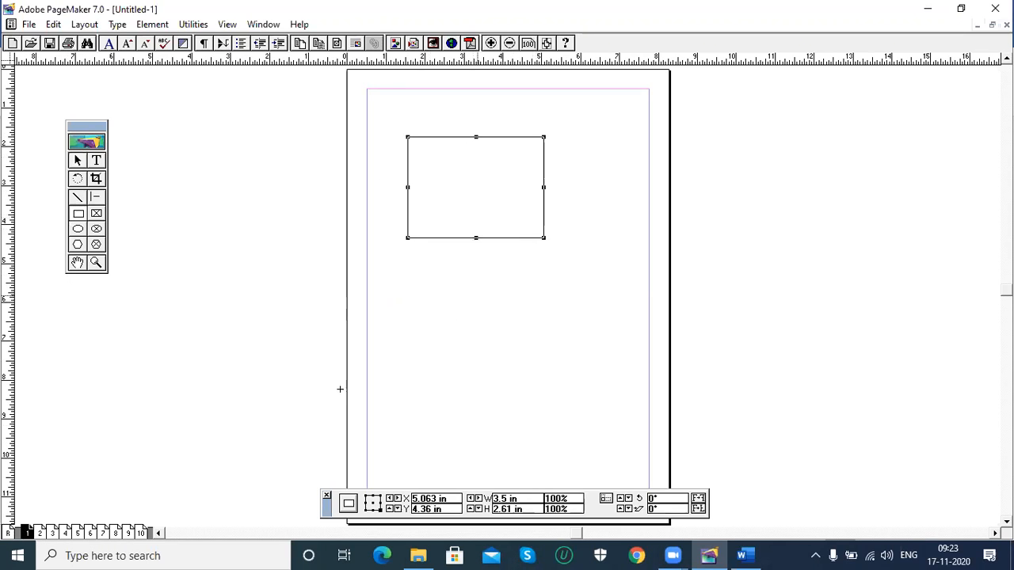
Draw a circle on page 2 with the Ellipse tool
{"action": "left_click", "coordinate": [40, 534]}
{"action": "left_click", "coordinate": [77, 229]}
{"action": "mouse_move", "coordinate": [409, 173]}
{"action": "left_mouse_down"}
{"action": "mouse_move", "coordinate": [521, 266]}
{"action": "mouse_move", "coordinate": [535, 302]}
{"action": "left_mouse_up"}
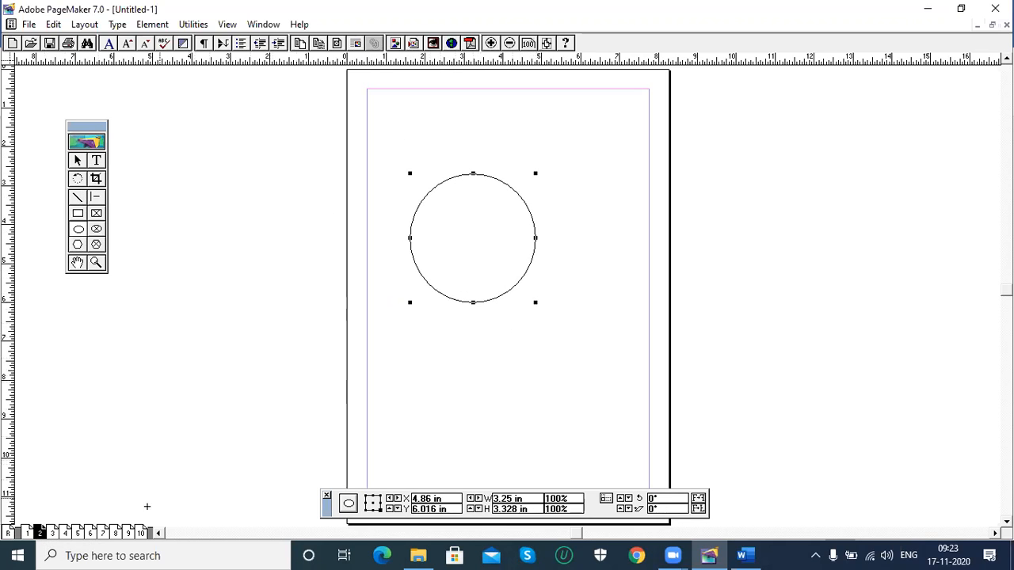
Draw a hexagon near the top of page 3 with the Polygon tool
{"action": "left_click", "coordinate": [53, 536]}
{"action": "left_click", "coordinate": [78, 244]}
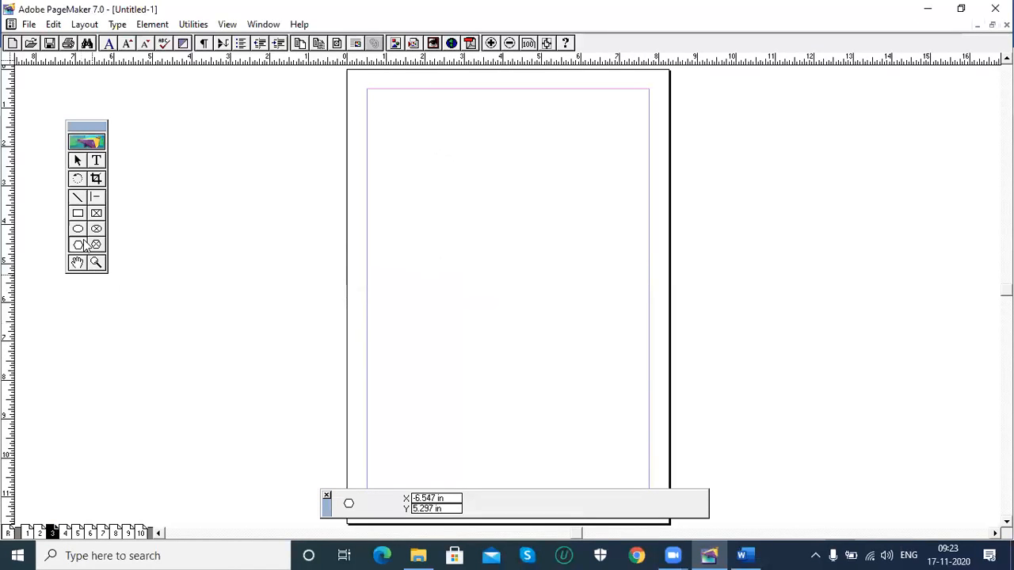
{"action": "mouse_move", "coordinate": [432, 171]}
{"action": "left_mouse_down"}
{"action": "mouse_move", "coordinate": [548, 254]}
{"action": "mouse_move", "coordinate": [584, 301]}
{"action": "left_mouse_up"}
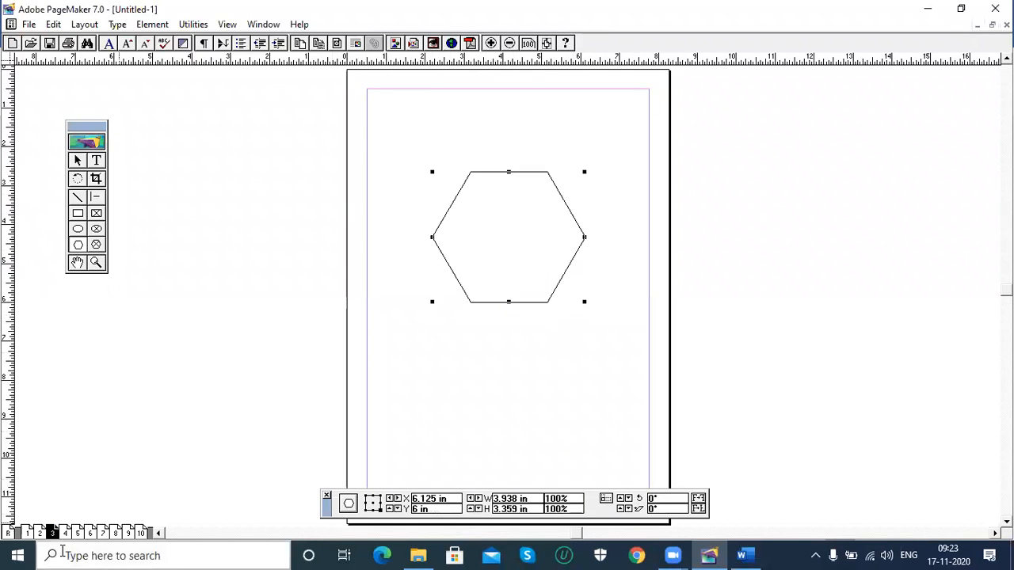
Flip through pages 1 to 10 in turn and return to page 1
{"action": "left_click", "coordinate": [27, 533]}
{"action": "left_click", "coordinate": [40, 534]}
{"action": "left_click", "coordinate": [52, 534]}
{"action": "left_click", "coordinate": [67, 534]}
{"action": "left_click", "coordinate": [78, 534]}
{"action": "left_click", "coordinate": [91, 534]}
{"action": "left_click", "coordinate": [104, 534]}
{"action": "left_click", "coordinate": [116, 534]}
{"action": "left_click", "coordinate": [128, 534]}
{"action": "left_click", "coordinate": [141, 534]}
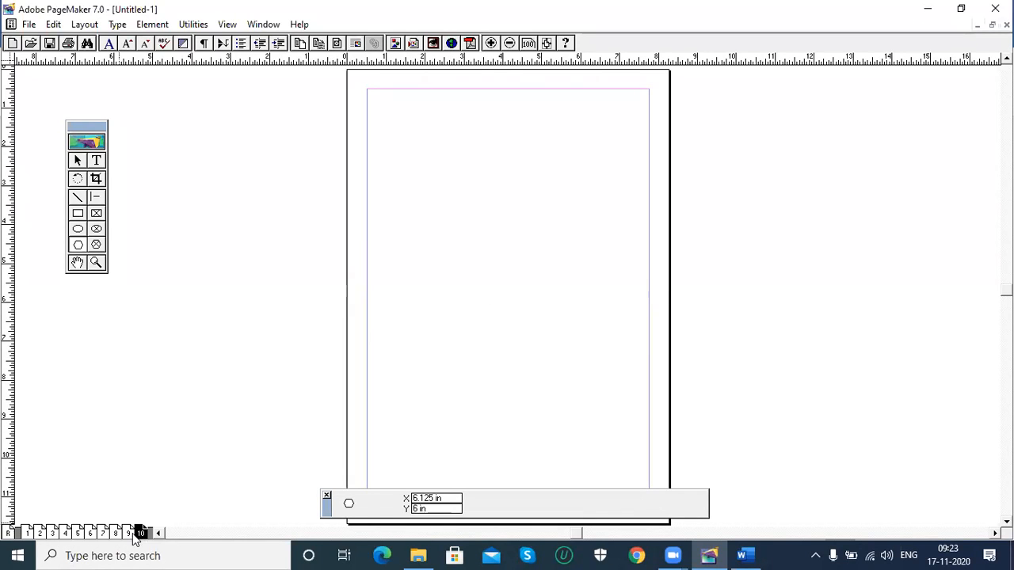
{"action": "left_click", "coordinate": [27, 534]}
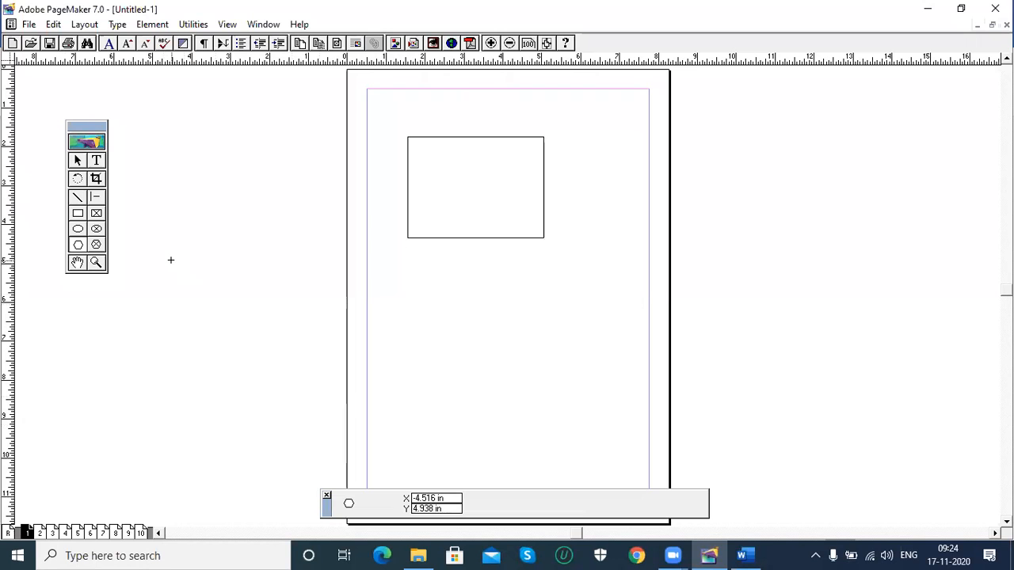
{"action": "left_click", "coordinate": [745, 555]}
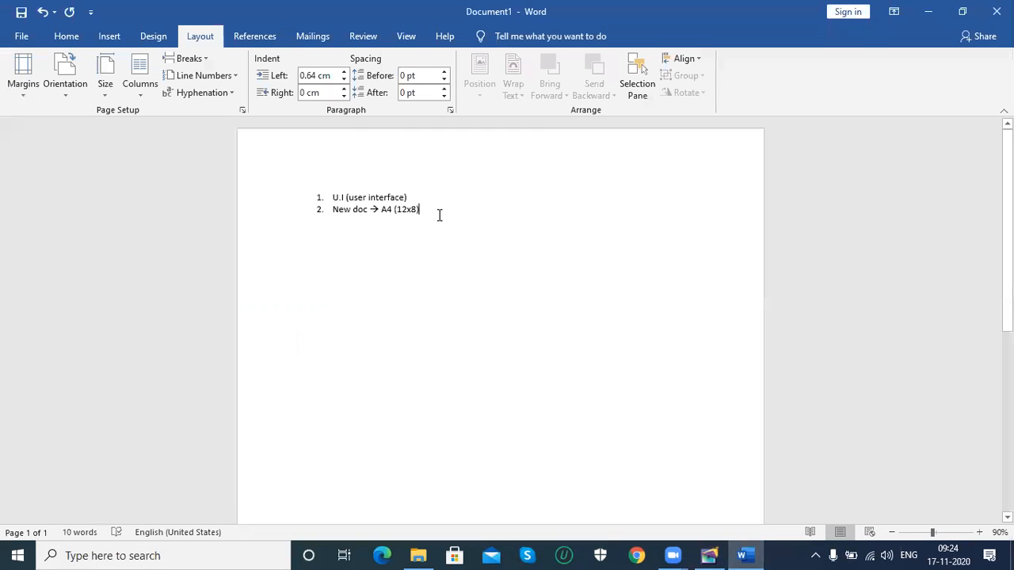
Add a third numbered Word note reading 'Modifying the doc.' below item 2
{"action": "key", "text": "Return"}
{"action": "type", "text": "M"}
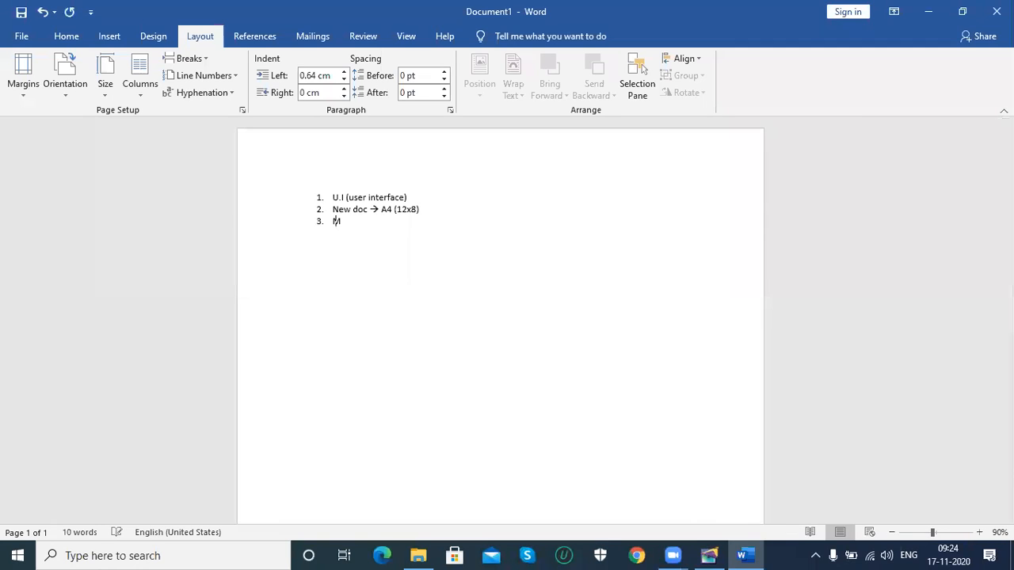
{"action": "type", "text": "odifyin"}
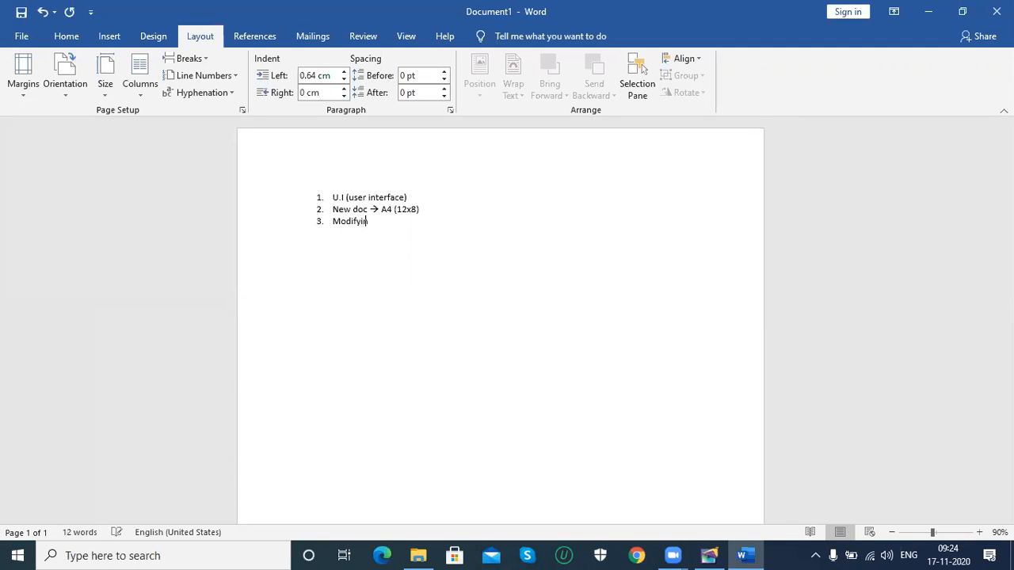
{"action": "type", "text": "g the doc."}
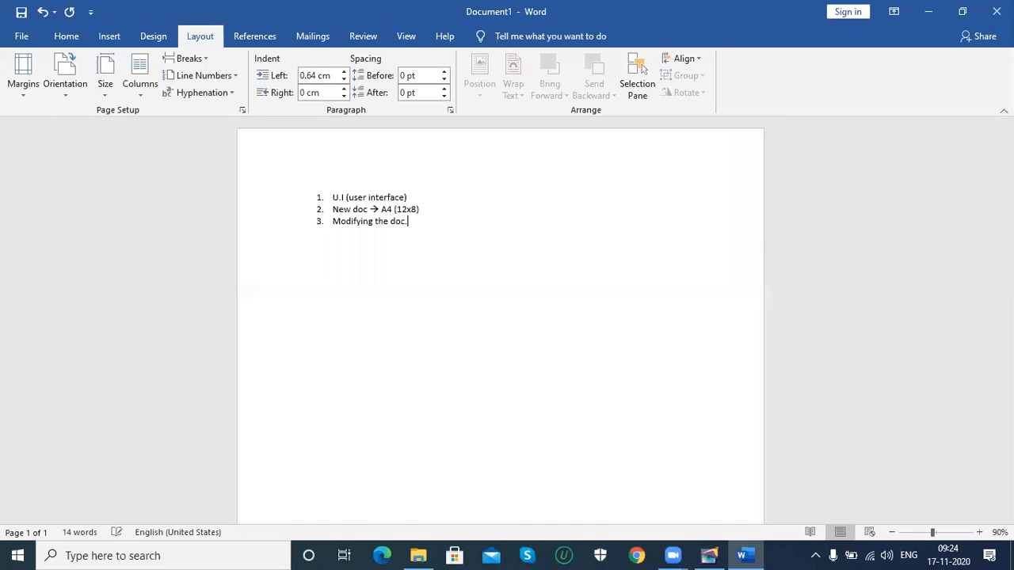
{"action": "left_click", "coordinate": [709, 555]}
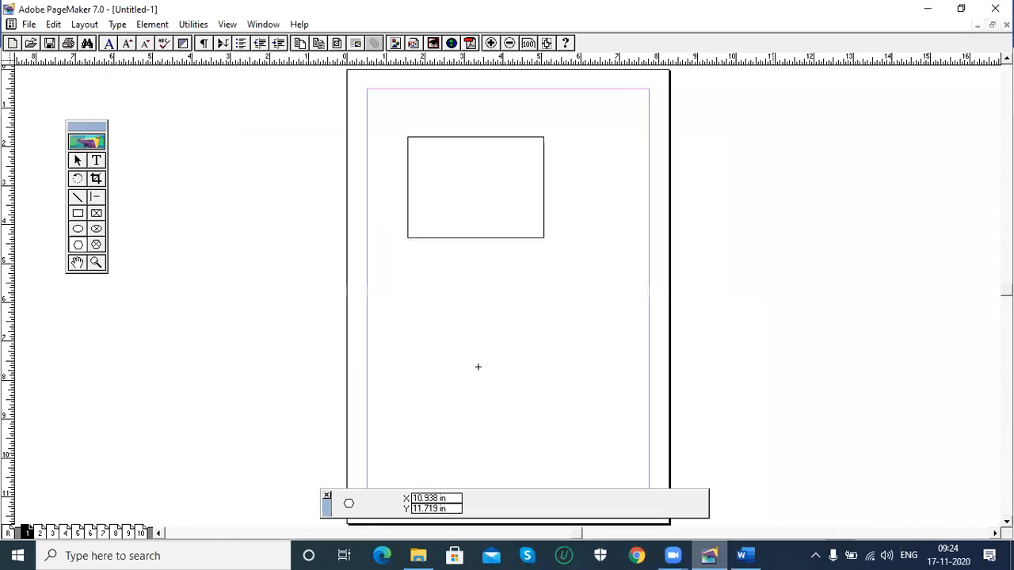
In Document Setup, set the Left, Right, Top and Bottom margins to 1 inch
{"action": "left_click", "coordinate": [77, 161]}
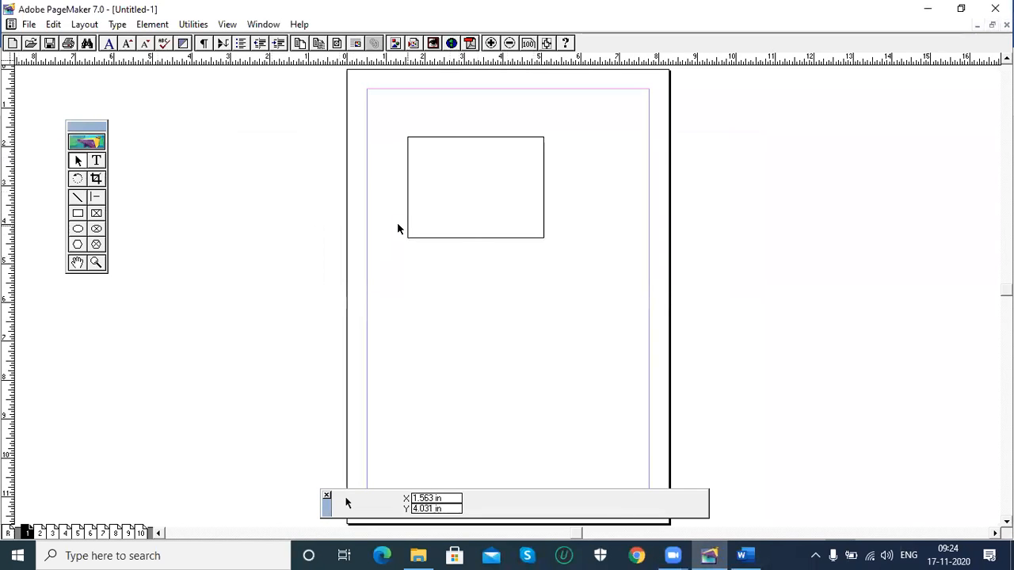
{"action": "left_click", "coordinate": [30, 25]}
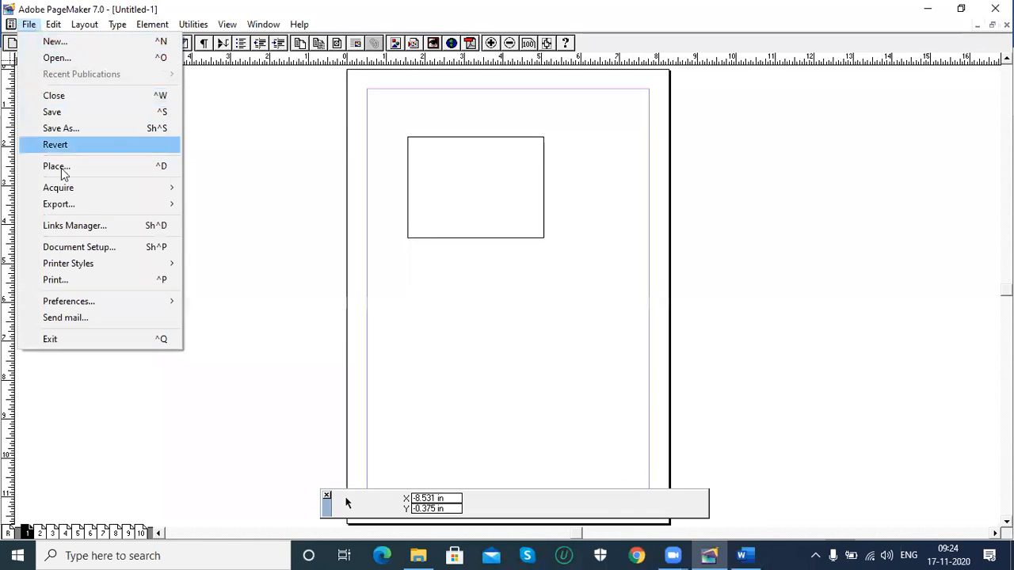
{"action": "left_click", "coordinate": [152, 251]}
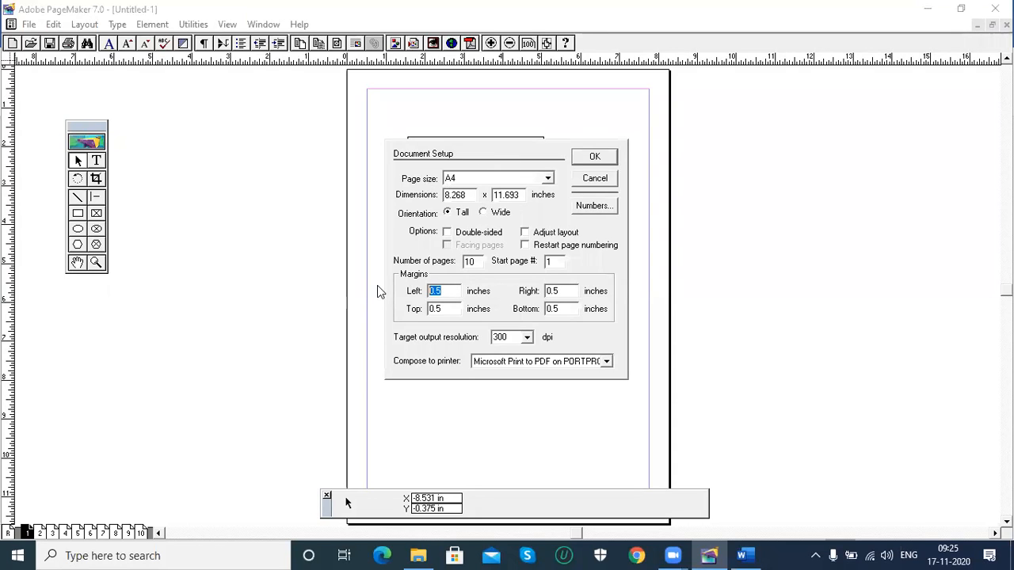
{"action": "type", "text": "1"}
{"action": "key", "text": "Tab"}
{"action": "type", "text": "1"}
{"action": "key", "text": "Tab"}
{"action": "type", "text": "1"}
{"action": "key", "text": "Tab"}
{"action": "type", "text": "1"}
Change the number of pages to 15 and apply the setup
{"action": "double_click", "coordinate": [478, 262]}
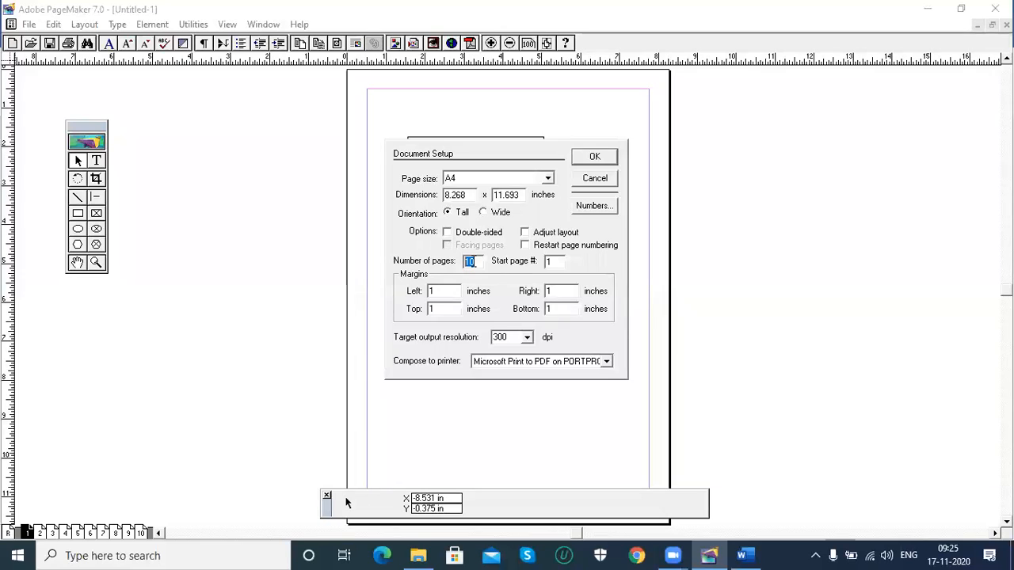
{"action": "type", "text": "1"}
{"action": "left_click", "coordinate": [596, 156]}
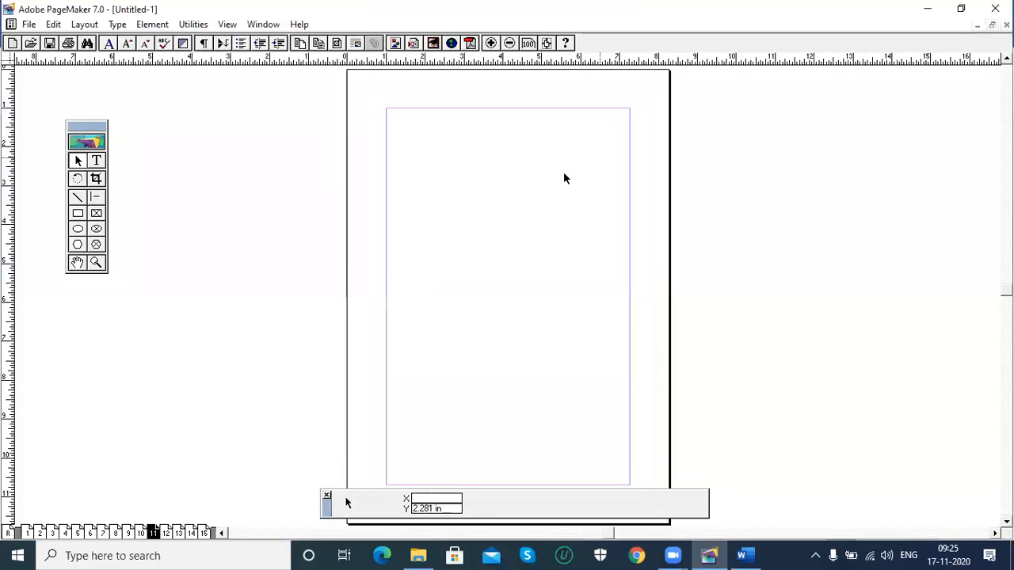
Browse pages 15 down to 11, then return to page 1
{"action": "left_click", "coordinate": [204, 533]}
{"action": "left_click", "coordinate": [192, 533]}
{"action": "left_click", "coordinate": [179, 533]}
{"action": "left_click", "coordinate": [167, 533]}
{"action": "left_click", "coordinate": [153, 533]}
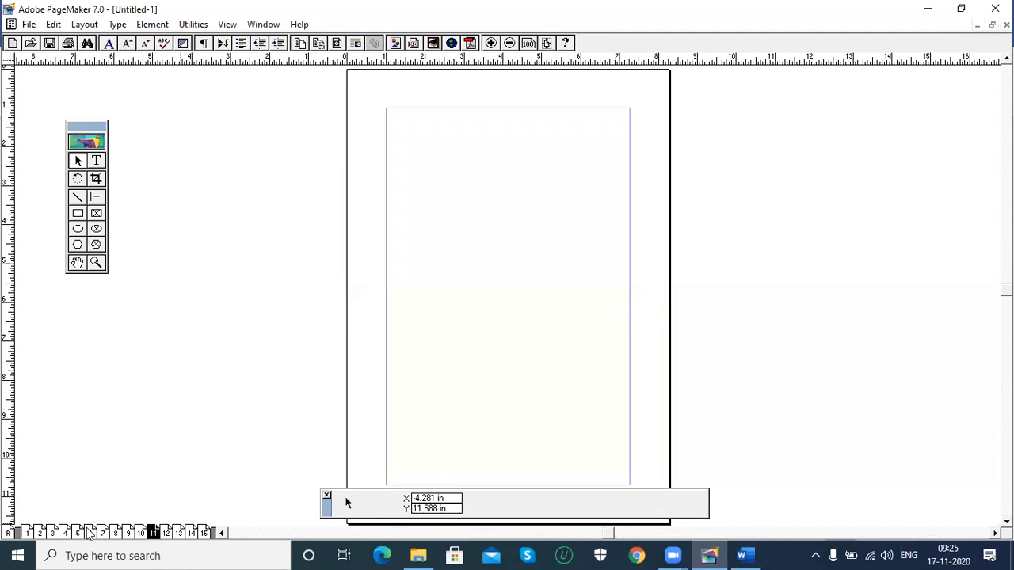
{"action": "left_click", "coordinate": [28, 533]}
Set the number of pages to 1 in Document Setup and show page 1
{"action": "left_click", "coordinate": [29, 24]}
{"action": "left_click", "coordinate": [79, 247]}
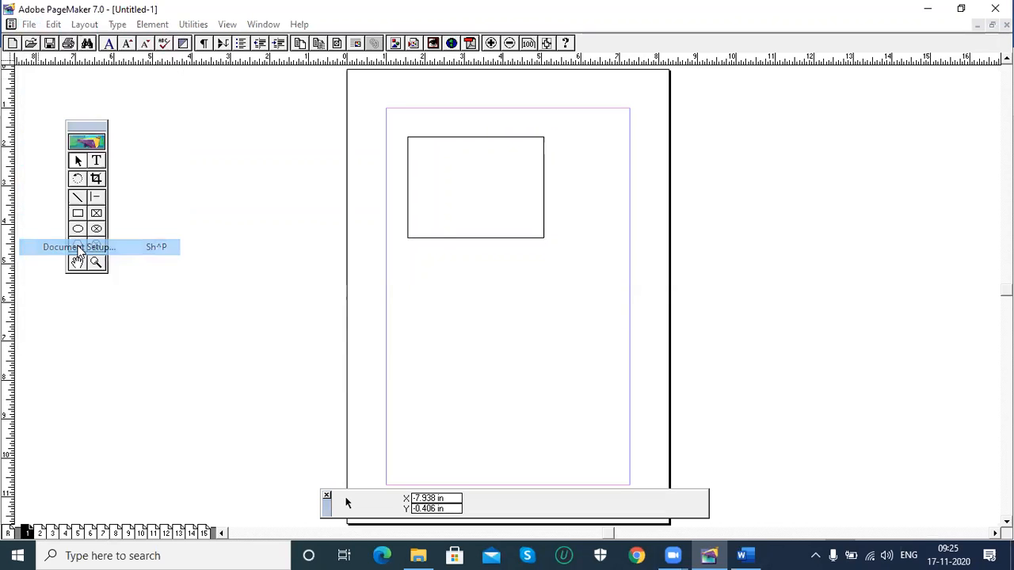
{"action": "double_click", "coordinate": [471, 262]}
{"action": "type", "text": "1"}
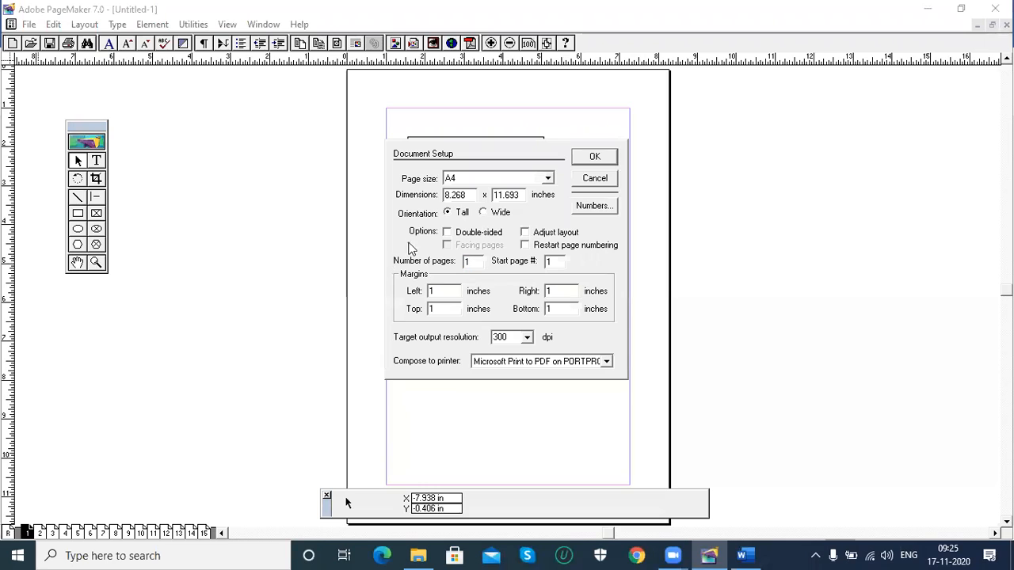
{"action": "left_click", "coordinate": [602, 156]}
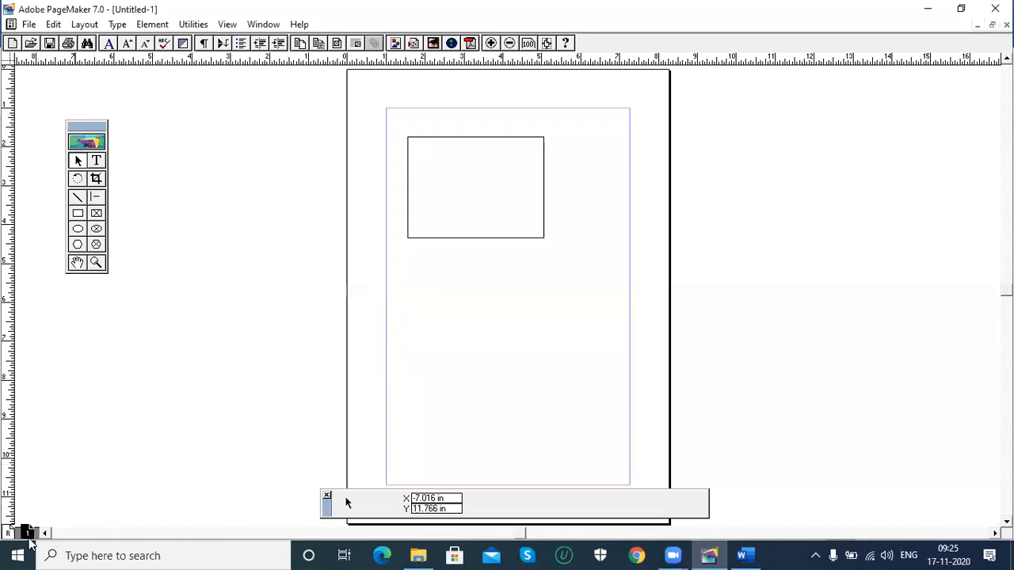
{"action": "left_click", "coordinate": [25, 532]}
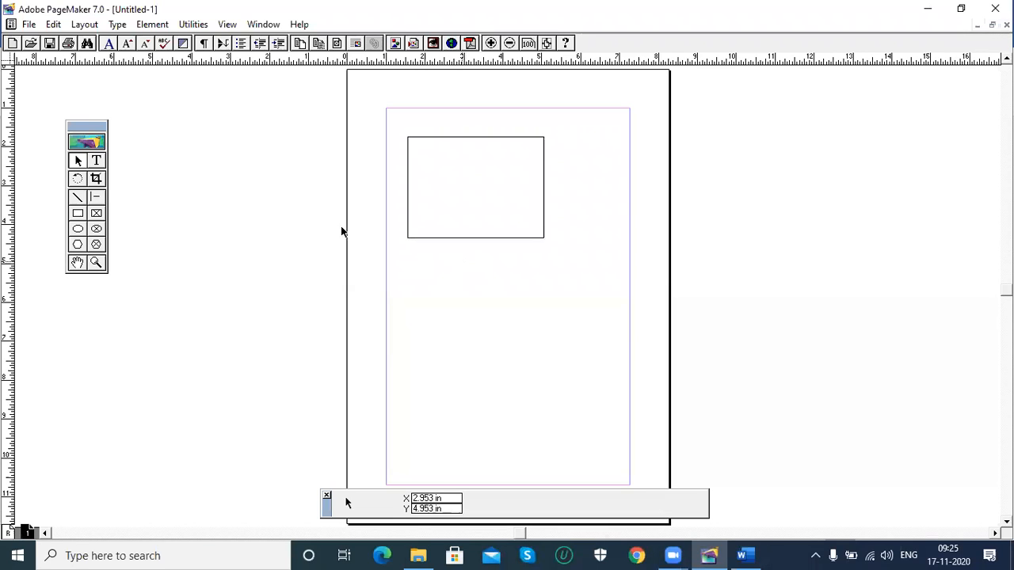
Set Document Setup to 15 pages with Start page # 5, then view page 8
{"action": "left_click", "coordinate": [29, 25]}
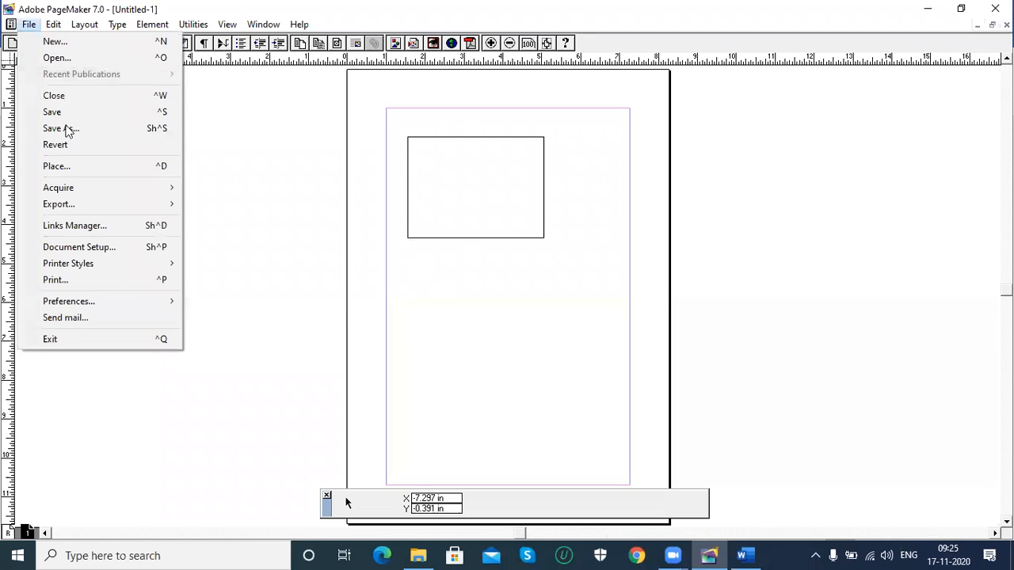
{"action": "left_click", "coordinate": [75, 247]}
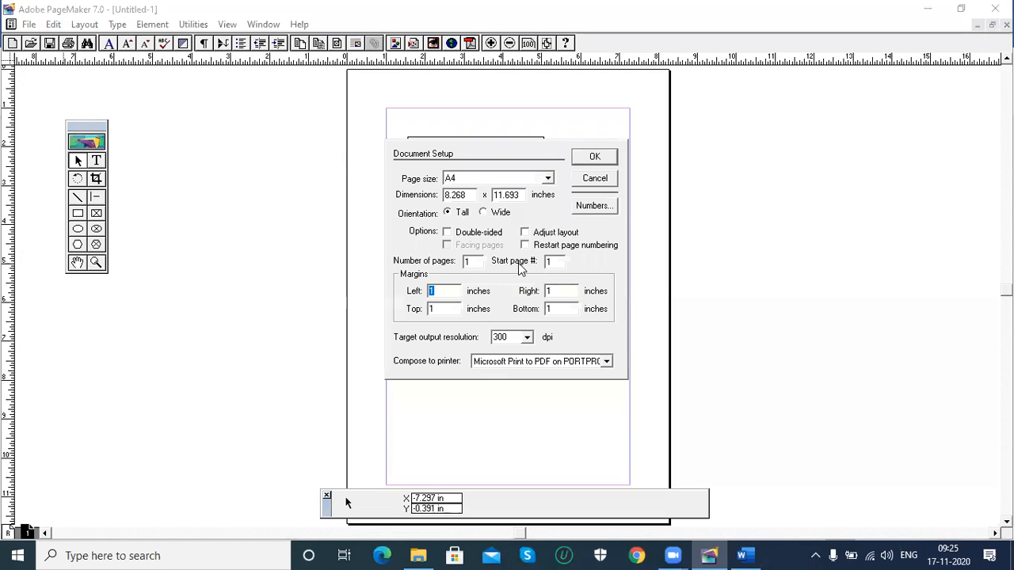
{"action": "double_click", "coordinate": [552, 261]}
{"action": "double_click", "coordinate": [475, 262]}
{"action": "type", "text": "15"}
{"action": "left_click", "coordinate": [558, 262]}
{"action": "double_click", "coordinate": [552, 262]}
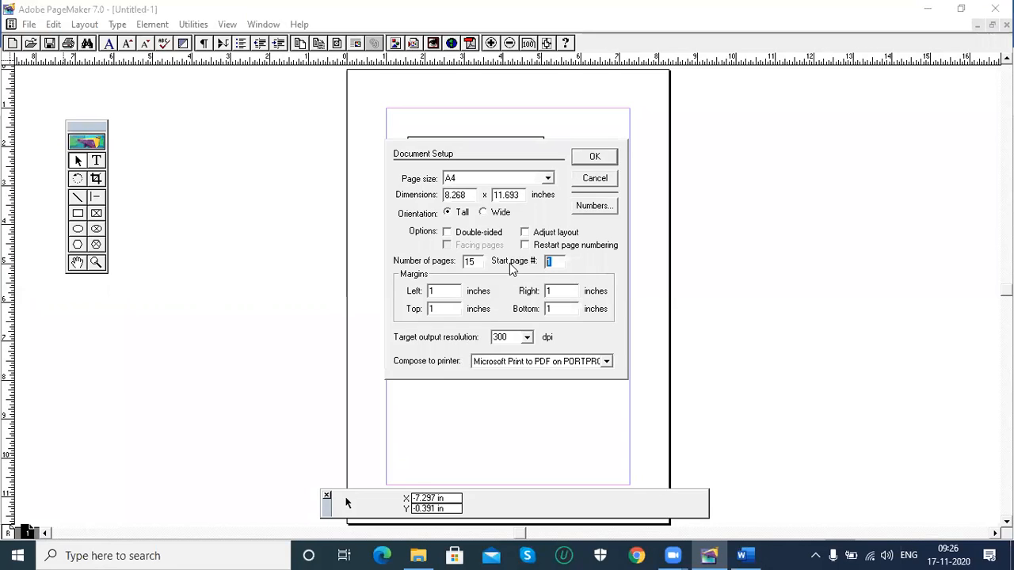
{"action": "type", "text": "5"}
{"action": "left_click", "coordinate": [590, 156]}
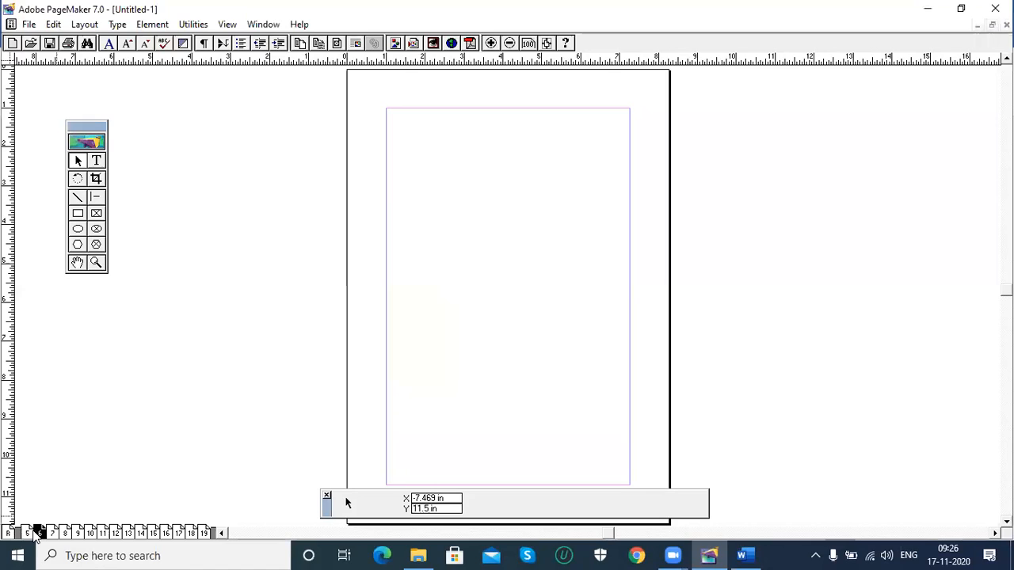
{"action": "left_click", "coordinate": [51, 535]}
{"action": "left_click", "coordinate": [63, 535]}
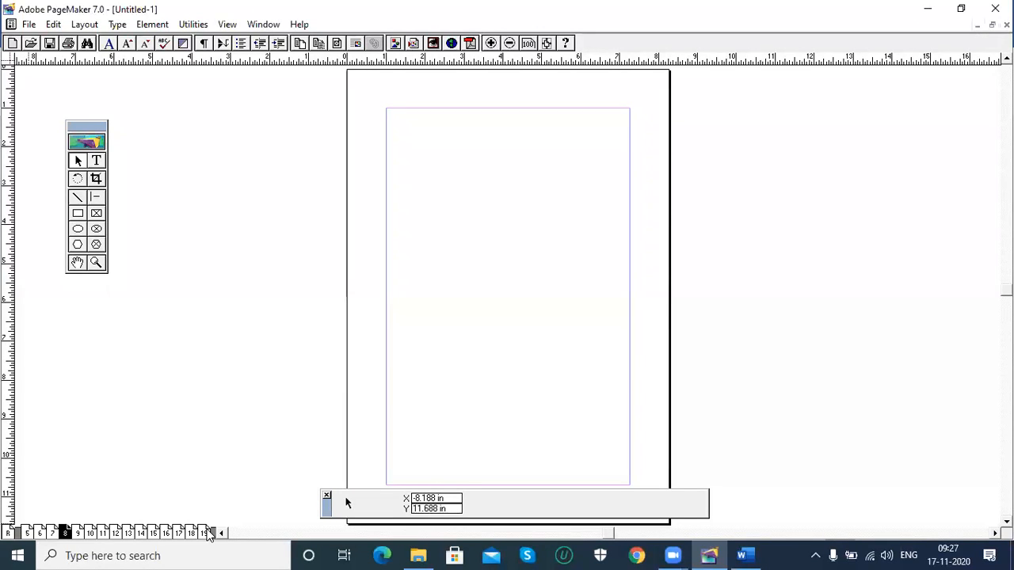
Open the File menu with Alt+F
{"action": "key", "text": "alt+f"}
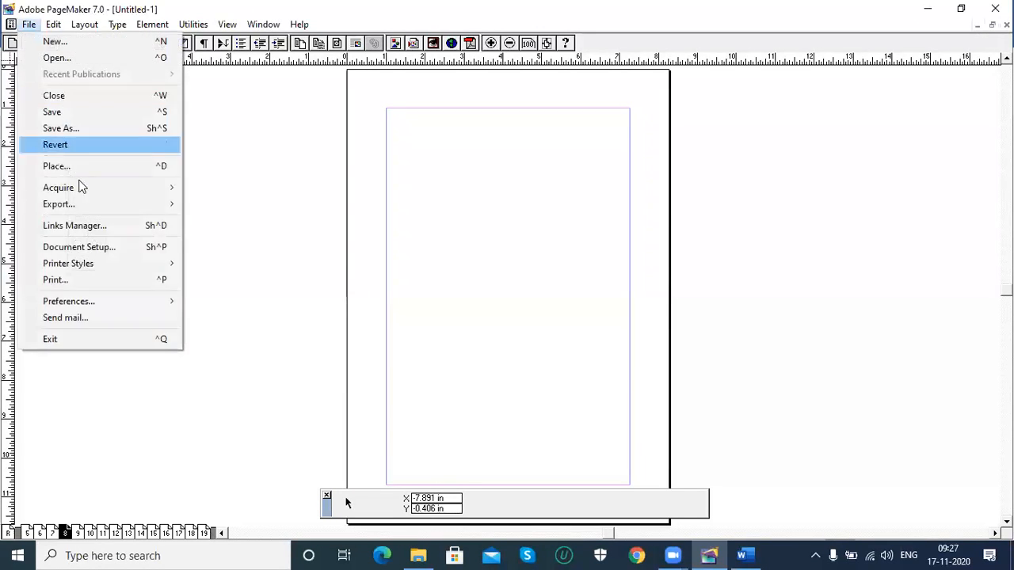
In Document Setup, change Start page # from 5 to 1 and Number of pages from 15 to 1
{"action": "left_click", "coordinate": [79, 249]}
{"action": "double_click", "coordinate": [551, 261]}
{"action": "type", "text": "0"}
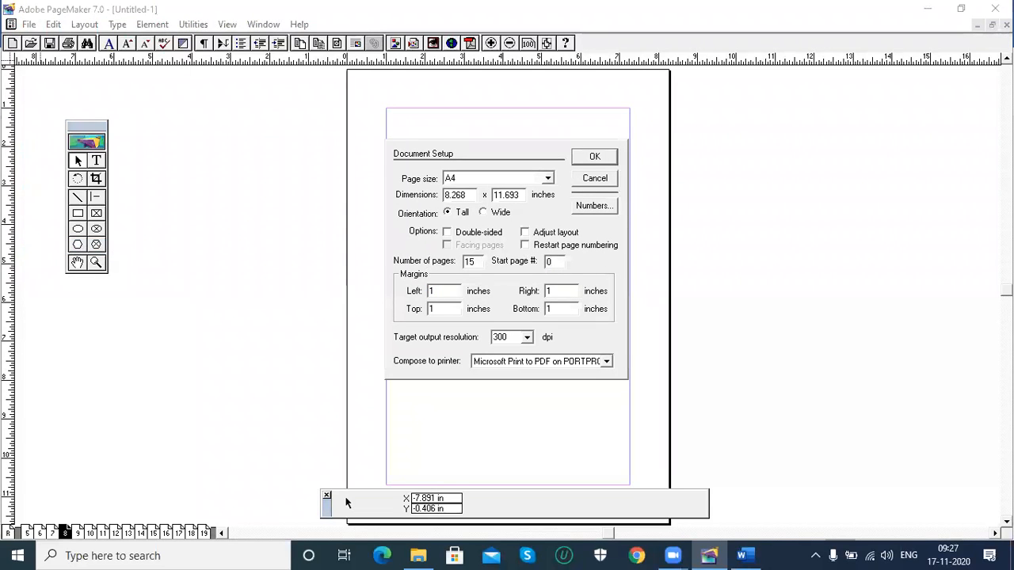
{"action": "key", "text": "BackSpace"}
{"action": "type", "text": "1"}
{"action": "double_click", "coordinate": [468, 263]}
{"action": "type", "text": "1"}
Minimize the Word notes so PageMaker's Document Setup dialog shows again
{"action": "left_click", "coordinate": [744, 555]}
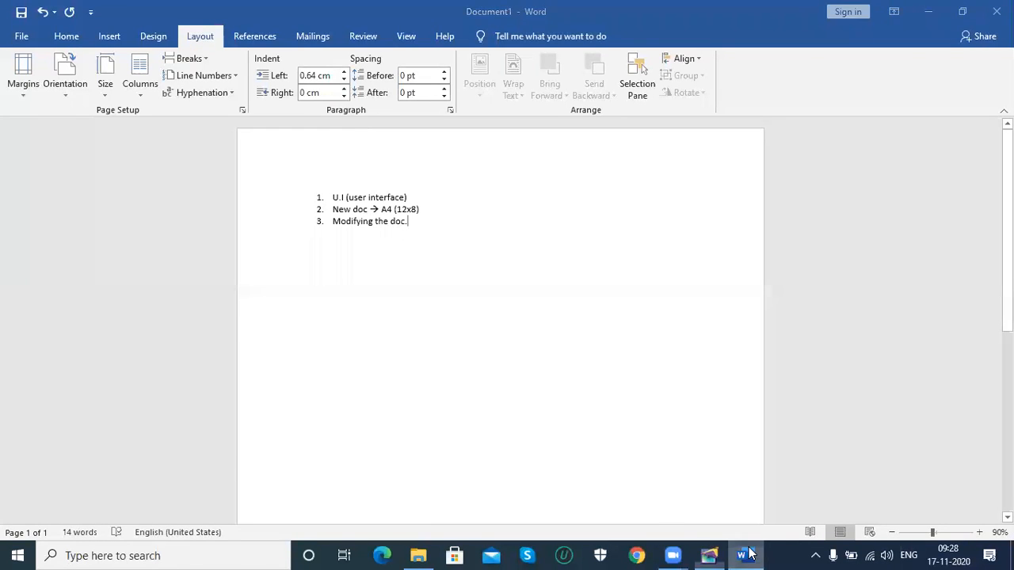
{"action": "left_click", "coordinate": [745, 556]}
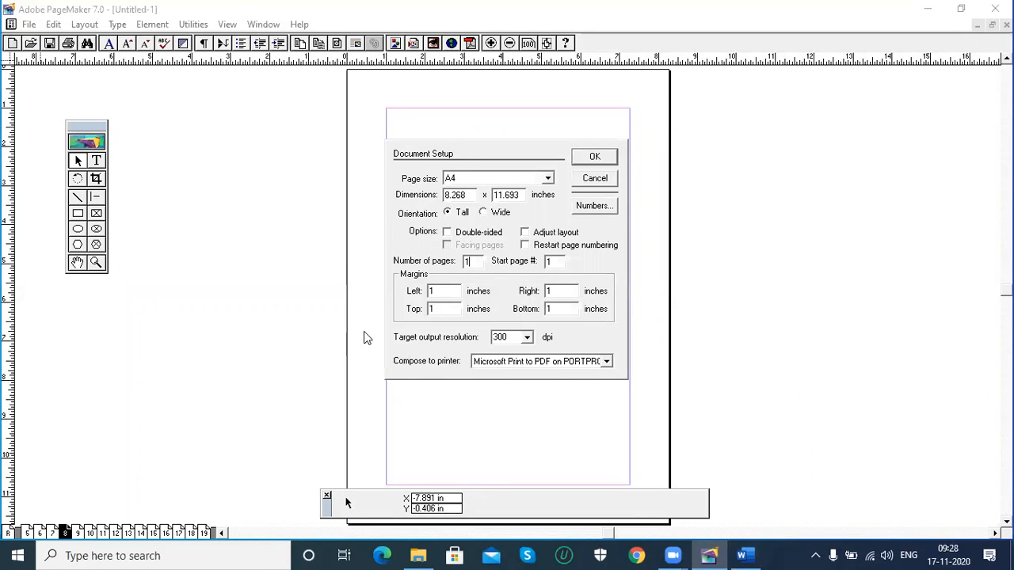
Change the page's top margin to 2 inches in Document Setup
{"action": "double_click", "coordinate": [448, 308]}
{"action": "type", "text": "2"}
{"action": "left_click", "coordinate": [614, 156]}
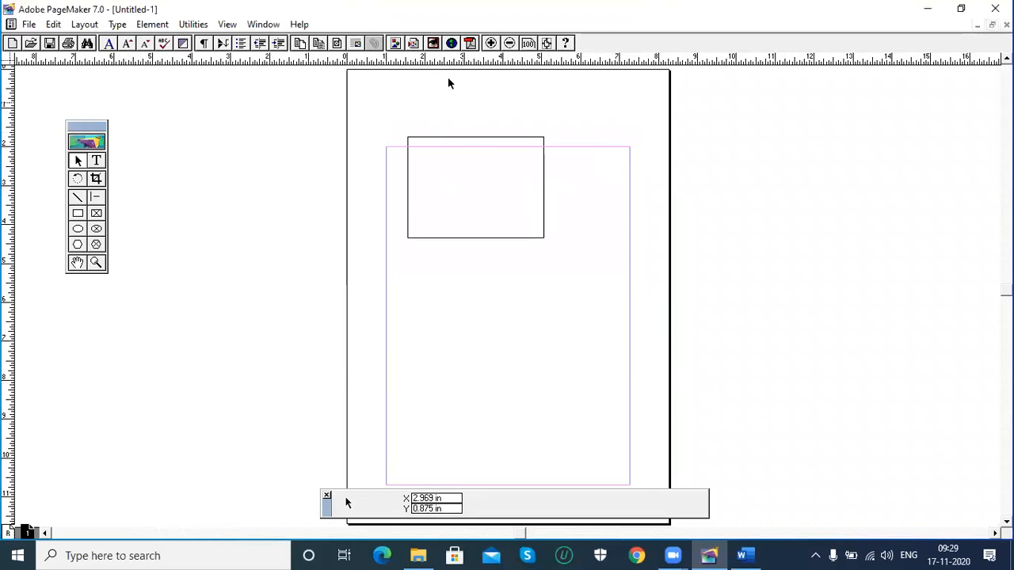
Select the rectangle near the top of the page, drag it down, and delete it
{"action": "left_click", "coordinate": [458, 238]}
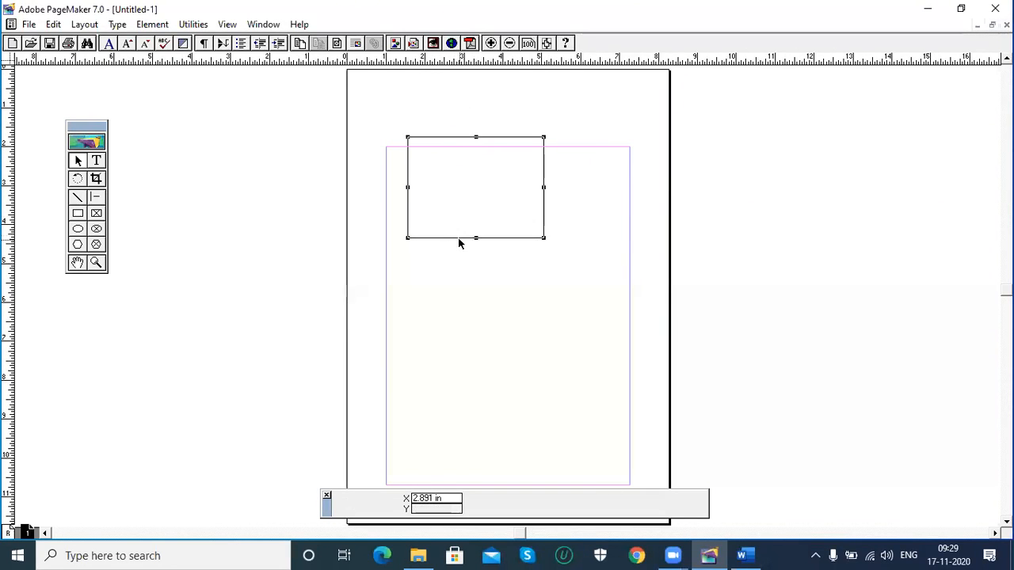
{"action": "left_click_drag", "start_coordinate": [458, 243], "coordinate": [468, 362]}
{"action": "key", "text": "Delete"}
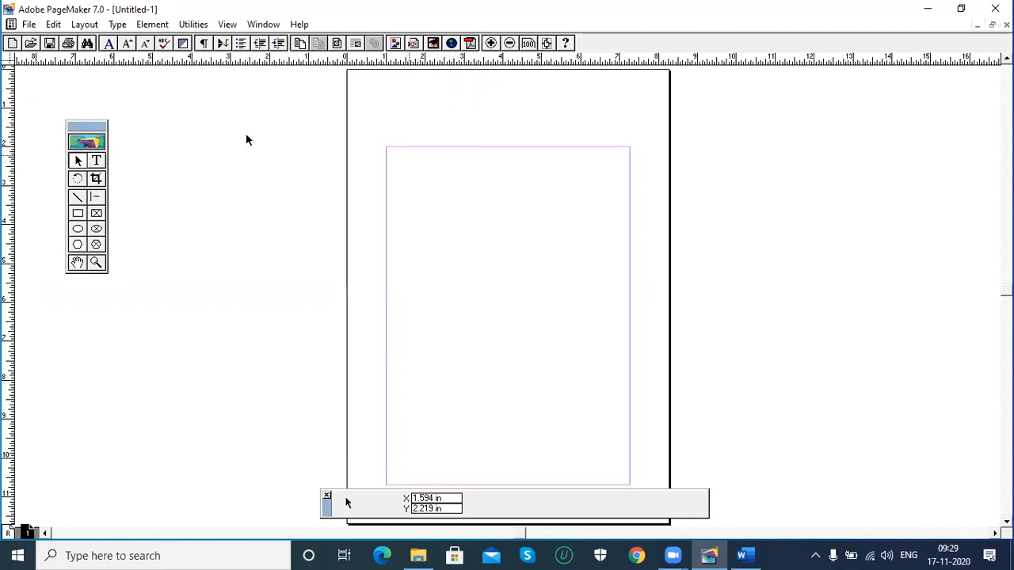
Reset the top margin to 1 inch via File > Document Setup, then bring the Word notes forward
{"action": "left_click", "coordinate": [29, 24]}
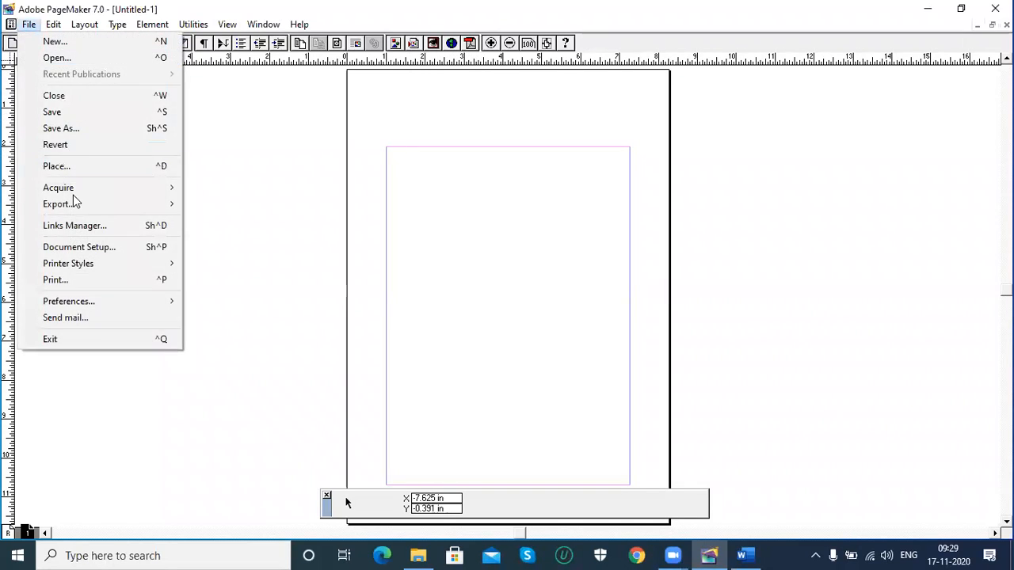
{"action": "left_click", "coordinate": [62, 246]}
{"action": "key", "text": "Tab"}
{"action": "type", "text": "1"}
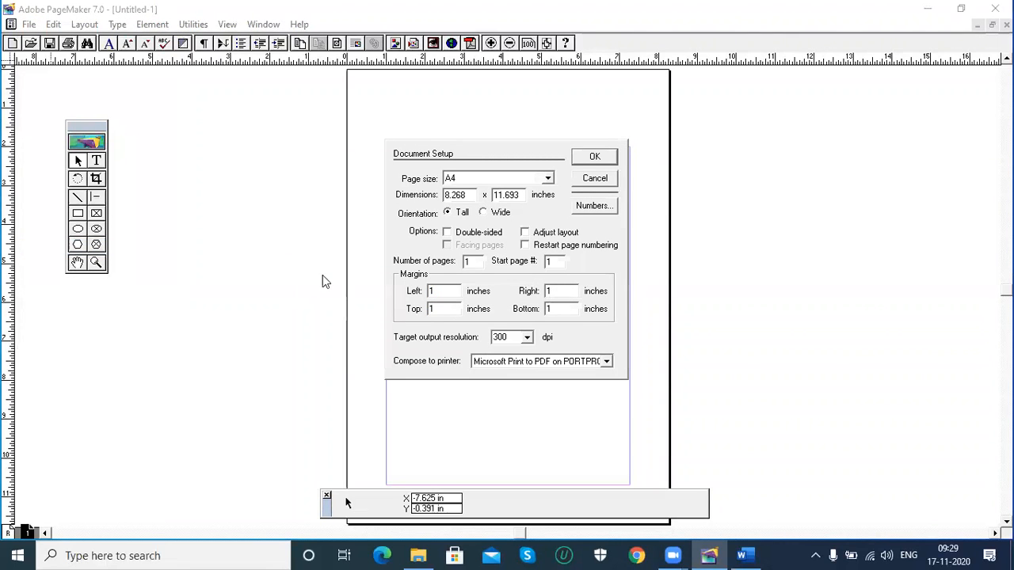
{"action": "left_click", "coordinate": [594, 156]}
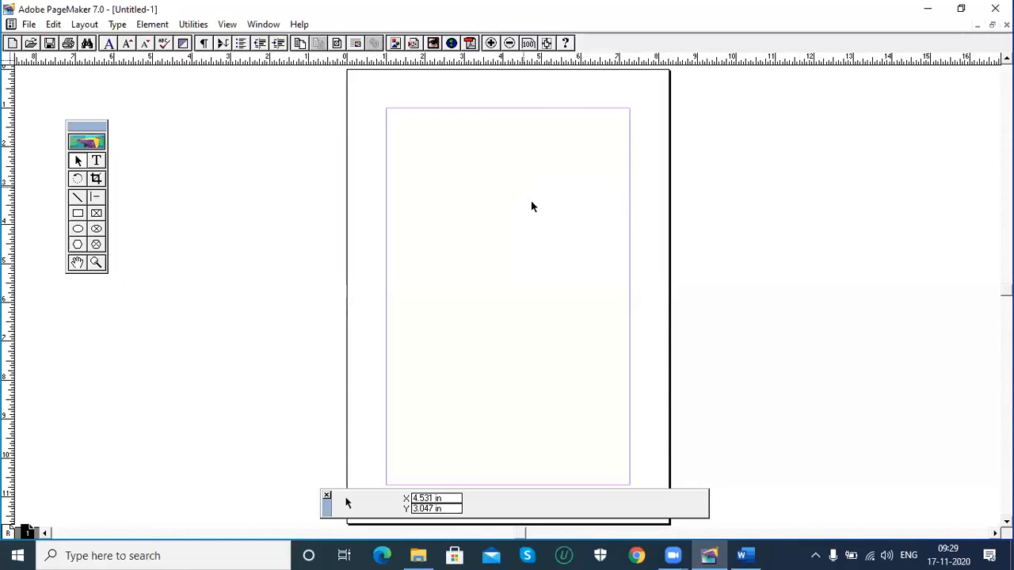
{"action": "left_click", "coordinate": [743, 554]}
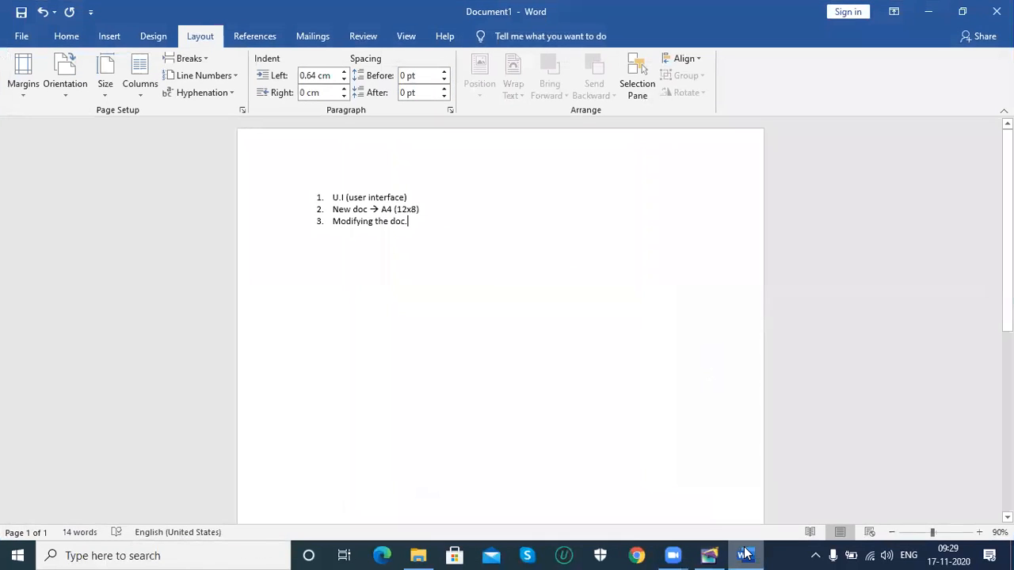
Add a fourth numbered note reading 'Tools' after item 3 in Word's Document1
{"action": "left_click", "coordinate": [745, 555]}
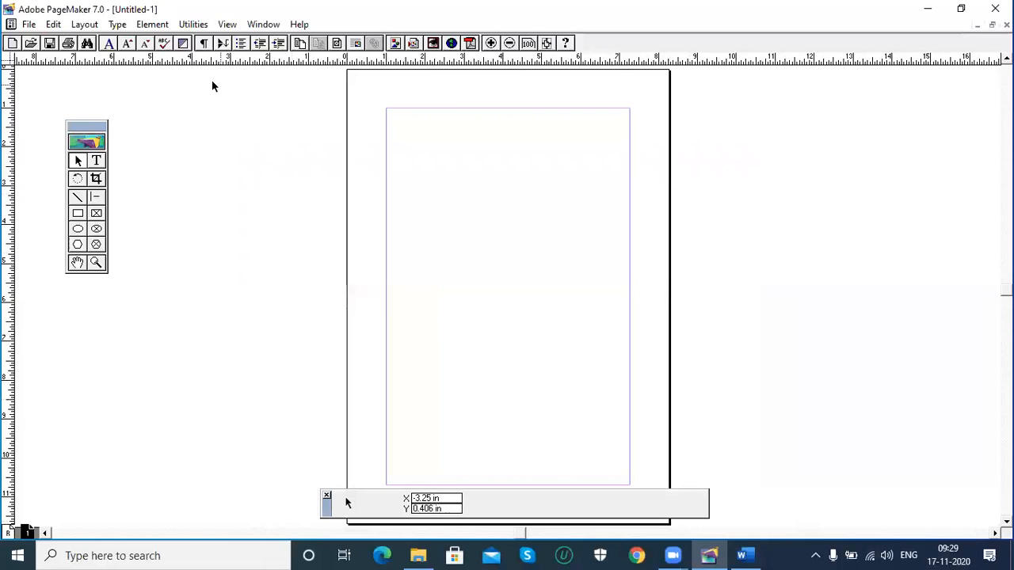
{"action": "left_click", "coordinate": [743, 554]}
{"action": "key", "text": "Return"}
{"action": "type", "text": "Tool"}
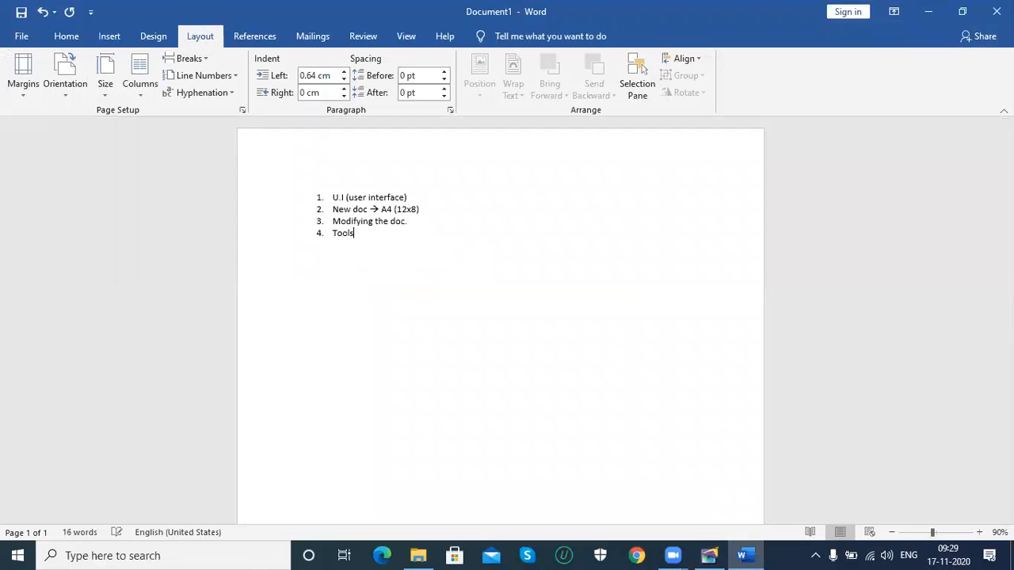
{"action": "type", "text": "s"}
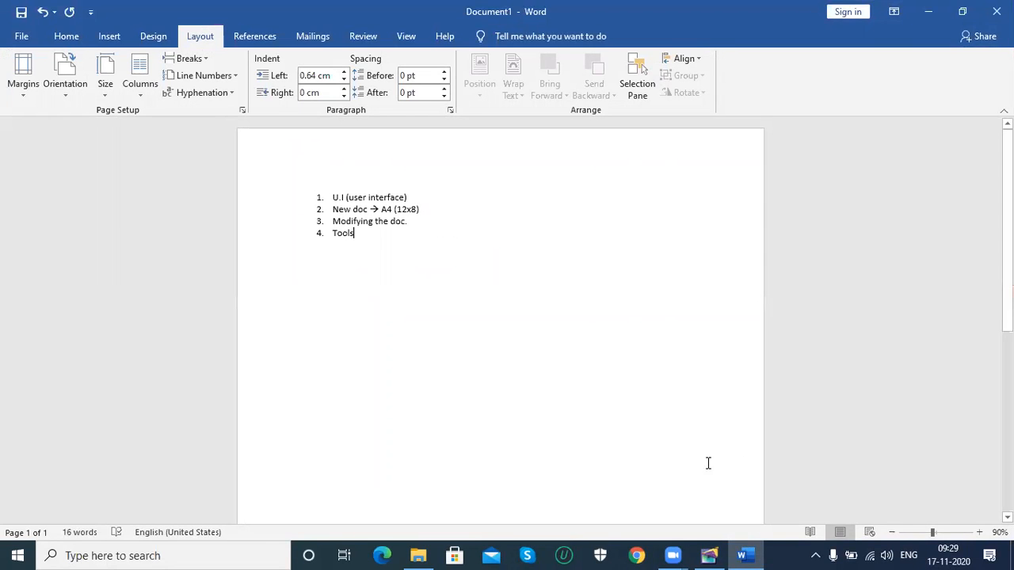
Back in PageMaker, nudge the toolbox, then hide and re-show it from the Window menu
{"action": "left_click", "coordinate": [708, 555]}
{"action": "mouse_move", "coordinate": [76, 128]}
{"action": "left_mouse_down"}
{"action": "mouse_move", "coordinate": [138, 129]}
{"action": "mouse_move", "coordinate": [88, 125]}
{"action": "left_mouse_up"}
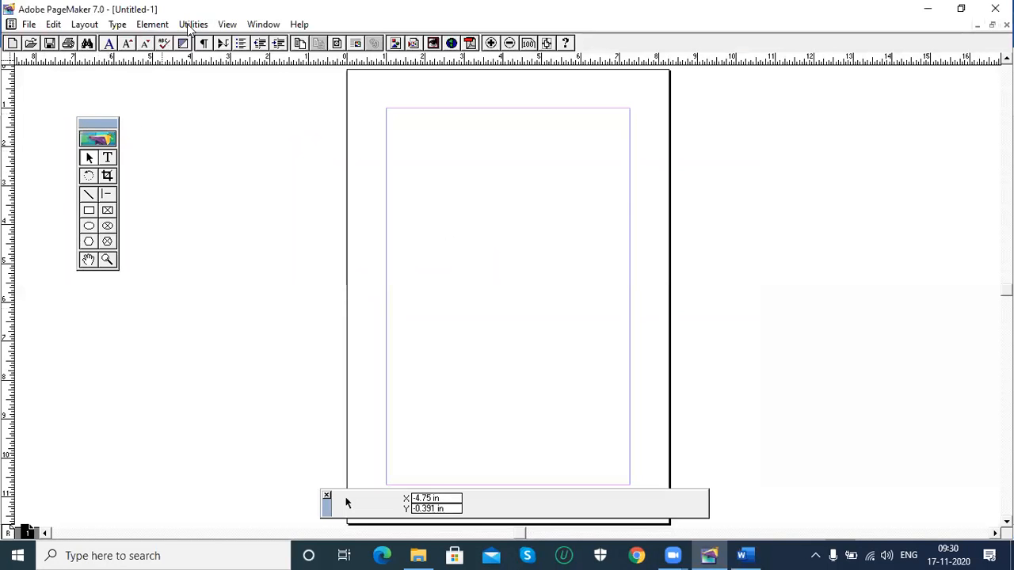
{"action": "left_click", "coordinate": [263, 24]}
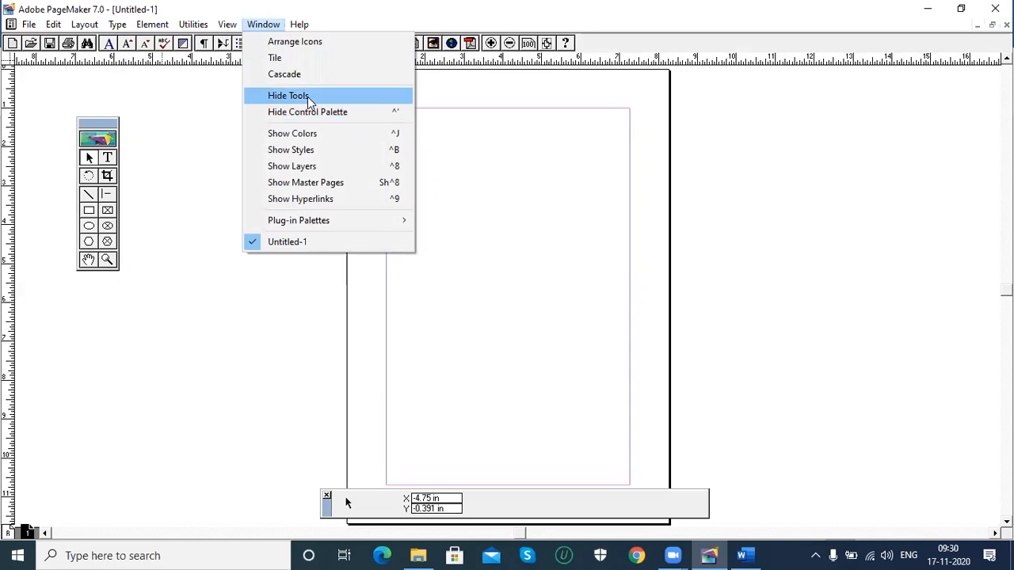
{"action": "left_click", "coordinate": [289, 96]}
{"action": "left_click", "coordinate": [263, 24]}
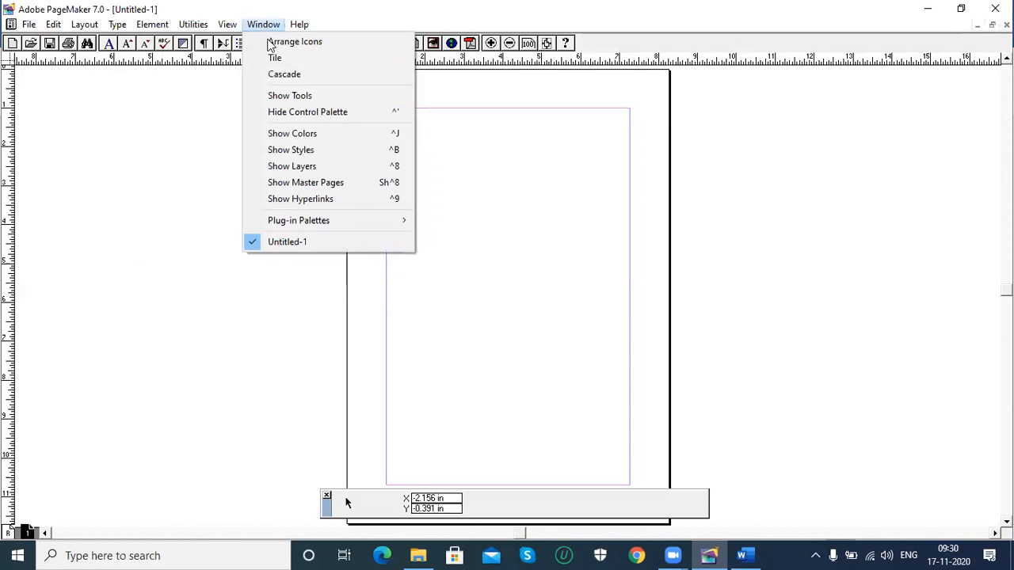
{"action": "left_click", "coordinate": [307, 96]}
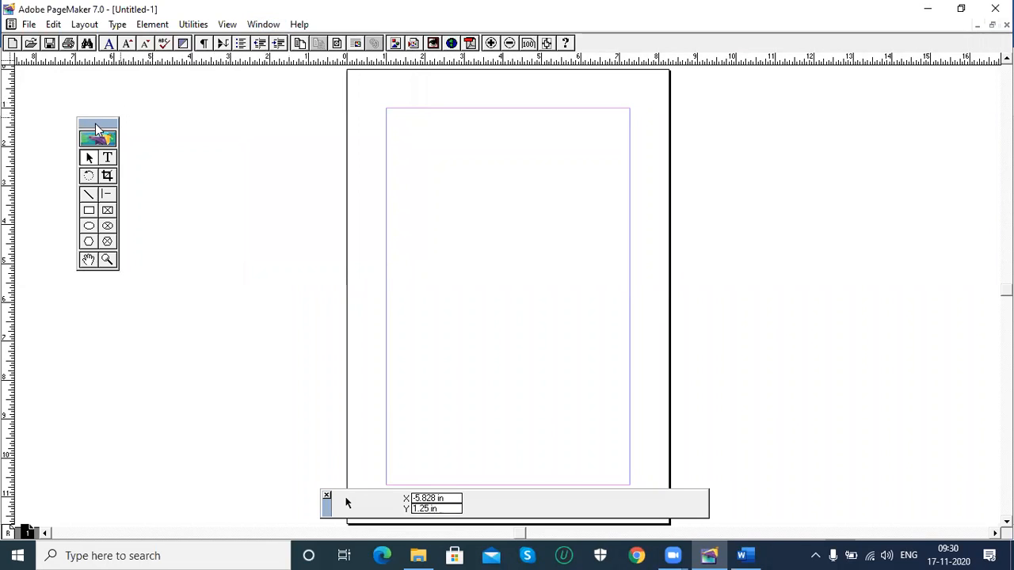
Move the toolbox slightly up and left and pick the Rectangle tool
{"action": "left_click_drag", "start_coordinate": [81, 97], "coordinate": [83, 101]}
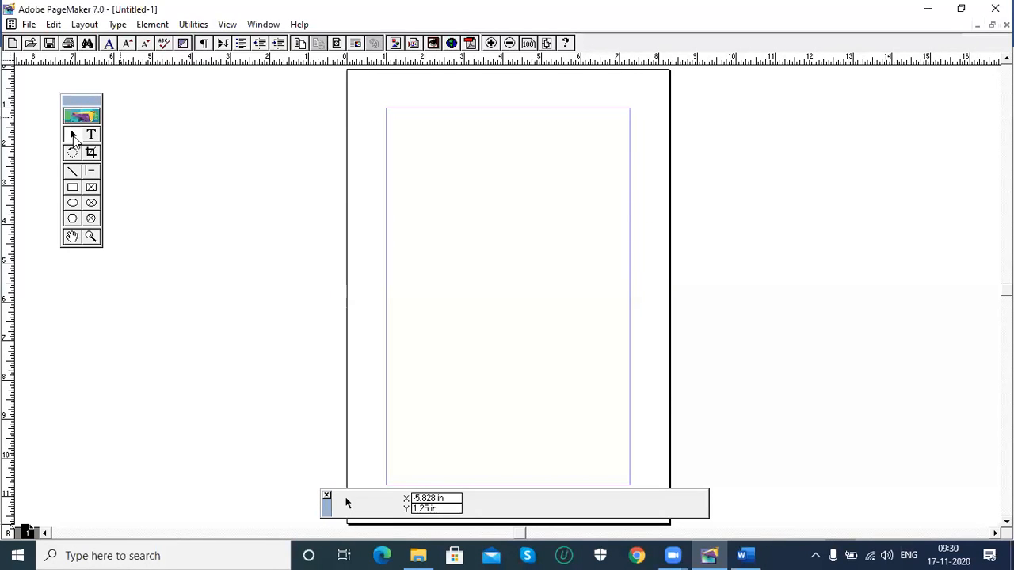
{"action": "left_click_drag", "start_coordinate": [427, 153], "coordinate": [499, 179]}
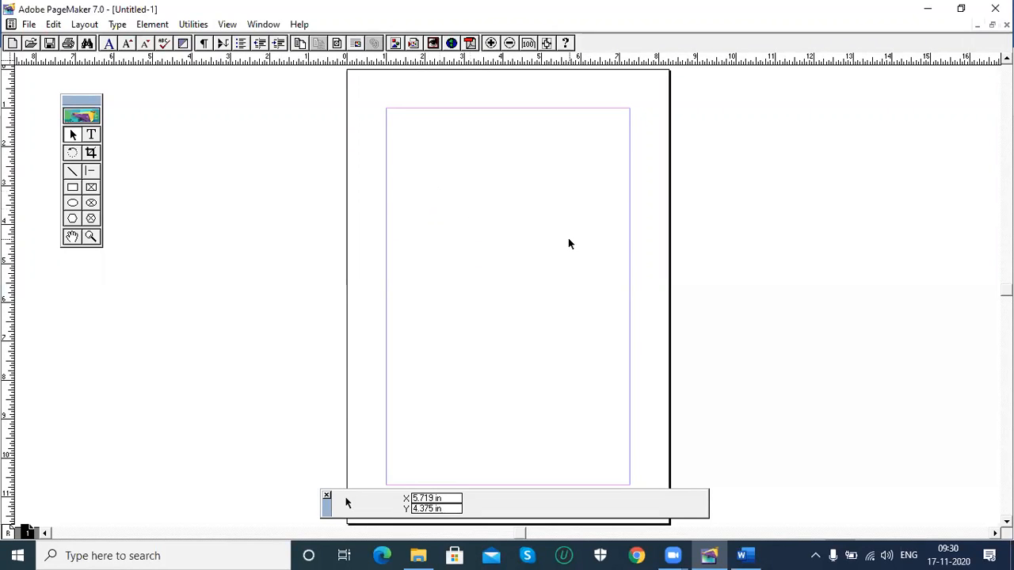
{"action": "left_click", "coordinate": [72, 191]}
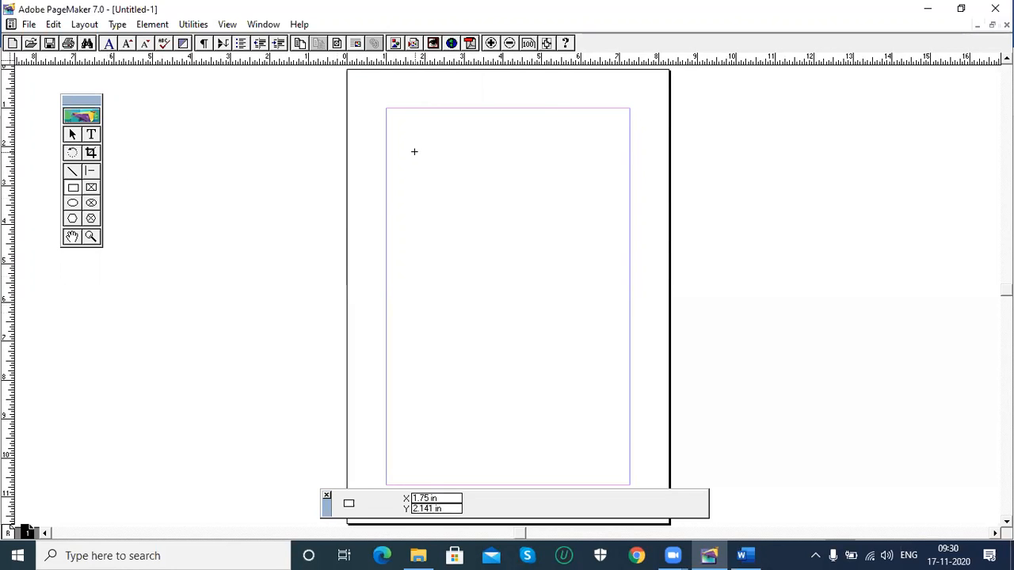
Draw a roughly 3.7 by 2.1 inch rectangle near the page top, then deselect it
{"action": "left_click_drag", "start_coordinate": [414, 152], "coordinate": [560, 232]}
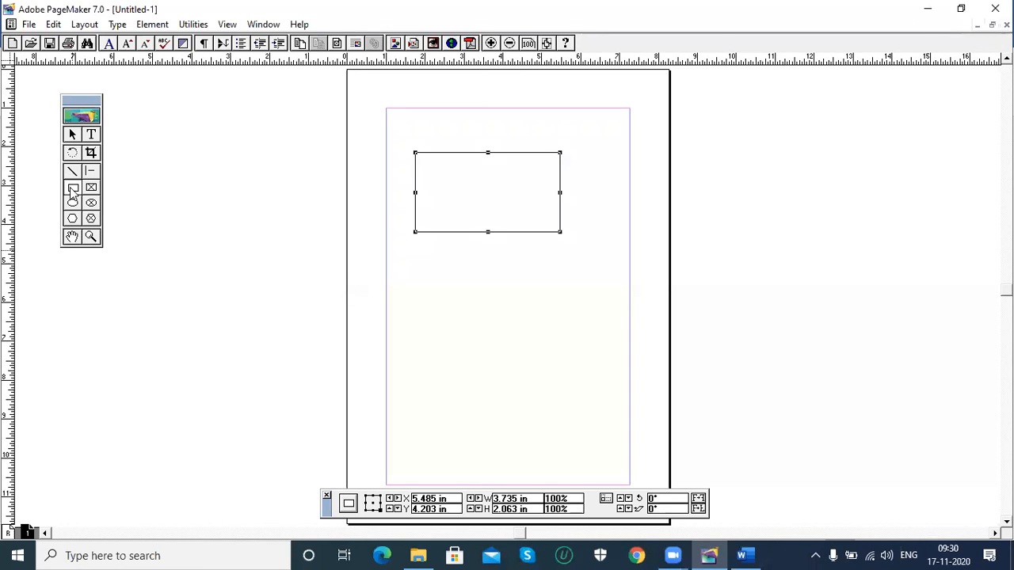
{"action": "left_click", "coordinate": [70, 136]}
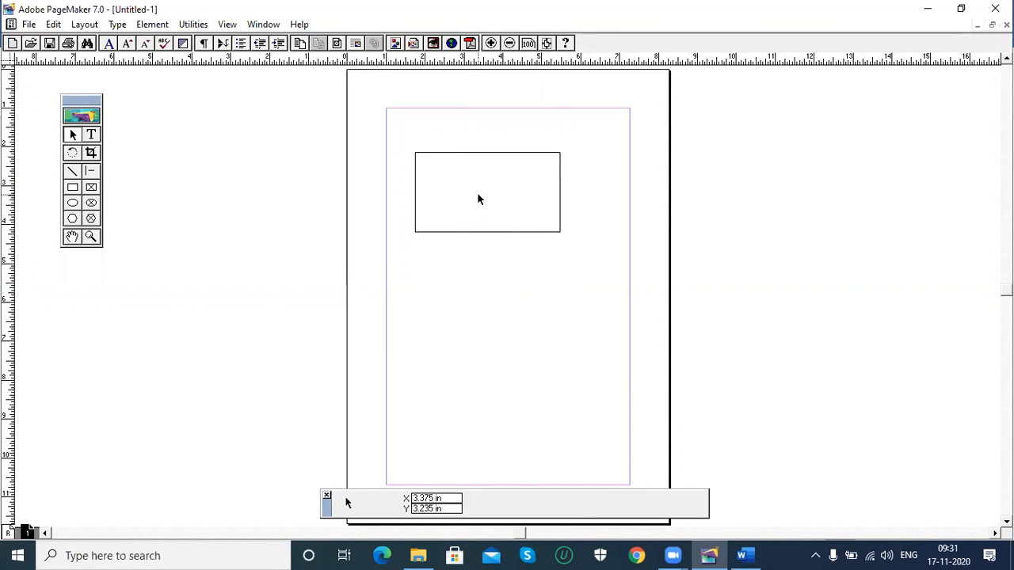
{"action": "left_click", "coordinate": [436, 232]}
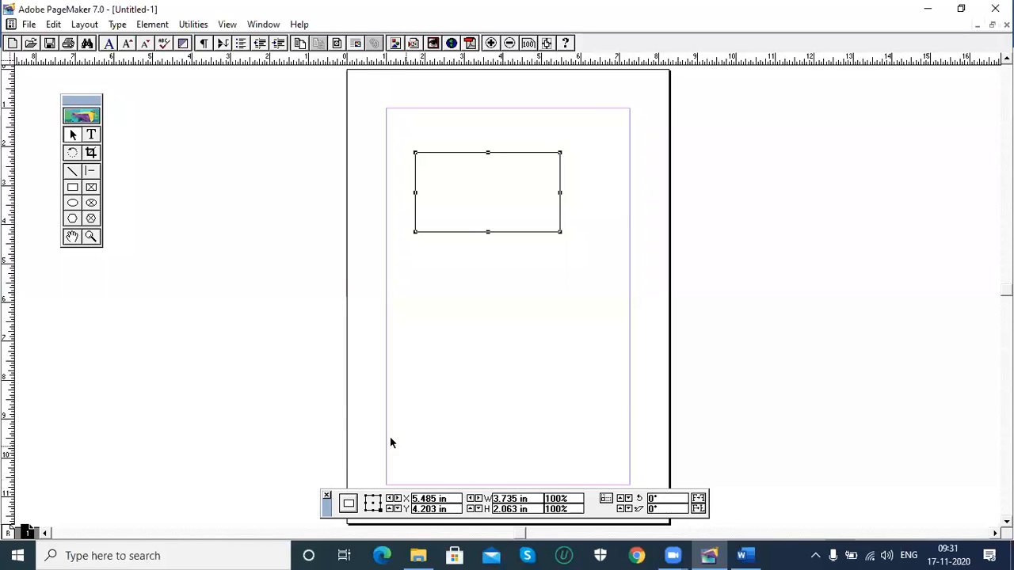
{"action": "left_click", "coordinate": [261, 352]}
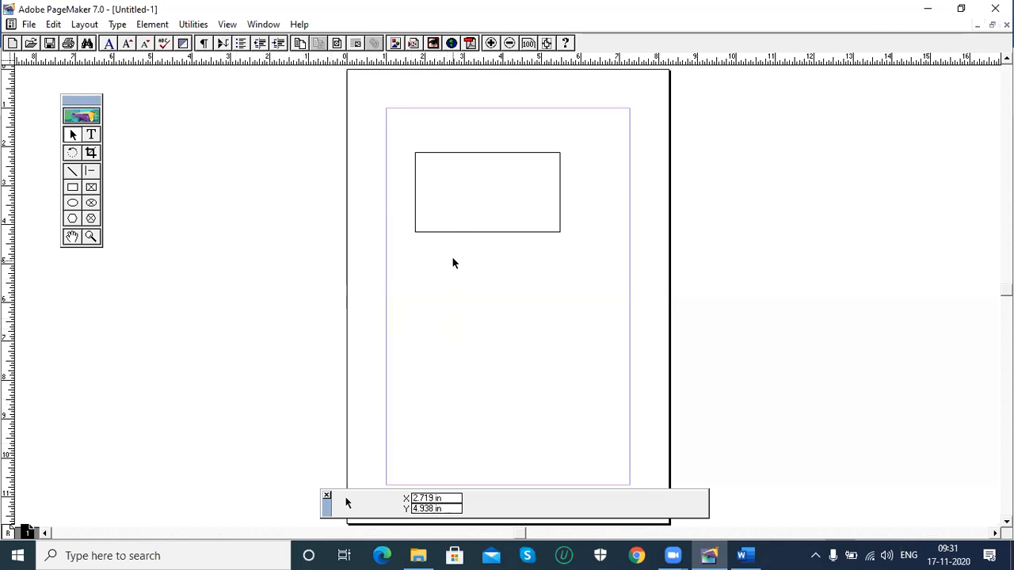
{"action": "left_click", "coordinate": [458, 232]}
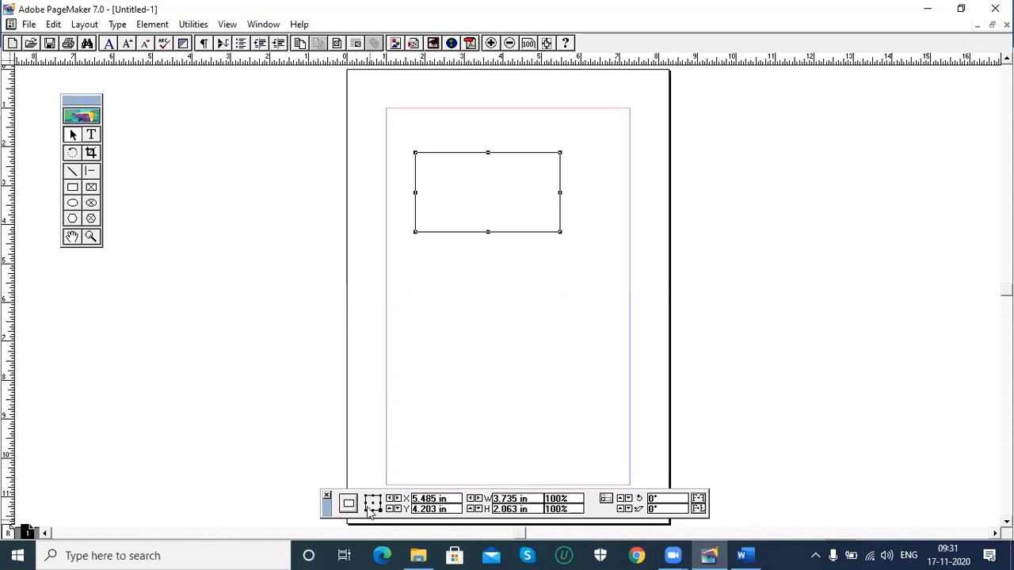
{"action": "left_click", "coordinate": [73, 188]}
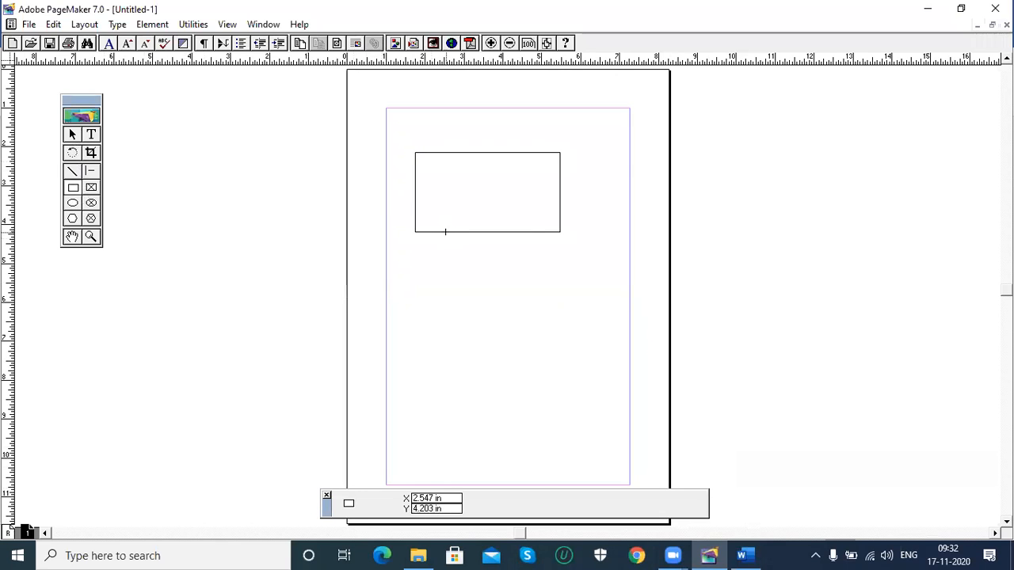
{"action": "left_click_drag", "start_coordinate": [446, 232], "coordinate": [533, 333]}
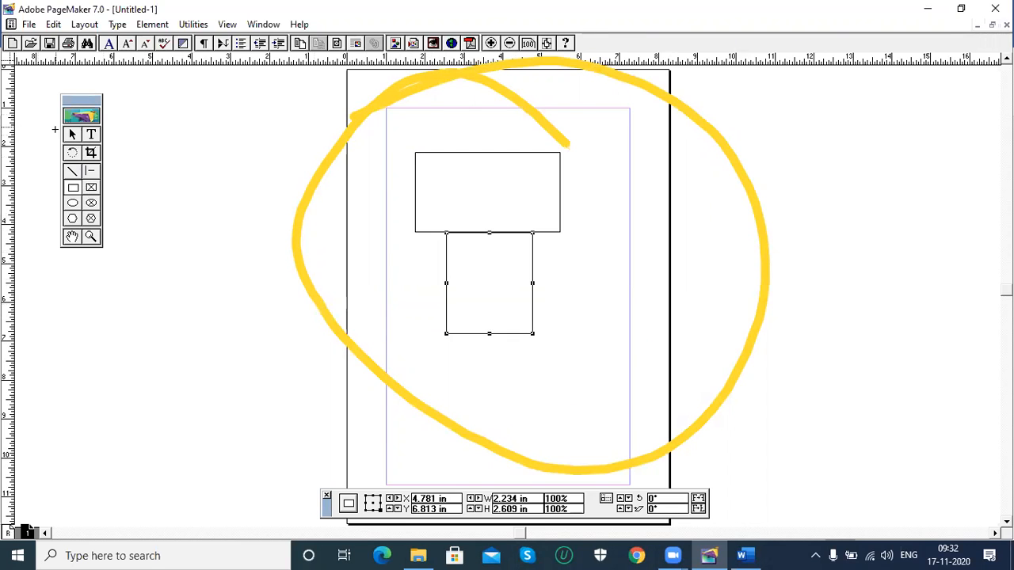
{"action": "left_click", "coordinate": [72, 133]}
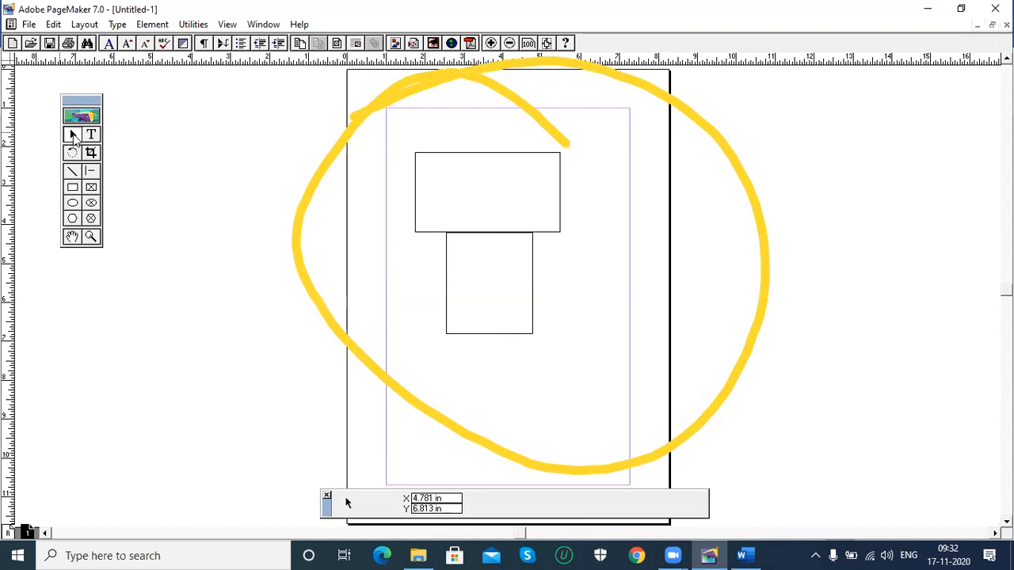
{"action": "left_click", "coordinate": [477, 336]}
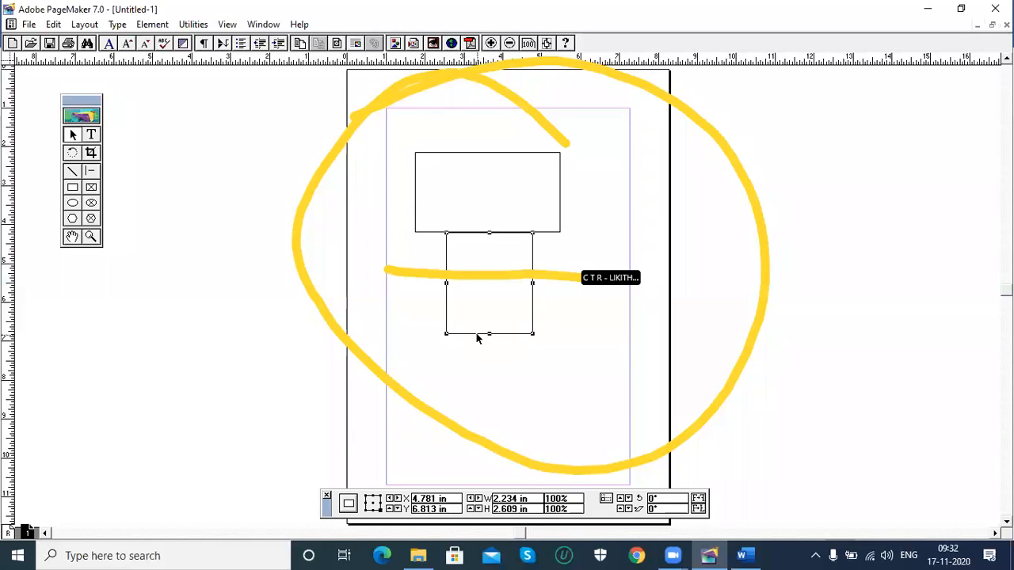
{"action": "key", "text": "Delete"}
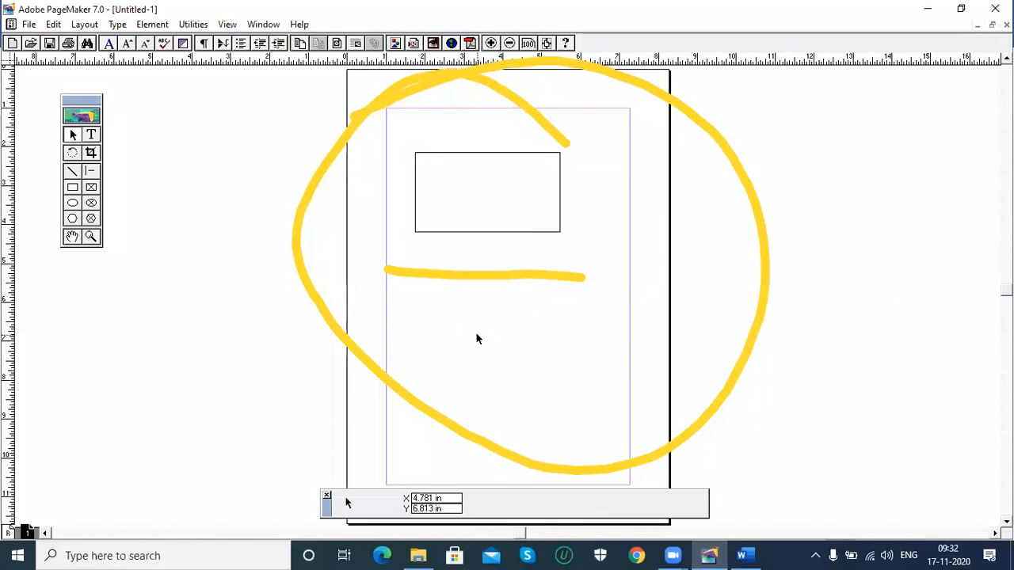
{"action": "left_click", "coordinate": [467, 232]}
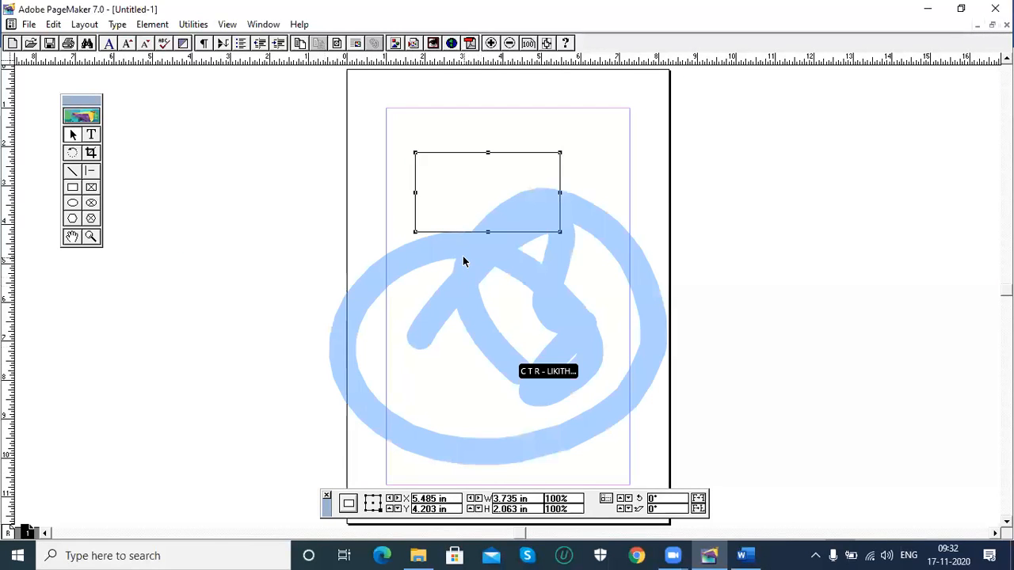
{"action": "left_click_drag", "start_coordinate": [457, 235], "coordinate": [461, 247]}
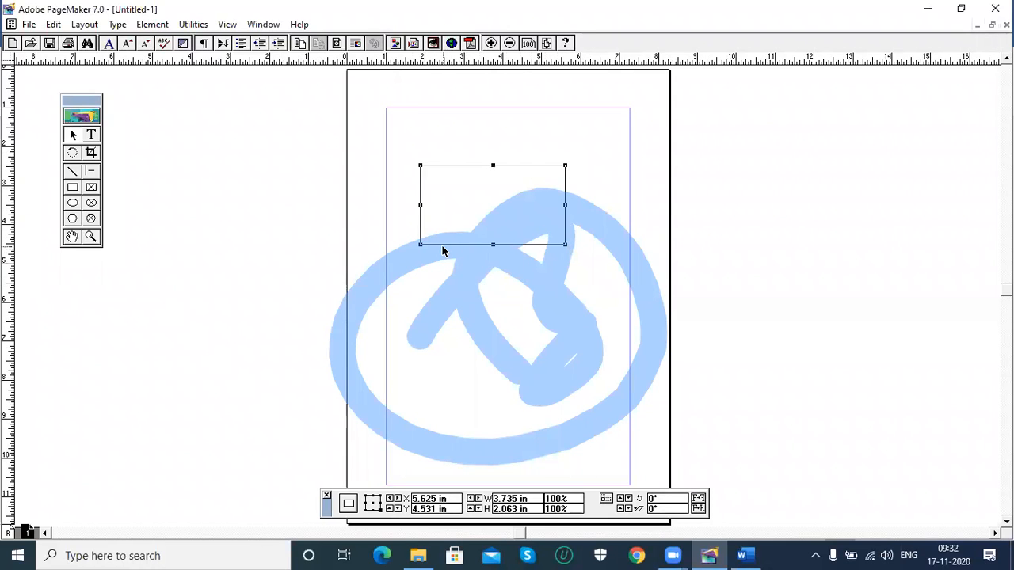
Drag the rectangle around, leave it at X 5.781, Y 3.969 in, and stretch it 5.281 in tall
{"action": "left_click_drag", "start_coordinate": [445, 246], "coordinate": [430, 206]}
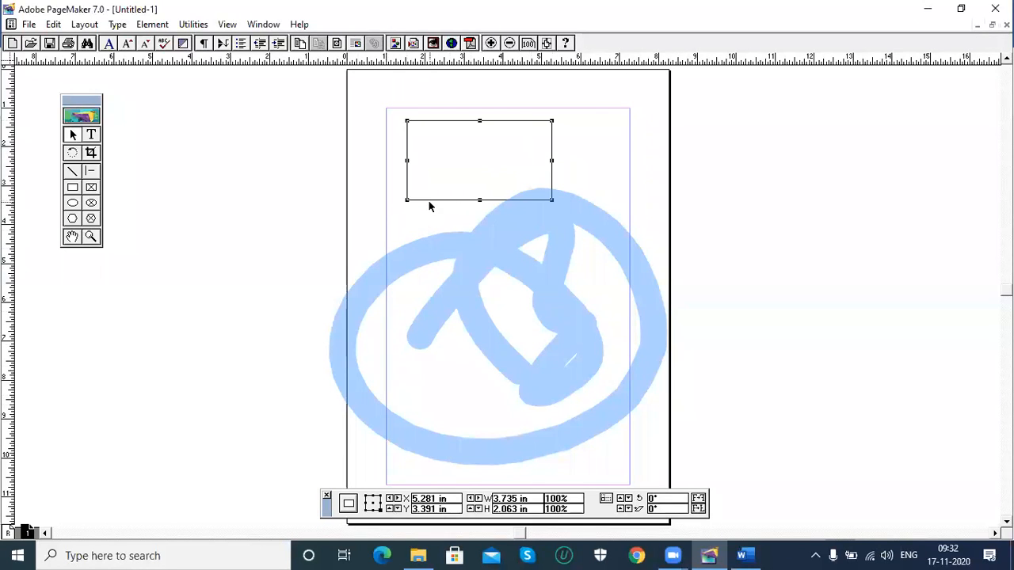
{"action": "left_click_drag", "start_coordinate": [451, 268], "coordinate": [509, 386]}
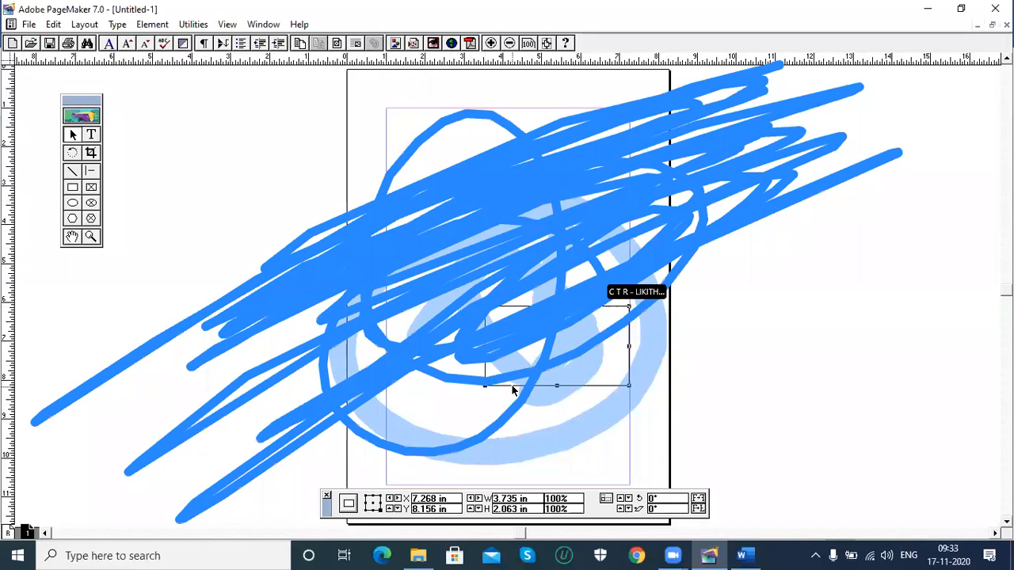
{"action": "mouse_move", "coordinate": [463, 417]}
{"action": "left_mouse_down"}
{"action": "mouse_move", "coordinate": [460, 428]}
{"action": "mouse_move", "coordinate": [438, 252]}
{"action": "mouse_move", "coordinate": [480, 224]}
{"action": "mouse_move", "coordinate": [443, 330]}
{"action": "left_mouse_up"}
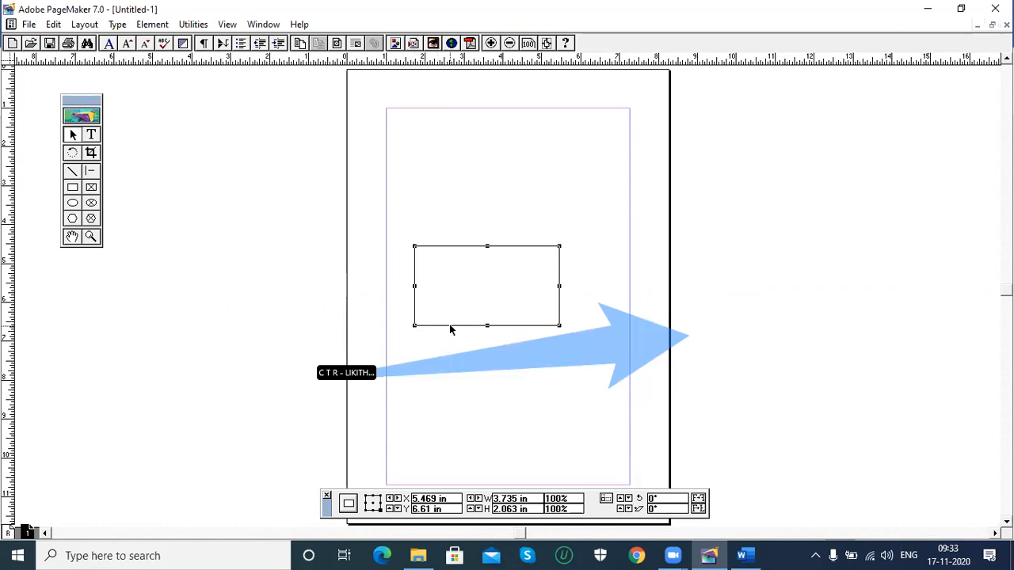
{"action": "left_click_drag", "start_coordinate": [450, 329], "coordinate": [453, 217]}
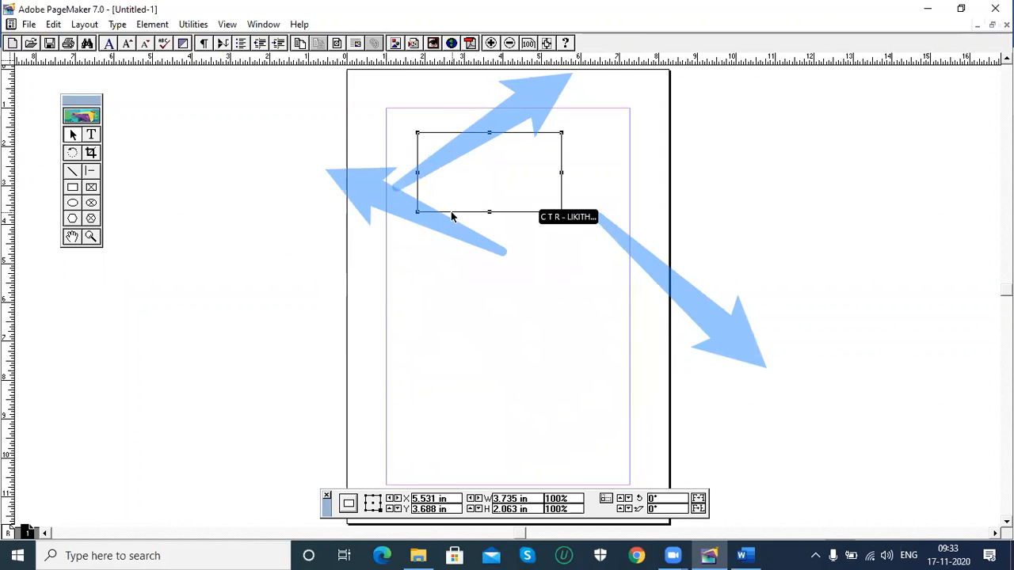
{"action": "left_click_drag", "start_coordinate": [453, 213], "coordinate": [433, 305]}
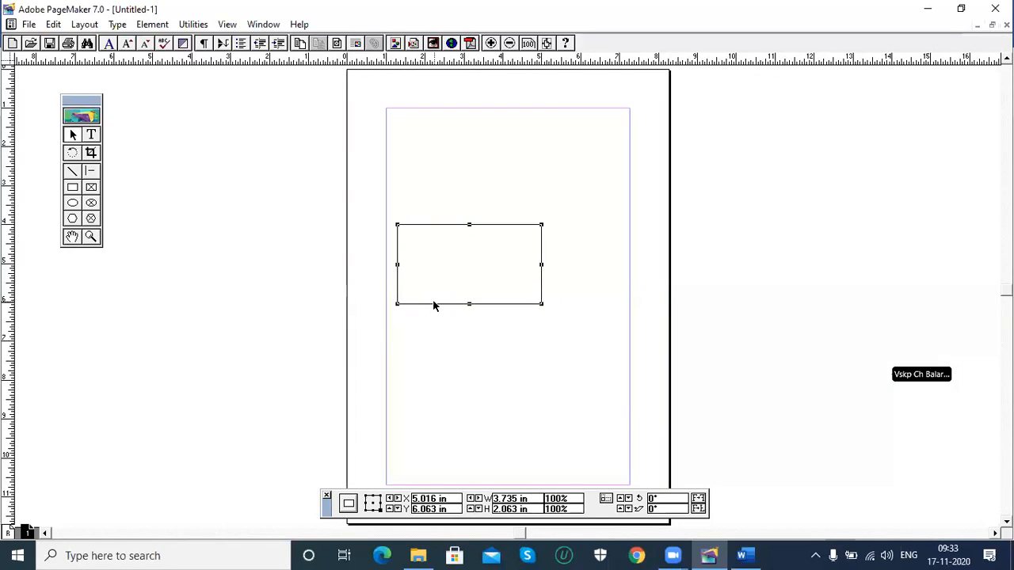
{"action": "left_click_drag", "start_coordinate": [431, 306], "coordinate": [461, 225]}
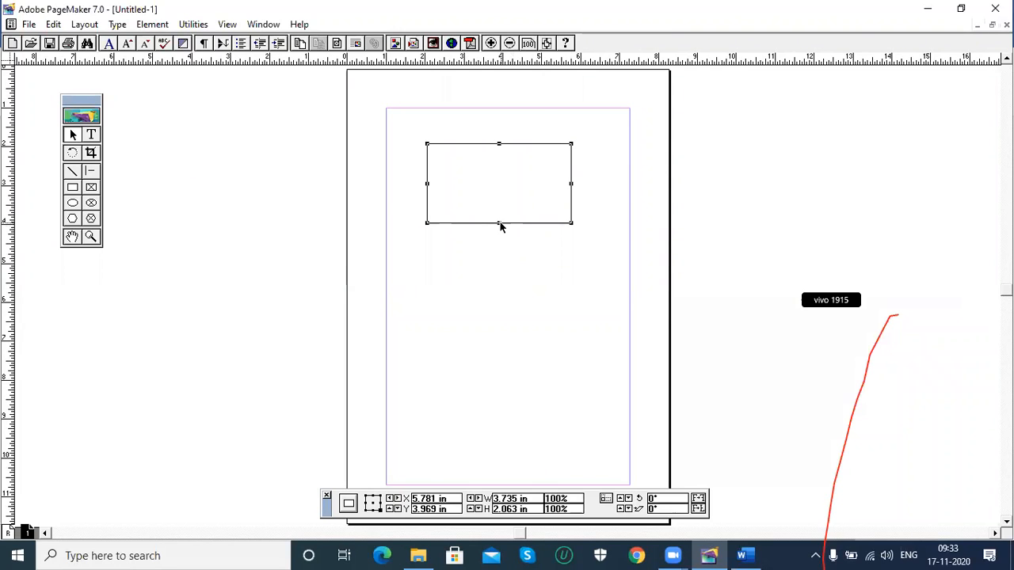
{"action": "left_click_drag", "start_coordinate": [499, 224], "coordinate": [496, 347]}
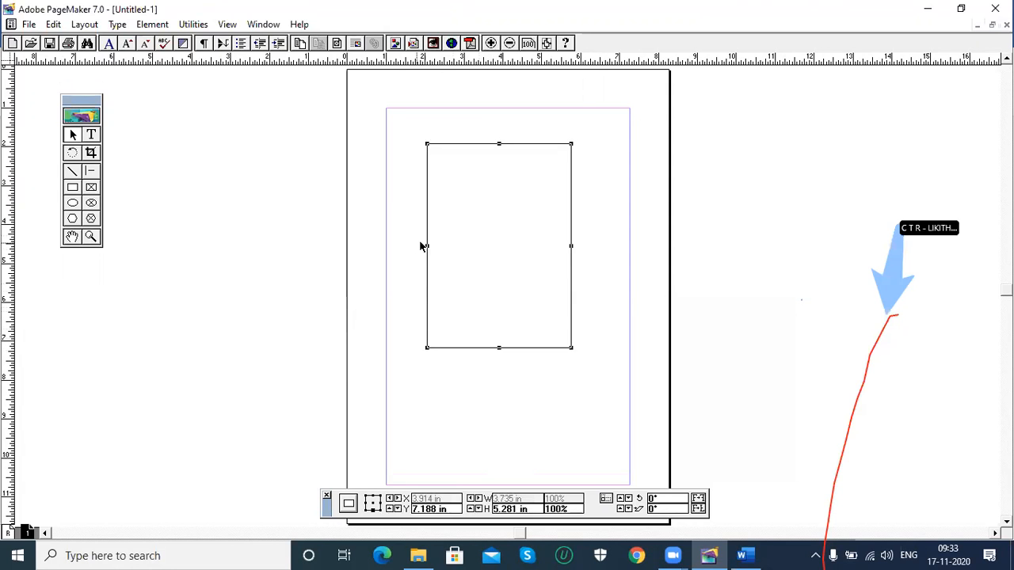
Resize the rectangle with several edge and corner drags, ending at 3.906 by 1.235 in
{"action": "mouse_move", "coordinate": [426, 247]}
{"action": "left_mouse_down"}
{"action": "mouse_move", "coordinate": [396, 235]}
{"action": "mouse_move", "coordinate": [423, 237]}
{"action": "left_mouse_up"}
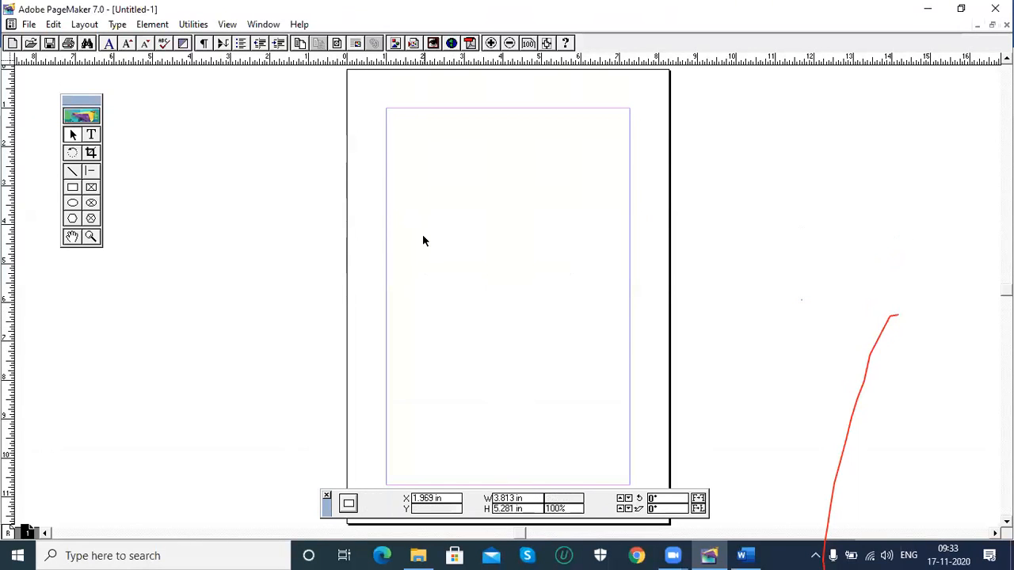
{"action": "left_click_drag", "start_coordinate": [494, 329], "coordinate": [491, 287]}
{"action": "left_click_drag", "start_coordinate": [593, 213], "coordinate": [563, 212]}
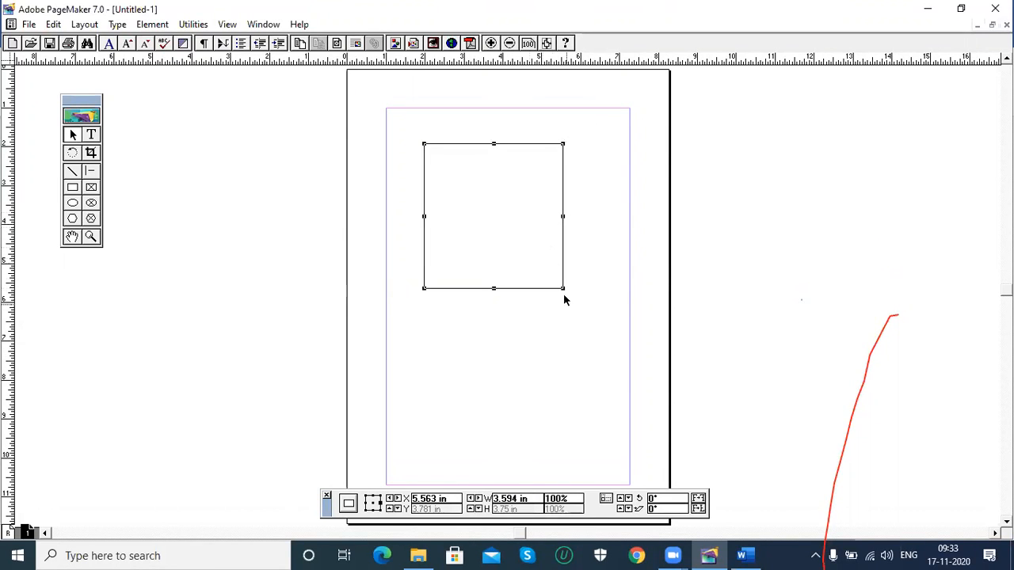
{"action": "mouse_move", "coordinate": [563, 290]}
{"action": "left_mouse_down"}
{"action": "mouse_move", "coordinate": [543, 235]}
{"action": "mouse_move", "coordinate": [489, 195]}
{"action": "mouse_move", "coordinate": [538, 189]}
{"action": "mouse_move", "coordinate": [546, 253]}
{"action": "mouse_move", "coordinate": [531, 218]}
{"action": "mouse_move", "coordinate": [548, 227]}
{"action": "mouse_move", "coordinate": [568, 299]}
{"action": "left_mouse_up"}
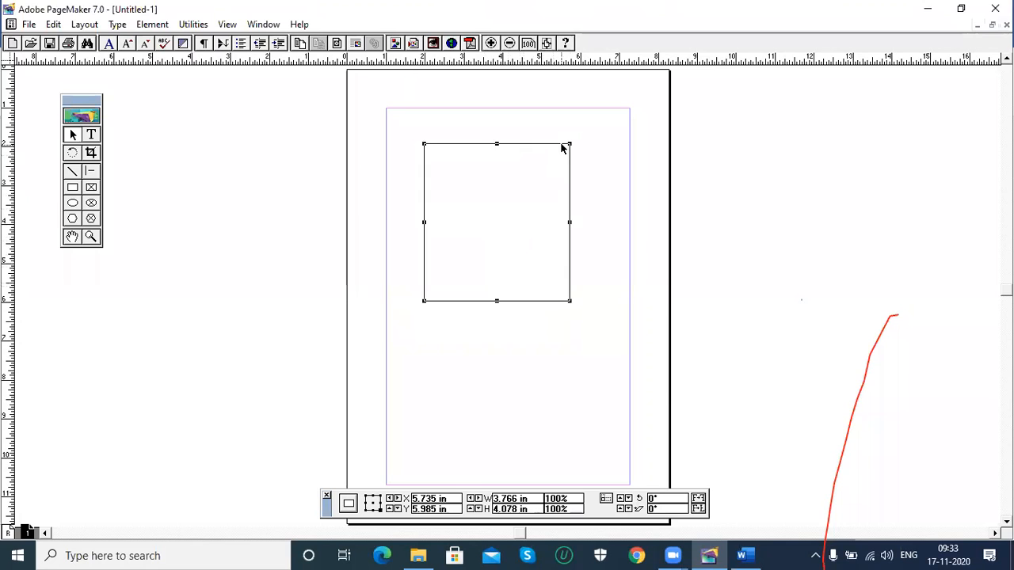
{"action": "left_click_drag", "start_coordinate": [571, 148], "coordinate": [575, 254]}
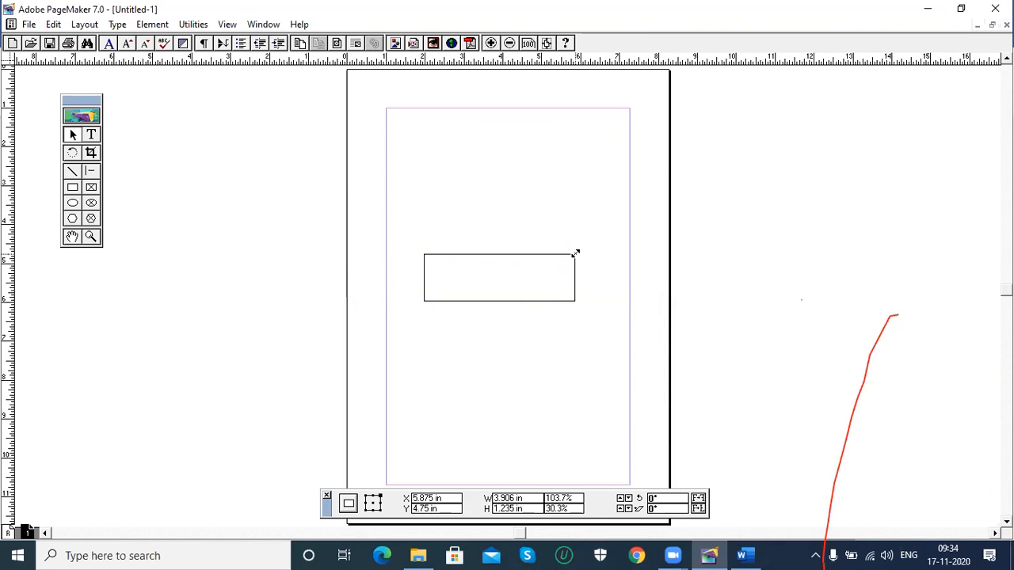
Constrain the rectangle to a square, then resize and move it to 2.594 by 2.172 in at X 4.266, Y 4.047
{"action": "key", "text": "shift"}
{"action": "left_click_drag", "start_coordinate": [575, 253], "coordinate": [643, 147]}
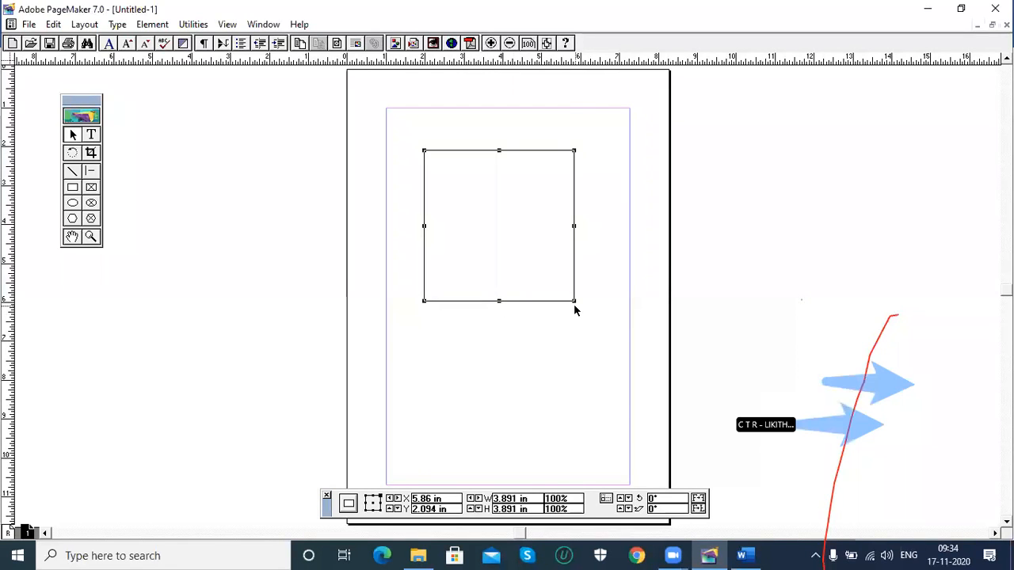
{"action": "left_click_drag", "start_coordinate": [574, 301], "coordinate": [538, 291]}
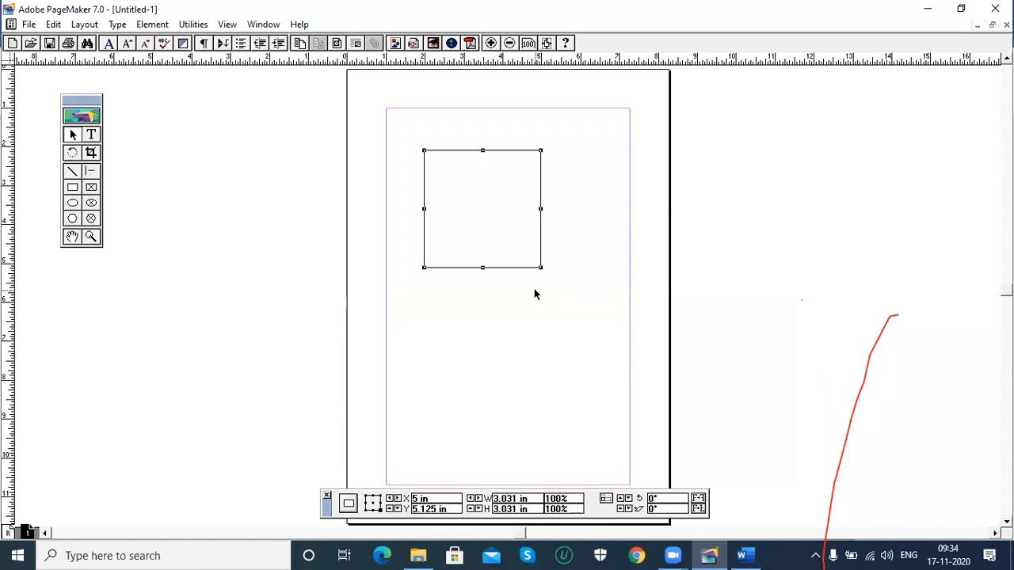
{"action": "left_click_drag", "start_coordinate": [501, 270], "coordinate": [519, 298]}
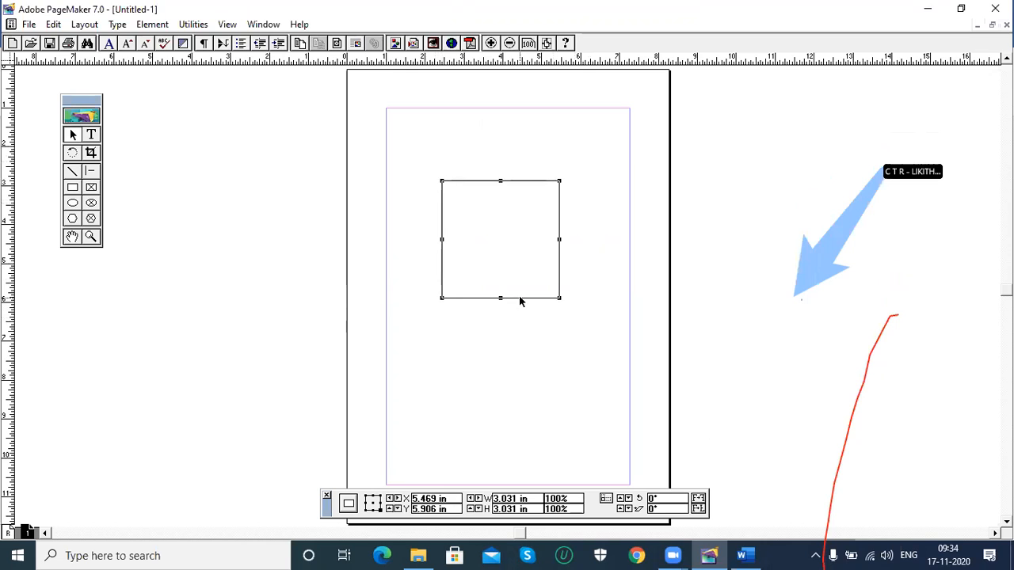
{"action": "left_click_drag", "start_coordinate": [561, 298], "coordinate": [524, 265]}
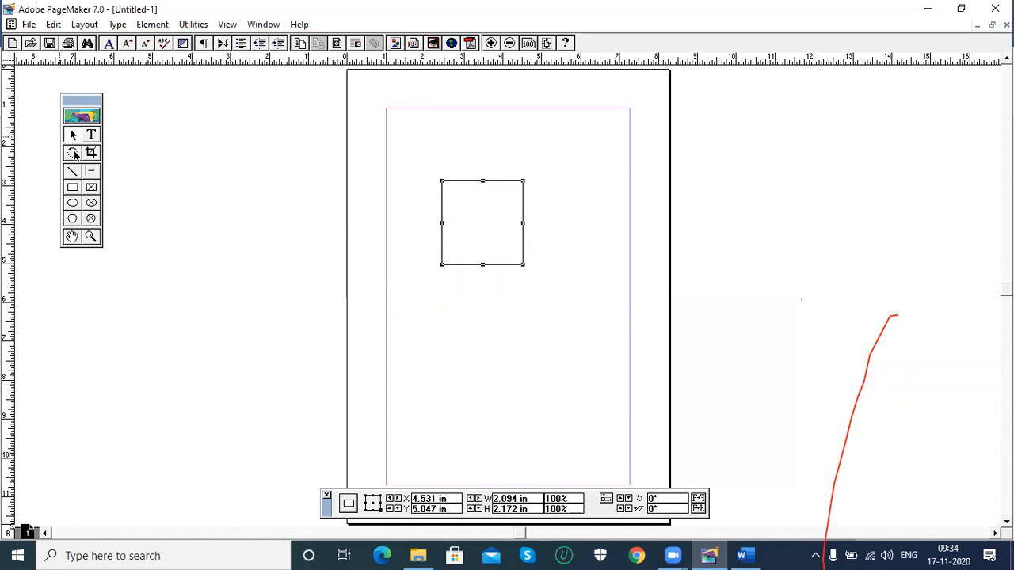
{"action": "left_click_drag", "start_coordinate": [508, 266], "coordinate": [512, 227]}
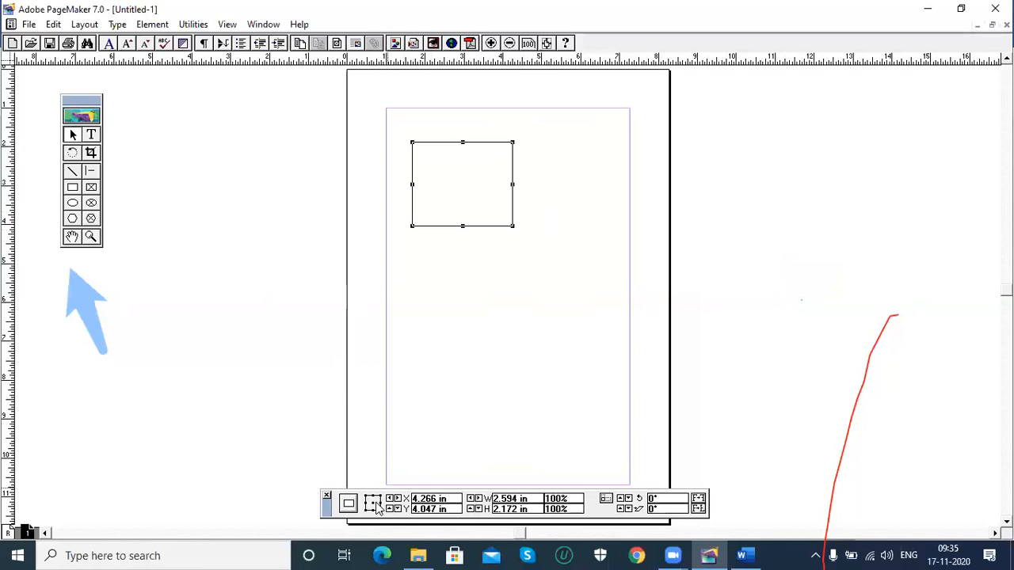
Measure from the centre reference point and move the rectangle to X 4.078, Y 4.695 in
{"action": "left_click", "coordinate": [374, 507]}
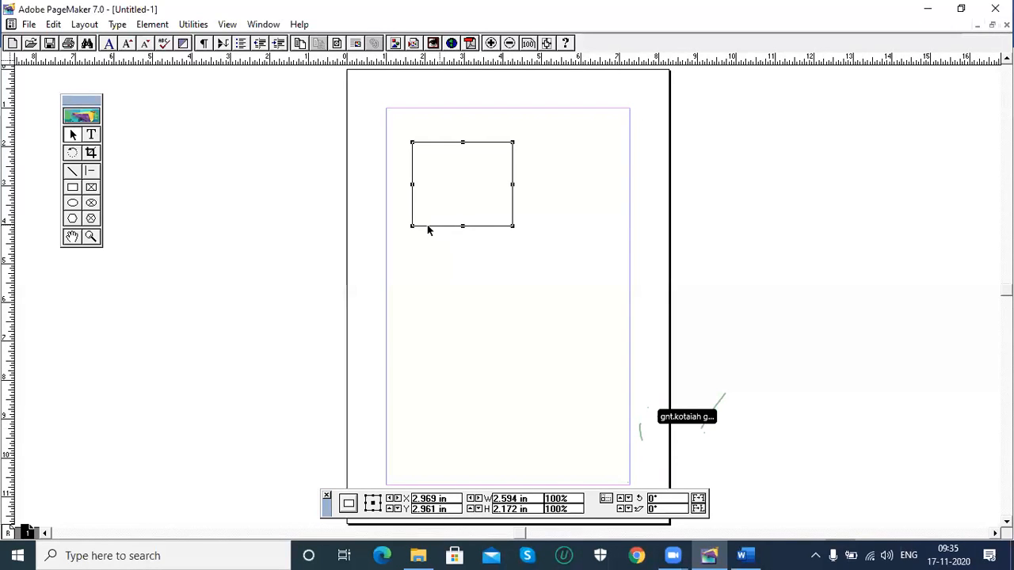
{"action": "left_click_drag", "start_coordinate": [427, 227], "coordinate": [468, 292]}
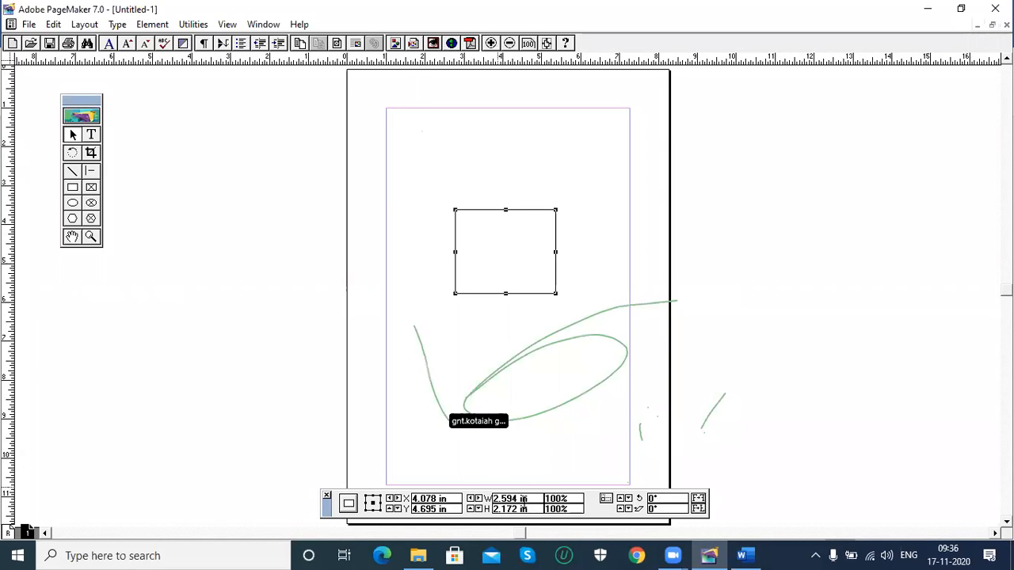
{"action": "right_click", "coordinate": [256, 63]}
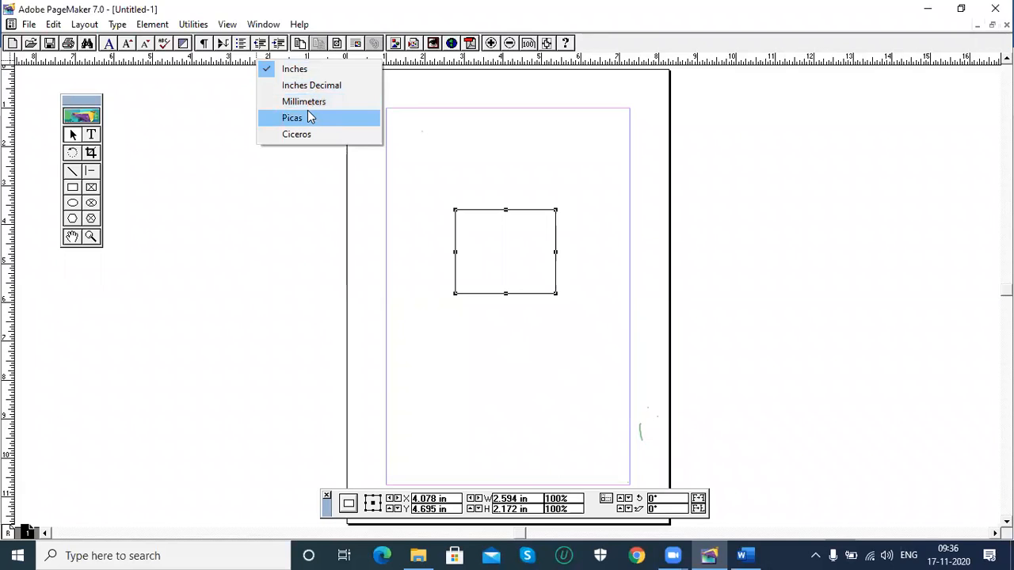
{"action": "left_click", "coordinate": [295, 72]}
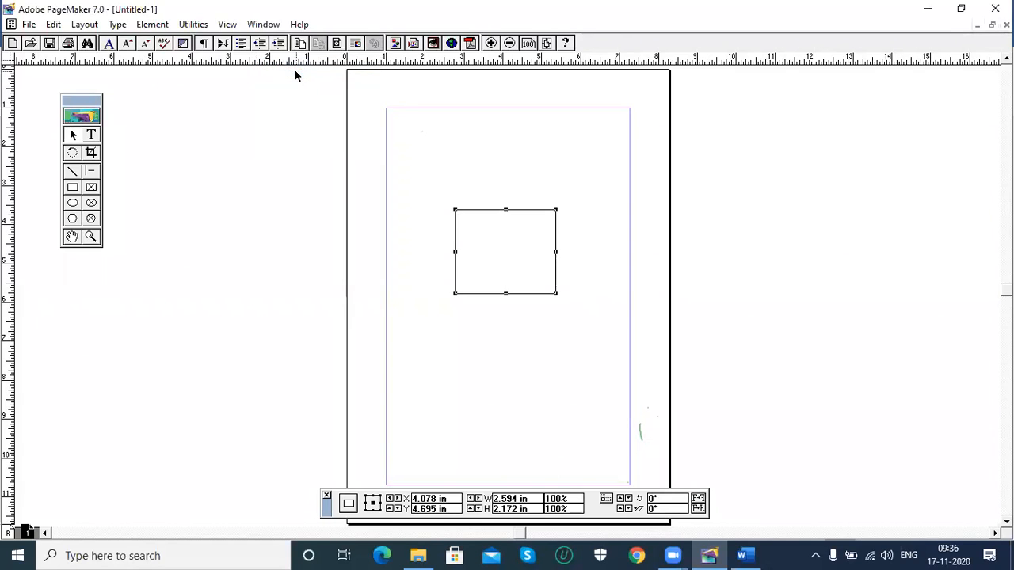
{"action": "left_click", "coordinate": [681, 70]}
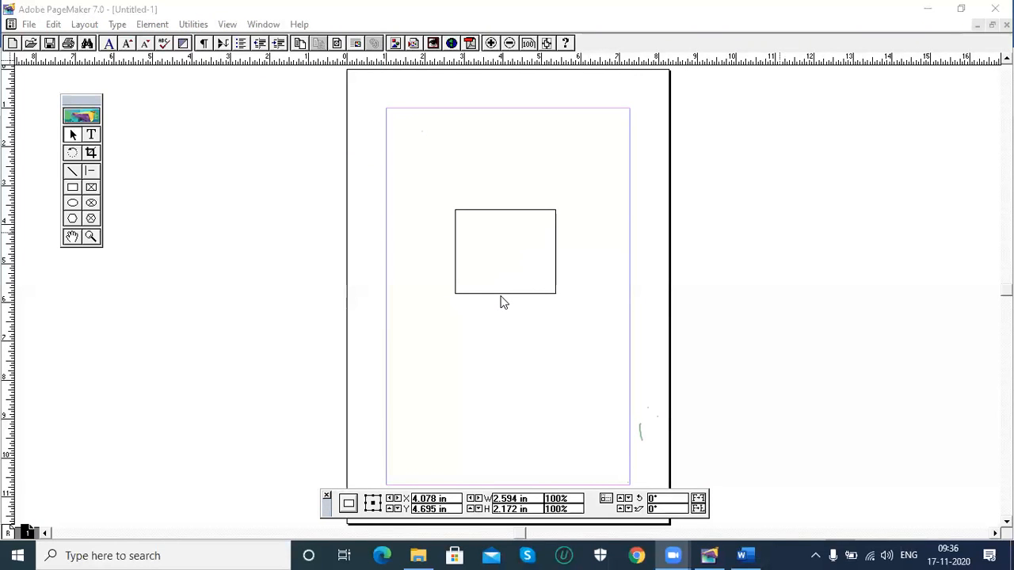
{"action": "left_click", "coordinate": [501, 296]}
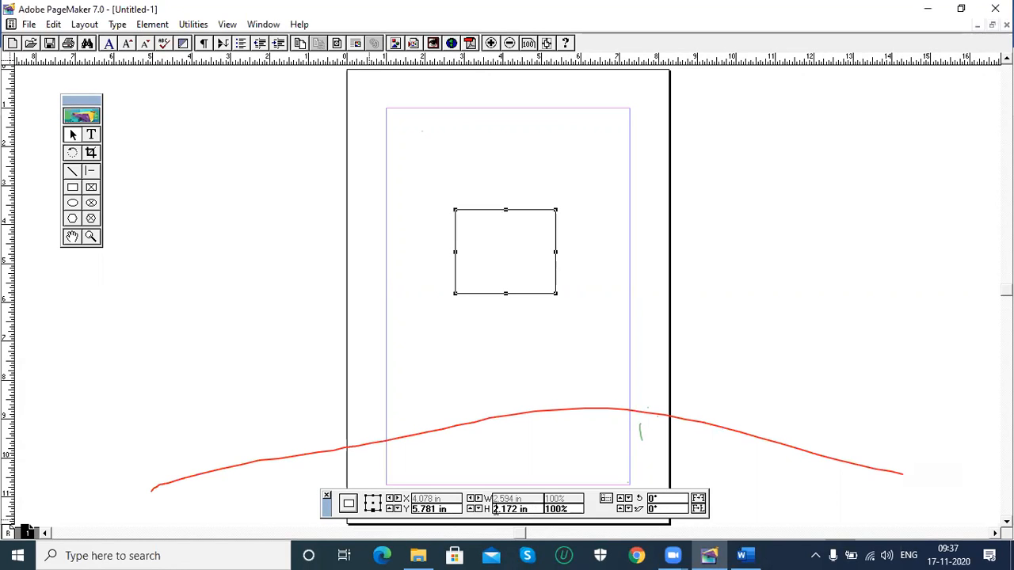
{"action": "left_click", "coordinate": [373, 504]}
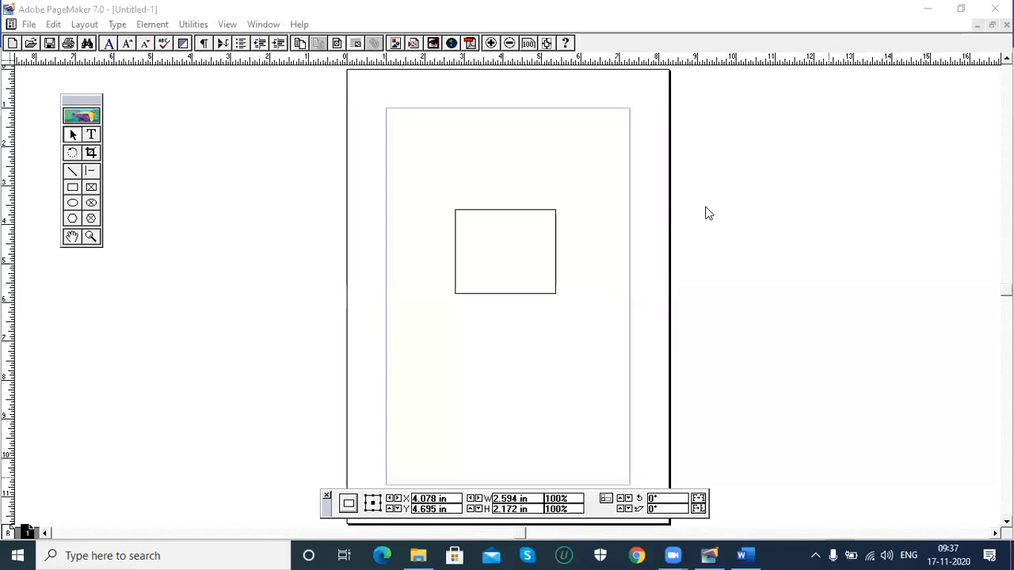
{"action": "left_click", "coordinate": [705, 210]}
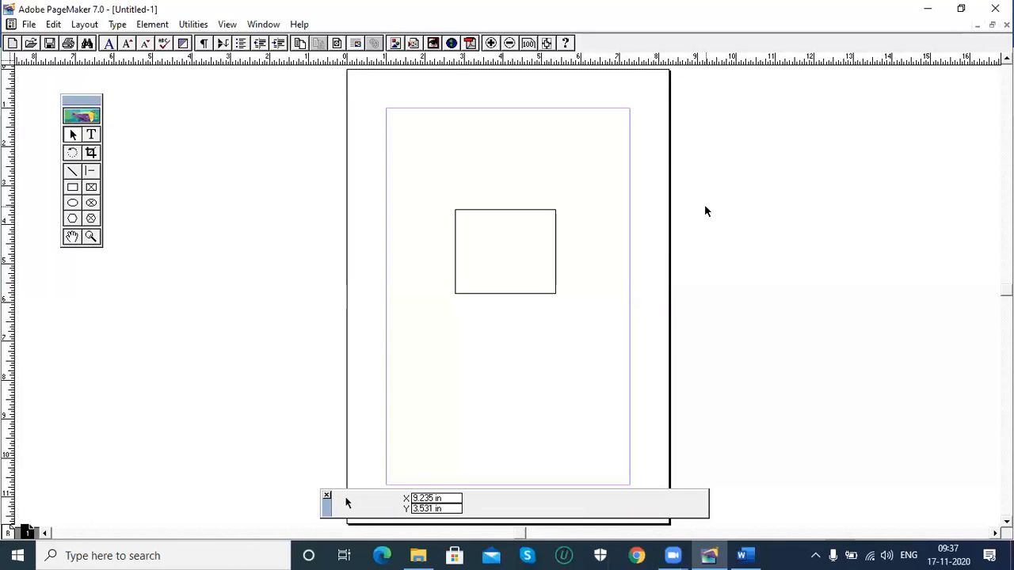
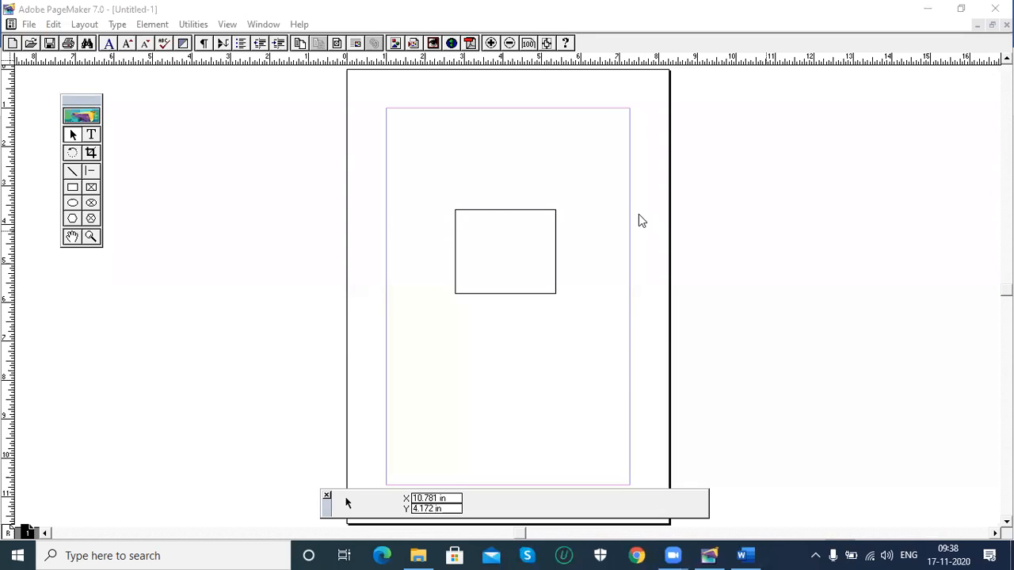
Select the 2.594 by 2.172 in rectangle near the page centre to edit its size
{"action": "left_click", "coordinate": [507, 211]}
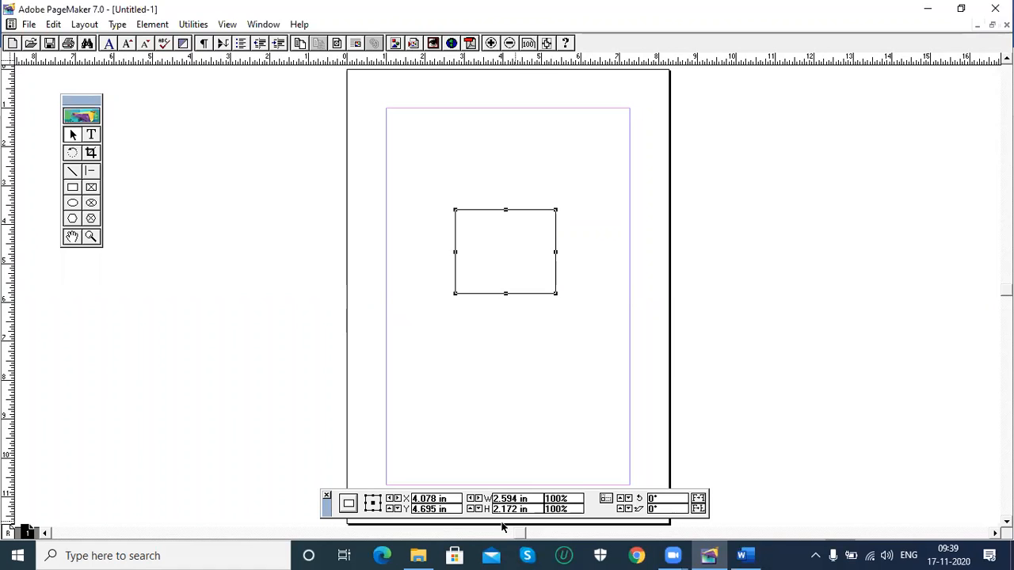
Resize the rectangle to 1.5 in wide by 2 in tall in the Control palette
{"action": "left_click_drag", "start_coordinate": [537, 506], "coordinate": [493, 500]}
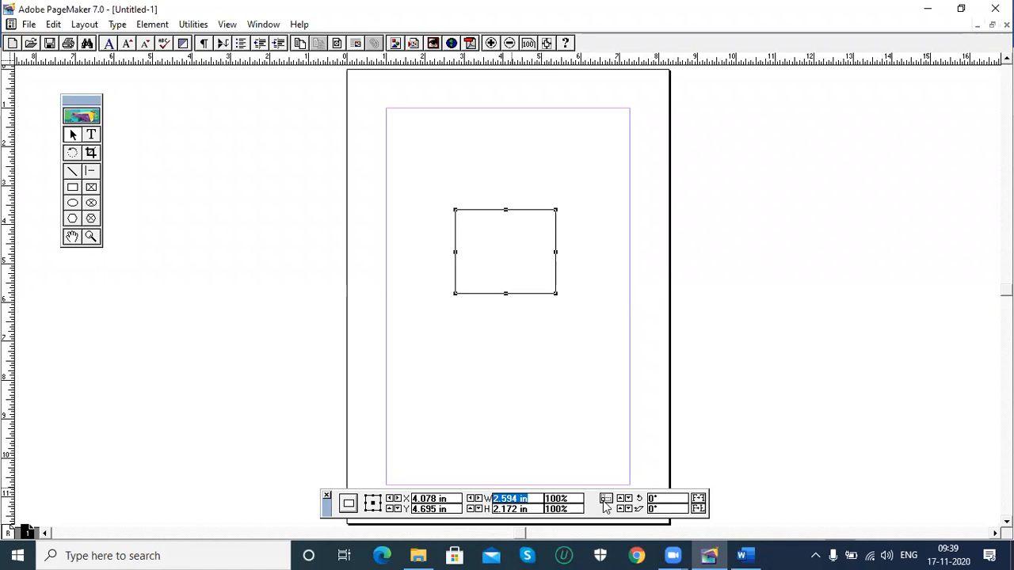
{"action": "type", "text": "1.5"}
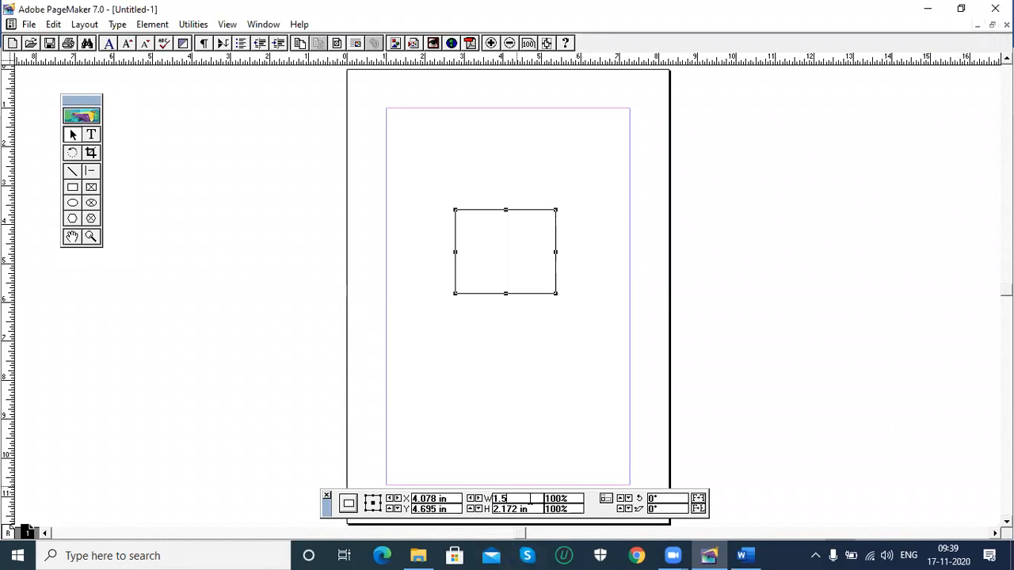
{"action": "left_click_drag", "start_coordinate": [534, 509], "coordinate": [493, 515]}
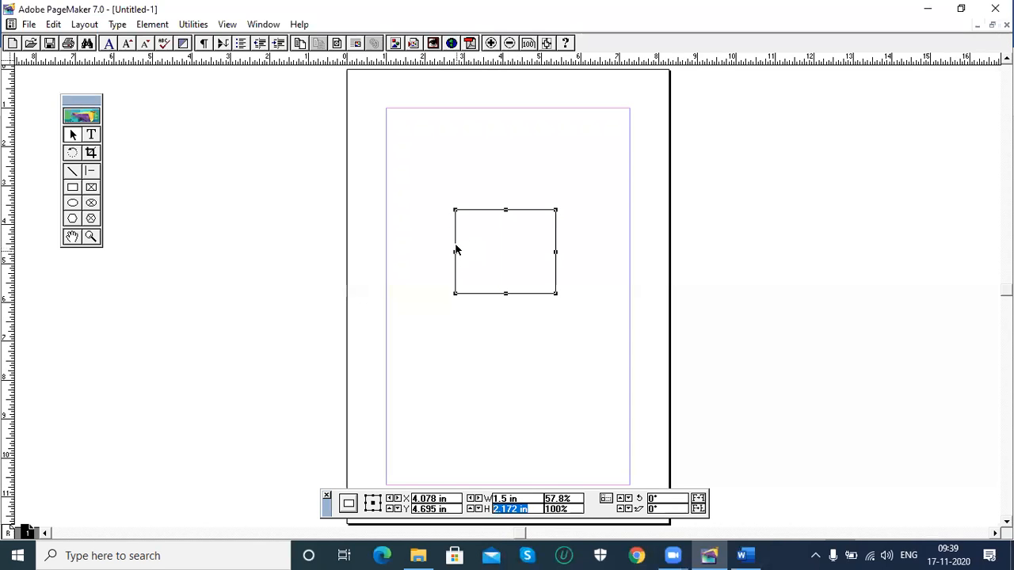
{"action": "left_click", "coordinate": [525, 499]}
{"action": "left_click_drag", "start_coordinate": [525, 509], "coordinate": [489, 521]}
{"action": "type", "text": "2"}
{"action": "key", "text": "Return"}
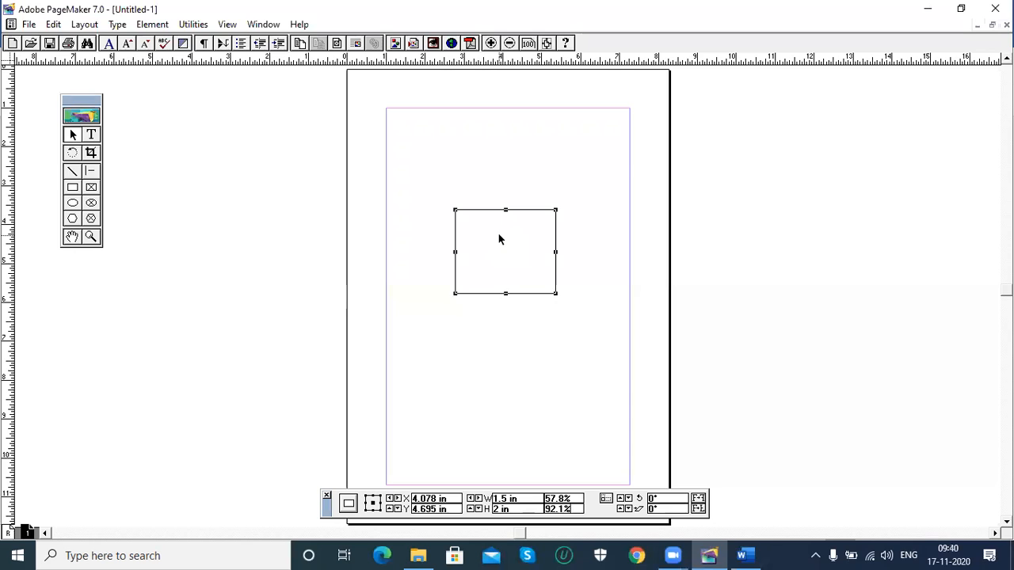
{"action": "key", "text": "Return"}
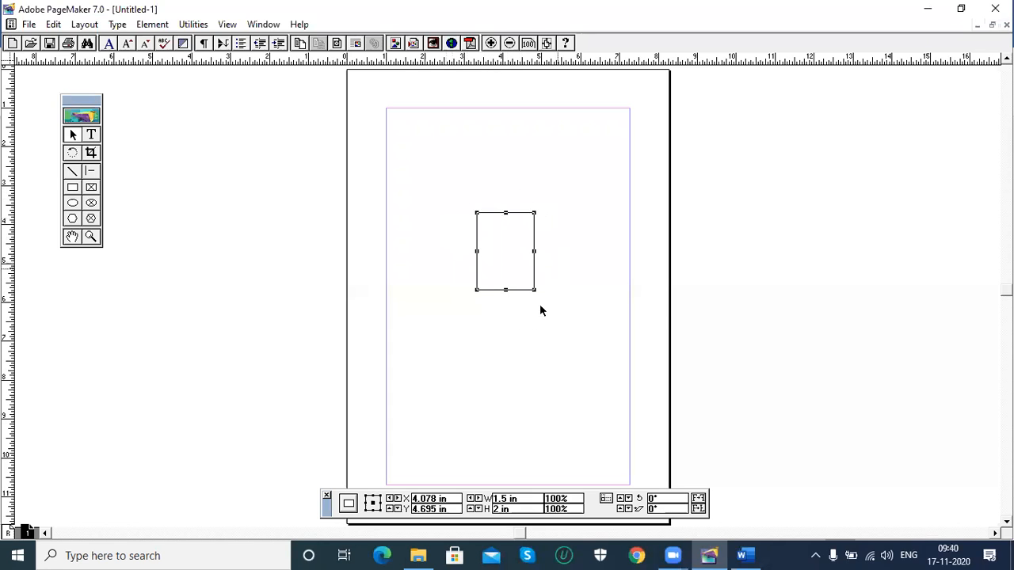
Resize the rectangle to 2 in wide by 1.2 in tall, then reselect it
{"action": "left_click_drag", "start_coordinate": [520, 498], "coordinate": [477, 497]}
{"action": "type", "text": "2"}
{"action": "left_click_drag", "start_coordinate": [523, 511], "coordinate": [493, 509]}
{"action": "type", "text": "1"}
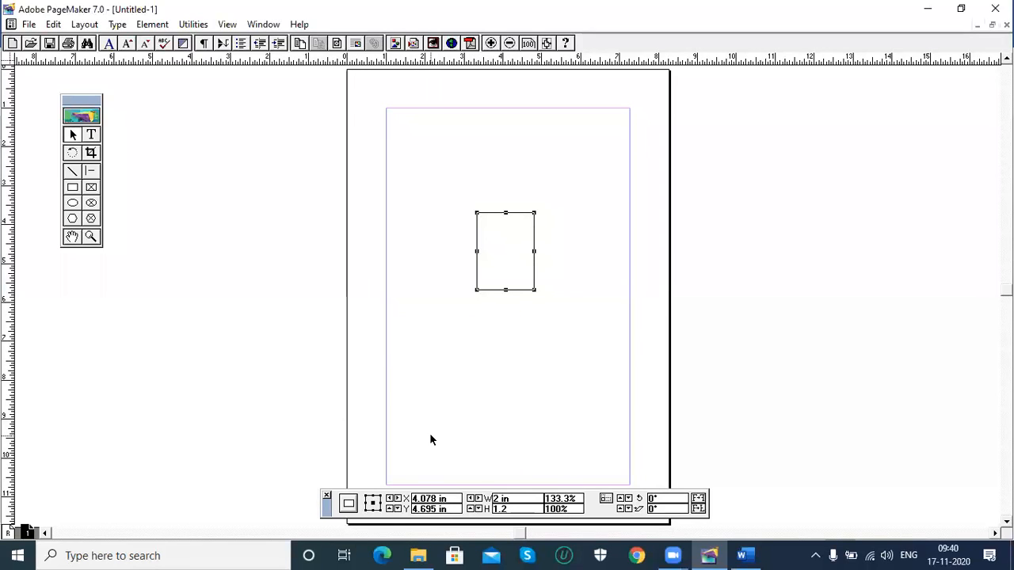
{"action": "type", "text": ".2"}
{"action": "key", "text": "Return"}
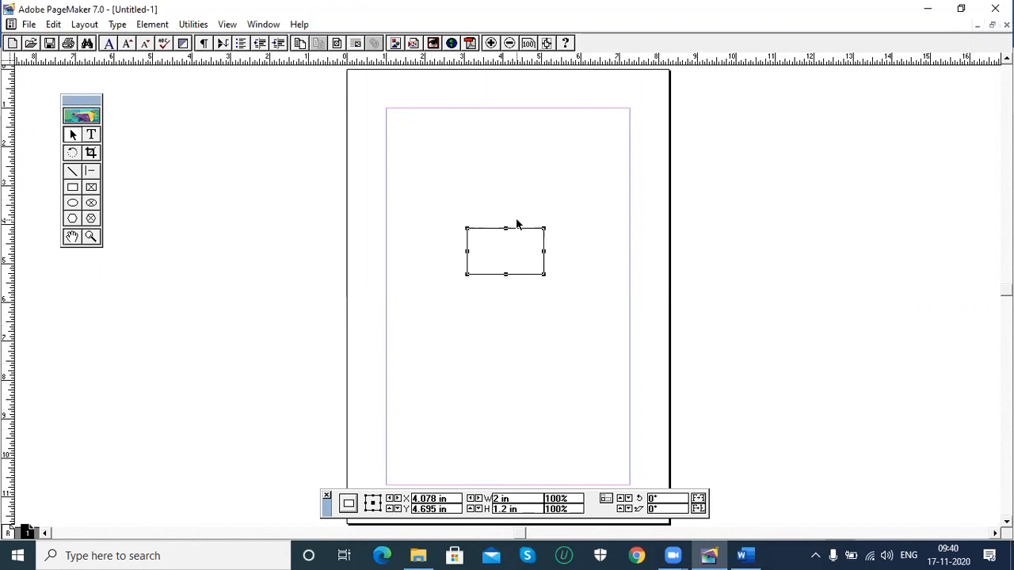
{"action": "left_click", "coordinate": [444, 365]}
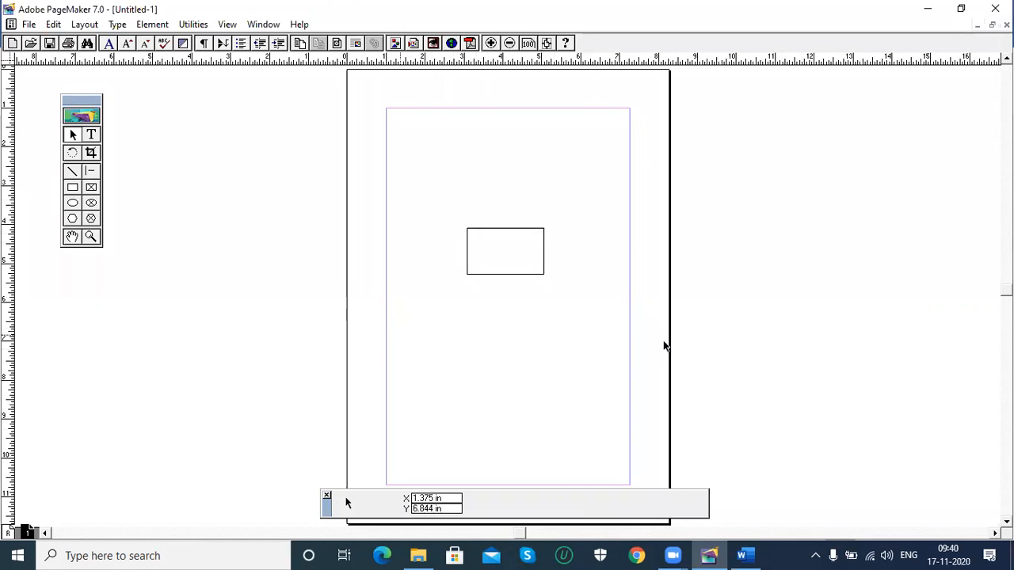
{"action": "left_click", "coordinate": [516, 277]}
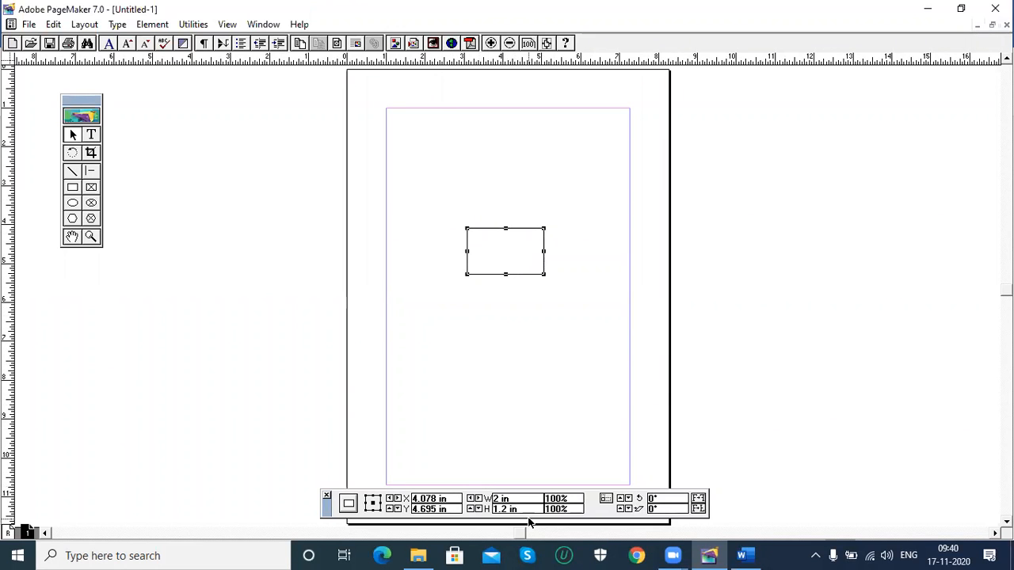
{"action": "left_click", "coordinate": [634, 501]}
{"action": "left_click", "coordinate": [634, 501]}
{"action": "left_click", "coordinate": [635, 501]}
{"action": "left_click", "coordinate": [635, 501]}
{"action": "left_click", "coordinate": [635, 501]}
{"action": "left_click", "coordinate": [636, 501]}
{"action": "left_click", "coordinate": [636, 501]}
{"action": "left_click", "coordinate": [638, 502]}
{"action": "type", "text": "25"}
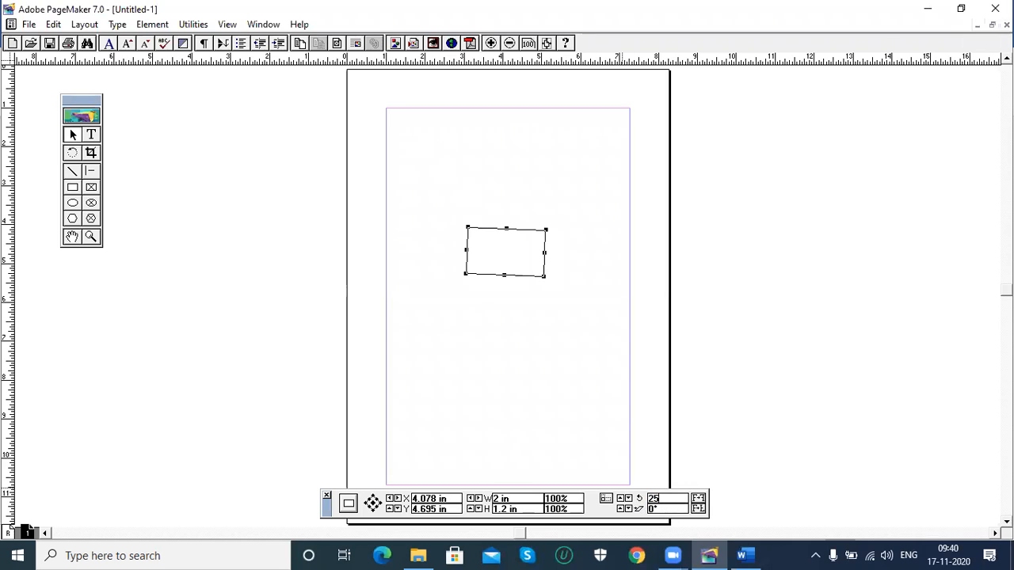
{"action": "key", "text": "Return"}
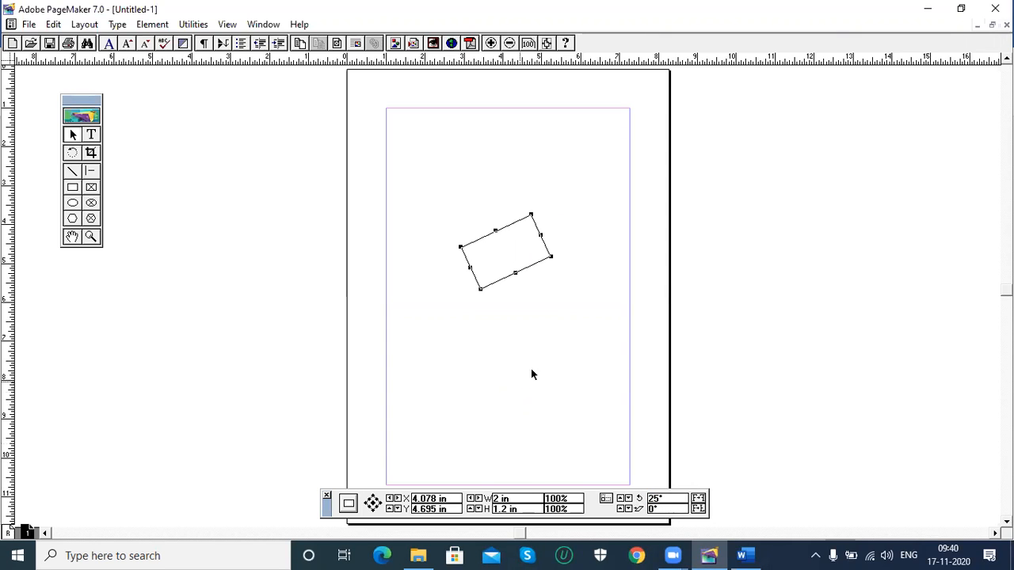
{"action": "left_click", "coordinate": [636, 502]}
{"action": "type", "text": "0"}
{"action": "key", "text": "Return"}
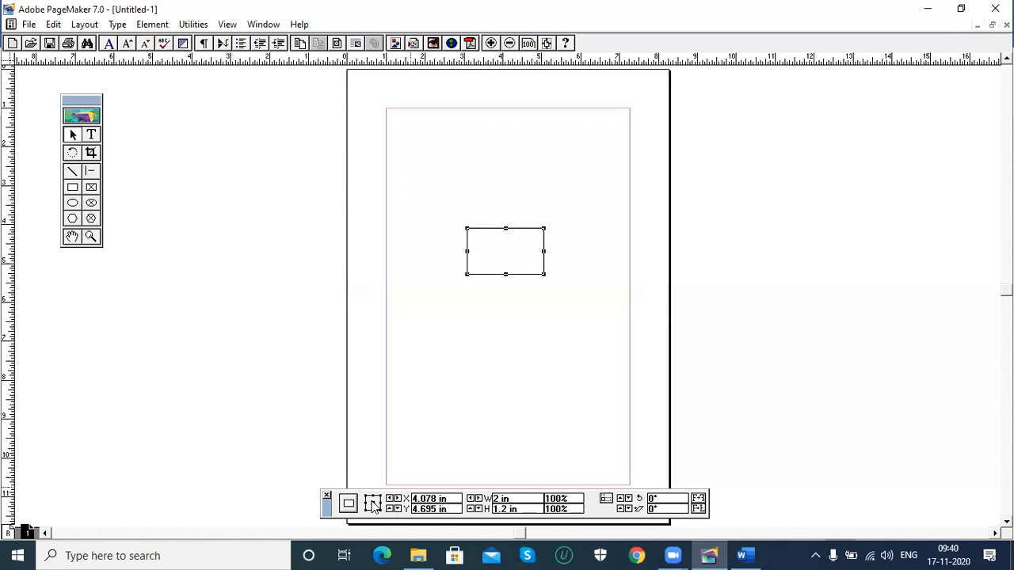
{"action": "left_click", "coordinate": [366, 498]}
{"action": "left_click", "coordinate": [633, 500]}
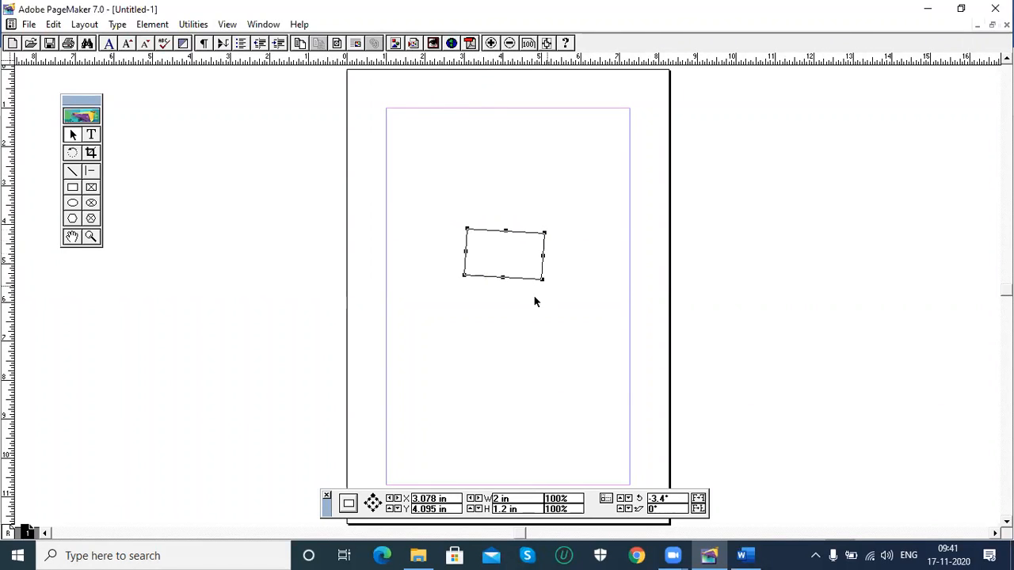
{"action": "double_click", "coordinate": [659, 498]}
{"action": "type", "text": "0"}
{"action": "key", "text": "Return"}
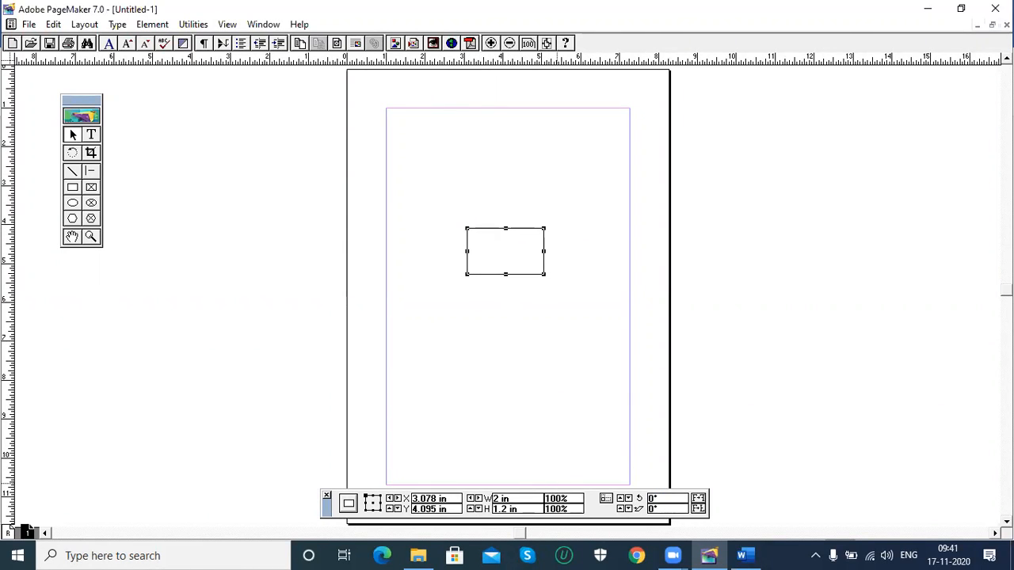
{"action": "left_click", "coordinate": [372, 504]}
{"action": "left_click", "coordinate": [627, 500]}
{"action": "left_click", "coordinate": [627, 500]}
{"action": "left_click", "coordinate": [628, 499]}
{"action": "left_click", "coordinate": [627, 500]}
{"action": "left_click", "coordinate": [628, 500]}
{"action": "left_click", "coordinate": [627, 500]}
{"action": "left_click", "coordinate": [698, 504]}
{"action": "left_click", "coordinate": [698, 503]}
{"action": "double_click", "coordinate": [659, 499]}
{"action": "type", "text": "25"}
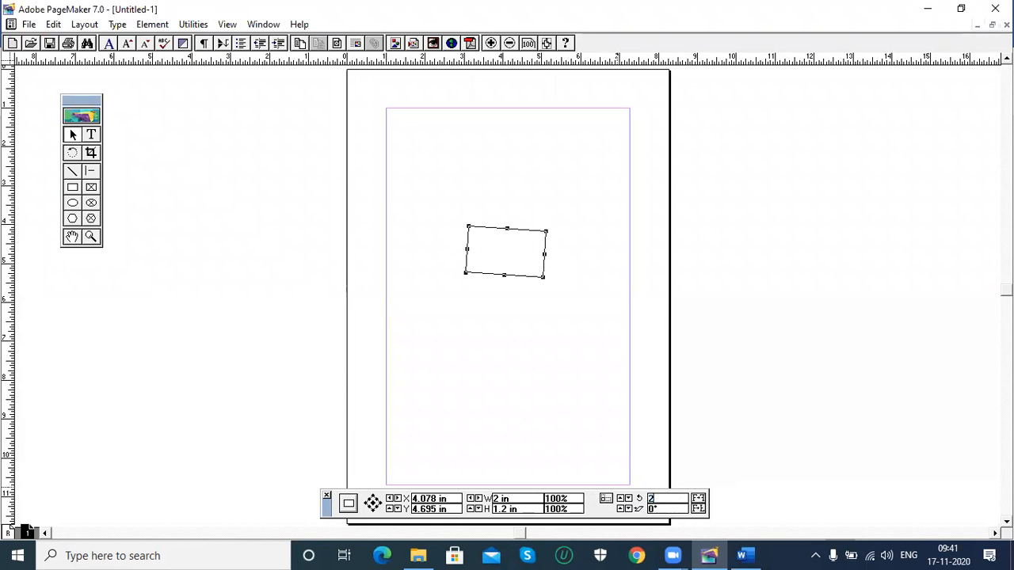
{"action": "key", "text": "Return"}
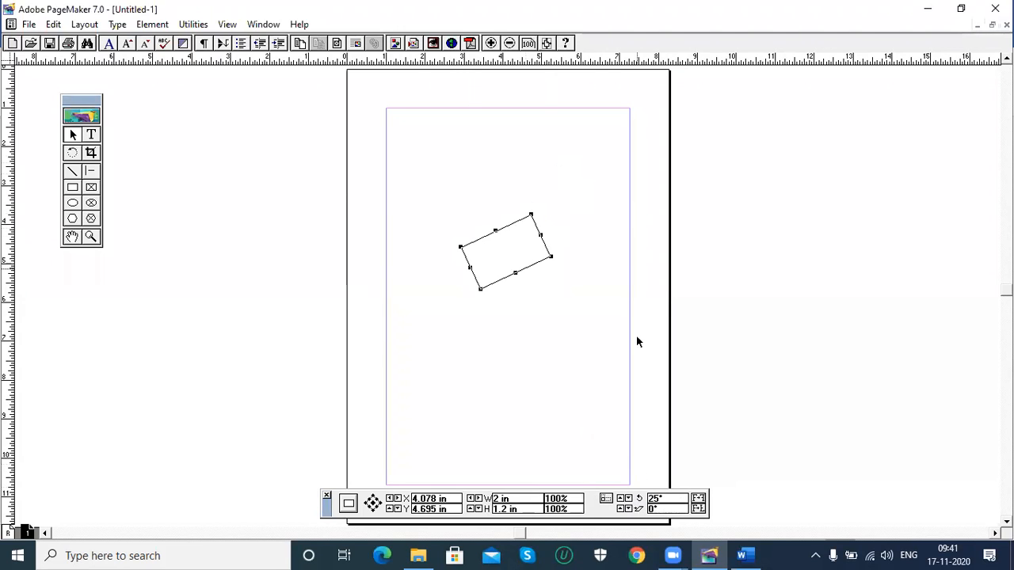
{"action": "double_click", "coordinate": [669, 498]}
{"action": "type", "text": "0"}
{"action": "key", "text": "Return"}
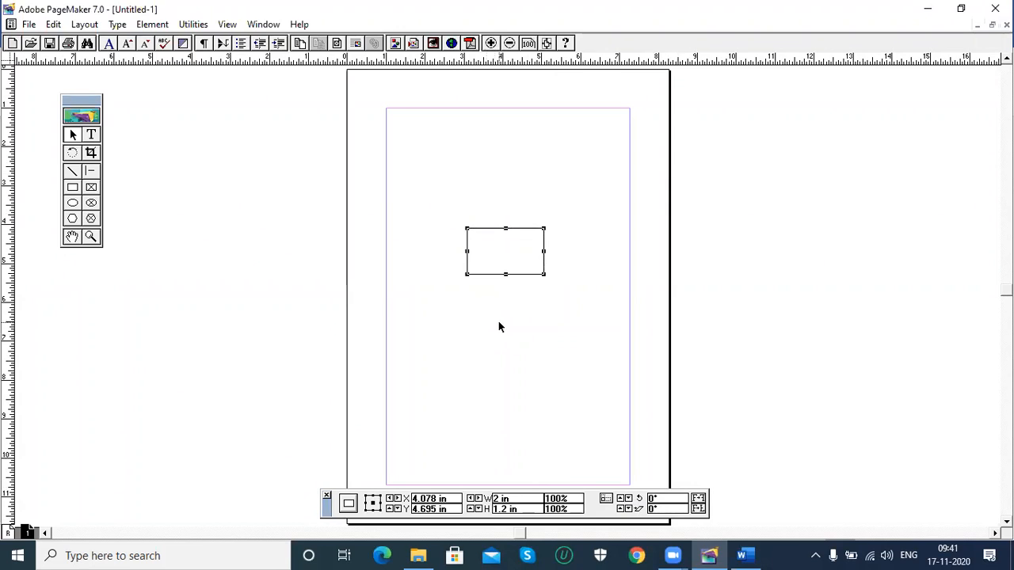
{"action": "left_click", "coordinate": [629, 510]}
{"action": "double_click", "coordinate": [669, 509]}
{"action": "type", "text": "15"}
{"action": "key", "text": "Return"}
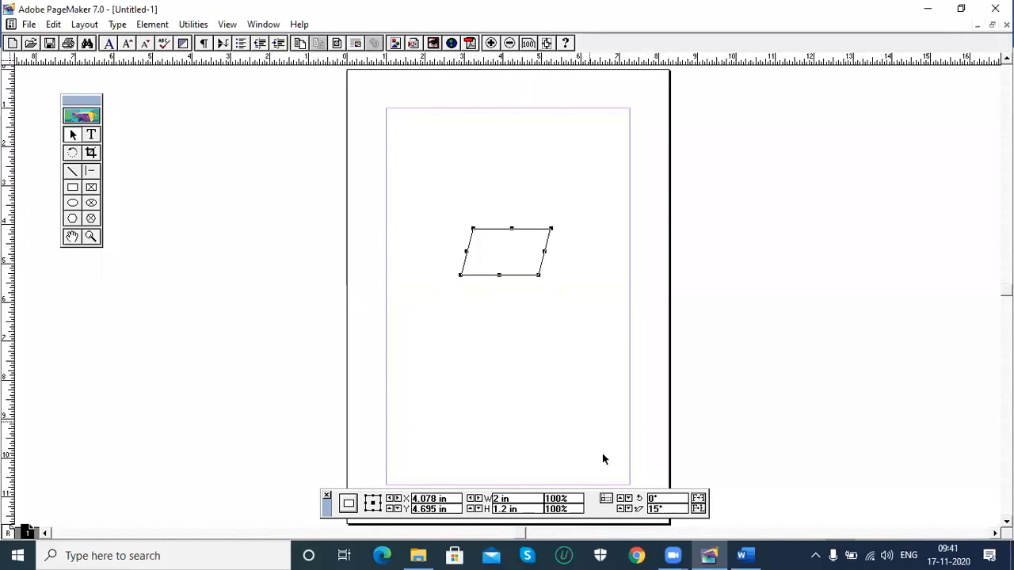
{"action": "double_click", "coordinate": [675, 509]}
{"action": "type", "text": "25"}
{"action": "key", "text": "Return"}
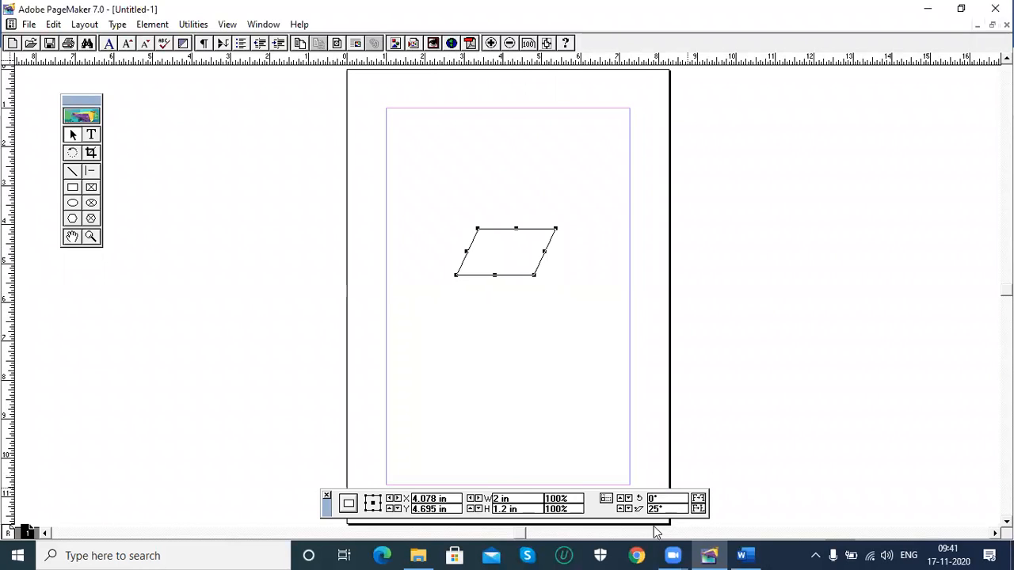
{"action": "left_click_drag", "start_coordinate": [673, 510], "coordinate": [557, 505]}
{"action": "type", "text": "35"}
{"action": "key", "text": "Return"}
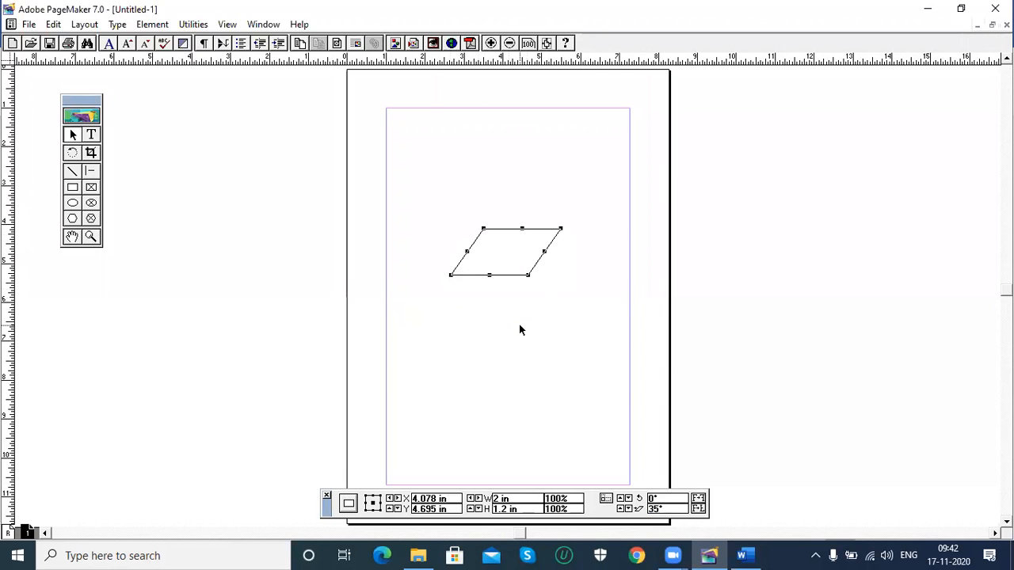
{"action": "double_click", "coordinate": [664, 508]}
{"action": "type", "text": "0"}
{"action": "key", "text": "Return"}
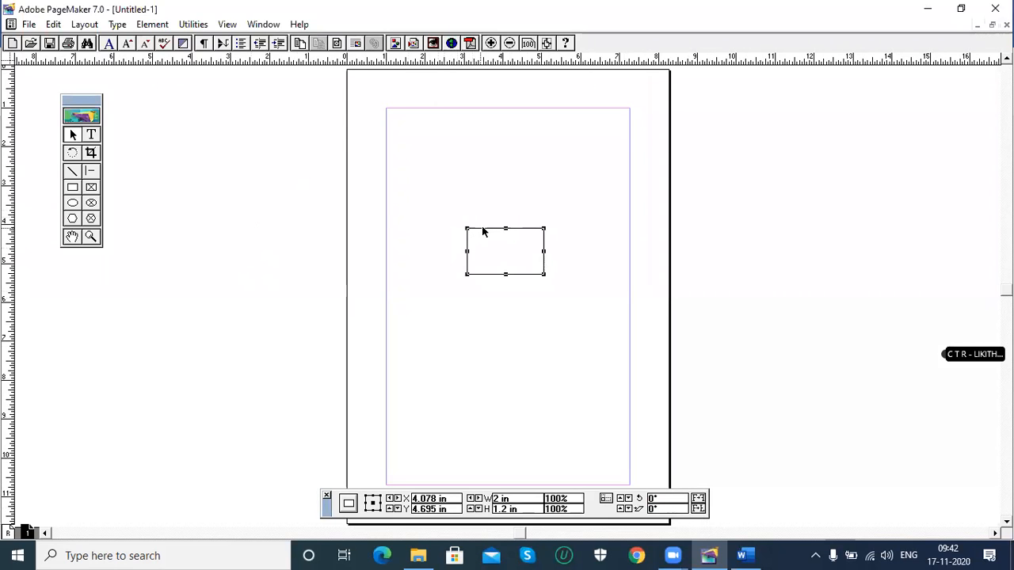
{"action": "left_click_drag", "start_coordinate": [482, 229], "coordinate": [446, 144]}
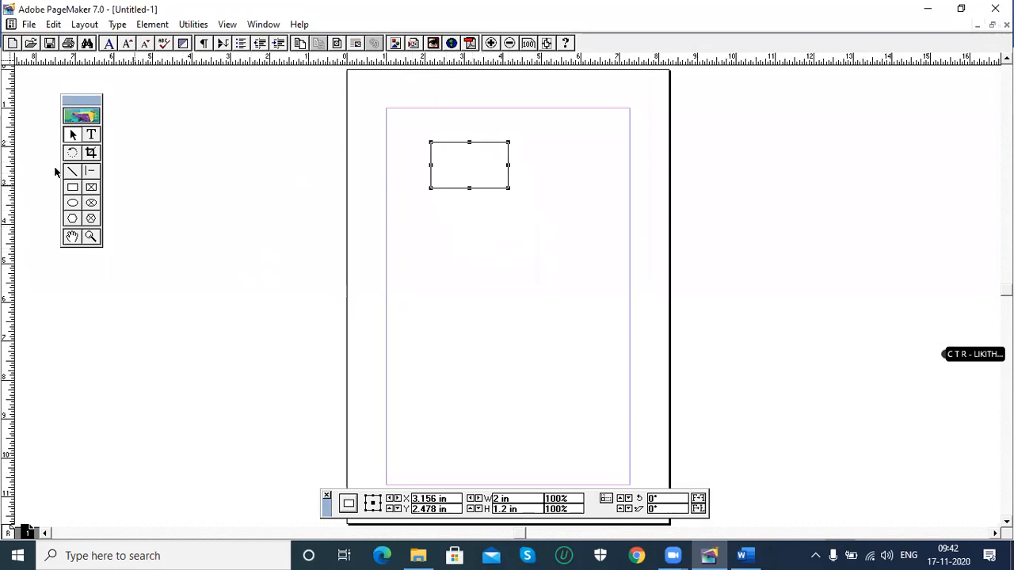
Draw a circle, a hexagon and a horizontal line below the rectangle
{"action": "left_click", "coordinate": [73, 202]}
{"action": "mouse_move", "coordinate": [400, 243]}
{"action": "left_mouse_down"}
{"action": "mouse_move", "coordinate": [523, 346]}
{"action": "mouse_move", "coordinate": [521, 356]}
{"action": "left_mouse_up"}
{"action": "left_click", "coordinate": [72, 219]}
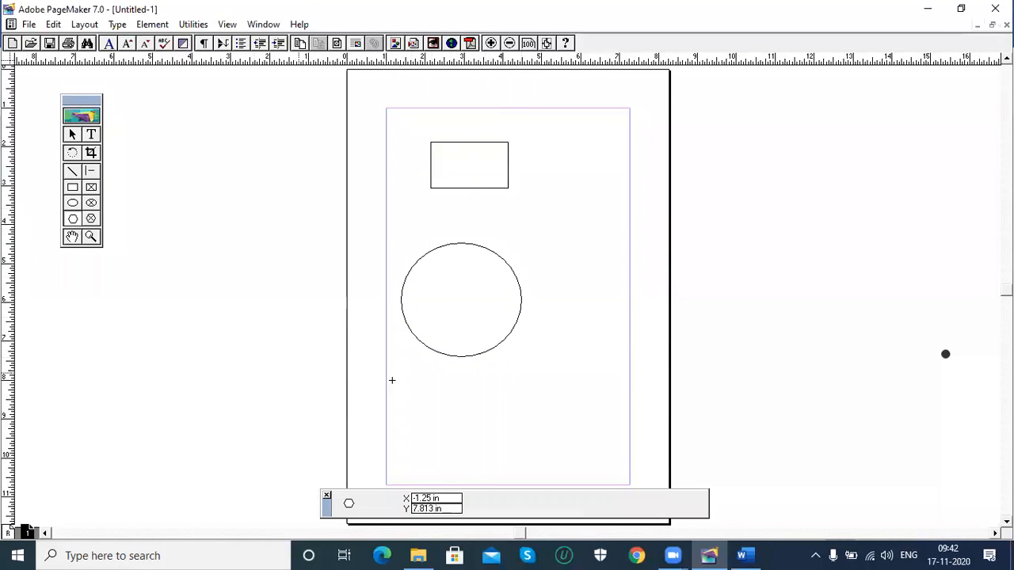
{"action": "left_click_drag", "start_coordinate": [546, 299], "coordinate": [621, 375]}
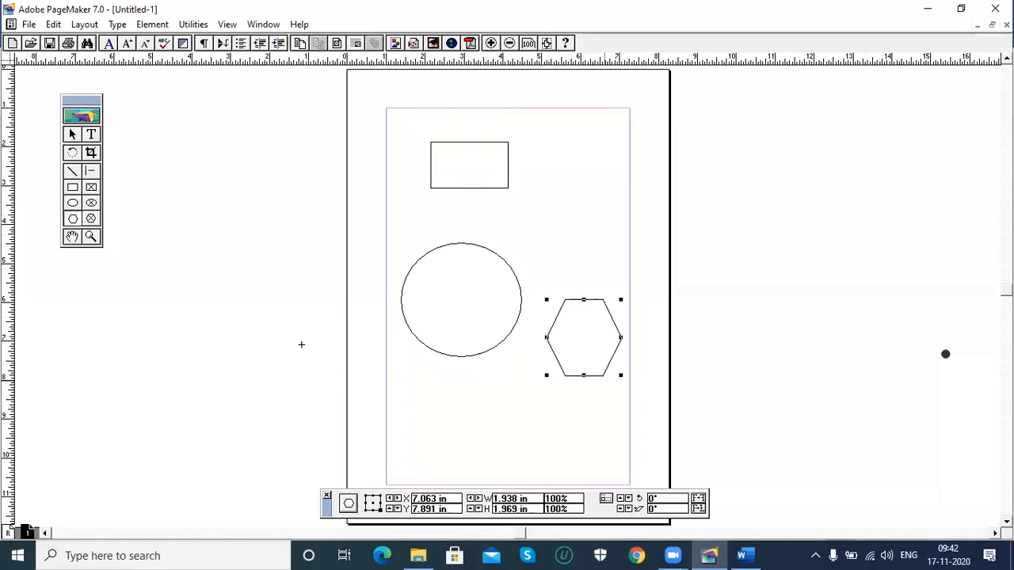
{"action": "left_click", "coordinate": [72, 172]}
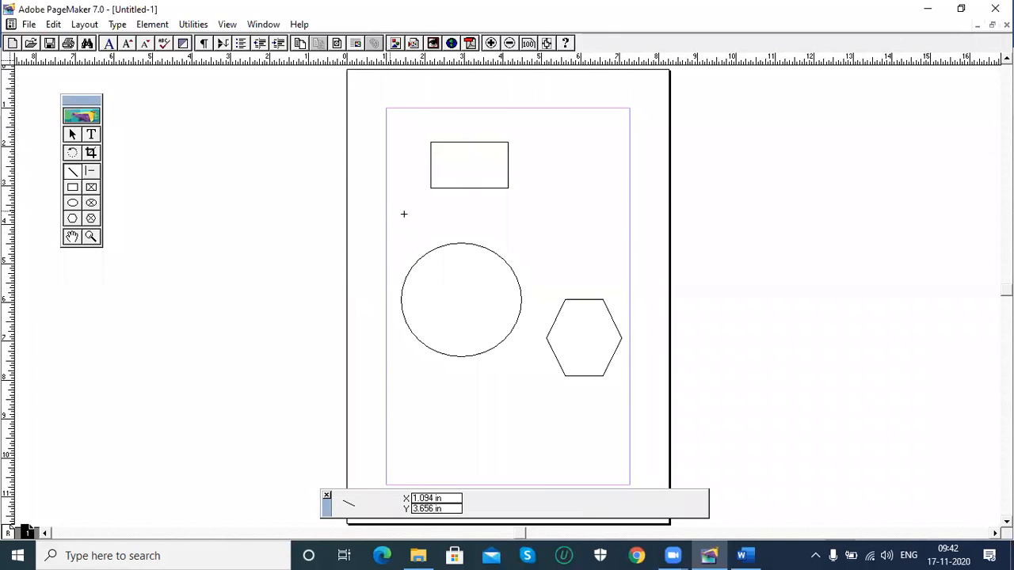
{"action": "mouse_move", "coordinate": [412, 213]}
{"action": "left_mouse_down"}
{"action": "mouse_move", "coordinate": [591, 206]}
{"action": "mouse_move", "coordinate": [593, 247]}
{"action": "mouse_move", "coordinate": [582, 203]}
{"action": "mouse_move", "coordinate": [514, 203]}
{"action": "mouse_move", "coordinate": [562, 206]}
{"action": "mouse_move", "coordinate": [528, 213]}
{"action": "mouse_move", "coordinate": [571, 223]}
{"action": "left_mouse_up"}
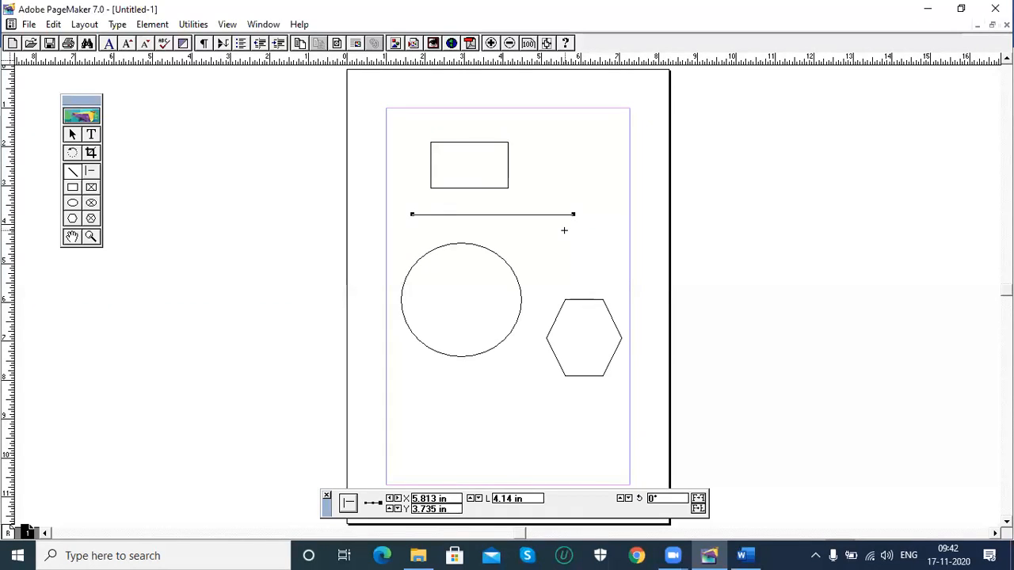
Draw a shift-constrained square and a stretched ellipse off the left side of the page
{"action": "left_click", "coordinate": [72, 188]}
{"action": "left_click_drag", "start_coordinate": [183, 147], "coordinate": [266, 370]}
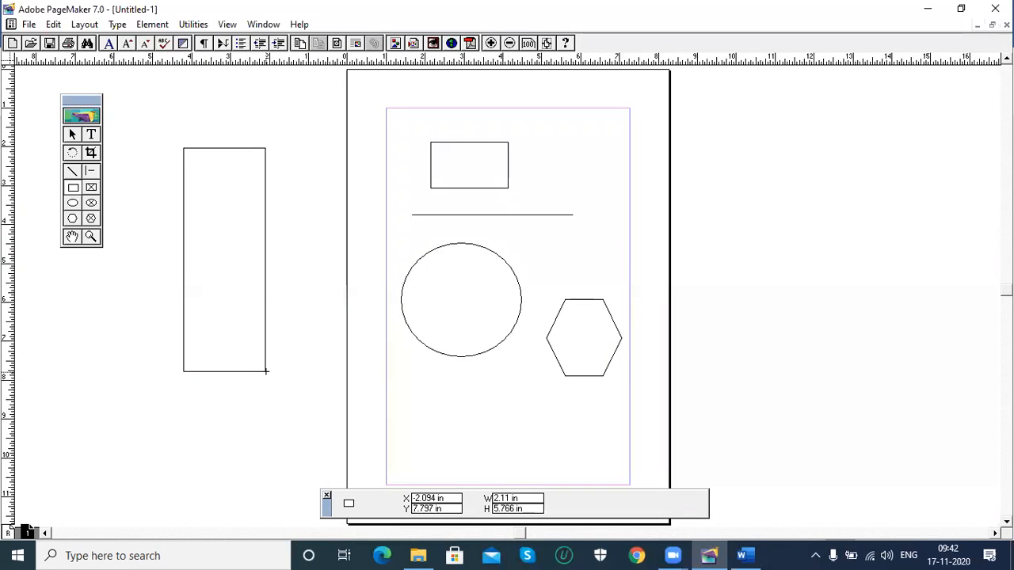
{"action": "mouse_move", "coordinate": [266, 370]}
{"action": "left_mouse_down"}
{"action": "mouse_move", "coordinate": [211, 255]}
{"action": "mouse_move", "coordinate": [285, 359]}
{"action": "mouse_move", "coordinate": [204, 285]}
{"action": "mouse_move", "coordinate": [332, 396]}
{"action": "mouse_move", "coordinate": [267, 343]}
{"action": "mouse_move", "coordinate": [319, 385]}
{"action": "mouse_move", "coordinate": [300, 372]}
{"action": "left_mouse_up"}
{"action": "key", "text": "shift"}
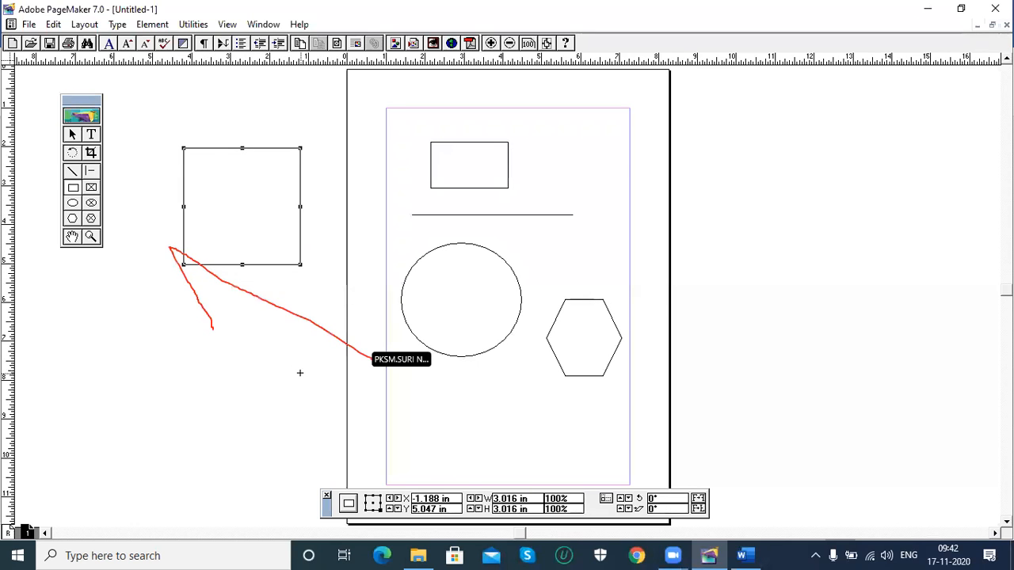
{"action": "left_click", "coordinate": [72, 204]}
{"action": "left_click_drag", "start_coordinate": [134, 291], "coordinate": [187, 463]}
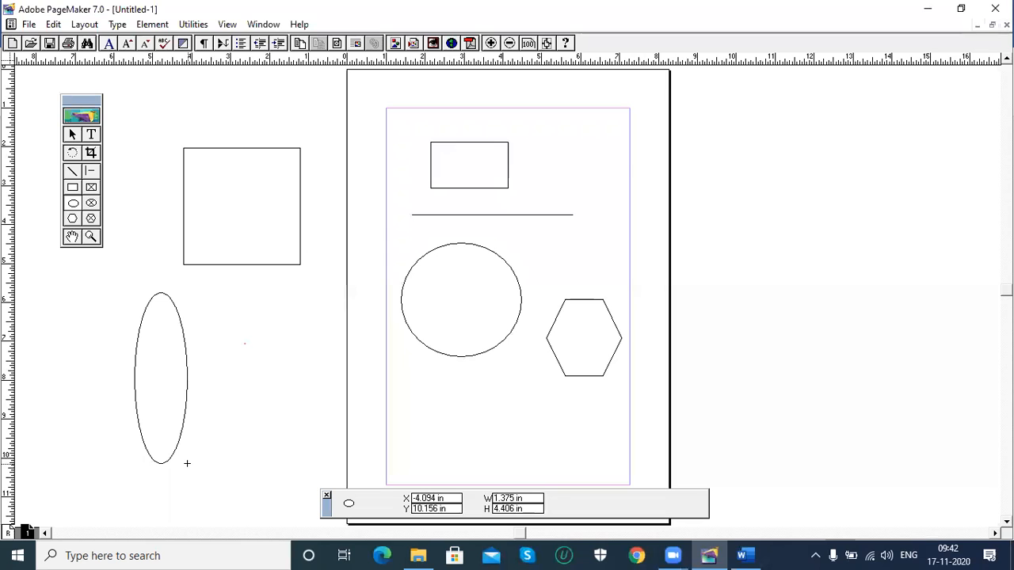
{"action": "mouse_move", "coordinate": [187, 464]}
{"action": "left_mouse_down"}
{"action": "mouse_move", "coordinate": [242, 520]}
{"action": "mouse_move", "coordinate": [261, 515]}
{"action": "mouse_move", "coordinate": [216, 280]}
{"action": "mouse_move", "coordinate": [398, 433]}
{"action": "left_mouse_up"}
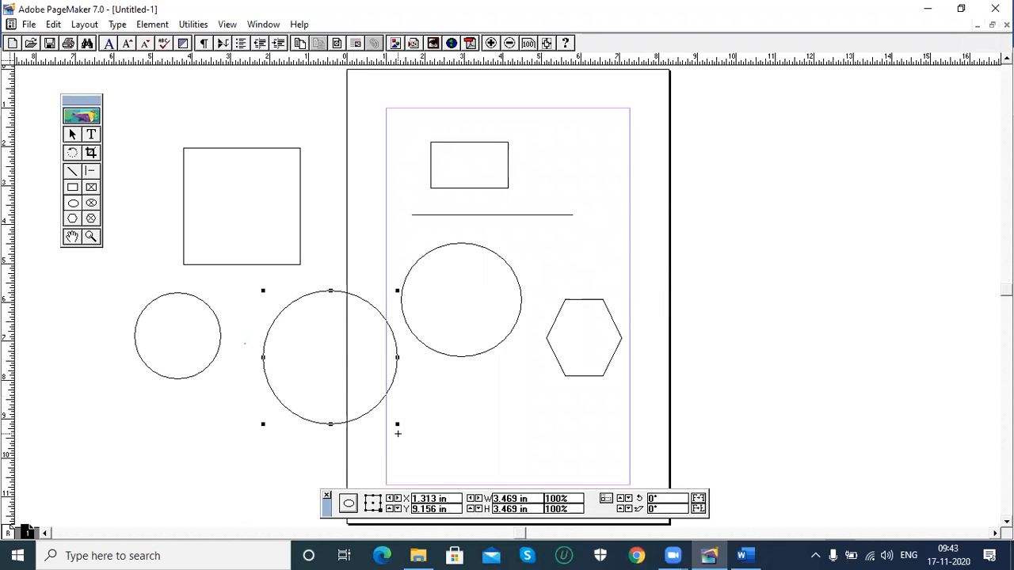
Add a hexagon at the line's right end, then select the shapes to inspect their values
{"action": "left_click", "coordinate": [72, 218]}
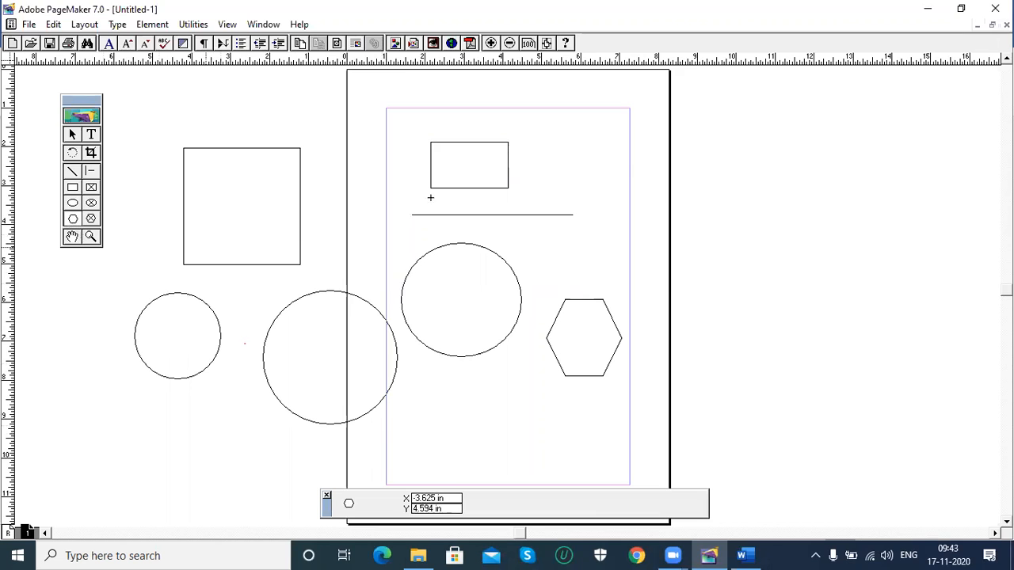
{"action": "left_click_drag", "start_coordinate": [573, 179], "coordinate": [649, 283]}
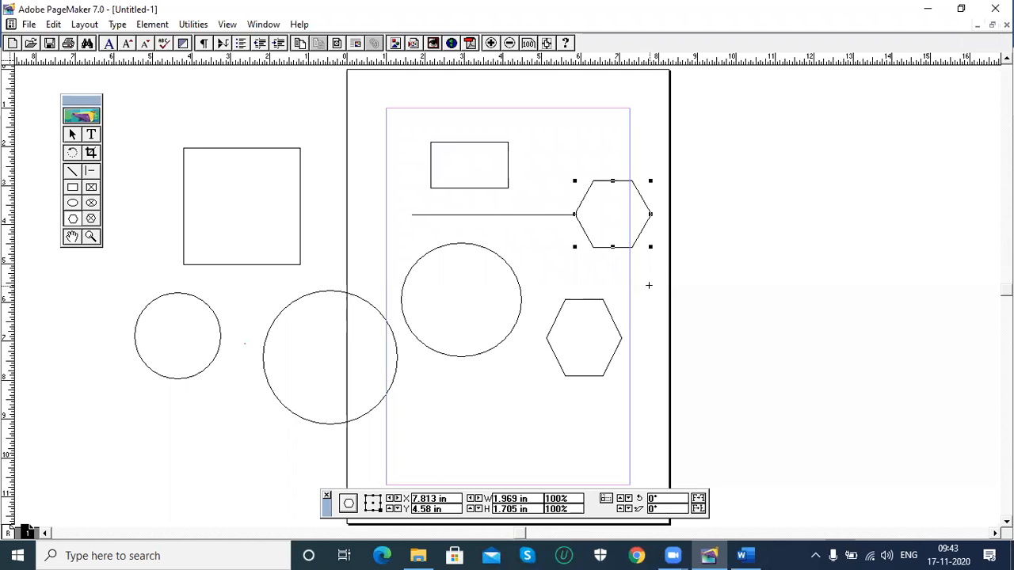
{"action": "left_click", "coordinate": [73, 136]}
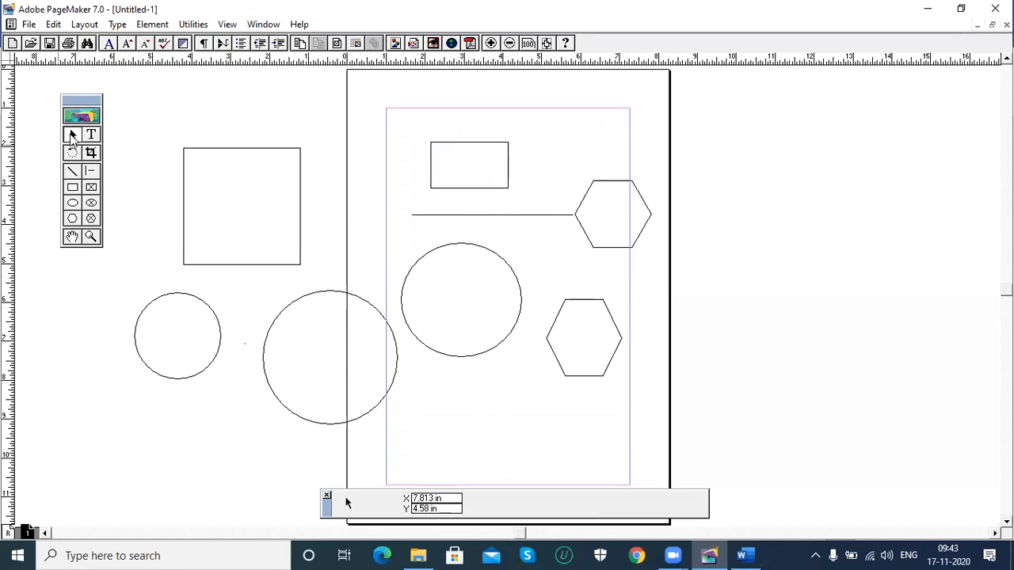
{"action": "left_click", "coordinate": [594, 248]}
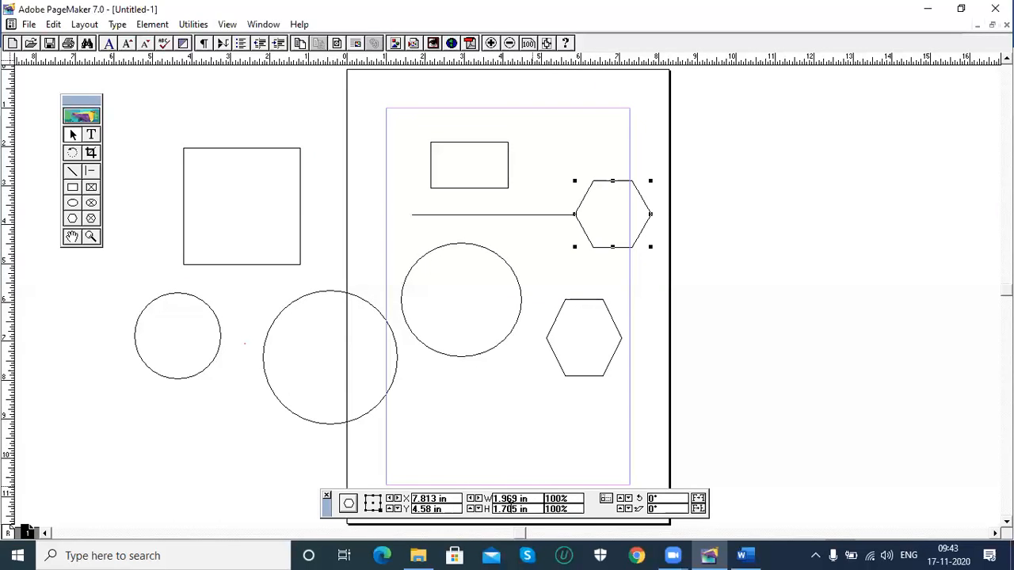
{"action": "left_click", "coordinate": [372, 503]}
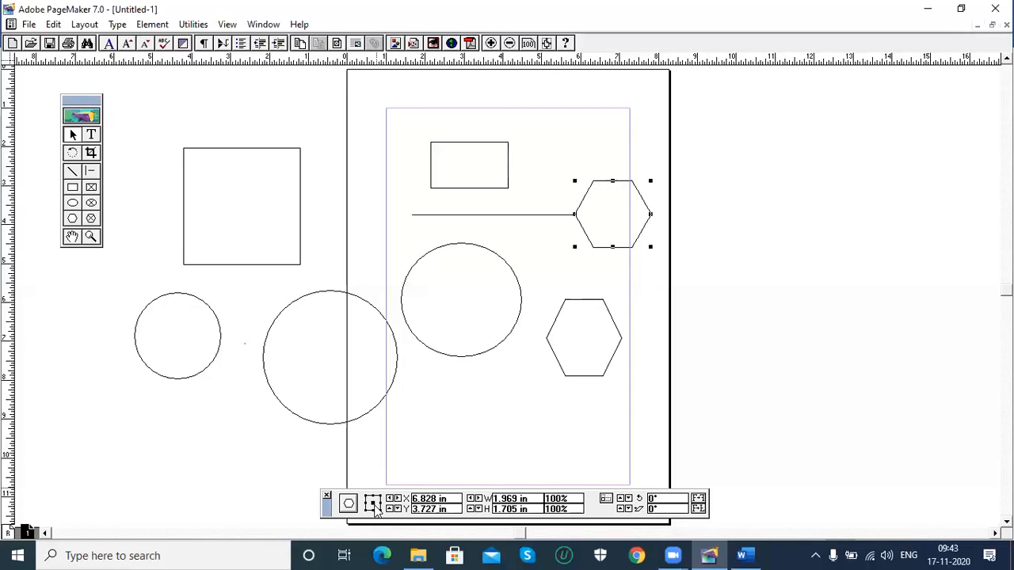
{"action": "left_click", "coordinate": [493, 255]}
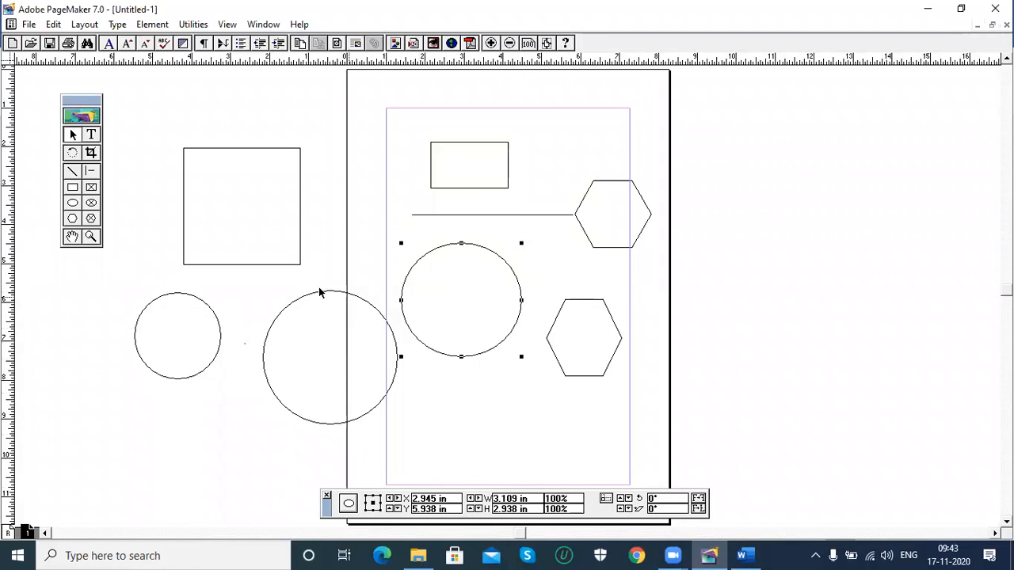
{"action": "left_click", "coordinate": [254, 265]}
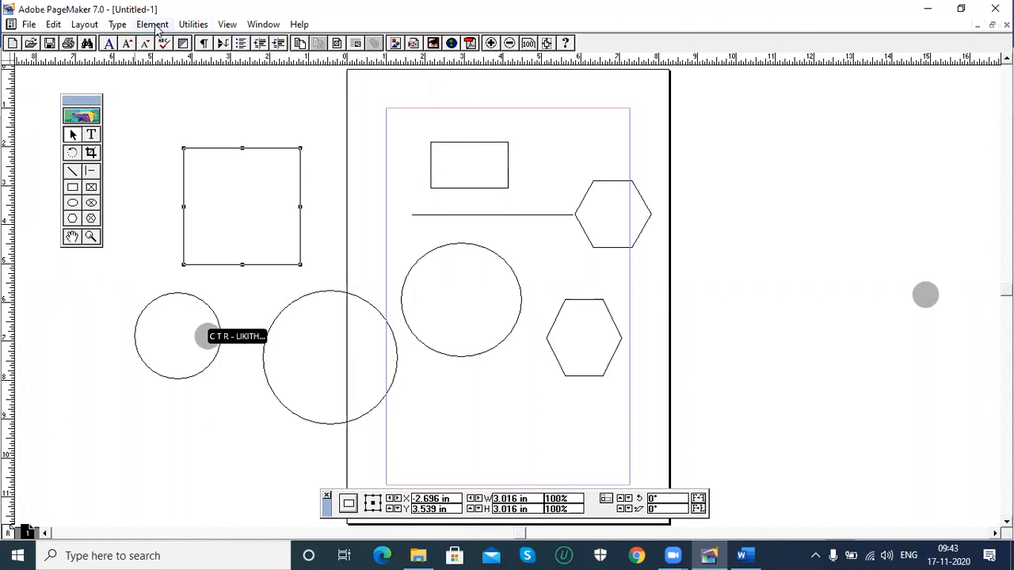
Delete every shape and draw a new rectangle in the upper page
{"action": "key", "text": "ctrl+a"}
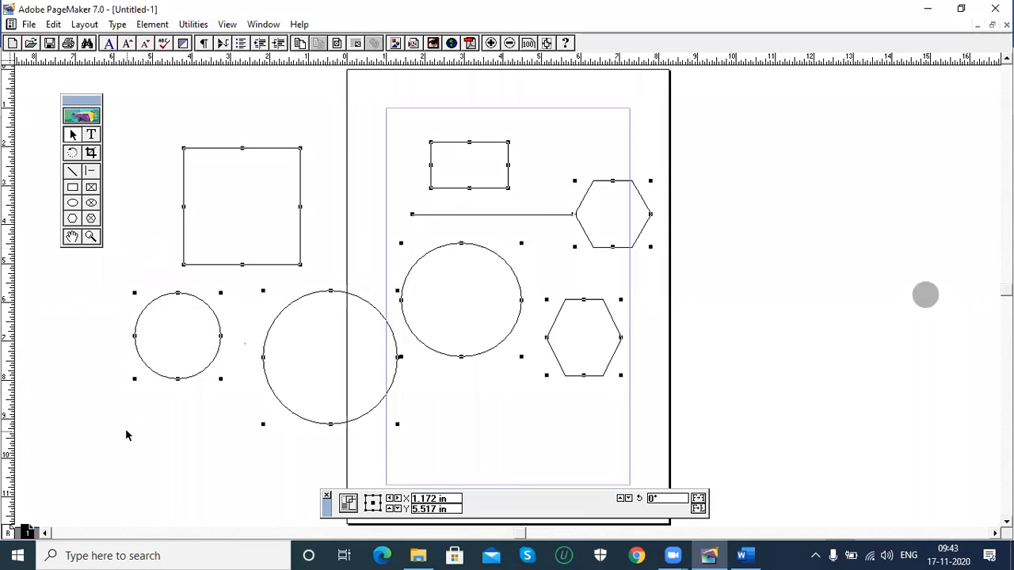
{"action": "key", "text": "Delete"}
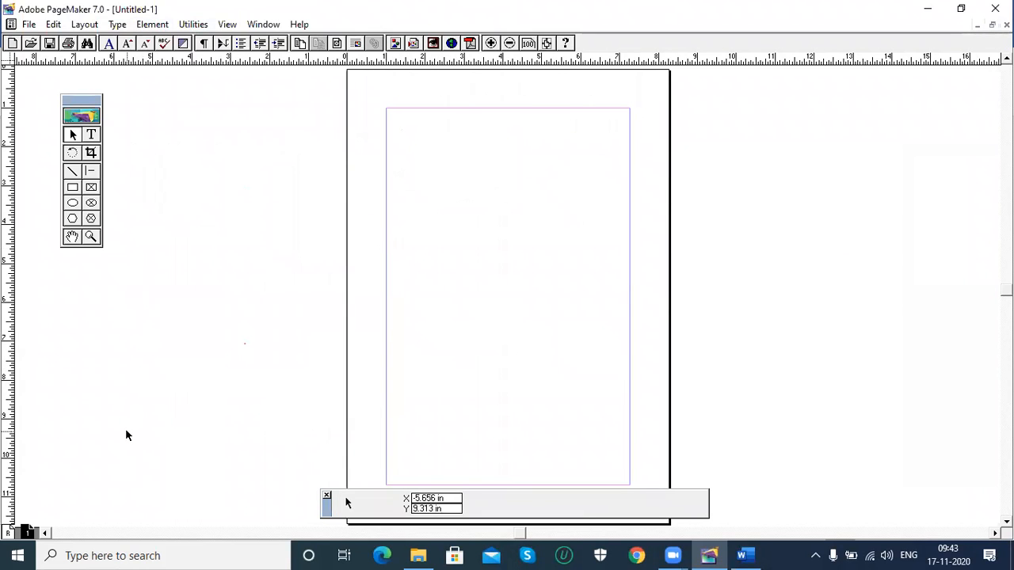
{"action": "left_click", "coordinate": [72, 190]}
{"action": "left_click_drag", "start_coordinate": [410, 199], "coordinate": [587, 267]}
{"action": "left_click", "coordinate": [73, 135]}
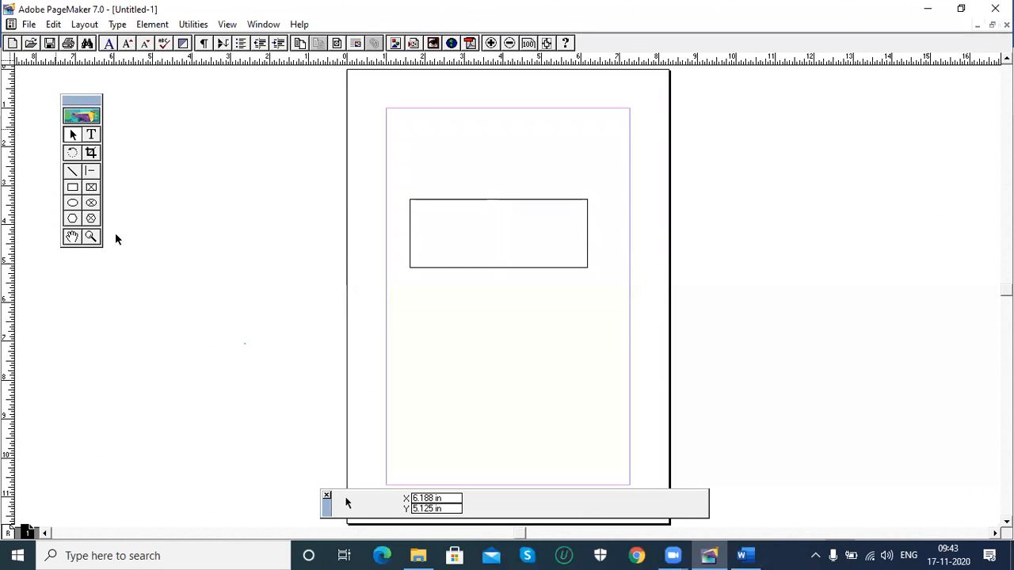
{"action": "left_click", "coordinate": [484, 267]}
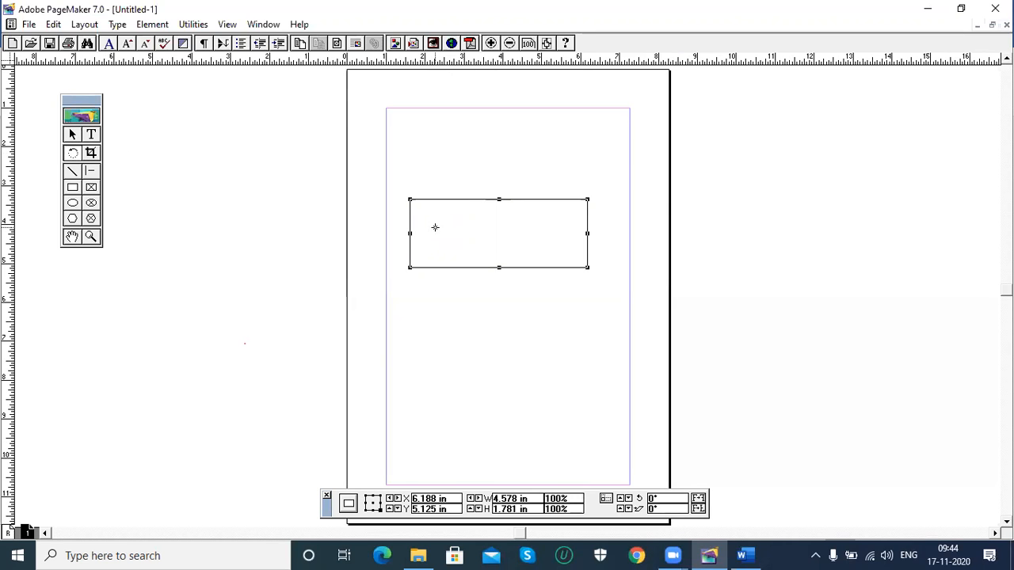
Rotate the rectangle through several angles to about -173°, then delete it
{"action": "left_click_drag", "start_coordinate": [436, 227], "coordinate": [475, 293]}
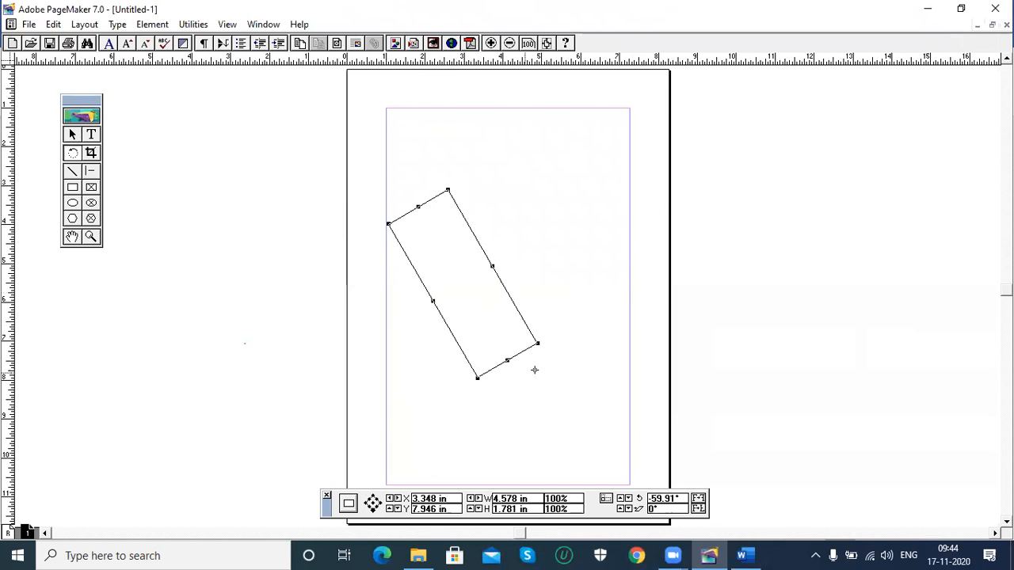
{"action": "left_click_drag", "start_coordinate": [538, 341], "coordinate": [568, 369]}
{"action": "left_click_drag", "start_coordinate": [509, 308], "coordinate": [559, 329]}
{"action": "left_click_drag", "start_coordinate": [568, 223], "coordinate": [602, 265]}
{"action": "left_click_drag", "start_coordinate": [473, 238], "coordinate": [516, 289]}
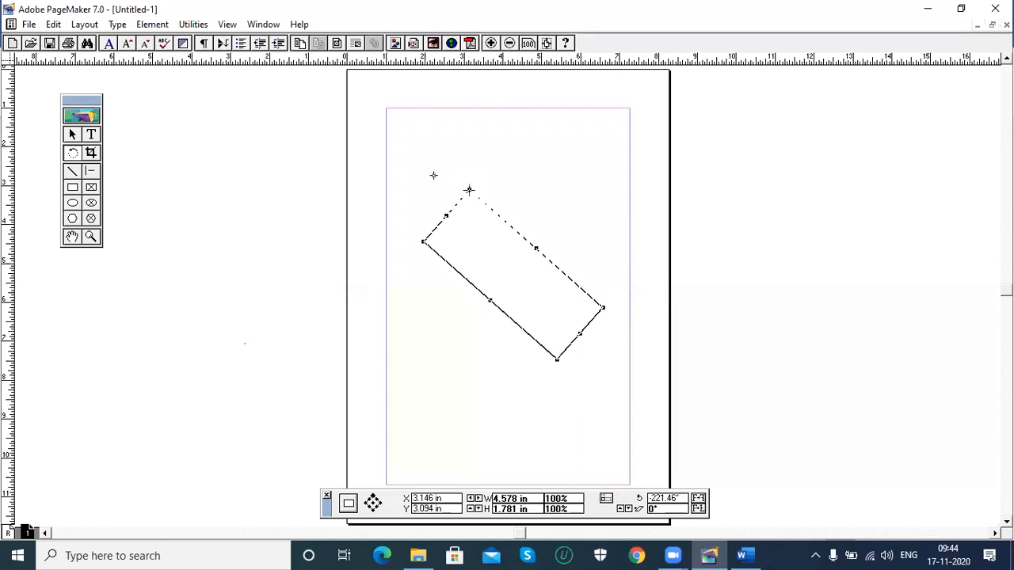
{"action": "left_click_drag", "start_coordinate": [469, 191], "coordinate": [492, 145]}
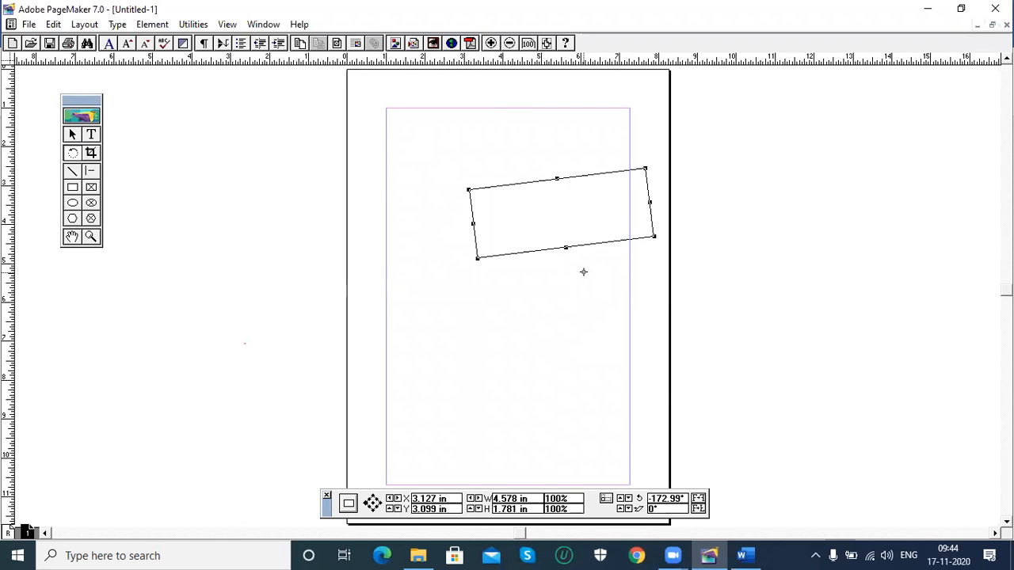
{"action": "key", "text": "Delete"}
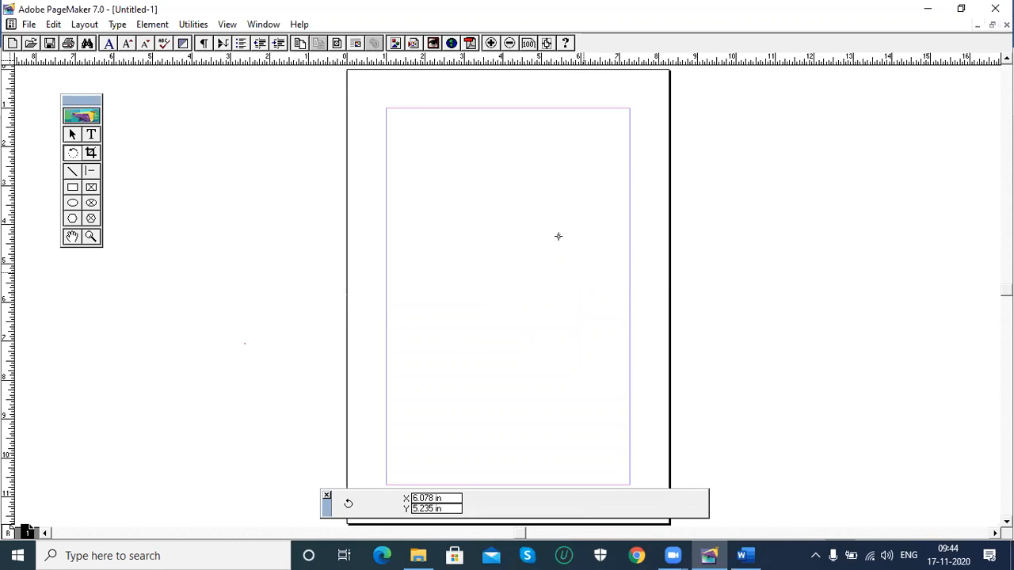
Draw a horizontal line across the page and select it
{"action": "left_click", "coordinate": [72, 171]}
{"action": "mouse_move", "coordinate": [424, 264]}
{"action": "left_mouse_down"}
{"action": "mouse_move", "coordinate": [521, 267]}
{"action": "mouse_move", "coordinate": [557, 314]}
{"action": "mouse_move", "coordinate": [531, 288]}
{"action": "mouse_move", "coordinate": [522, 168]}
{"action": "mouse_move", "coordinate": [470, 340]}
{"action": "mouse_move", "coordinate": [552, 211]}
{"action": "mouse_move", "coordinate": [430, 174]}
{"action": "mouse_move", "coordinate": [464, 345]}
{"action": "mouse_move", "coordinate": [509, 190]}
{"action": "mouse_move", "coordinate": [518, 238]}
{"action": "mouse_move", "coordinate": [589, 264]}
{"action": "mouse_move", "coordinate": [549, 185]}
{"action": "mouse_move", "coordinate": [487, 195]}
{"action": "mouse_move", "coordinate": [436, 167]}
{"action": "mouse_move", "coordinate": [502, 186]}
{"action": "mouse_move", "coordinate": [519, 235]}
{"action": "mouse_move", "coordinate": [547, 238]}
{"action": "left_mouse_up"}
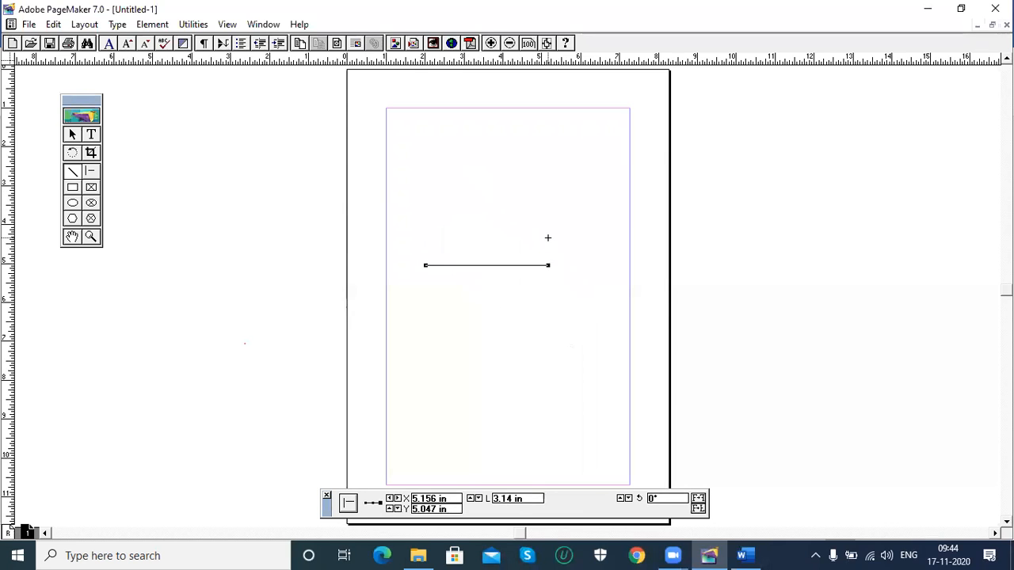
{"action": "left_click", "coordinate": [73, 135]}
{"action": "left_click", "coordinate": [456, 276]}
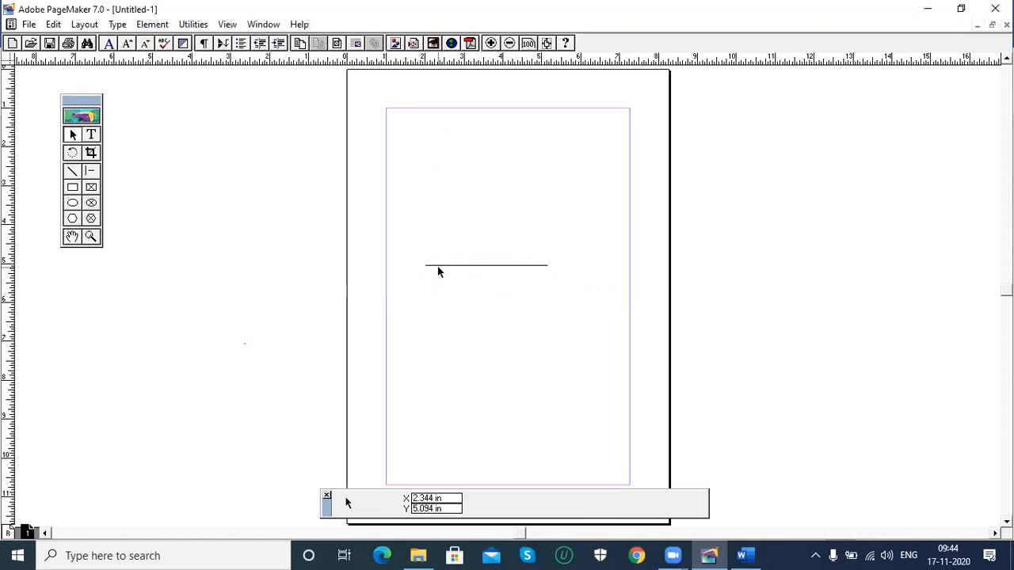
{"action": "left_click_drag", "start_coordinate": [477, 229], "coordinate": [595, 348]}
{"action": "left_click_drag", "start_coordinate": [414, 240], "coordinate": [610, 352]}
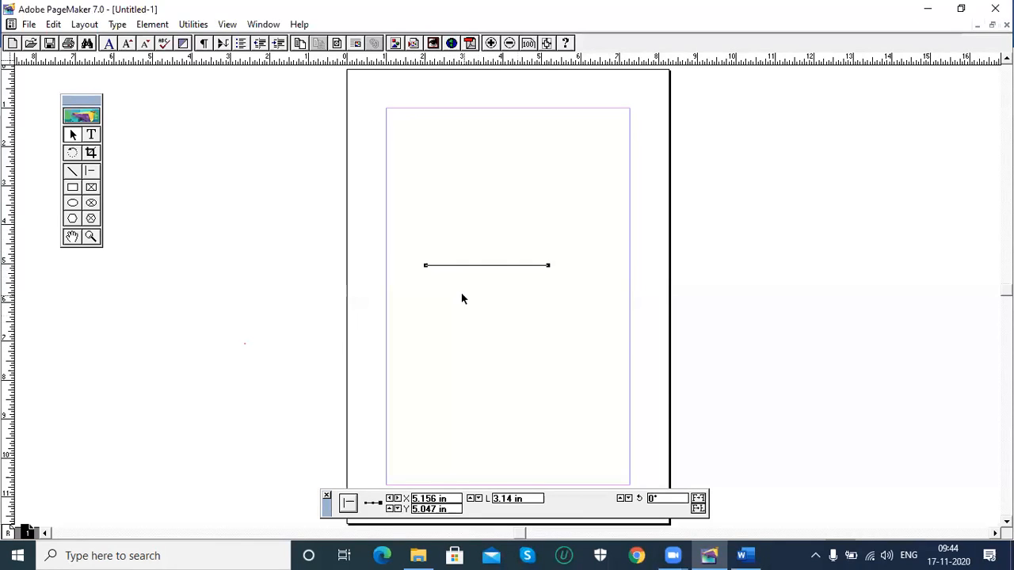
{"action": "left_click", "coordinate": [471, 269]}
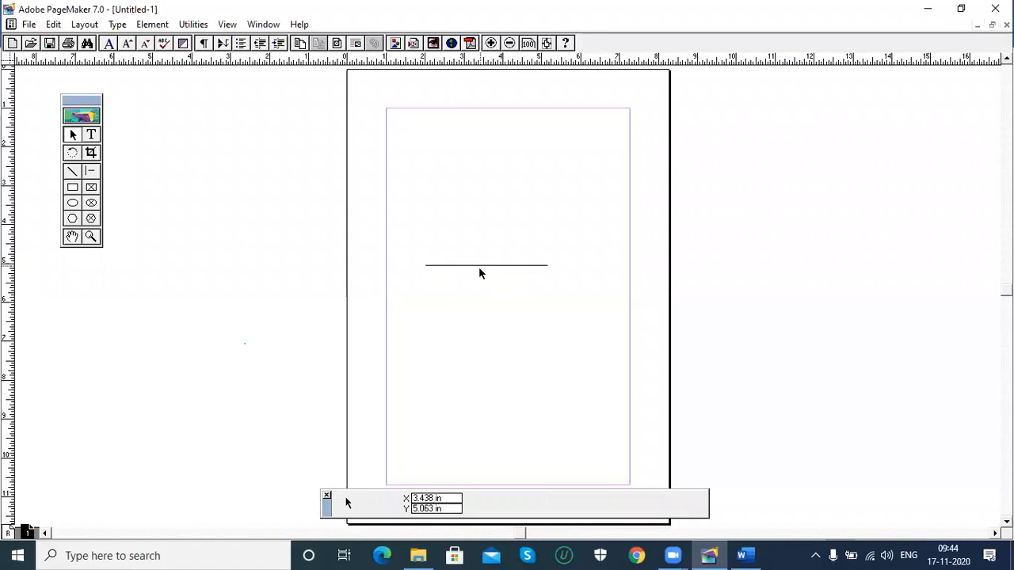
{"action": "left_click", "coordinate": [483, 266]}
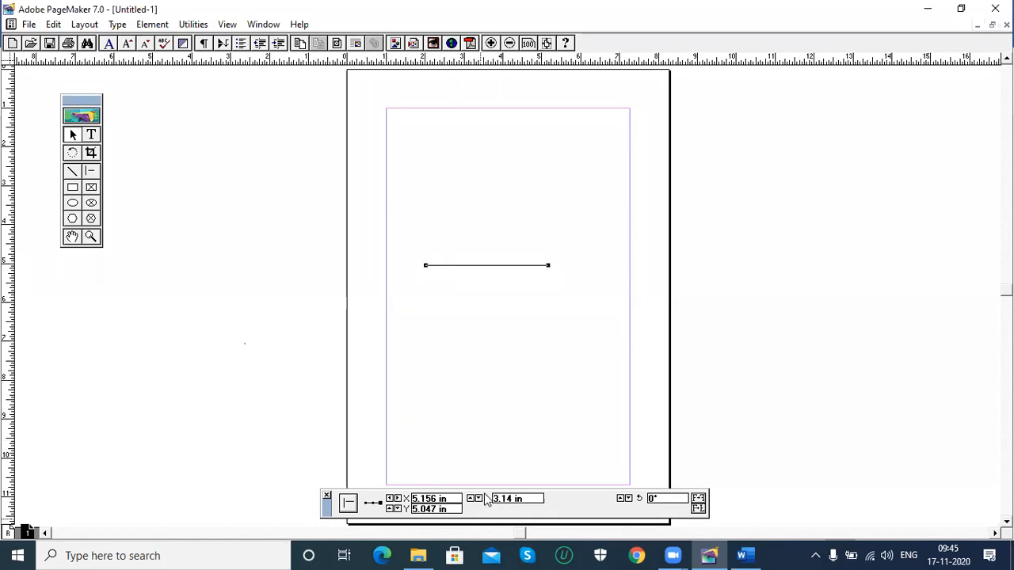
Set the line length to 4 in, move it up and delete it; draw a rectangle near the top
{"action": "left_click_drag", "start_coordinate": [529, 505], "coordinate": [433, 499]}
{"action": "type", "text": "4"}
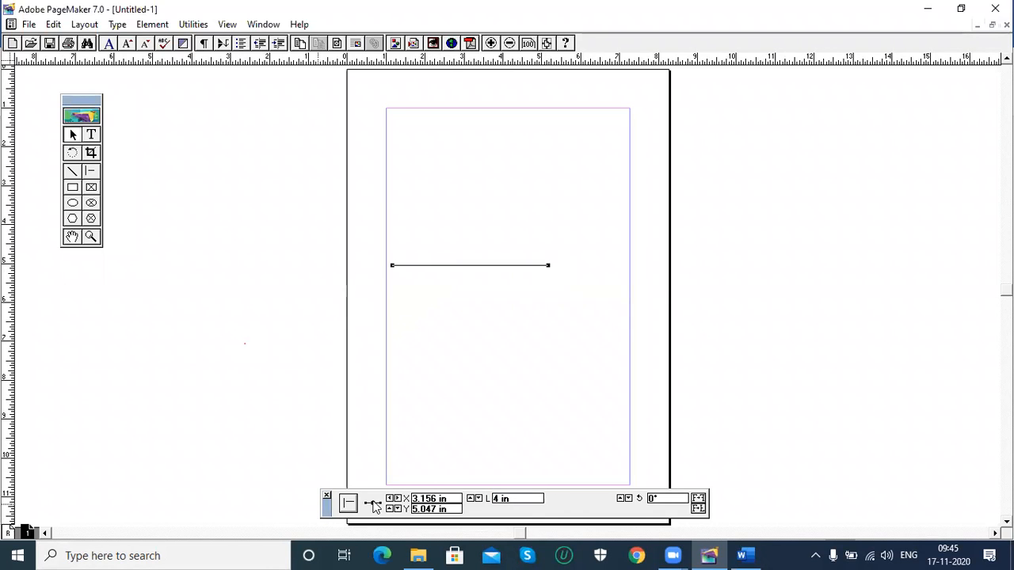
{"action": "left_click_drag", "start_coordinate": [488, 269], "coordinate": [533, 217]}
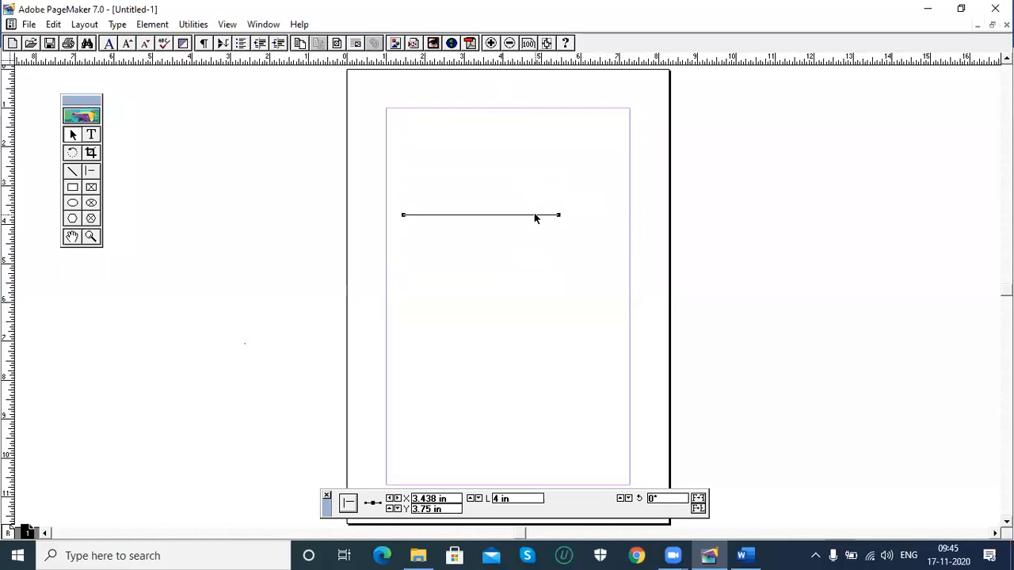
{"action": "key", "text": "Delete"}
{"action": "left_click", "coordinate": [72, 187]}
{"action": "mouse_move", "coordinate": [410, 159]}
{"action": "left_mouse_down"}
{"action": "mouse_move", "coordinate": [504, 195]}
{"action": "mouse_move", "coordinate": [552, 229]}
{"action": "left_mouse_up"}
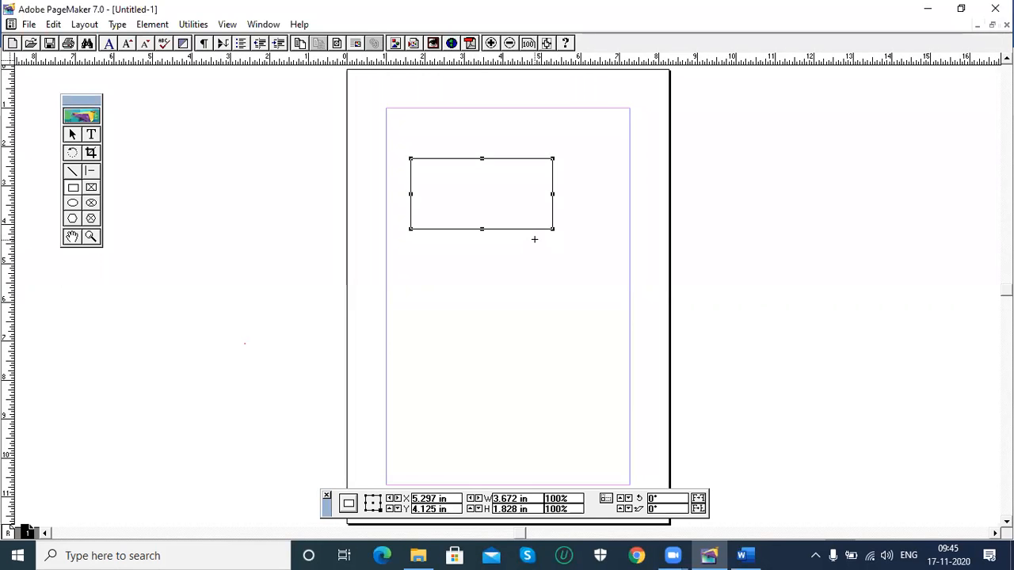
Delete the rectangle and draw a new one in the upper page
{"action": "left_click", "coordinate": [74, 136]}
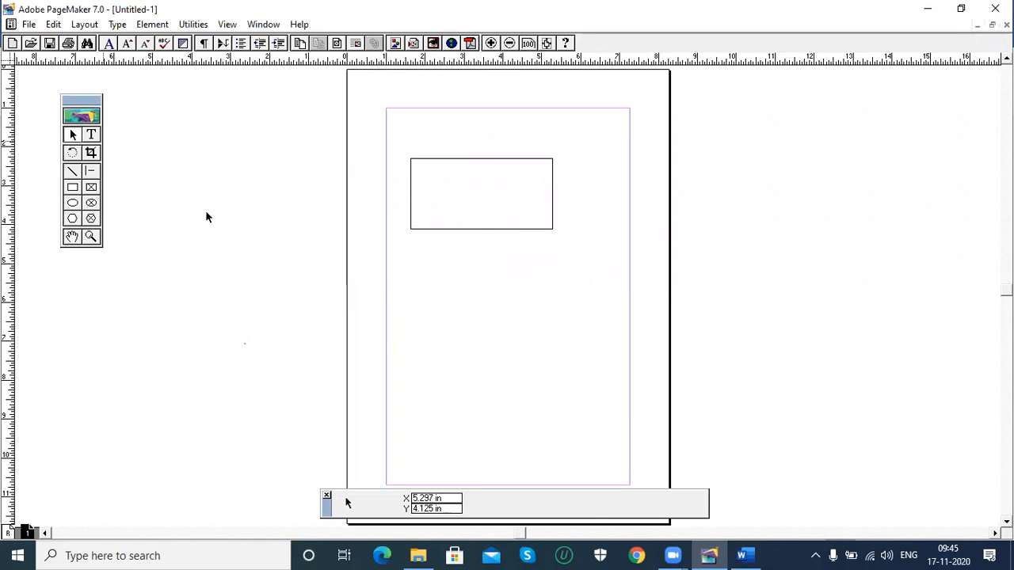
{"action": "left_click", "coordinate": [465, 230]}
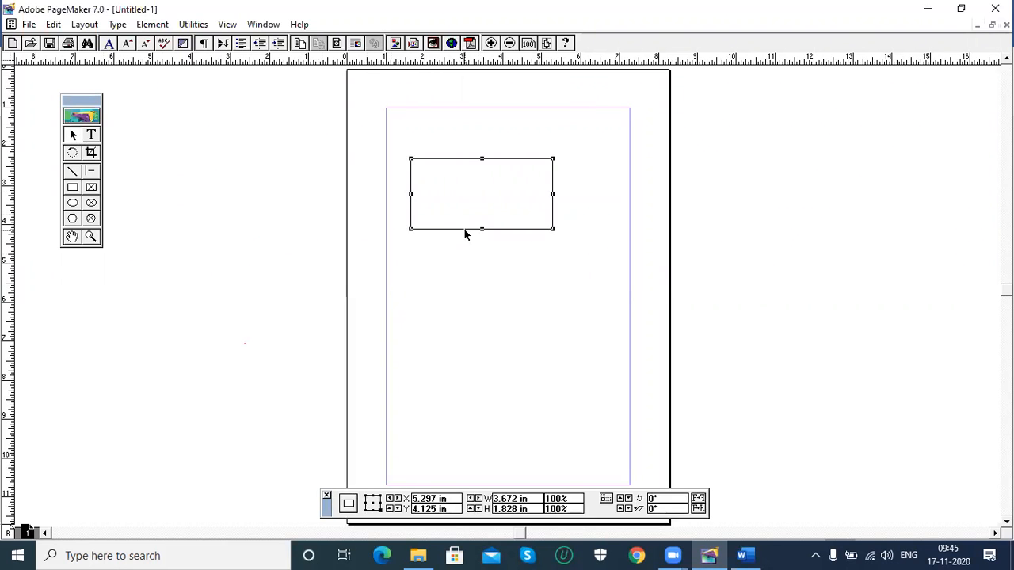
{"action": "key", "text": "Delete"}
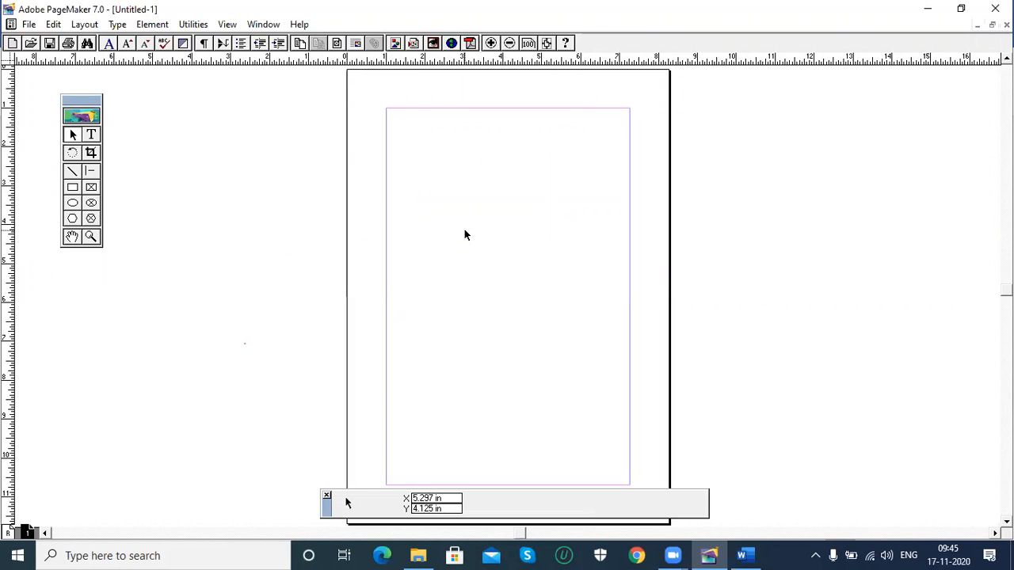
{"action": "left_click", "coordinate": [72, 189]}
{"action": "left_click_drag", "start_coordinate": [430, 175], "coordinate": [563, 260]}
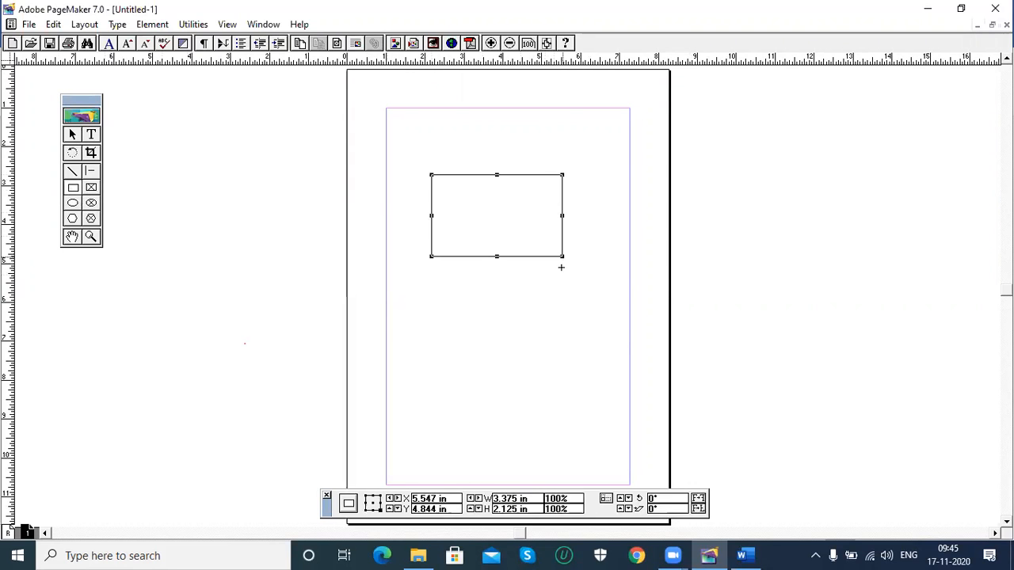
Measure the 3.375 by 2.125 in rectangle from its centre and move it higher
{"action": "left_click", "coordinate": [72, 135]}
{"action": "left_click", "coordinate": [369, 473]}
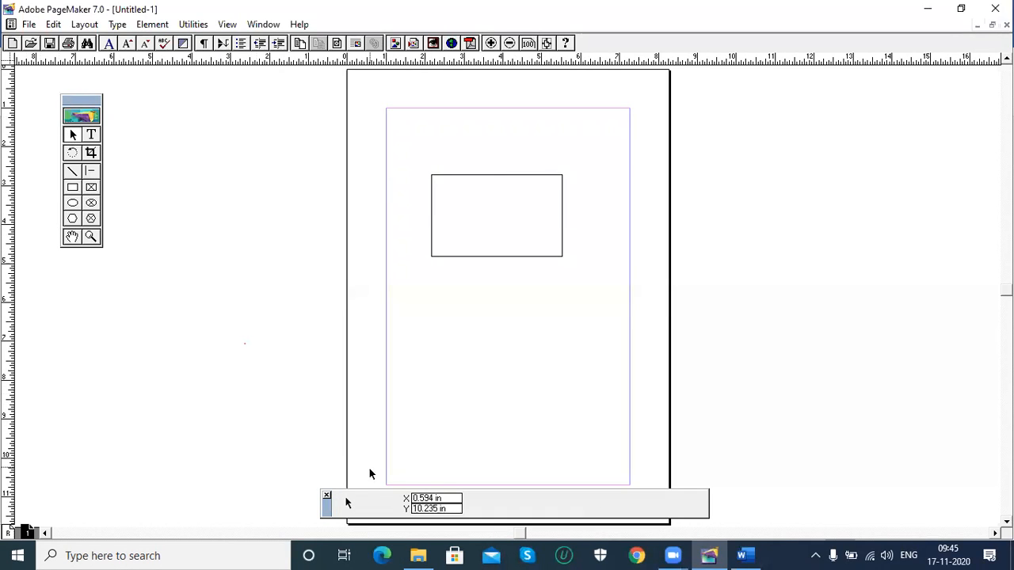
{"action": "left_click", "coordinate": [496, 256]}
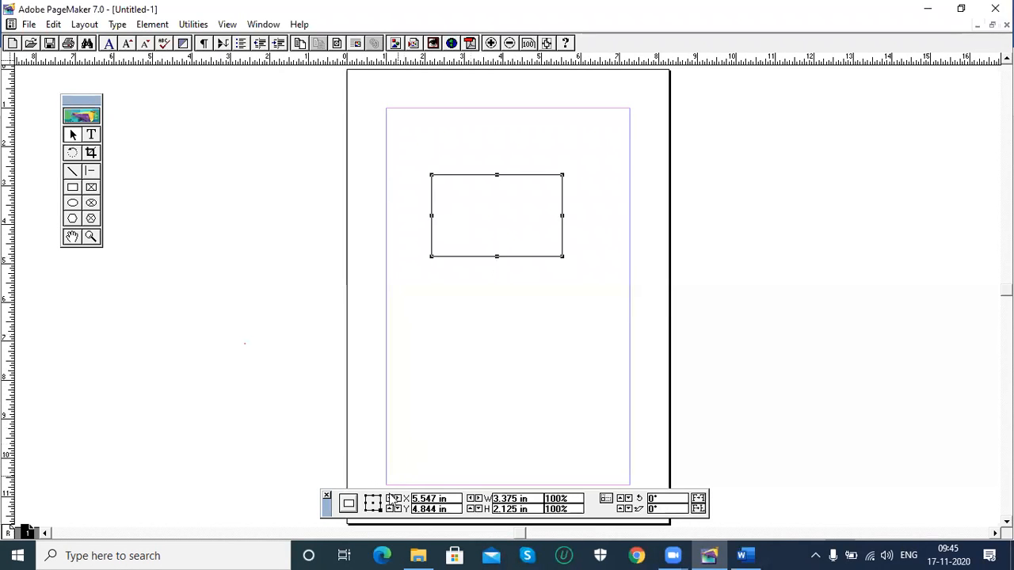
{"action": "left_click", "coordinate": [373, 503]}
{"action": "left_click_drag", "start_coordinate": [463, 258], "coordinate": [472, 224]}
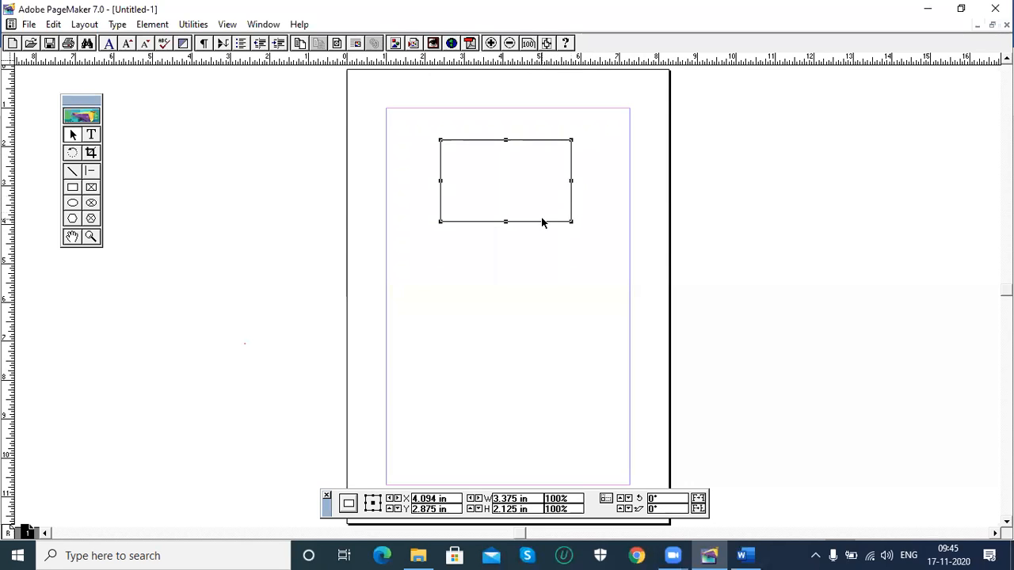
{"action": "double_click", "coordinate": [71, 190]}
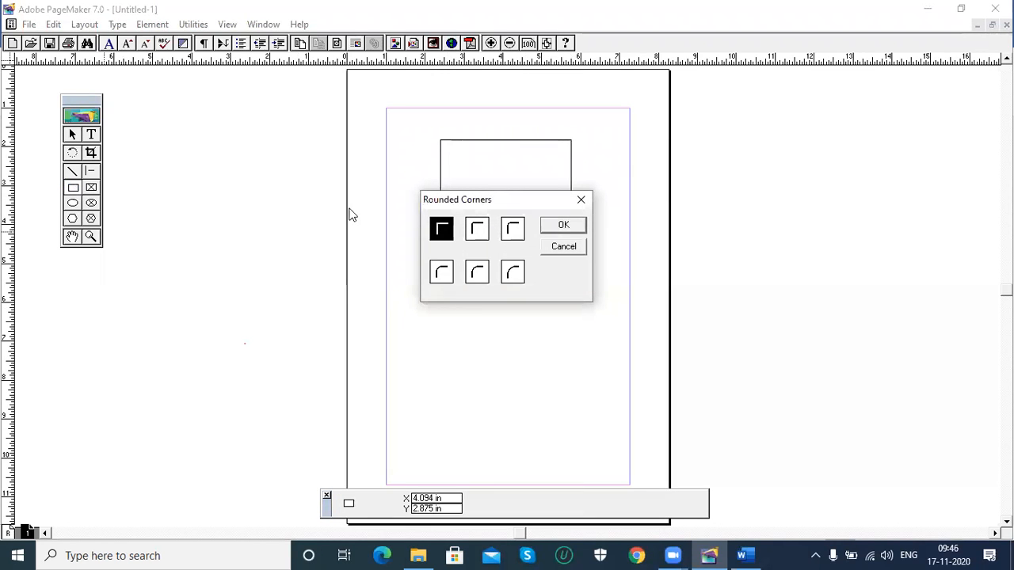
Choose the most rounded corner style and draw a rounded rectangle below the first one
{"action": "left_click_drag", "start_coordinate": [469, 200], "coordinate": [355, 241]}
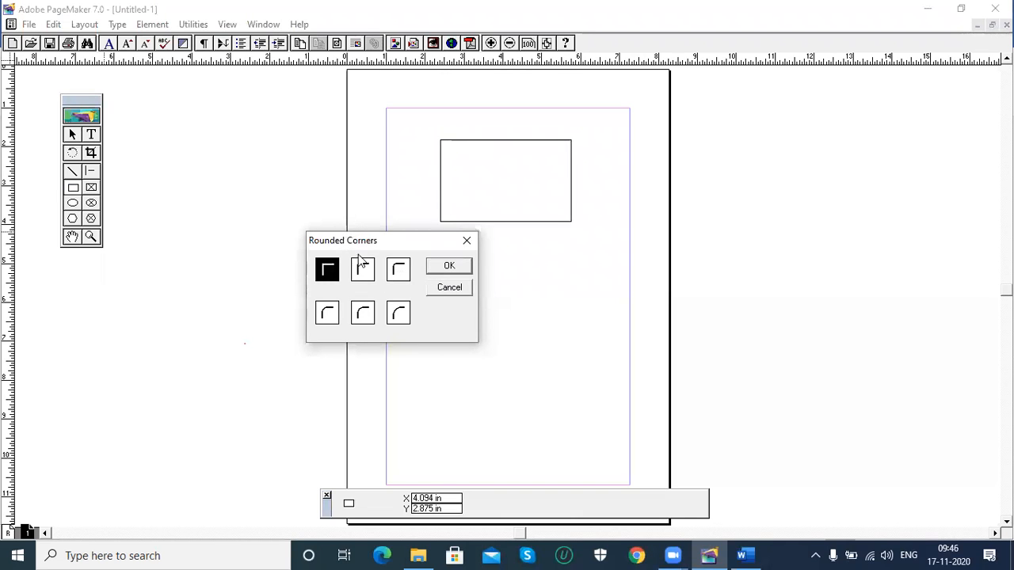
{"action": "left_click", "coordinate": [400, 316]}
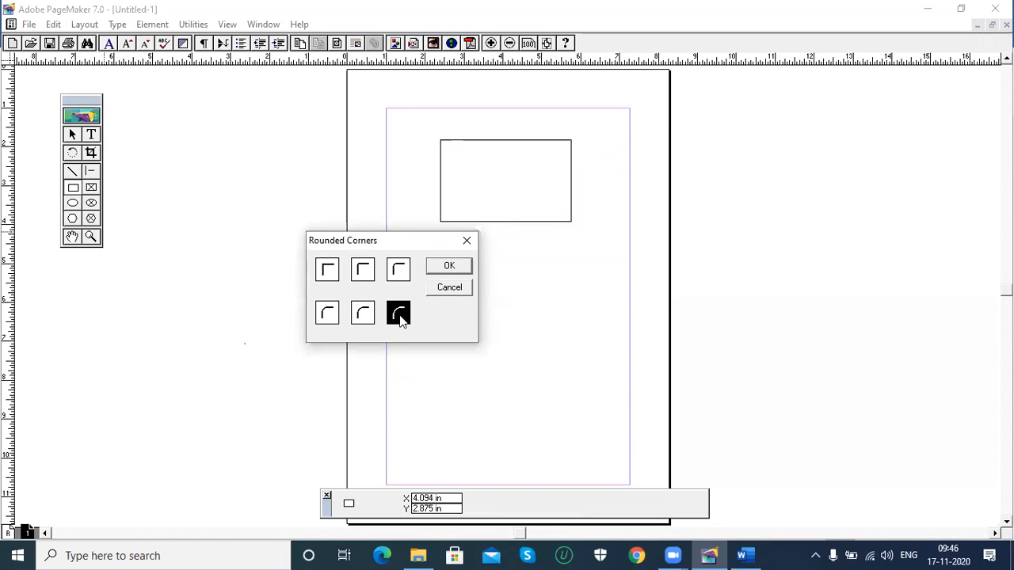
{"action": "left_click", "coordinate": [449, 267]}
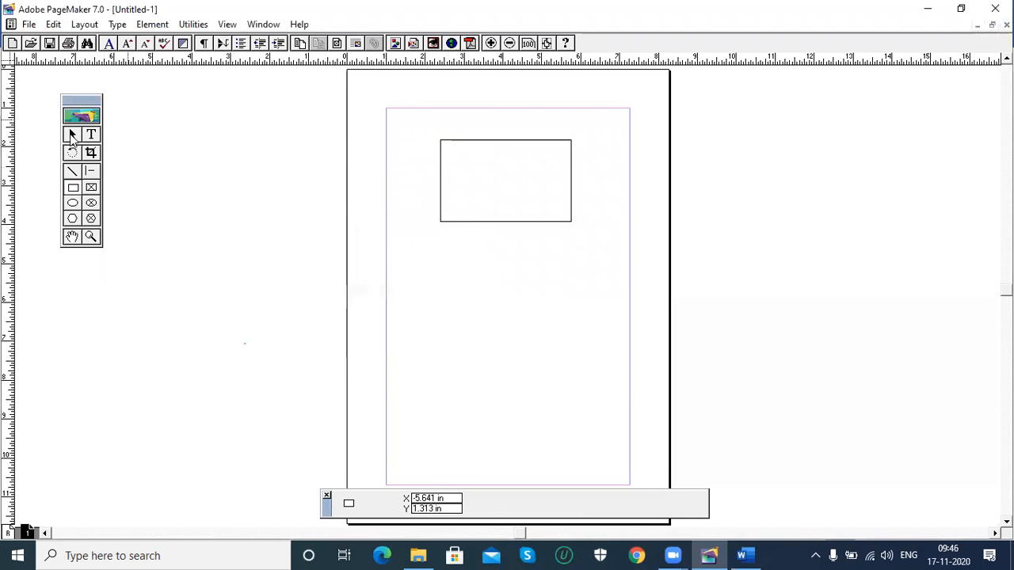
{"action": "left_click", "coordinate": [72, 188]}
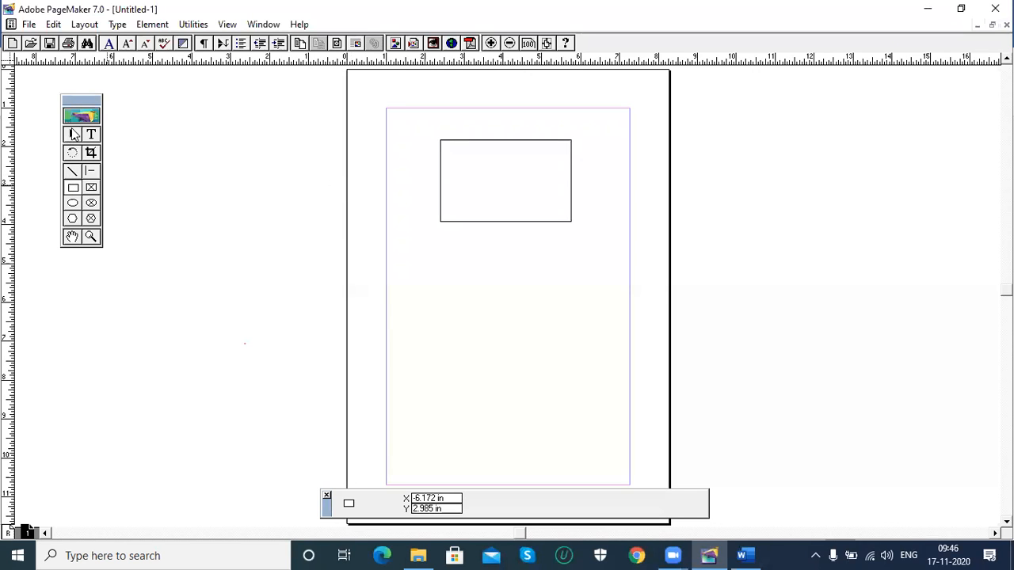
{"action": "left_click", "coordinate": [72, 136]}
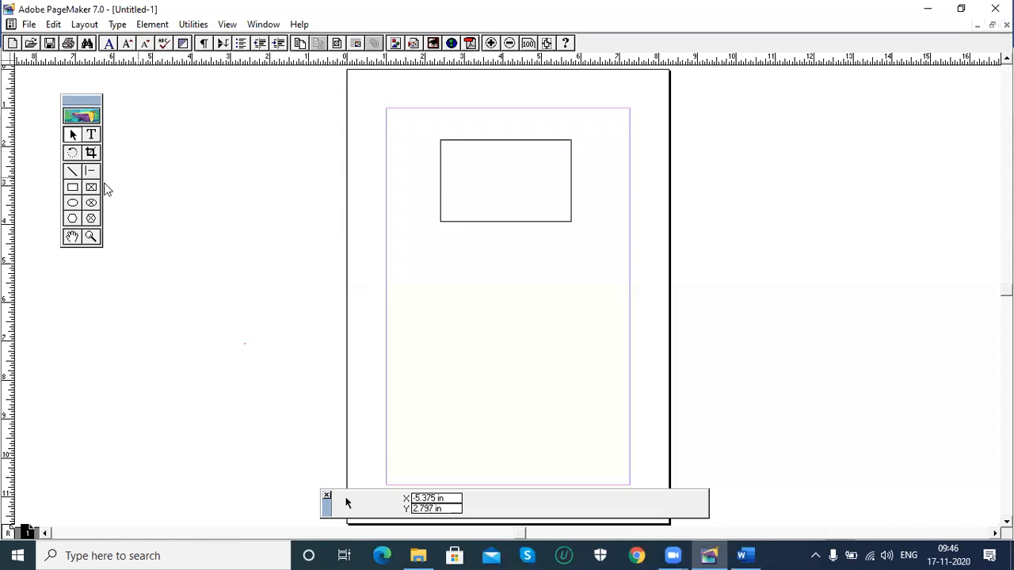
{"action": "left_click", "coordinate": [72, 188]}
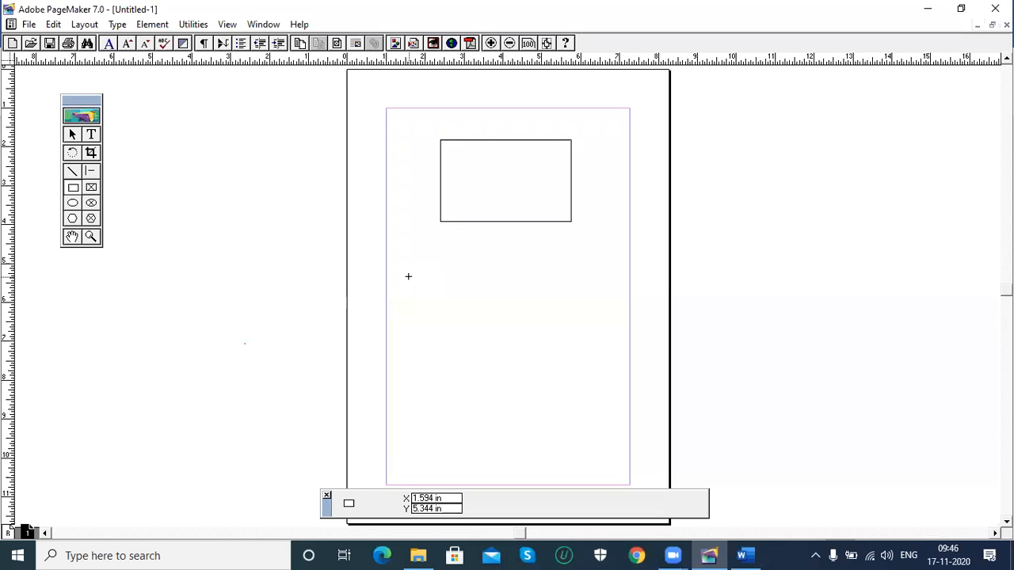
{"action": "left_click_drag", "start_coordinate": [407, 275], "coordinate": [562, 379]}
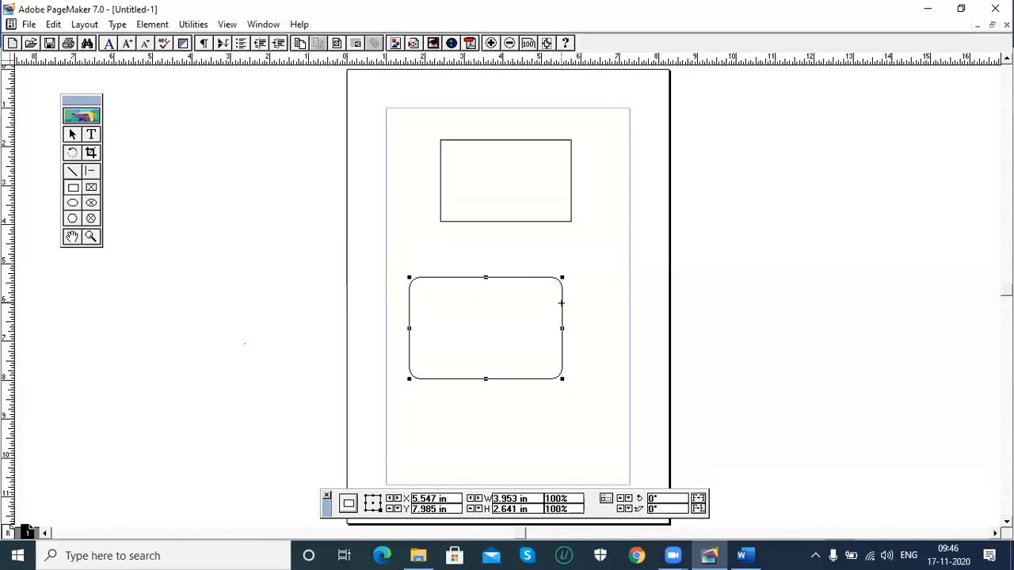
Reset corners to square, delete both rectangles, and draw a new rectangle near the top
{"action": "double_click", "coordinate": [73, 188]}
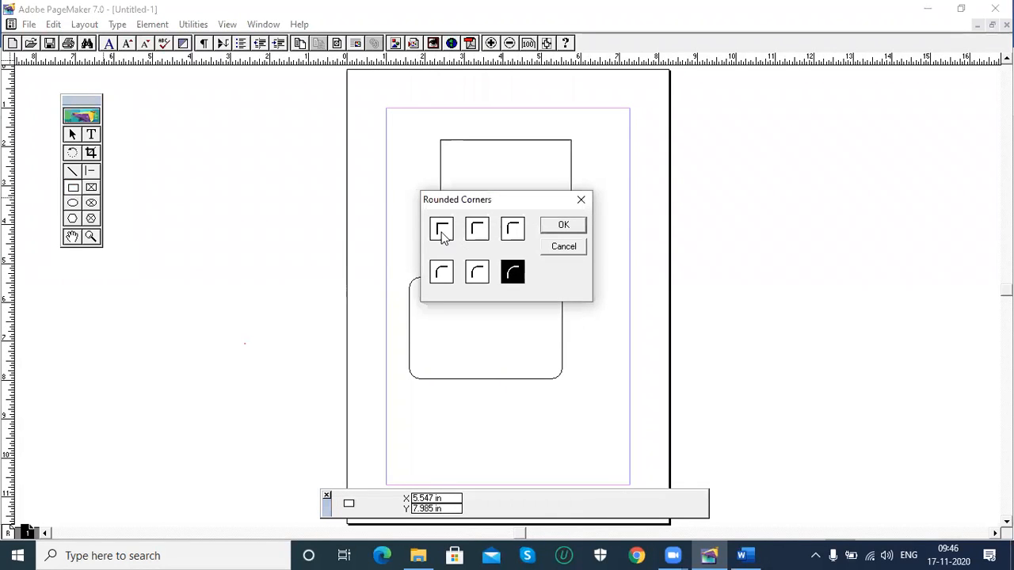
{"action": "left_click", "coordinate": [441, 229]}
{"action": "left_click", "coordinate": [564, 224]}
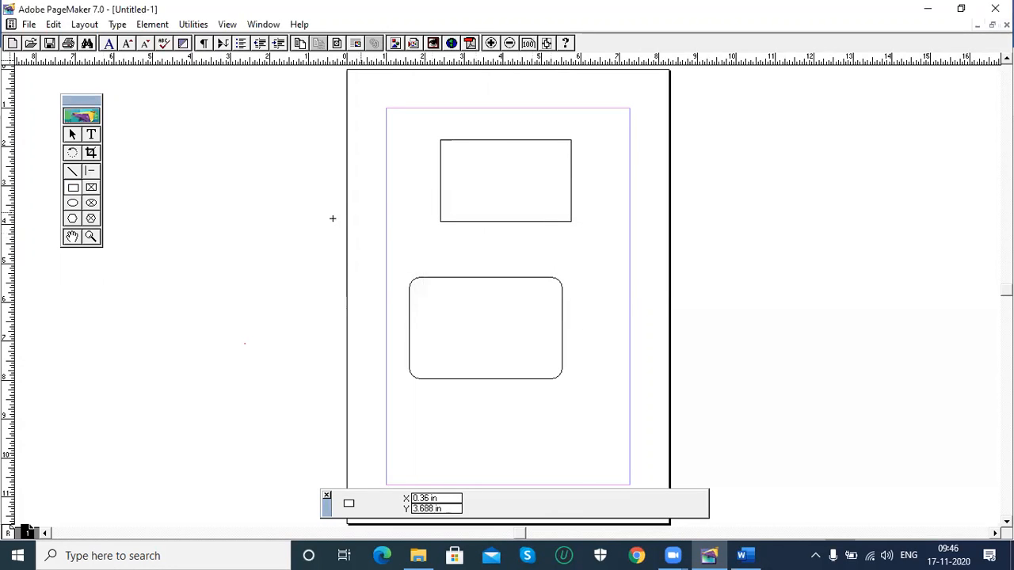
{"action": "key", "text": "ctrl+a"}
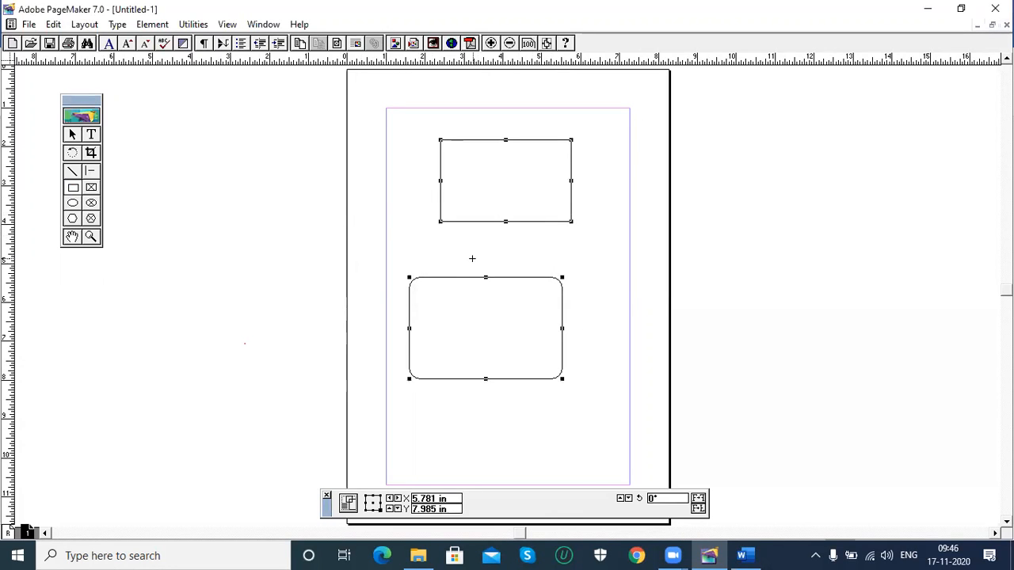
{"action": "key", "text": "Delete"}
{"action": "mouse_move", "coordinate": [407, 160]}
{"action": "left_mouse_down"}
{"action": "mouse_move", "coordinate": [487, 210]}
{"action": "mouse_move", "coordinate": [523, 216]}
{"action": "left_mouse_up"}
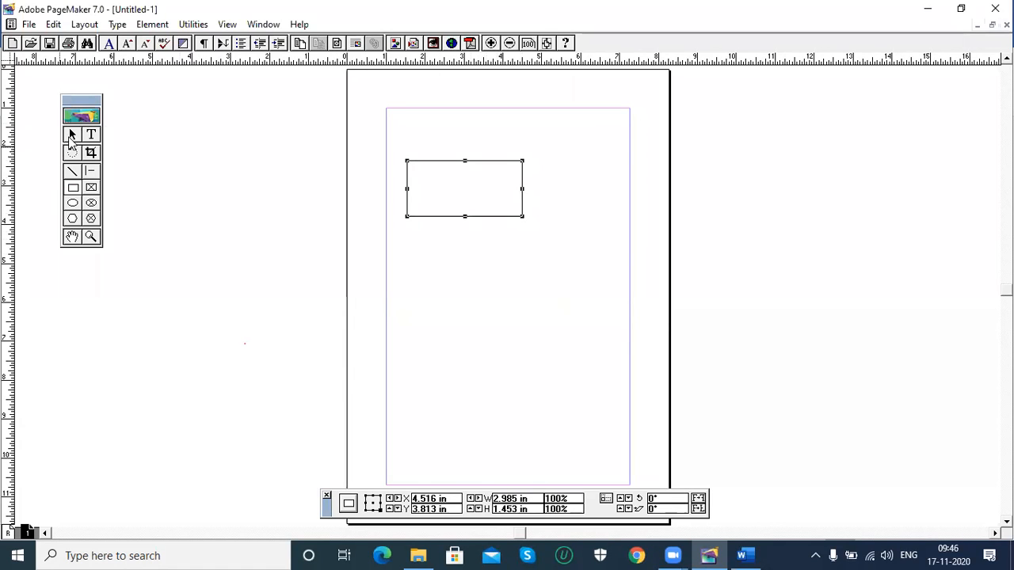
Pick a medium rounded corner style and draw a rounded rectangle below the square-cornered one
{"action": "left_click", "coordinate": [70, 136]}
{"action": "left_click", "coordinate": [431, 162]}
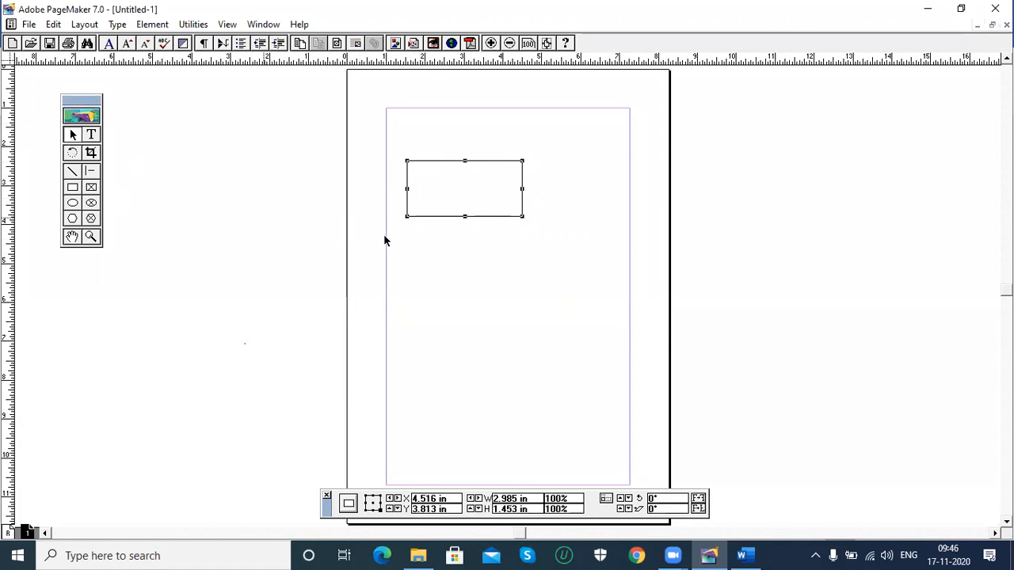
{"action": "double_click", "coordinate": [72, 187]}
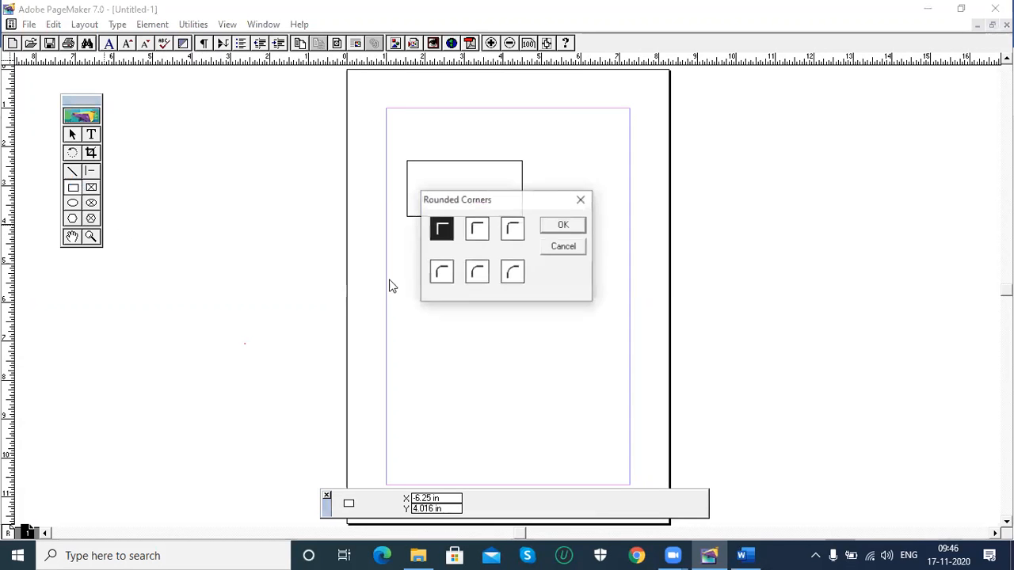
{"action": "left_click", "coordinate": [473, 276]}
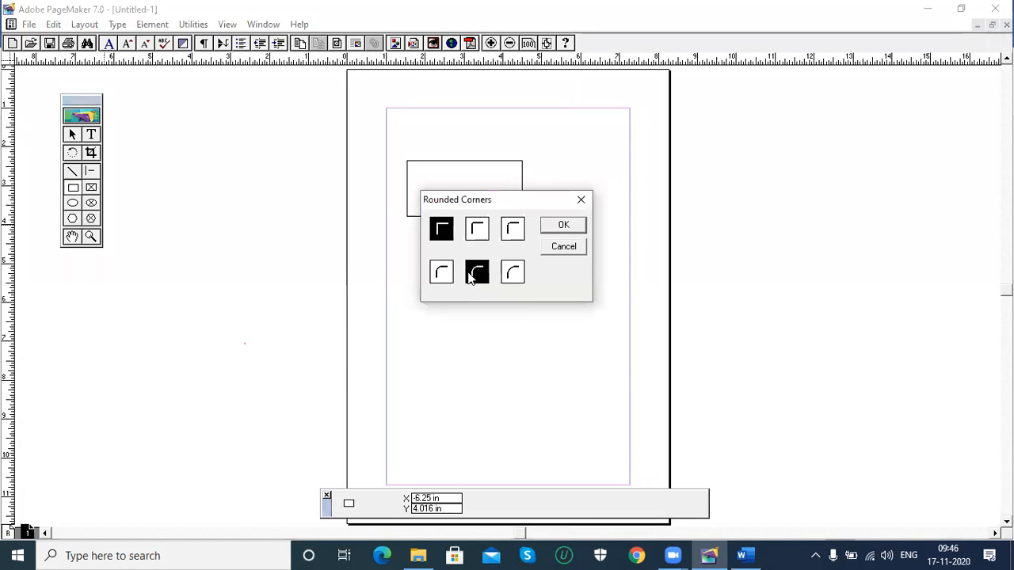
{"action": "left_click", "coordinate": [563, 224]}
{"action": "left_click_drag", "start_coordinate": [418, 255], "coordinate": [566, 342]}
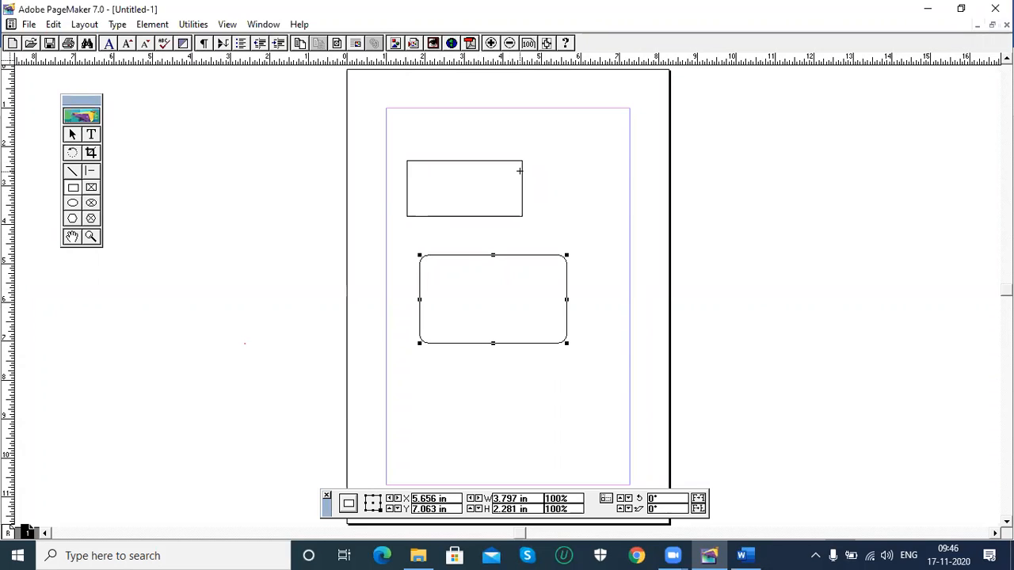
{"action": "left_click", "coordinate": [72, 135]}
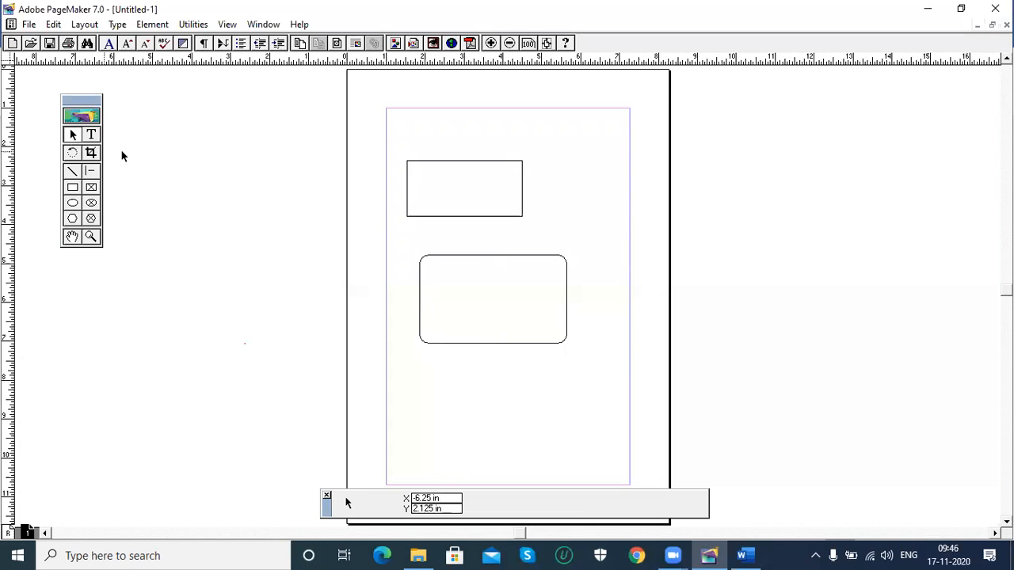
Apply medium rounded corners to the top rectangle via Element > Rounded Corners
{"action": "left_click", "coordinate": [476, 161]}
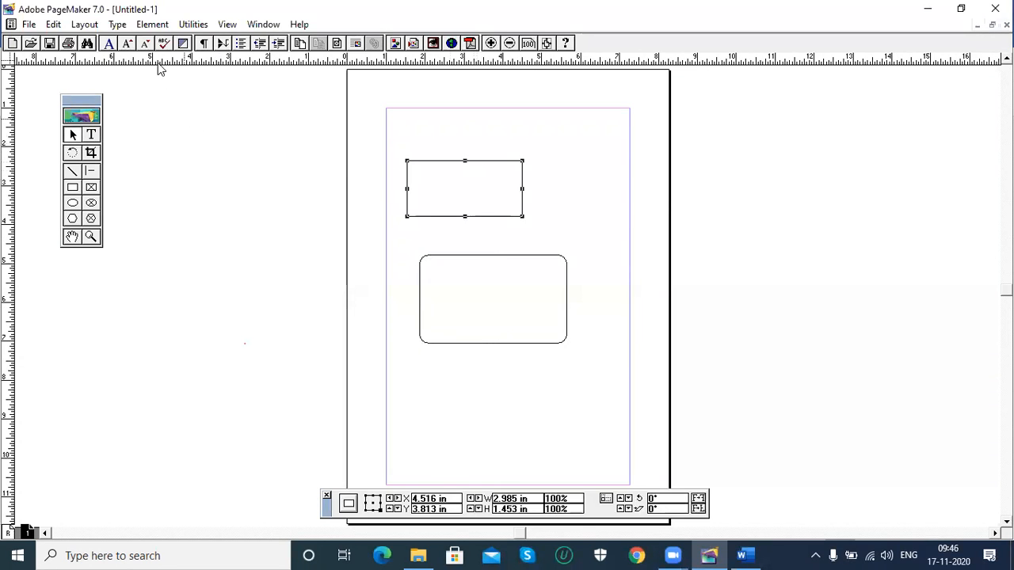
{"action": "left_click", "coordinate": [151, 25]}
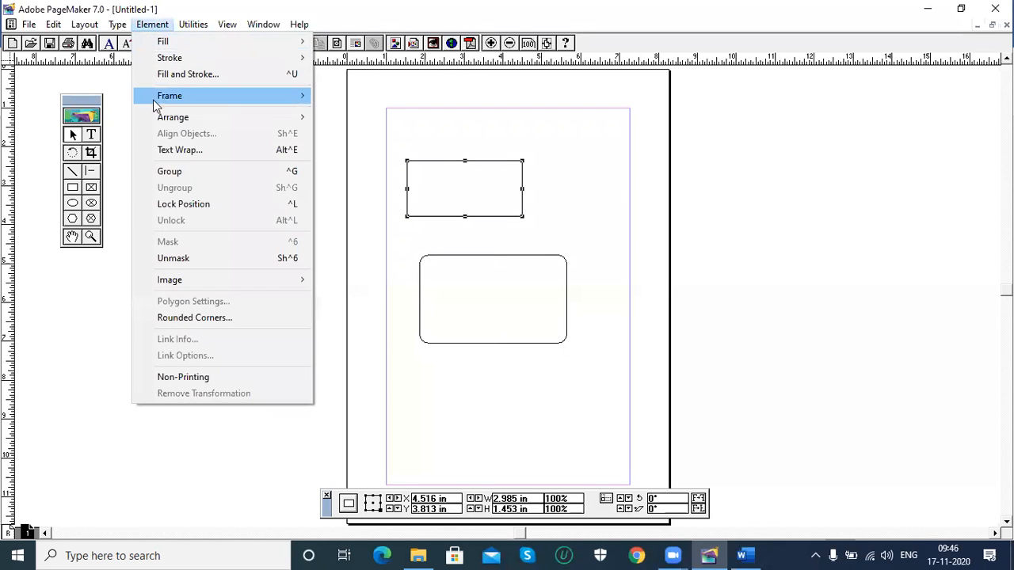
{"action": "left_click", "coordinate": [223, 318]}
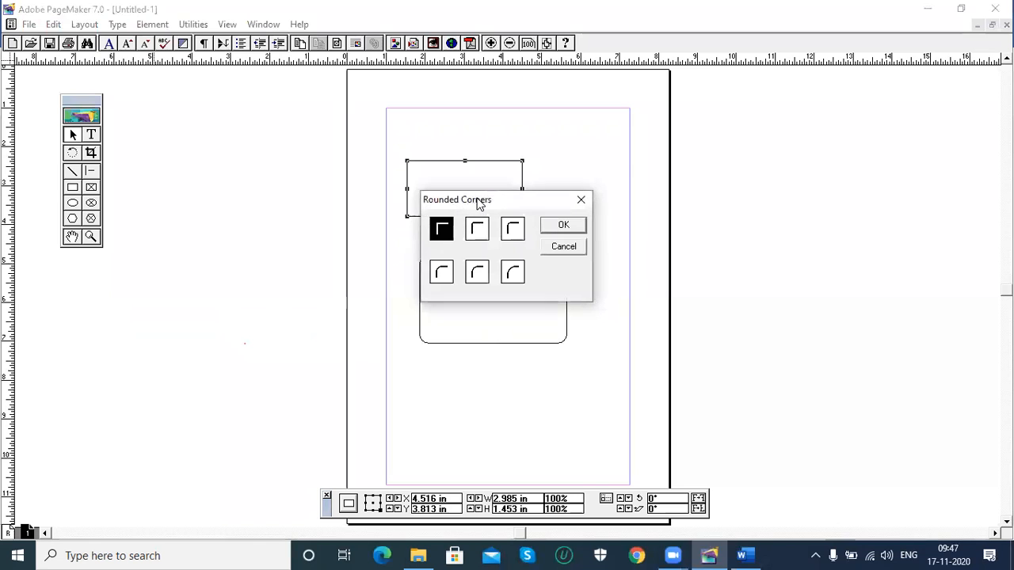
{"action": "left_click_drag", "start_coordinate": [479, 204], "coordinate": [190, 247]}
{"action": "left_click", "coordinate": [187, 315]}
{"action": "left_click", "coordinate": [274, 269]}
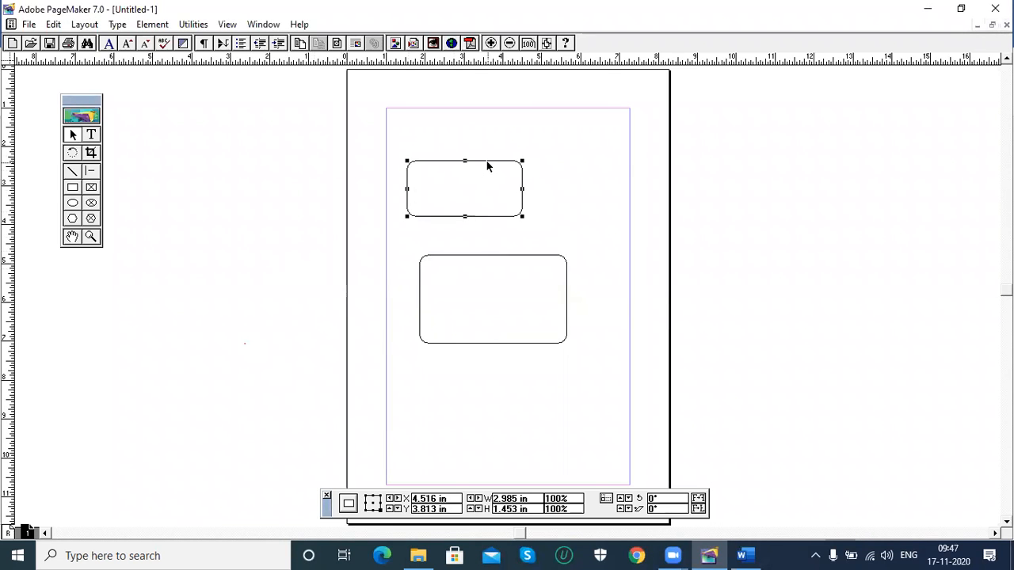
Set a slightly rounded corner style and draw a third rectangle near the page bottom
{"action": "double_click", "coordinate": [72, 188]}
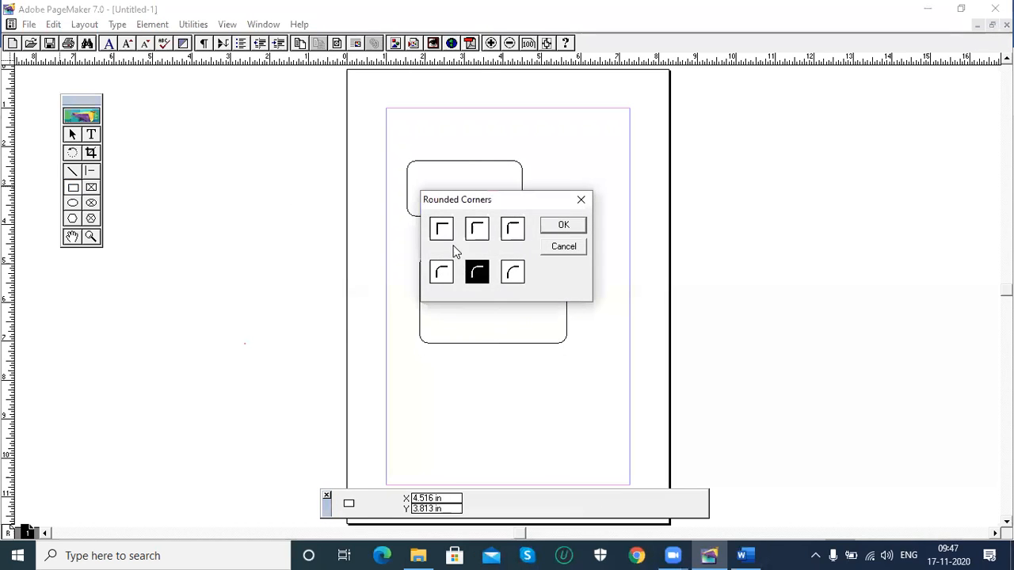
{"action": "left_click", "coordinate": [477, 229]}
{"action": "left_click", "coordinate": [565, 228]}
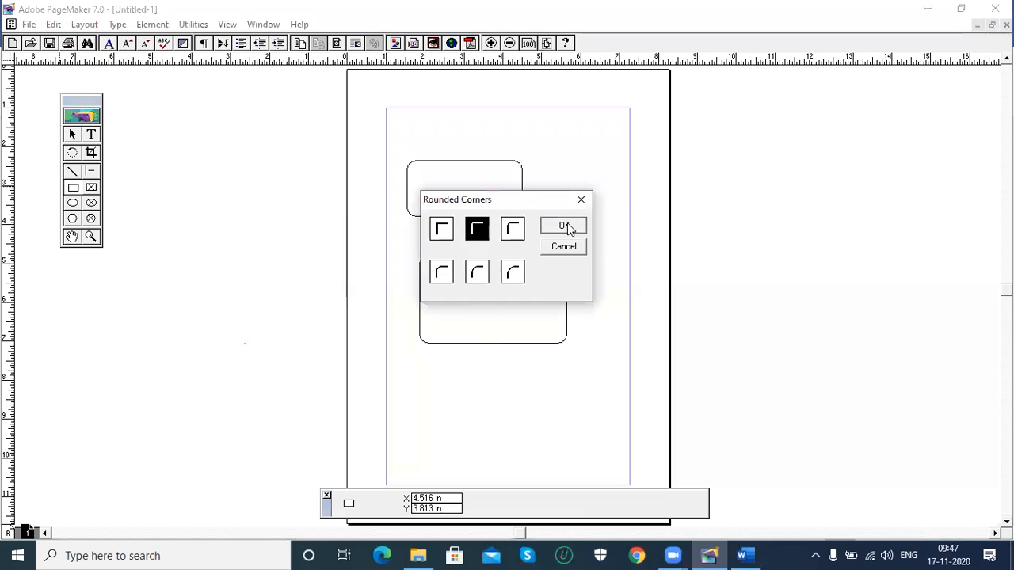
{"action": "left_click_drag", "start_coordinate": [416, 369], "coordinate": [537, 428]}
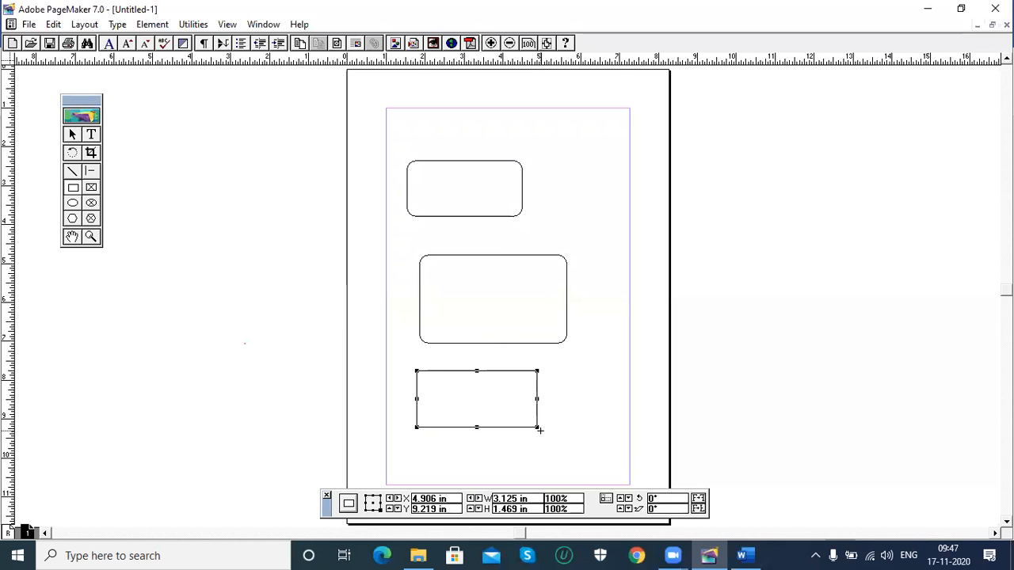
Give the bottom rectangle a strongly rounded corner style
{"action": "left_click", "coordinate": [72, 137]}
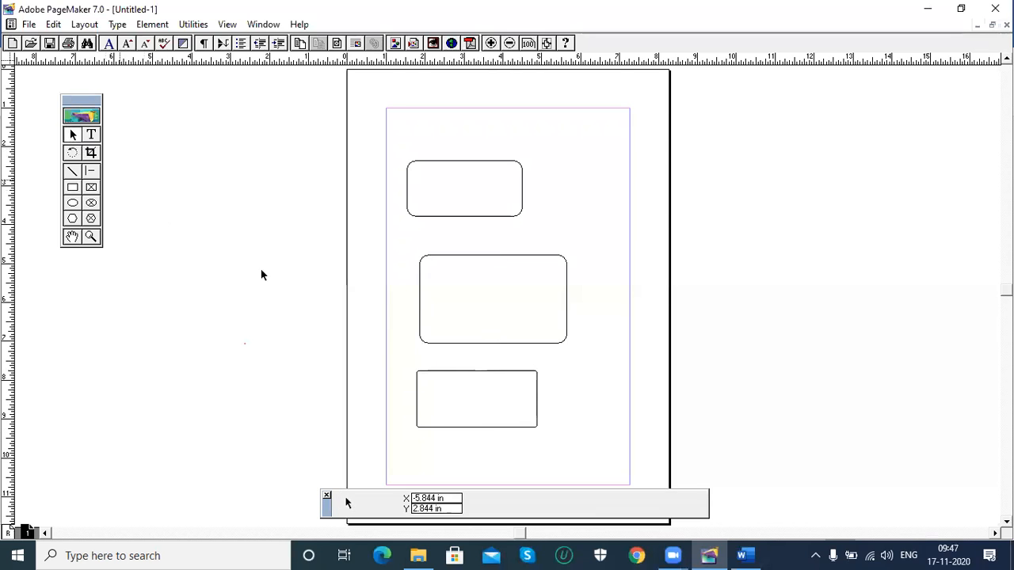
{"action": "left_click", "coordinate": [472, 374]}
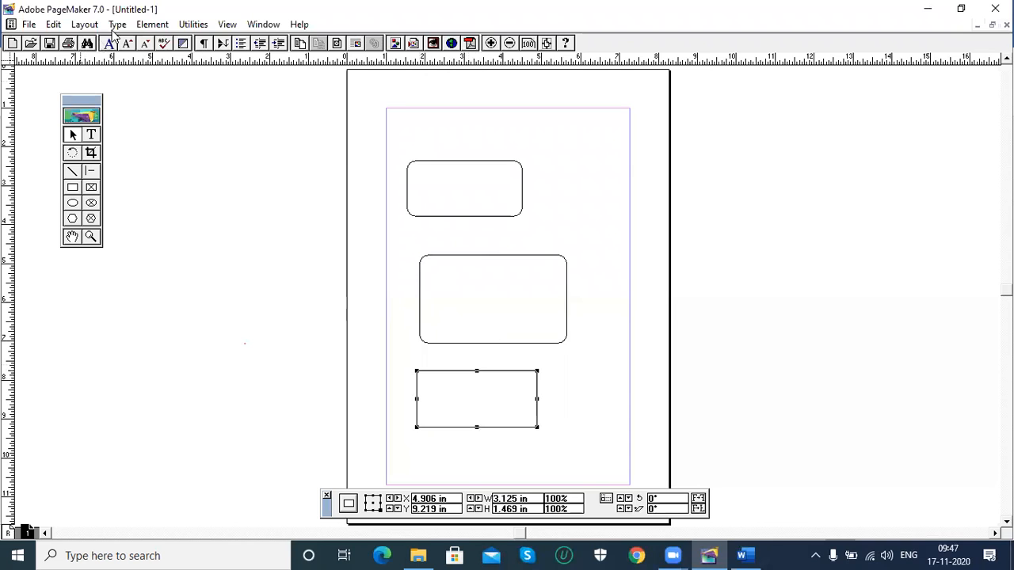
{"action": "left_click", "coordinate": [150, 24]}
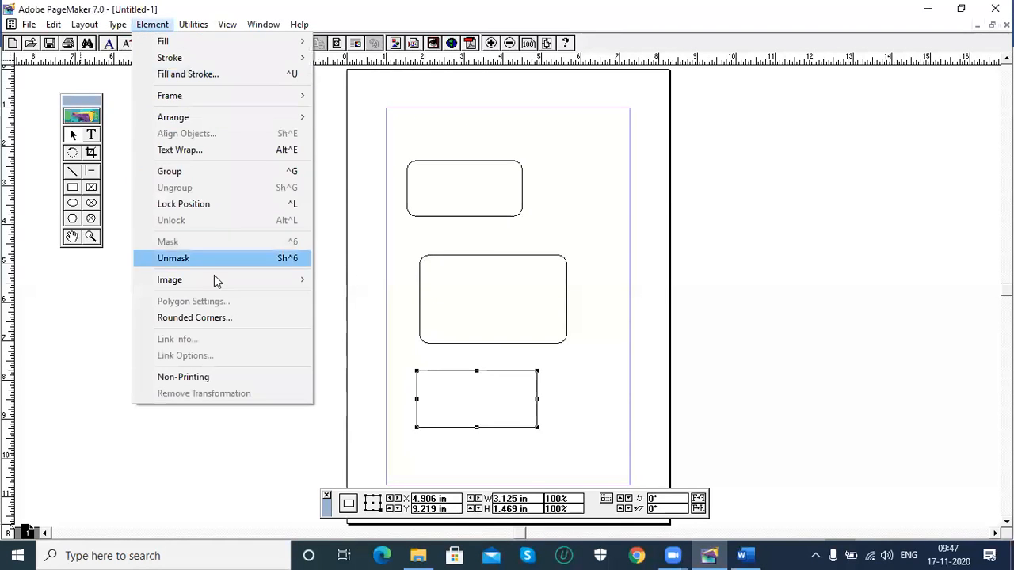
{"action": "left_click", "coordinate": [221, 318]}
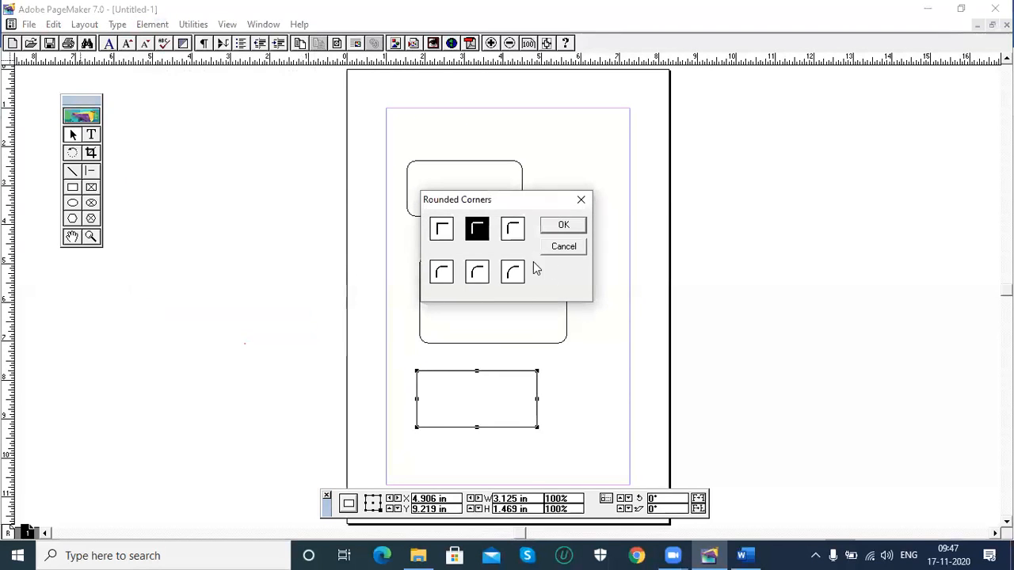
{"action": "left_click", "coordinate": [512, 271]}
{"action": "left_click", "coordinate": [569, 227]}
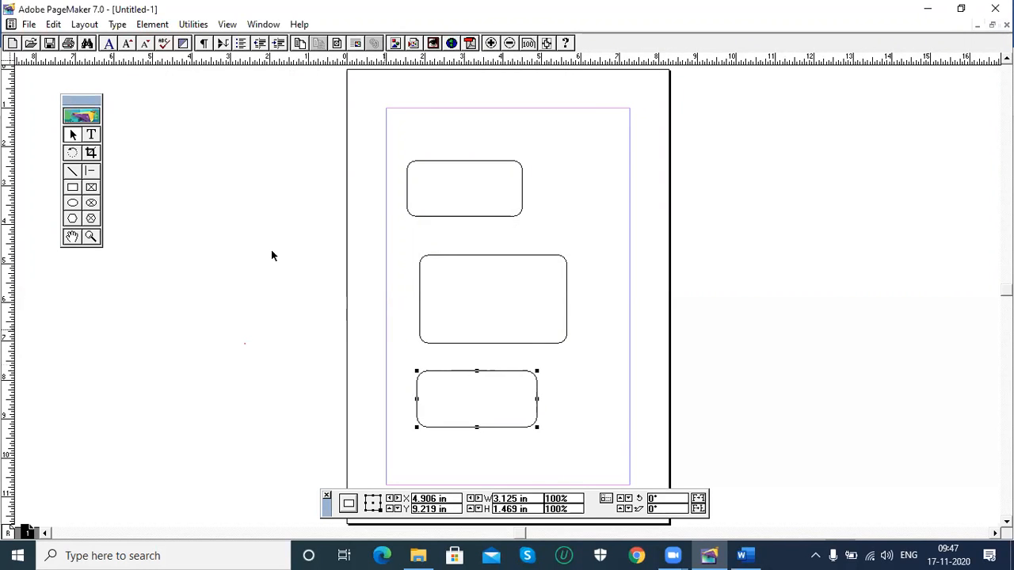
{"action": "left_click", "coordinate": [72, 189]}
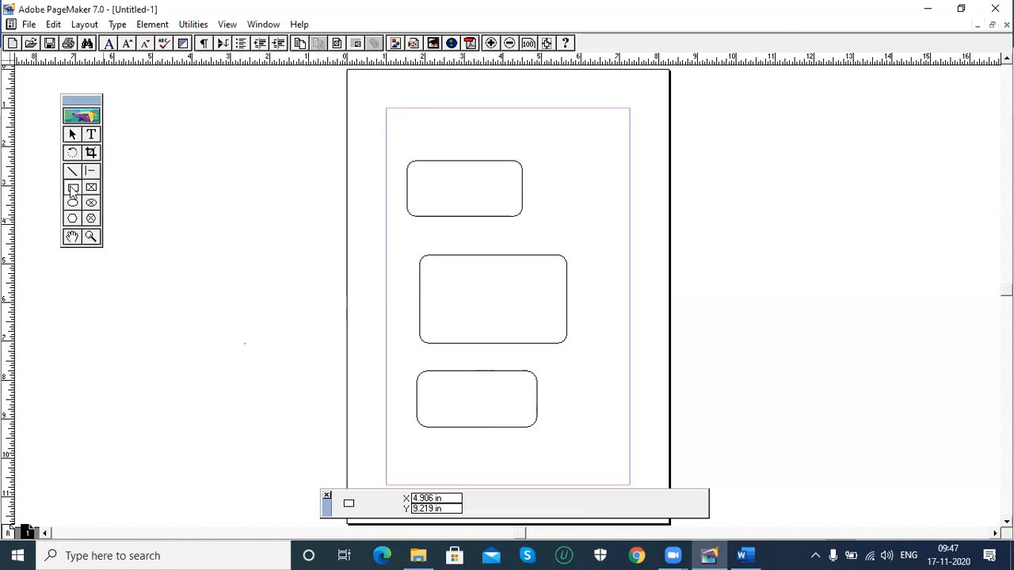
{"action": "double_click", "coordinate": [72, 189]}
{"action": "left_click", "coordinate": [566, 245]}
{"action": "left_click", "coordinate": [72, 137]}
{"action": "scroll", "coordinate": [407, 177], "scroll_direction": "down", "scroll_amount": 5}
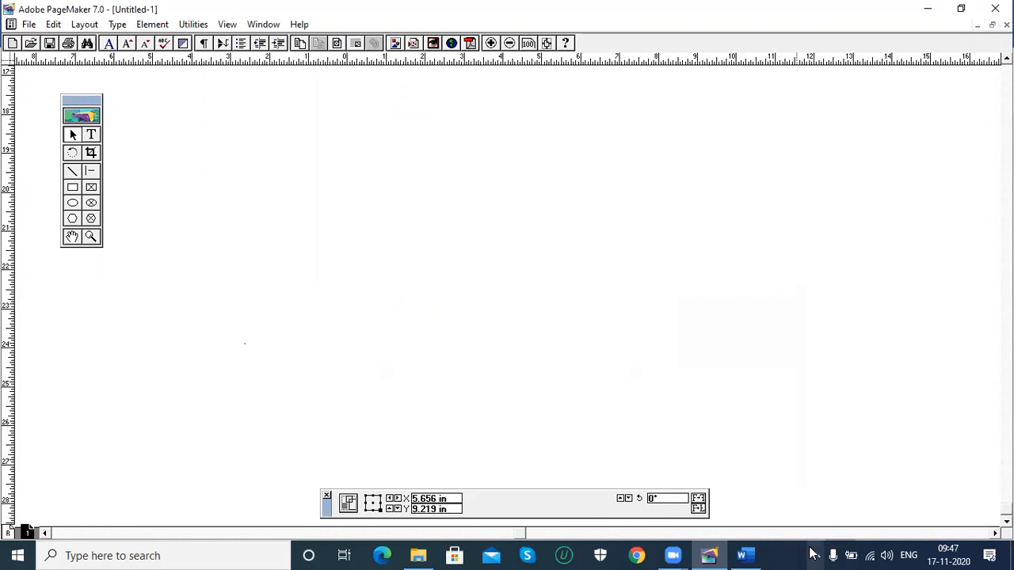
{"action": "key", "text": "ctrl+0"}
{"action": "key", "text": "Delete"}
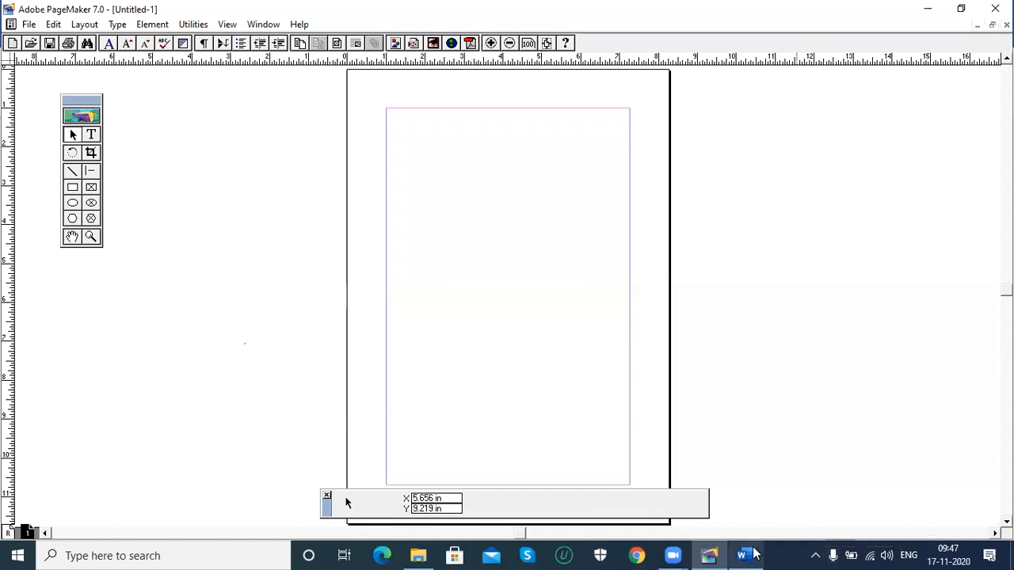
{"action": "left_click_drag", "start_coordinate": [800, 524], "coordinate": [832, 548]}
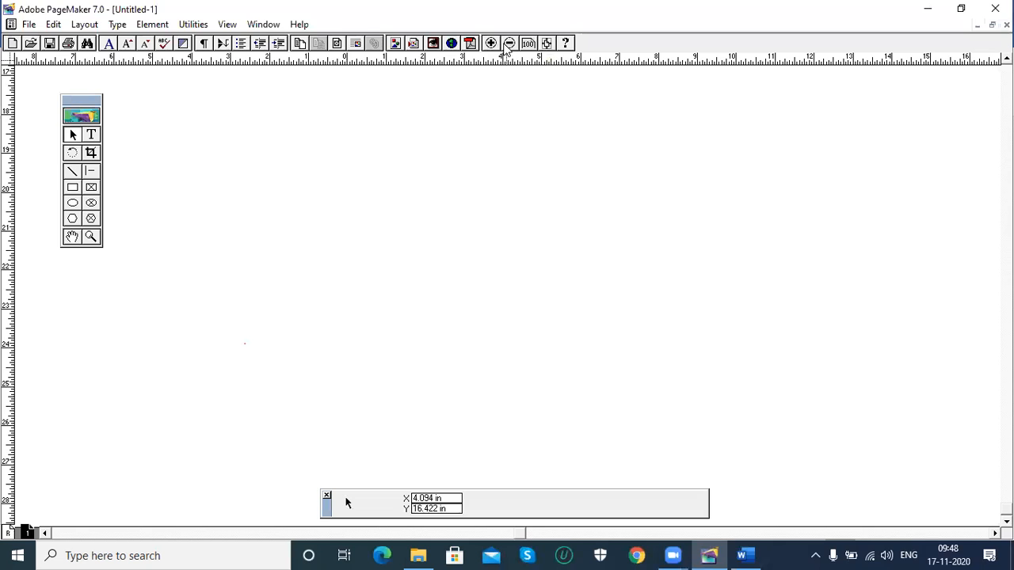
{"action": "left_click", "coordinate": [547, 43]}
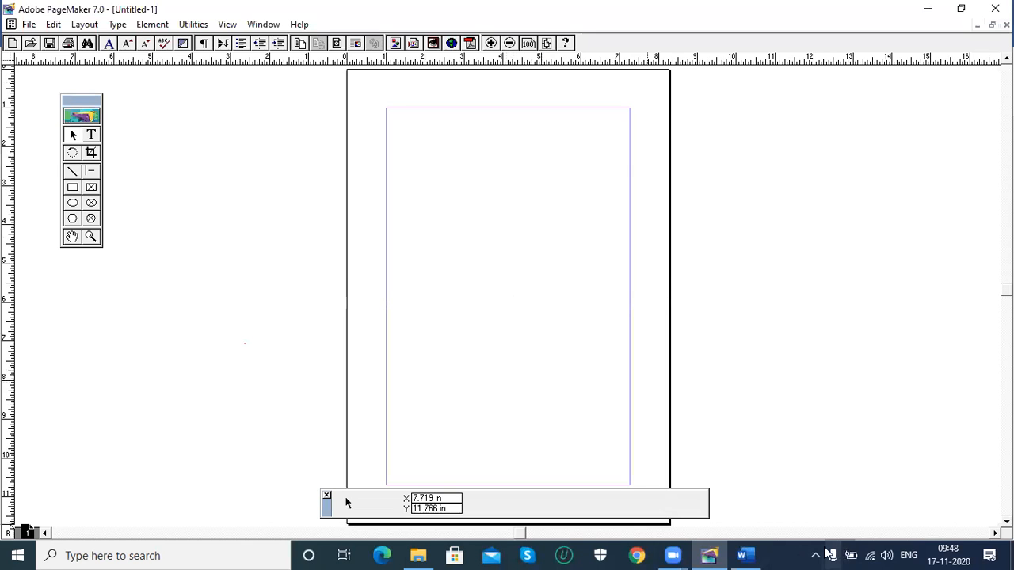
{"action": "left_click", "coordinate": [747, 554]}
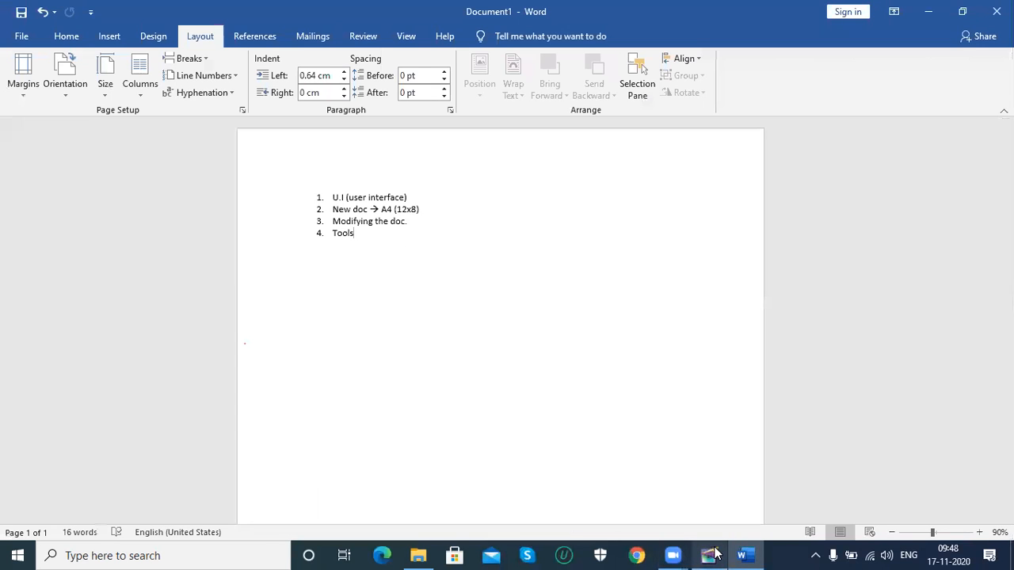
{"action": "left_click", "coordinate": [710, 555]}
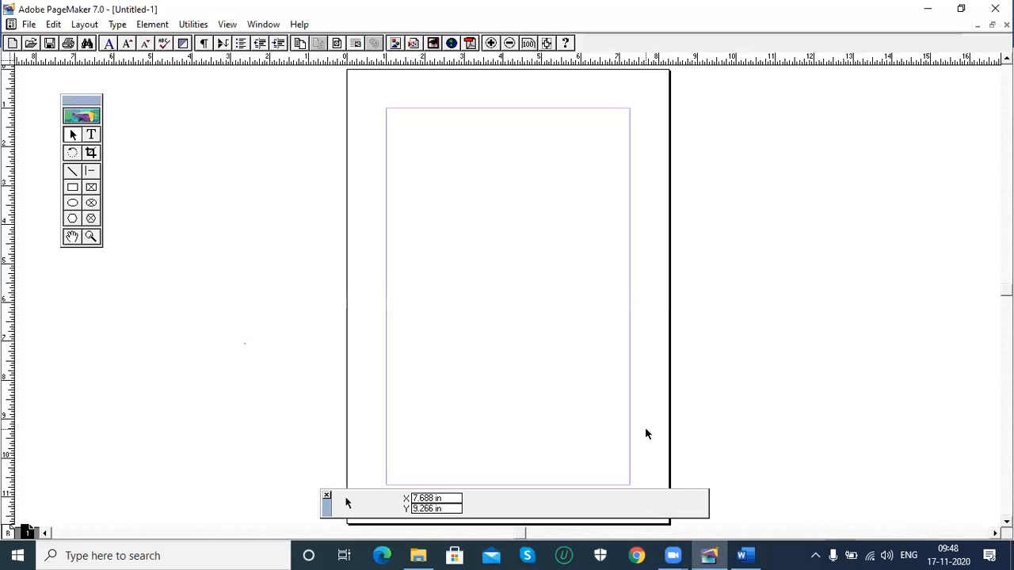
Draw a practice circle, cancel its Fill and Stroke settings, then delete it
{"action": "left_click", "coordinate": [72, 203]}
{"action": "left_click_drag", "start_coordinate": [432, 162], "coordinate": [568, 294]}
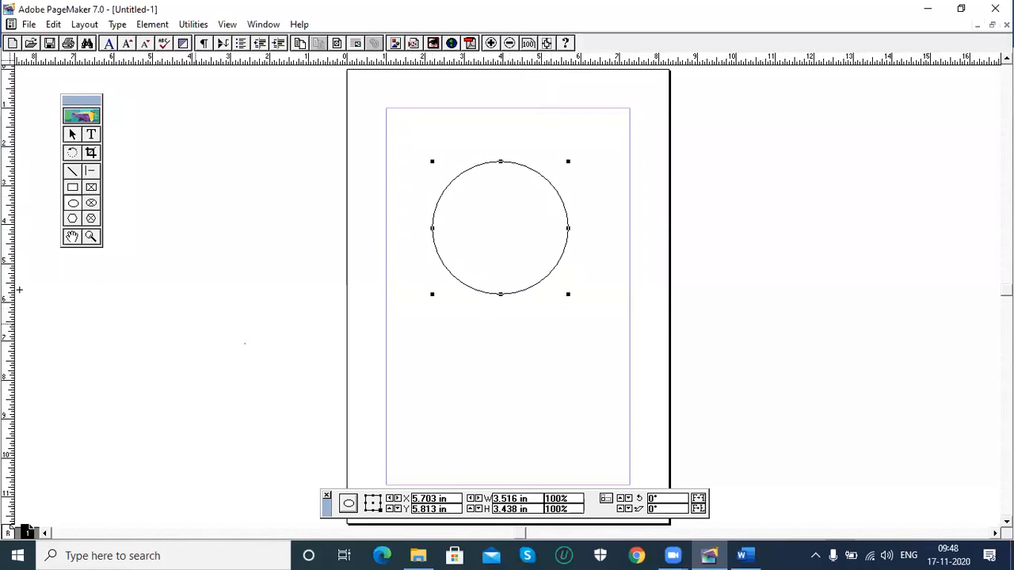
{"action": "double_click", "coordinate": [72, 204]}
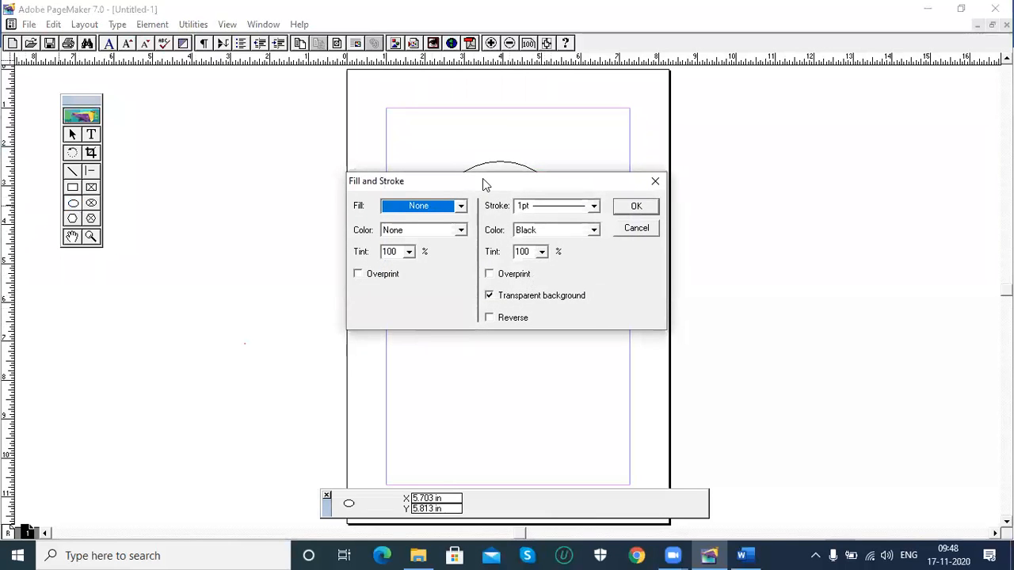
{"action": "left_click_drag", "start_coordinate": [480, 185], "coordinate": [440, 312]}
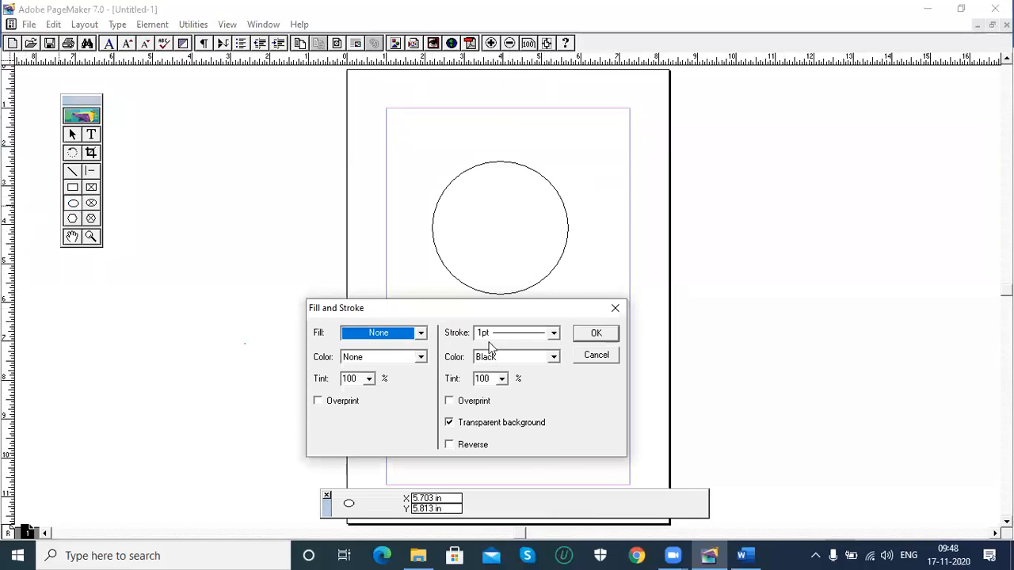
{"action": "left_click", "coordinate": [596, 355]}
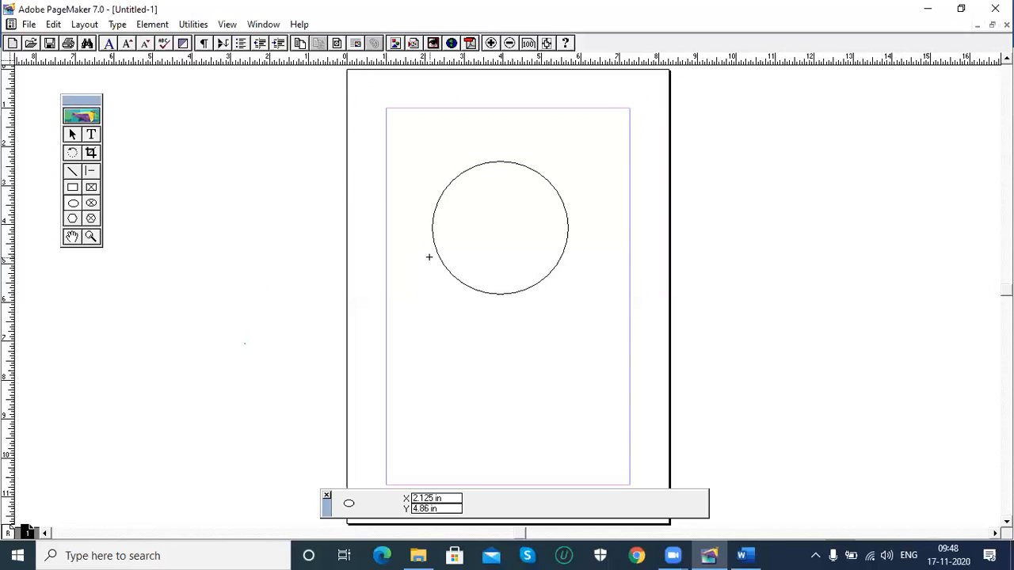
{"action": "left_click", "coordinate": [72, 134]}
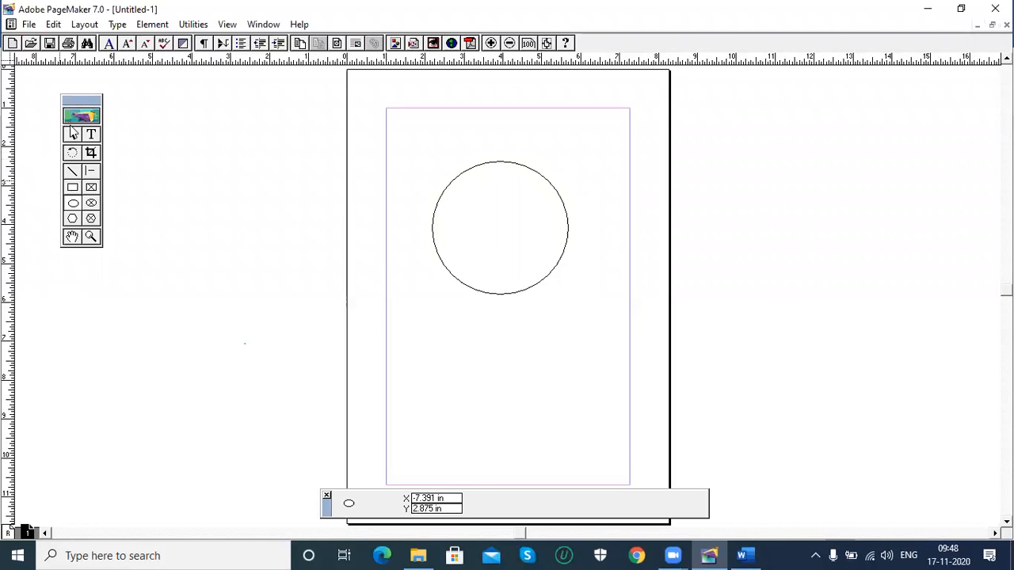
{"action": "left_click", "coordinate": [475, 168]}
{"action": "key", "text": "Delete"}
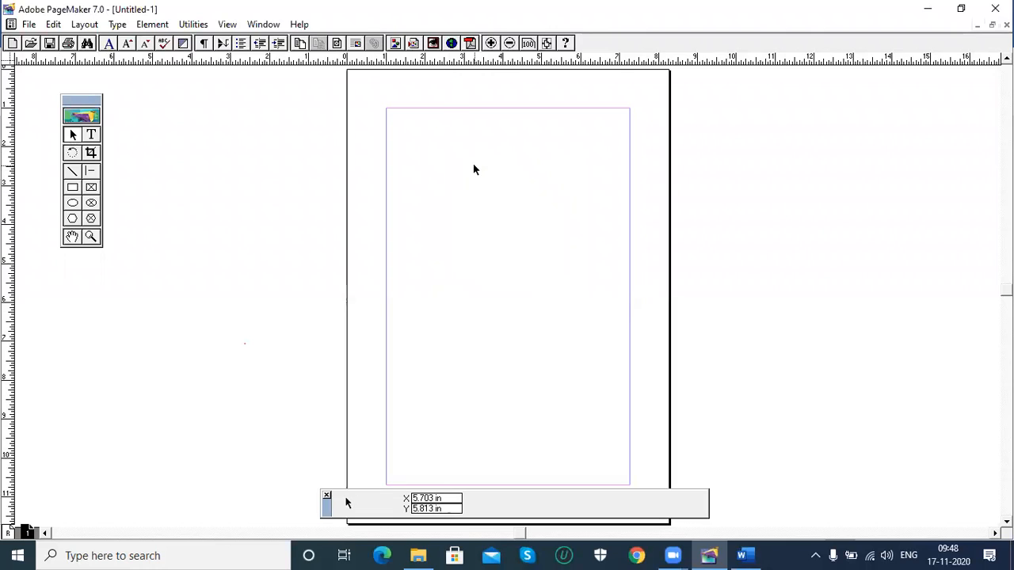
{"action": "left_click", "coordinate": [73, 219]}
Draw a hexagon near the top of the page, then raise the polygon's sides to 28
{"action": "left_click_drag", "start_coordinate": [441, 150], "coordinate": [577, 259]}
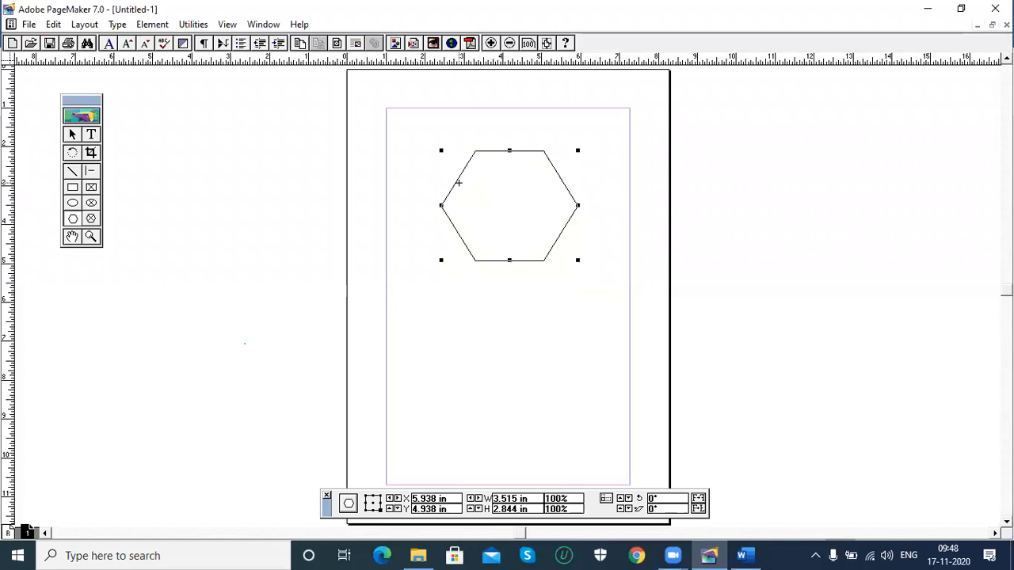
{"action": "double_click", "coordinate": [73, 219]}
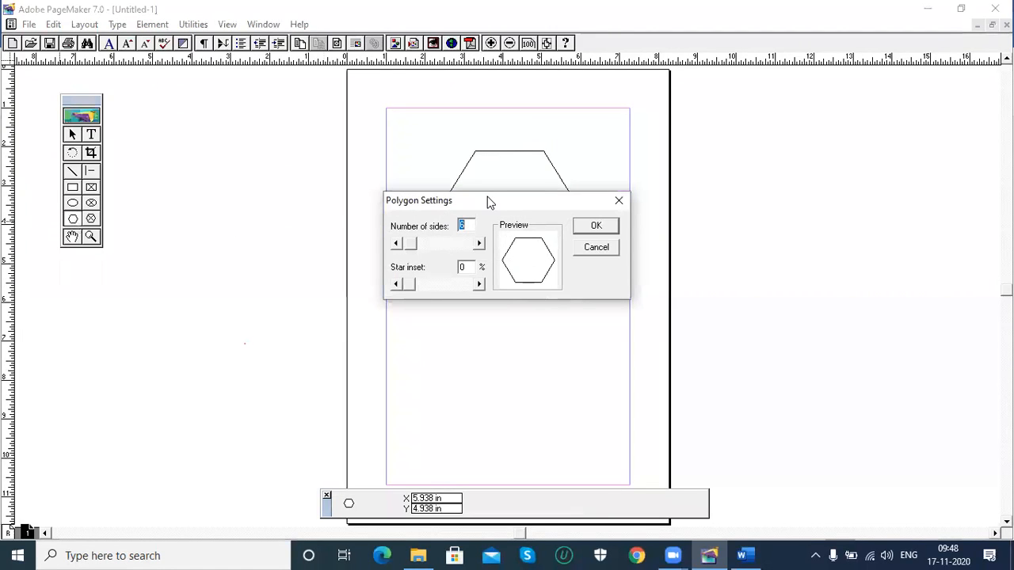
{"action": "left_click_drag", "start_coordinate": [485, 200], "coordinate": [261, 295]}
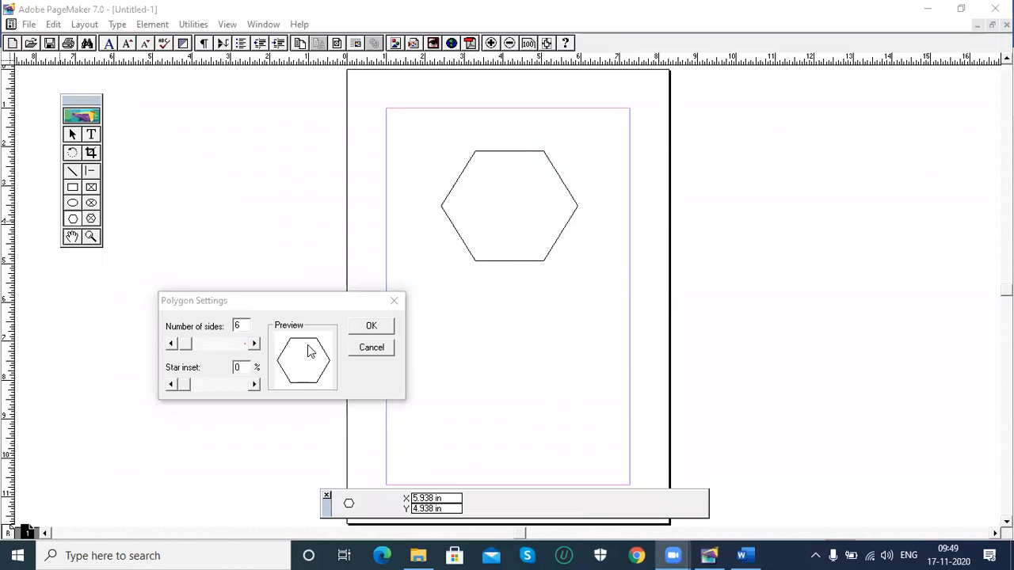
{"action": "left_click", "coordinate": [254, 345]}
{"action": "left_click", "coordinate": [253, 345]}
{"action": "left_click", "coordinate": [254, 345]}
{"action": "left_click", "coordinate": [253, 345]}
{"action": "left_click", "coordinate": [254, 345]}
{"action": "left_click", "coordinate": [254, 345]}
{"action": "left_click", "coordinate": [254, 345]}
{"action": "left_click", "coordinate": [254, 345]}
{"action": "left_click", "coordinate": [253, 345]}
{"action": "left_click", "coordinate": [254, 346]}
{"action": "left_click", "coordinate": [253, 345]}
{"action": "left_click", "coordinate": [253, 345]}
{"action": "left_click", "coordinate": [253, 345]}
{"action": "left_click", "coordinate": [253, 345]}
{"action": "left_click", "coordinate": [253, 346]}
{"action": "left_click", "coordinate": [253, 345]}
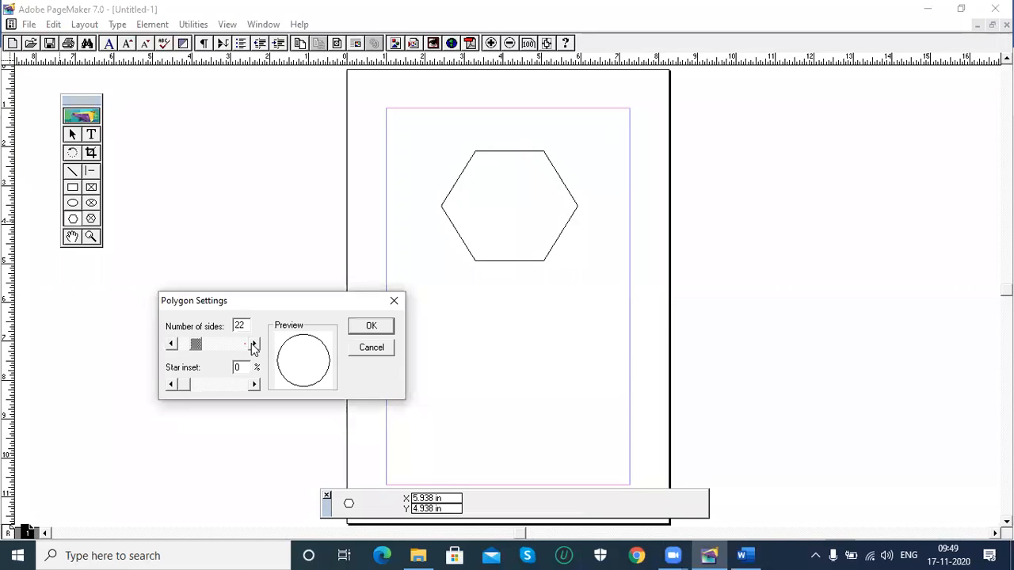
{"action": "left_click", "coordinate": [254, 346]}
{"action": "left_click", "coordinate": [253, 345]}
{"action": "left_click", "coordinate": [253, 345]}
{"action": "left_click", "coordinate": [253, 345]}
Set a 20% star inset and draw the 28-point starburst below the hexagon
{"action": "left_click", "coordinate": [255, 387]}
{"action": "left_click", "coordinate": [255, 387]}
{"action": "left_click", "coordinate": [255, 386]}
{"action": "left_click", "coordinate": [255, 387]}
{"action": "left_click", "coordinate": [255, 387]}
{"action": "left_click", "coordinate": [255, 387]}
{"action": "left_click", "coordinate": [255, 386]}
{"action": "left_click", "coordinate": [255, 386]}
{"action": "left_click", "coordinate": [255, 386]}
{"action": "left_click", "coordinate": [255, 386]}
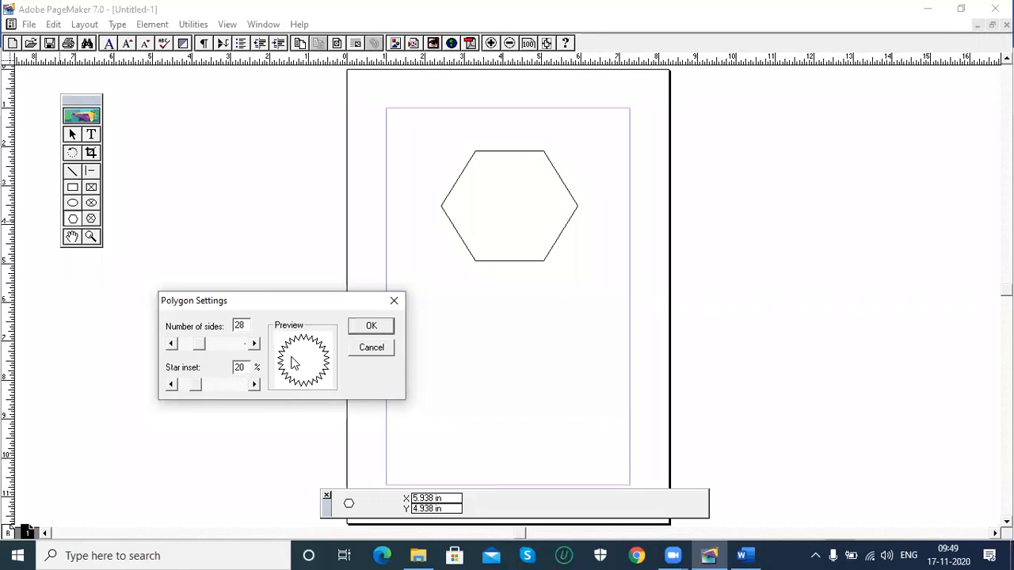
{"action": "left_click", "coordinate": [371, 326]}
{"action": "left_click_drag", "start_coordinate": [413, 306], "coordinate": [613, 415]}
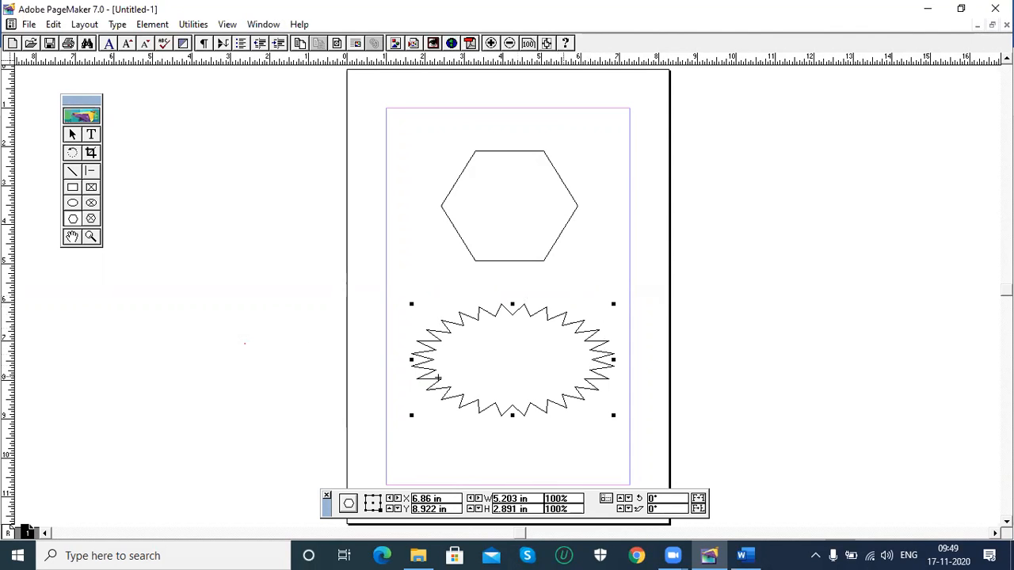
Draw a five-point star with 42% inset to the left of the page
{"action": "double_click", "coordinate": [72, 218]}
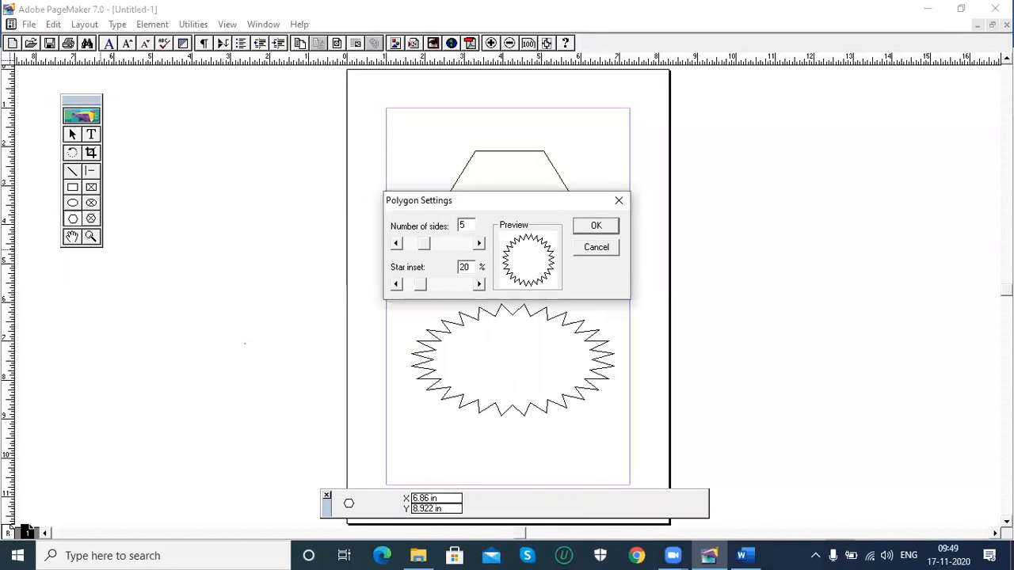
{"action": "left_click", "coordinate": [468, 269]}
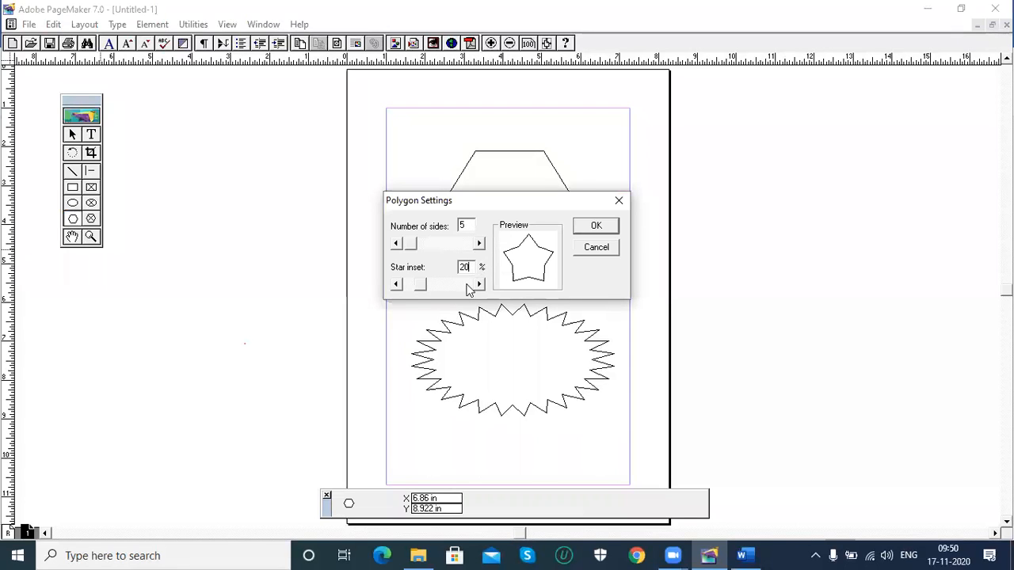
{"action": "mouse_move", "coordinate": [414, 286]}
{"action": "left_mouse_down"}
{"action": "mouse_move", "coordinate": [461, 289]}
{"action": "mouse_move", "coordinate": [420, 288]}
{"action": "mouse_move", "coordinate": [433, 287]}
{"action": "left_mouse_up"}
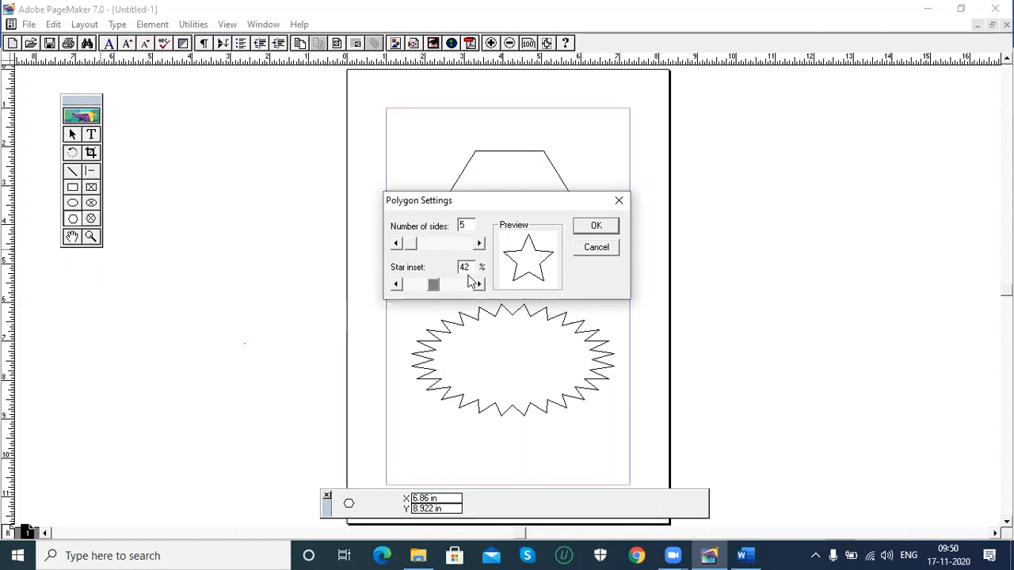
{"action": "left_click", "coordinate": [596, 225]}
{"action": "left_click_drag", "start_coordinate": [213, 166], "coordinate": [352, 297]}
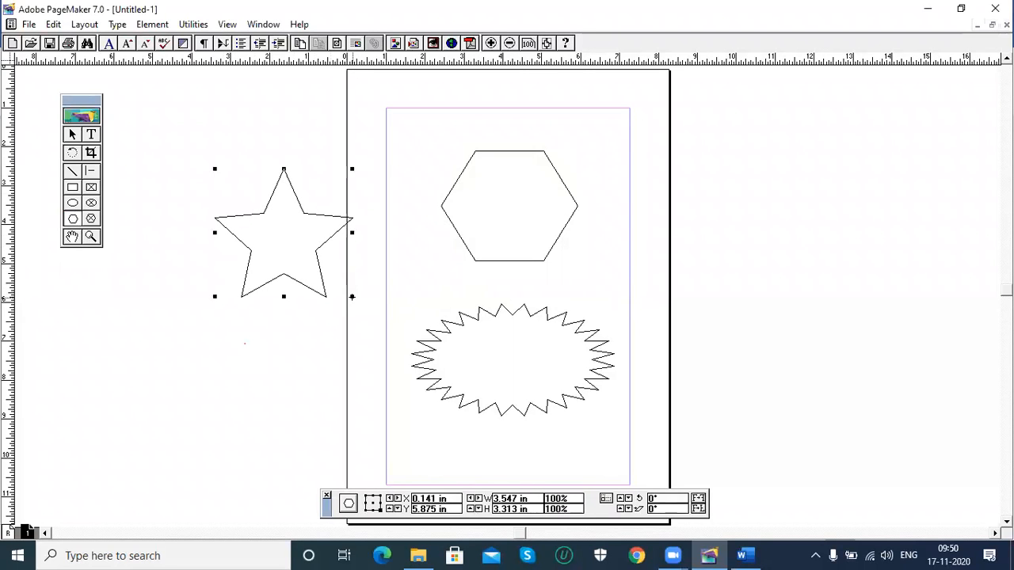
Draw an evenly proportioned eight-point star with 27% inset to the right of the page
{"action": "double_click", "coordinate": [69, 220]}
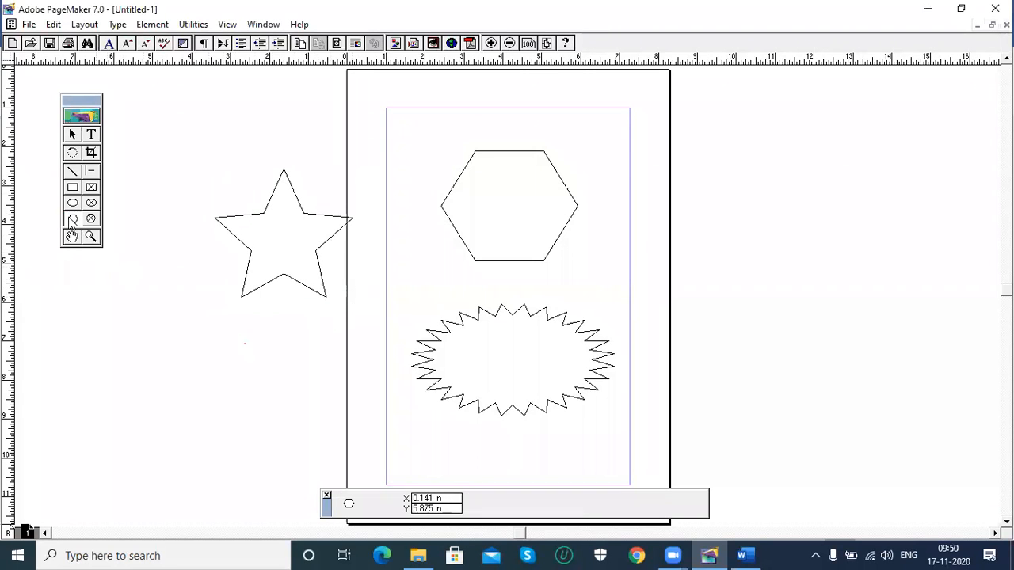
{"action": "mouse_move", "coordinate": [439, 290]}
{"action": "left_mouse_down"}
{"action": "mouse_move", "coordinate": [465, 286]}
{"action": "mouse_move", "coordinate": [426, 287]}
{"action": "left_mouse_up"}
{"action": "left_click", "coordinate": [479, 244]}
{"action": "left_click", "coordinate": [479, 244]}
{"action": "left_click", "coordinate": [480, 244]}
{"action": "left_click", "coordinate": [608, 227]}
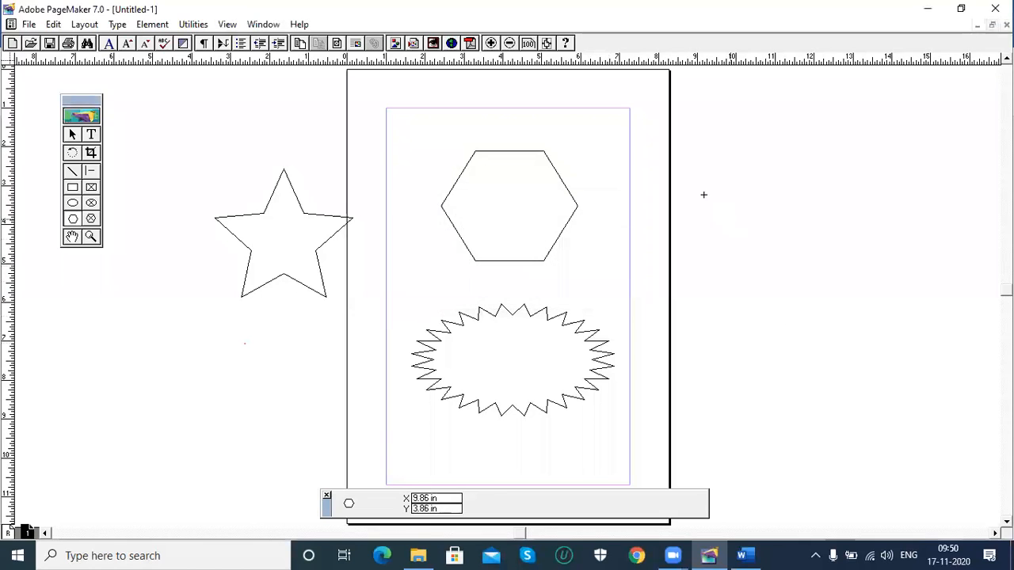
{"action": "left_click_drag", "start_coordinate": [692, 225], "coordinate": [915, 346]}
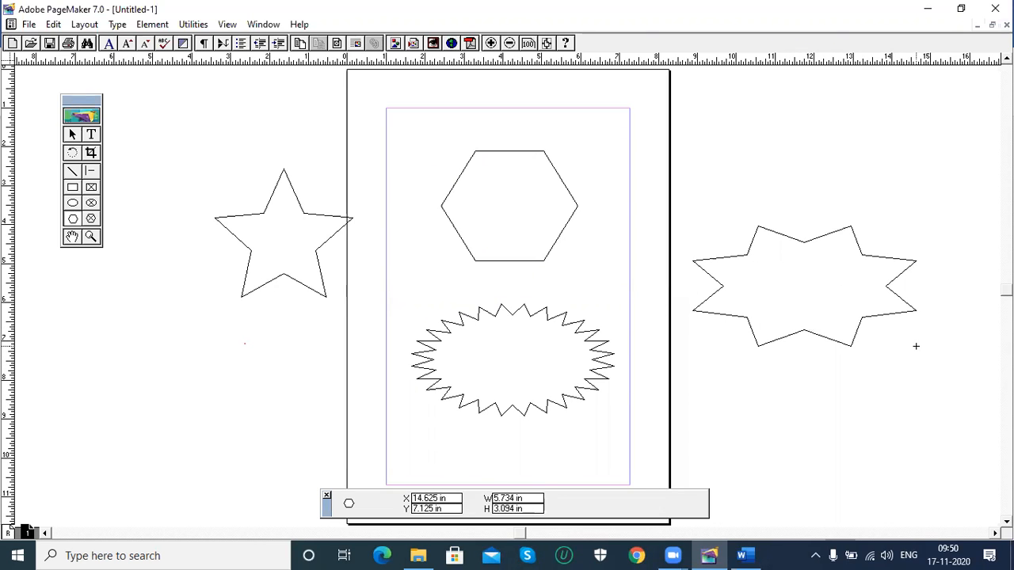
{"action": "left_click_drag", "start_coordinate": [915, 346], "coordinate": [882, 407]}
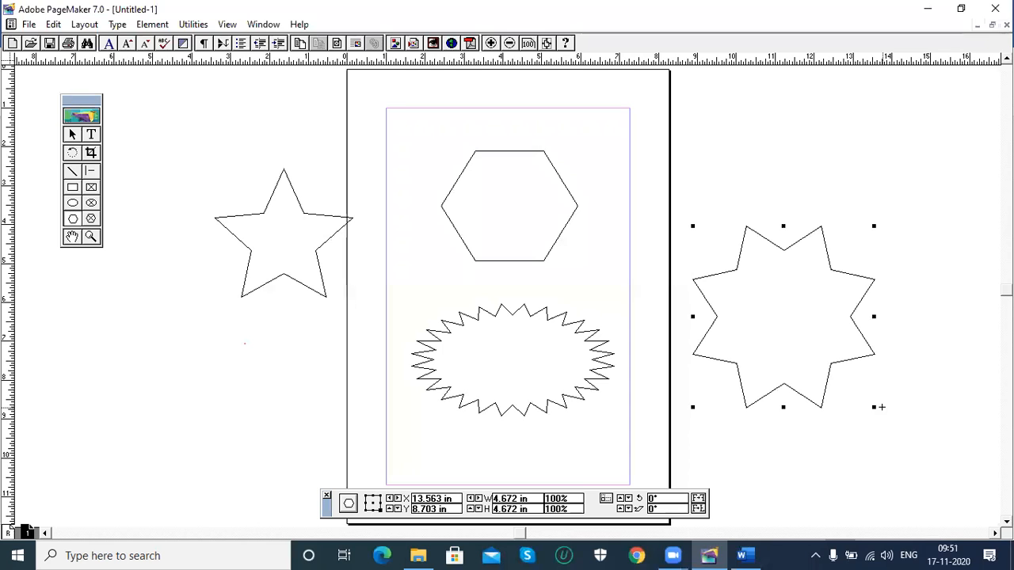
{"action": "double_click", "coordinate": [72, 219]}
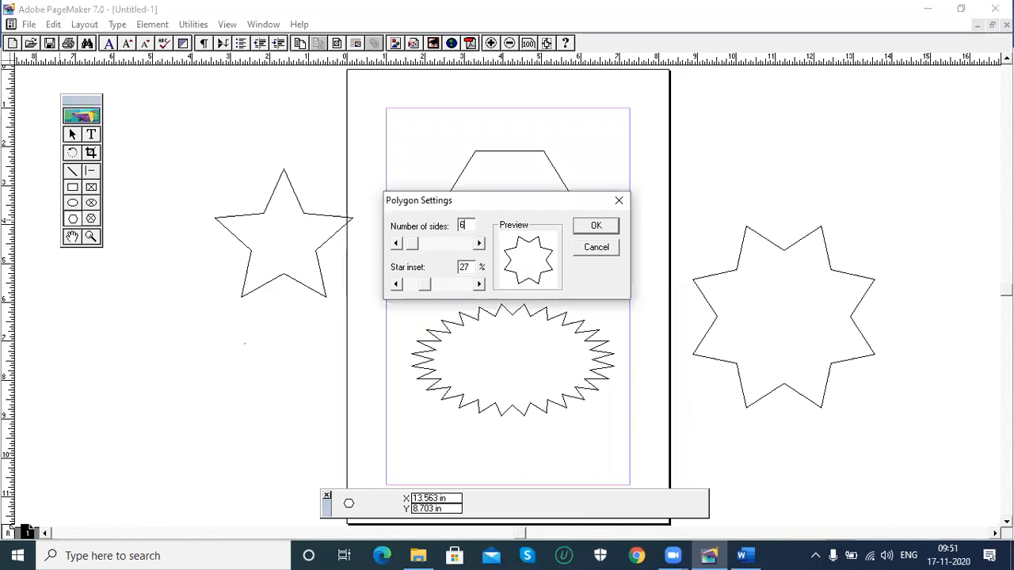
Reset the polygon to six sides with 0% star inset and set rectangle corners to square
{"action": "left_click_drag", "start_coordinate": [425, 283], "coordinate": [416, 284]}
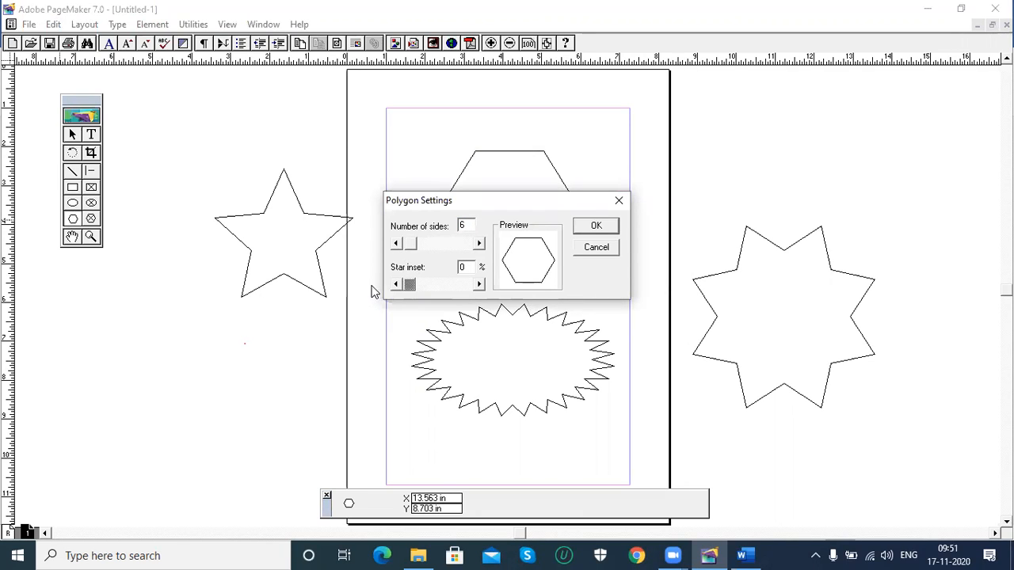
{"action": "left_click", "coordinate": [595, 226]}
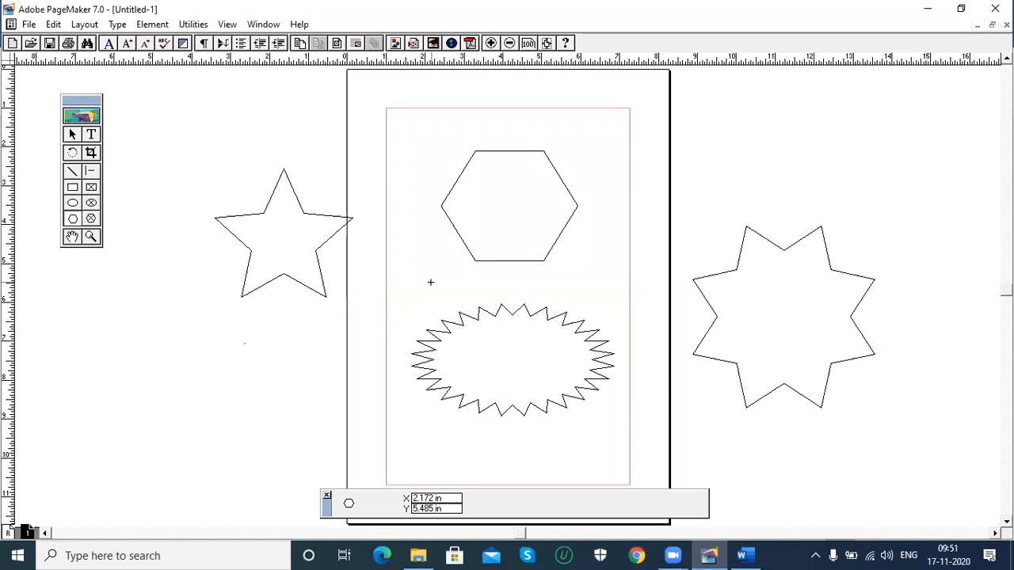
{"action": "double_click", "coordinate": [71, 187]}
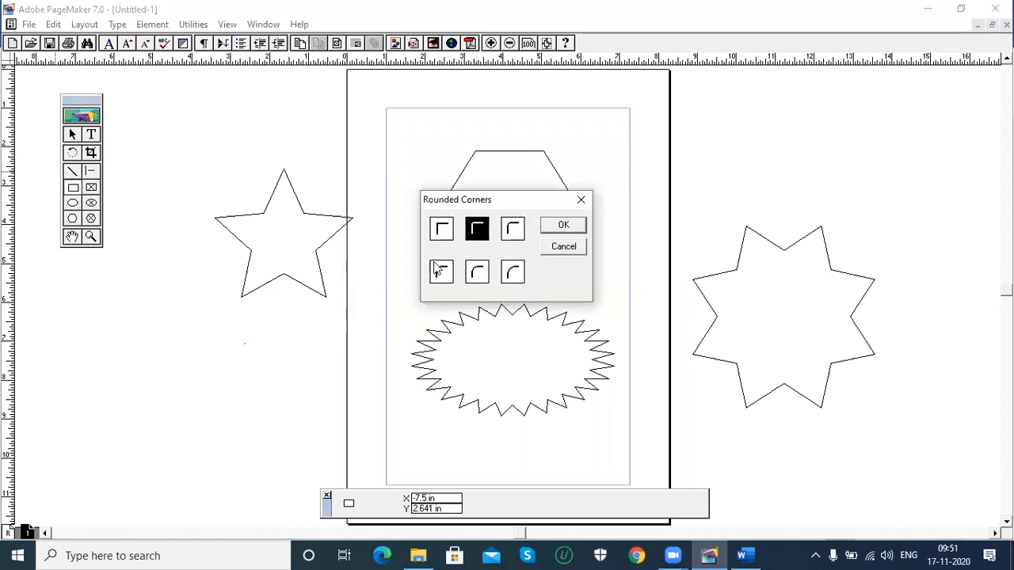
{"action": "left_click", "coordinate": [441, 230]}
{"action": "left_click", "coordinate": [563, 226]}
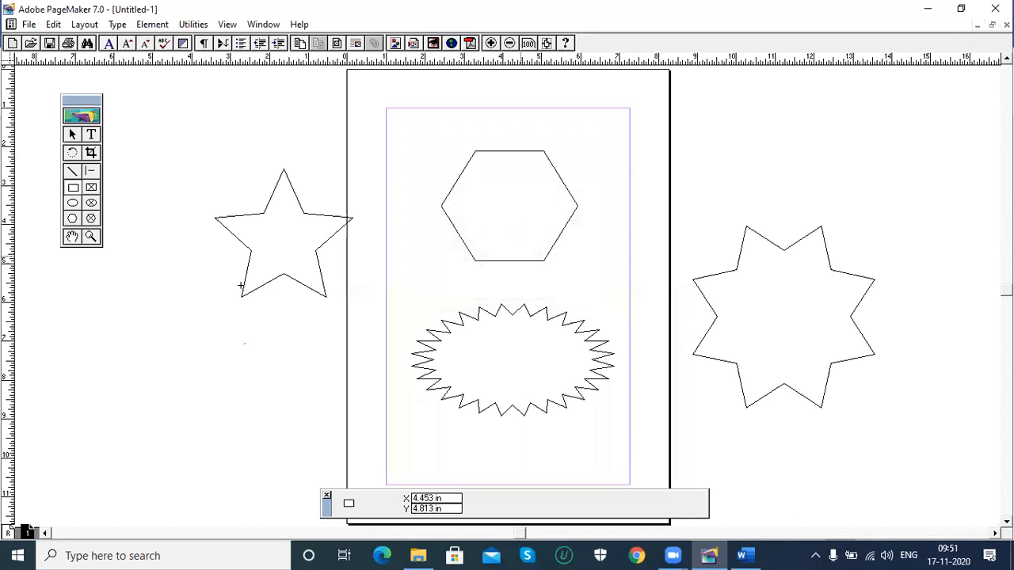
Check the ellipse fill and stroke settings and leave them unchanged
{"action": "double_click", "coordinate": [70, 205]}
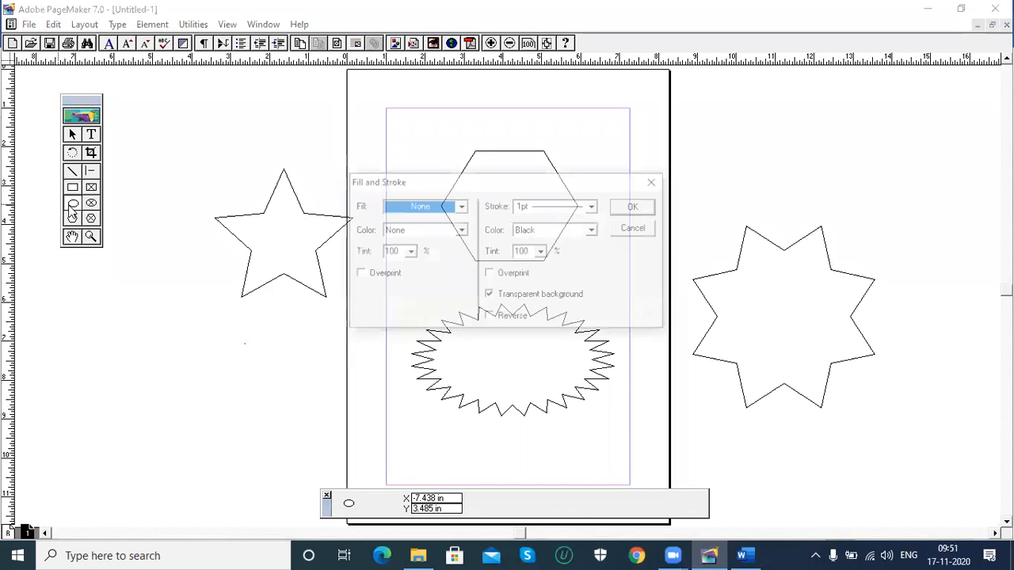
{"action": "left_click", "coordinate": [626, 228]}
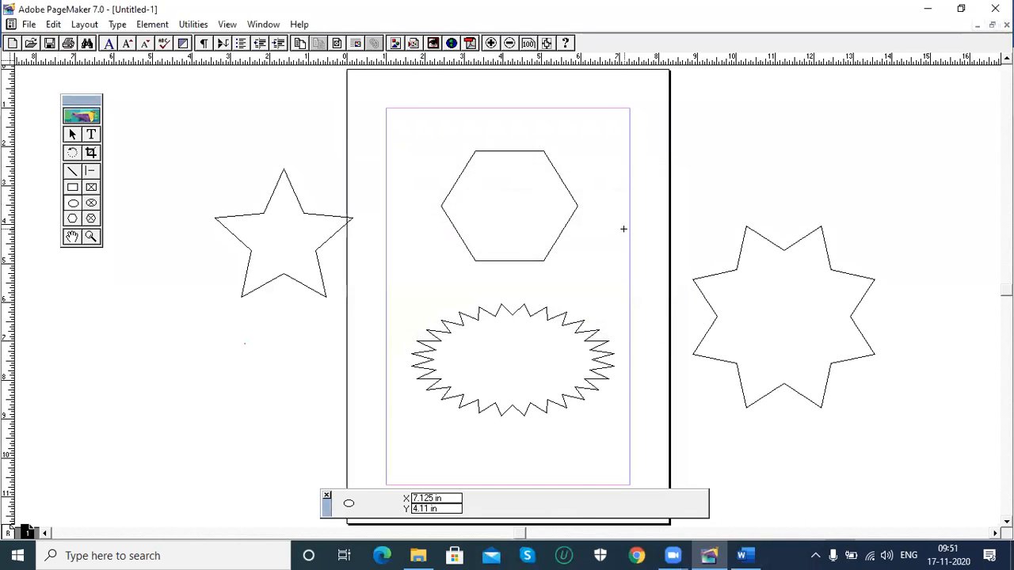
{"action": "left_click", "coordinate": [72, 237]}
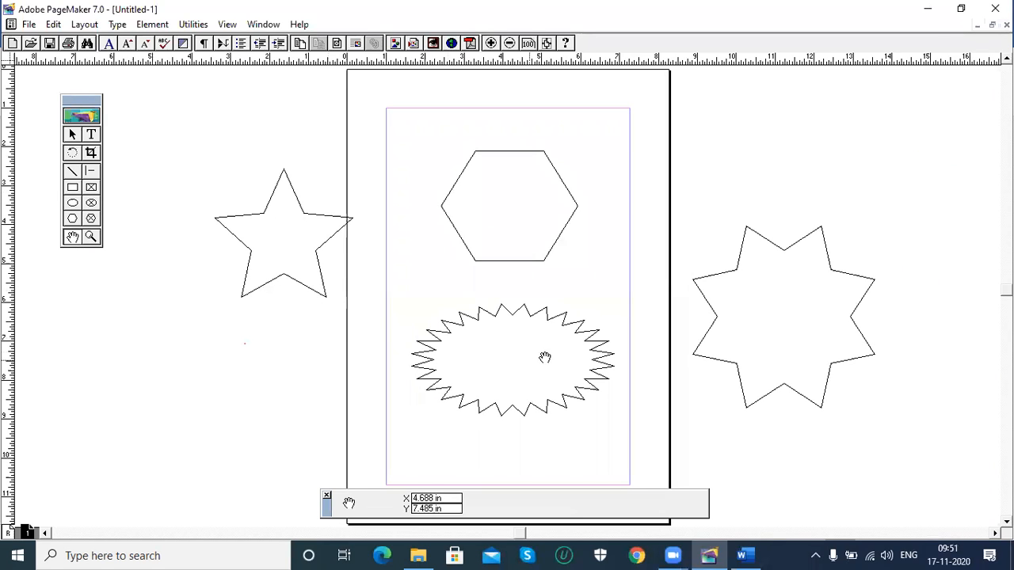
Pan the view to bring the hexagon, starburst and both side stars into view
{"action": "left_click_drag", "start_coordinate": [509, 356], "coordinate": [67, 251]}
{"action": "left_click_drag", "start_coordinate": [214, 276], "coordinate": [749, 194]}
{"action": "left_click_drag", "start_coordinate": [390, 323], "coordinate": [333, 460]}
{"action": "left_click_drag", "start_coordinate": [327, 342], "coordinate": [214, 427]}
{"action": "left_click_drag", "start_coordinate": [315, 262], "coordinate": [389, 397]}
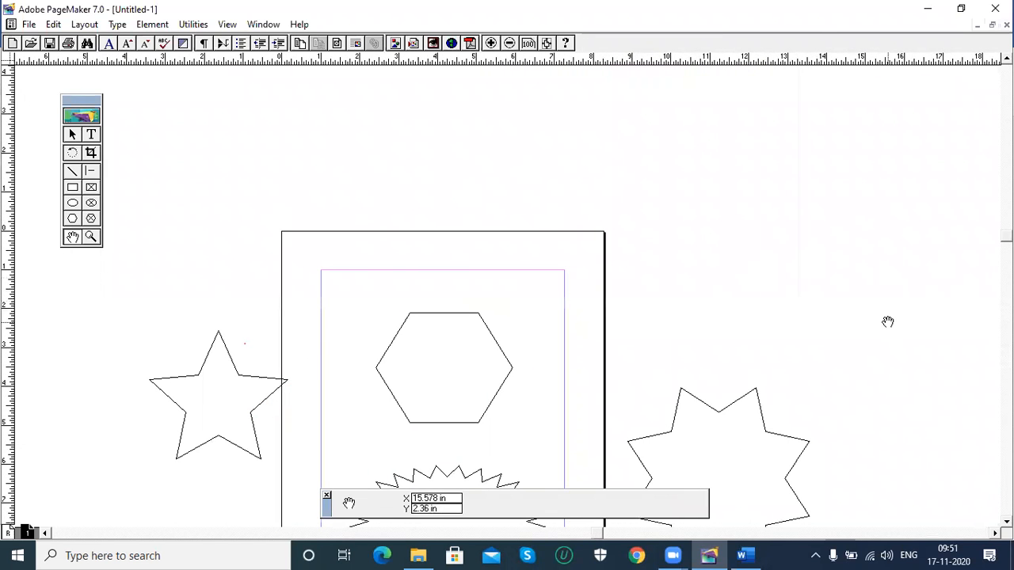
{"action": "left_click_drag", "start_coordinate": [823, 484], "coordinate": [888, 321]}
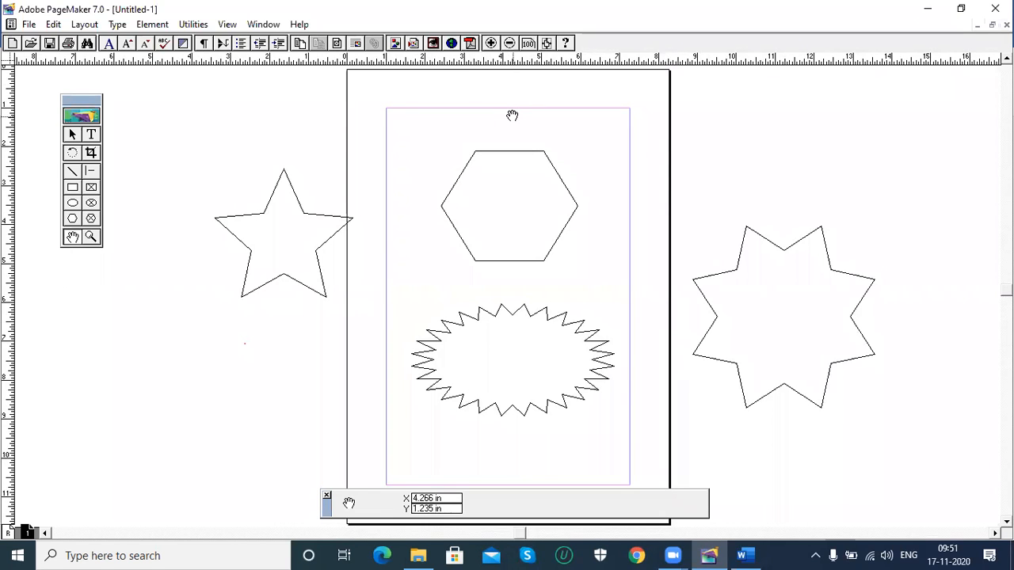
Zoom out and in with the toolbar buttons, ending zoomed out on the whole page
{"action": "left_click", "coordinate": [510, 43]}
{"action": "left_click", "coordinate": [510, 43]}
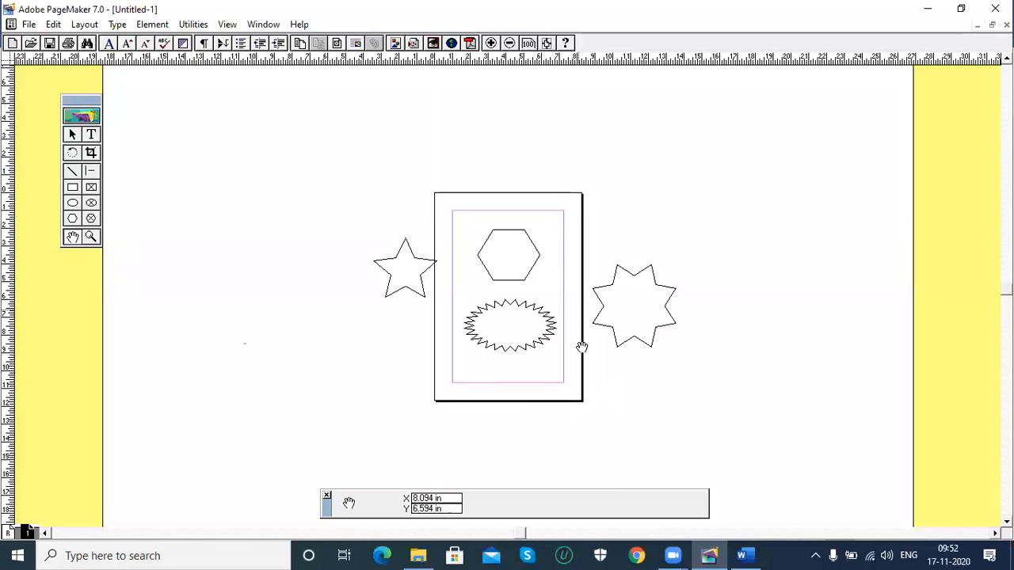
{"action": "left_click", "coordinate": [491, 44]}
{"action": "left_click", "coordinate": [491, 44]}
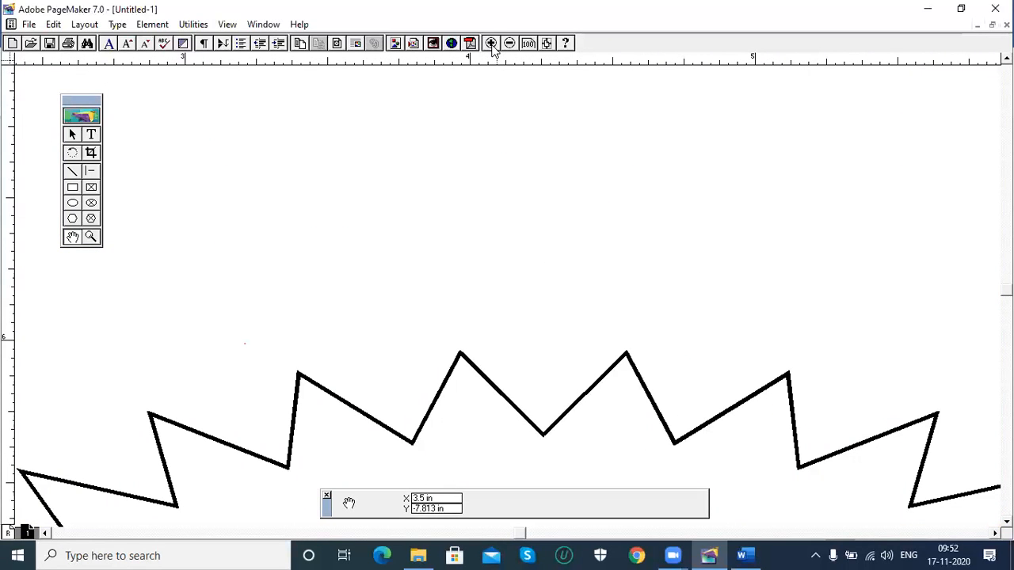
{"action": "left_click", "coordinate": [509, 44]}
{"action": "left_click", "coordinate": [509, 44]}
{"action": "left_click", "coordinate": [509, 43]}
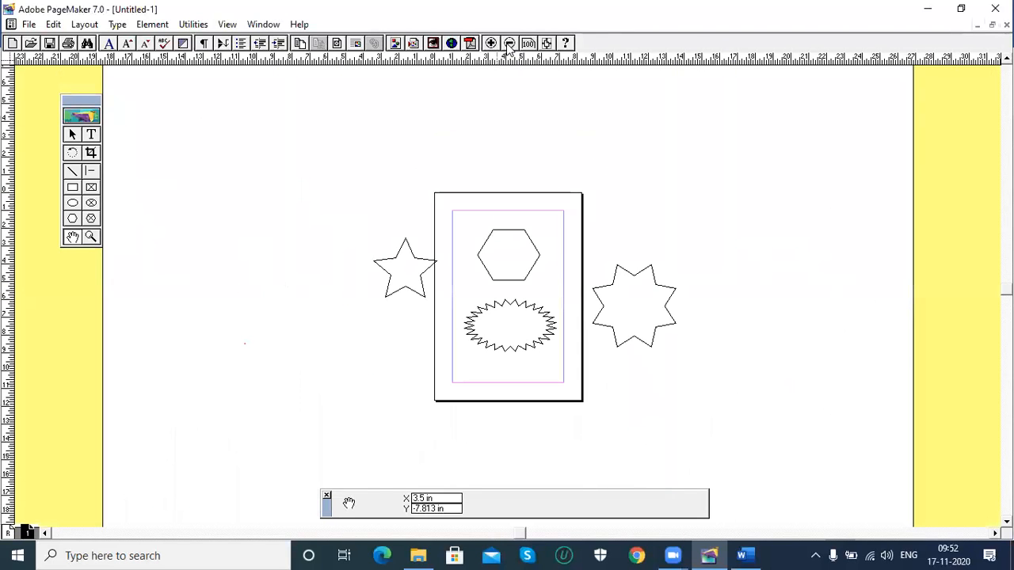
Zoom in three steps on the zigzag oval and drag a text frame above it
{"action": "left_click", "coordinate": [491, 44]}
{"action": "left_click", "coordinate": [491, 43]}
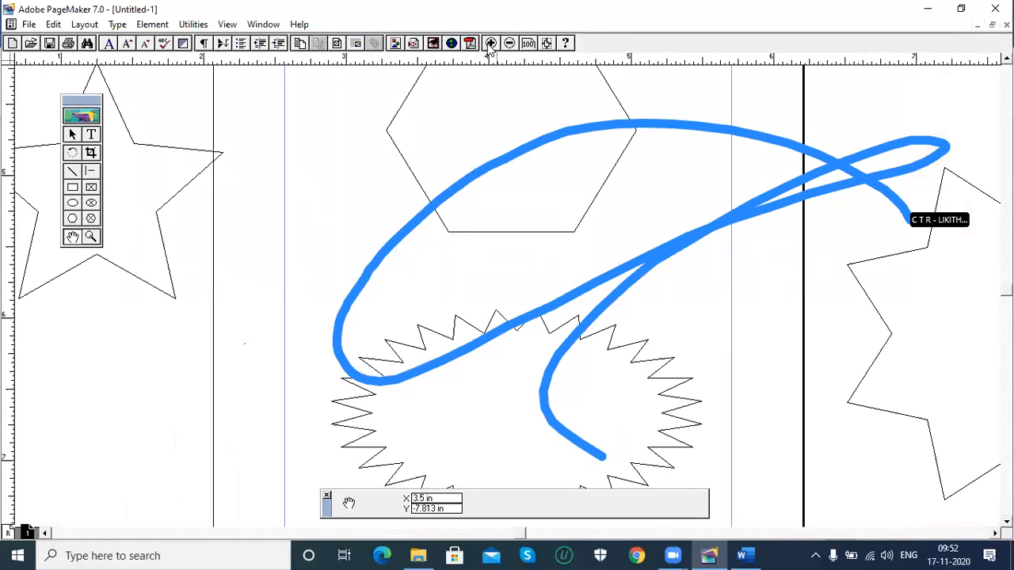
{"action": "left_click", "coordinate": [491, 44]}
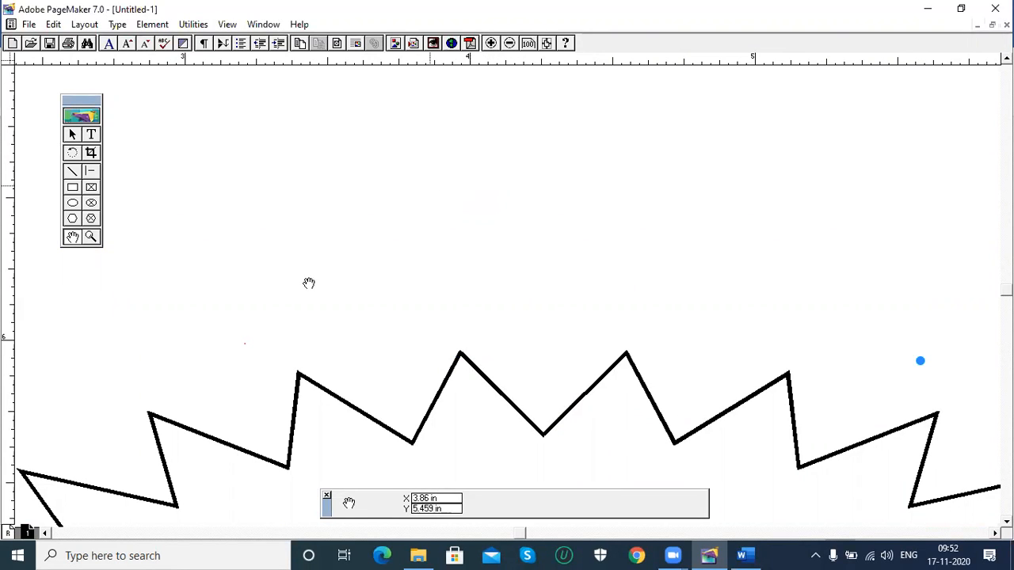
{"action": "left_click", "coordinate": [91, 136]}
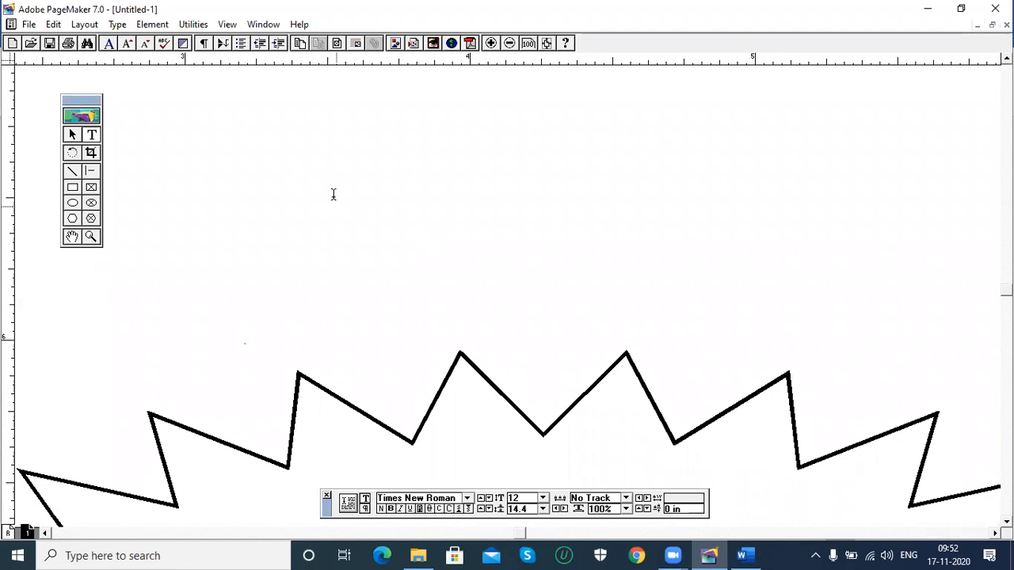
{"action": "left_click_drag", "start_coordinate": [233, 169], "coordinate": [765, 295]}
Type shortcut lines: Ctrl+ + zoom in, Ctrl+ - zoom out, Ctrl+0 fit to screen, Ctrl+1 100% zoom
{"action": "type", "text": "Ctrl"}
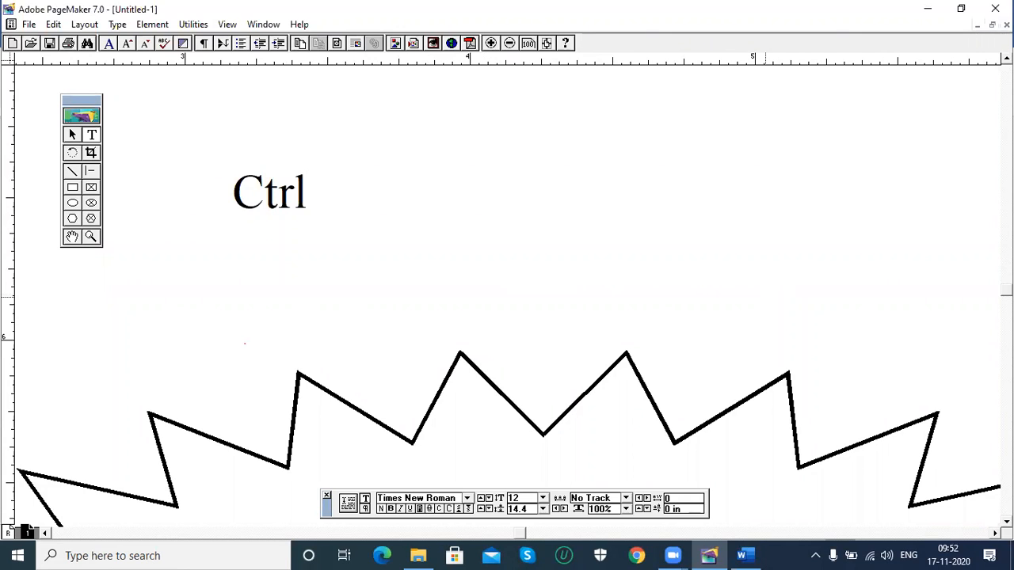
{"action": "type", "text": "+ +"}
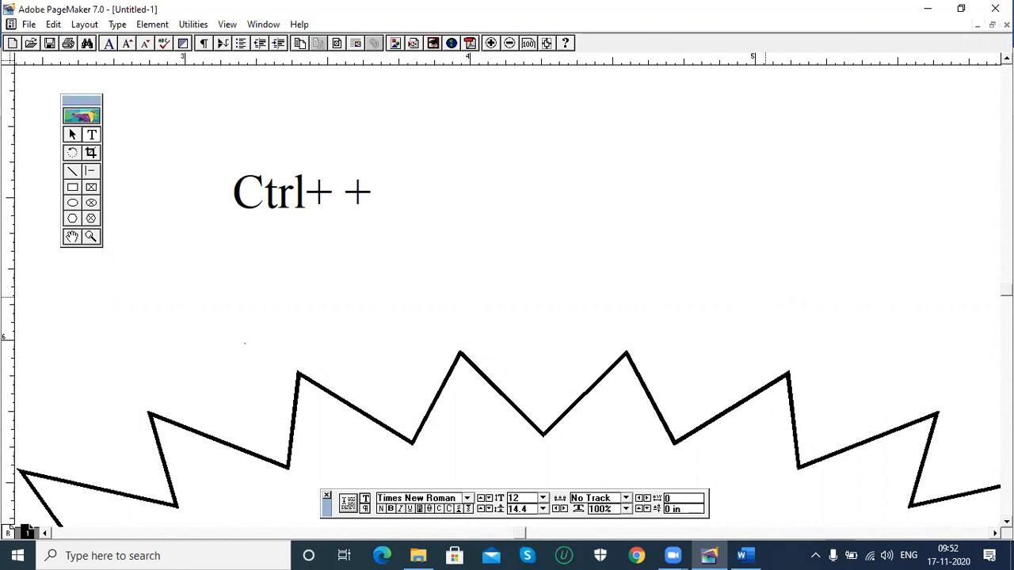
{"action": "type", "text": " - zoom in "}
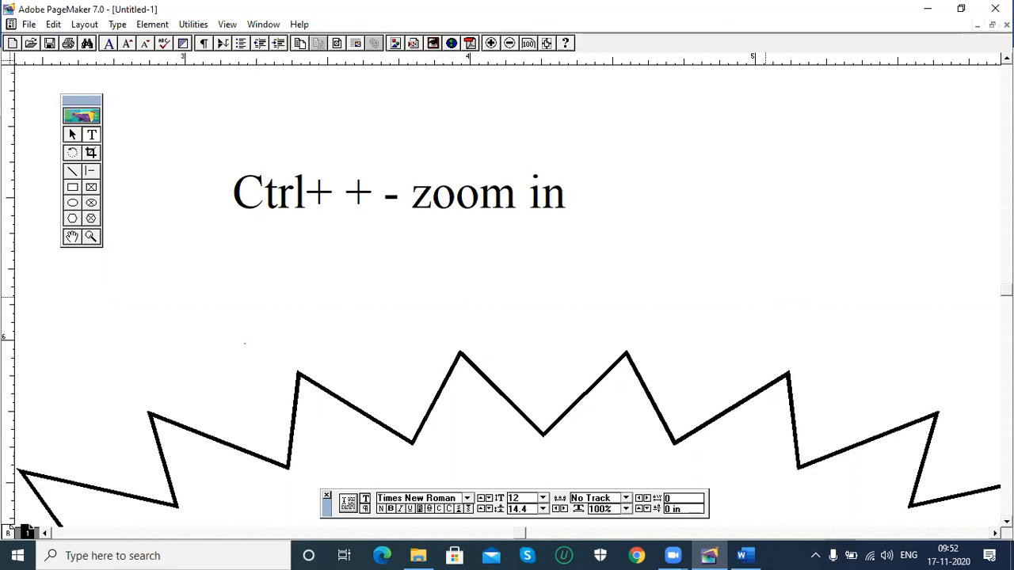
{"action": "type", "text": "Ct"}
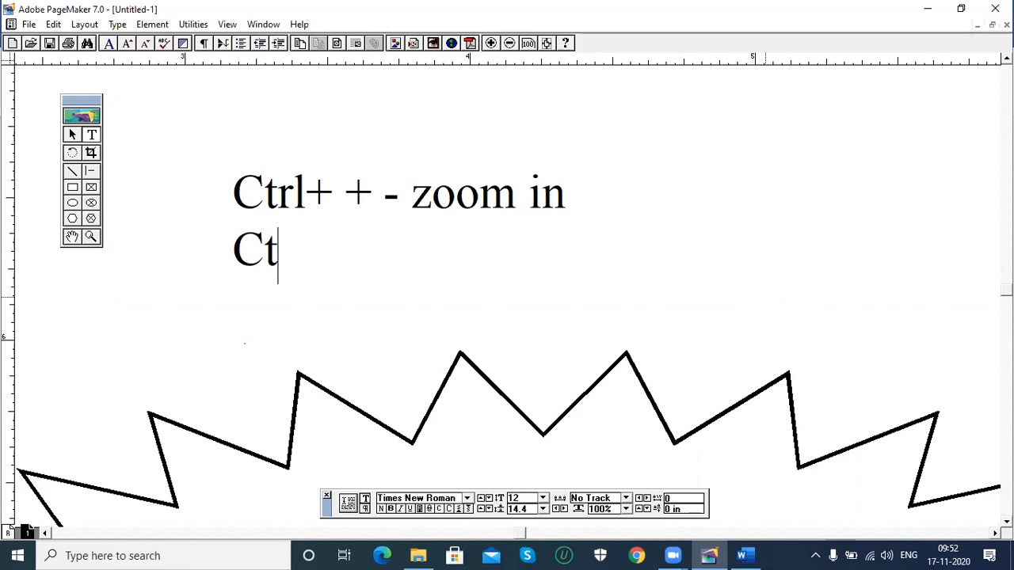
{"action": "type", "text": "rl+ "}
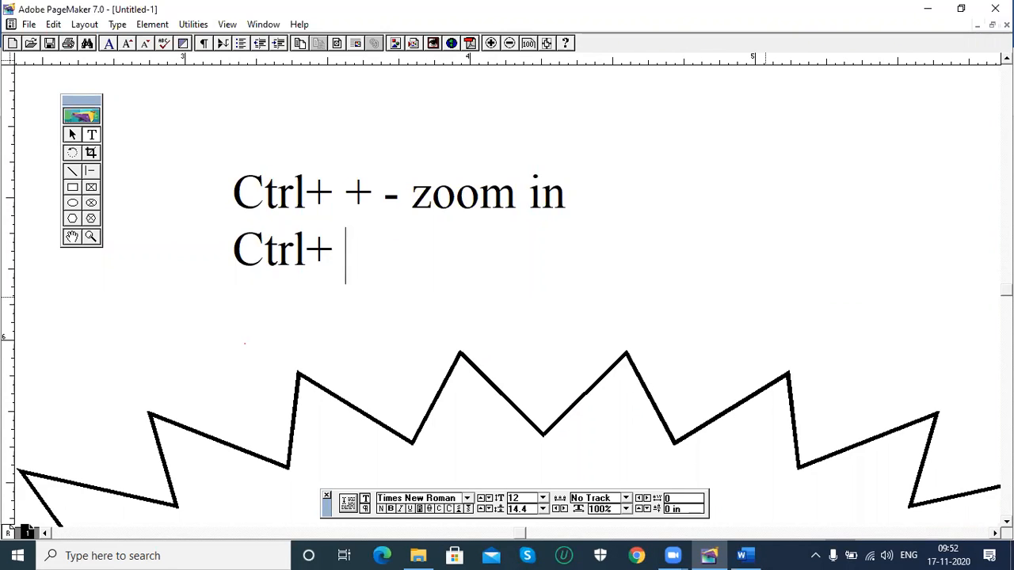
{"action": "type", "text": "- - zo"}
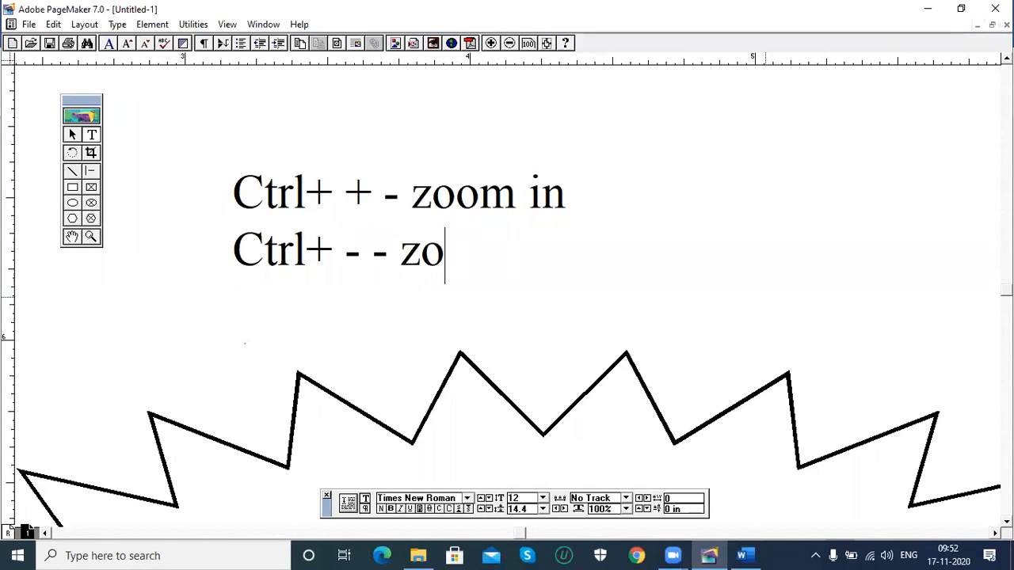
{"action": "type", "text": "om out"}
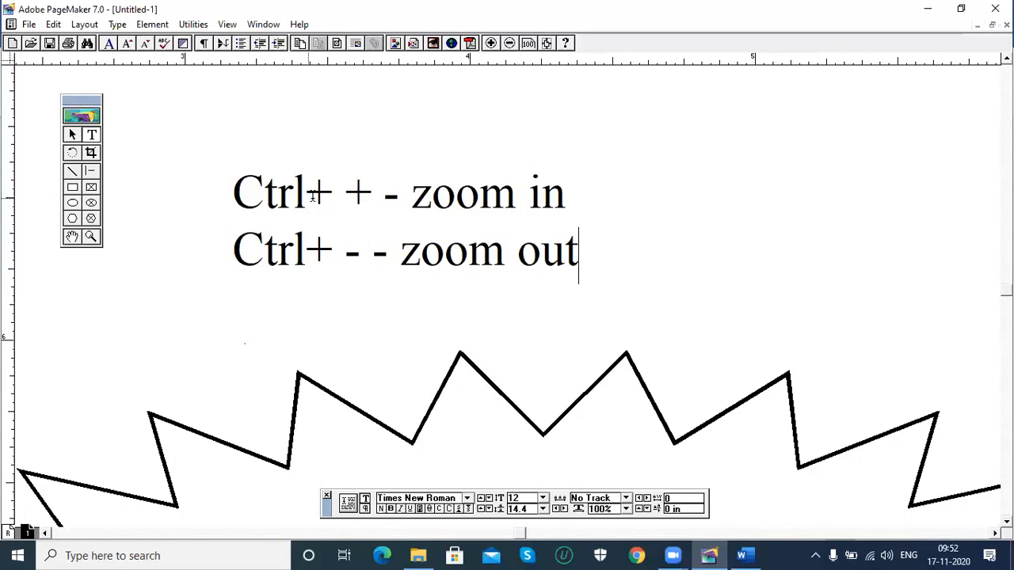
{"action": "left_click_drag", "start_coordinate": [306, 198], "coordinate": [332, 198]}
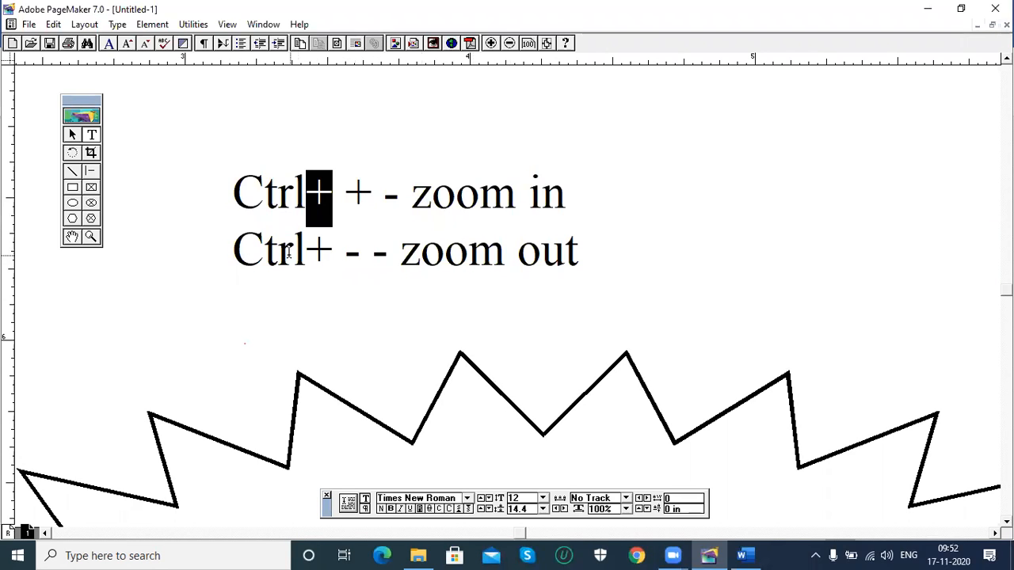
{"action": "left_click", "coordinate": [592, 267]}
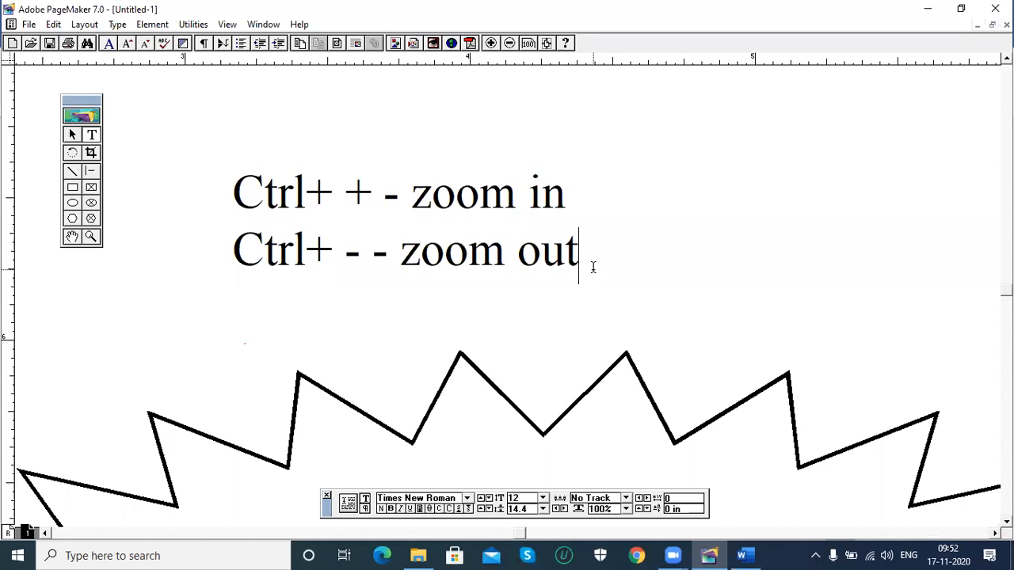
{"action": "type", "text": "Ct"}
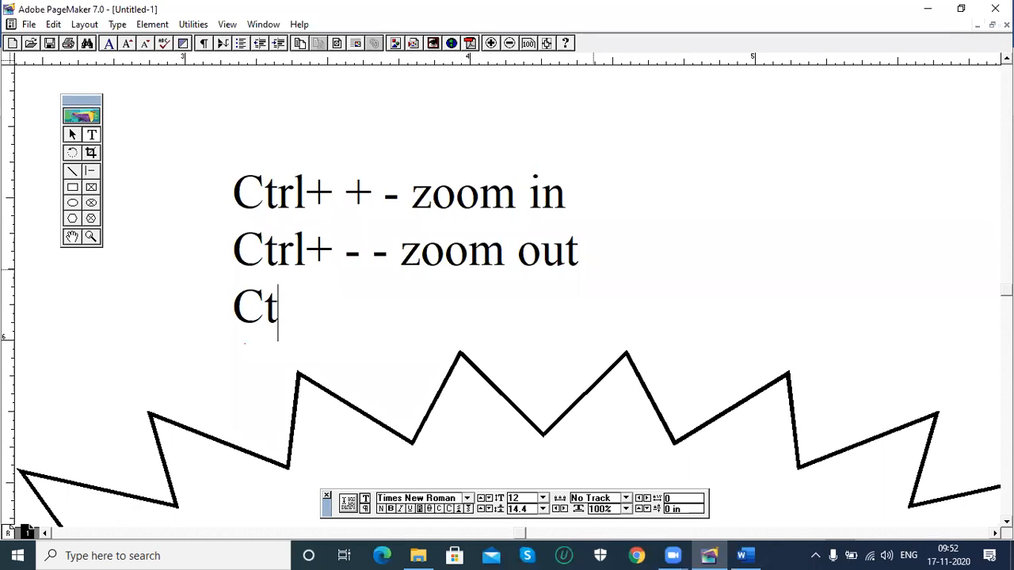
{"action": "type", "text": "rl+0 -"}
{"action": "left_click_drag", "start_coordinate": [844, 185], "coordinate": [879, 441]}
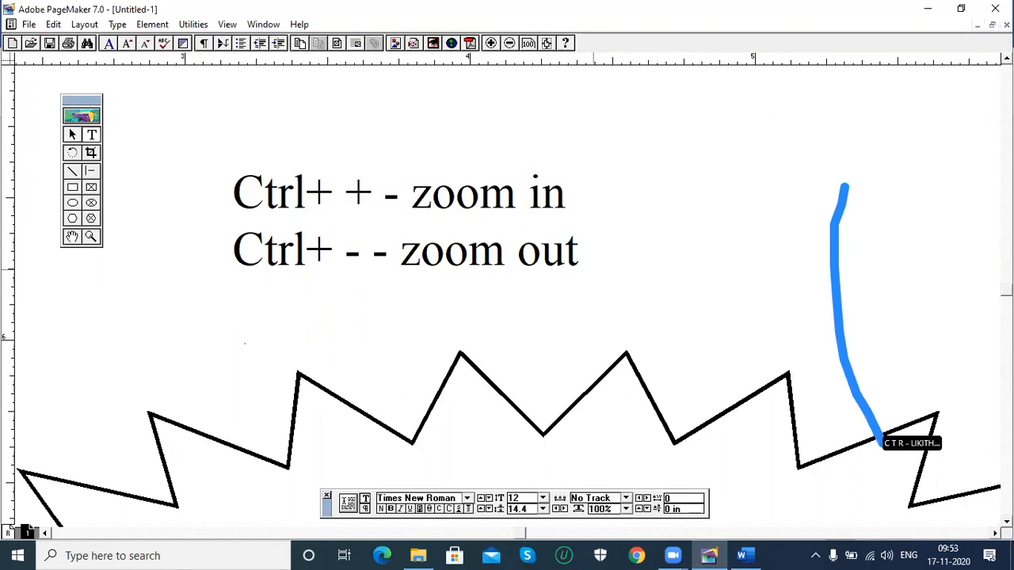
{"action": "type", "text": "fit "}
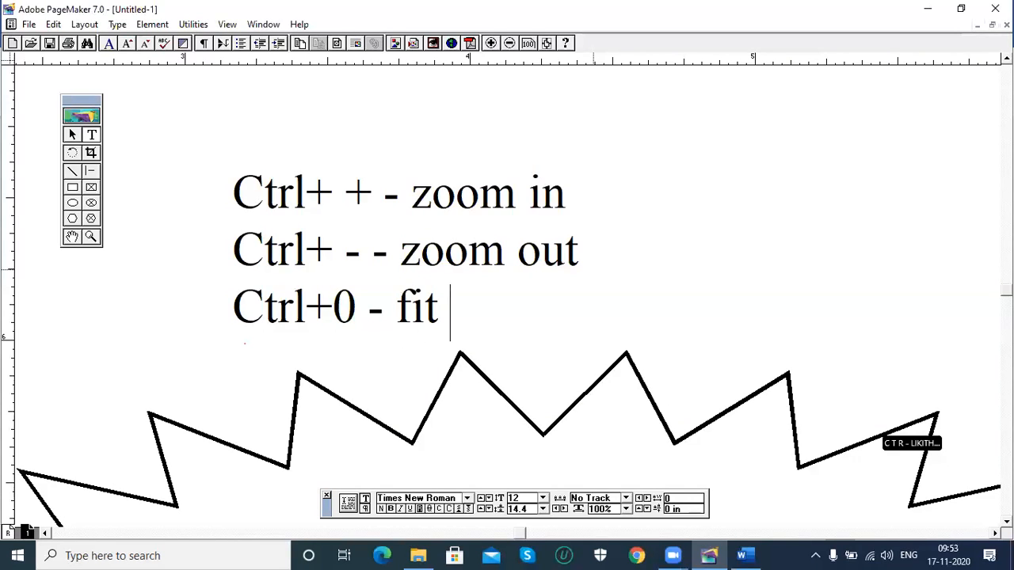
{"action": "type", "text": "to screen"}
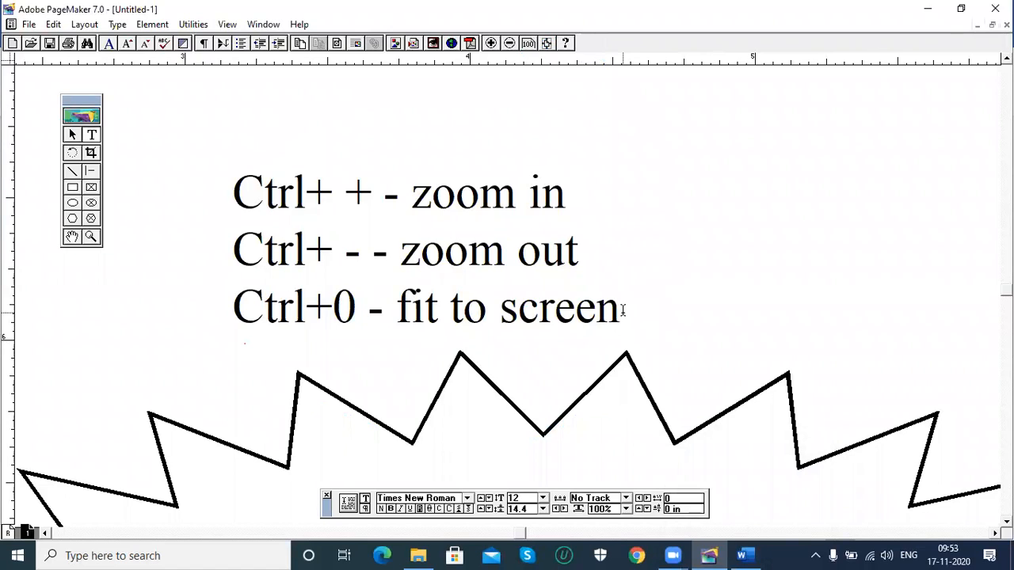
{"action": "key", "text": "Return"}
{"action": "type", "text": "Ct"}
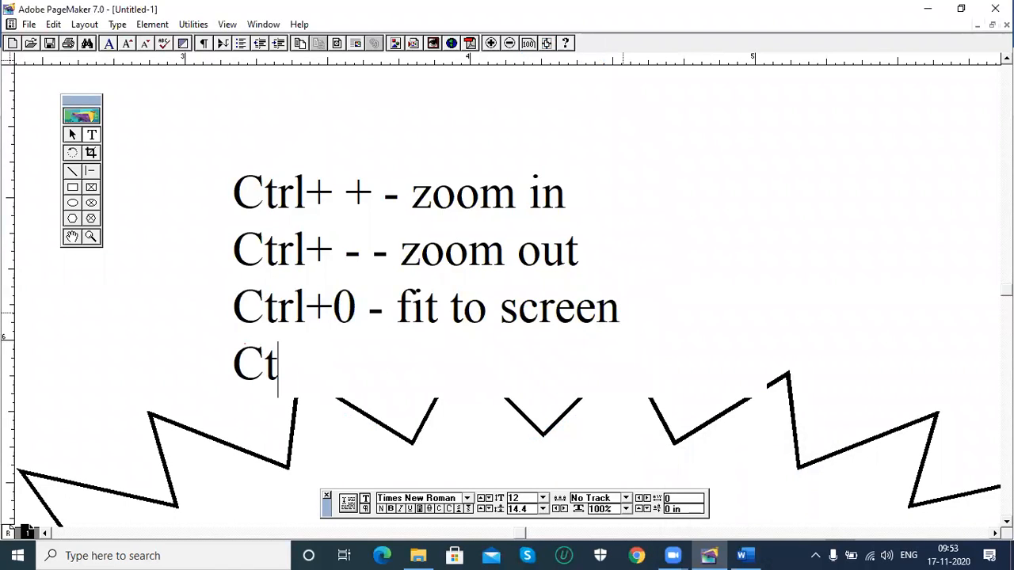
{"action": "type", "text": "rl+1 - 100"}
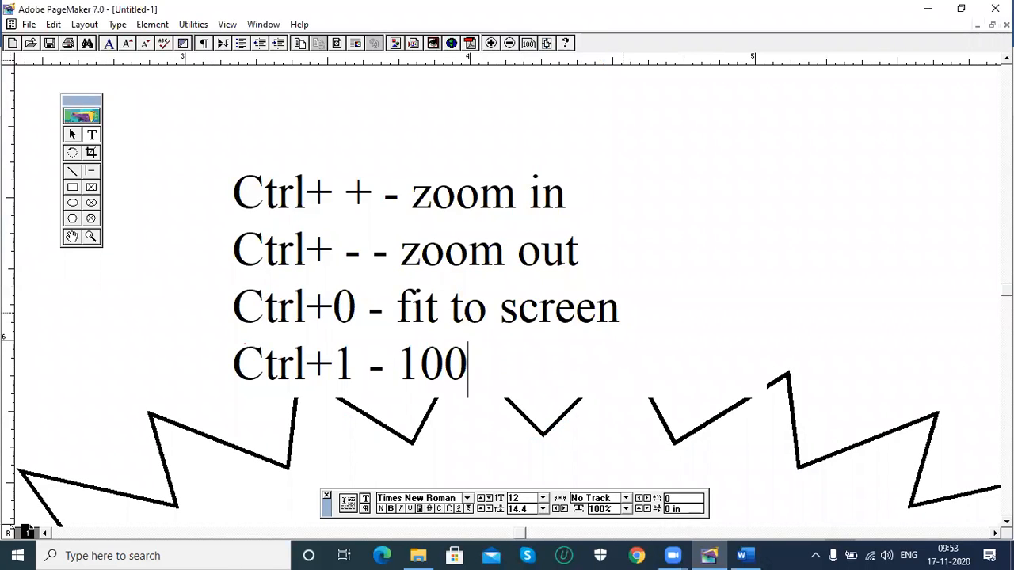
{"action": "type", "text": "% zoom"}
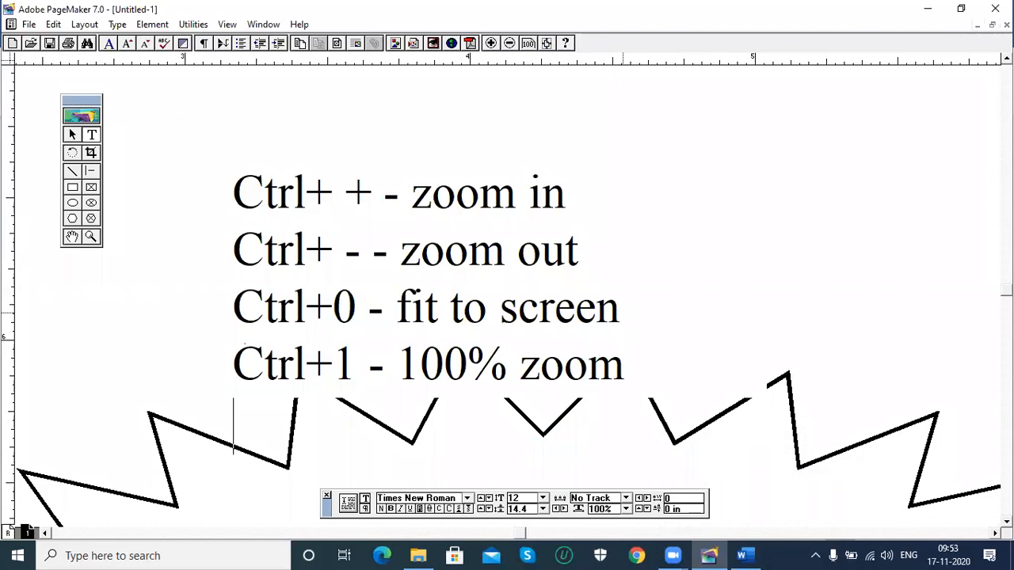
Add the lines 'Ctrl+2 - 200% zoom' and 'Ctrl+7 - 75% zoom' to the list
{"action": "key", "text": "Return"}
{"action": "type", "text": "Ctrl+"}
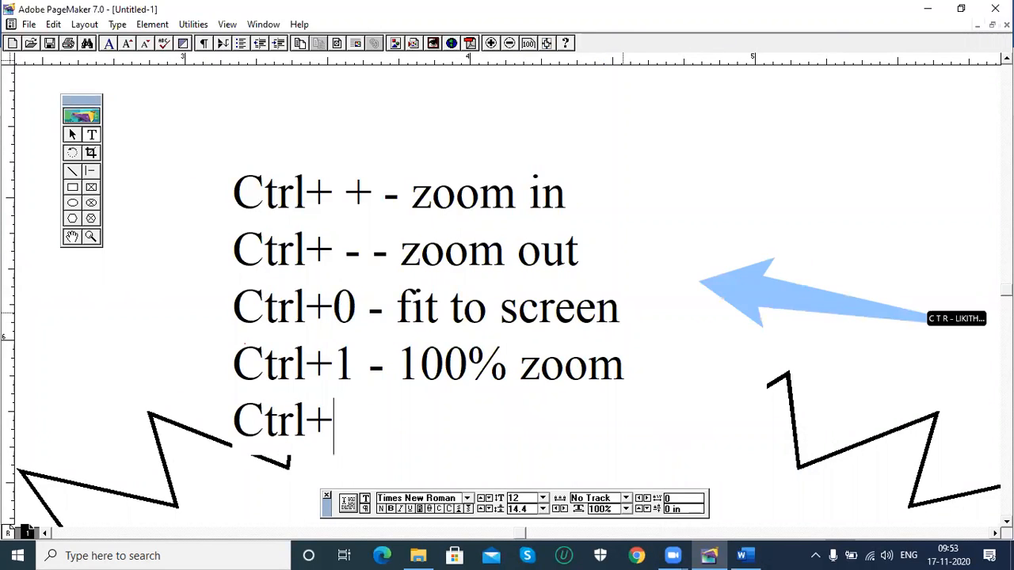
{"action": "type", "text": "2 - "}
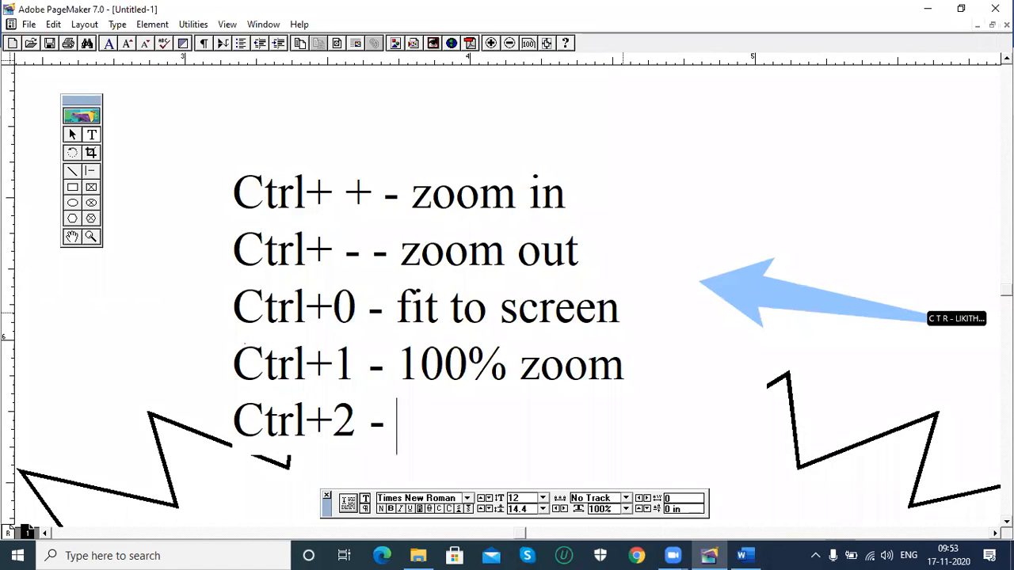
{"action": "type", "text": "200"}
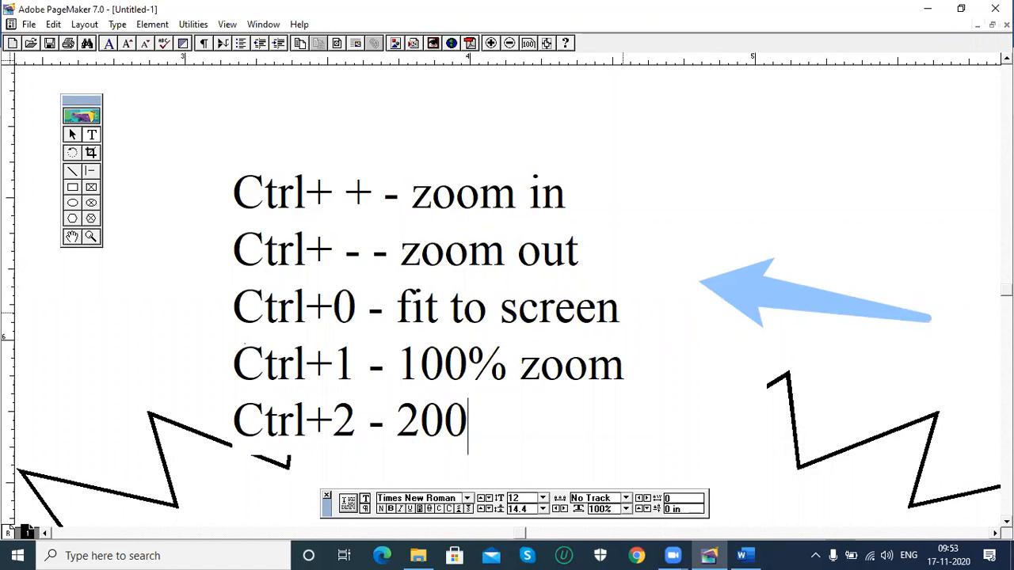
{"action": "type", "text": "% zoo"}
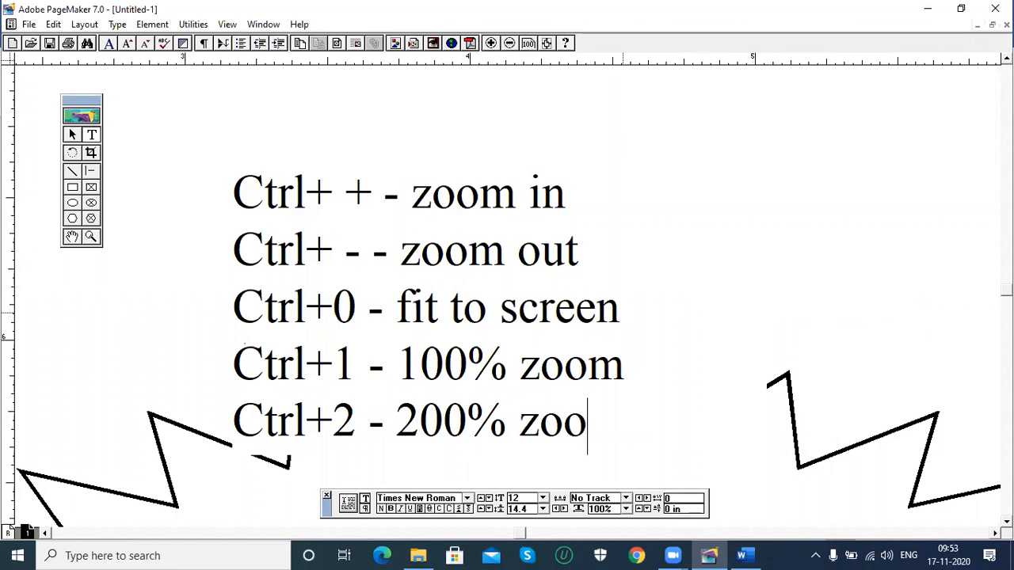
{"action": "type", "text": "m"}
{"action": "key", "text": "Return"}
{"action": "type", "text": "Ctr"}
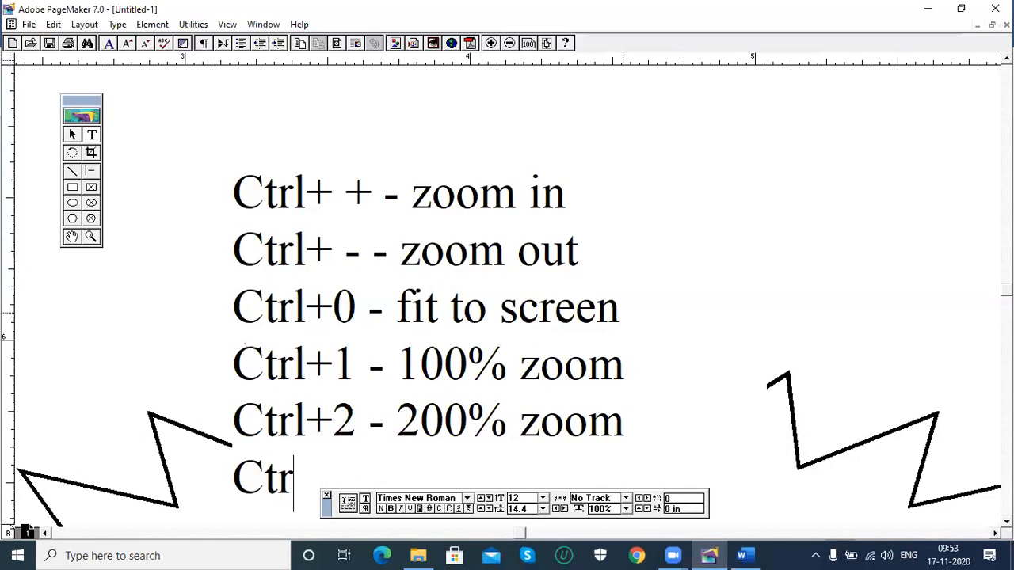
{"action": "type", "text": "l+7 "}
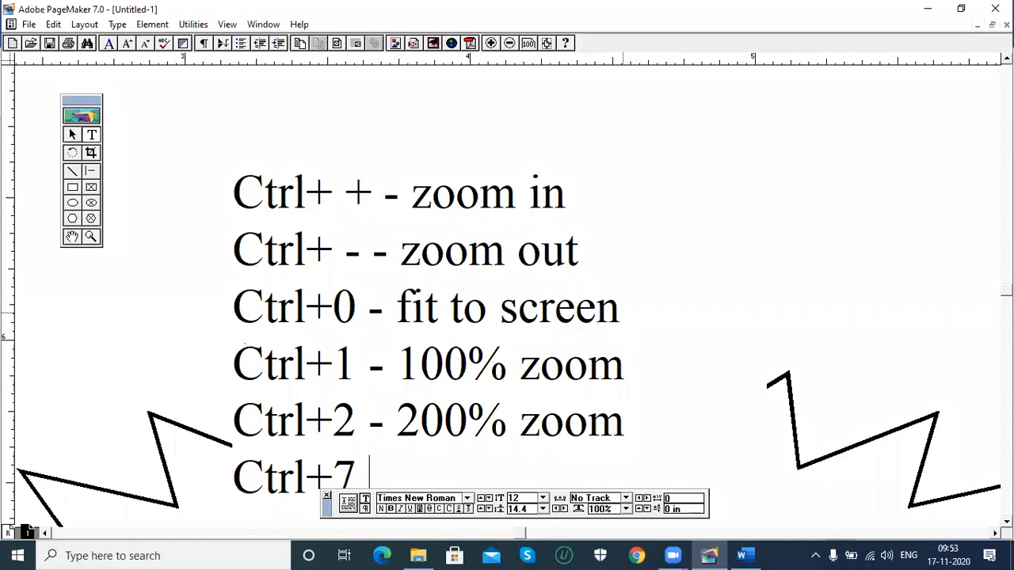
{"action": "type", "text": "- 75% zoom"}
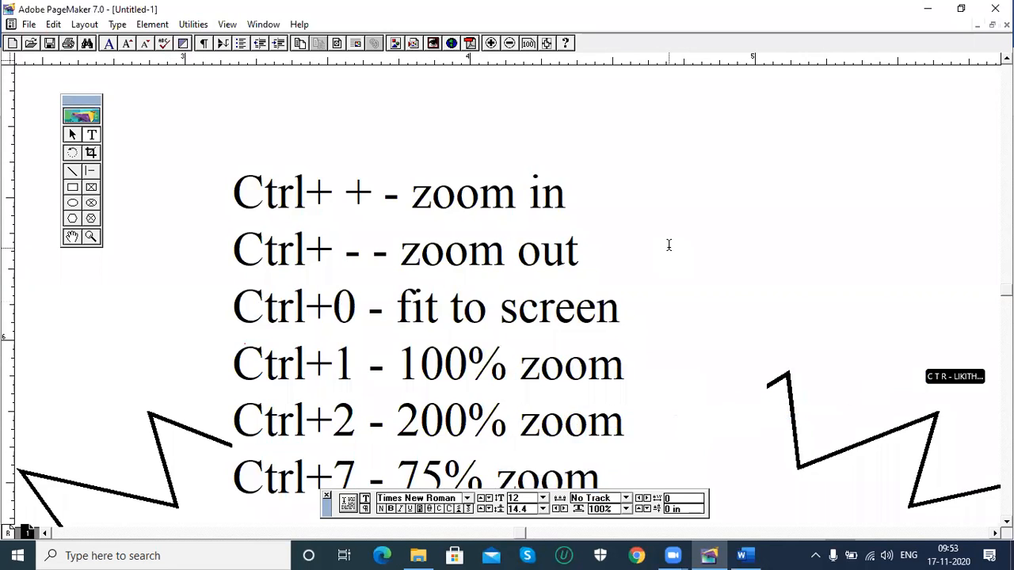
Try the Ctrl+1, Ctrl+2 and Ctrl+7 zoom levels, then fit the whole page with Ctrl+0
{"action": "key", "text": "ctrl+1"}
{"action": "key", "text": "ctrl+1"}
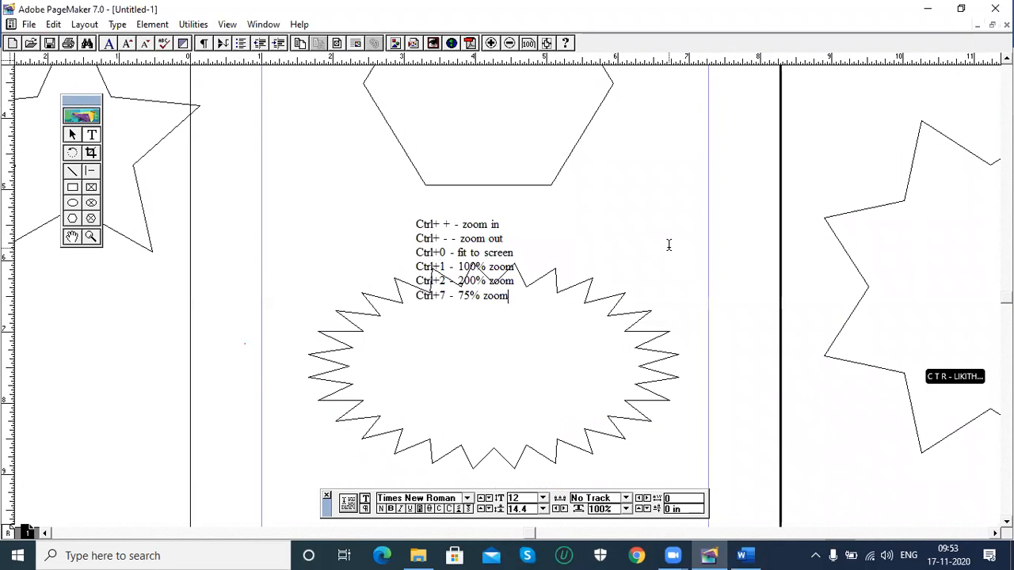
{"action": "key", "text": "ctrl+2"}
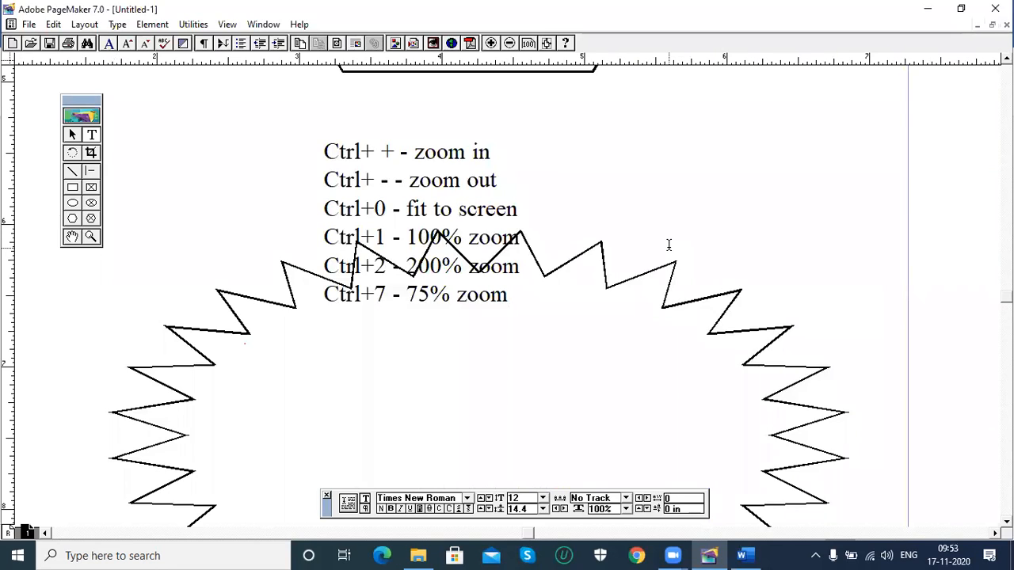
{"action": "key", "text": "ctrl+7"}
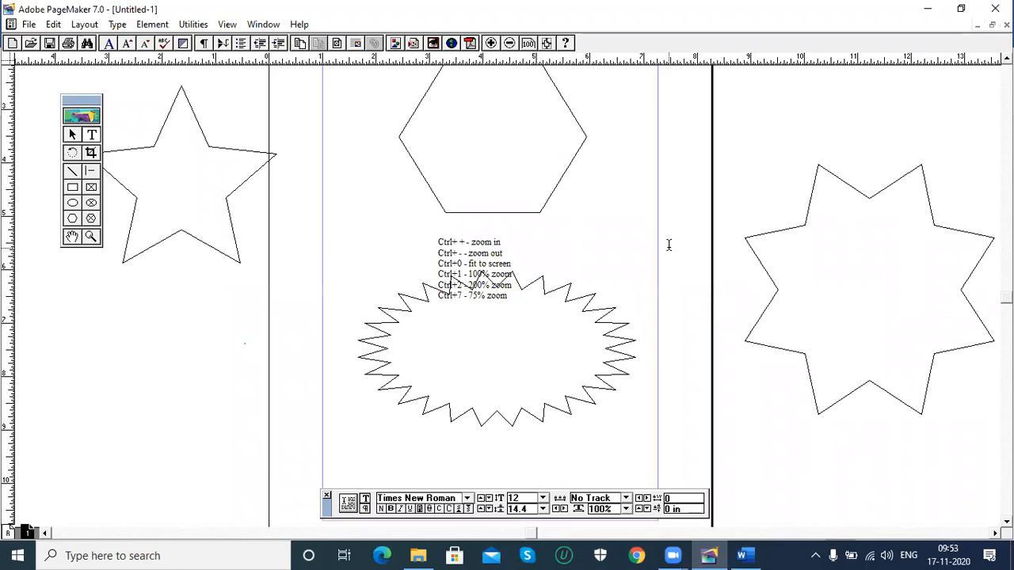
{"action": "key", "text": "ctrl+0"}
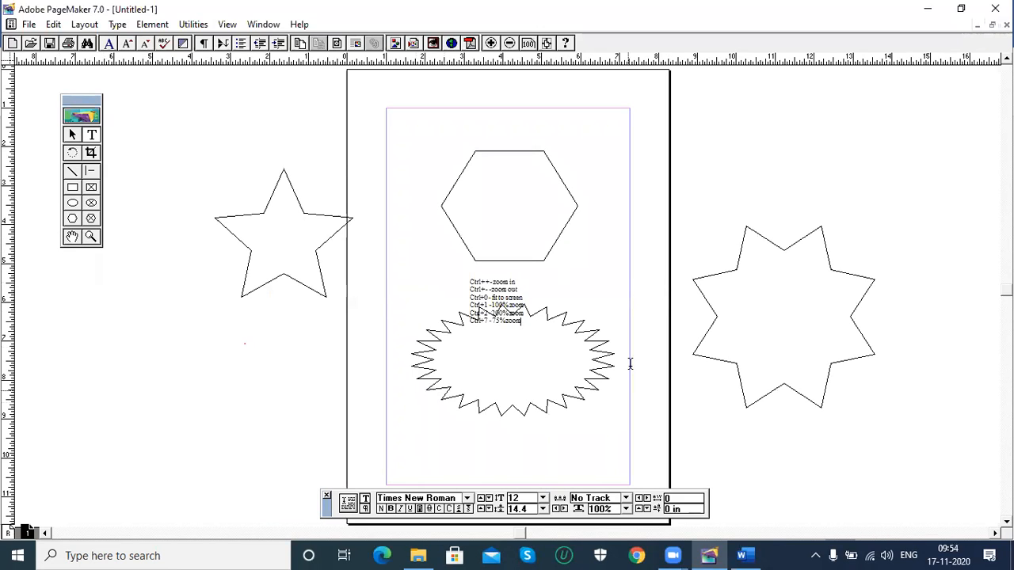
{"action": "left_click", "coordinate": [91, 238]}
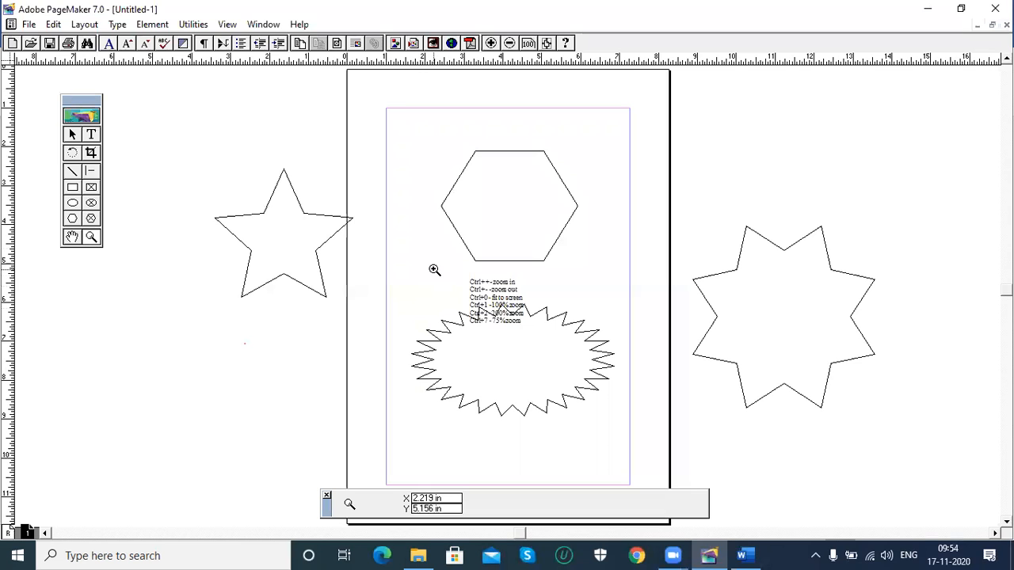
Zoom in with the Zoom tool on the shortcut text and its first lines
{"action": "left_click_drag", "start_coordinate": [434, 270], "coordinate": [544, 343]}
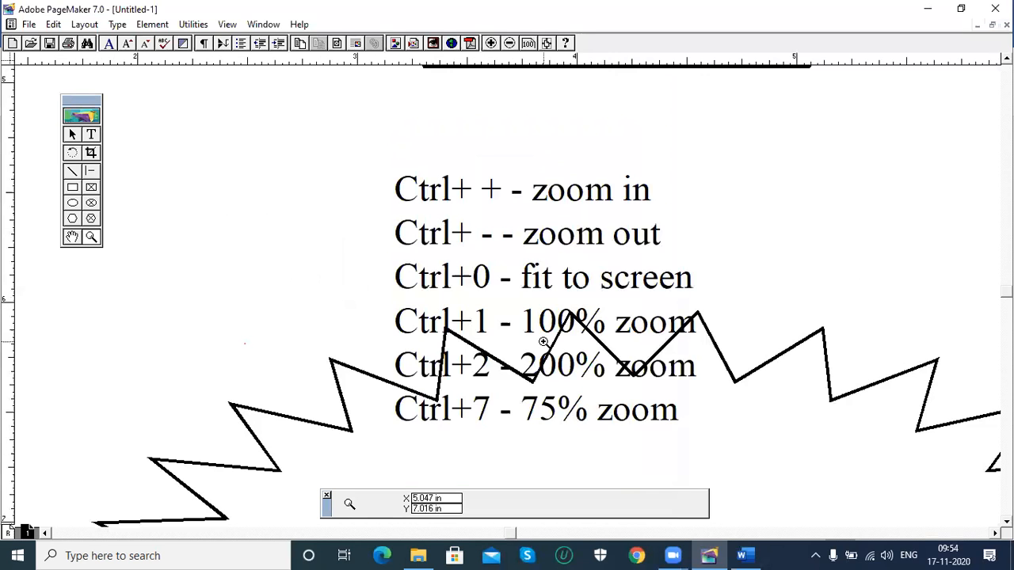
{"action": "left_click_drag", "start_coordinate": [386, 169], "coordinate": [658, 213]}
{"action": "left_click", "coordinate": [195, 242]}
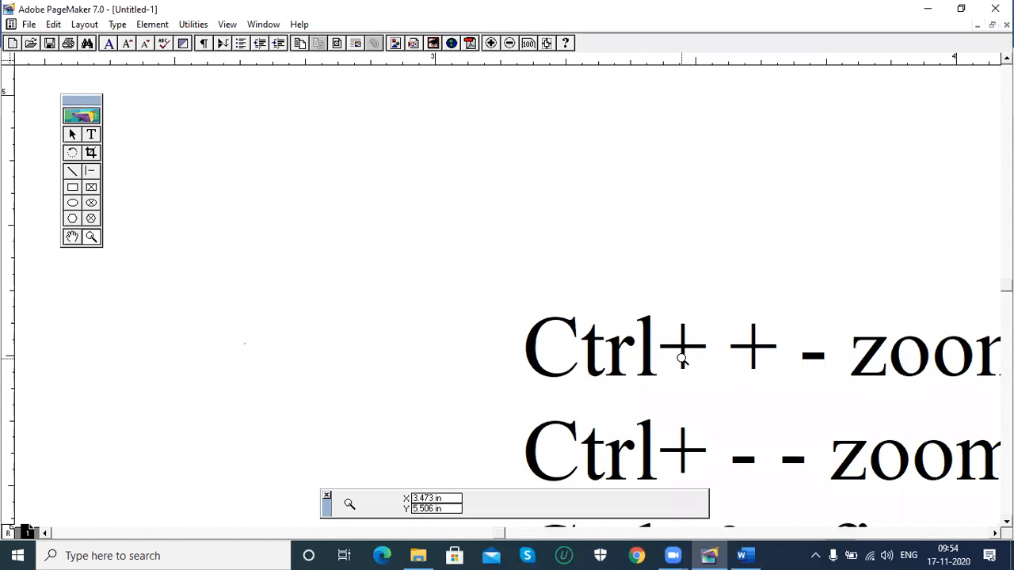
Pan down to bring the 'Ctrl+7 - 75% zoom' line into view
{"action": "left_click", "coordinate": [72, 238]}
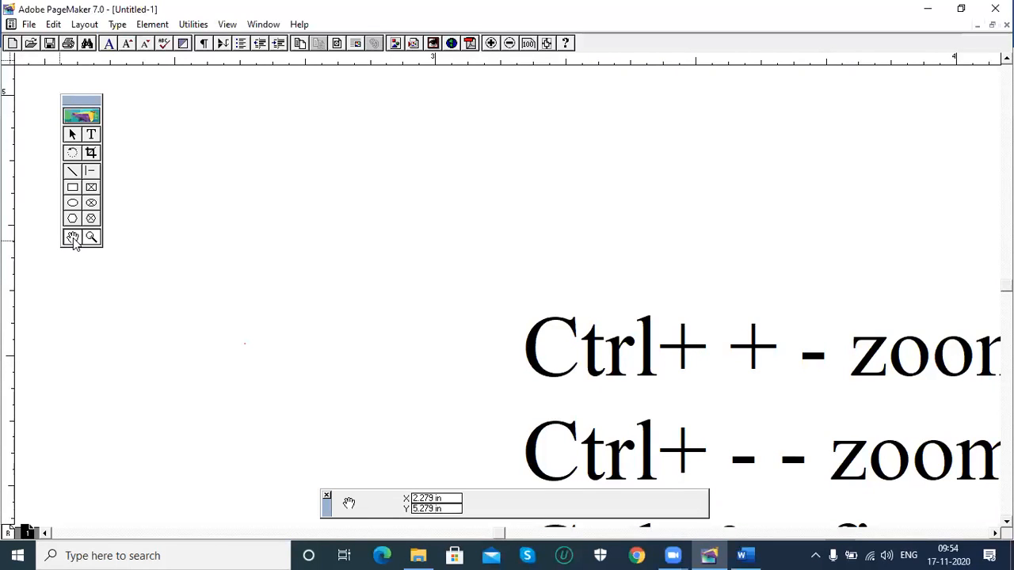
{"action": "left_click_drag", "start_coordinate": [649, 407], "coordinate": [320, 229]}
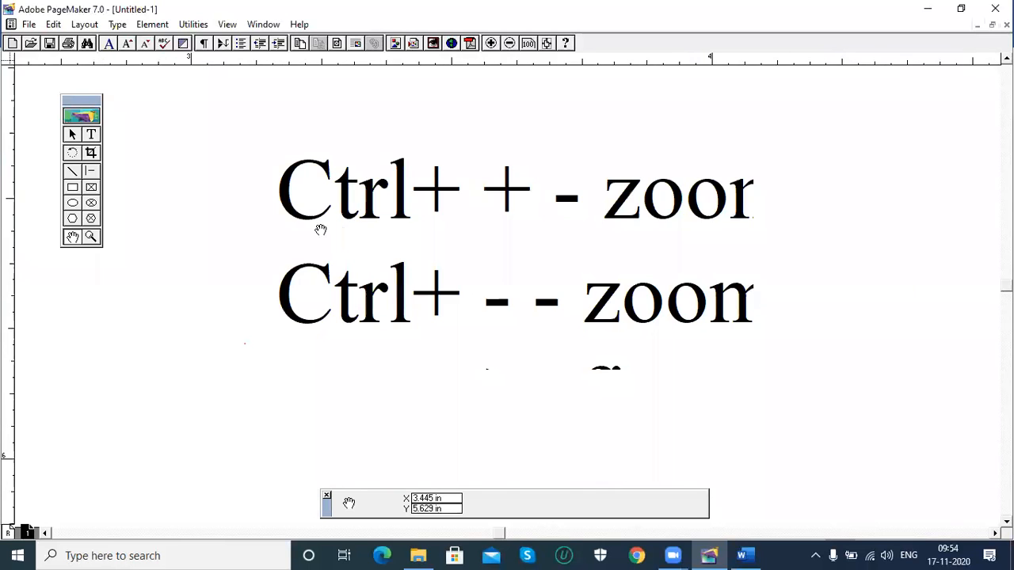
{"action": "left_click_drag", "start_coordinate": [567, 399], "coordinate": [540, 278]}
{"action": "left_click_drag", "start_coordinate": [589, 423], "coordinate": [596, 272]}
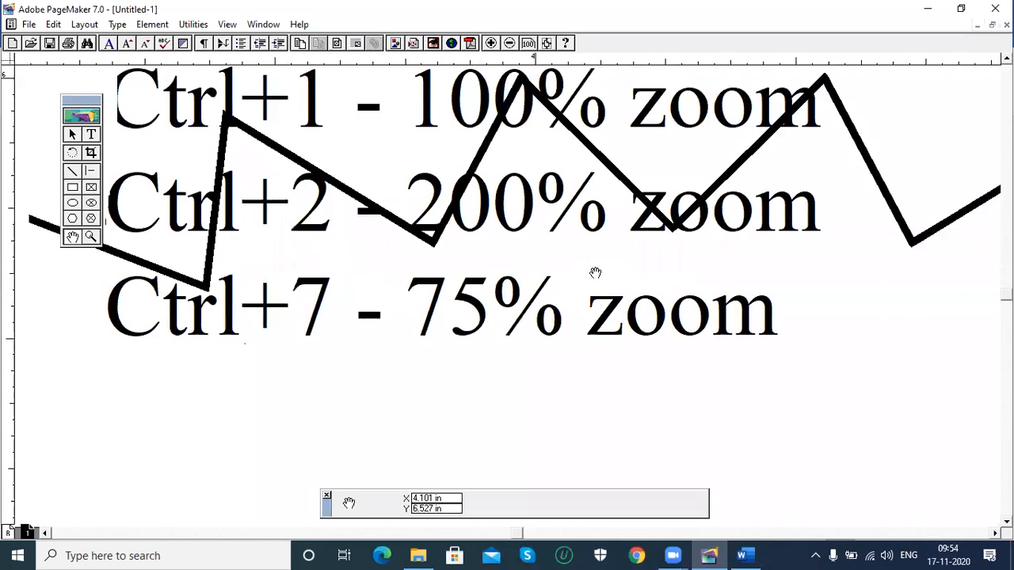
{"action": "left_click_drag", "start_coordinate": [602, 369], "coordinate": [561, 305]}
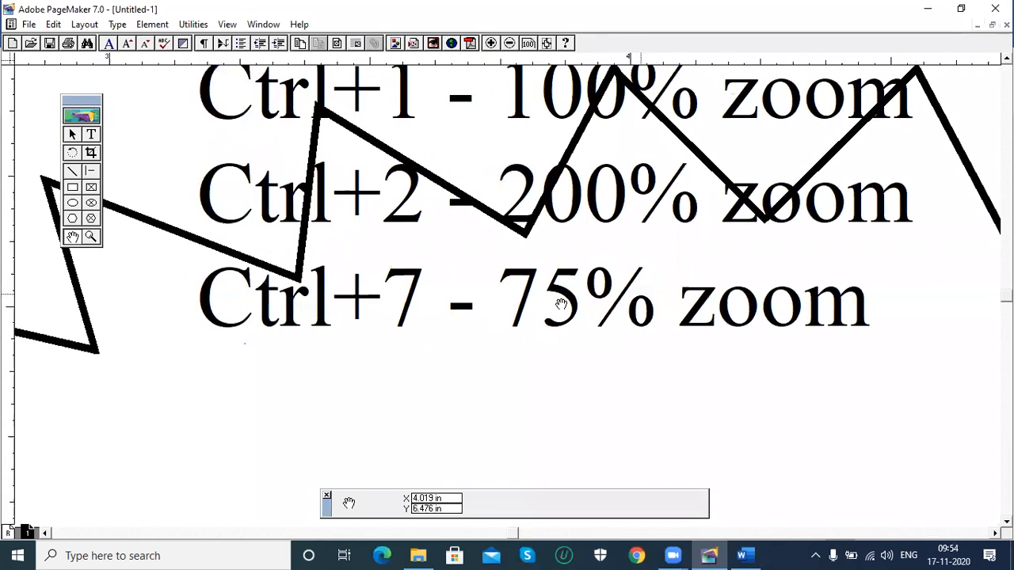
{"action": "left_click", "coordinate": [72, 134]}
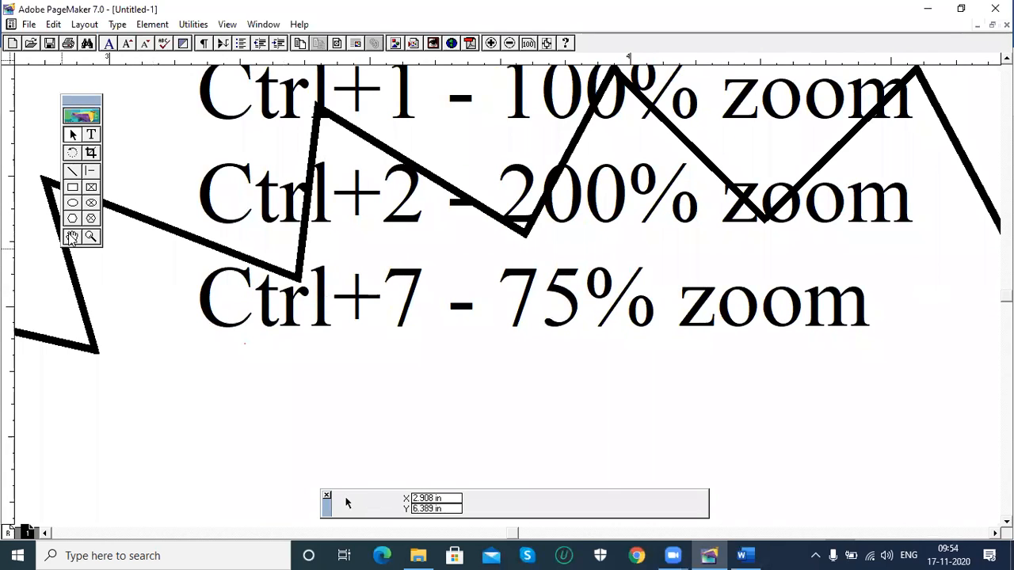
{"action": "key", "text": "shift+F4"}
Add the line 'alt+left mouse and drag' below '75% zoom', then zoom out one step
{"action": "left_click", "coordinate": [874, 318]}
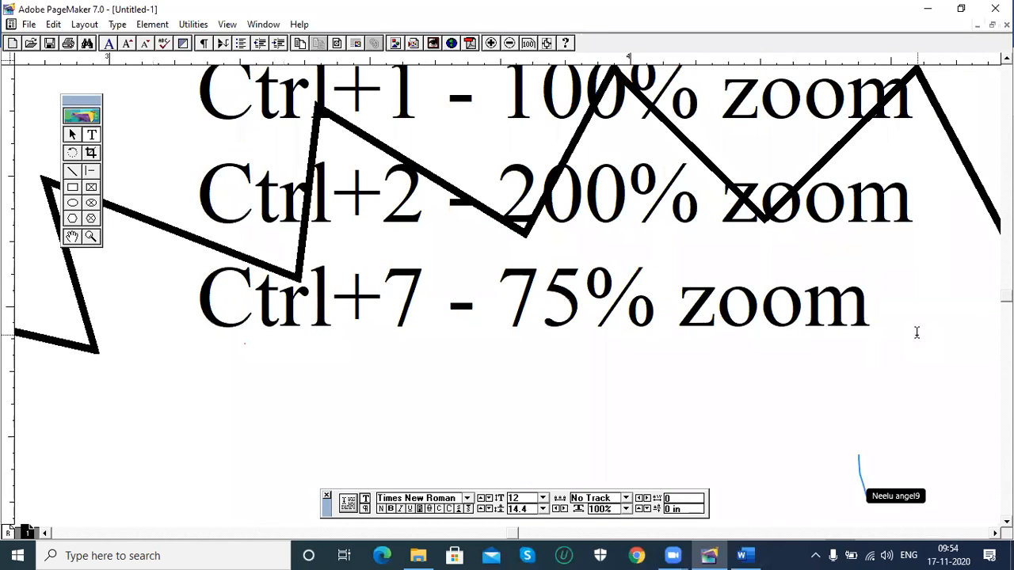
{"action": "key", "text": "Return"}
{"action": "type", "text": "alt"}
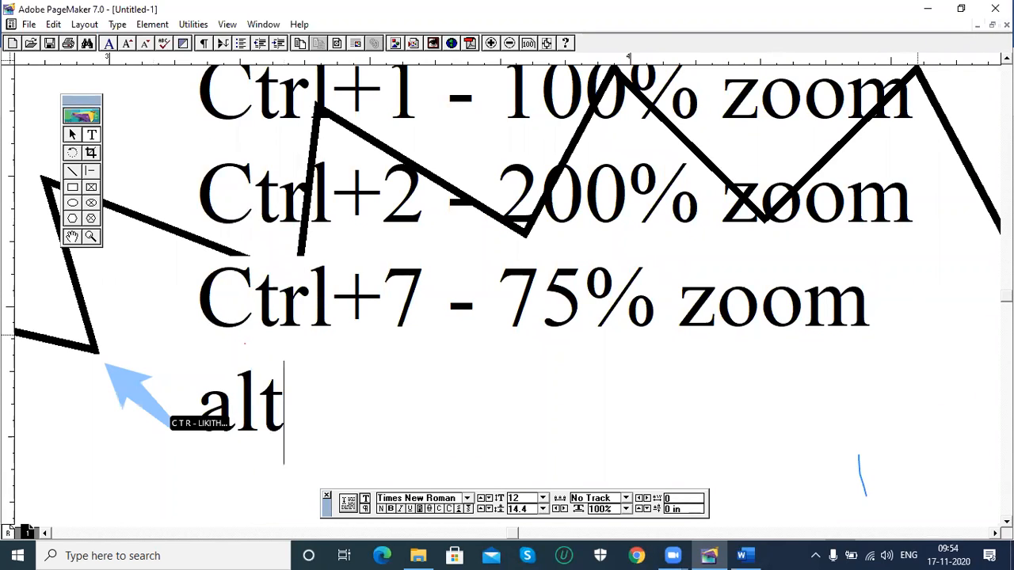
{"action": "type", "text": "+l"}
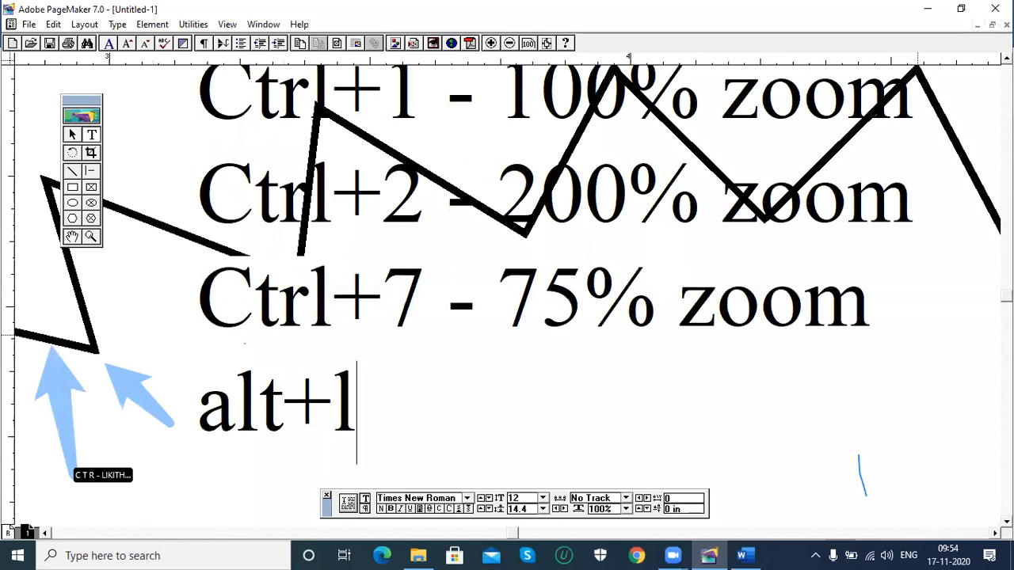
{"action": "type", "text": "eft mouse"}
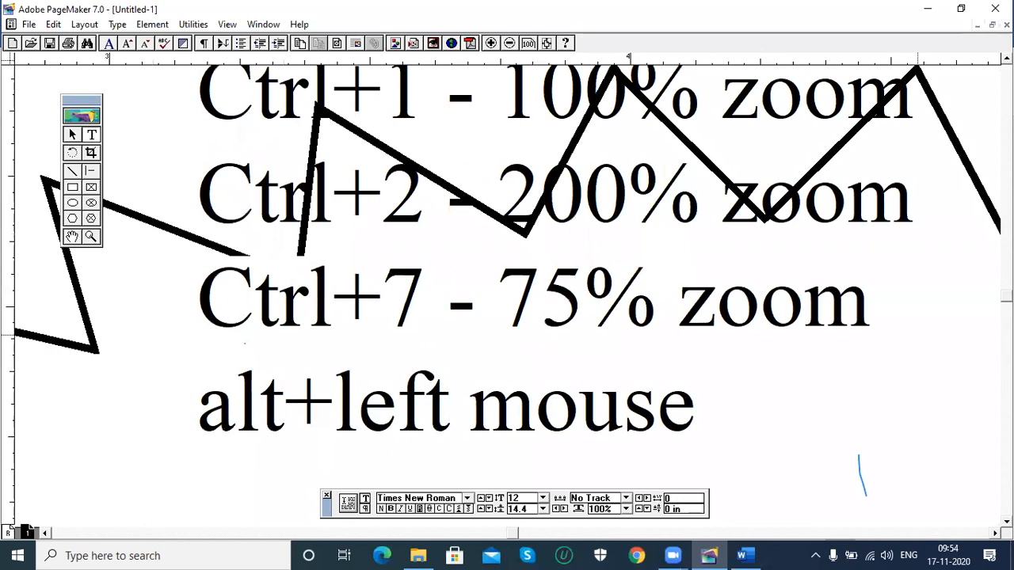
{"action": "type", "text": " and"}
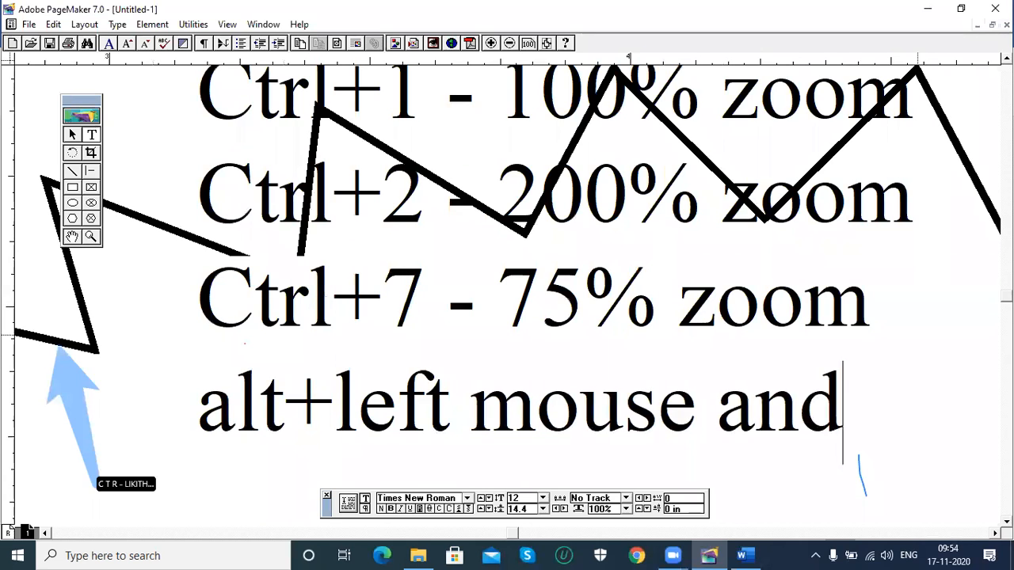
{"action": "type", "text": " drag"}
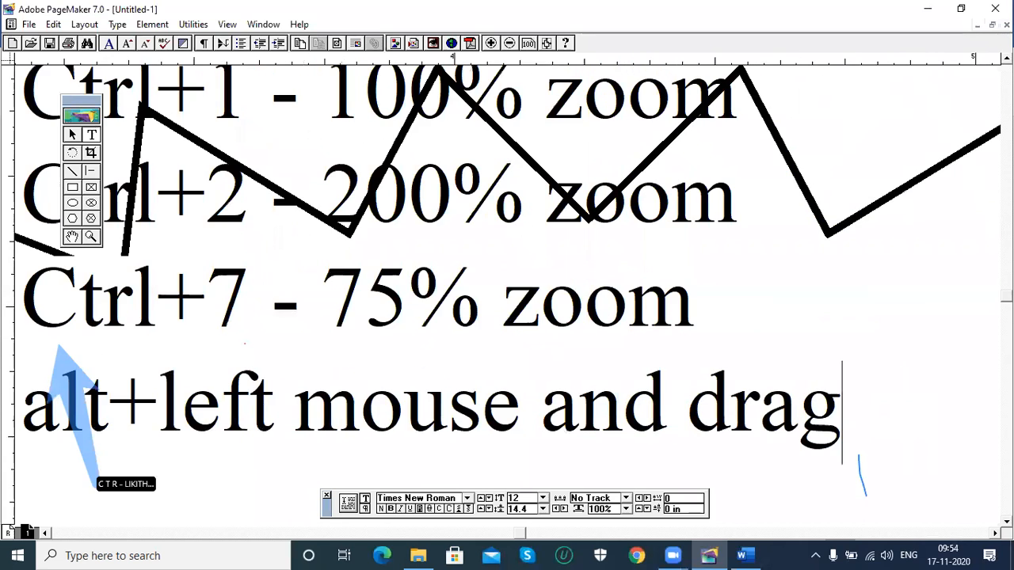
{"action": "key", "text": "ctrl+minus"}
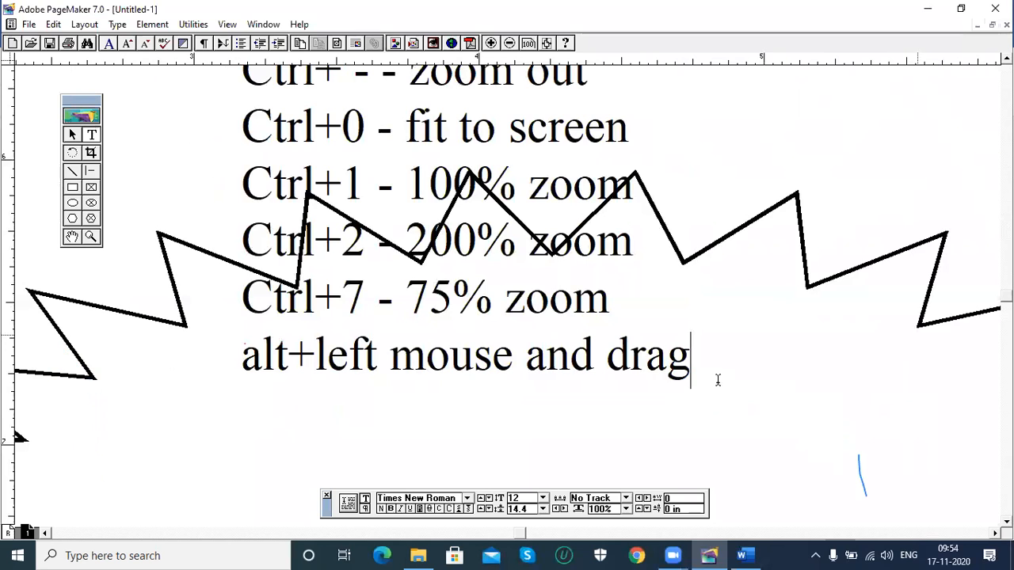
Pan with Alt+drag and the Hand tool until all seven shortcut lines show, then view at 100%
{"action": "mouse_move", "coordinate": [570, 432]}
{"action": "left_mouse_down"}
{"action": "mouse_move", "coordinate": [403, 362]}
{"action": "mouse_move", "coordinate": [442, 261]}
{"action": "mouse_move", "coordinate": [599, 229]}
{"action": "mouse_move", "coordinate": [699, 354]}
{"action": "mouse_move", "coordinate": [615, 409]}
{"action": "mouse_move", "coordinate": [416, 387]}
{"action": "mouse_move", "coordinate": [577, 415]}
{"action": "left_mouse_up"}
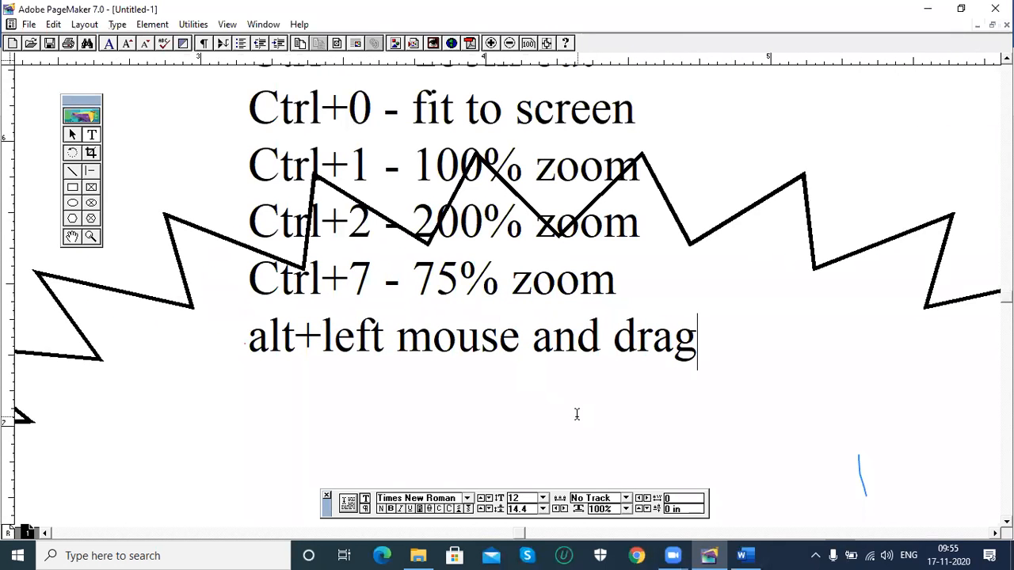
{"action": "left_click", "coordinate": [72, 136]}
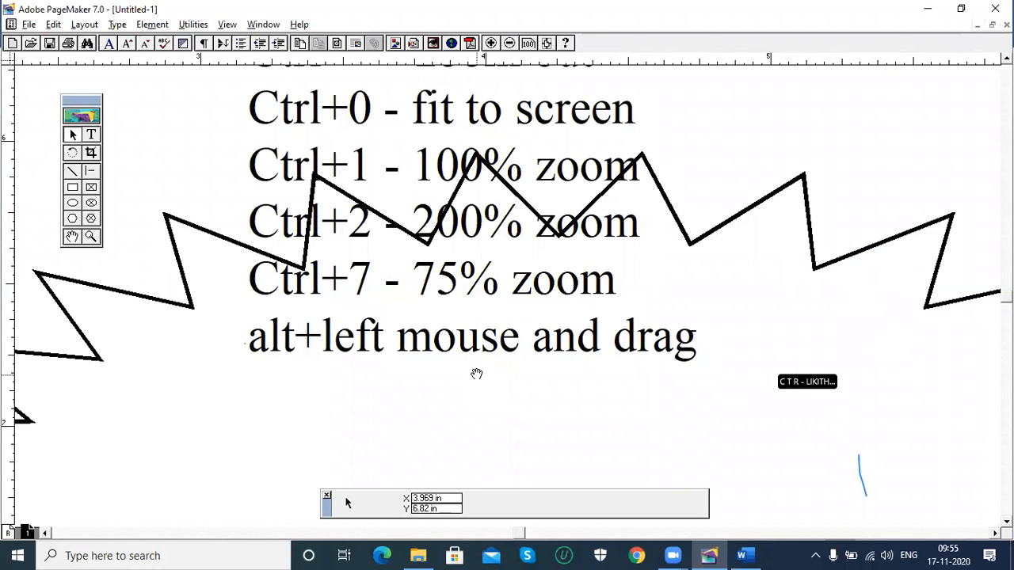
{"action": "left_click_drag", "start_coordinate": [476, 373], "coordinate": [471, 421]}
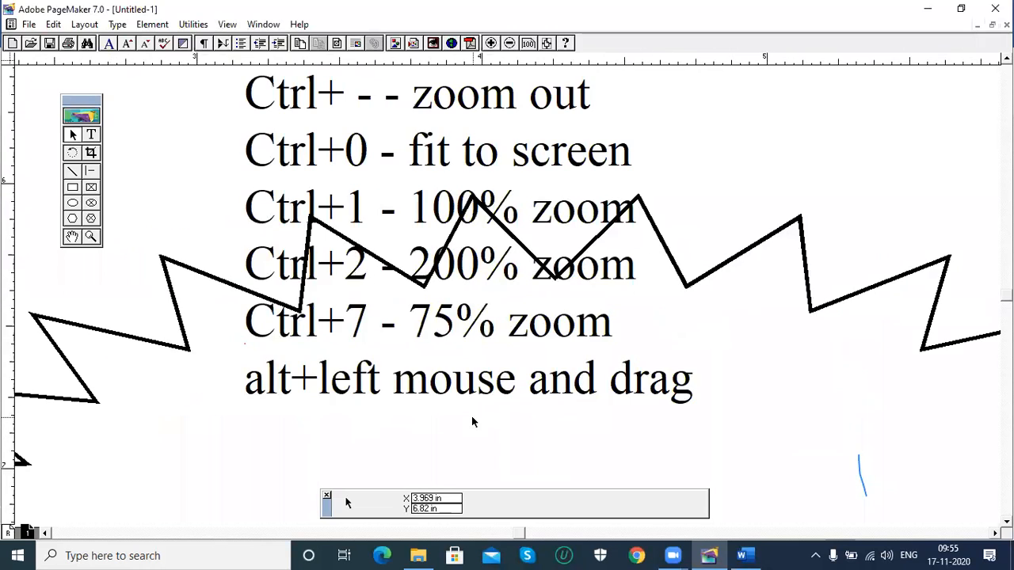
{"action": "left_click", "coordinate": [72, 236]}
{"action": "left_click_drag", "start_coordinate": [406, 358], "coordinate": [402, 353]}
{"action": "left_click_drag", "start_coordinate": [390, 277], "coordinate": [385, 317]}
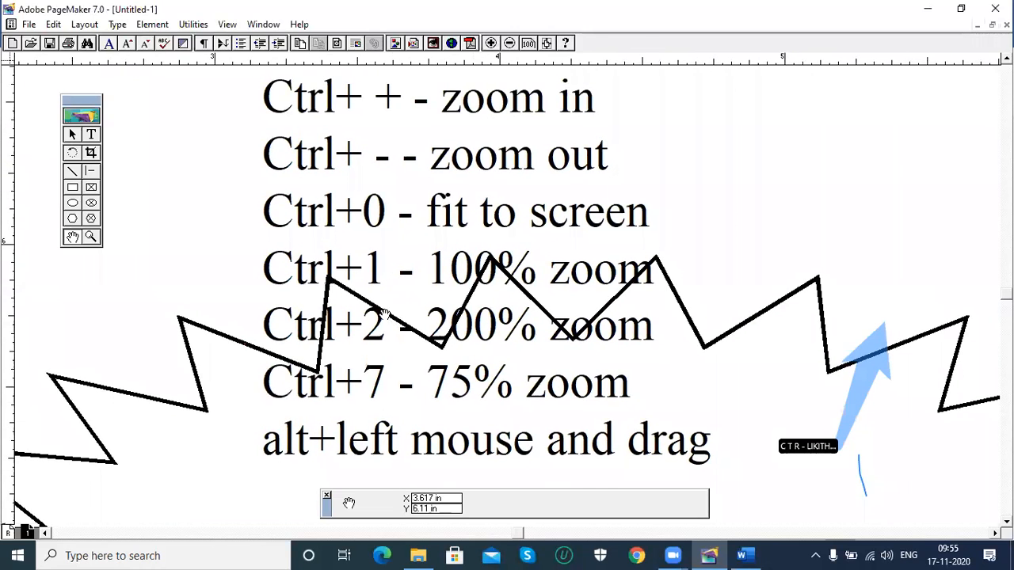
{"action": "left_click", "coordinate": [90, 237]}
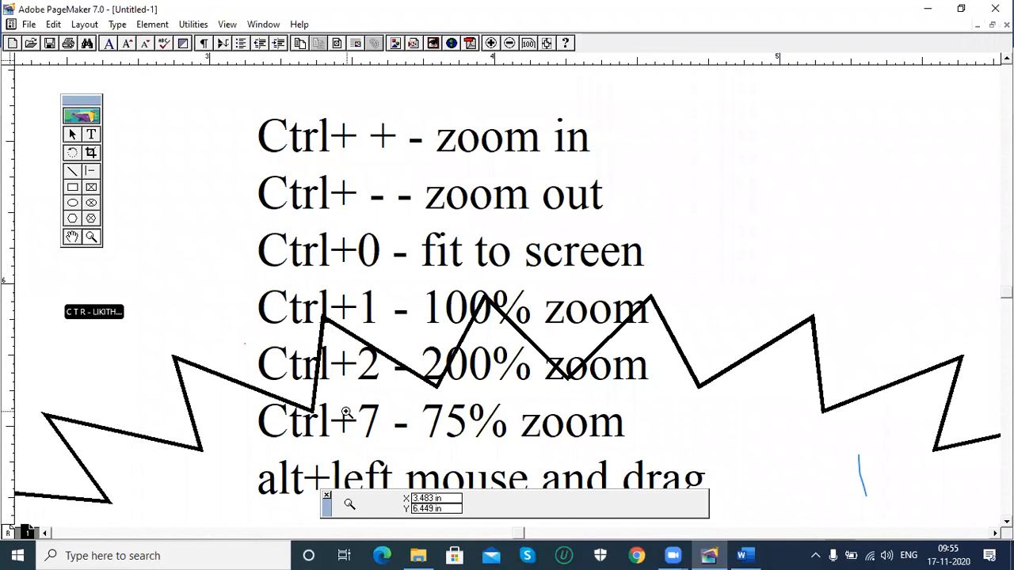
{"action": "key", "text": "shift+F1"}
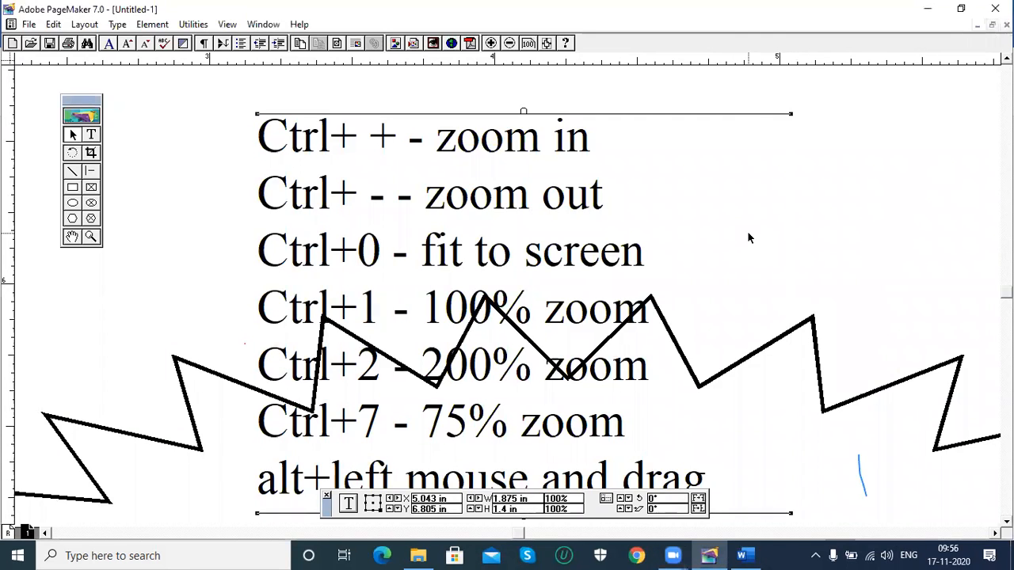
{"action": "key", "text": "ctrl+1"}
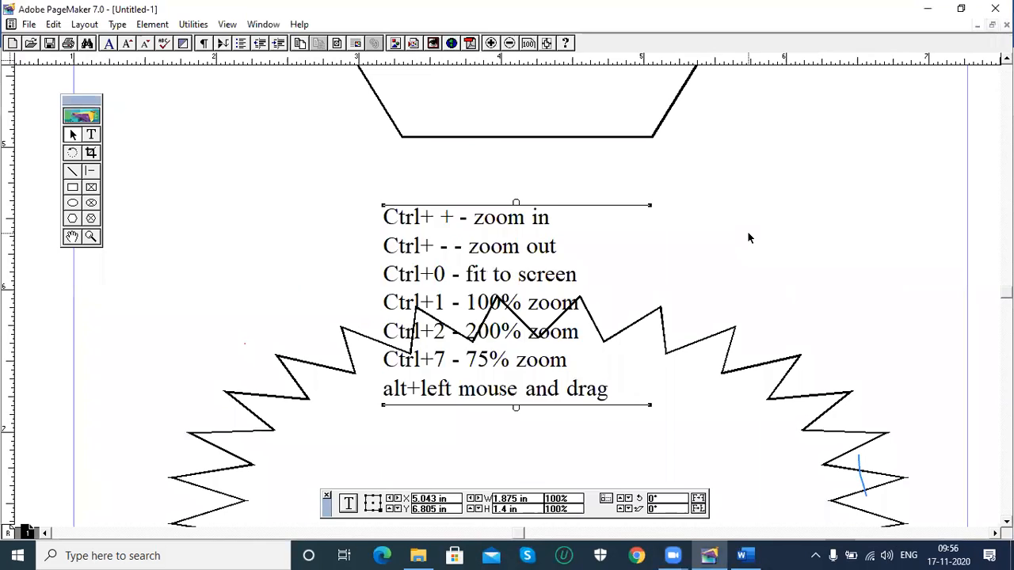
Delete the shortcut text block, draw a trial rectangle frame, then clear everything off the page
{"action": "key", "text": "Delete"}
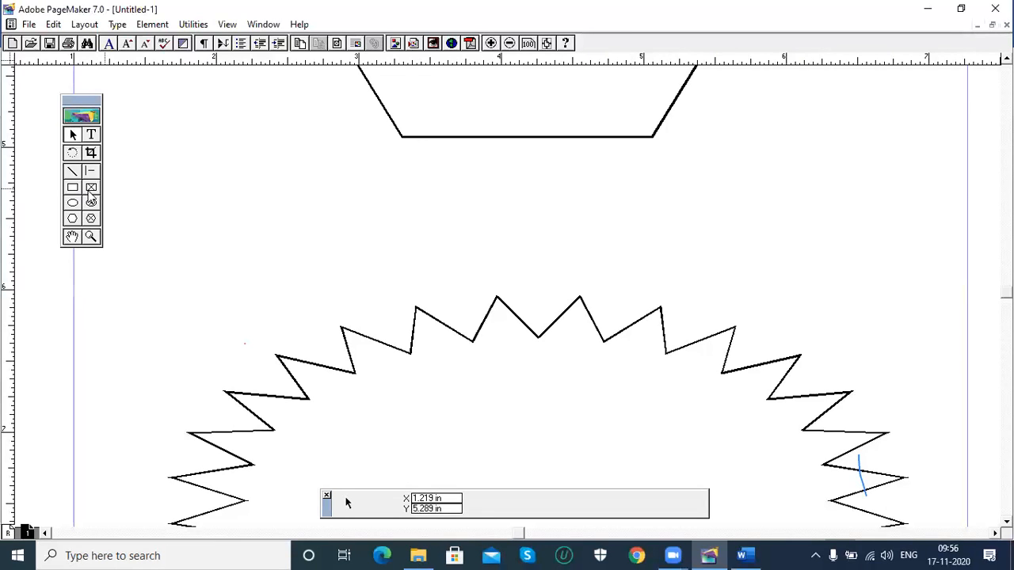
{"action": "left_click", "coordinate": [92, 190]}
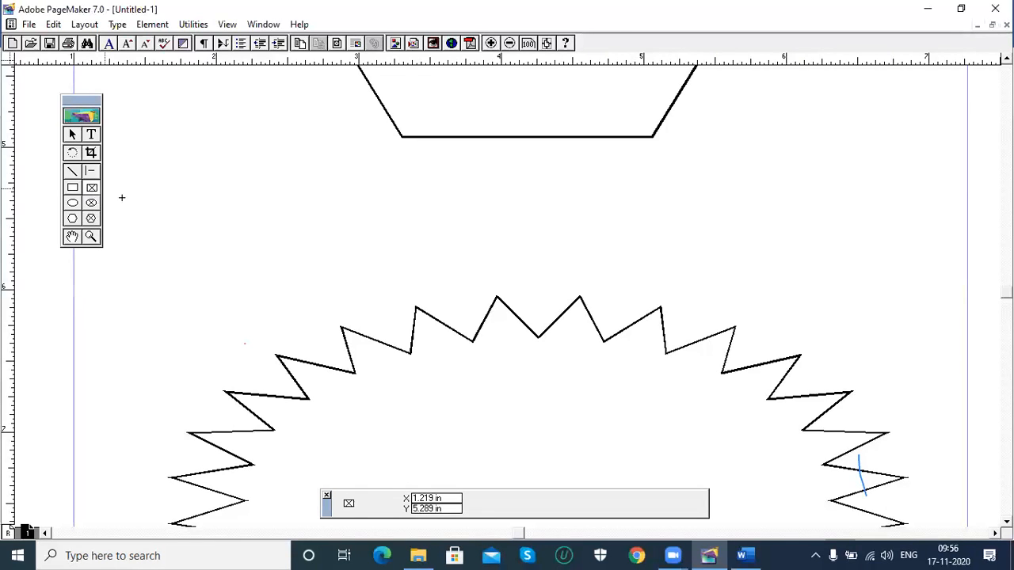
{"action": "left_click_drag", "start_coordinate": [194, 158], "coordinate": [760, 410]}
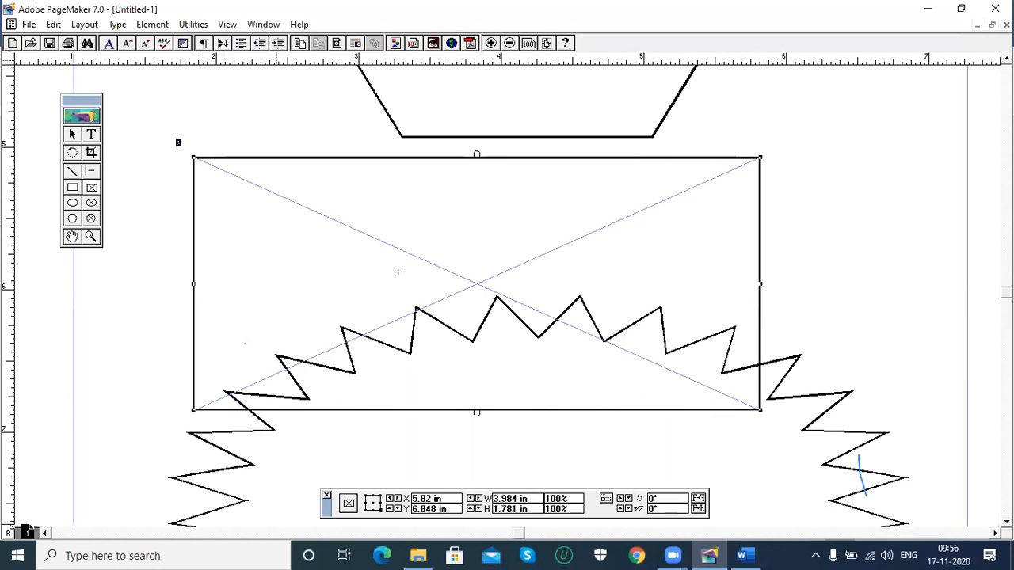
{"action": "left_click", "coordinate": [72, 137]}
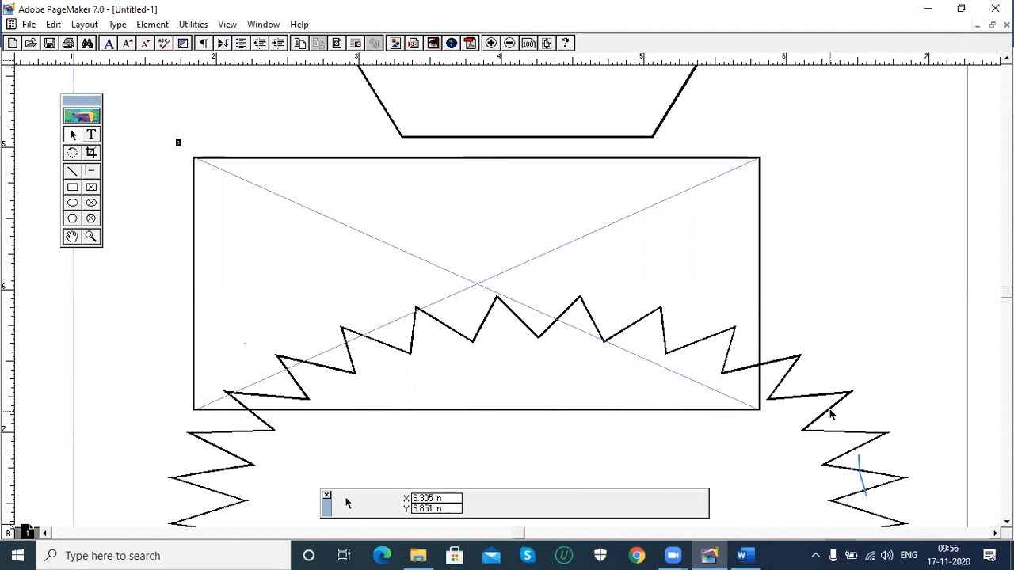
{"action": "key", "text": "ctrl+a"}
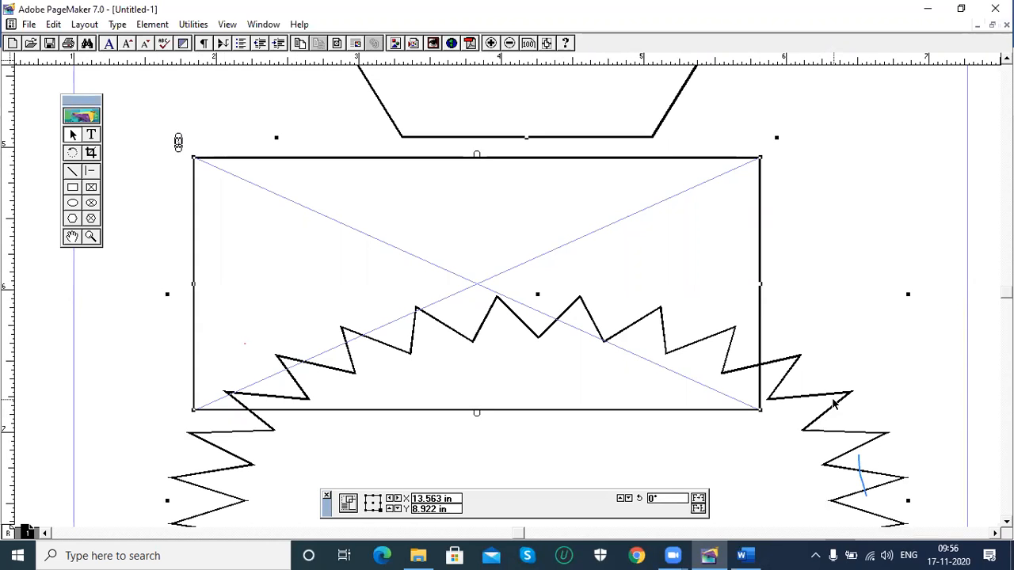
{"action": "key", "text": "Delete"}
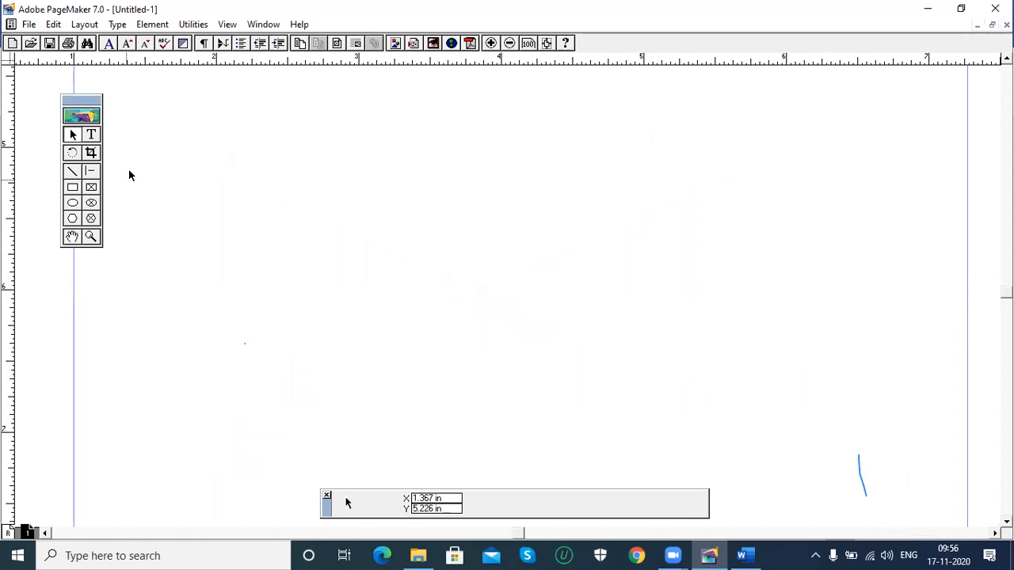
Draw a 3.356 in by 1.476 in rectangle frame in the upper page area
{"action": "left_click", "coordinate": [91, 187]}
{"action": "left_click_drag", "start_coordinate": [202, 152], "coordinate": [679, 363]}
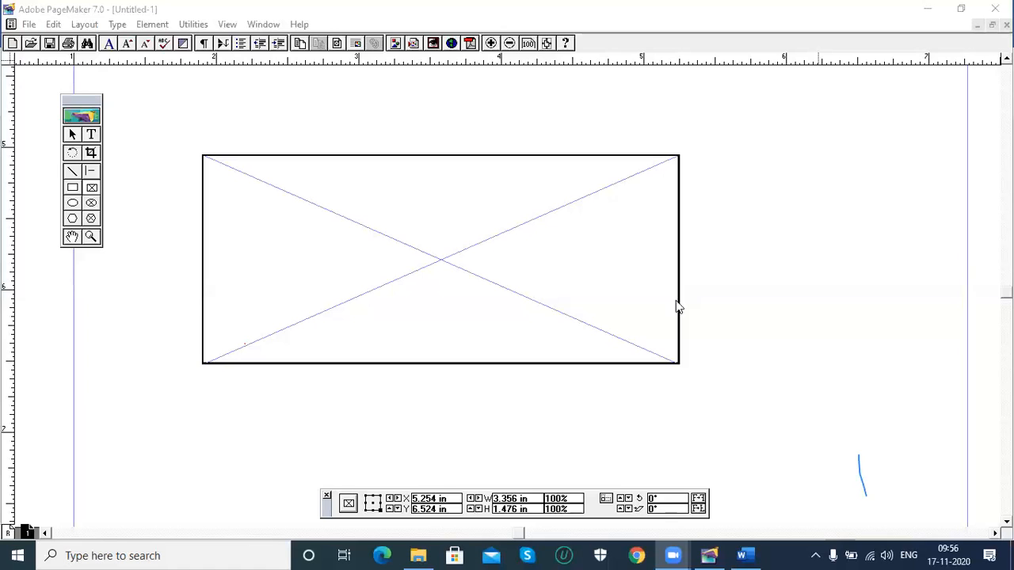
{"action": "left_click", "coordinate": [92, 137]}
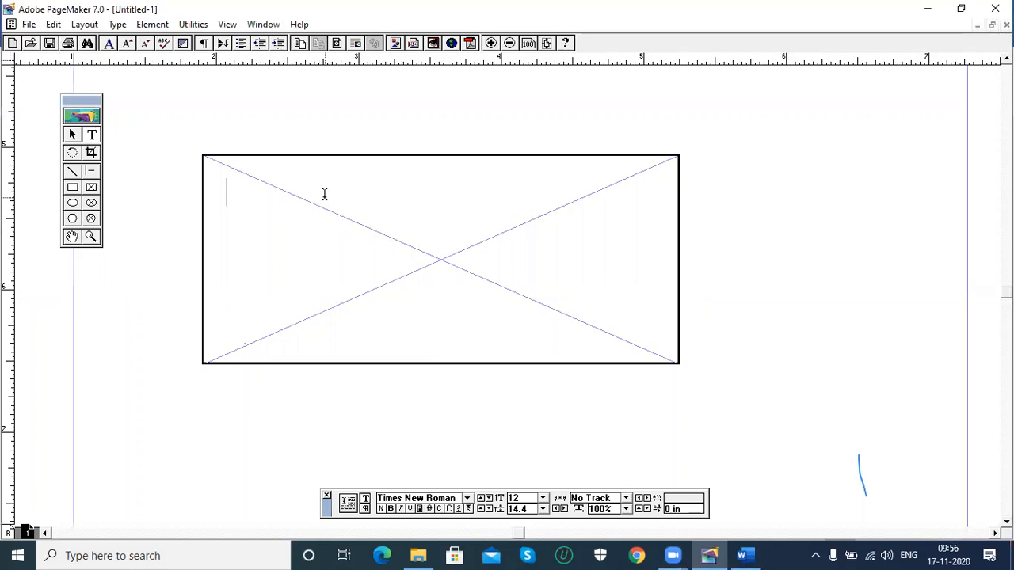
Type two long lines of filler text into the rectangle frame
{"action": "type", "text": "sdalkflak'sldflkasdlfklaskdlfklasdlkf"}
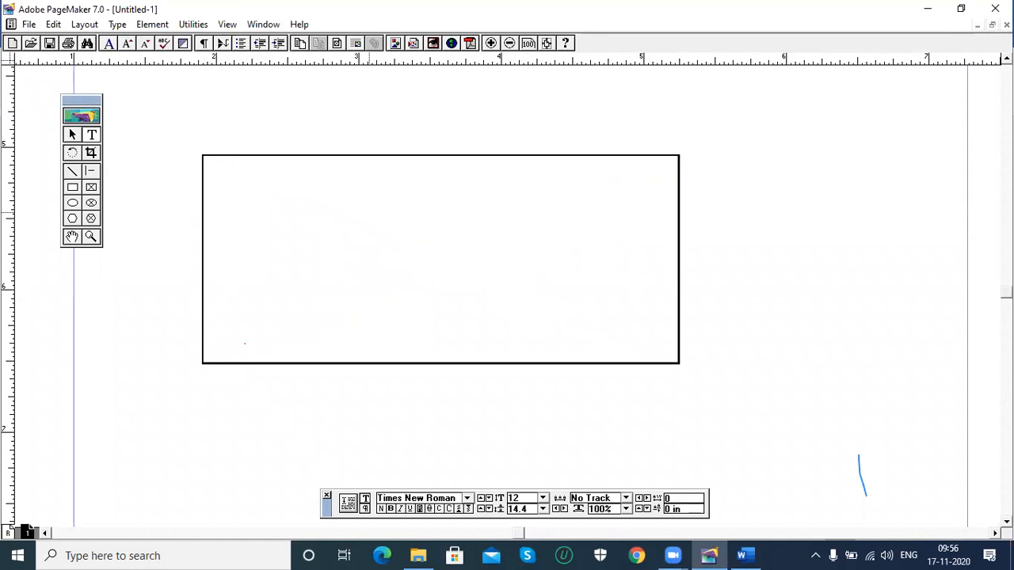
{"action": "type", "text": "laksd'lfk'adslkf'lasasdfklasjdkfj;aksjfkja;sdkjf;klasjd;fkasdk;lfj;asd"}
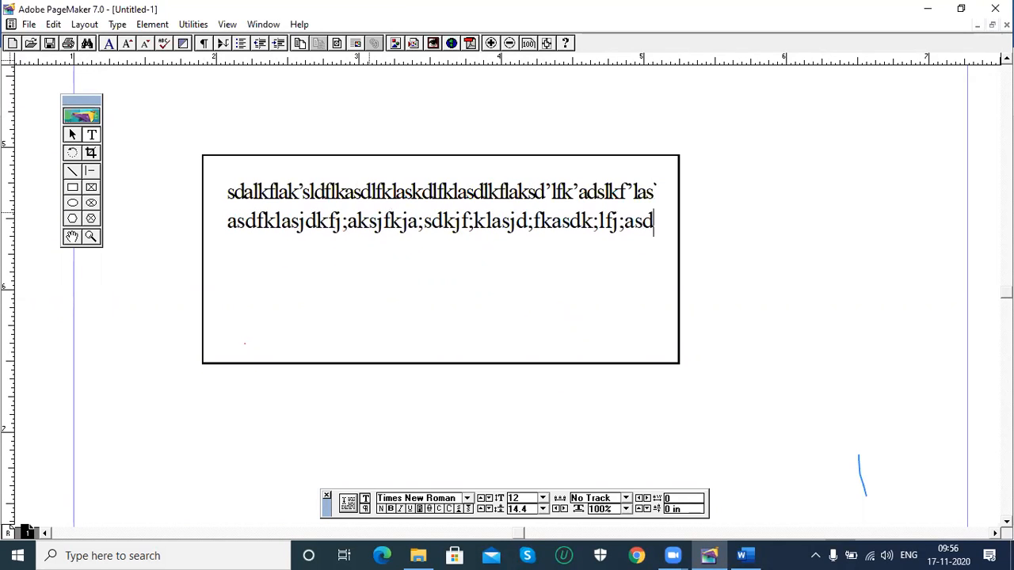
{"action": "key", "text": "Return"}
{"action": "type", "text": "asdfasdfasf"}
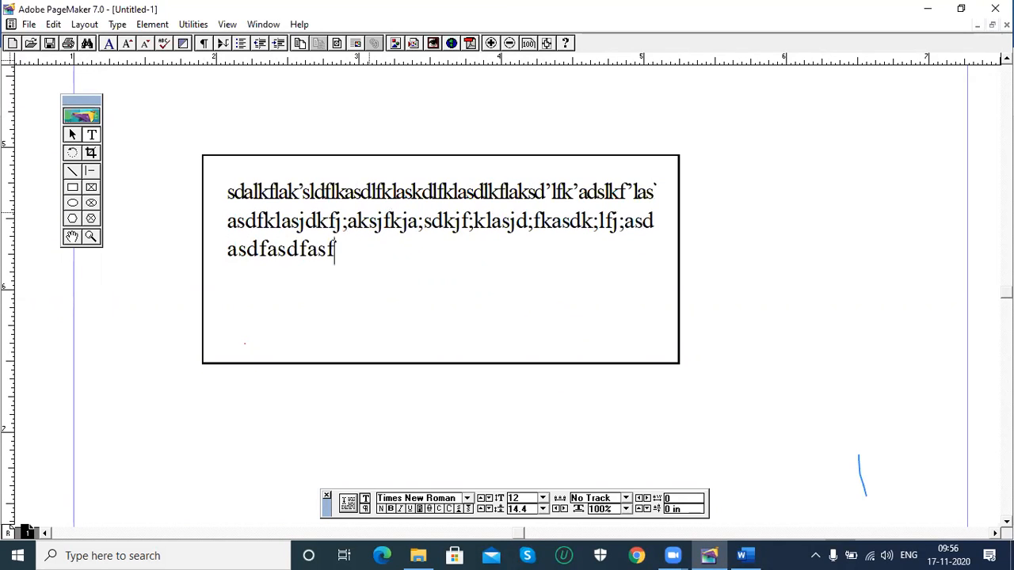
{"action": "type", "text": "asdfasdfadsfadsfasfadsfasdfasf"}
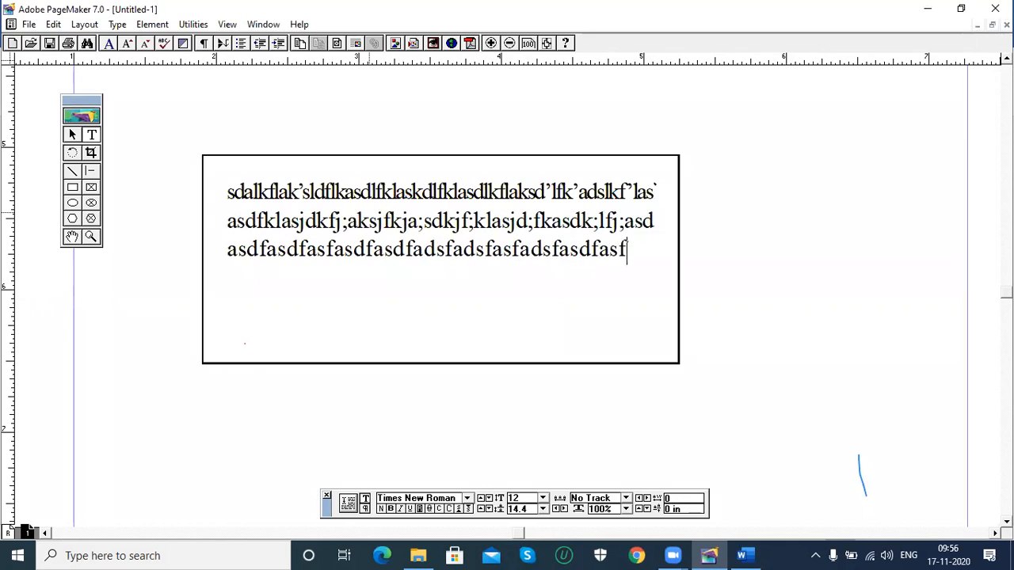
{"action": "type", "text": "asdfaasdfasdfasdfasfasdfafasdf"}
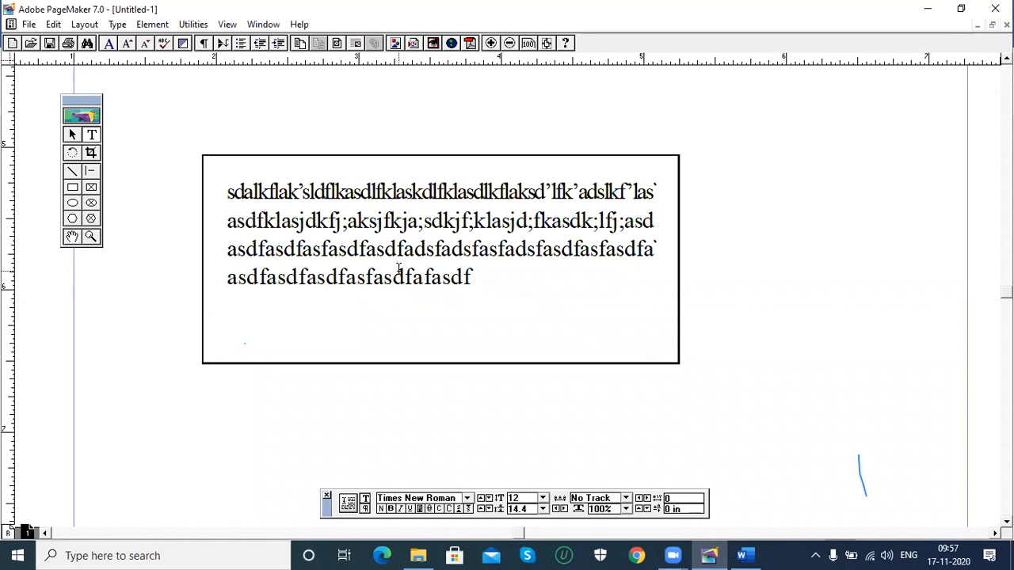
Select the text block and drag its bottom edge down to about 2.301 in tall
{"action": "left_click", "coordinate": [72, 135]}
{"action": "left_click", "coordinate": [263, 161]}
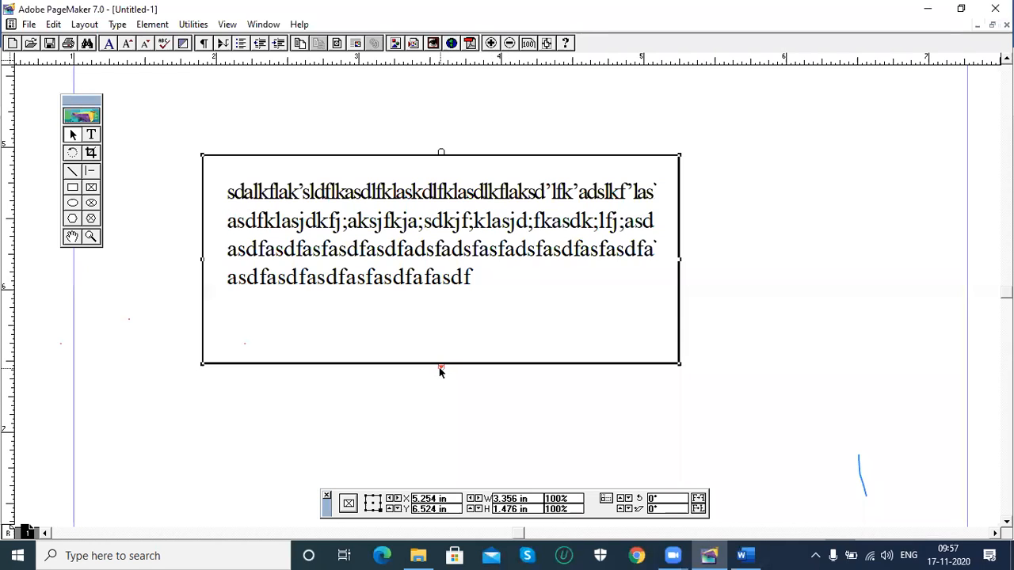
{"action": "left_click_drag", "start_coordinate": [441, 370], "coordinate": [442, 480]}
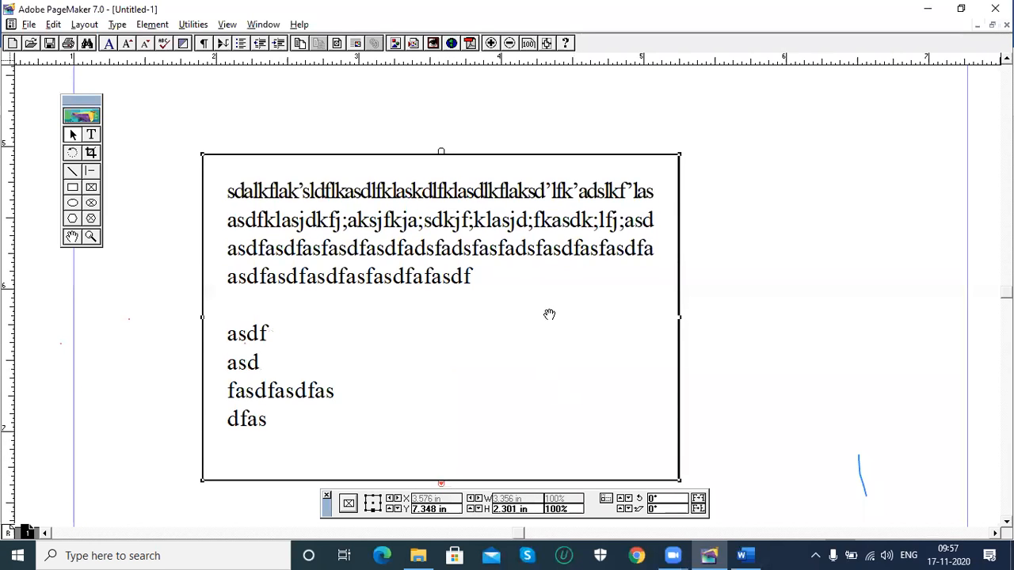
Lengthen the text block to reveal the hidden 'df' and 'asfd' lines, then draw an ellipse frame to its right
{"action": "scroll", "coordinate": [549, 314], "scroll_direction": "down", "scroll_amount": 5}
{"action": "left_click_drag", "start_coordinate": [441, 317], "coordinate": [441, 390]}
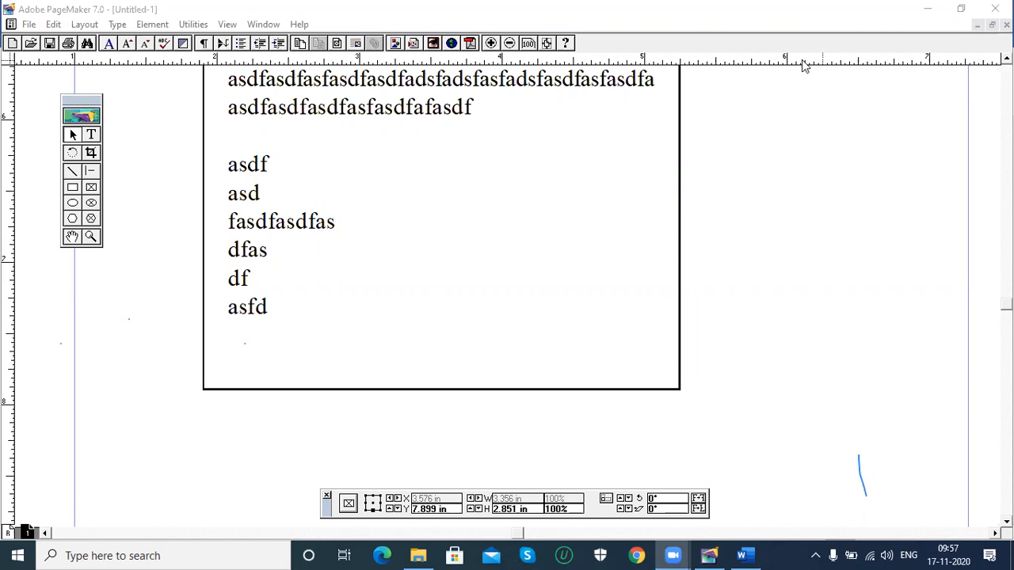
{"action": "left_click", "coordinate": [658, 389]}
{"action": "key", "text": "ctrl+minus"}
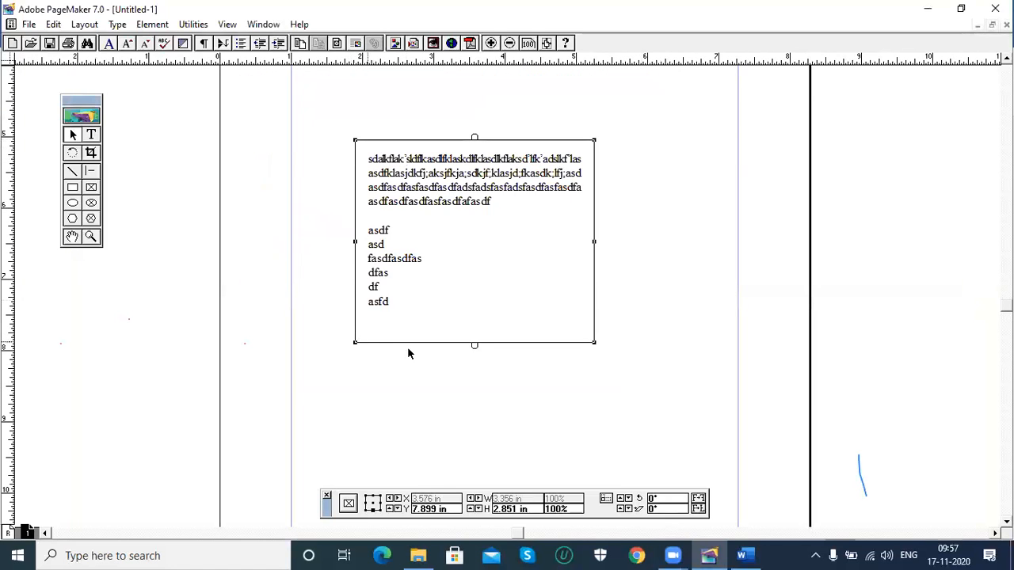
{"action": "left_click", "coordinate": [92, 204]}
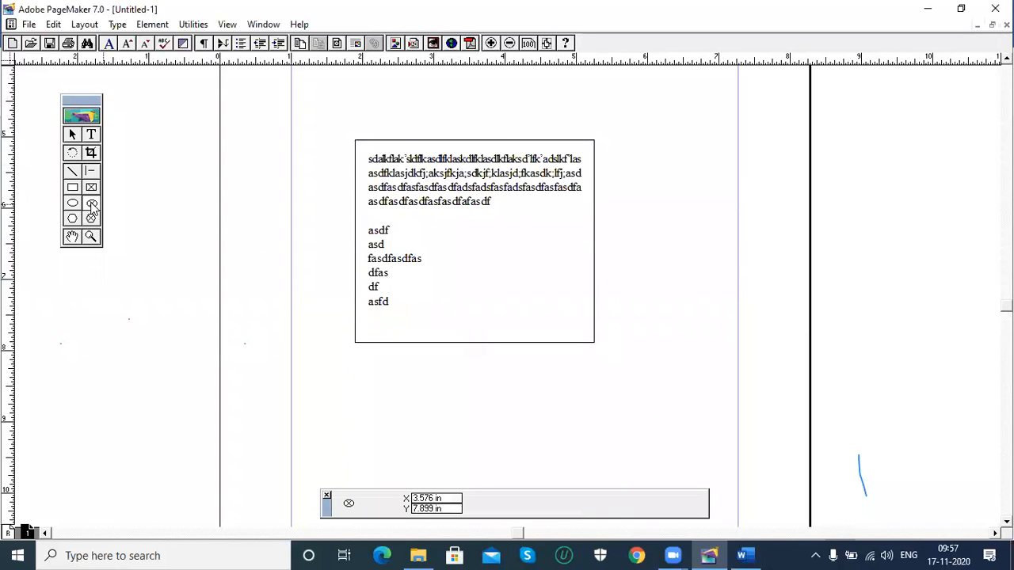
{"action": "left_click_drag", "start_coordinate": [635, 200], "coordinate": [801, 416]}
Type five lines of filler text inside the ellipse frame, ending with a blank line
{"action": "left_click", "coordinate": [91, 136]}
{"action": "left_click", "coordinate": [715, 242]}
{"action": "type", "text": "asdfasdfasdfdas"}
{"action": "key", "text": "Return"}
{"action": "type", "text": "asdfasdfasdfasdfasd"}
{"action": "key", "text": "Return"}
{"action": "type", "text": "asdfasdfasdfasfasdfasd"}
{"action": "key", "text": "Return"}
{"action": "type", "text": "asdfasdfasdfasdfasdfs"}
{"action": "key", "text": "Return"}
{"action": "type", "text": "asdfasdfasdfasdfasdfasasdf"}
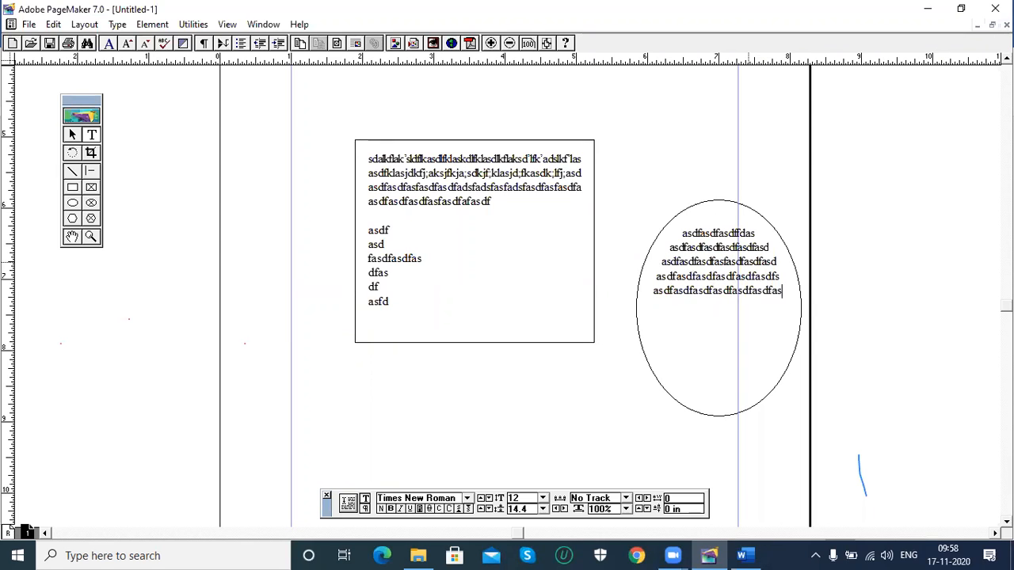
{"action": "key", "text": "Return"}
{"action": "key", "text": "Return"}
{"action": "key", "text": "Return"}
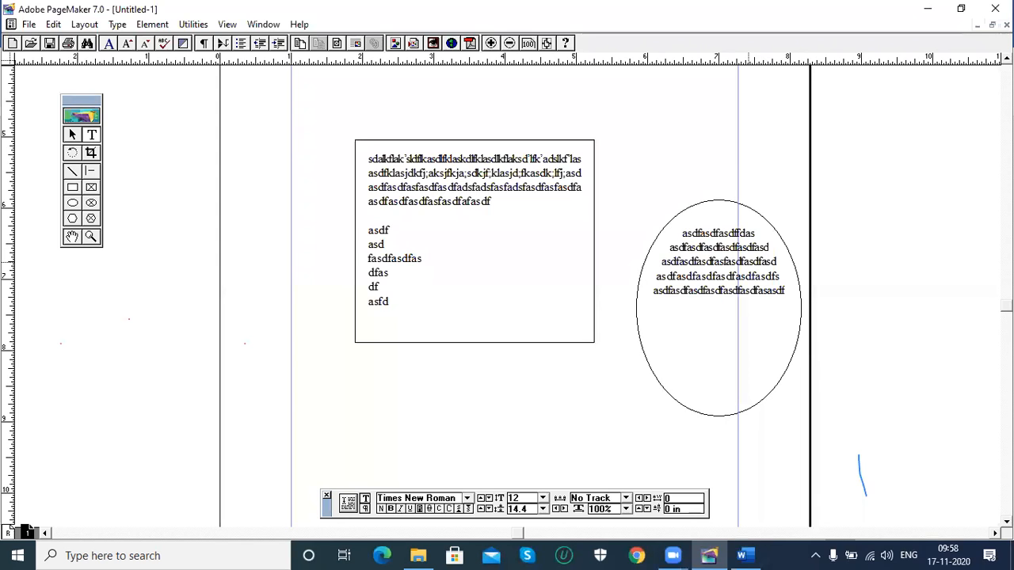
Move the ellipse up-left beside the rectangle and stretch it to about 4.1 in tall
{"action": "left_click", "coordinate": [72, 135]}
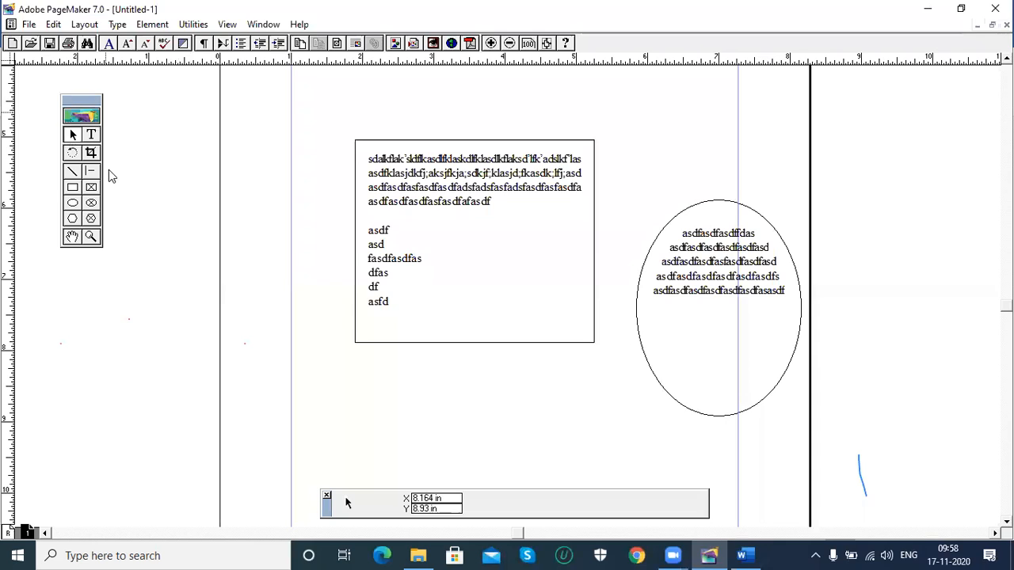
{"action": "left_click", "coordinate": [707, 245]}
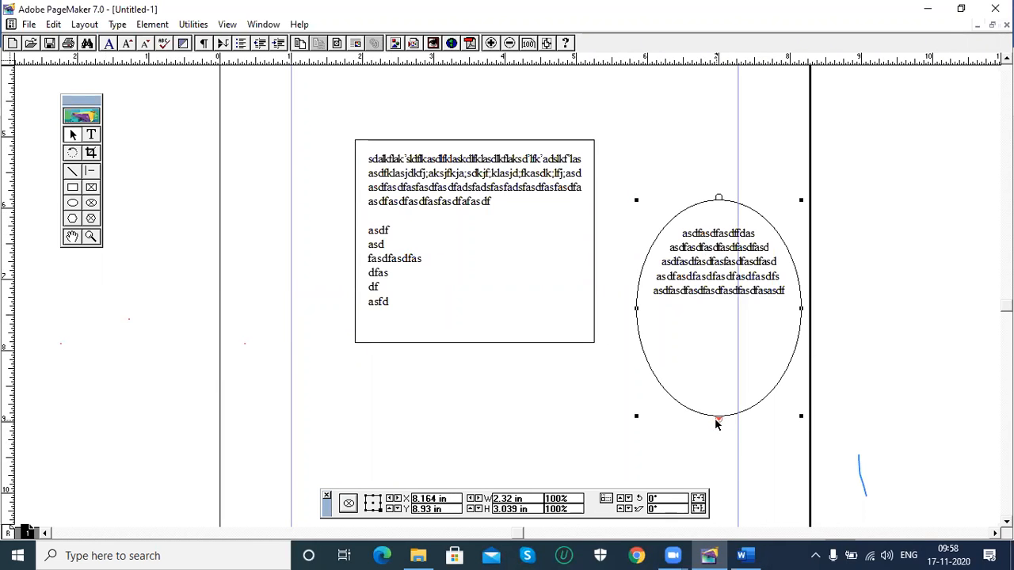
{"action": "left_click_drag", "start_coordinate": [716, 413], "coordinate": [687, 375]}
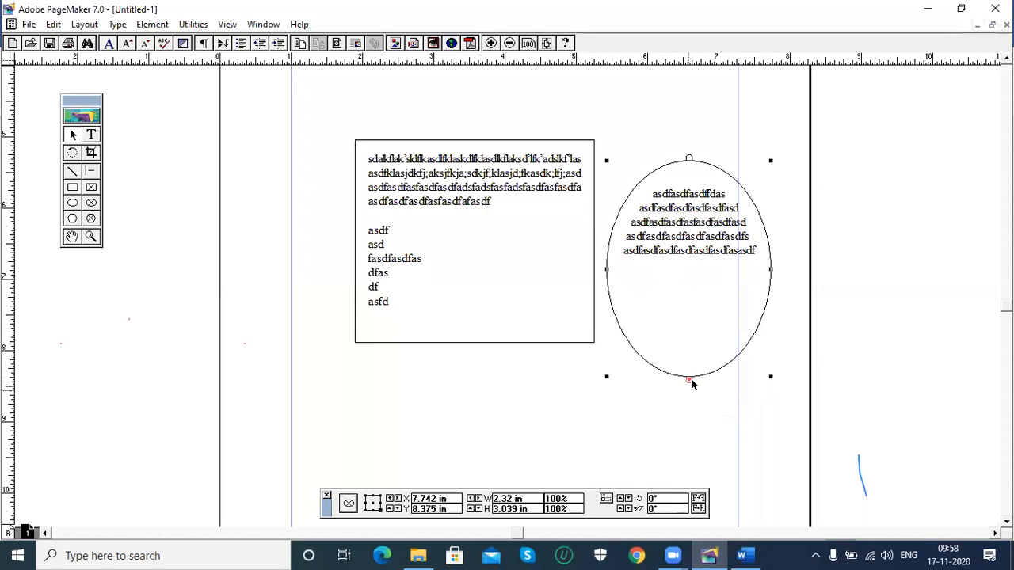
{"action": "left_click_drag", "start_coordinate": [690, 383], "coordinate": [689, 445]}
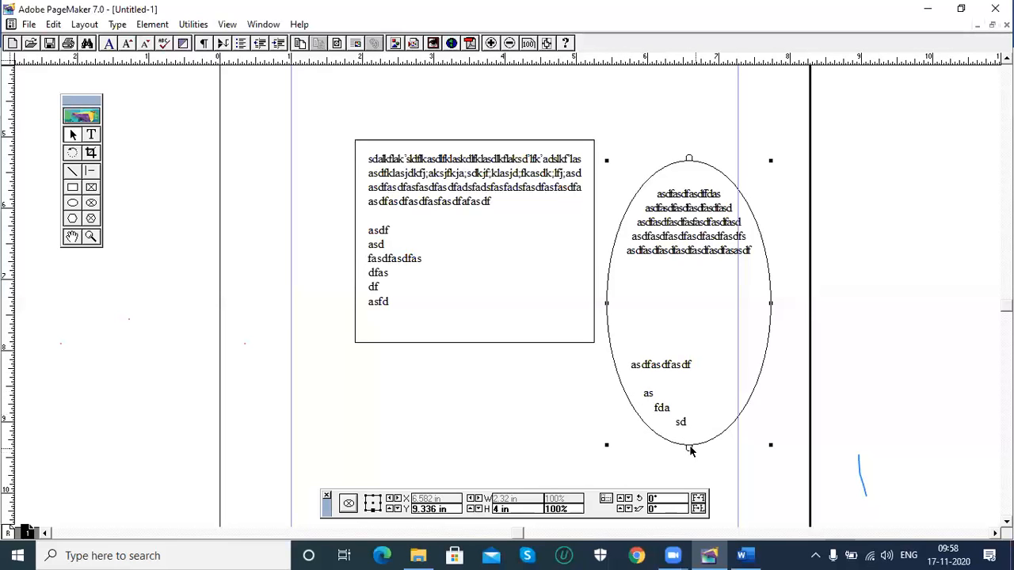
{"action": "left_click_drag", "start_coordinate": [690, 449], "coordinate": [686, 412]}
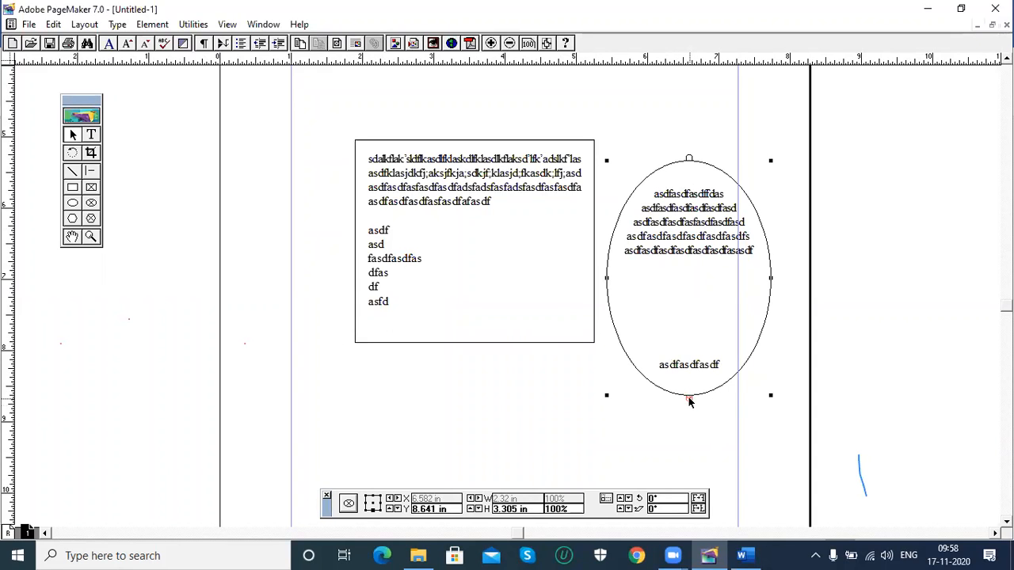
{"action": "left_click_drag", "start_coordinate": [688, 402], "coordinate": [689, 456]}
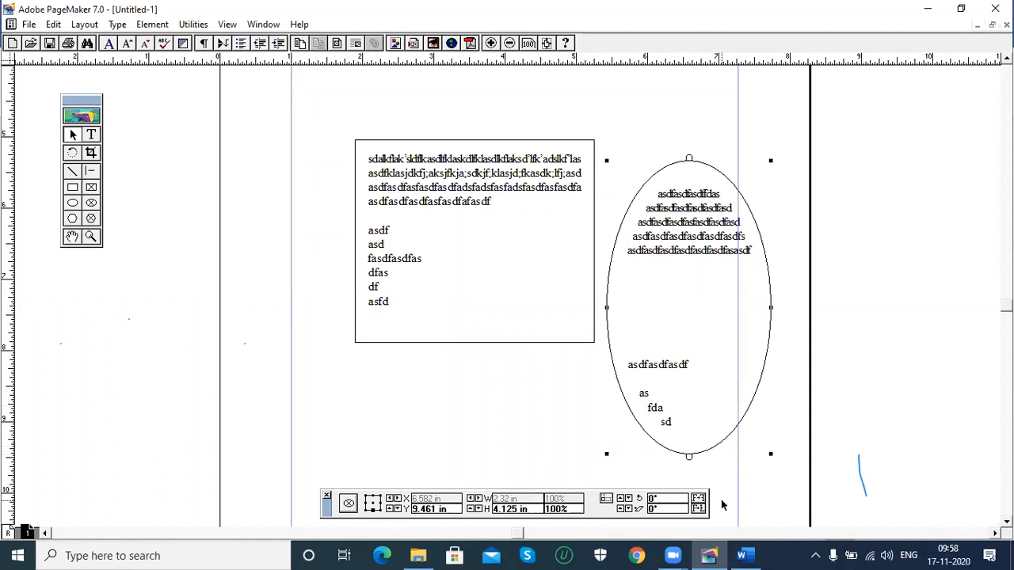
{"action": "key", "text": "ctrl+a"}
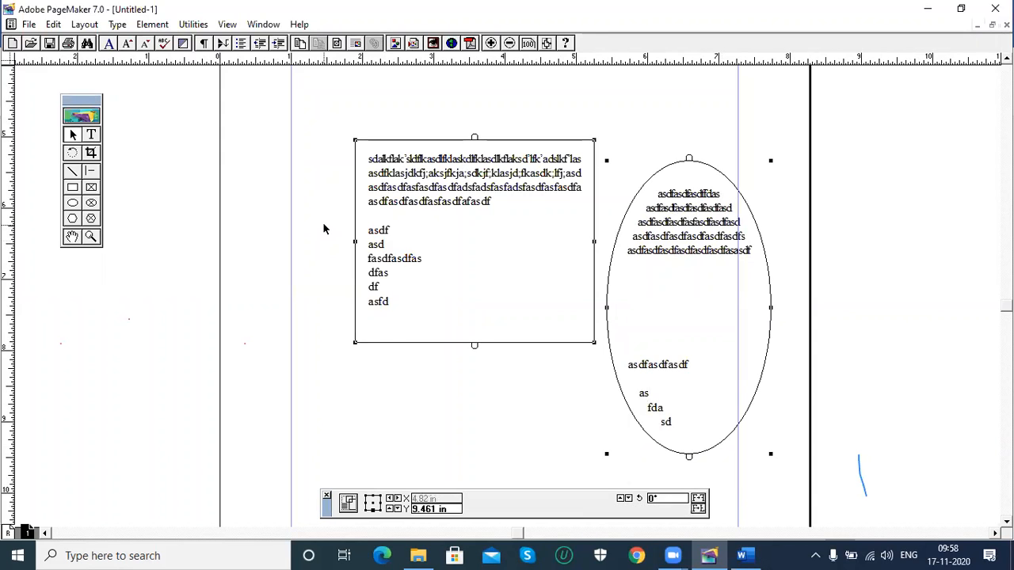
Delete both frames and draw a large hexagon frame holding a line of filler text
{"action": "key", "text": "Delete"}
{"action": "left_click", "coordinate": [91, 220]}
{"action": "left_click_drag", "start_coordinate": [349, 124], "coordinate": [376, 154]}
{"action": "left_click_drag", "start_coordinate": [603, 343], "coordinate": [623, 366]}
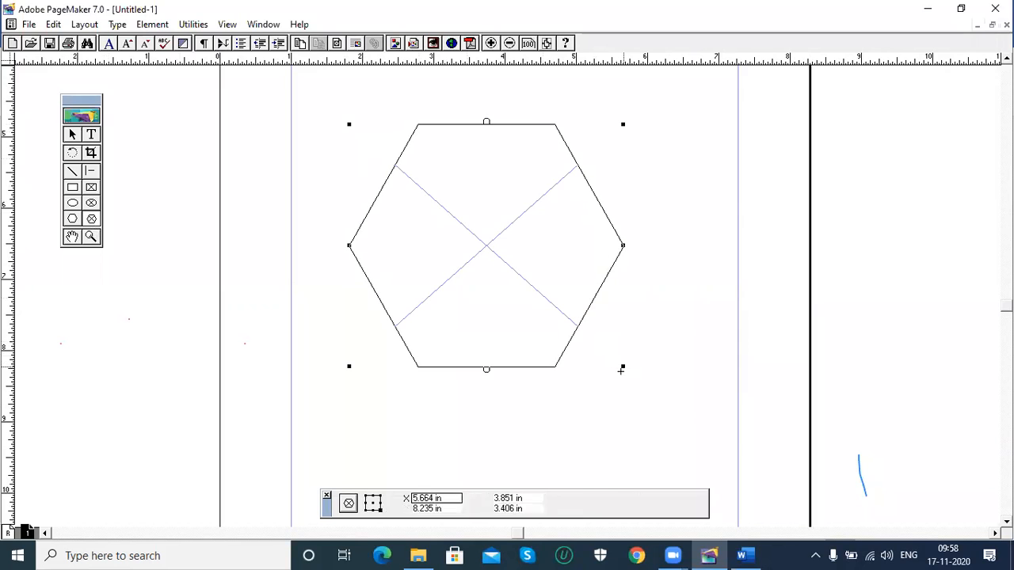
{"action": "left_click", "coordinate": [92, 135]}
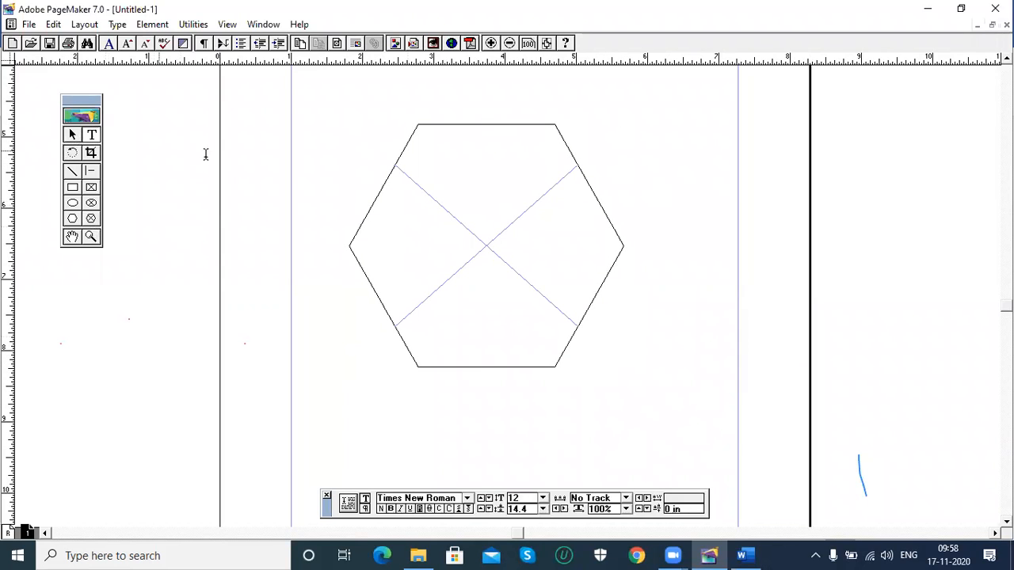
{"action": "left_click", "coordinate": [499, 157]}
{"action": "type", "text": "asdfasdfasdfasdfasdfasdfasd"}
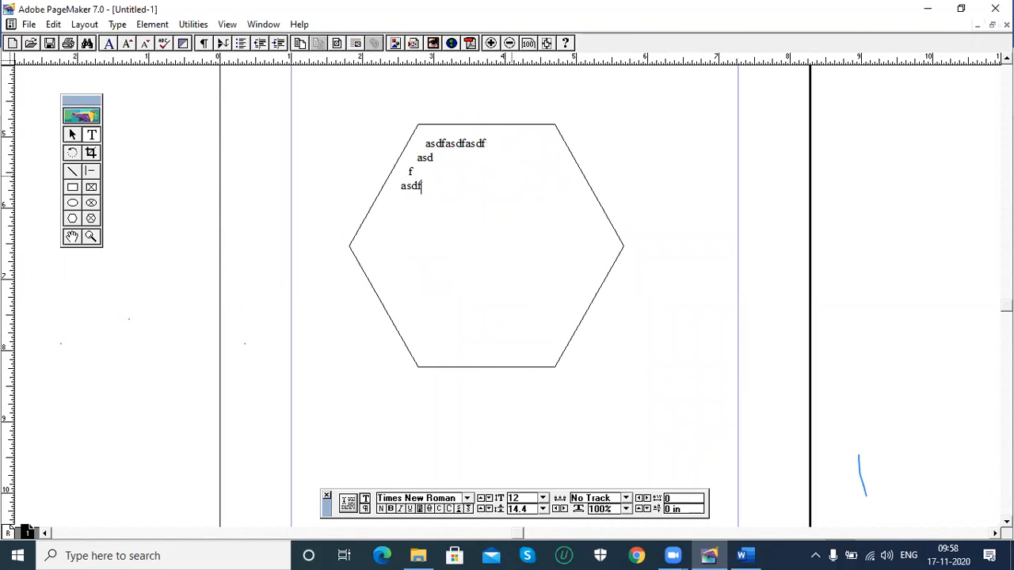
Raise the hexagon's star inset in Polygon Settings to make a six-point star, then delete it
{"action": "left_click", "coordinate": [73, 135]}
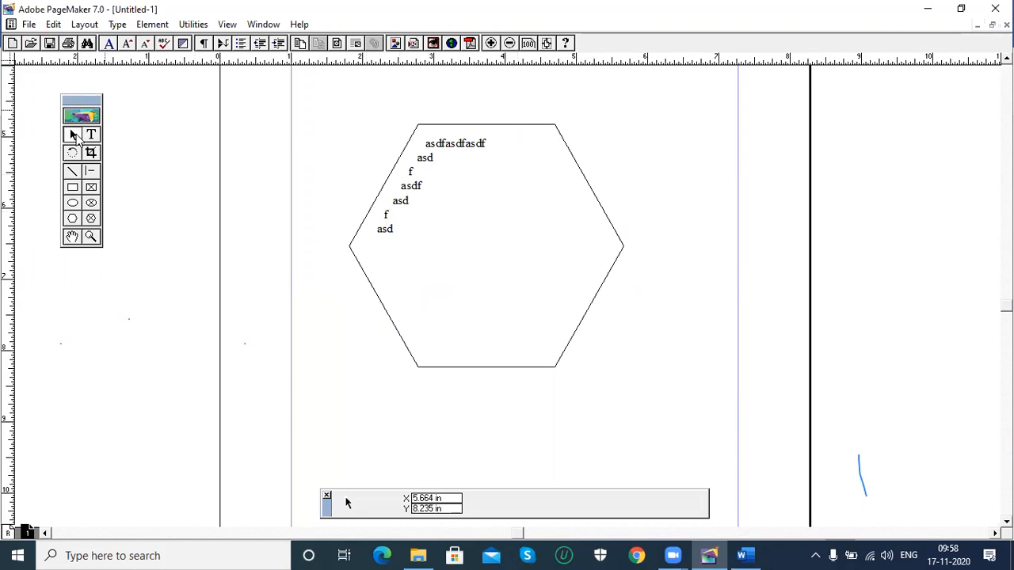
{"action": "left_click", "coordinate": [441, 136]}
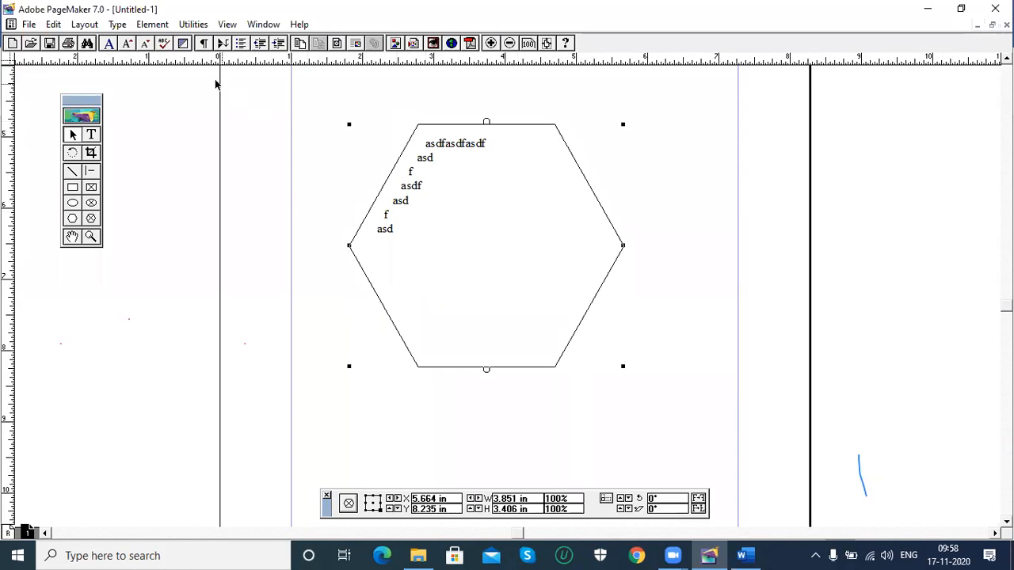
{"action": "left_click", "coordinate": [152, 24]}
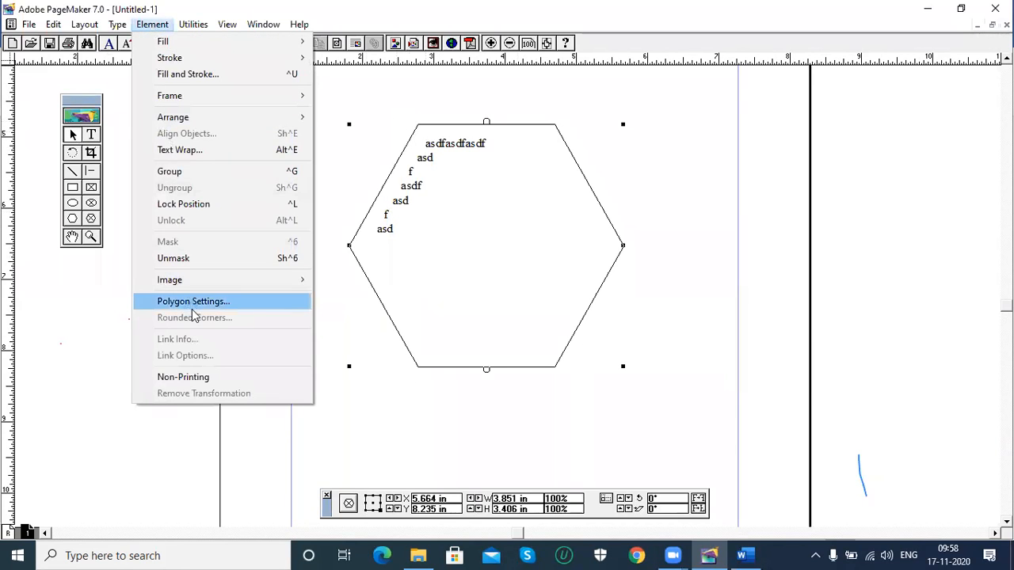
{"action": "left_click", "coordinate": [192, 306]}
{"action": "left_click_drag", "start_coordinate": [414, 282], "coordinate": [425, 288]}
{"action": "left_click", "coordinate": [596, 227]}
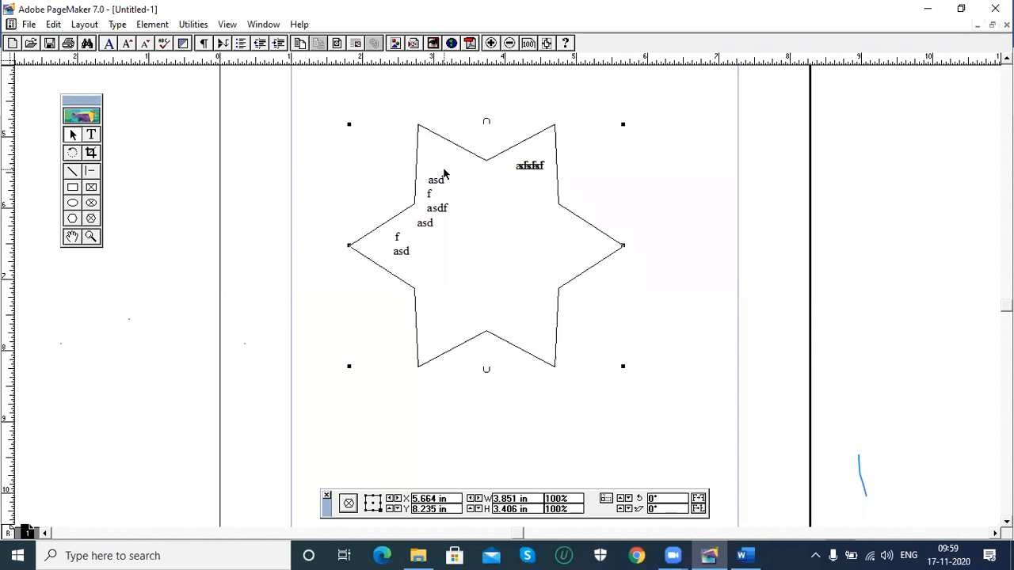
{"action": "key", "text": "Delete"}
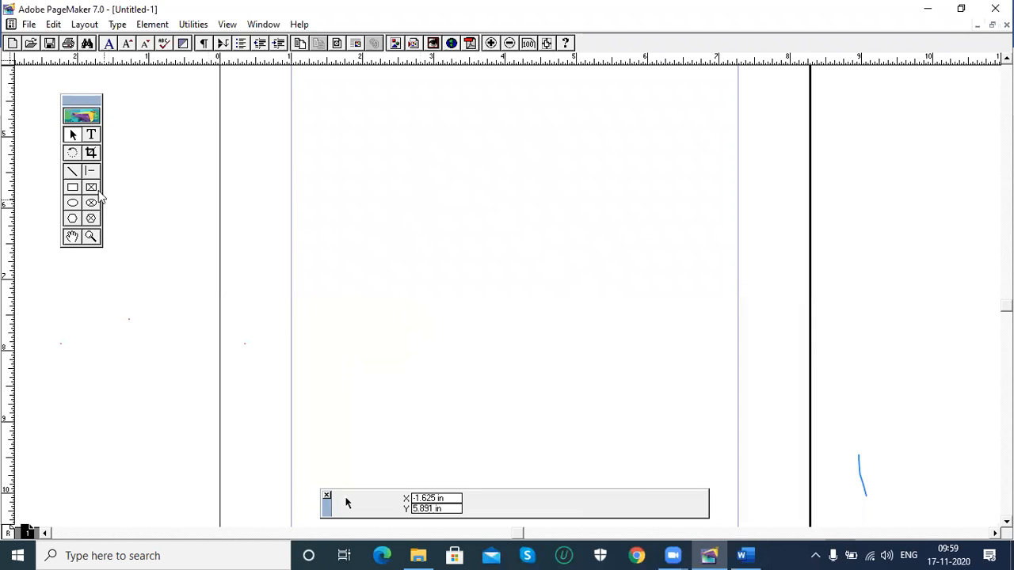
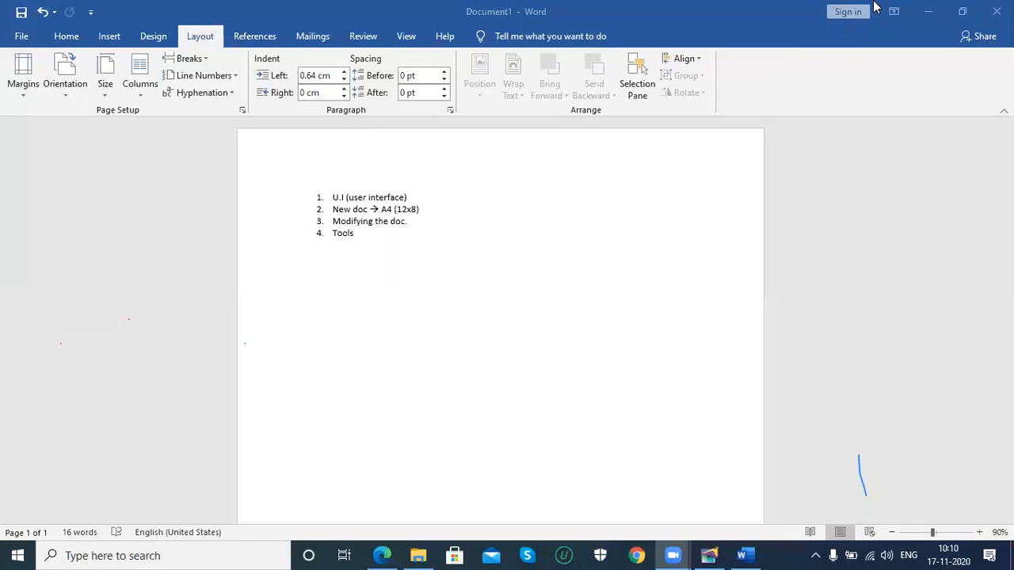
Minimize the Word notes, close the feedback form browser window, and return to PageMaker
{"action": "left_click", "coordinate": [926, 17]}
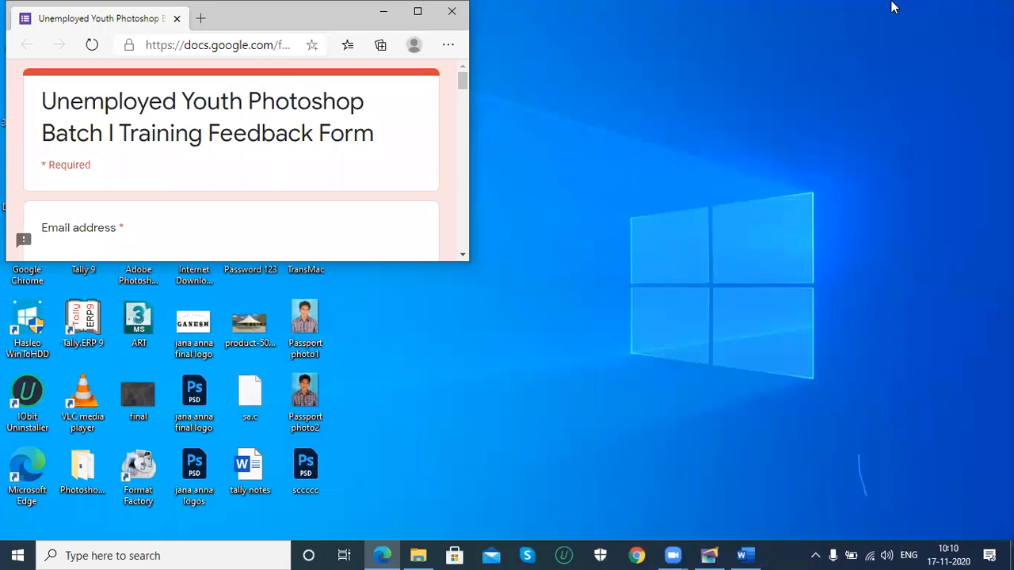
{"action": "left_click", "coordinate": [176, 18]}
{"action": "left_click", "coordinate": [710, 555]}
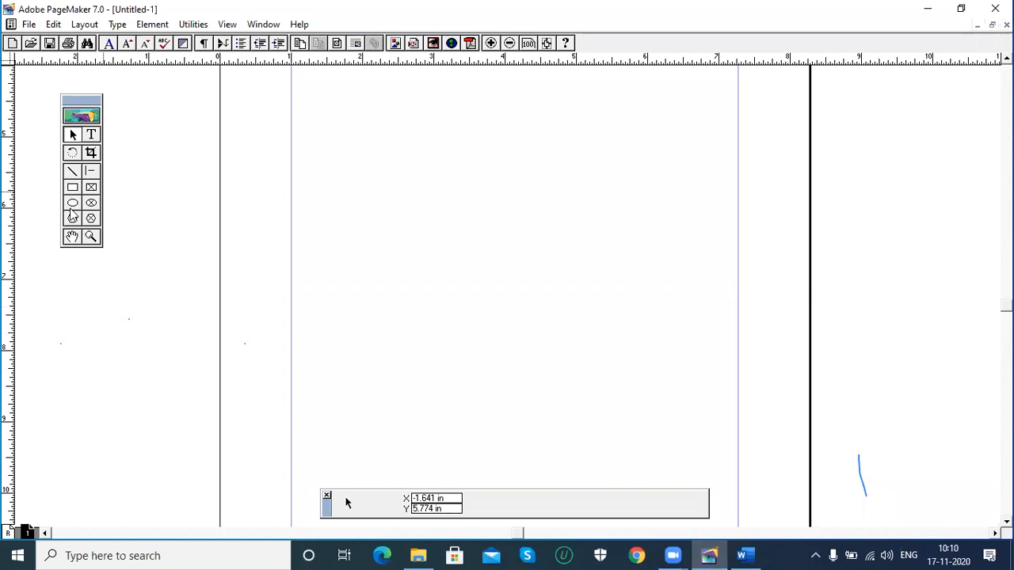
Draw three practice lines: two constrained horizontal lines and one diagonal line
{"action": "left_click", "coordinate": [92, 176]}
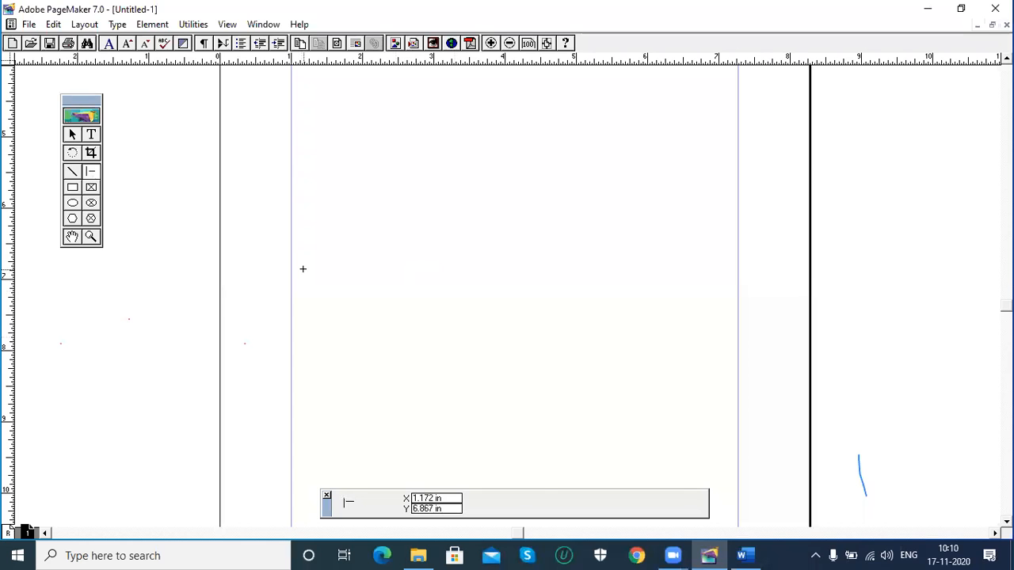
{"action": "left_click_drag", "start_coordinate": [304, 269], "coordinate": [489, 276]}
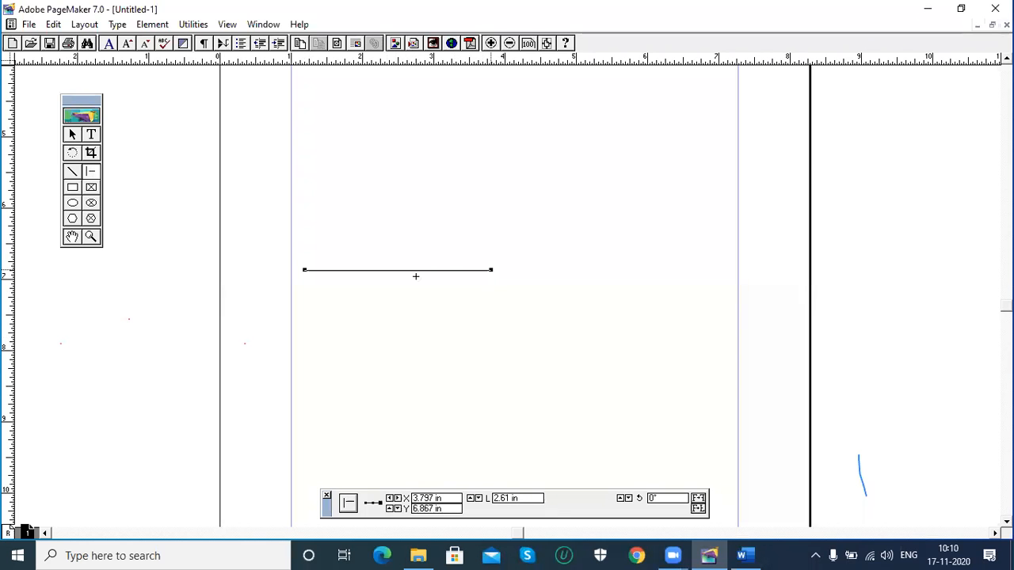
{"action": "left_click", "coordinate": [72, 171]}
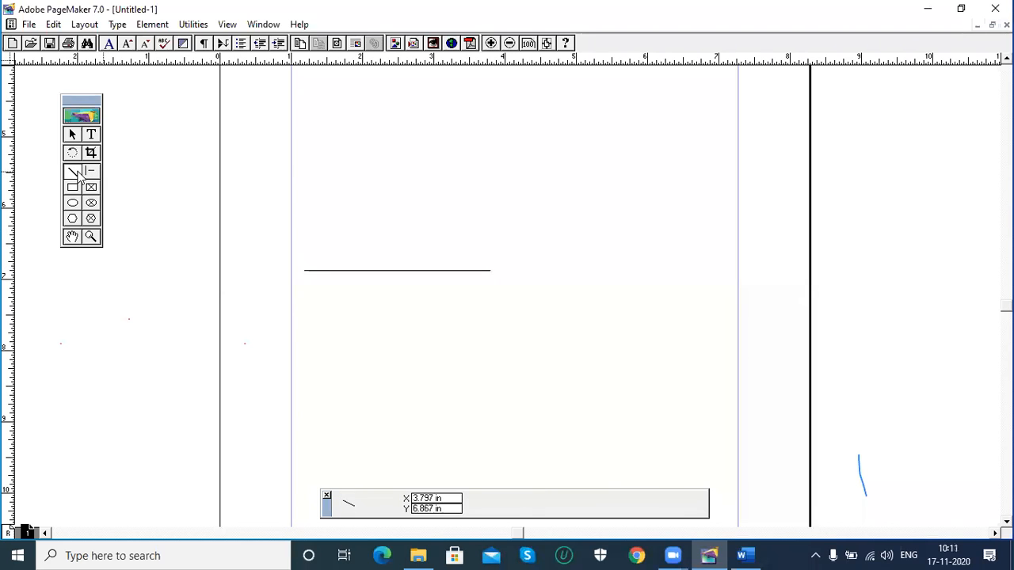
{"action": "mouse_move", "coordinate": [353, 333]}
{"action": "left_mouse_down"}
{"action": "mouse_move", "coordinate": [423, 385]}
{"action": "mouse_move", "coordinate": [500, 398]}
{"action": "mouse_move", "coordinate": [422, 270]}
{"action": "mouse_move", "coordinate": [264, 354]}
{"action": "mouse_move", "coordinate": [412, 407]}
{"action": "mouse_move", "coordinate": [471, 308]}
{"action": "mouse_move", "coordinate": [474, 388]}
{"action": "left_mouse_up"}
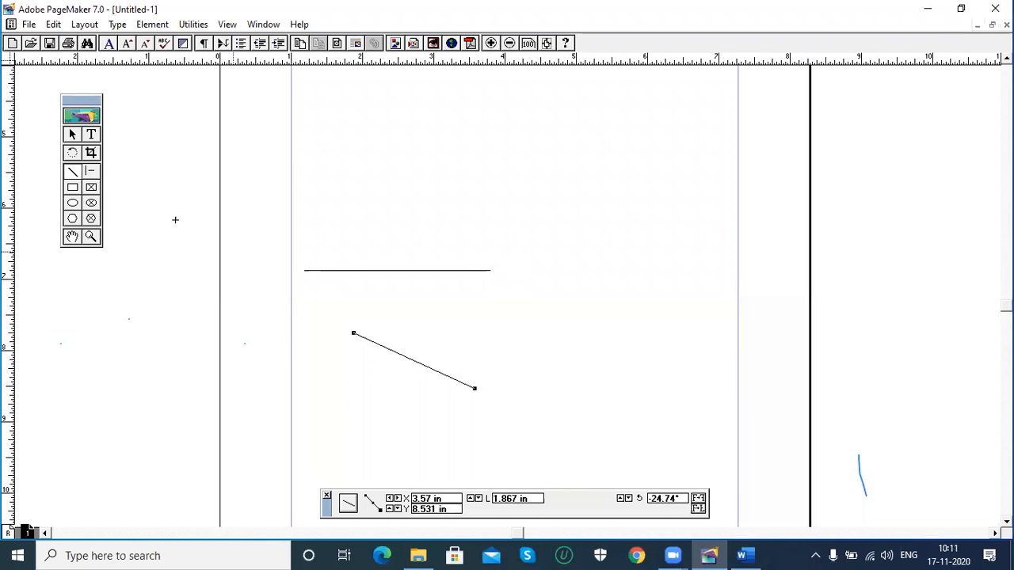
{"action": "left_click", "coordinate": [90, 173]}
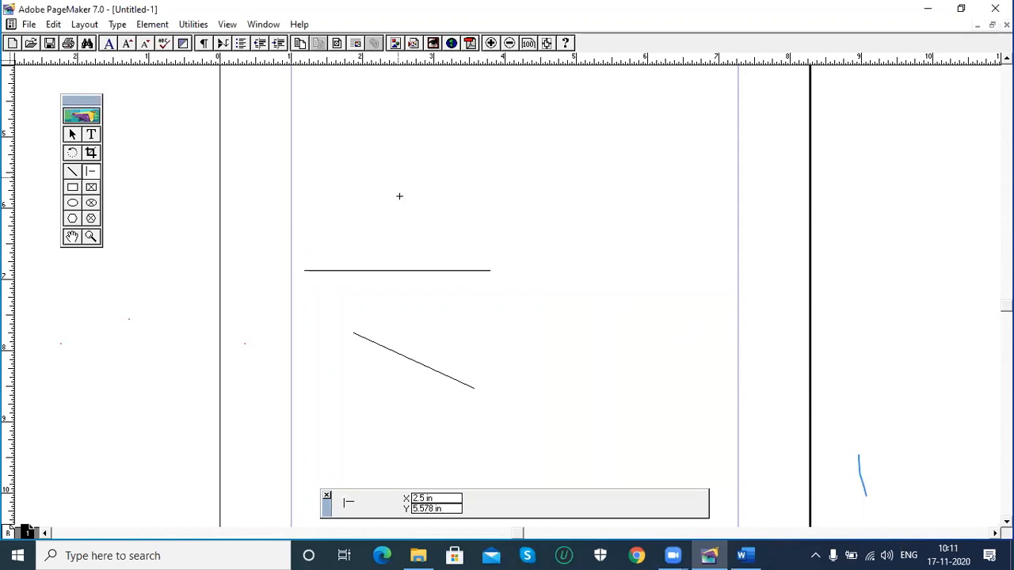
{"action": "left_click_drag", "start_coordinate": [348, 166], "coordinate": [573, 173]}
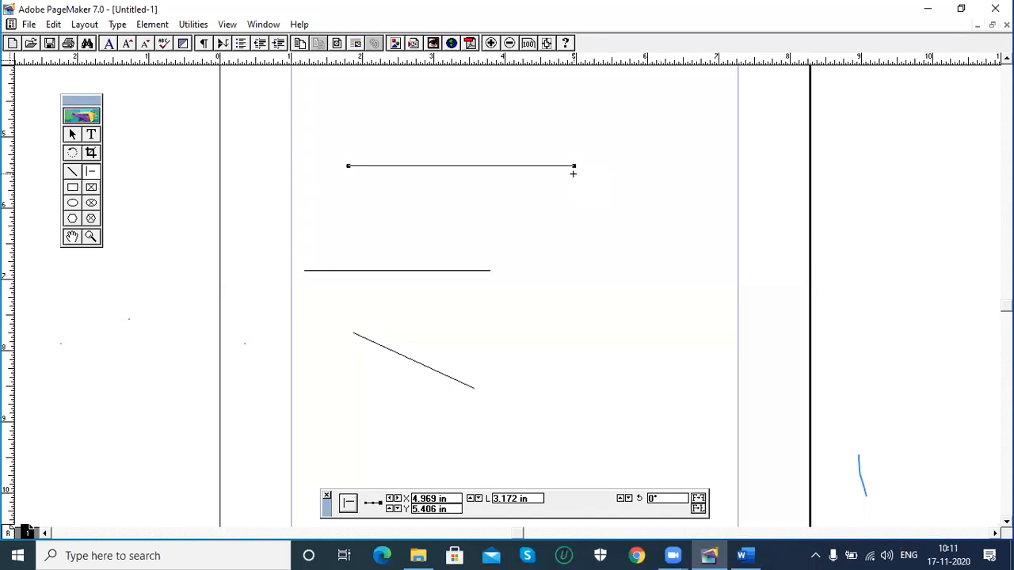
Select all the lines, delete them, and fit the page in the window
{"action": "left_click", "coordinate": [72, 137]}
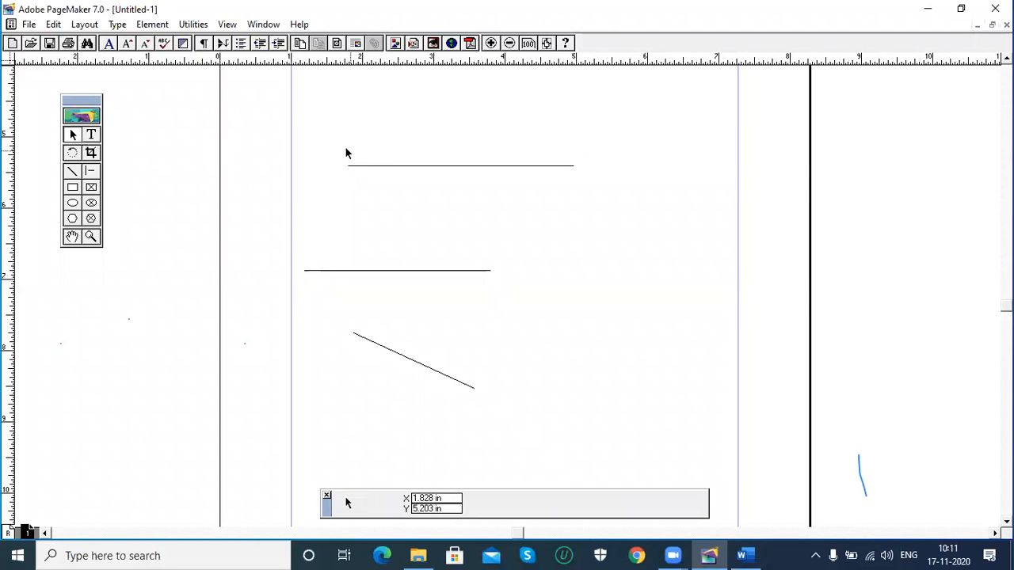
{"action": "key", "text": "ctrl+a"}
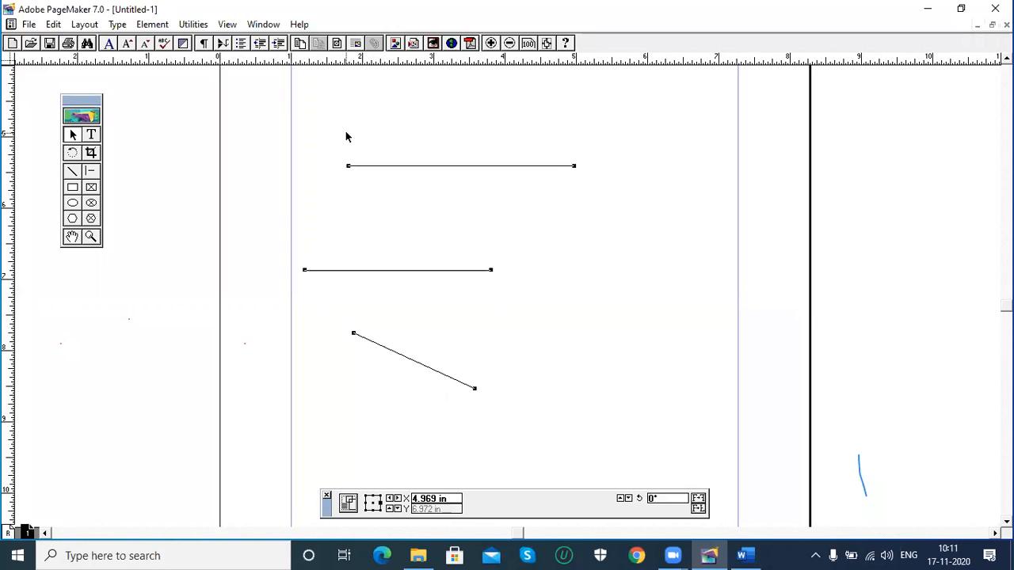
{"action": "key", "text": "Delete"}
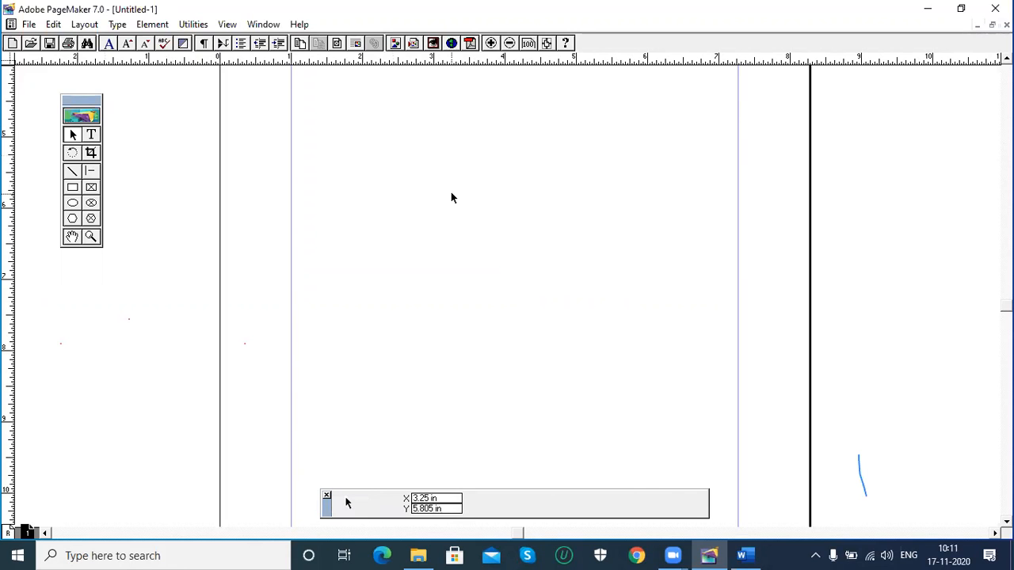
{"action": "key", "text": "ctrl+0"}
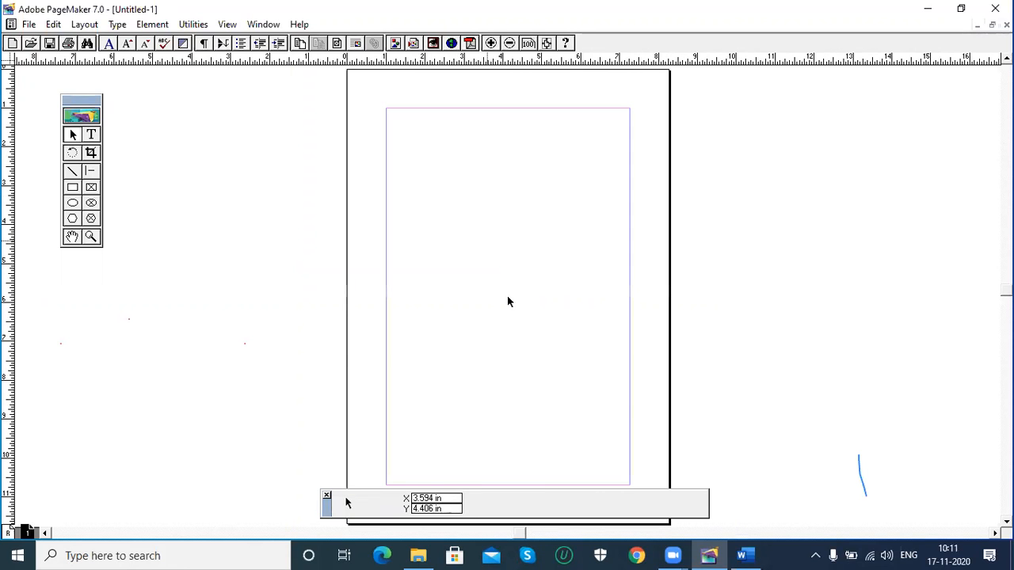
Add an unnumbered 'picture inserting' line below Tools in the Word notes
{"action": "left_click", "coordinate": [742, 555]}
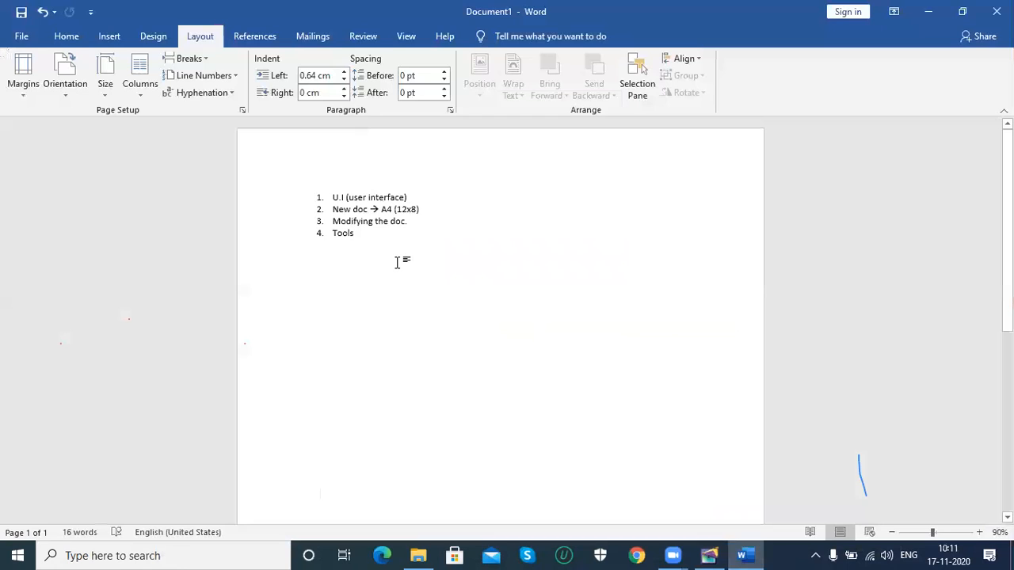
{"action": "key", "text": "Return"}
{"action": "key", "text": "BackSpace"}
{"action": "type", "text": "pictur"}
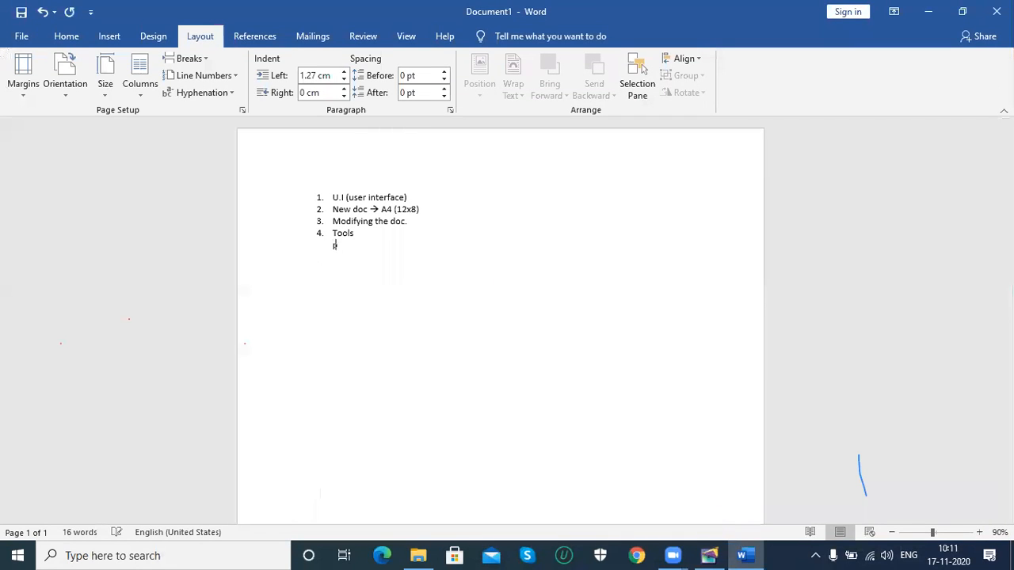
{"action": "type", "text": "e inserting"}
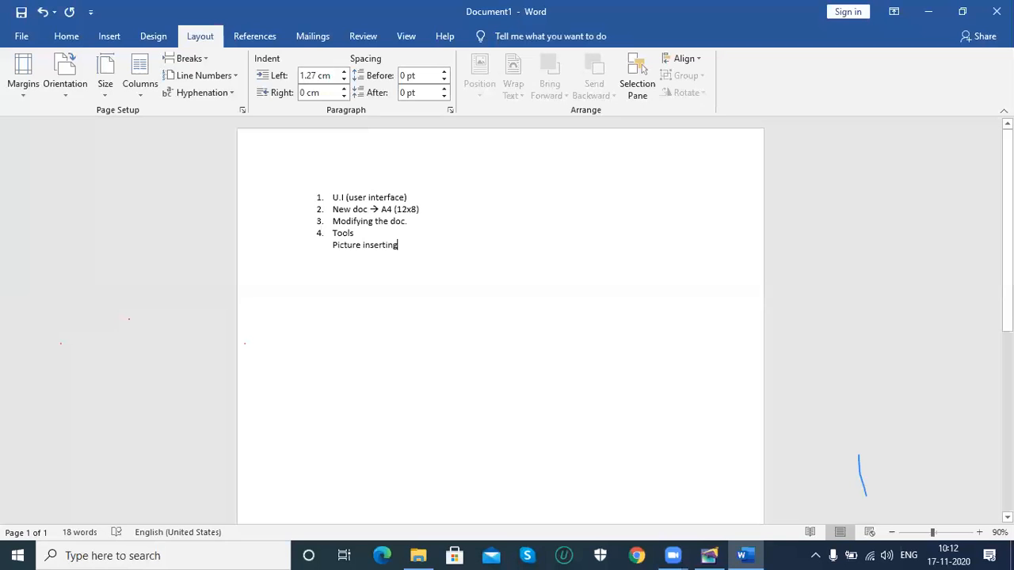
Check Word's zoom settings without changing them and go back to PageMaker
{"action": "left_click", "coordinate": [980, 532]}
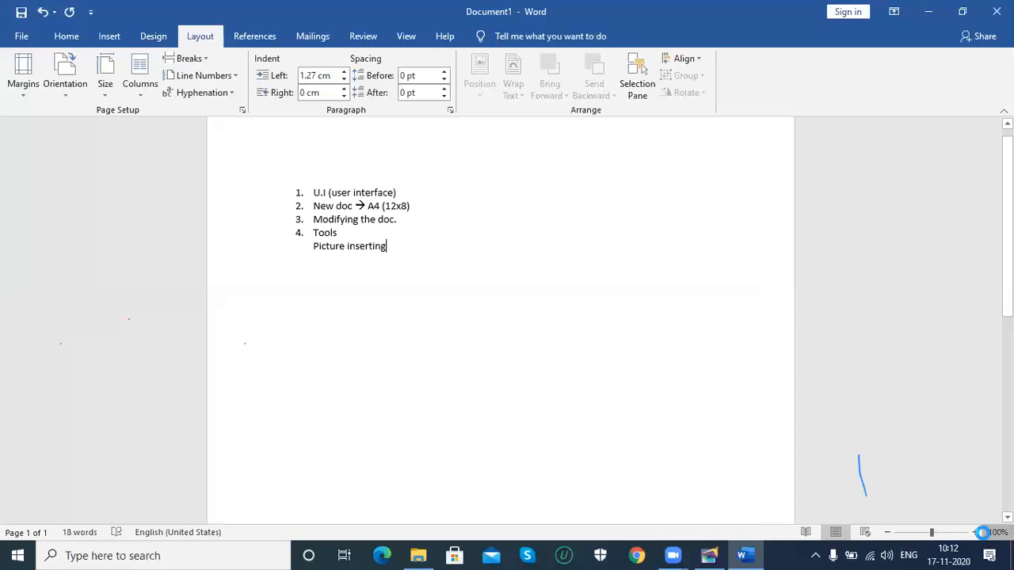
{"action": "left_click", "coordinate": [998, 532]}
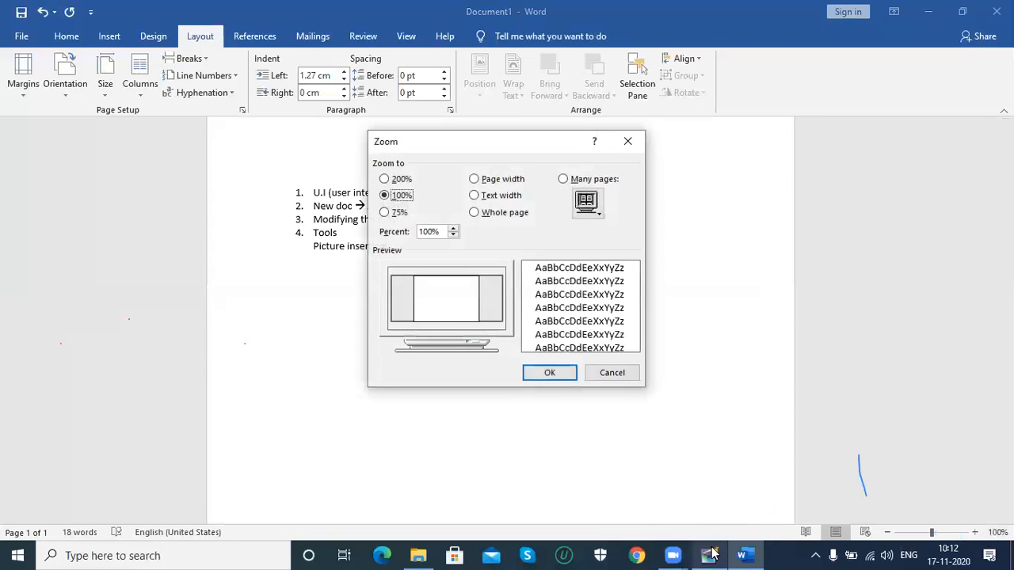
{"action": "left_click", "coordinate": [606, 373]}
{"action": "left_click", "coordinate": [709, 556]}
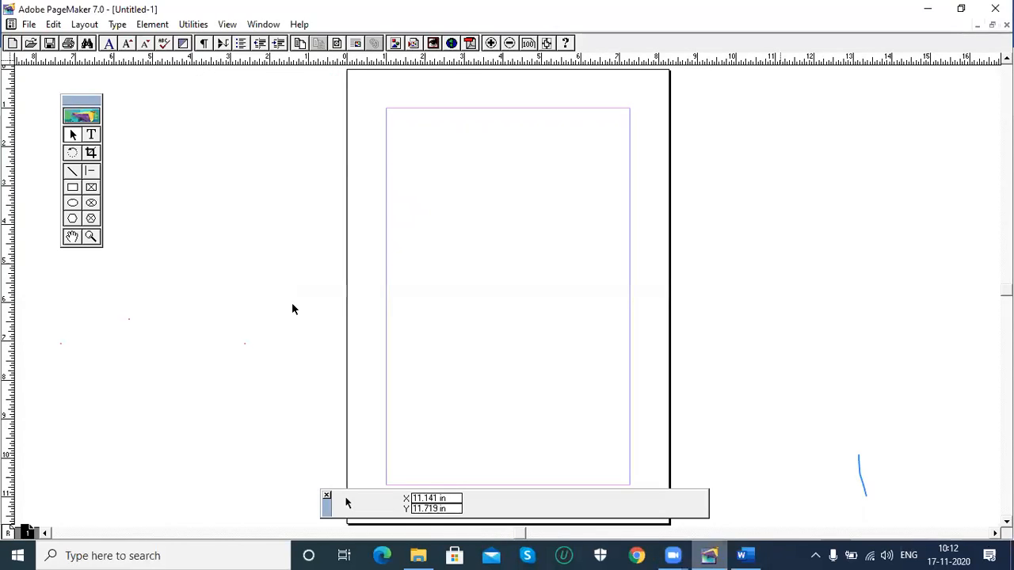
Open the Place dialog from the File menu and move it aside
{"action": "left_click", "coordinate": [29, 24]}
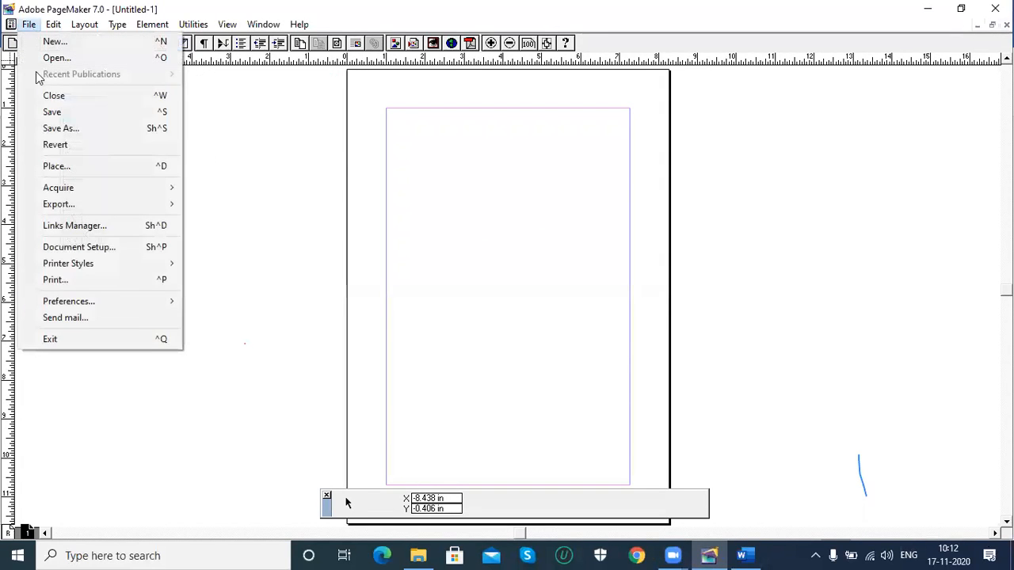
{"action": "left_click", "coordinate": [74, 167]}
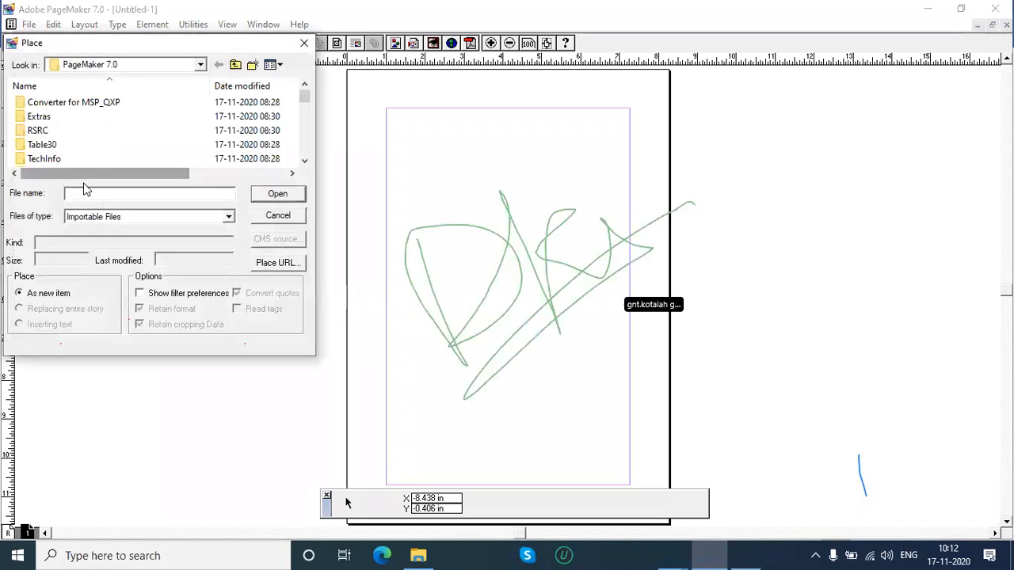
{"action": "left_click_drag", "start_coordinate": [119, 43], "coordinate": [214, 140]}
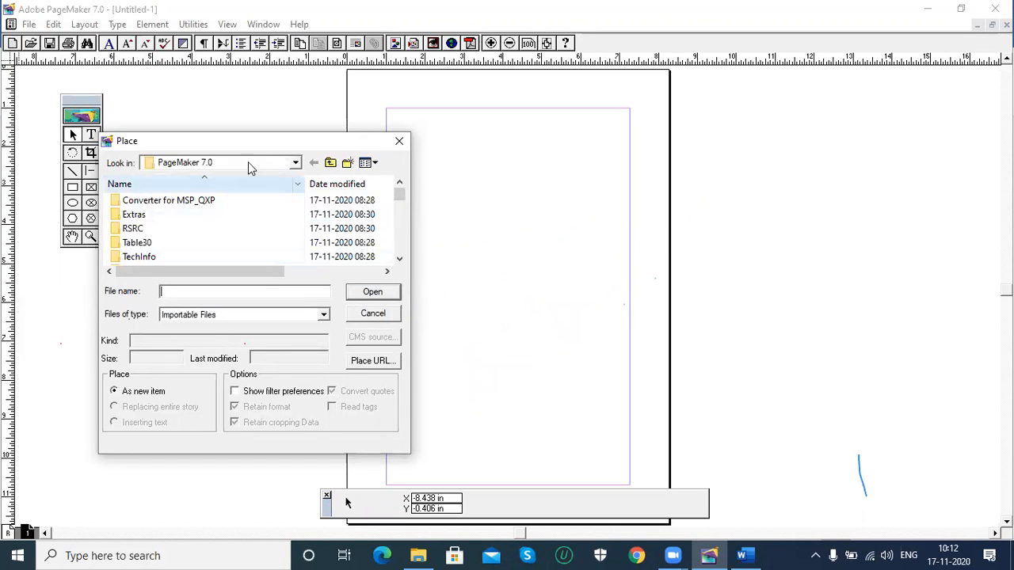
{"action": "left_click_drag", "start_coordinate": [190, 142], "coordinate": [231, 144]}
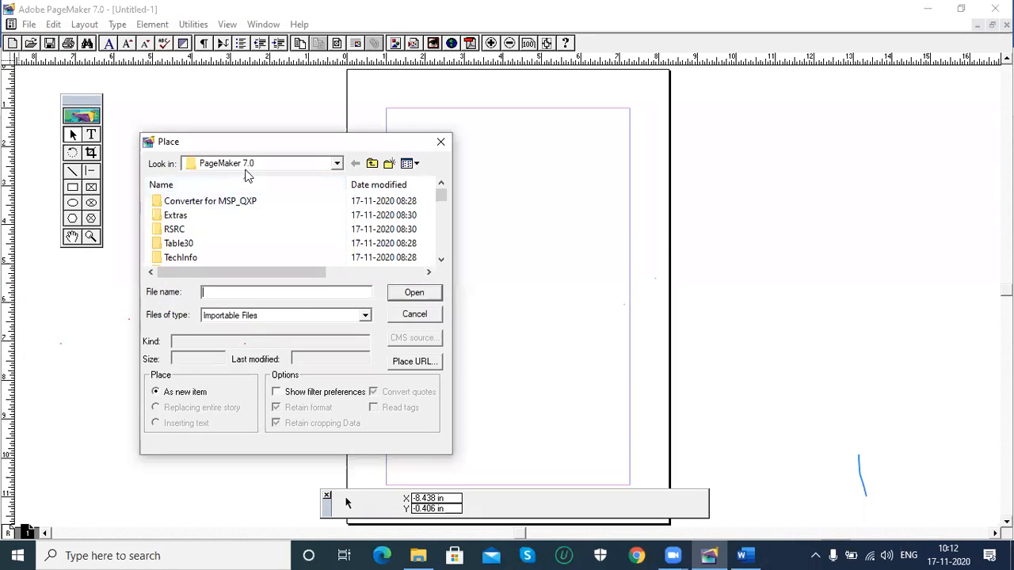
Browse the Place dialog to the Desktop folder
{"action": "left_click", "coordinate": [285, 166]}
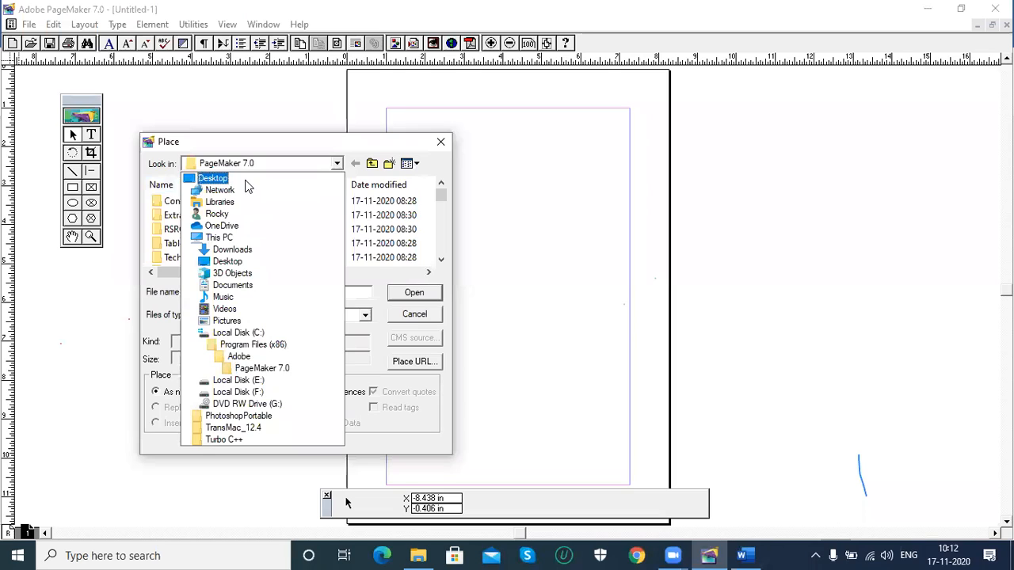
{"action": "left_click", "coordinate": [212, 179]}
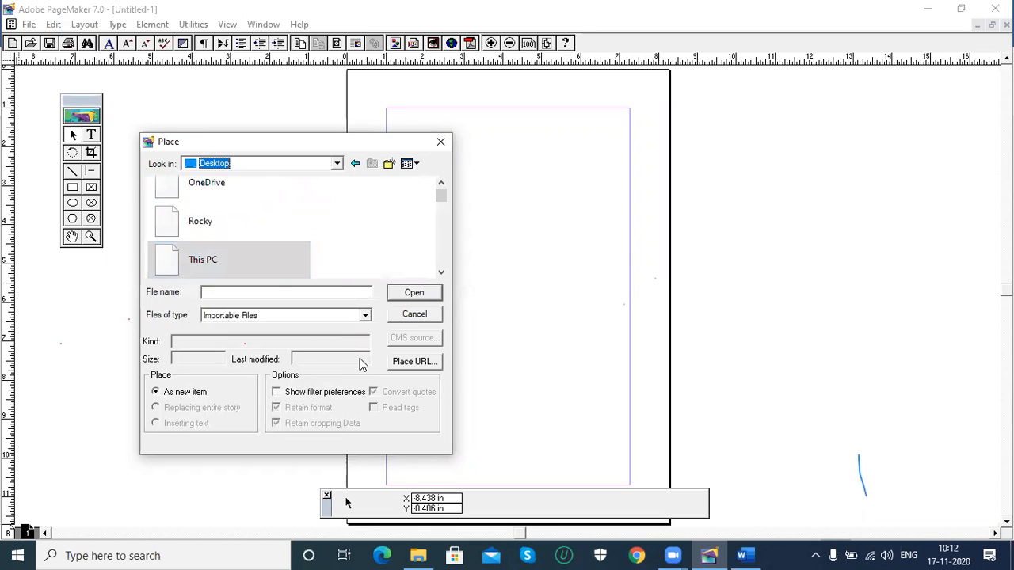
{"action": "left_click", "coordinate": [441, 273]}
{"action": "left_click", "coordinate": [442, 273]}
{"action": "left_click", "coordinate": [441, 273]}
{"action": "left_click", "coordinate": [442, 274]}
{"action": "left_click", "coordinate": [441, 273]}
{"action": "left_click", "coordinate": [441, 273]}
{"action": "left_click", "coordinate": [441, 273]}
{"action": "left_click", "coordinate": [441, 273]}
{"action": "left_click", "coordinate": [441, 273]}
{"action": "left_click", "coordinate": [441, 273]}
Show Desktop files as large icons, open the id card image, and embed a complete copy
{"action": "left_click", "coordinate": [417, 164]}
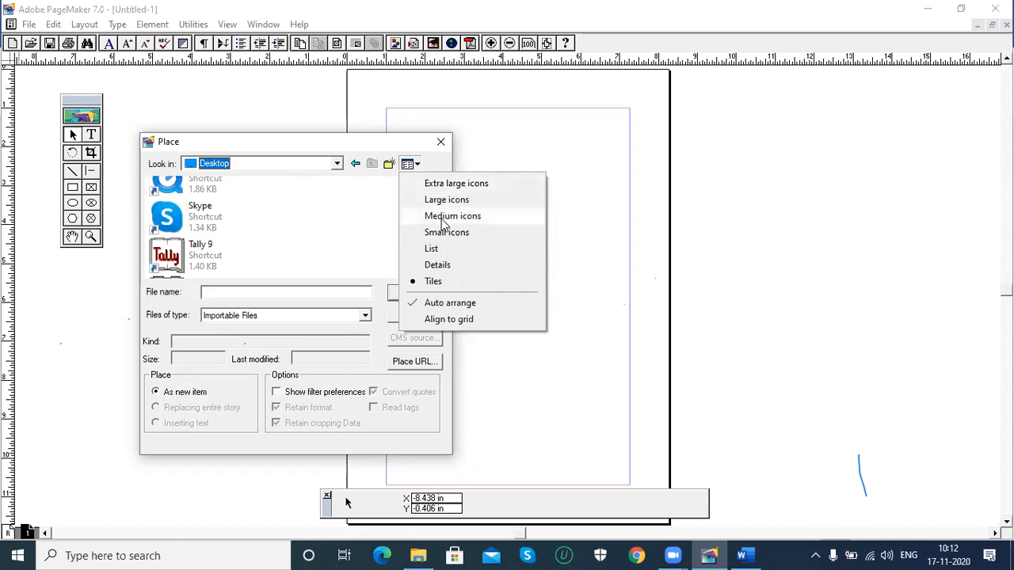
{"action": "left_click", "coordinate": [444, 217]}
{"action": "left_click", "coordinate": [418, 165]}
{"action": "left_click", "coordinate": [444, 200]}
{"action": "left_click_drag", "start_coordinate": [441, 192], "coordinate": [441, 237]}
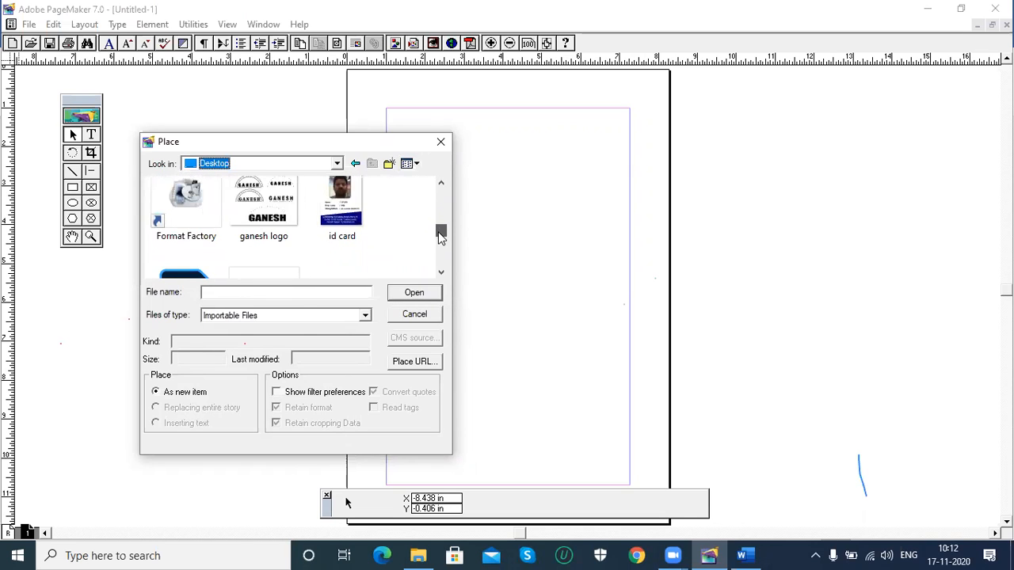
{"action": "left_click", "coordinate": [349, 206]}
{"action": "left_click", "coordinate": [410, 292]}
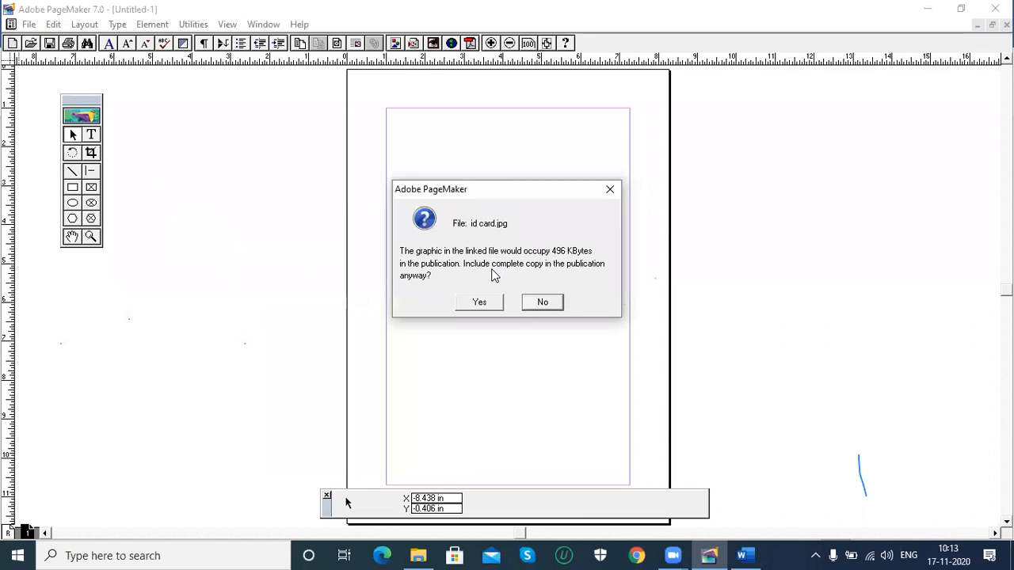
{"action": "left_click", "coordinate": [479, 302]}
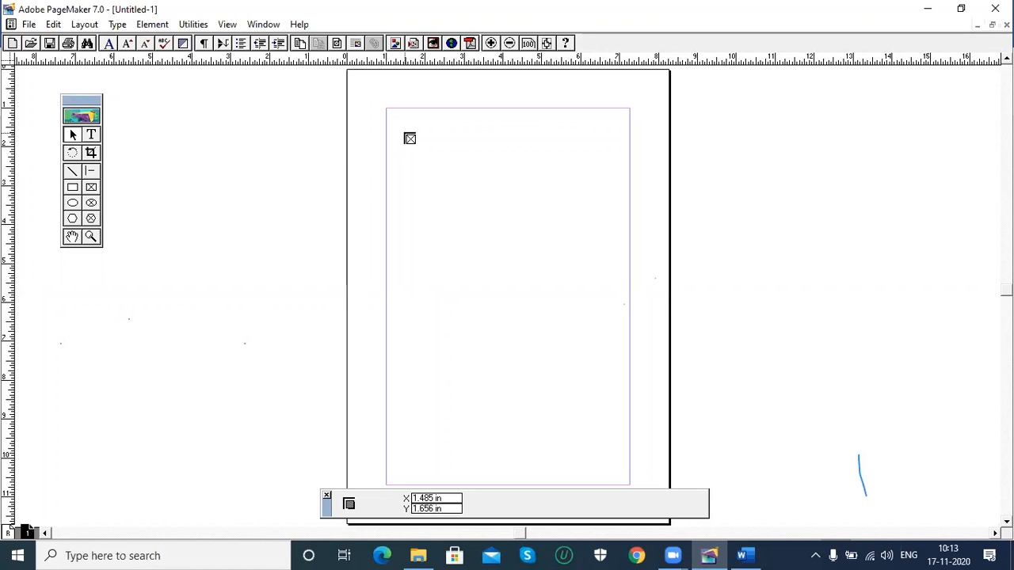
Place the id card image, then drag and resize it near the top of the page
{"action": "left_click", "coordinate": [404, 134]}
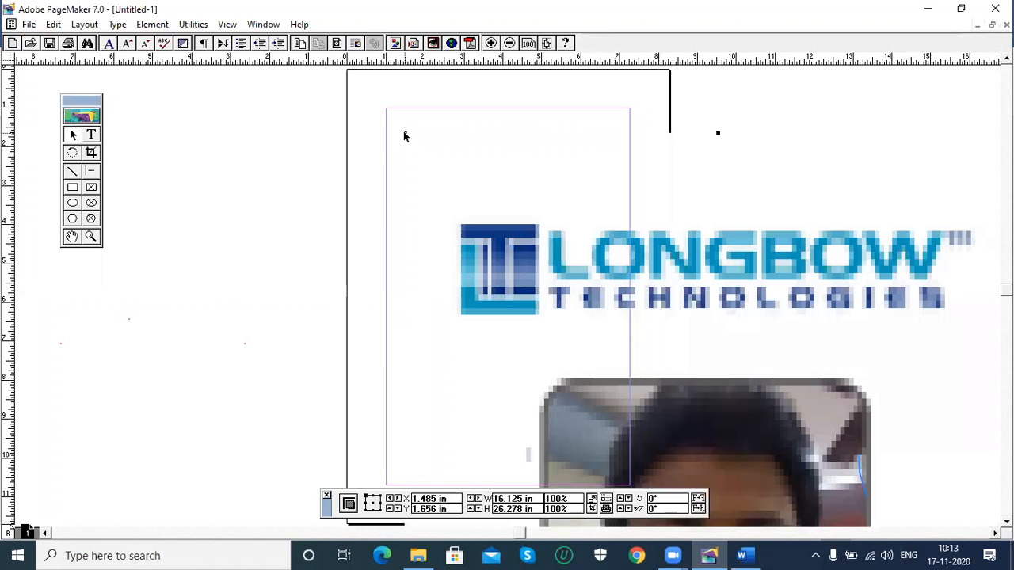
{"action": "left_click_drag", "start_coordinate": [505, 301], "coordinate": [373, 246]}
{"action": "left_click_drag", "start_coordinate": [471, 290], "coordinate": [444, 217]}
{"action": "left_click_drag", "start_coordinate": [460, 310], "coordinate": [428, 256]}
{"action": "left_click_drag", "start_coordinate": [482, 341], "coordinate": [473, 382]}
{"action": "left_click_drag", "start_coordinate": [469, 307], "coordinate": [383, 320]}
{"action": "left_click_drag", "start_coordinate": [741, 133], "coordinate": [215, 335]}
{"action": "left_click_drag", "start_coordinate": [167, 421], "coordinate": [517, 194]}
Bring the off-page ID card onto the page, zoom in, and shift it slightly left
{"action": "scroll", "coordinate": [517, 193], "scroll_direction": "up", "scroll_amount": 10}
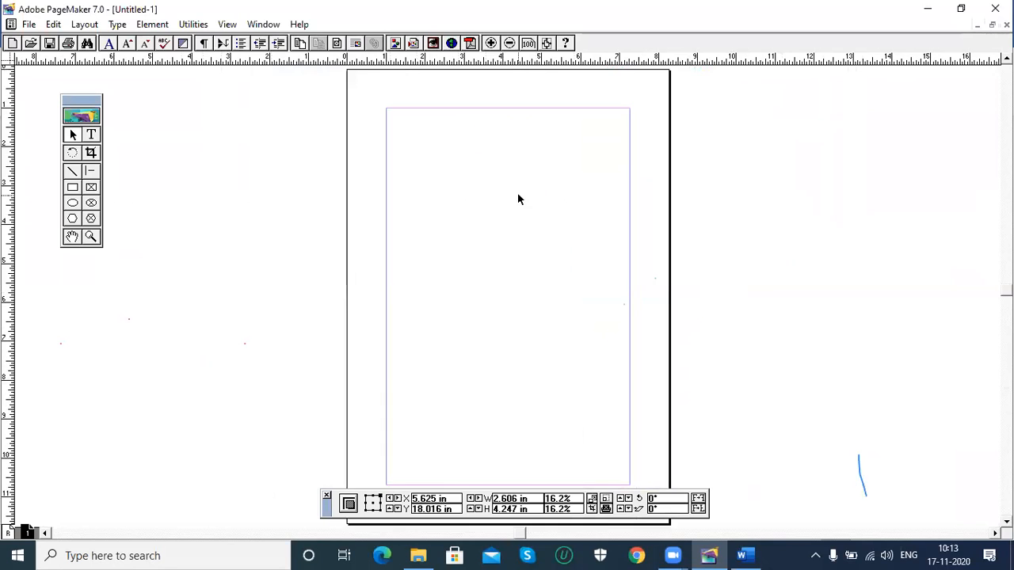
{"action": "key", "text": "ctrl+minus"}
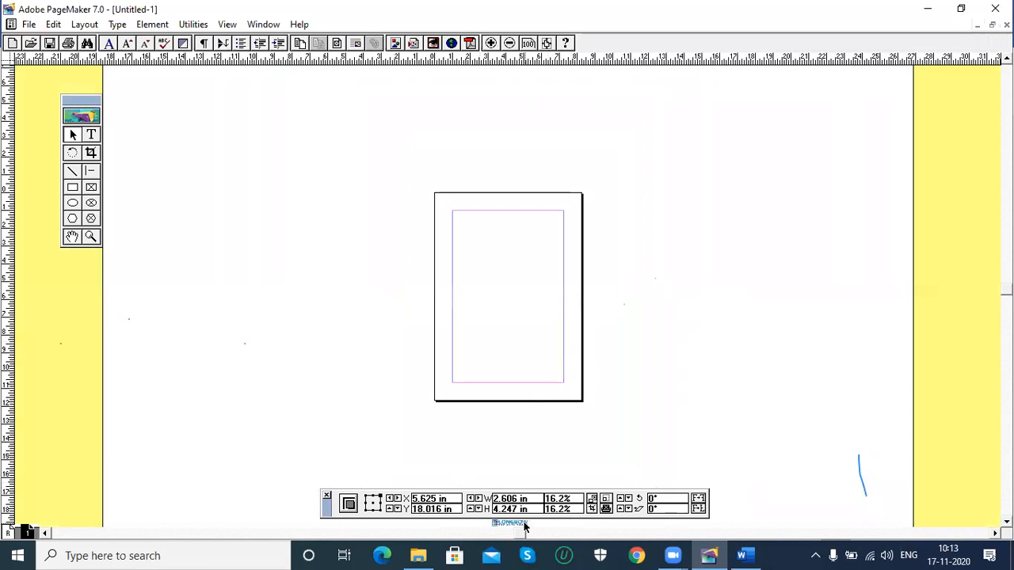
{"action": "left_click_drag", "start_coordinate": [528, 522], "coordinate": [526, 265]}
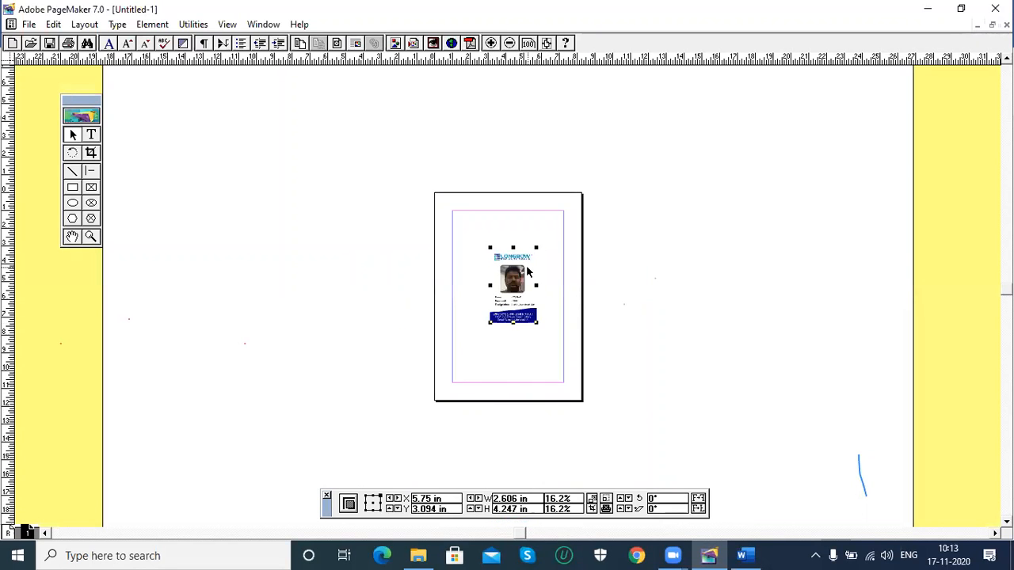
{"action": "key", "text": "ctrl+plus"}
{"action": "key", "text": "ctrl+plus"}
{"action": "key", "text": "ctrl+plus"}
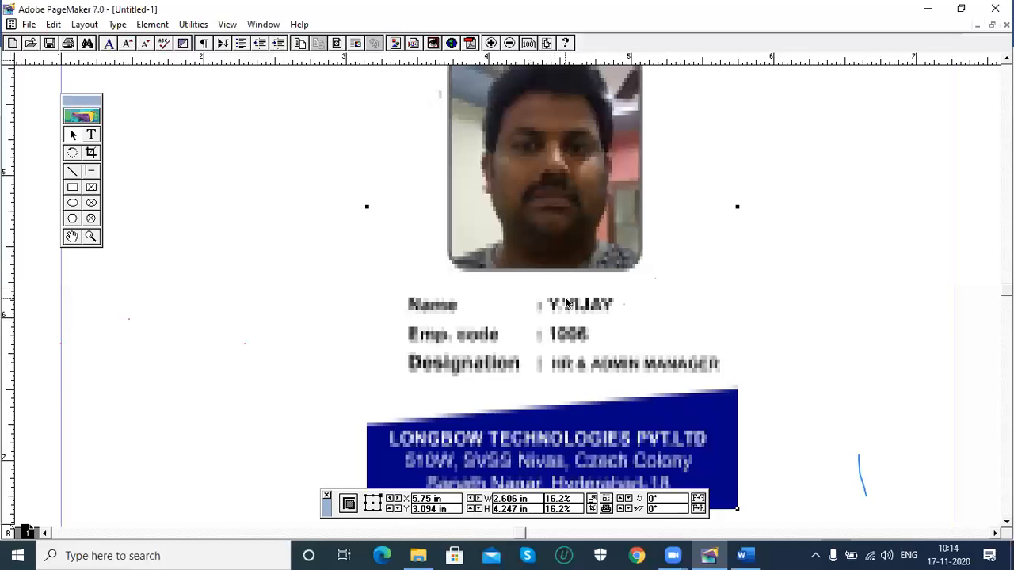
{"action": "left_click_drag", "start_coordinate": [568, 287], "coordinate": [541, 291]}
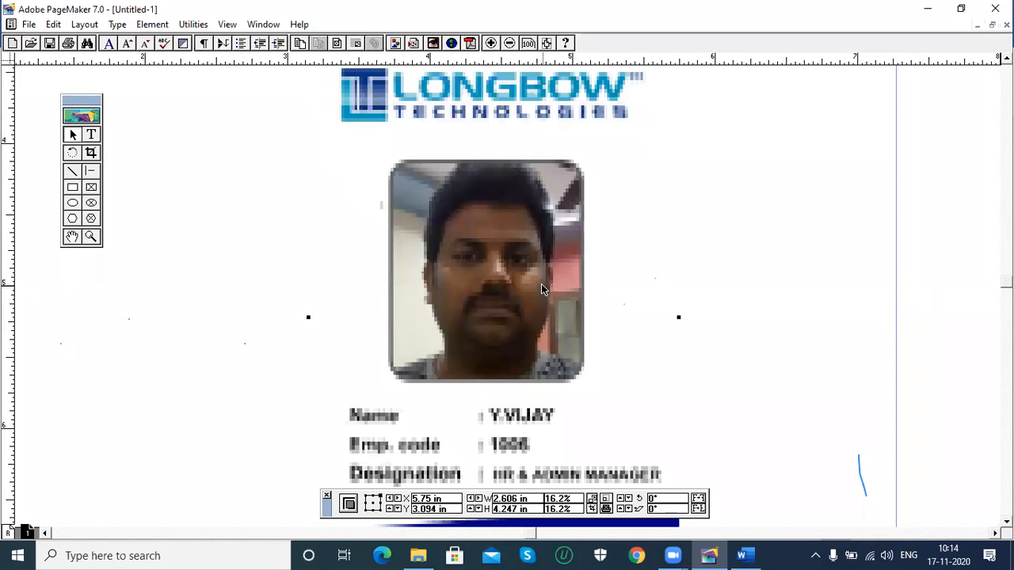
{"action": "left_click_drag", "start_coordinate": [525, 309], "coordinate": [491, 301]}
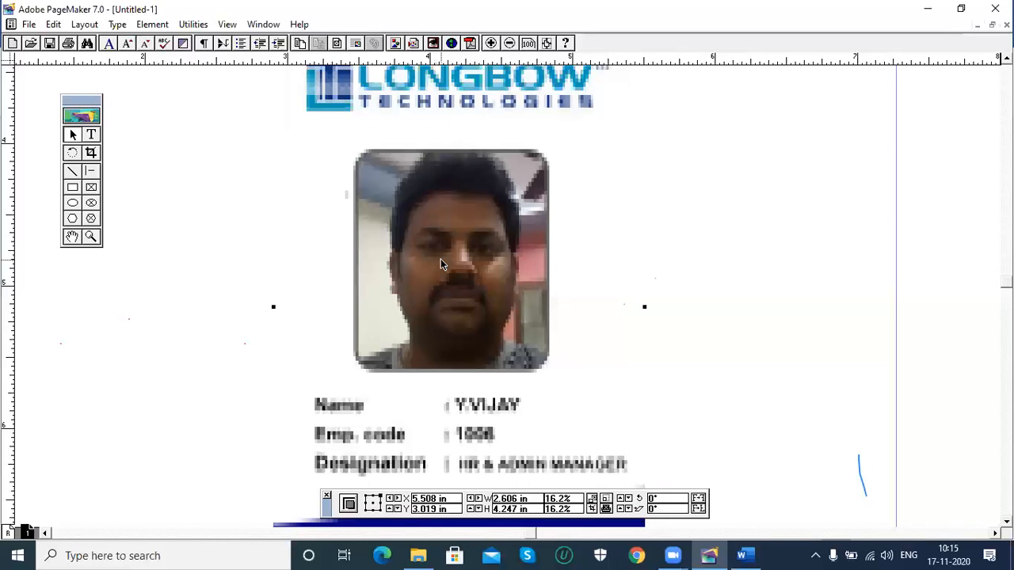
In General preferences, keep inches and set Graphics display to High resolution
{"action": "left_click", "coordinate": [29, 25]}
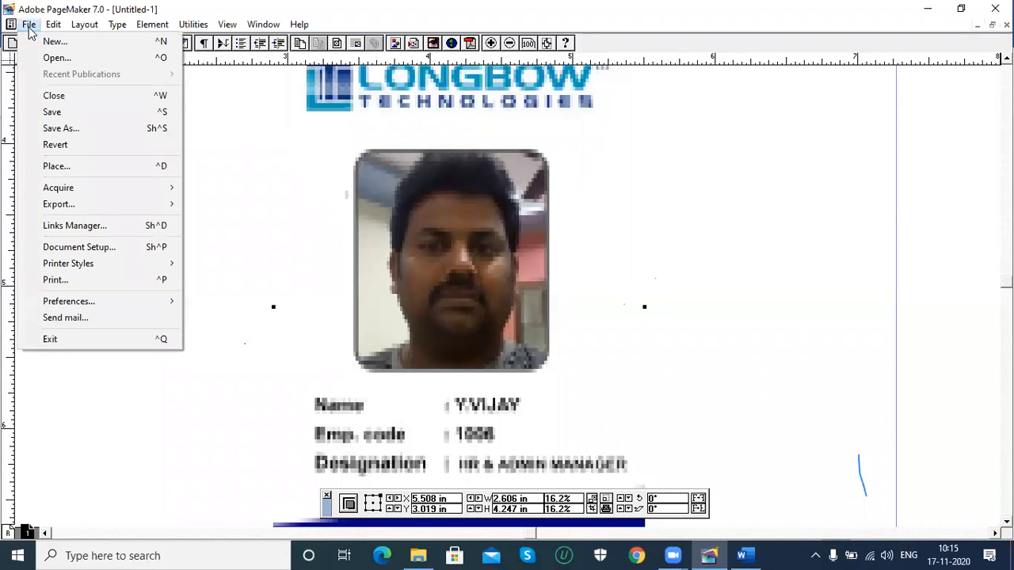
{"action": "mouse_move", "coordinate": [70, 302]}
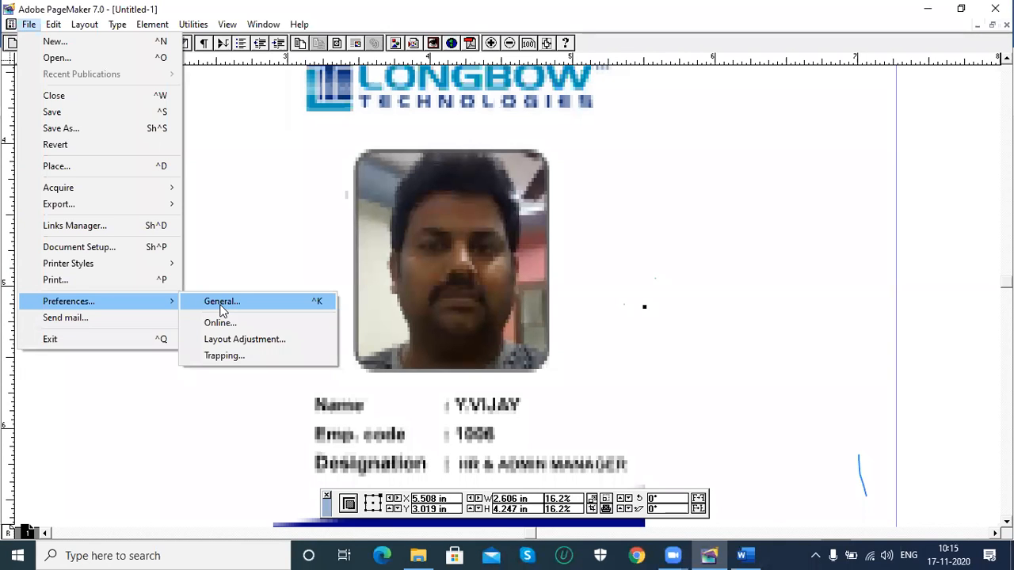
{"action": "left_click", "coordinate": [323, 303]}
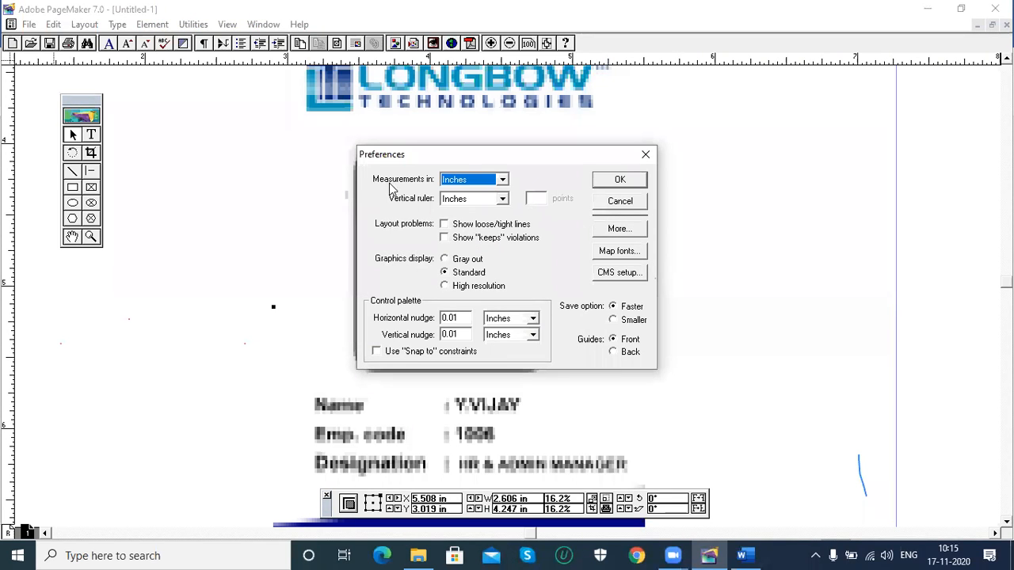
{"action": "left_click", "coordinate": [503, 181]}
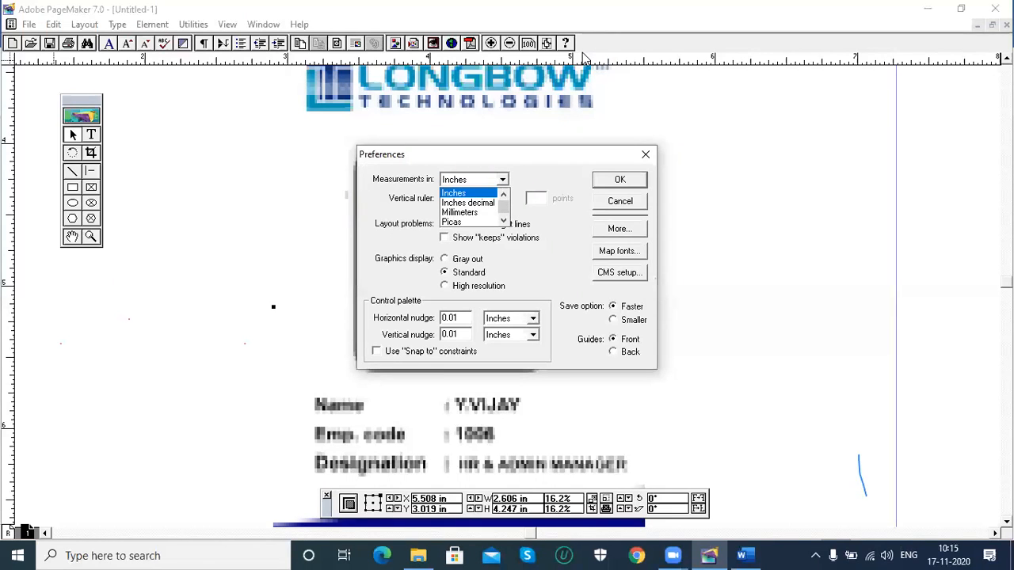
{"action": "left_click", "coordinate": [574, 244]}
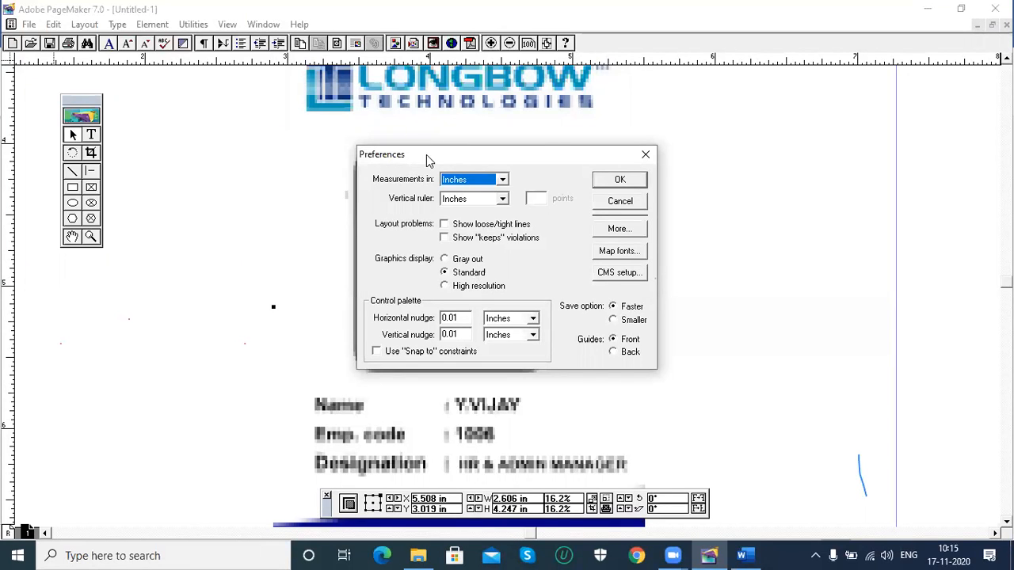
{"action": "left_click_drag", "start_coordinate": [427, 154], "coordinate": [616, 173]}
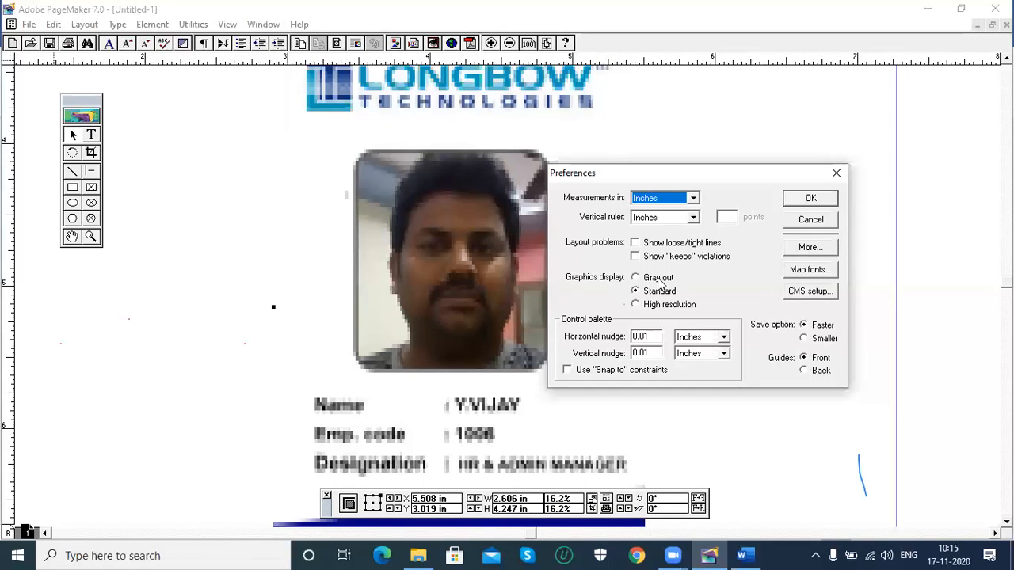
{"action": "left_click", "coordinate": [650, 308]}
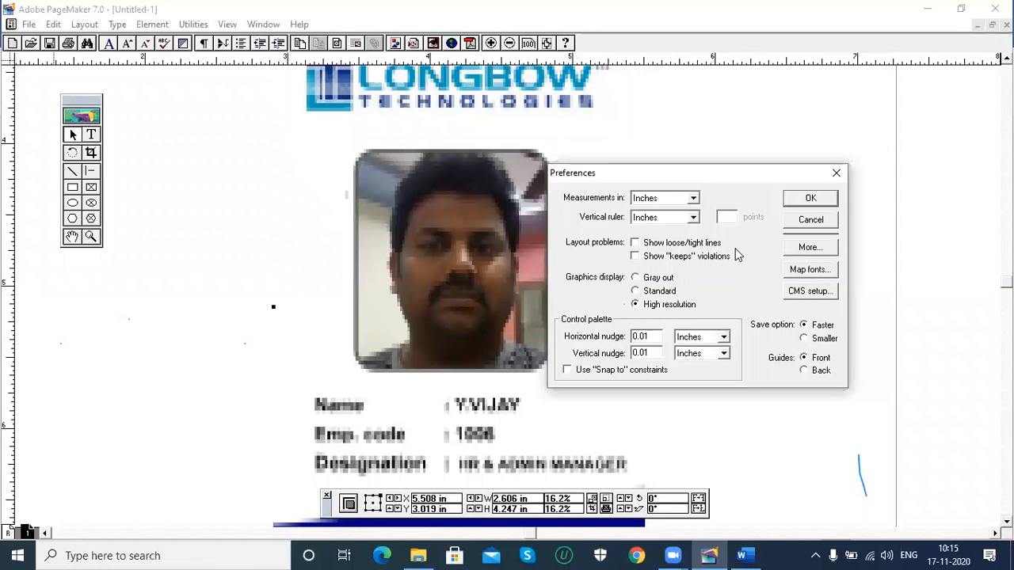
{"action": "left_click", "coordinate": [815, 198]}
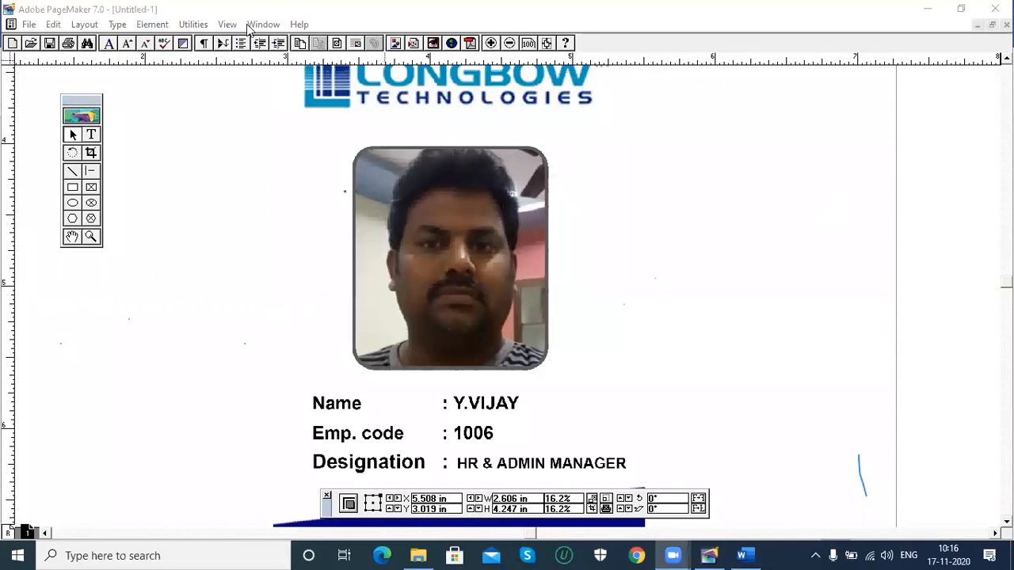
{"action": "left_click", "coordinate": [422, 281]}
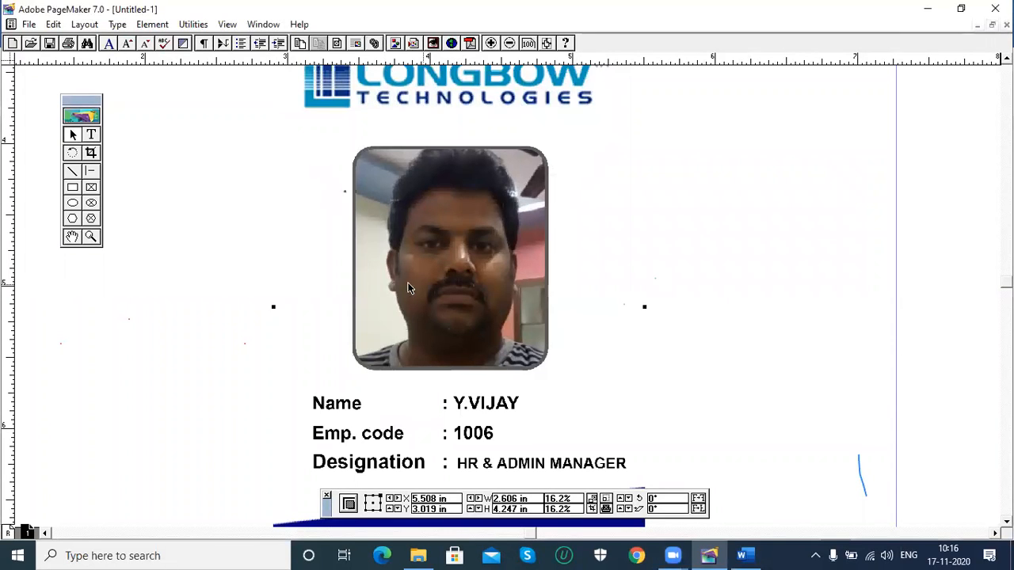
Reopen General preferences, dismiss them unchanged, then select and deselect the ID card
{"action": "left_click", "coordinate": [28, 24]}
{"action": "mouse_move", "coordinate": [109, 299]}
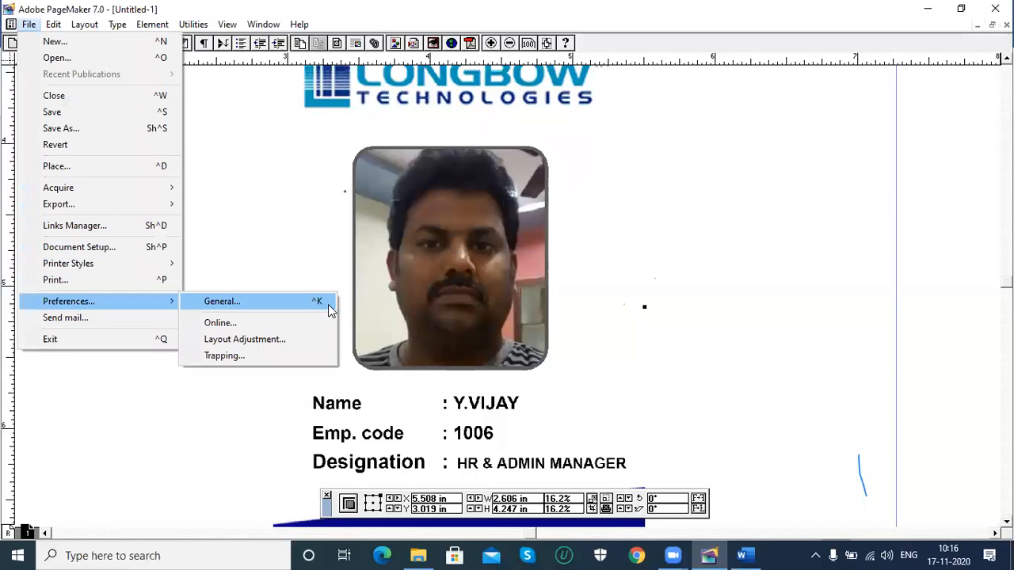
{"action": "left_click", "coordinate": [500, 325]}
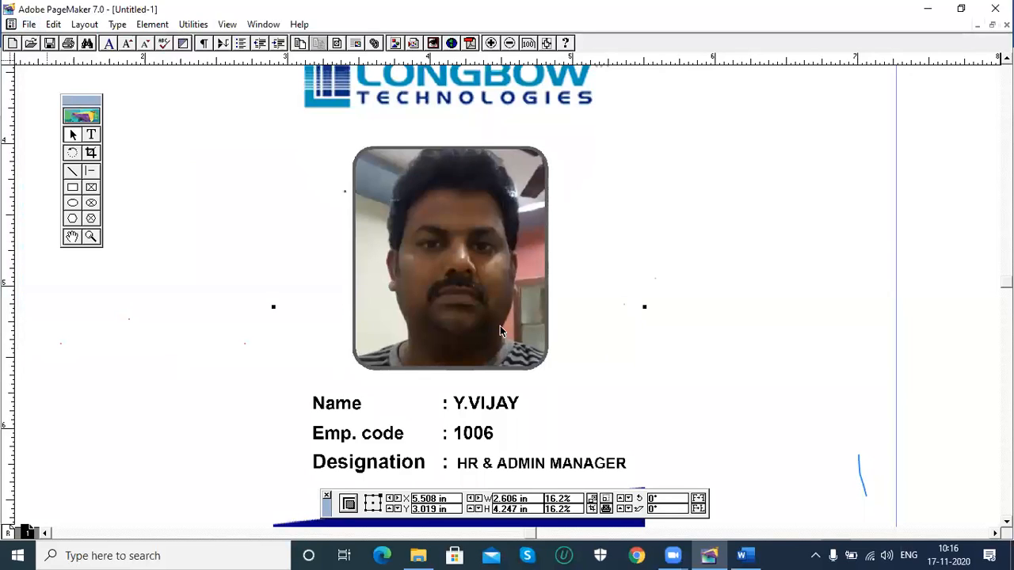
{"action": "double_click", "coordinate": [71, 137]}
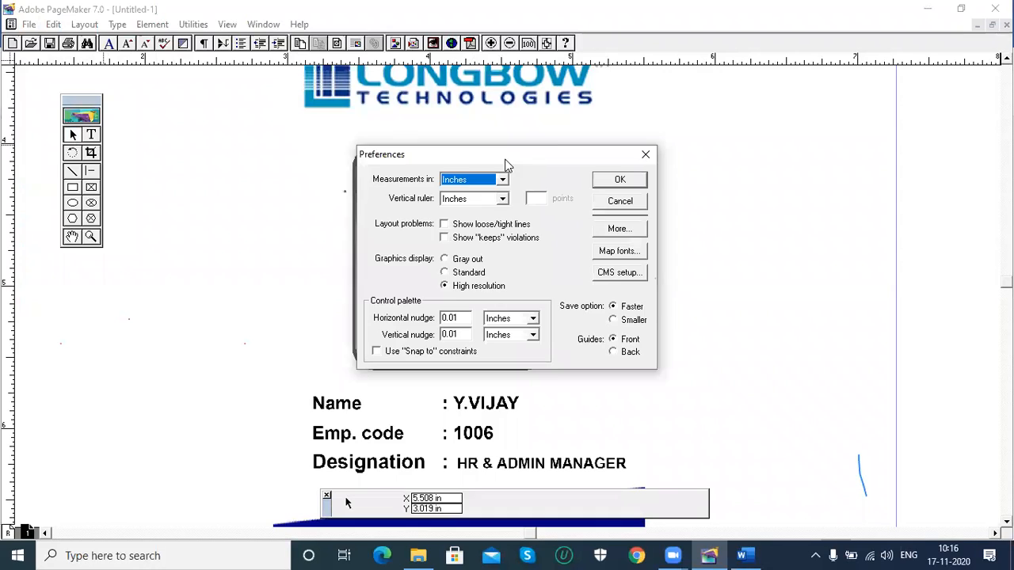
{"action": "left_click_drag", "start_coordinate": [502, 160], "coordinate": [705, 160]}
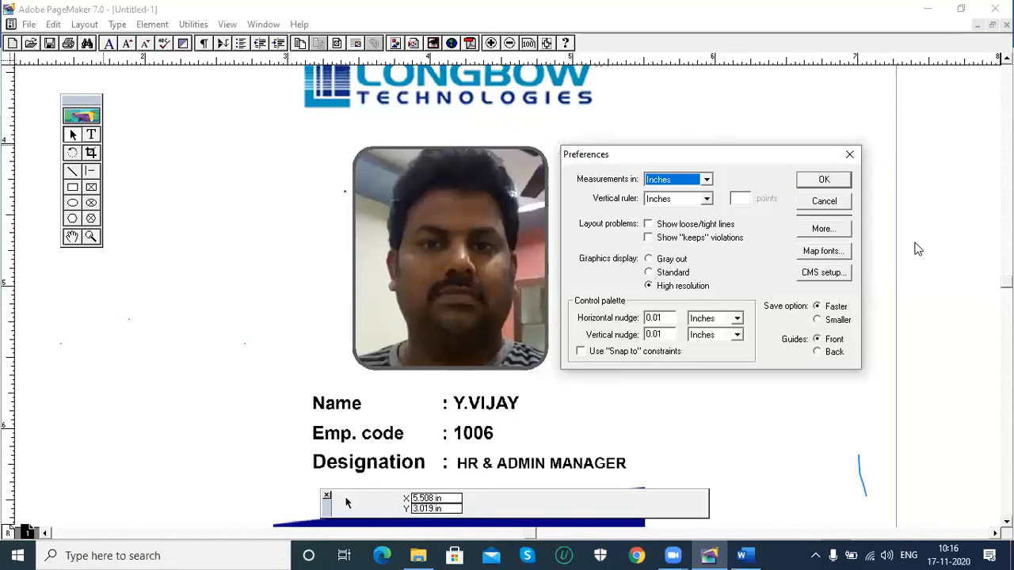
{"action": "left_click", "coordinate": [838, 199]}
{"action": "left_click", "coordinate": [430, 237]}
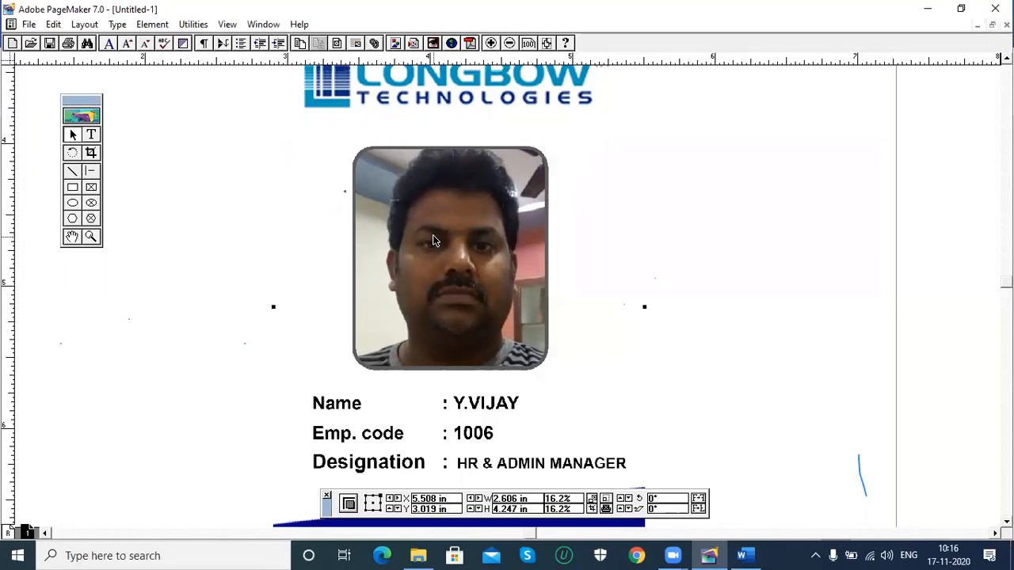
{"action": "left_click", "coordinate": [695, 297]}
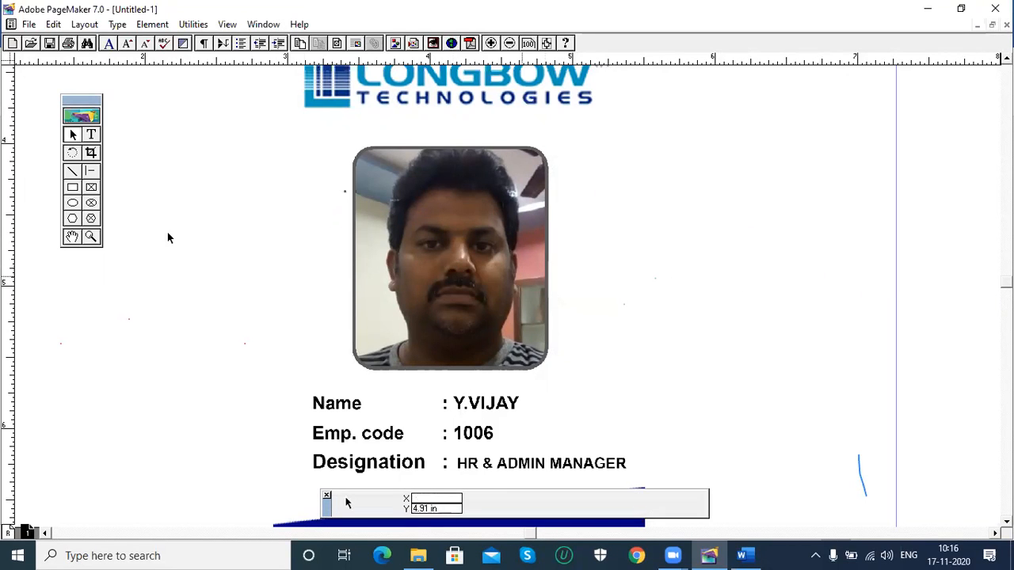
Open General preferences once more, cancel without changes, and select the ID-card graphic
{"action": "left_click", "coordinate": [29, 24]}
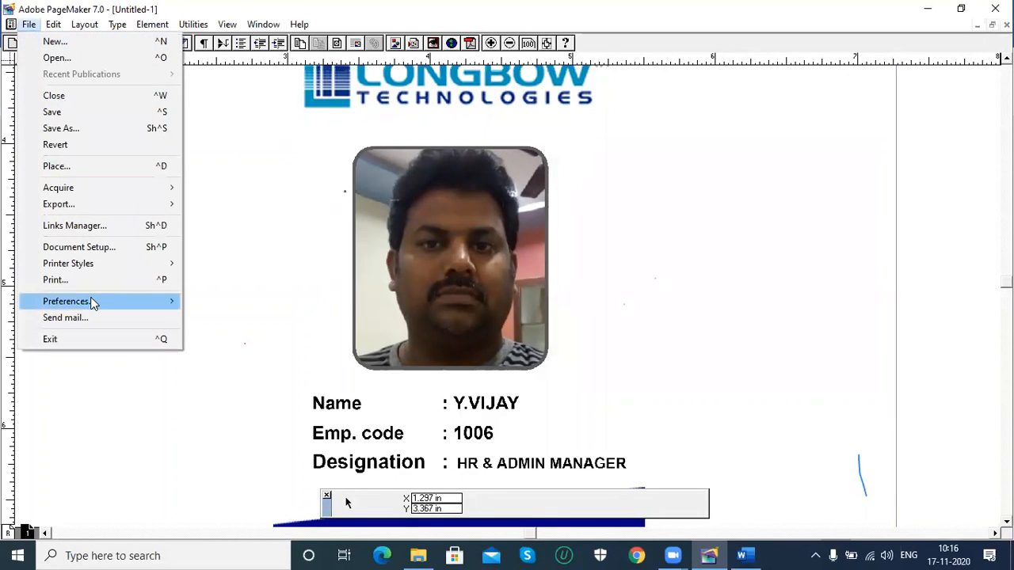
{"action": "mouse_move", "coordinate": [101, 305]}
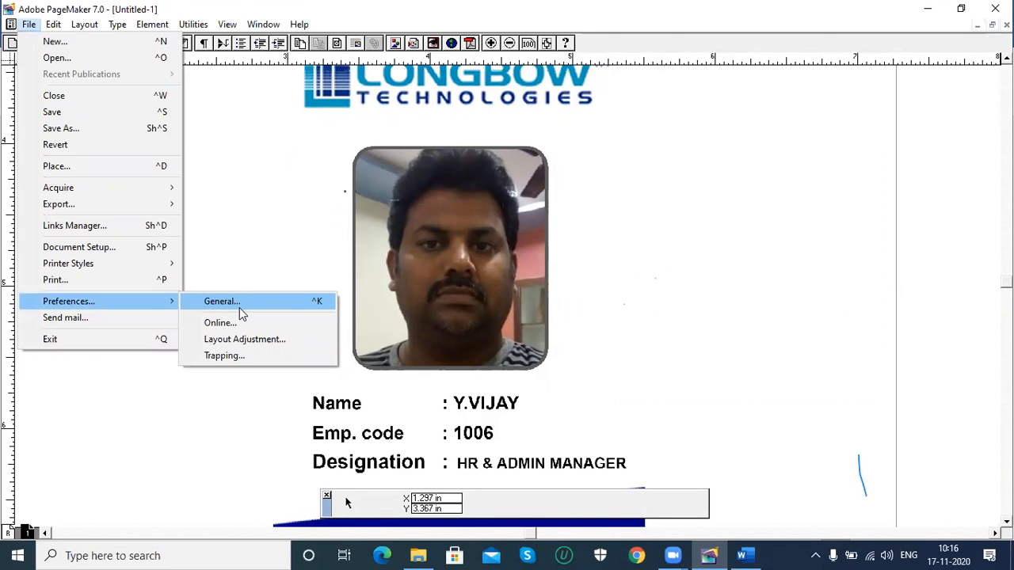
{"action": "left_click", "coordinate": [859, 406]}
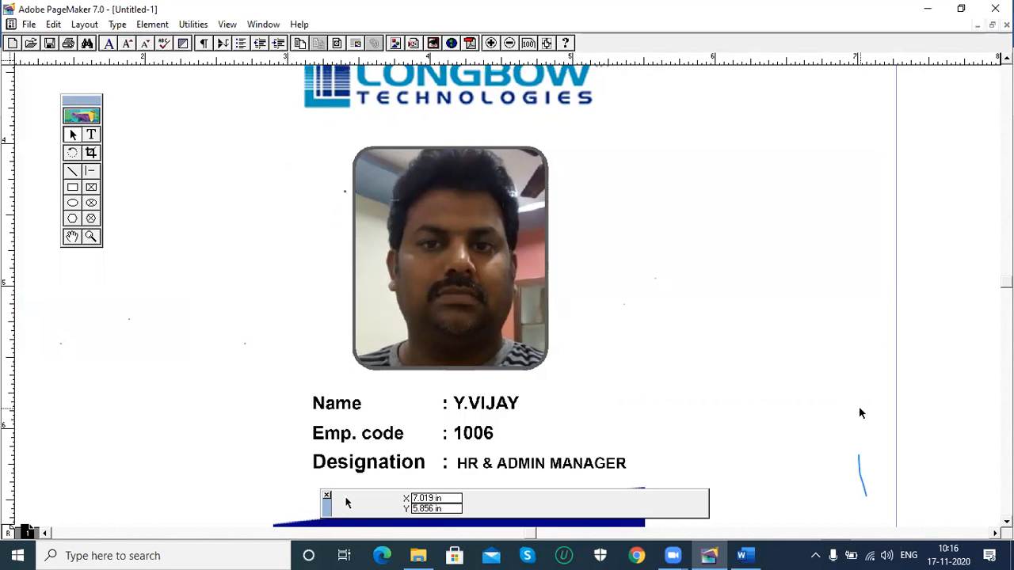
{"action": "double_click", "coordinate": [72, 135]}
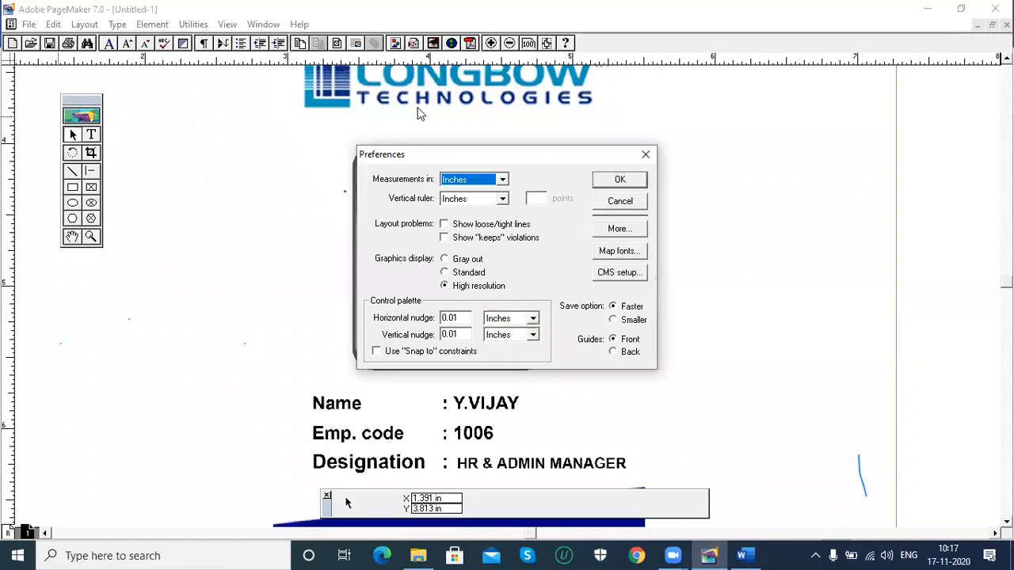
{"action": "left_click", "coordinate": [612, 203]}
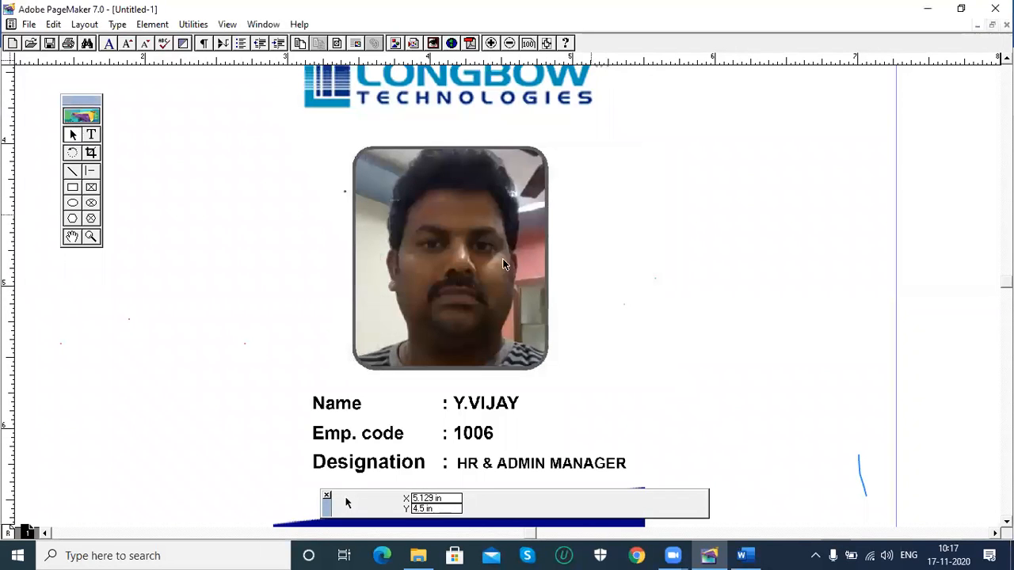
{"action": "left_click", "coordinate": [420, 209]}
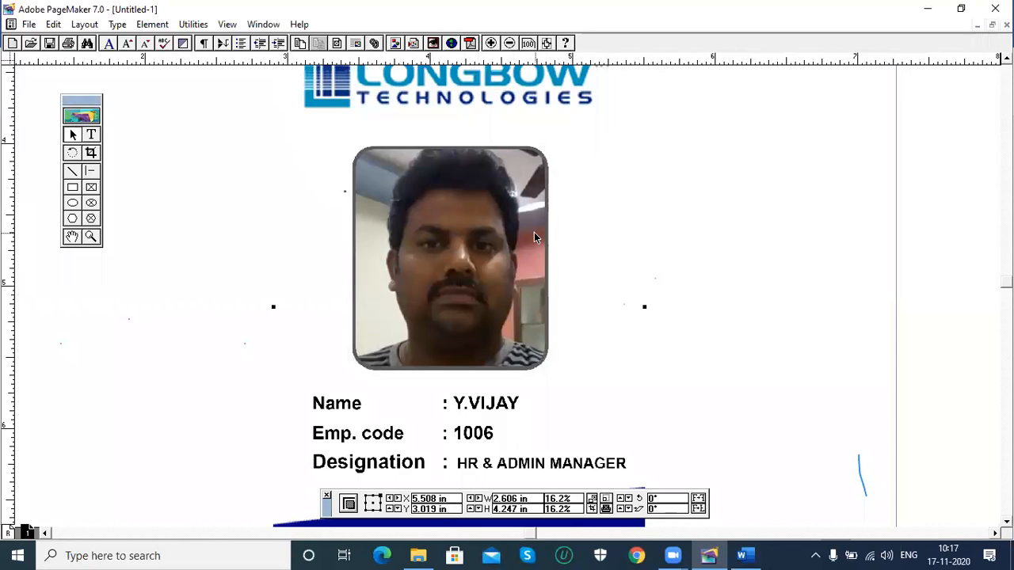
Fit the page in the window and enlarge the ID-card graphic to 25.8% scale
{"action": "key", "text": "ctrl+0"}
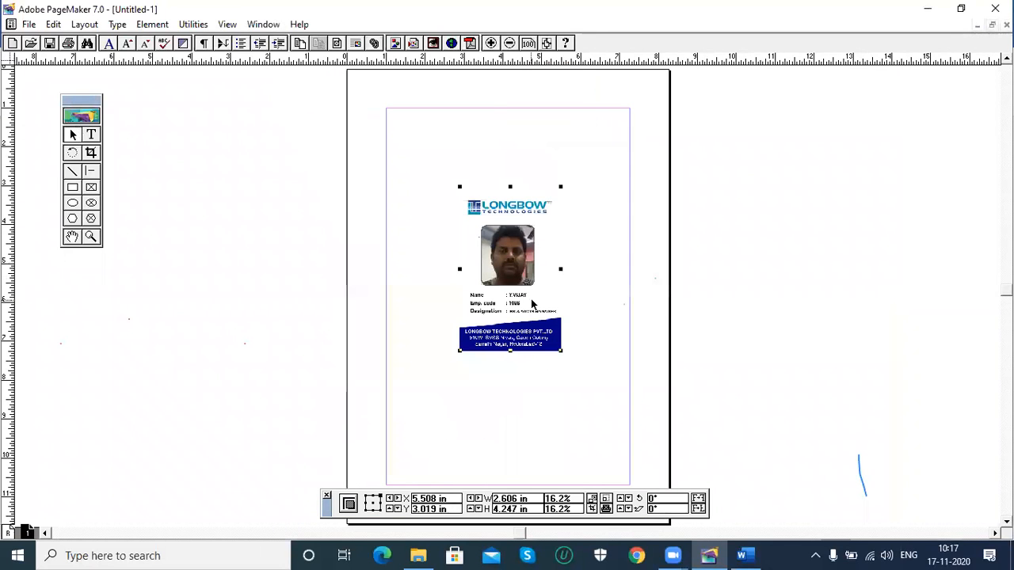
{"action": "left_click_drag", "start_coordinate": [560, 351], "coordinate": [527, 344]}
{"action": "key", "text": "ctrl+plus"}
{"action": "key", "text": "ctrl+plus"}
{"action": "key", "text": "ctrl+plus"}
{"action": "key", "text": "ctrl+plus"}
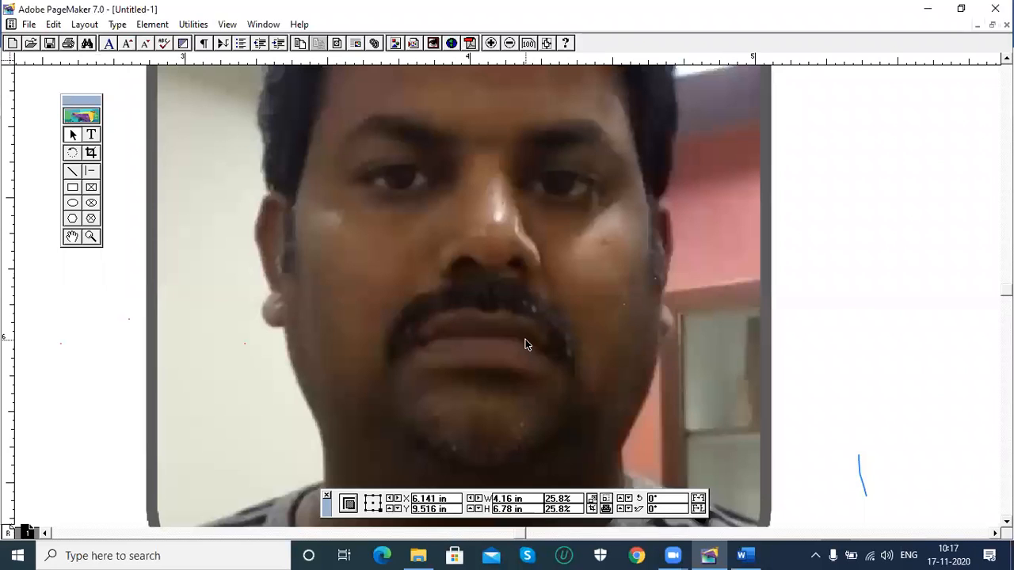
Zoom closely into the photo's eyes, hair and forehead with the Zoom tool
{"action": "left_click", "coordinate": [91, 236]}
{"action": "left_click_drag", "start_coordinate": [330, 125], "coordinate": [454, 213]}
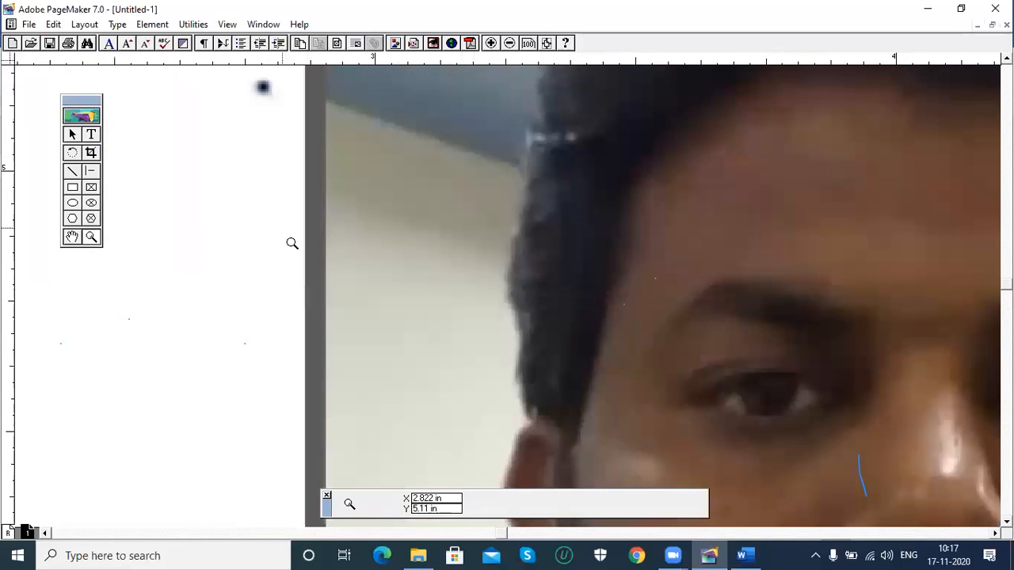
{"action": "left_click", "coordinate": [282, 225]}
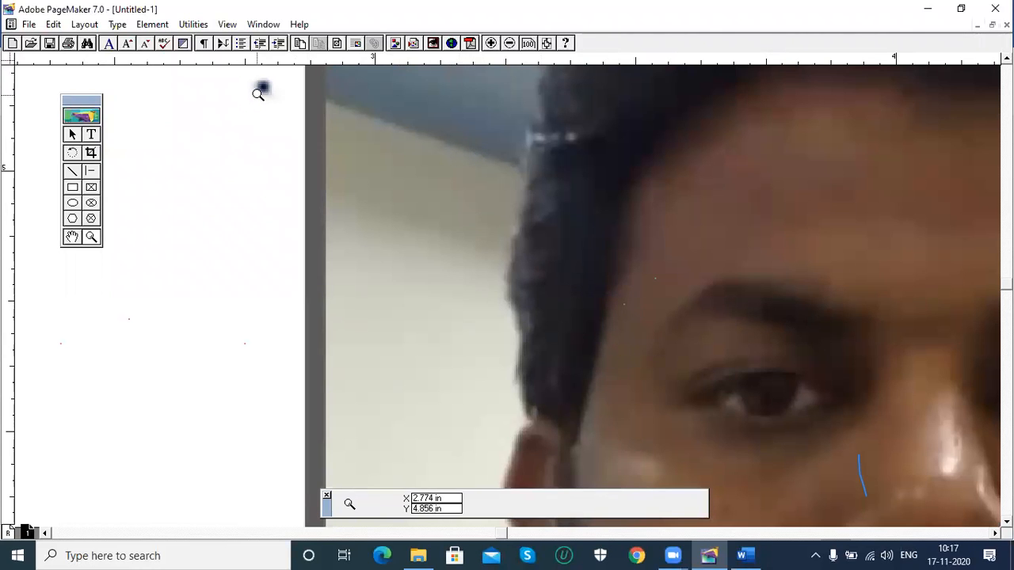
{"action": "left_click", "coordinate": [72, 136]}
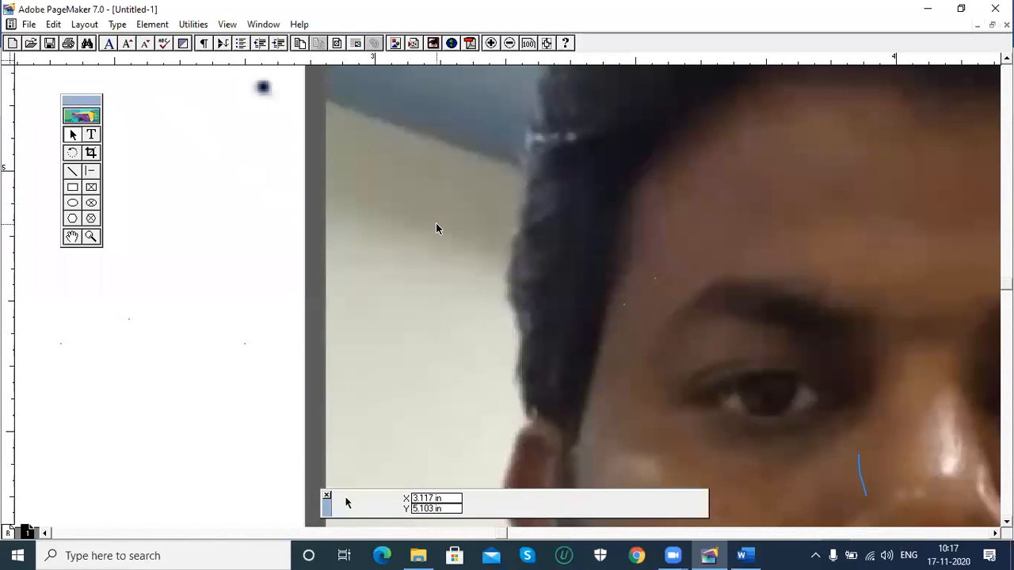
{"action": "left_click", "coordinate": [28, 24]}
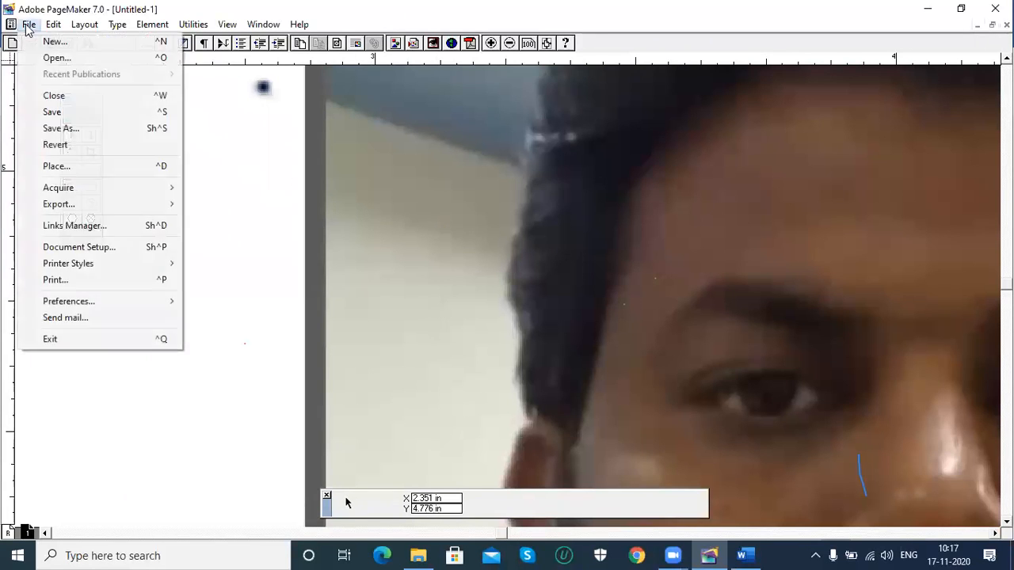
Review Document Setup, keeping A4 and 300 dpi output, then fit the whole page in the window
{"action": "left_click", "coordinate": [69, 248]}
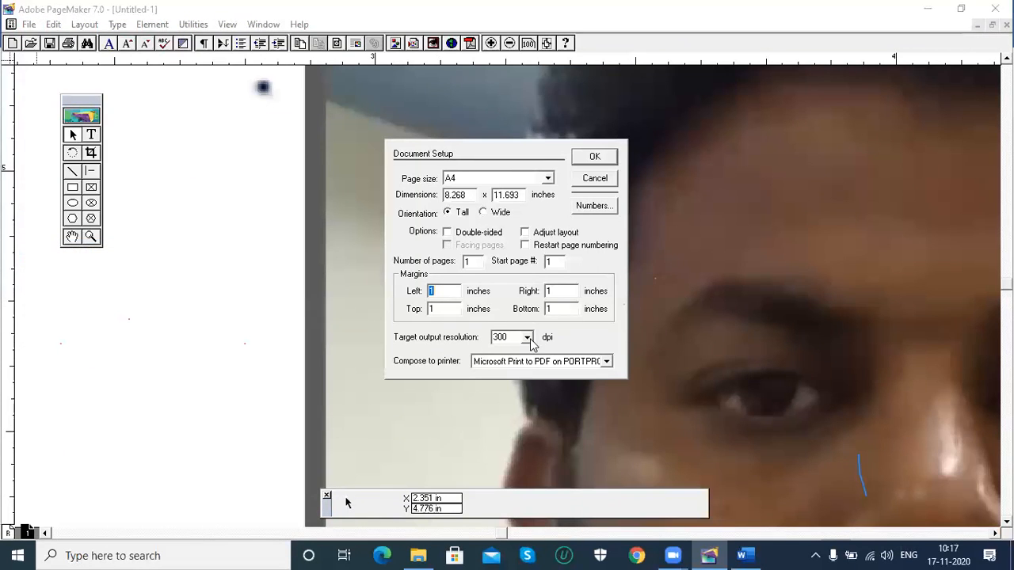
{"action": "left_click", "coordinate": [527, 338]}
{"action": "left_click", "coordinate": [606, 341]}
{"action": "left_click", "coordinate": [593, 179]}
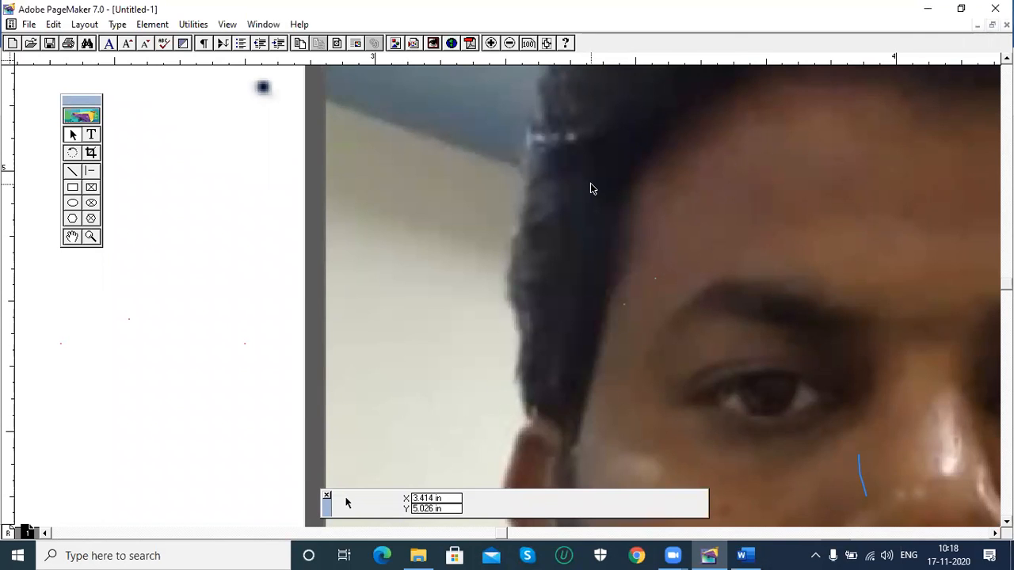
{"action": "key", "text": "ctrl+0"}
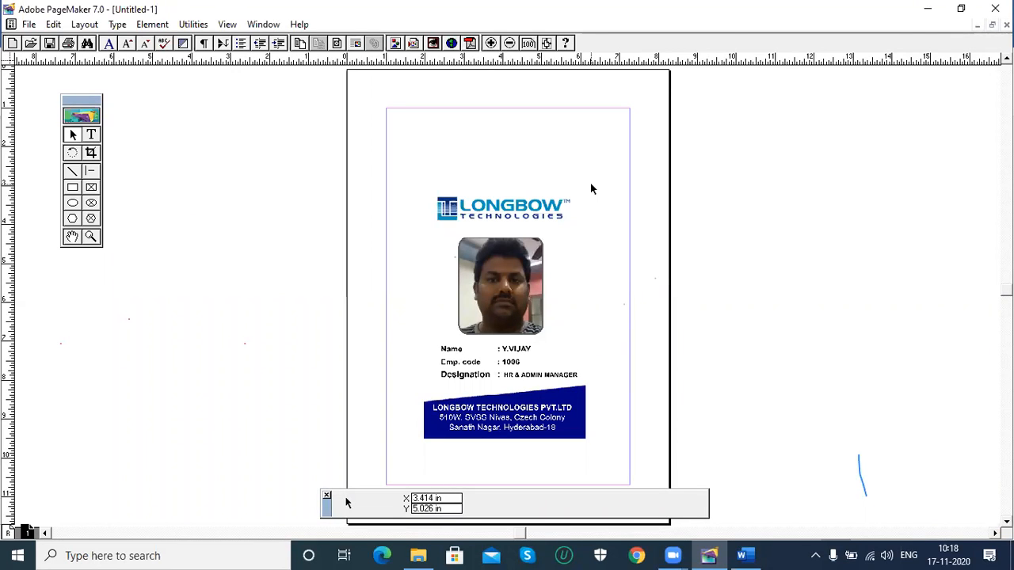
Crop the ID card graphic on all four sides down to just the portrait photo
{"action": "left_click", "coordinate": [513, 290]}
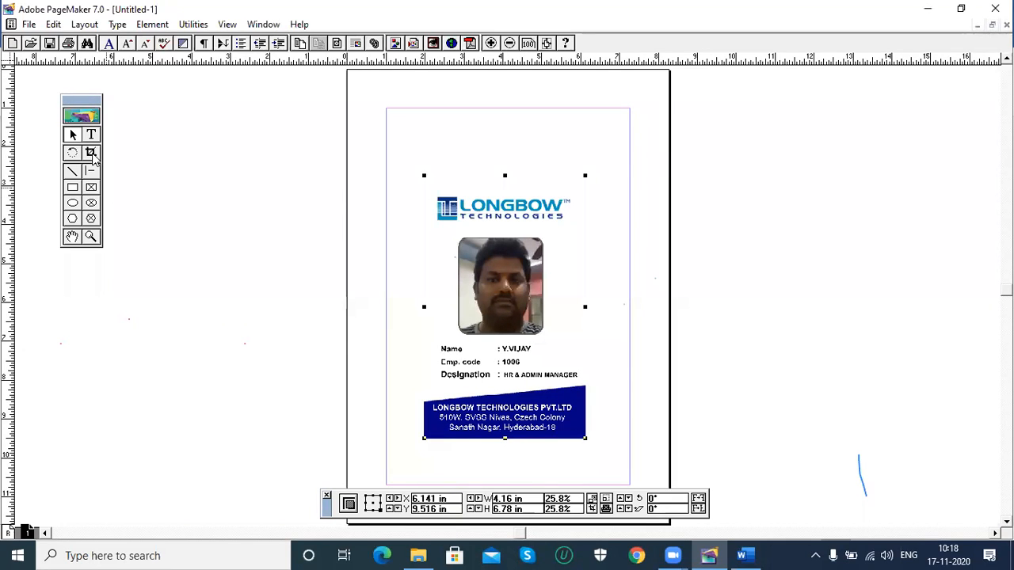
{"action": "left_click", "coordinate": [91, 154]}
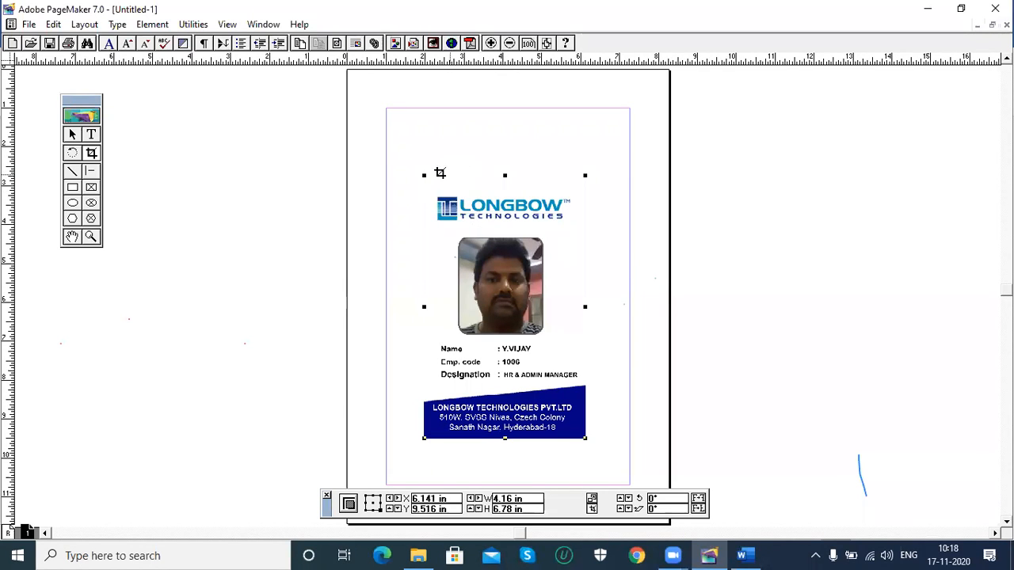
{"action": "left_click_drag", "start_coordinate": [504, 174], "coordinate": [496, 227]}
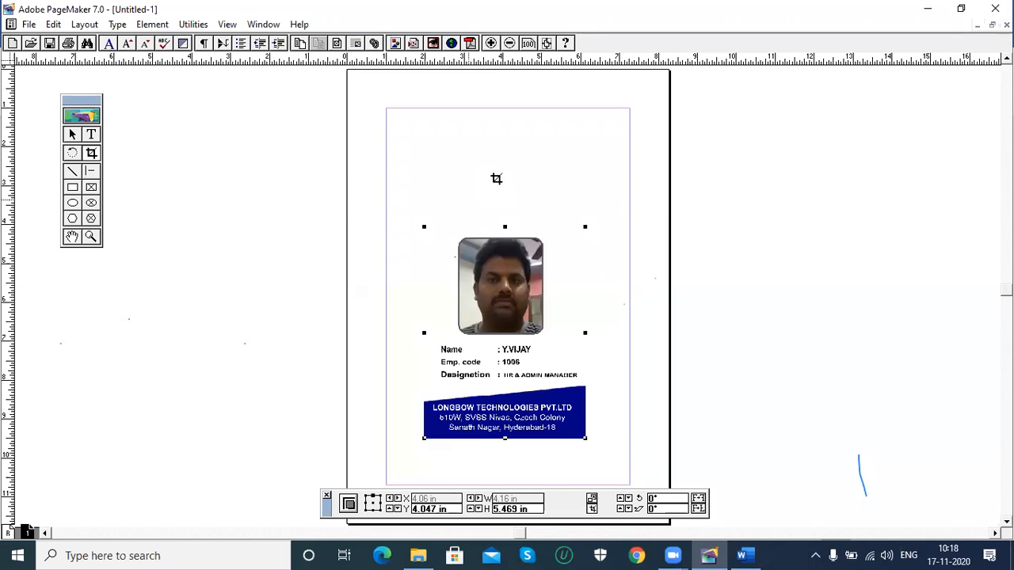
{"action": "left_click_drag", "start_coordinate": [506, 438], "coordinate": [506, 343]}
{"action": "left_click_drag", "start_coordinate": [428, 285], "coordinate": [443, 286]}
{"action": "left_click_drag", "start_coordinate": [584, 285], "coordinate": [555, 285]}
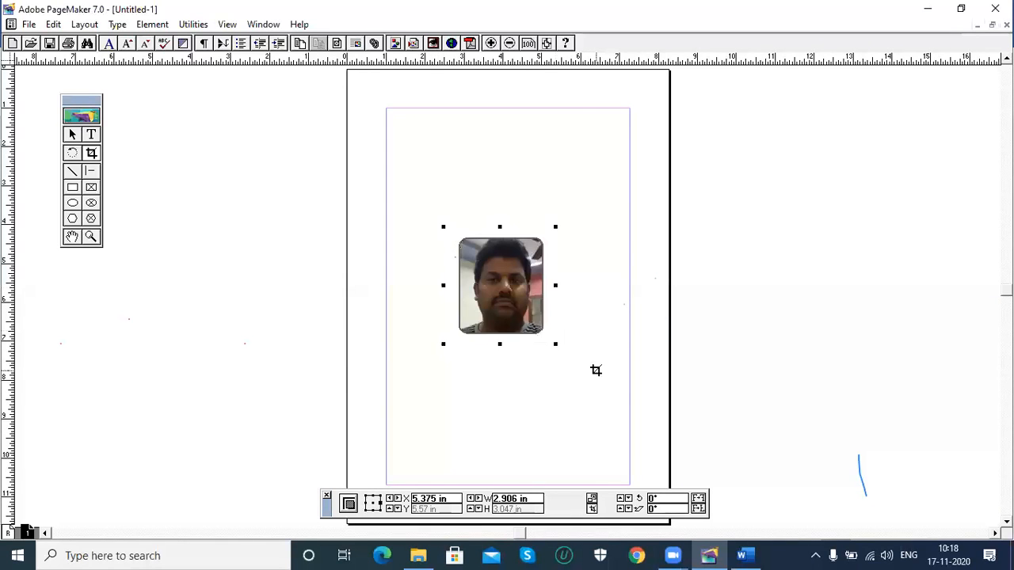
Enlarge the cropped photo slightly to 2.922 × 3.063 in and move it higher
{"action": "left_click", "coordinate": [72, 134]}
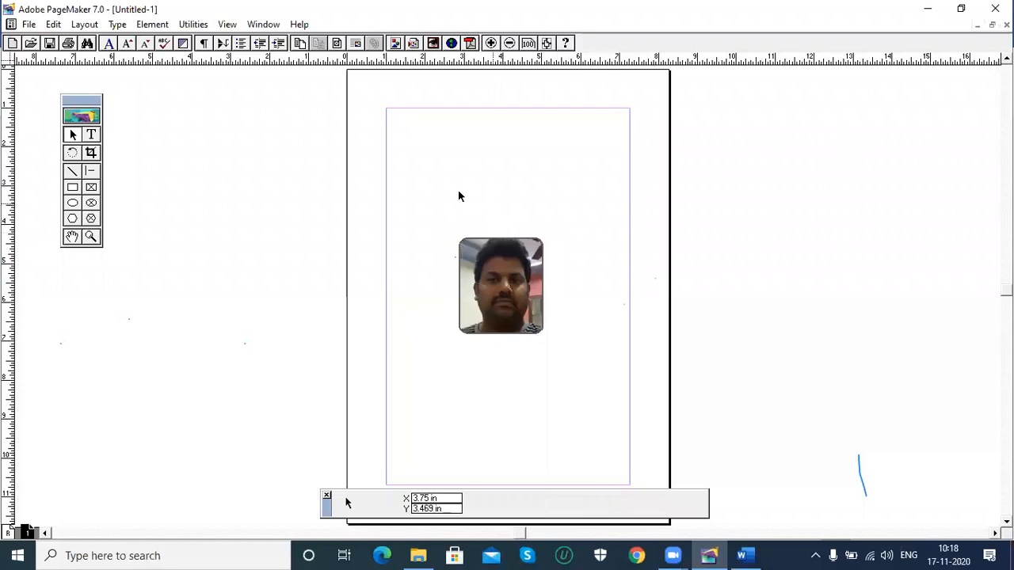
{"action": "left_click", "coordinate": [484, 286]}
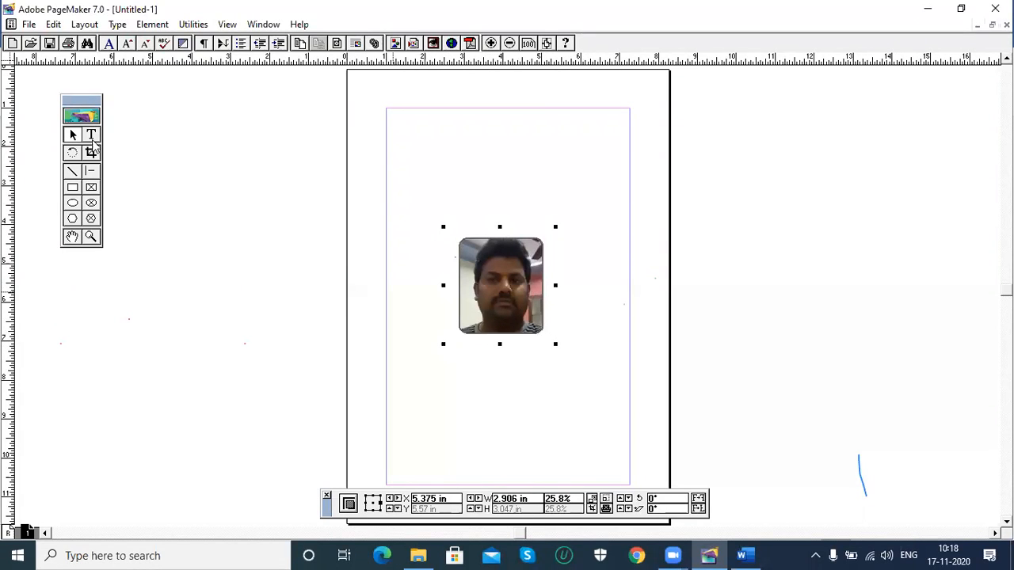
{"action": "mouse_move", "coordinate": [556, 345]}
{"action": "left_mouse_down"}
{"action": "mouse_move", "coordinate": [604, 392]}
{"action": "mouse_move", "coordinate": [520, 328]}
{"action": "mouse_move", "coordinate": [524, 315]}
{"action": "mouse_move", "coordinate": [556, 345]}
{"action": "left_mouse_up"}
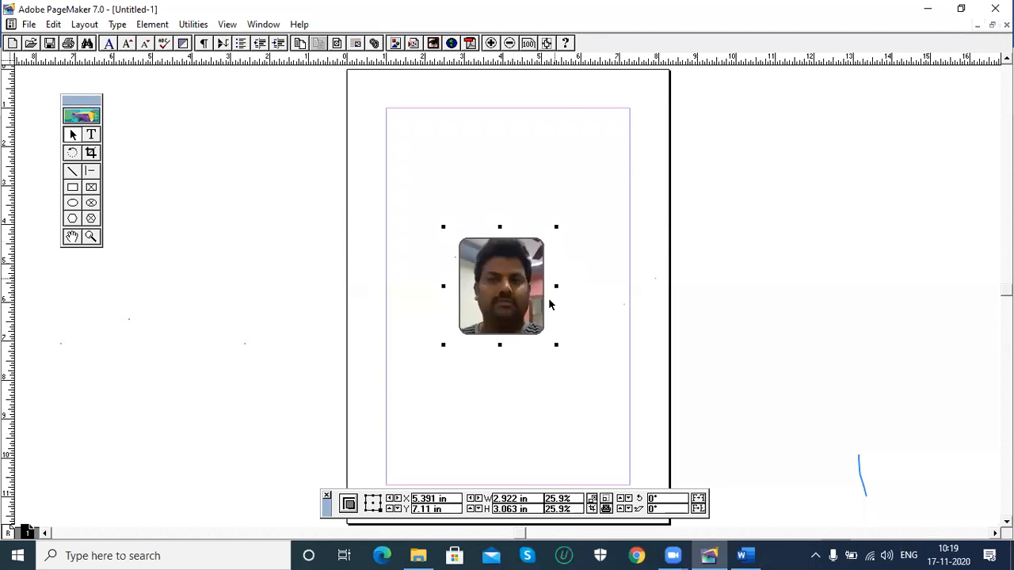
{"action": "left_click_drag", "start_coordinate": [528, 304], "coordinate": [529, 276]}
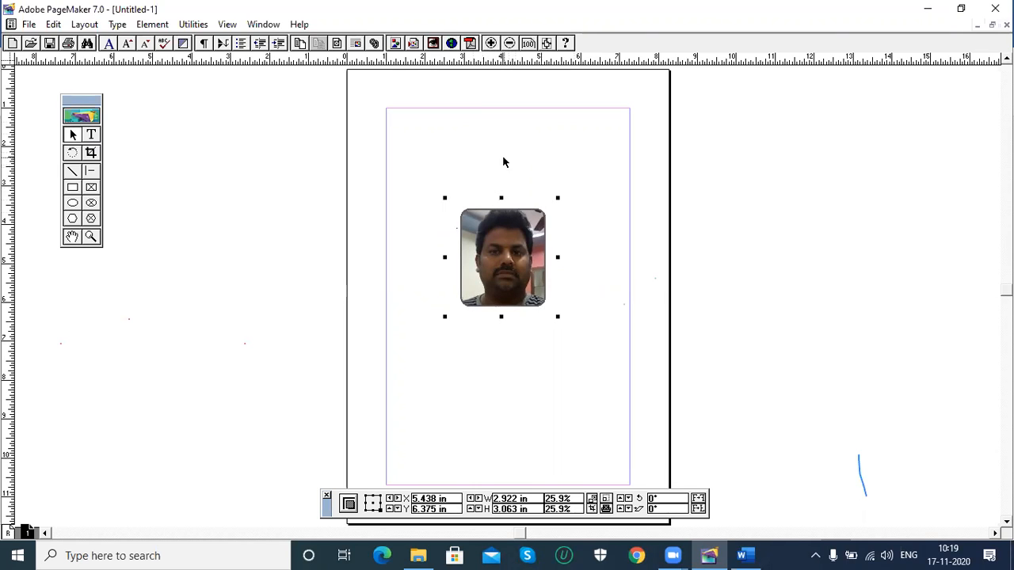
Drag the crop edges outward on every side to restore the full 4.183 × 6.817 in ID card
{"action": "left_click", "coordinate": [91, 154]}
{"action": "left_click_drag", "start_coordinate": [497, 315], "coordinate": [506, 426]}
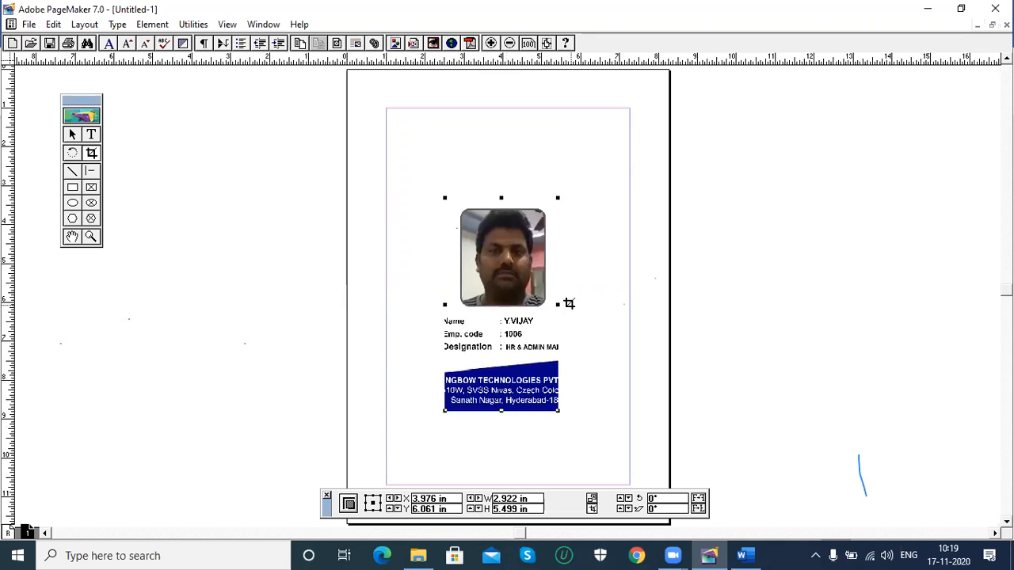
{"action": "left_click_drag", "start_coordinate": [558, 304], "coordinate": [588, 307]}
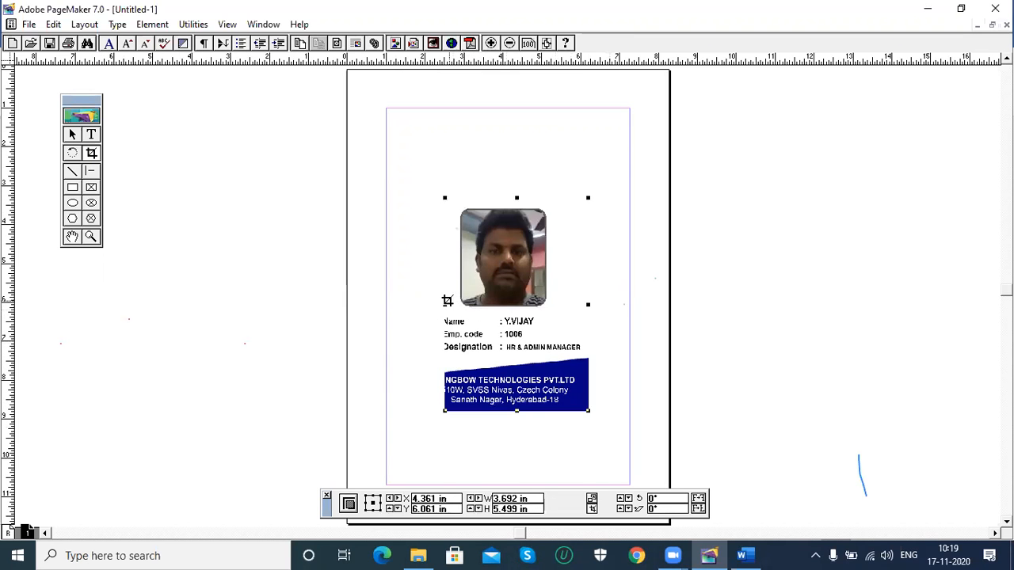
{"action": "left_click_drag", "start_coordinate": [444, 305], "coordinate": [416, 304]}
{"action": "left_click_drag", "start_coordinate": [511, 196], "coordinate": [518, 120]}
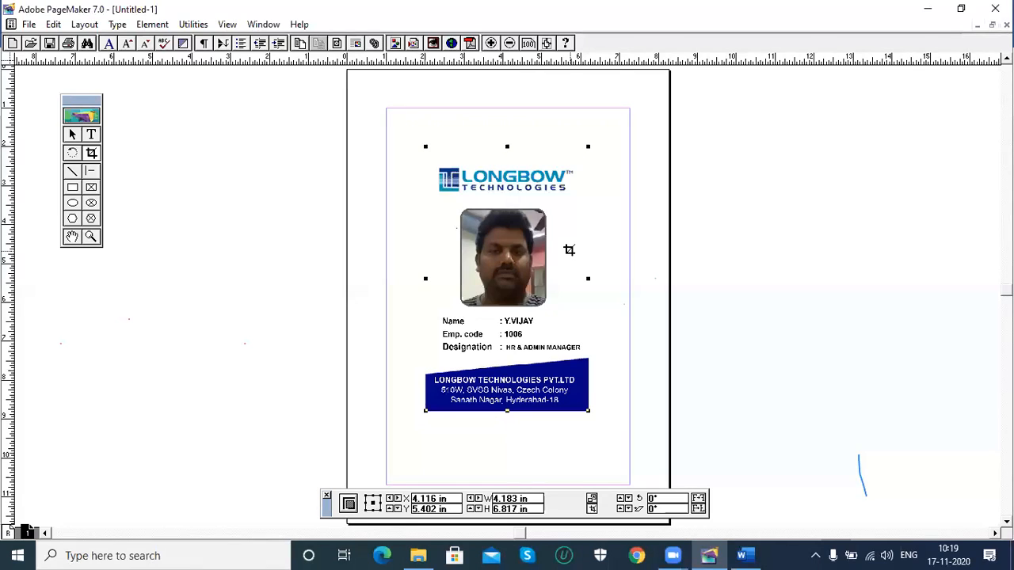
{"action": "mouse_move", "coordinate": [508, 145]}
{"action": "left_mouse_down"}
{"action": "mouse_move", "coordinate": [507, 193]}
{"action": "mouse_move", "coordinate": [507, 146]}
{"action": "left_mouse_up"}
{"action": "left_click", "coordinate": [90, 153]}
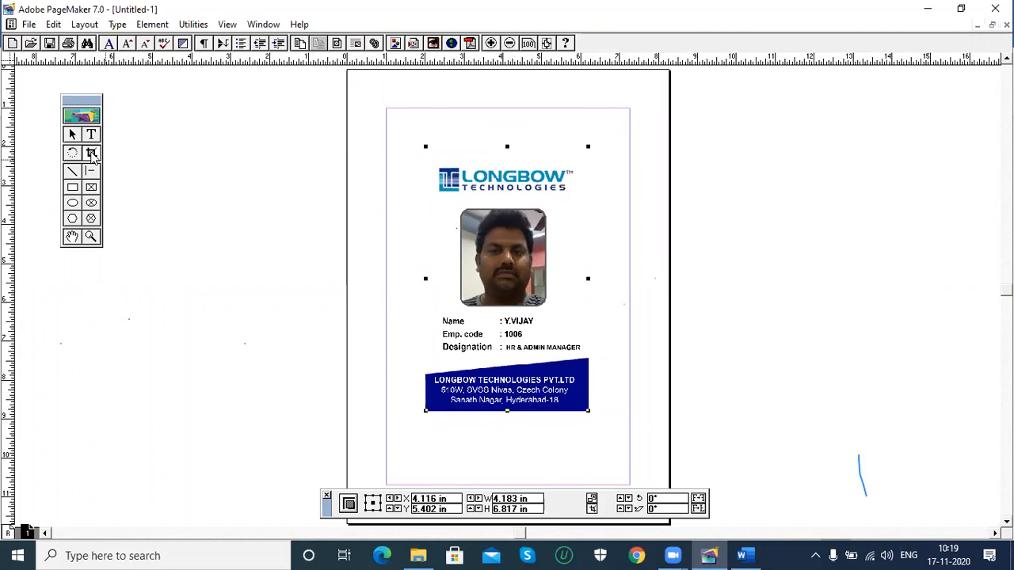
Crop the ID card graphic's top, blue footer band, and left and right edges
{"action": "left_click", "coordinate": [72, 135]}
{"action": "left_click", "coordinate": [499, 216]}
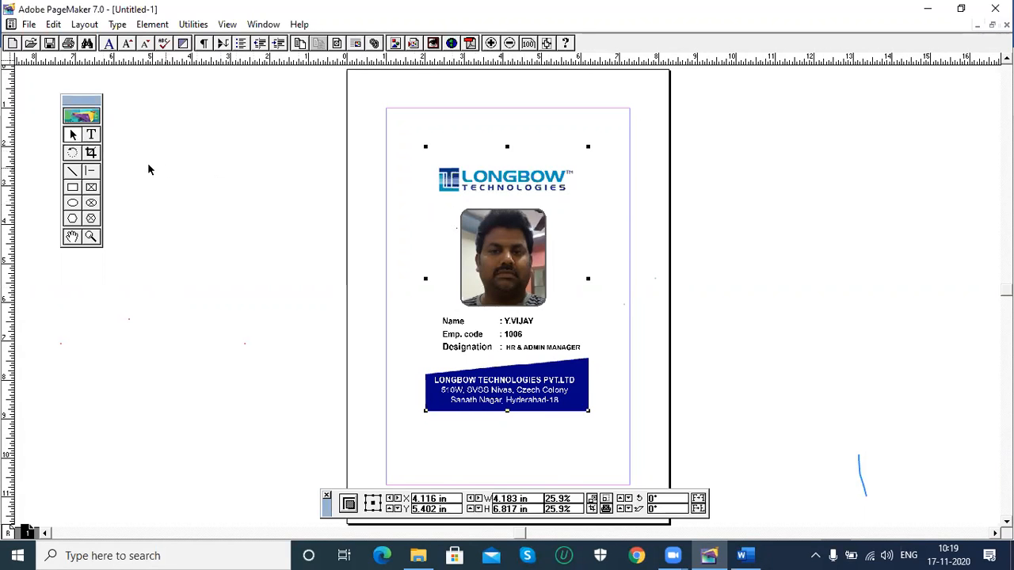
{"action": "left_click", "coordinate": [91, 153]}
{"action": "left_click_drag", "start_coordinate": [507, 147], "coordinate": [507, 164]}
{"action": "left_click_drag", "start_coordinate": [508, 411], "coordinate": [518, 357]}
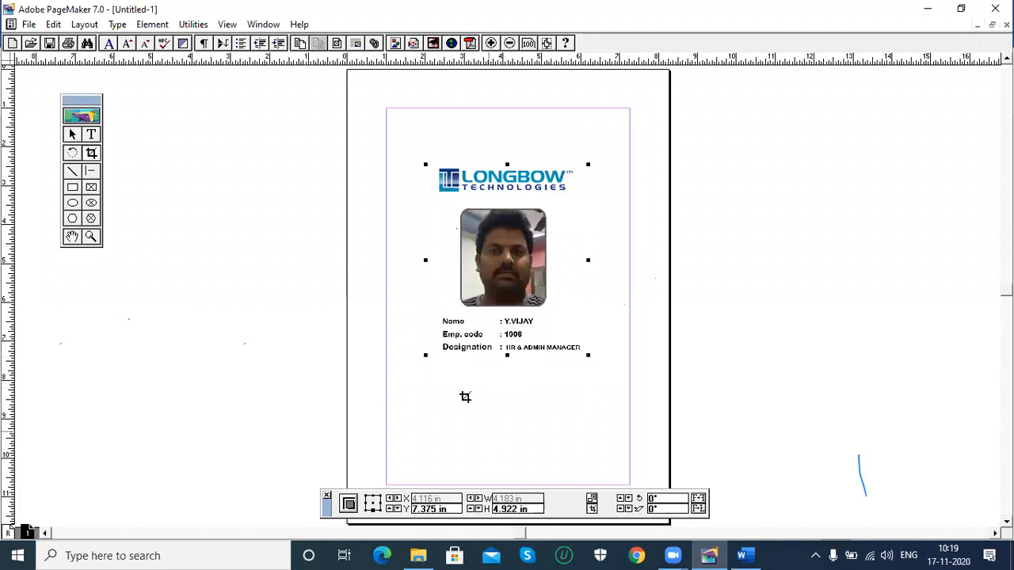
{"action": "left_click_drag", "start_coordinate": [424, 262], "coordinate": [434, 262]}
{"action": "left_click_drag", "start_coordinate": [588, 260], "coordinate": [586, 261]}
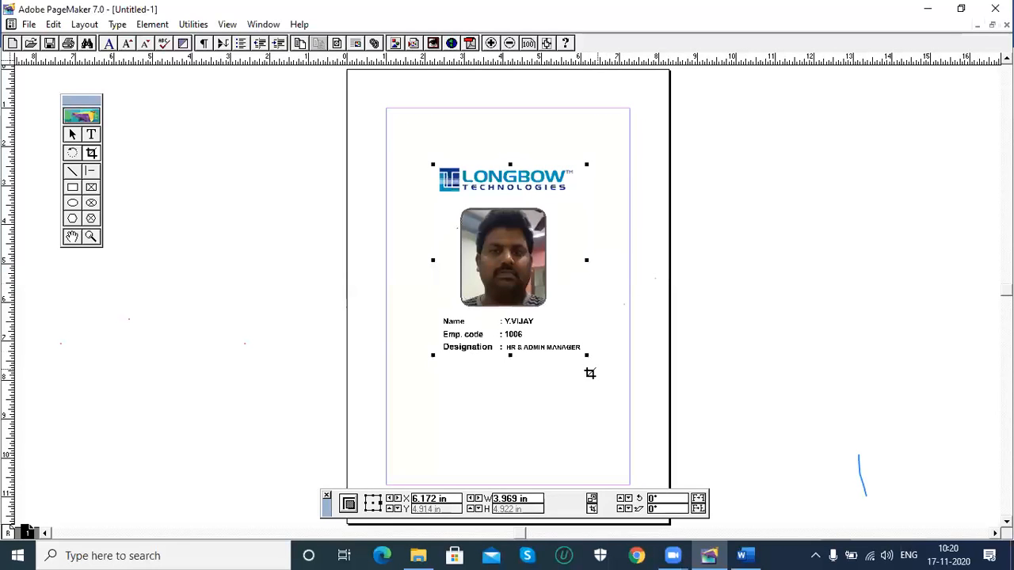
Drag the crops back to restore the full card, then delete the graphic from the page
{"action": "left_click_drag", "start_coordinate": [515, 354], "coordinate": [521, 454]}
{"action": "left_click_drag", "start_coordinate": [588, 285], "coordinate": [662, 292]}
{"action": "left_click_drag", "start_coordinate": [362, 281], "coordinate": [362, 281]}
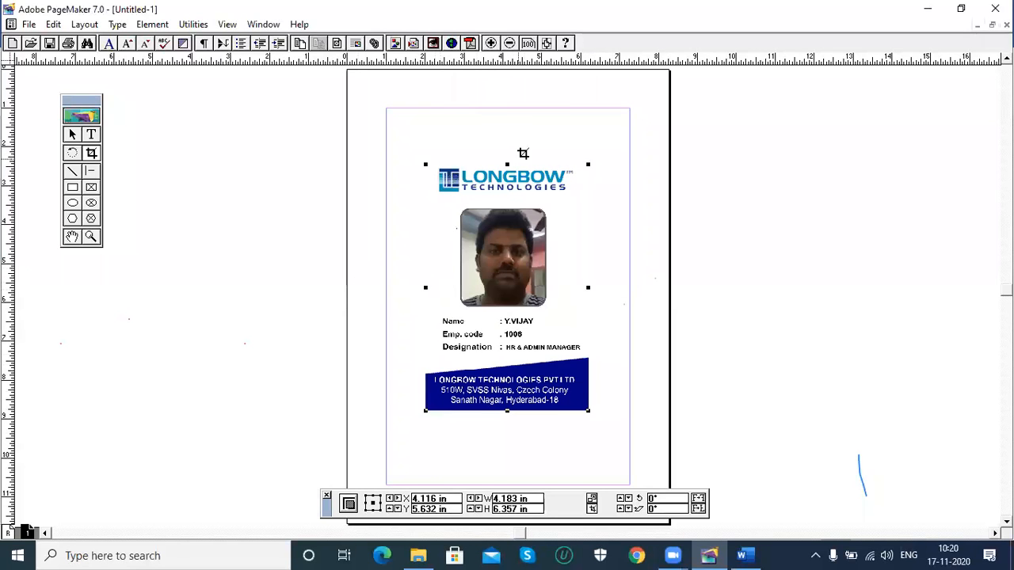
{"action": "left_click_drag", "start_coordinate": [509, 164], "coordinate": [518, 103]}
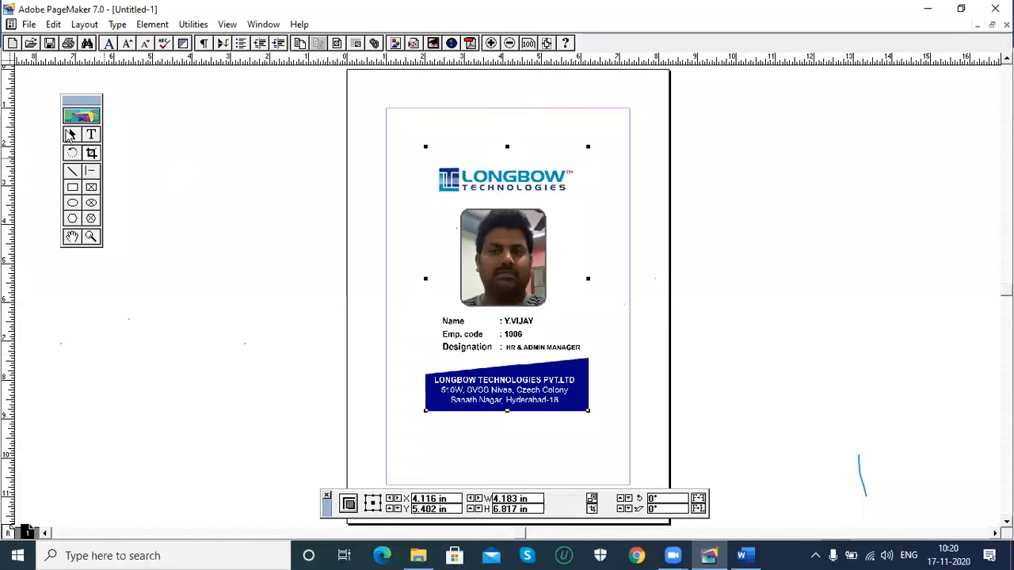
{"action": "left_click", "coordinate": [70, 135]}
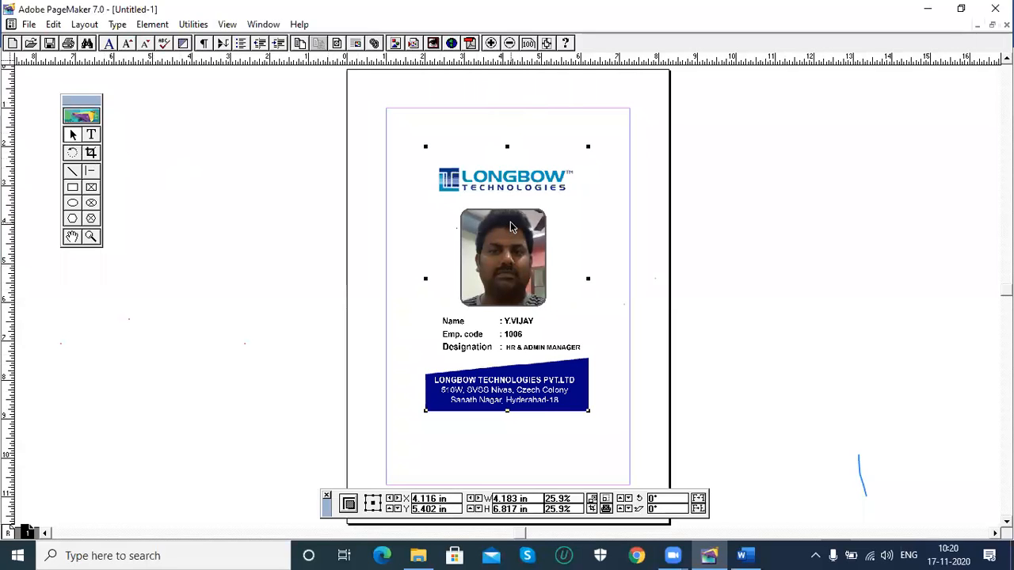
{"action": "key", "text": "Delete"}
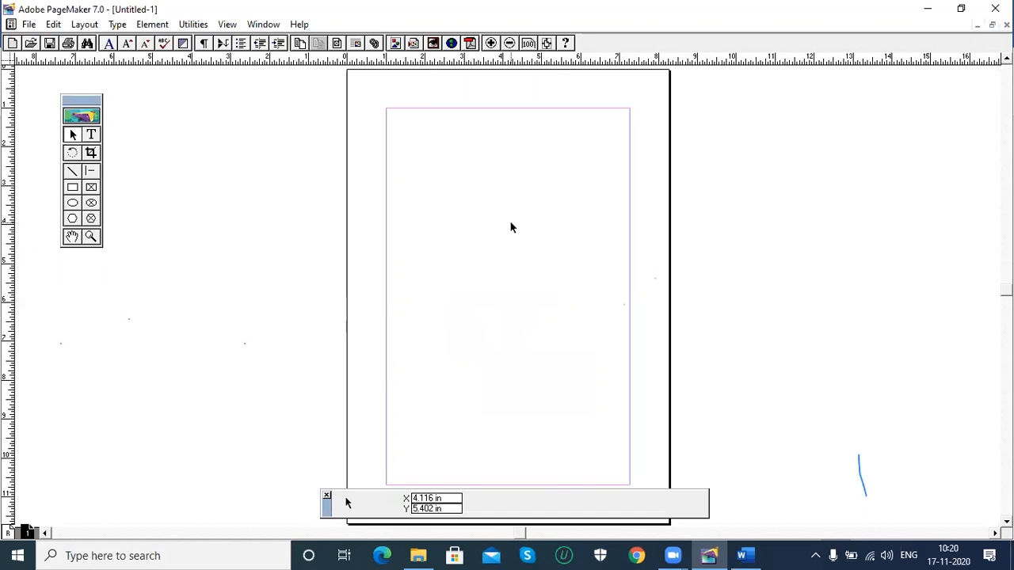
Choose the Text tool, then bring the Word lesson-topics document to the front
{"action": "left_click", "coordinate": [92, 134]}
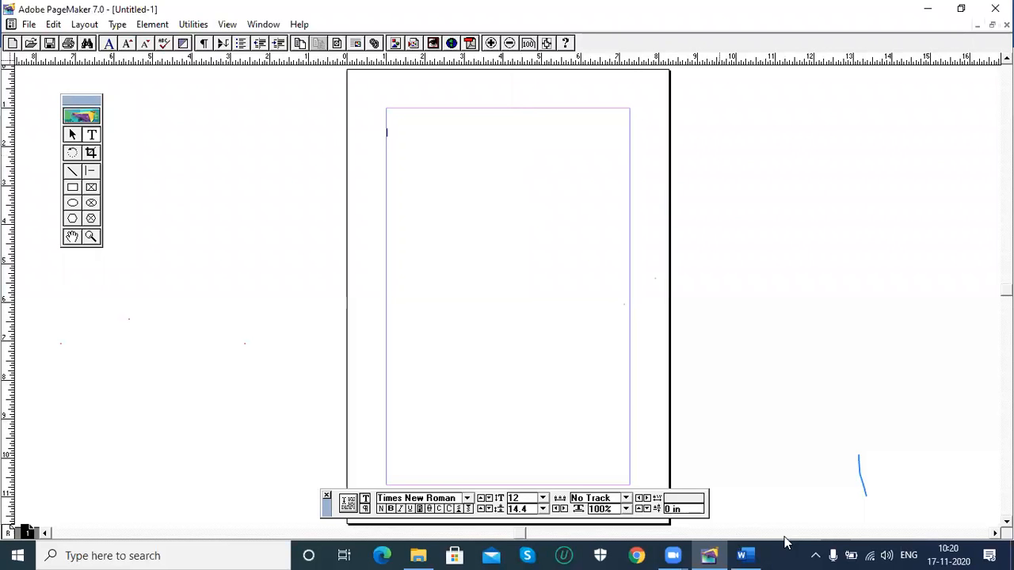
{"action": "left_click", "coordinate": [742, 556]}
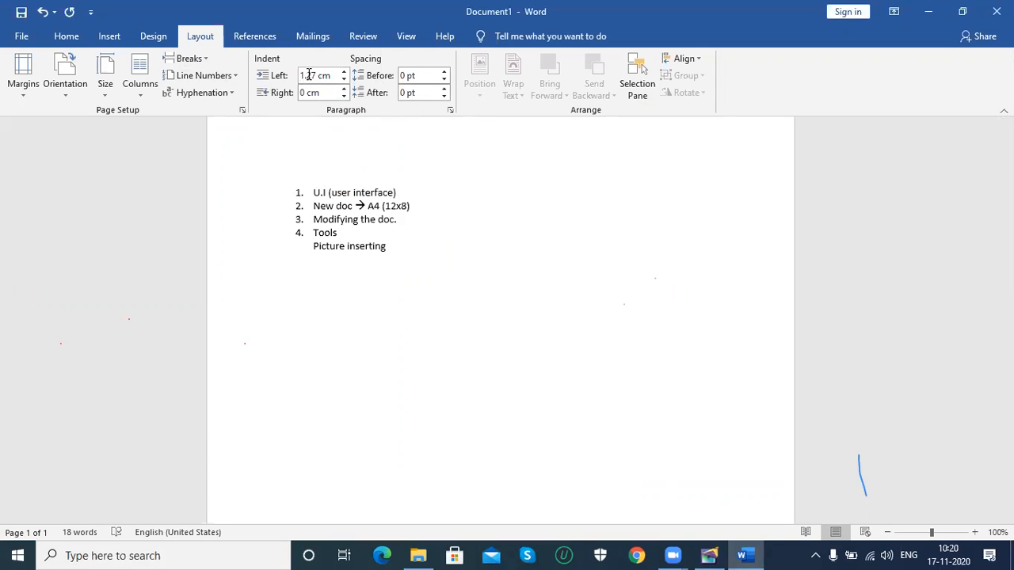
Give Word's empty paragraph a 0 cm left indent and return to PageMaker
{"action": "type", "text": "0"}
{"action": "key", "text": "BackSpace"}
{"action": "key", "text": "BackSpace"}
{"action": "key", "text": "BackSpace"}
{"action": "key", "text": "Return"}
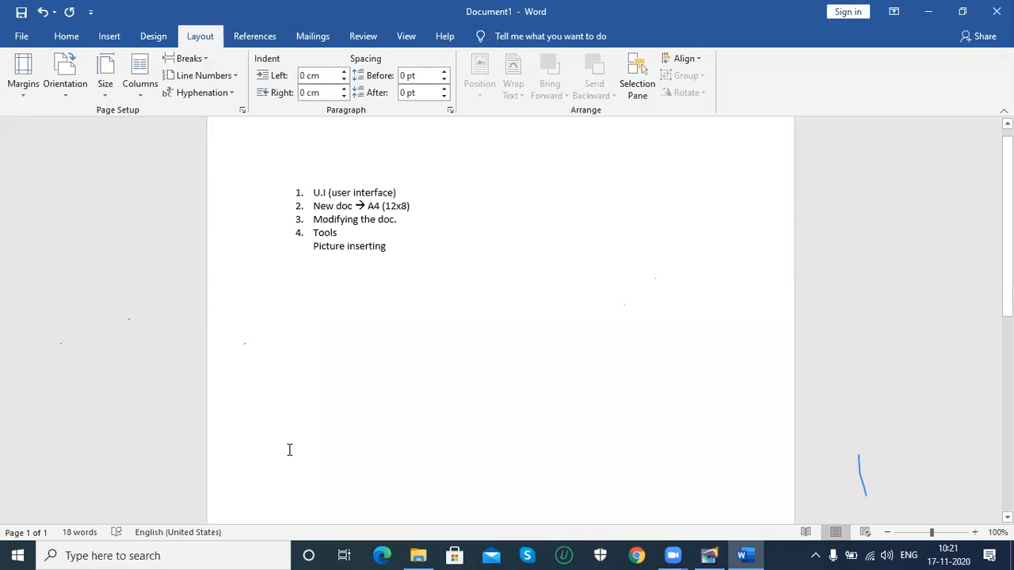
{"action": "left_click", "coordinate": [708, 555]}
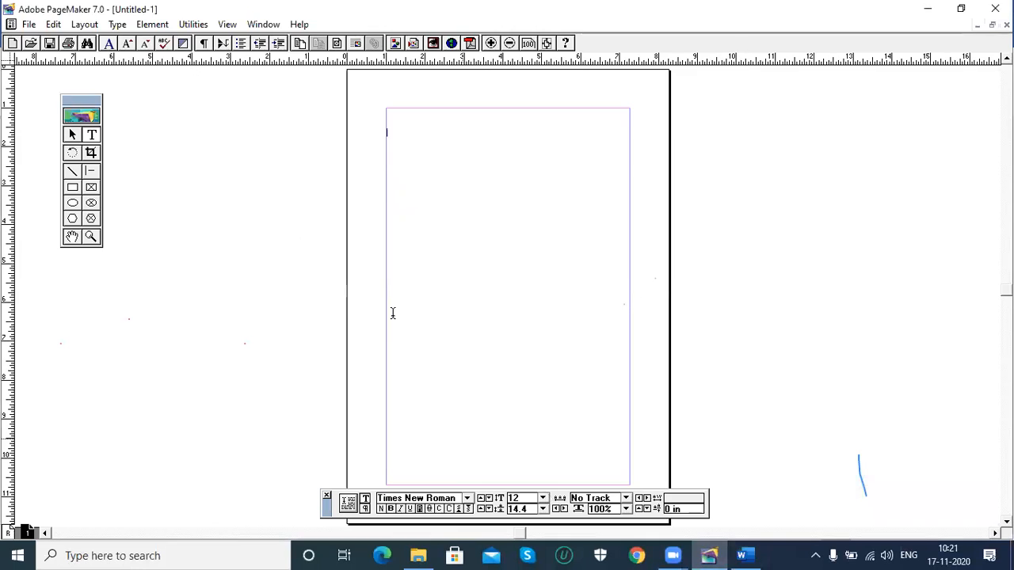
Type the placeholder line 'sadkjfkj;sadjfkjas;dkjfakj' as a text block inside the margins
{"action": "left_click", "coordinate": [438, 143]}
{"action": "left_click", "coordinate": [468, 259]}
{"action": "left_click", "coordinate": [488, 355]}
{"action": "type", "text": "sadkjfkj;sadjfkjas;dkjfakj"}
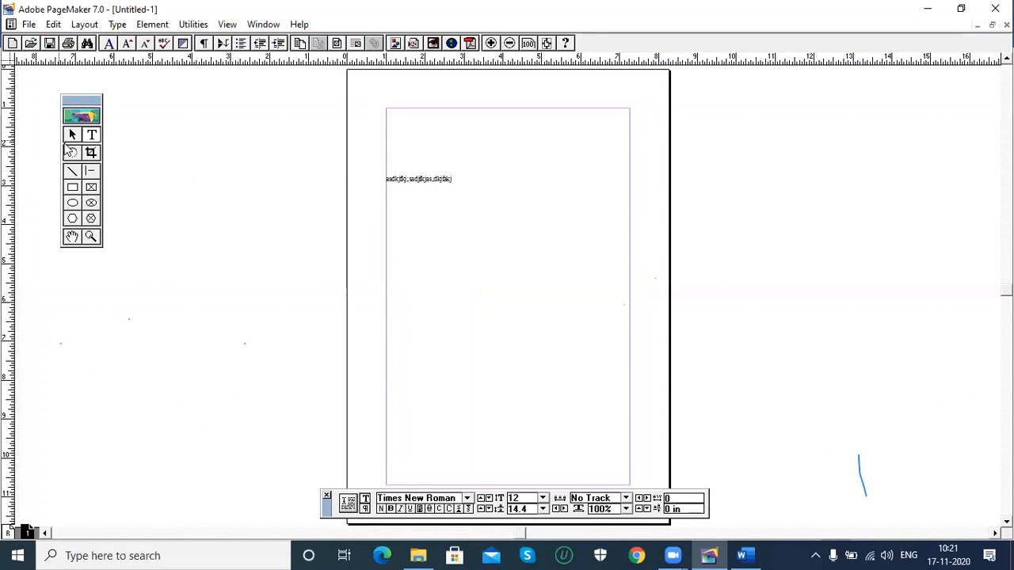
Append 'sdfadsfadsfas' to the end of the line and select the text block
{"action": "left_click", "coordinate": [71, 136]}
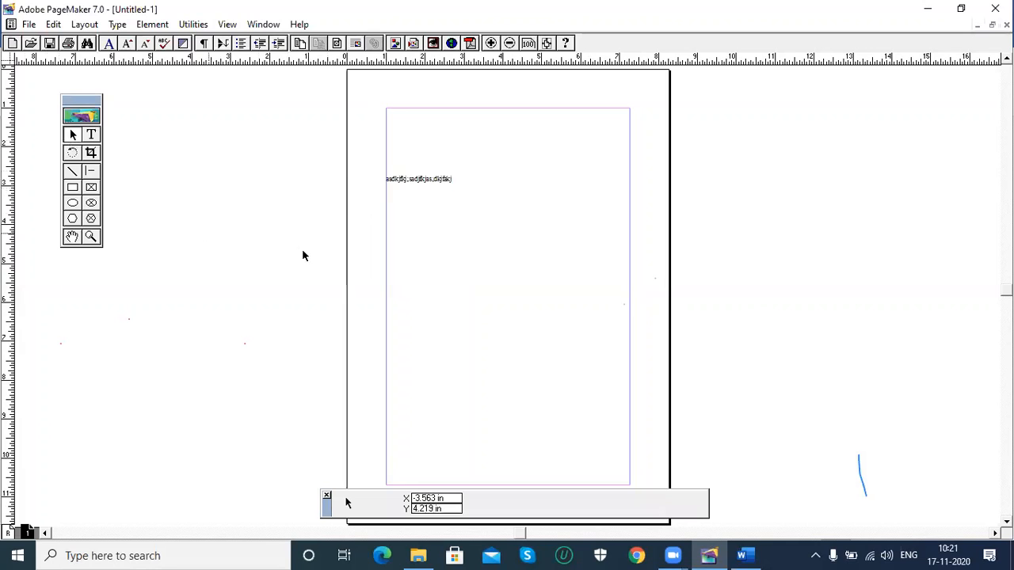
{"action": "left_click", "coordinate": [430, 183]}
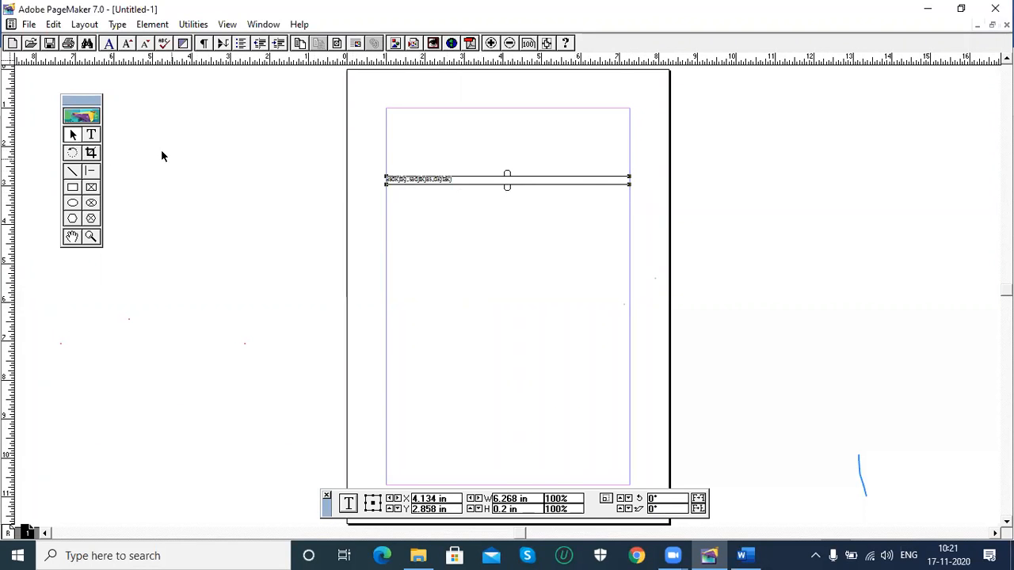
{"action": "left_click", "coordinate": [91, 135]}
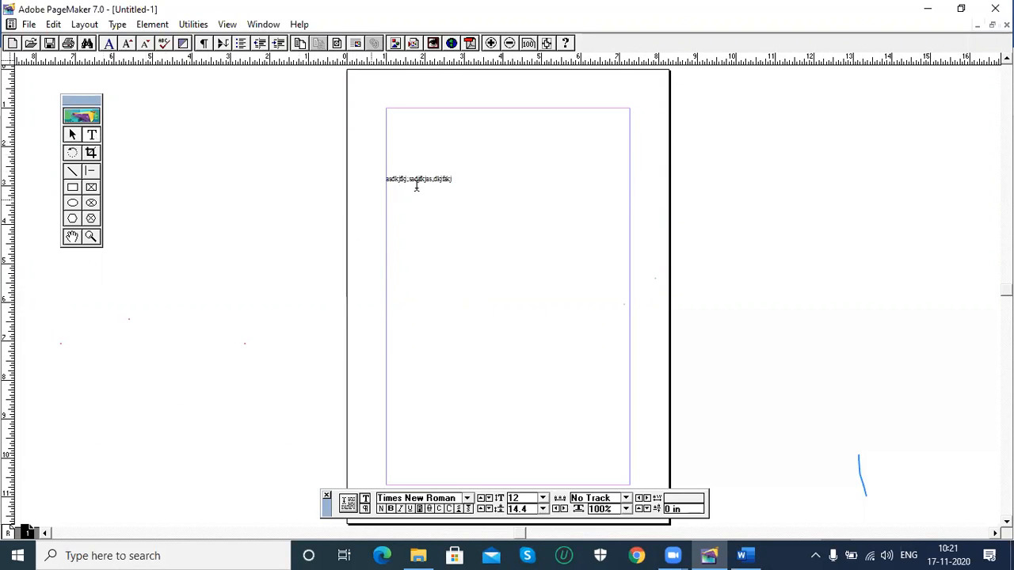
{"action": "left_click", "coordinate": [456, 180]}
{"action": "left_click_drag", "start_coordinate": [455, 179], "coordinate": [385, 179]}
{"action": "left_click", "coordinate": [458, 181]}
{"action": "type", "text": "sdfadsfadsfas"}
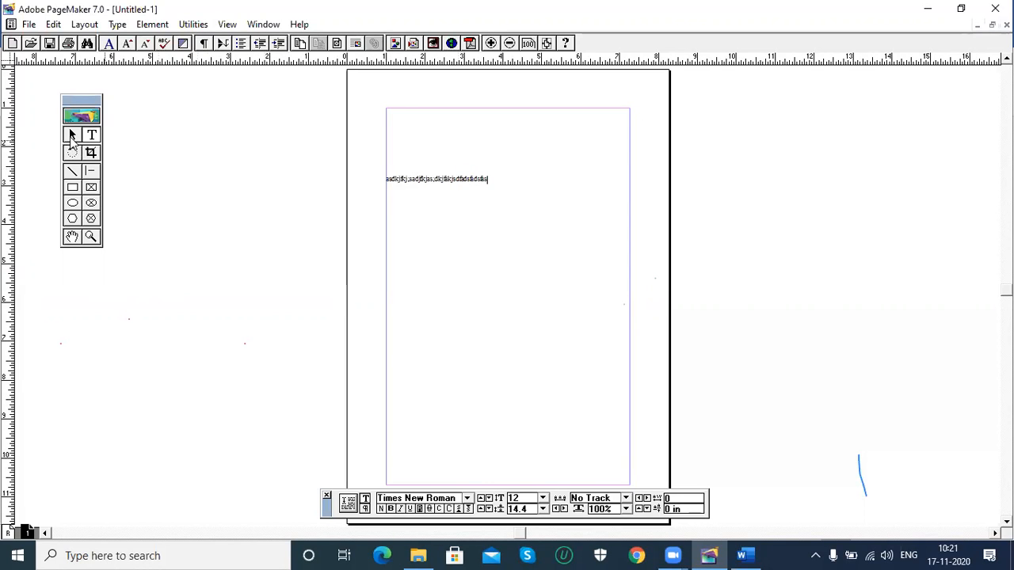
{"action": "left_click", "coordinate": [72, 135]}
{"action": "left_click", "coordinate": [426, 179]}
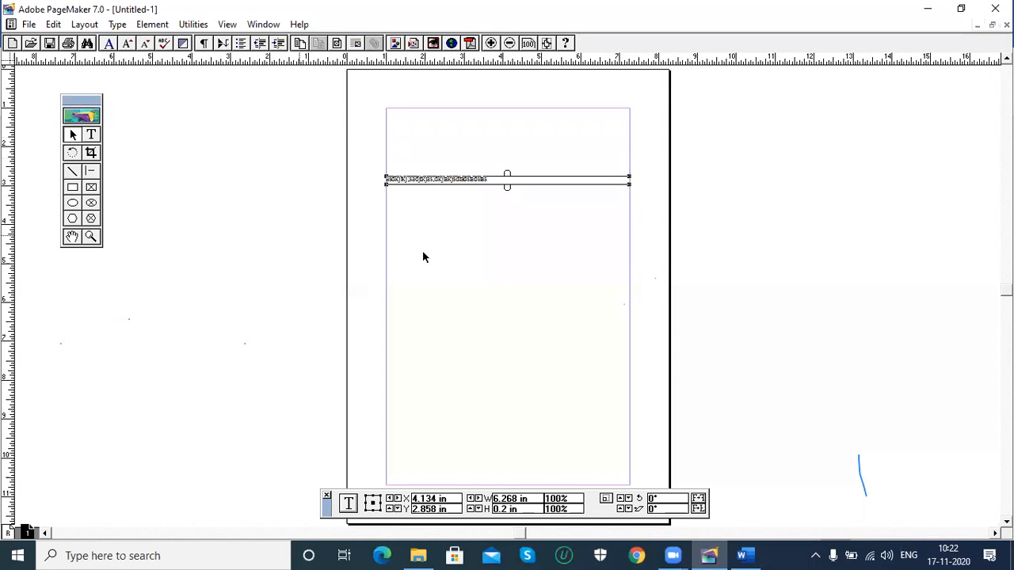
Reposition the text block slightly lower on the page
{"action": "left_click_drag", "start_coordinate": [420, 186], "coordinate": [439, 142]}
{"action": "left_click_drag", "start_coordinate": [432, 282], "coordinate": [447, 301]}
{"action": "left_click", "coordinate": [445, 220]}
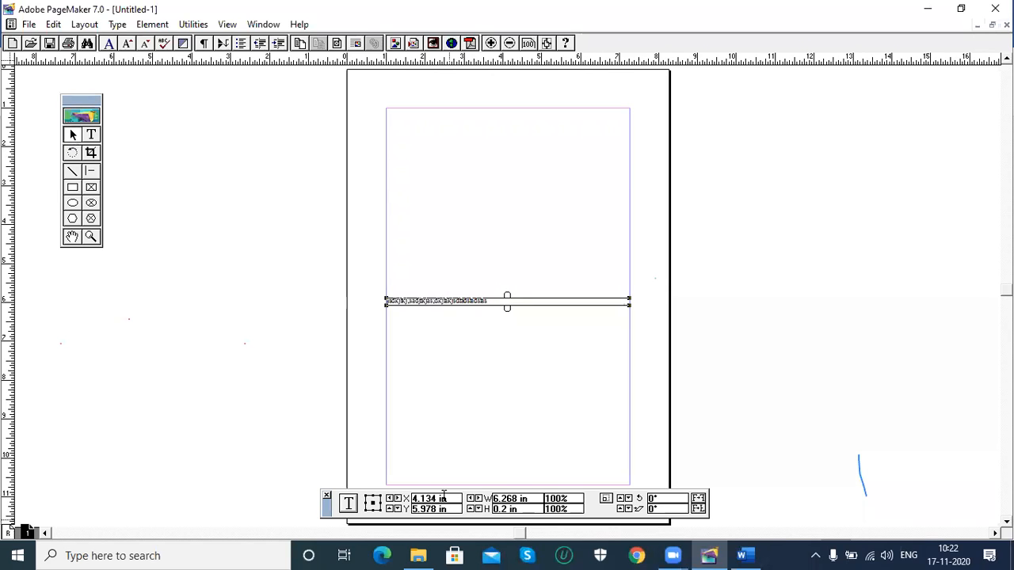
Highlight the whole line of practice letters with the Text tool
{"action": "left_click", "coordinate": [92, 137]}
{"action": "left_click_drag", "start_coordinate": [490, 301], "coordinate": [386, 299]}
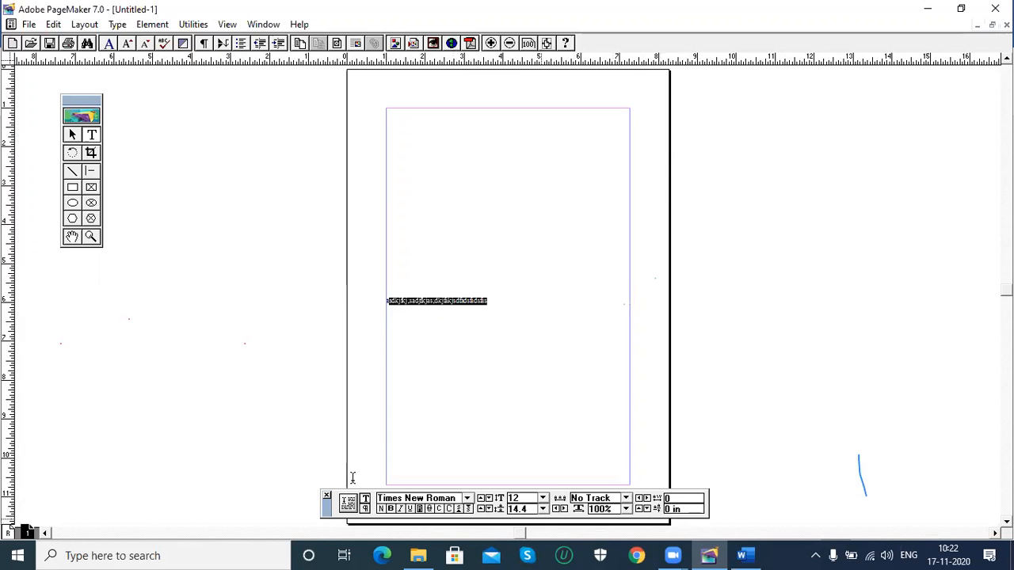
{"action": "left_click", "coordinate": [116, 26]}
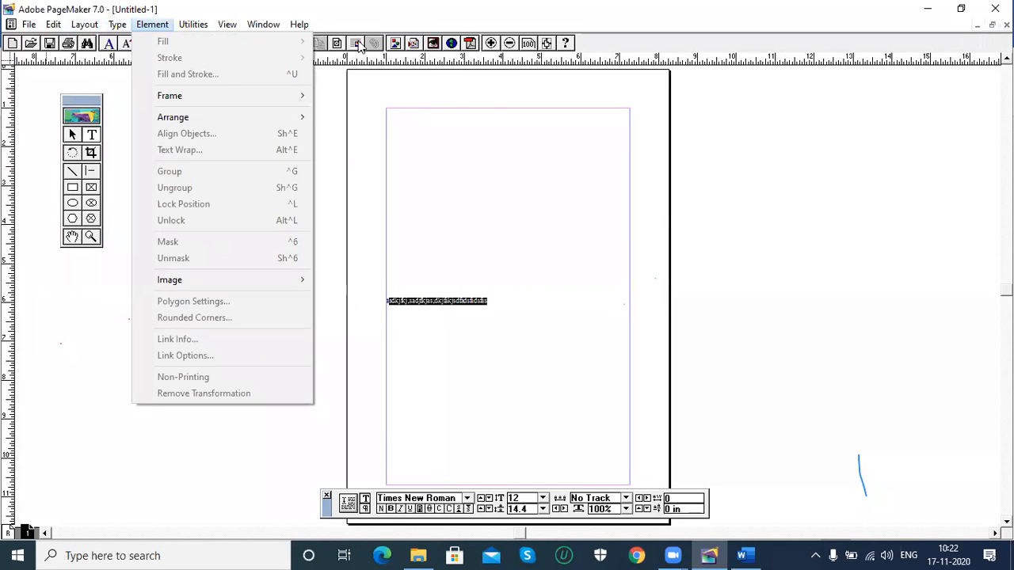
Reselect the text line and scroll through the Control palette font list
{"action": "left_click", "coordinate": [494, 305]}
{"action": "left_click_drag", "start_coordinate": [494, 297], "coordinate": [385, 301]}
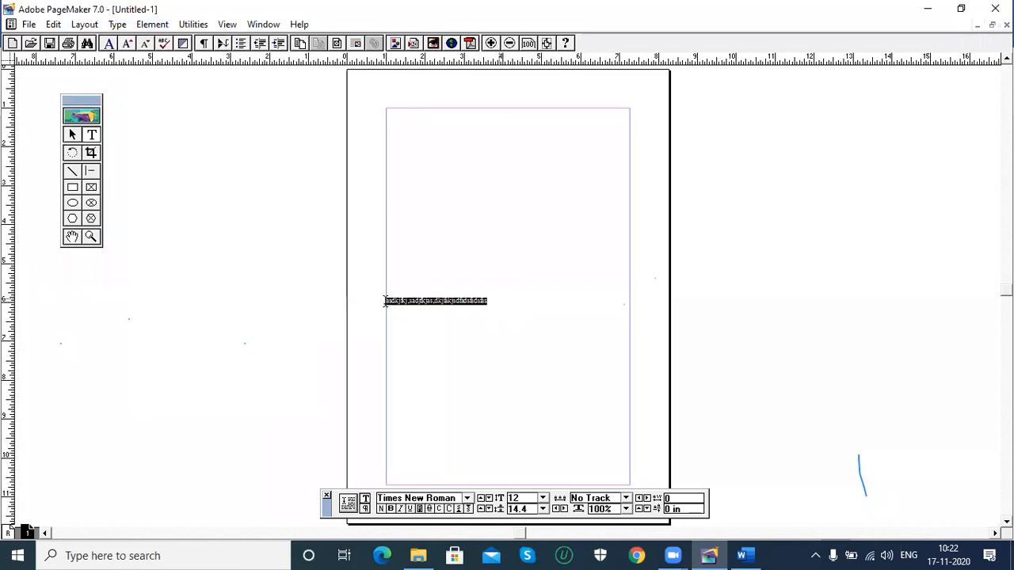
{"action": "left_click", "coordinate": [467, 499]}
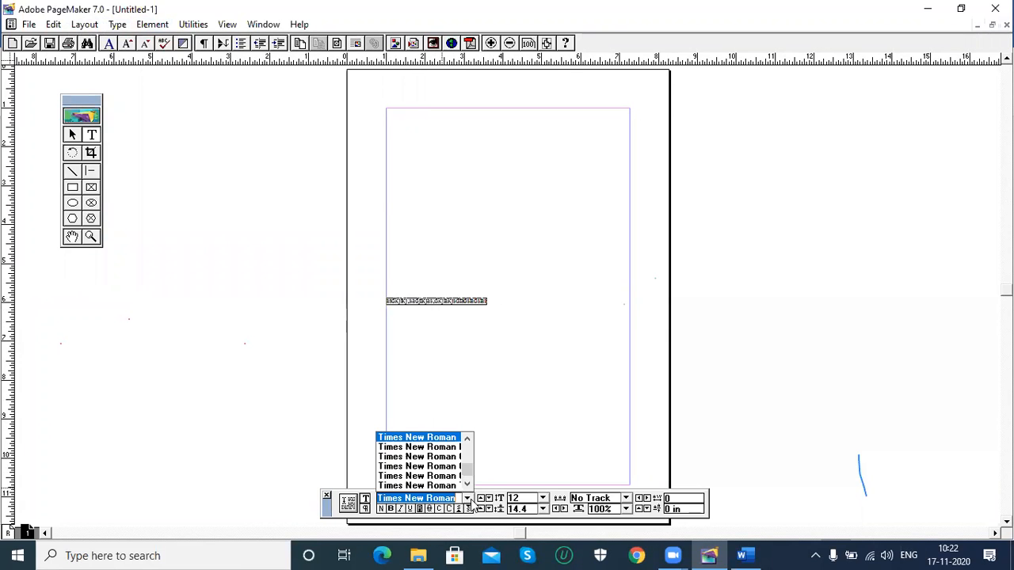
{"action": "left_click_drag", "start_coordinate": [467, 478], "coordinate": [468, 455]}
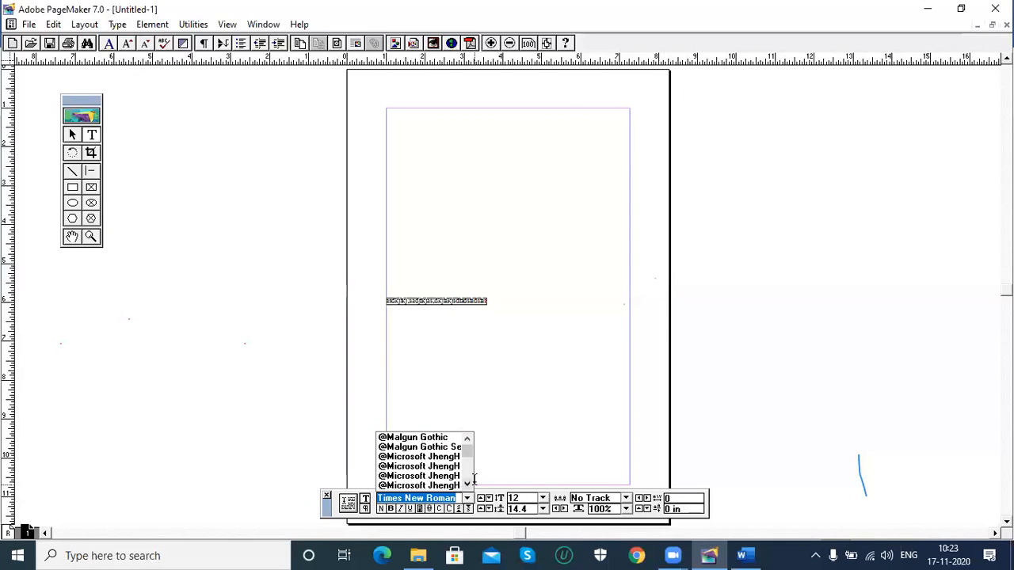
{"action": "left_click", "coordinate": [467, 484]}
{"action": "left_click", "coordinate": [468, 484]}
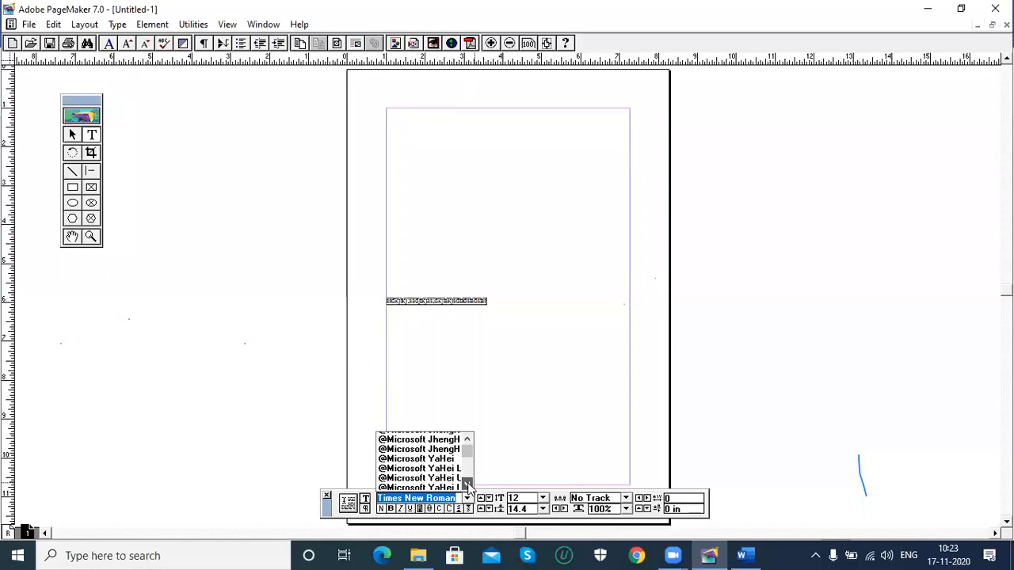
{"action": "left_click", "coordinate": [467, 483]}
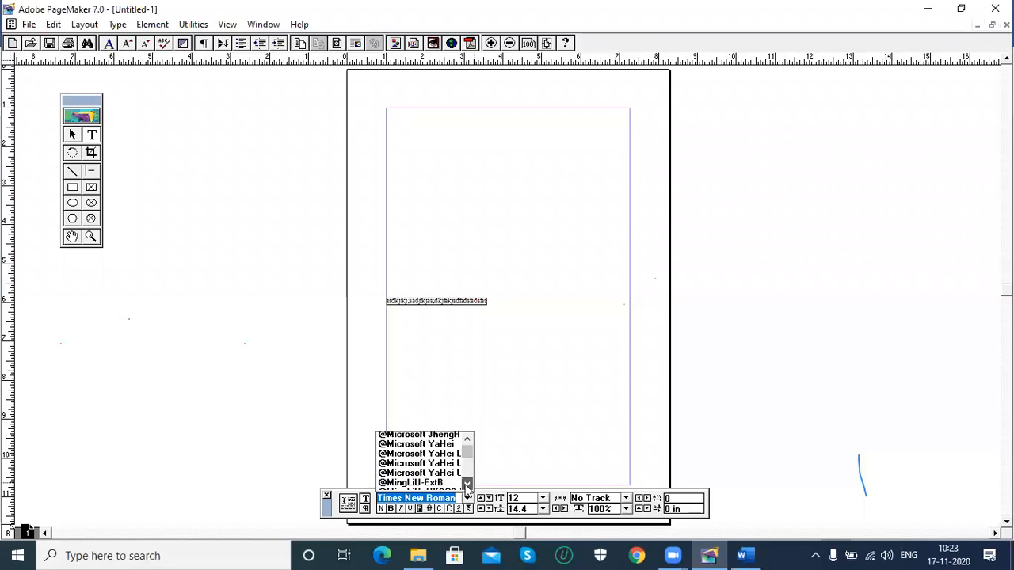
{"action": "left_click", "coordinate": [467, 484]}
{"action": "left_click", "coordinate": [467, 485]}
{"action": "left_click", "coordinate": [467, 485]}
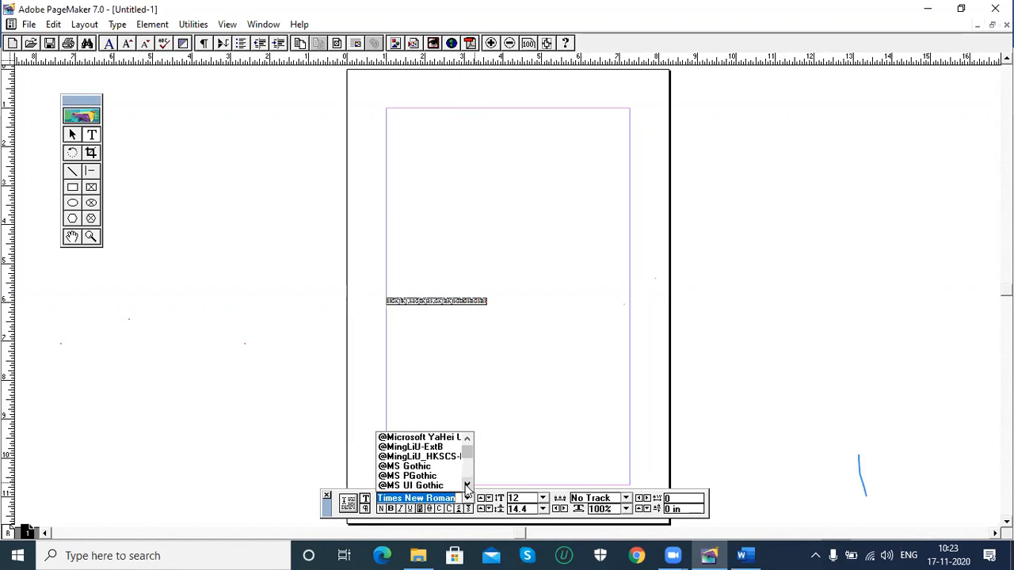
{"action": "left_click", "coordinate": [467, 484]}
{"action": "left_click", "coordinate": [468, 485]}
{"action": "left_click", "coordinate": [468, 484]}
{"action": "left_click", "coordinate": [468, 485]}
{"action": "left_click", "coordinate": [467, 485]}
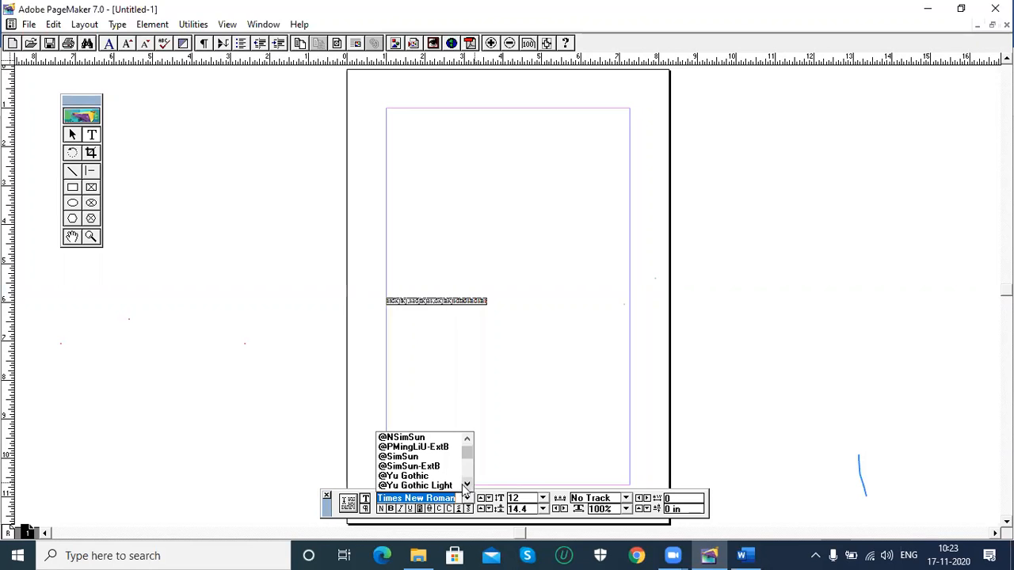
{"action": "left_click", "coordinate": [118, 26]}
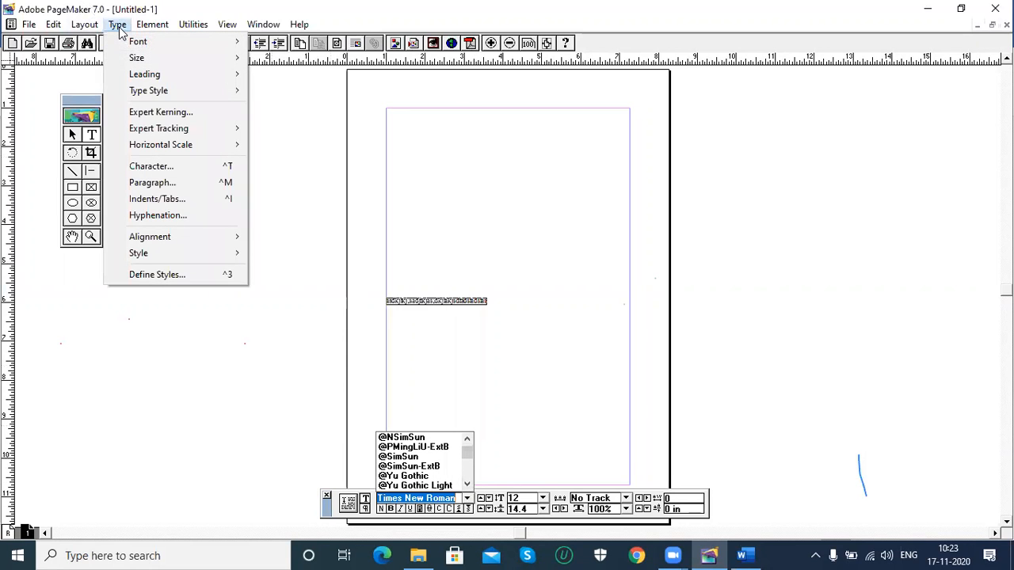
Apply Bell MT to the text line from the Type > Font > More submenus
{"action": "mouse_move", "coordinate": [126, 43]}
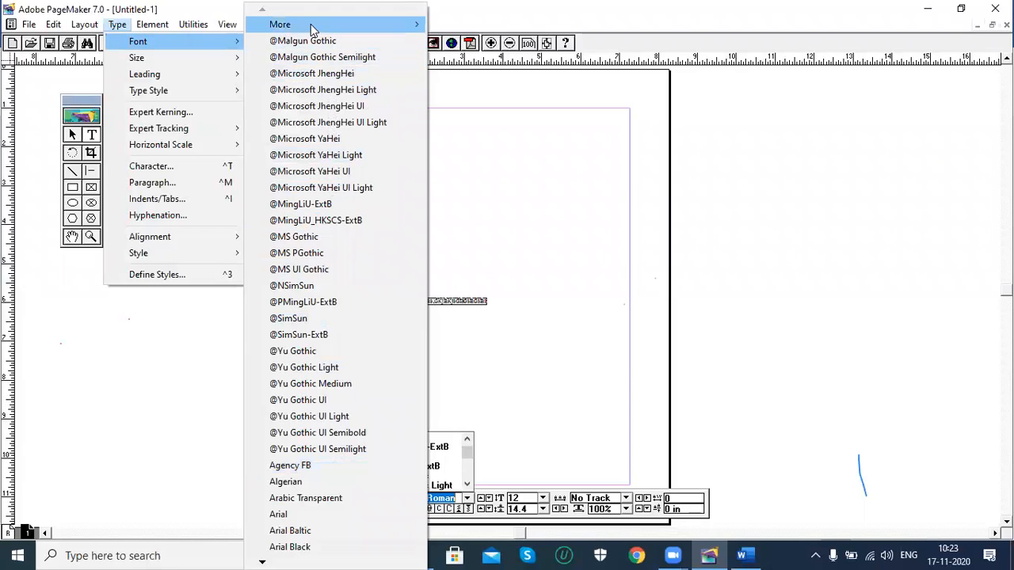
{"action": "mouse_move", "coordinate": [310, 23]}
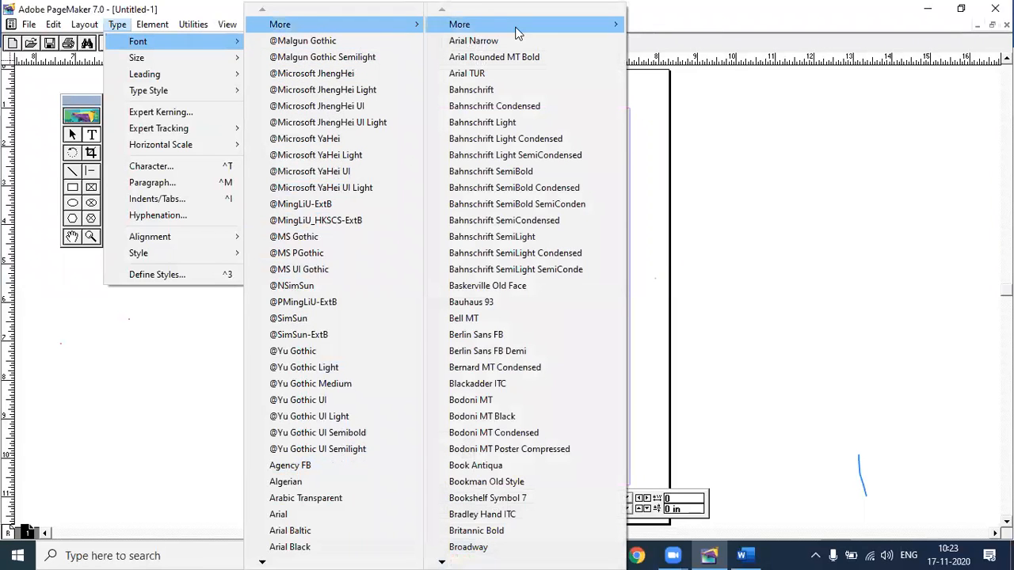
{"action": "mouse_move", "coordinate": [468, 25]}
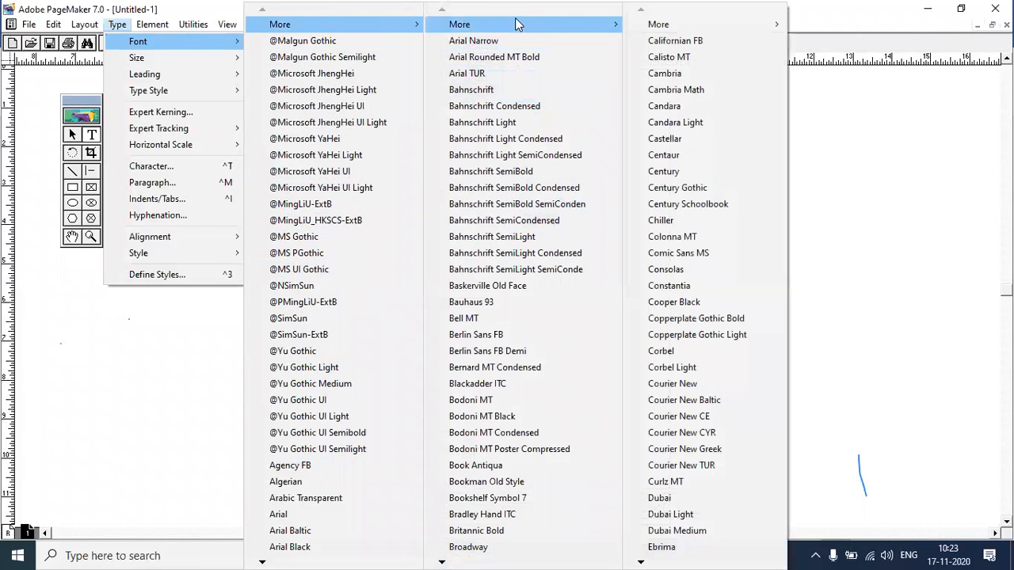
{"action": "mouse_move", "coordinate": [770, 29]}
{"action": "mouse_move", "coordinate": [808, 26]}
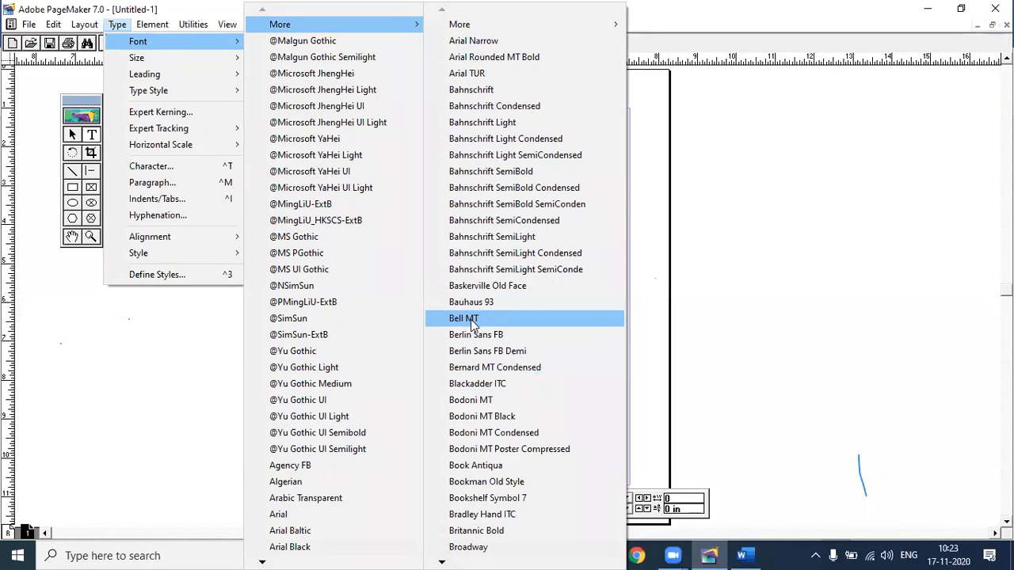
{"action": "left_click", "coordinate": [469, 320]}
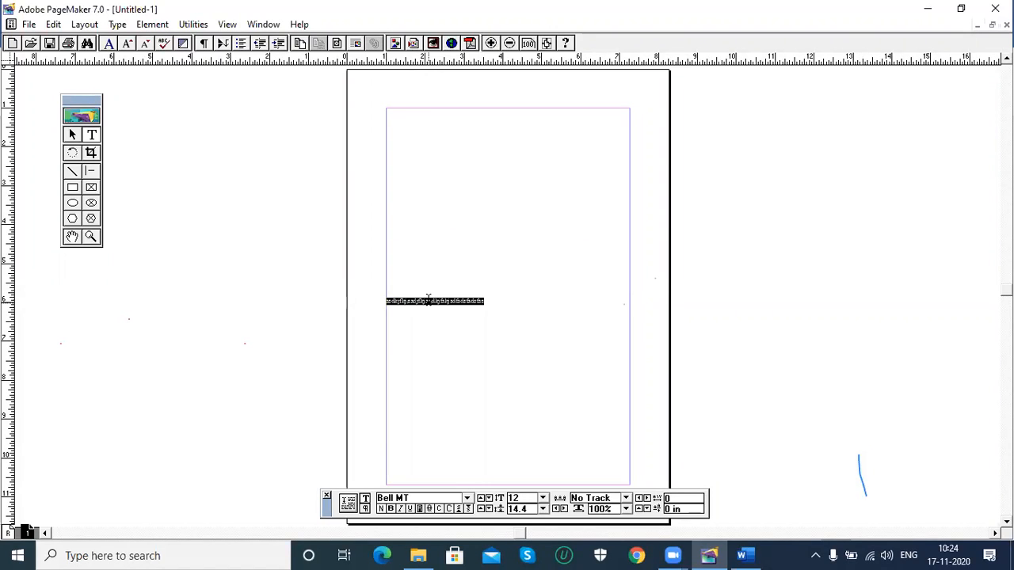
{"action": "left_click", "coordinate": [543, 499]}
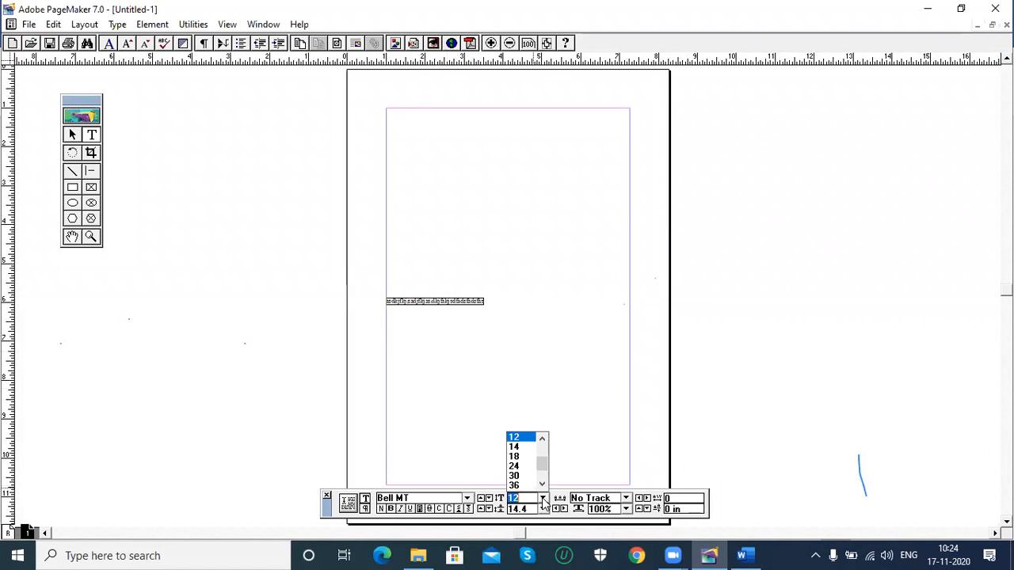
Try 18, 24 and 22 pt sizes on the text line
{"action": "left_click", "coordinate": [516, 456]}
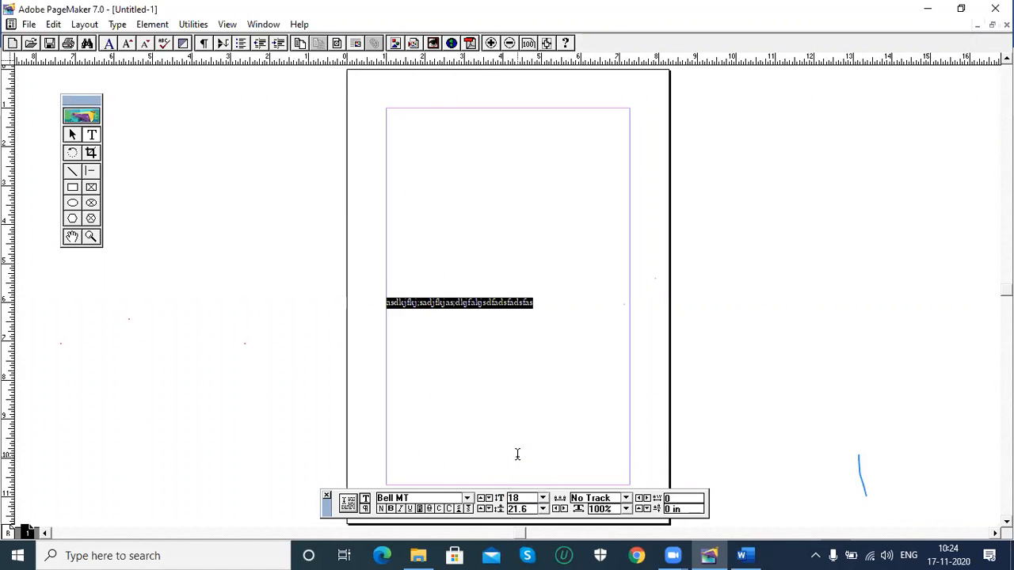
{"action": "left_click", "coordinate": [542, 499]}
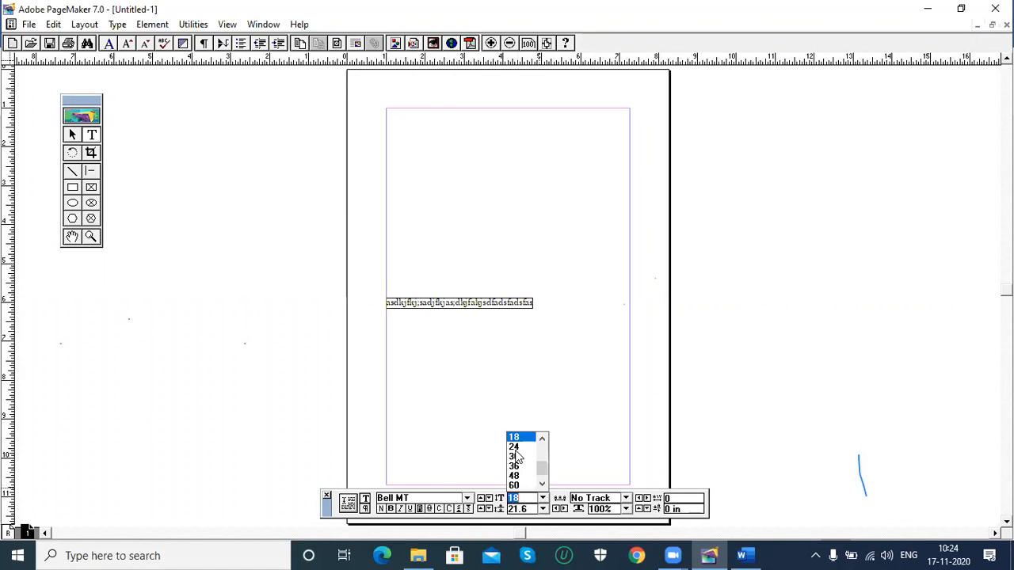
{"action": "left_click", "coordinate": [514, 447]}
{"action": "left_click", "coordinate": [521, 498]}
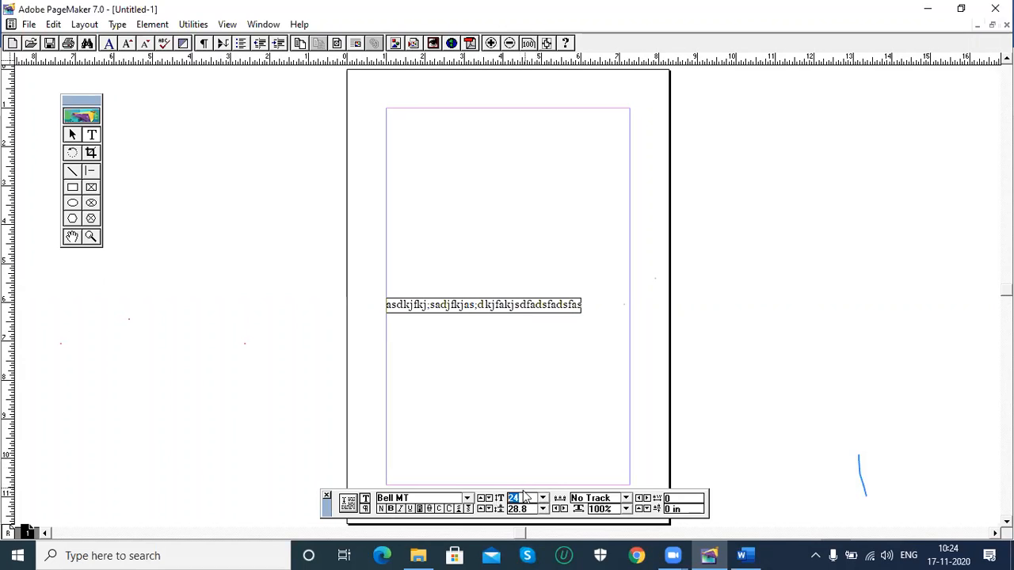
{"action": "type", "text": "22"}
{"action": "key", "text": "Return"}
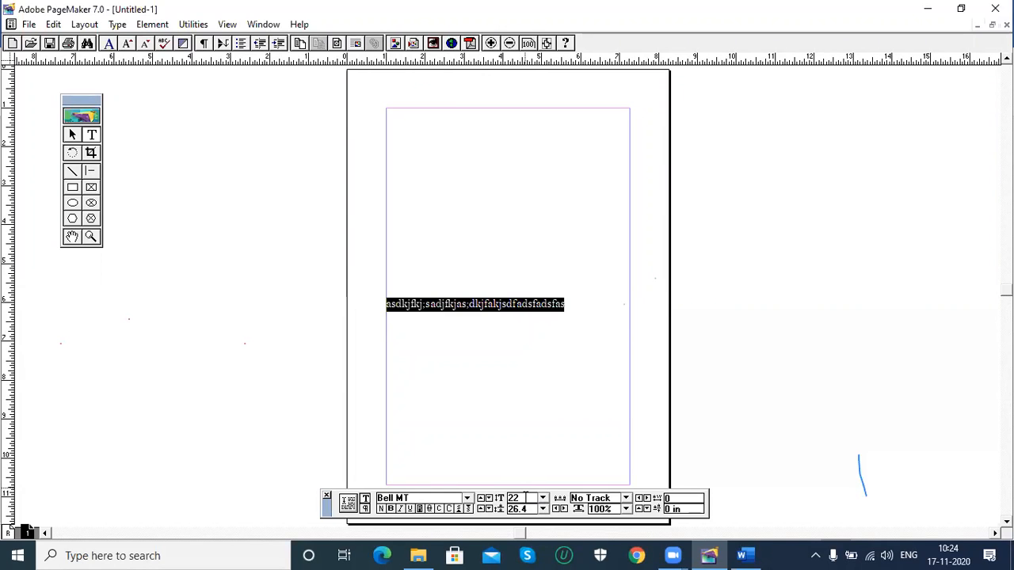
Try 20 pt, then settle the line at 19 pt with 22.8 pt leading
{"action": "double_click", "coordinate": [526, 497]}
{"action": "type", "text": "20"}
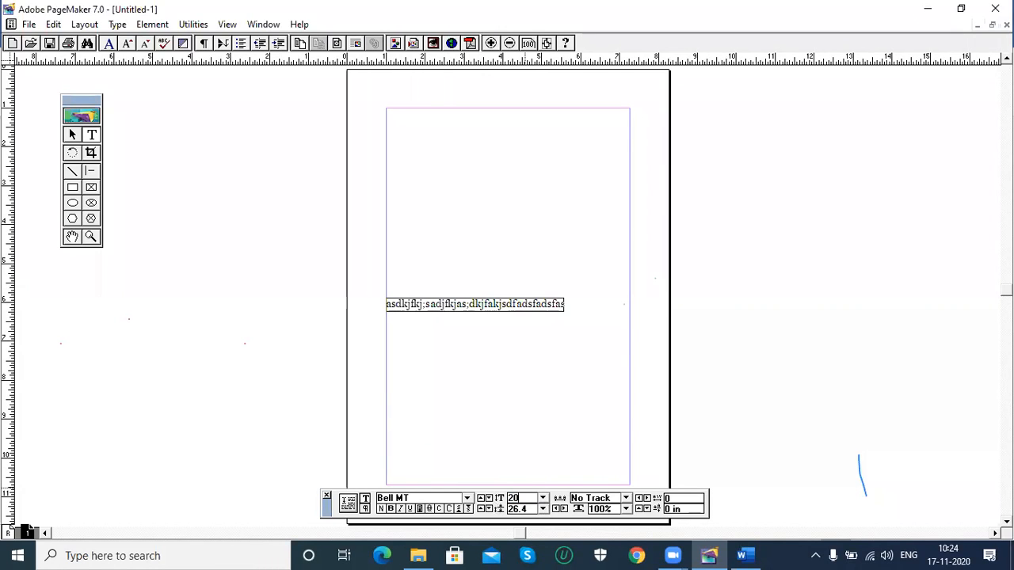
{"action": "left_click", "coordinate": [531, 511]}
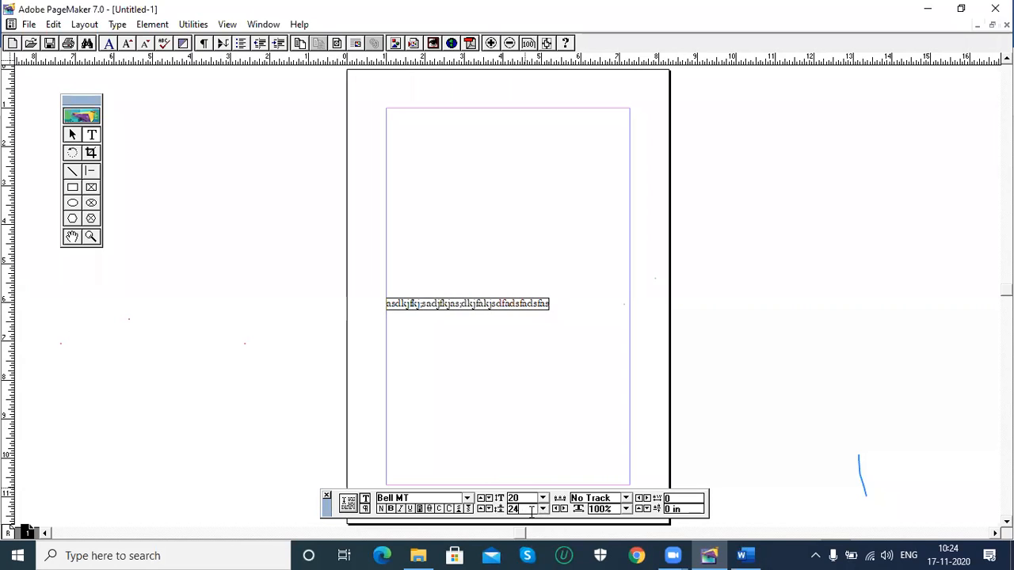
{"action": "left_click_drag", "start_coordinate": [531, 498], "coordinate": [500, 502]}
{"action": "type", "text": "19"}
{"action": "key", "text": "Return"}
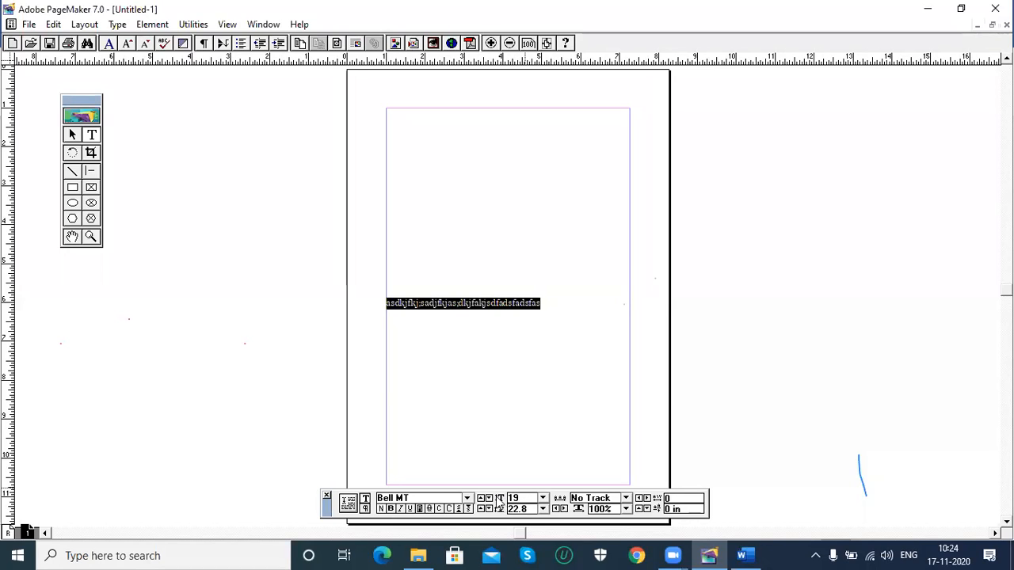
{"action": "left_click", "coordinate": [555, 309]}
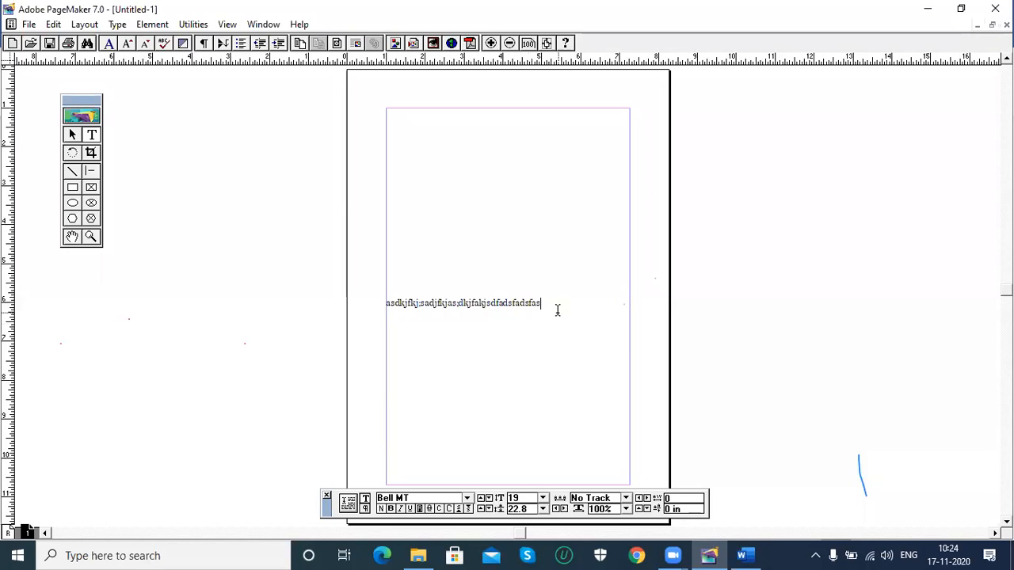
Add the line 'ctrl+Shift+< or >' and enlarge it to 39 pt with Ctrl+Shift+>
{"action": "type", "text": "ctrl+Shift+< or >"}
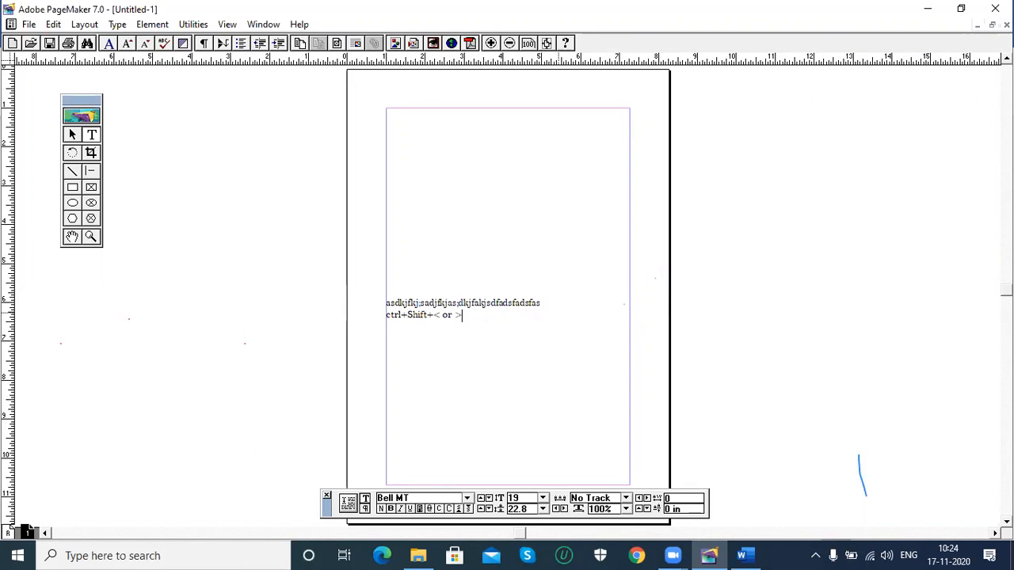
{"action": "left_click_drag", "start_coordinate": [494, 314], "coordinate": [385, 319]}
{"action": "key", "text": "ctrl+shift+period"}
{"action": "key", "text": "ctrl+shift+period"}
{"action": "key", "text": "ctrl+shift+period"}
{"action": "key", "text": "ctrl+shift+period"}
{"action": "key", "text": "ctrl+shift+period"}
{"action": "key", "text": "ctrl+shift+period"}
{"action": "key", "text": "ctrl+shift+period"}
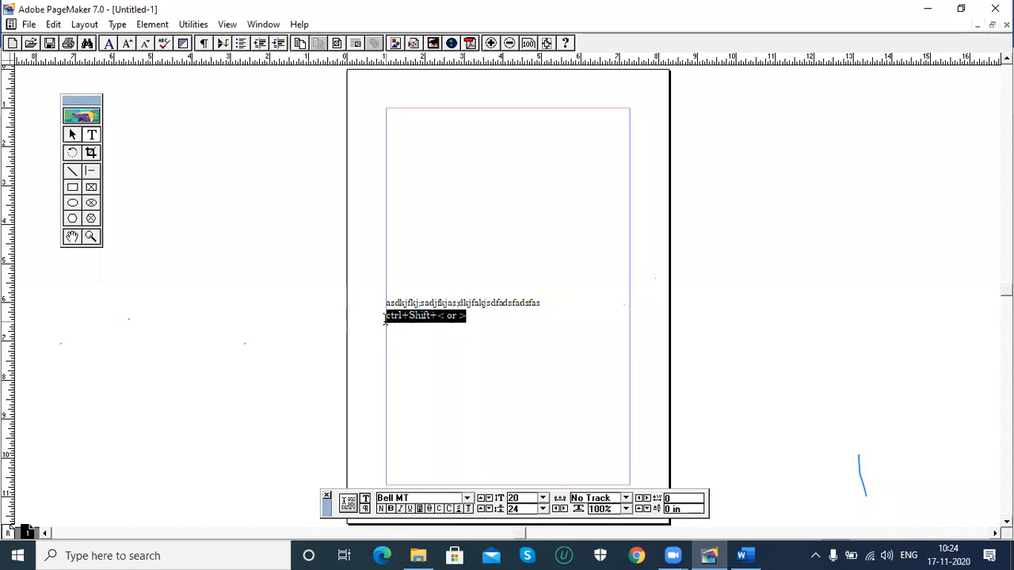
{"action": "key", "text": "ctrl+shift+period"}
{"action": "key", "text": "ctrl+shift+period"}
{"action": "key", "text": "ctrl+shift+period"}
{"action": "key", "text": "ctrl+shift+period"}
{"action": "key", "text": "ctrl+shift+period"}
{"action": "key", "text": "ctrl+shift+period"}
{"action": "key", "text": "ctrl+shift+period"}
{"action": "key", "text": "ctrl+shift+period"}
{"action": "key", "text": "ctrl+shift+period"}
{"action": "key", "text": "ctrl+shift+period"}
{"action": "key", "text": "ctrl+shift+period"}
{"action": "key", "text": "ctrl+shift+period"}
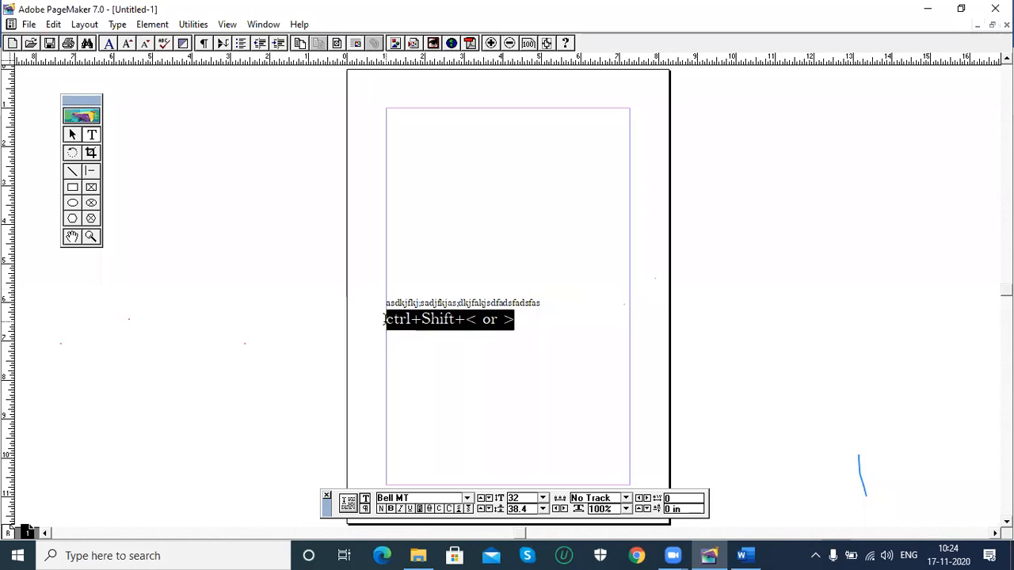
{"action": "key", "text": "ctrl+shift+period"}
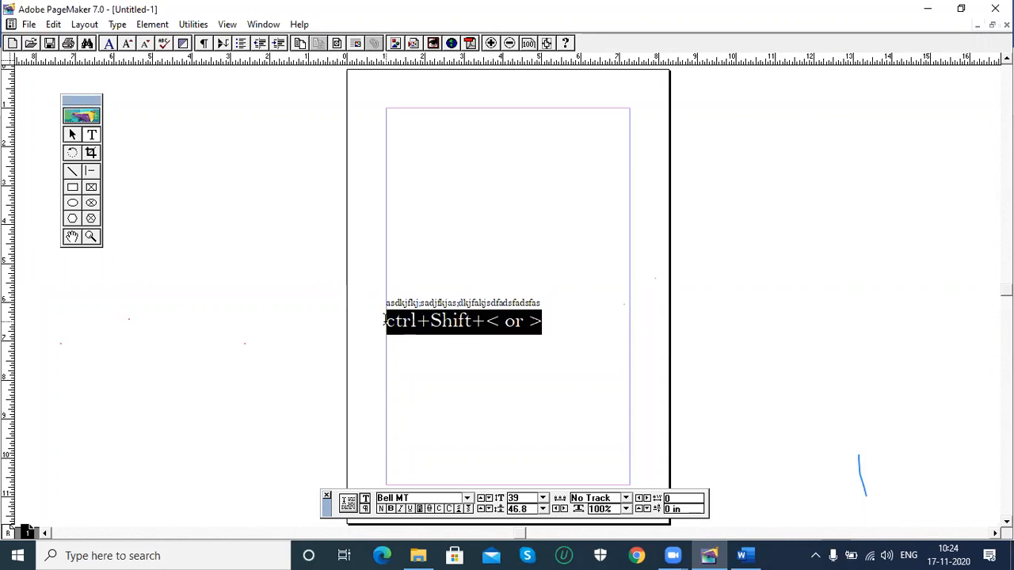
{"action": "left_click", "coordinate": [529, 320]}
{"action": "left_click_drag", "start_coordinate": [529, 320], "coordinate": [487, 320]}
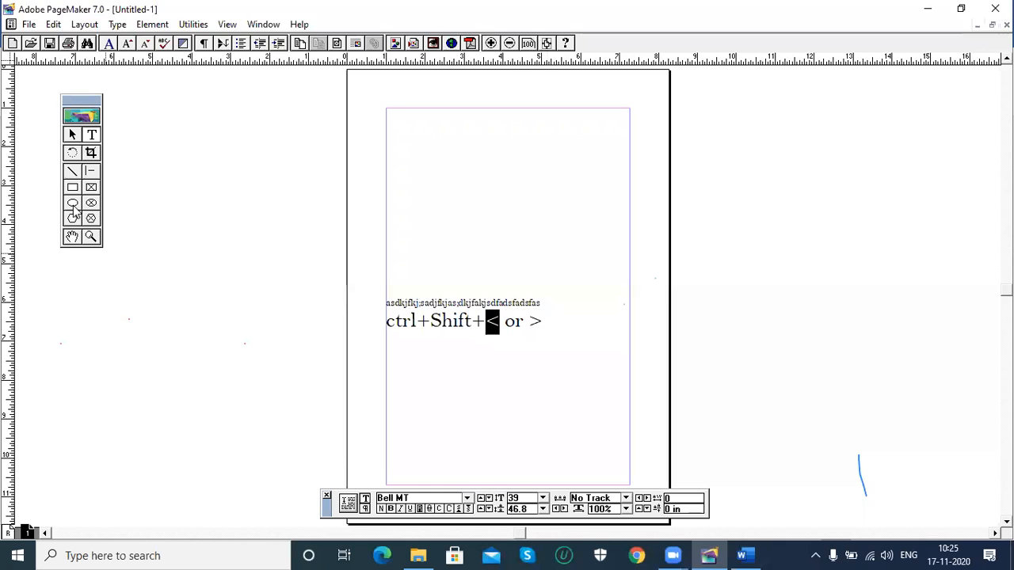
Set the word 'Shift' in Bernard MT Condensed and enlarge it to 53 pt
{"action": "left_click_drag", "start_coordinate": [555, 321], "coordinate": [384, 321]}
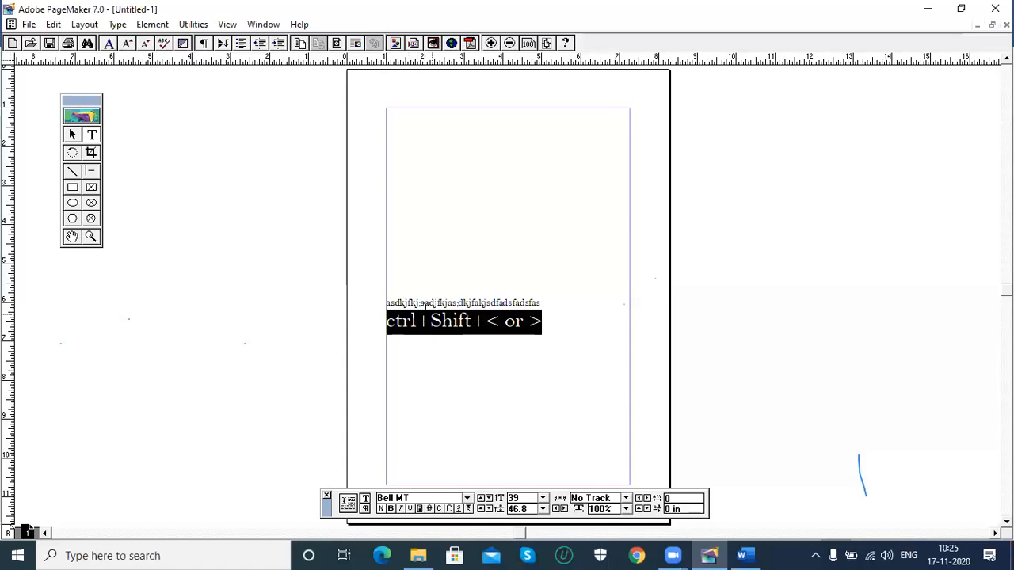
{"action": "left_click", "coordinate": [430, 321]}
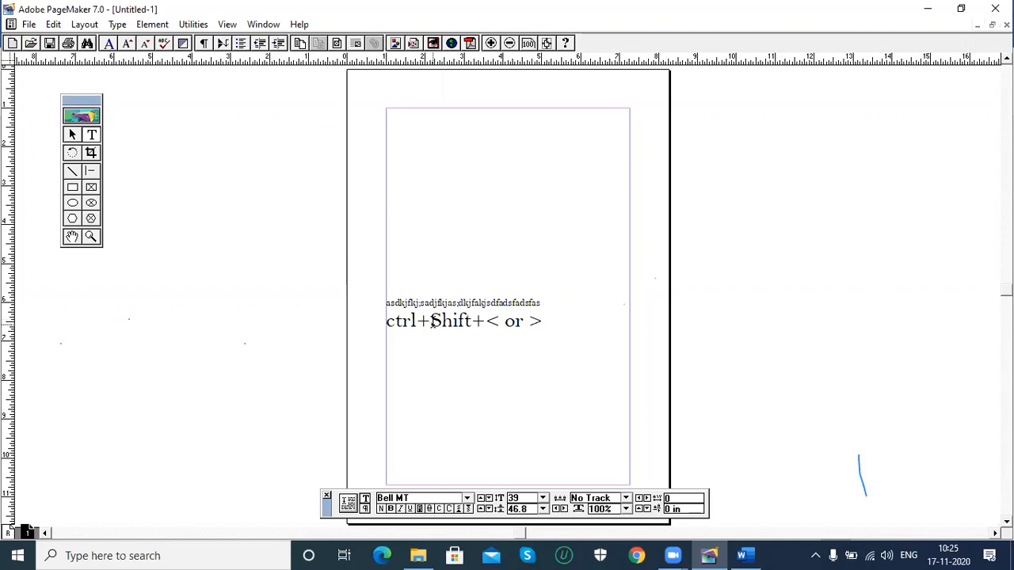
{"action": "left_click_drag", "start_coordinate": [432, 320], "coordinate": [472, 321]}
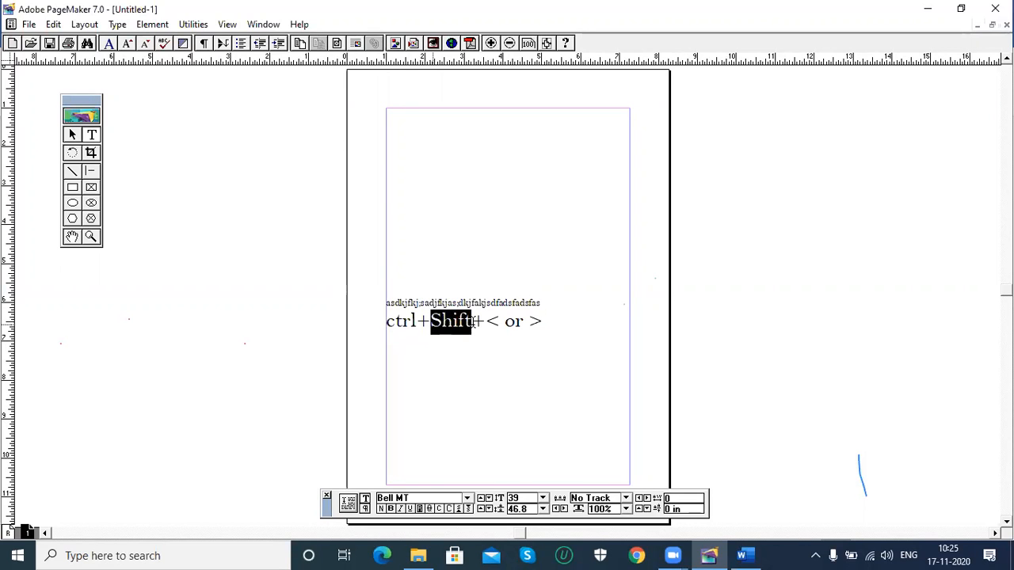
{"action": "left_click", "coordinate": [466, 499]}
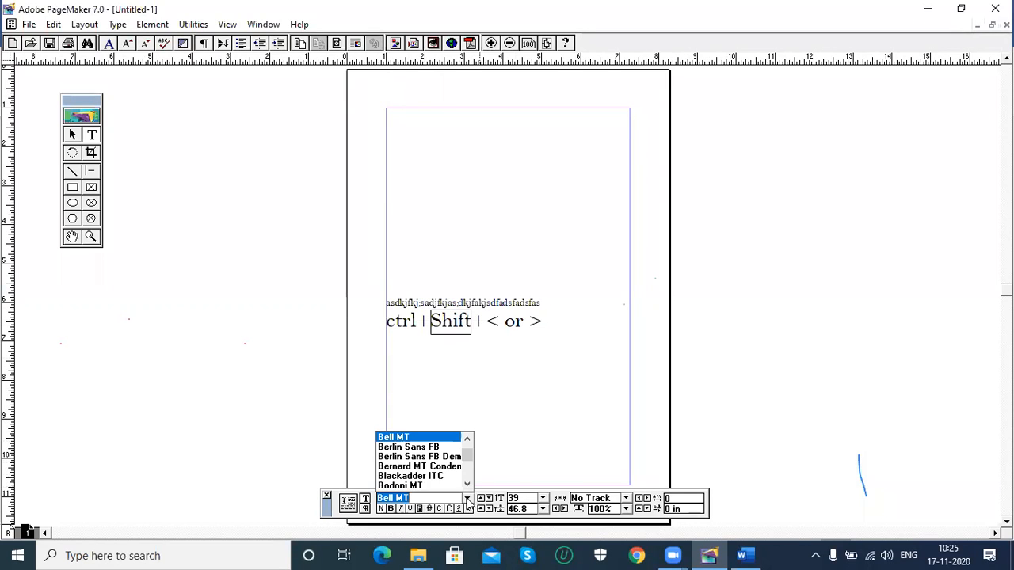
{"action": "left_click", "coordinate": [406, 467]}
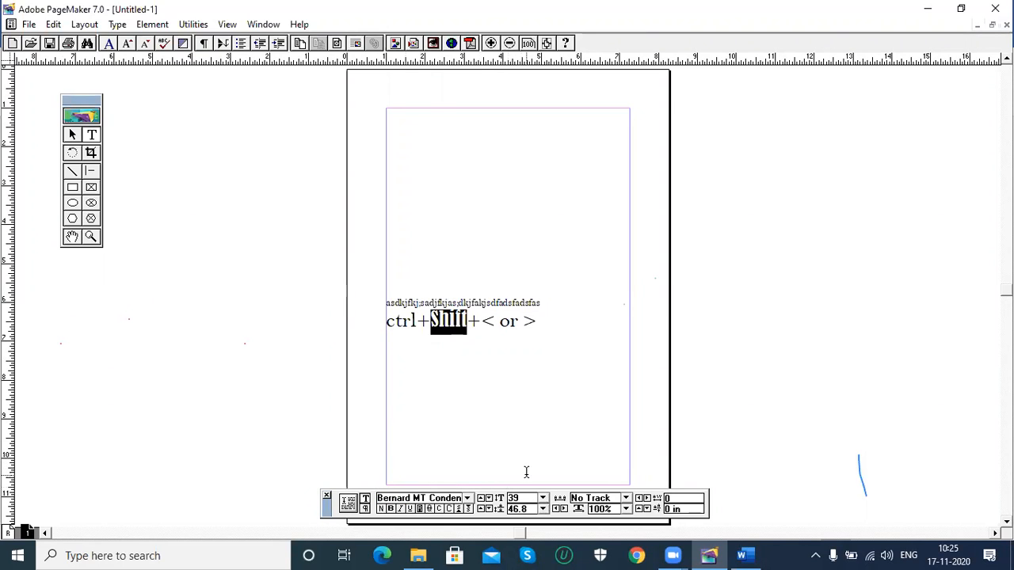
{"action": "key", "text": "ctrl+shift+period"}
{"action": "key", "text": "ctrl+shift+period"}
{"action": "key", "text": "ctrl+shift+period"}
{"action": "key", "text": "ctrl+shift+period"}
{"action": "key", "text": "ctrl+shift+period"}
{"action": "key", "text": "ctrl+shift+period"}
{"action": "key", "text": "ctrl+shift+period"}
{"action": "key", "text": "ctrl+shift+period"}
{"action": "key", "text": "ctrl+shift+period"}
{"action": "key", "text": "ctrl+shift+period"}
{"action": "key", "text": "ctrl+shift+period"}
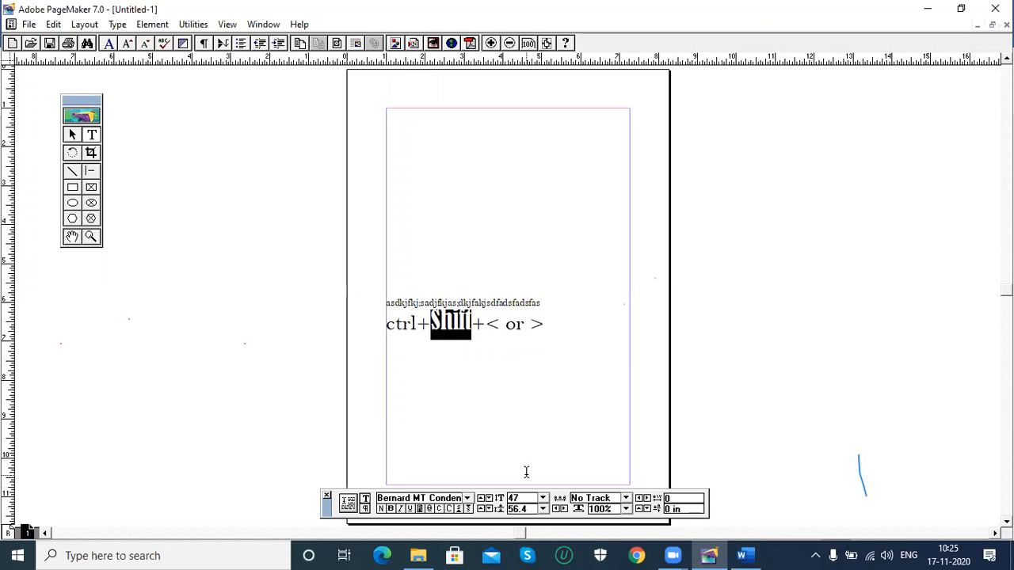
{"action": "key", "text": "ctrl+shift+period"}
{"action": "key", "text": "ctrl+shift+period"}
{"action": "key", "text": "ctrl+shift+period"}
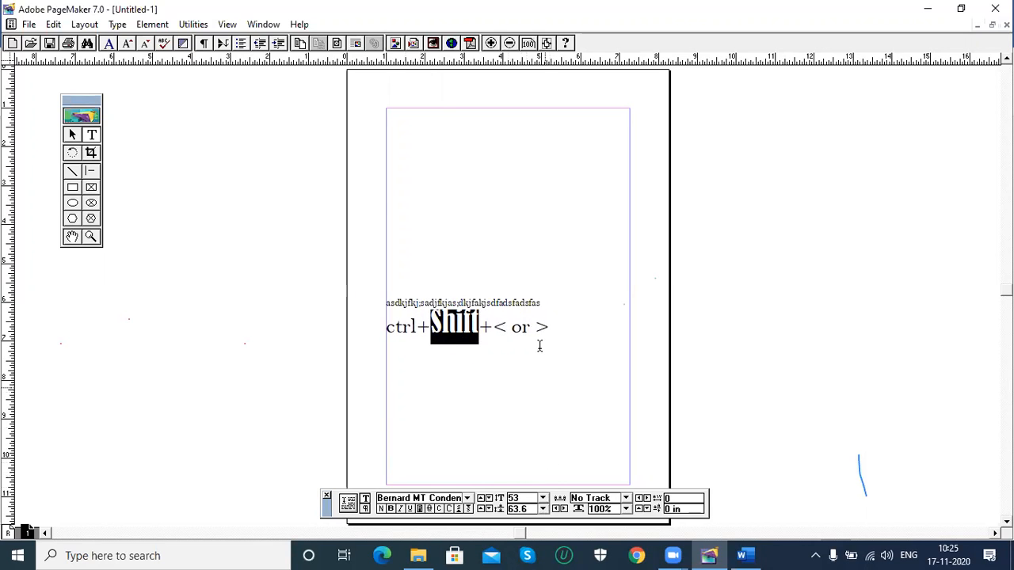
{"action": "left_click_drag", "start_coordinate": [553, 330], "coordinate": [382, 338]}
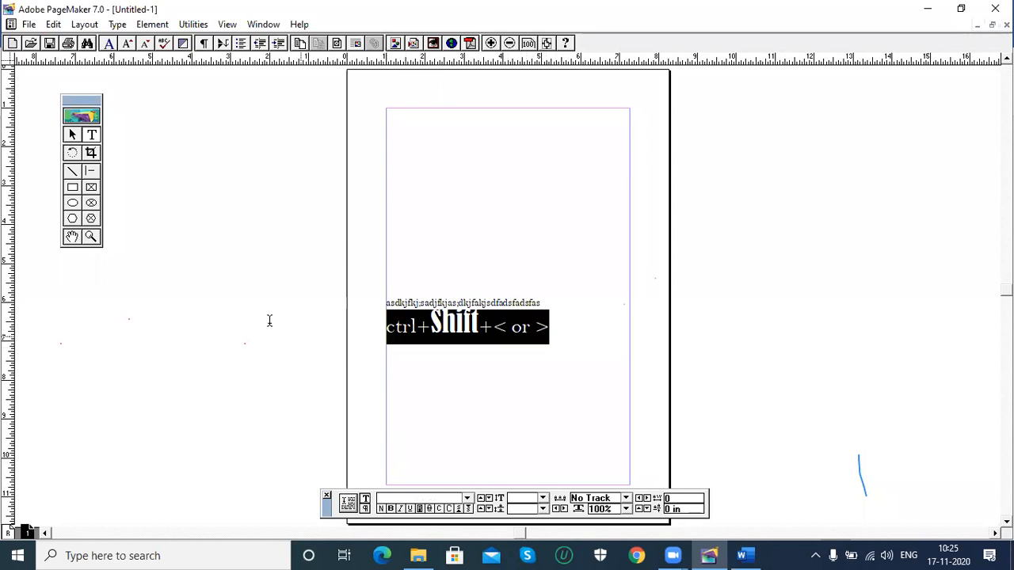
Move the two-line text block up near the top of the page
{"action": "left_click", "coordinate": [72, 134]}
{"action": "left_click", "coordinate": [243, 276]}
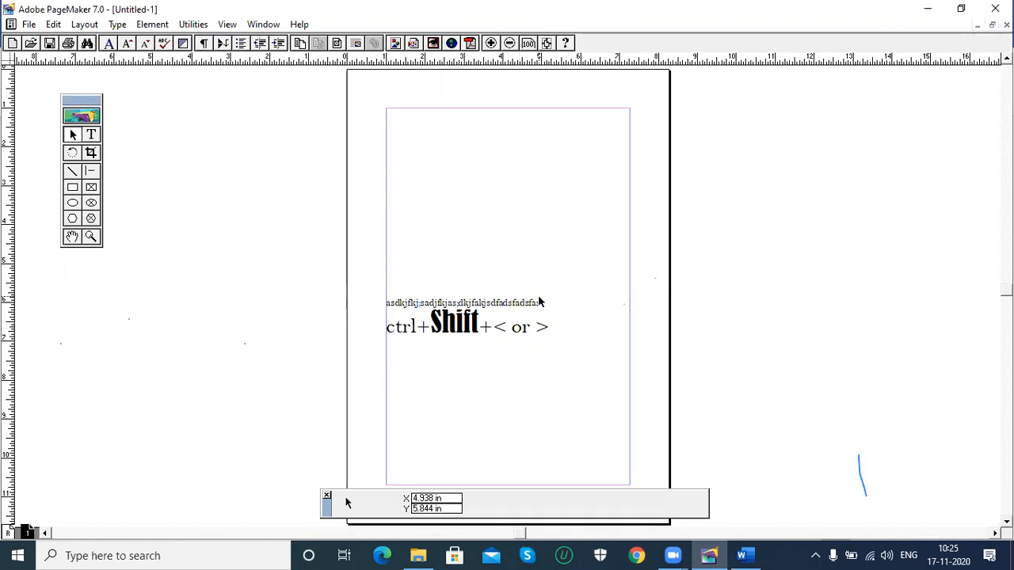
{"action": "left_click", "coordinate": [514, 307]}
{"action": "left_click_drag", "start_coordinate": [514, 309], "coordinate": [512, 134]}
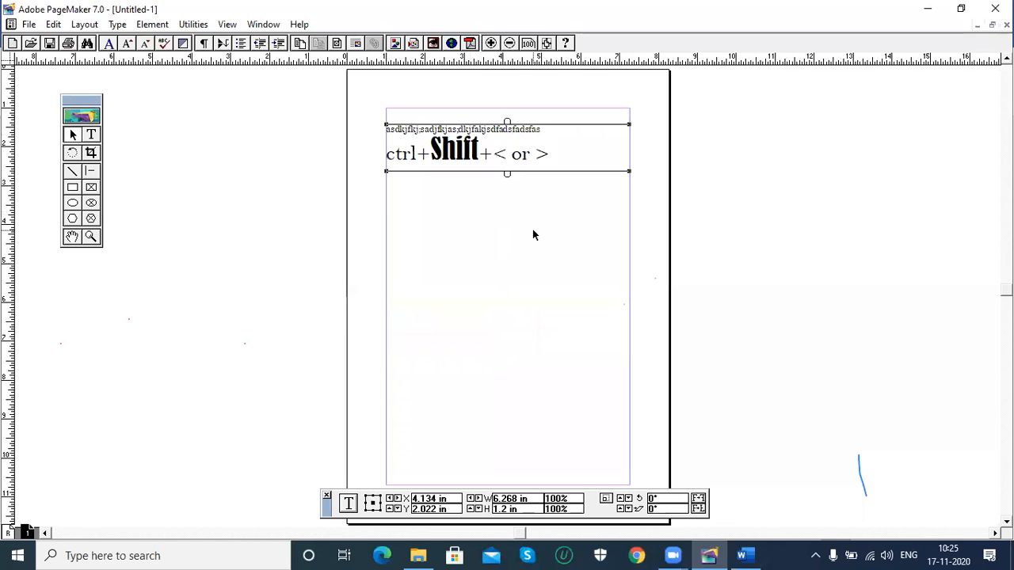
Type 'asdfasd' as a new text block at the left margin mid-page and select it
{"action": "left_click", "coordinate": [92, 136]}
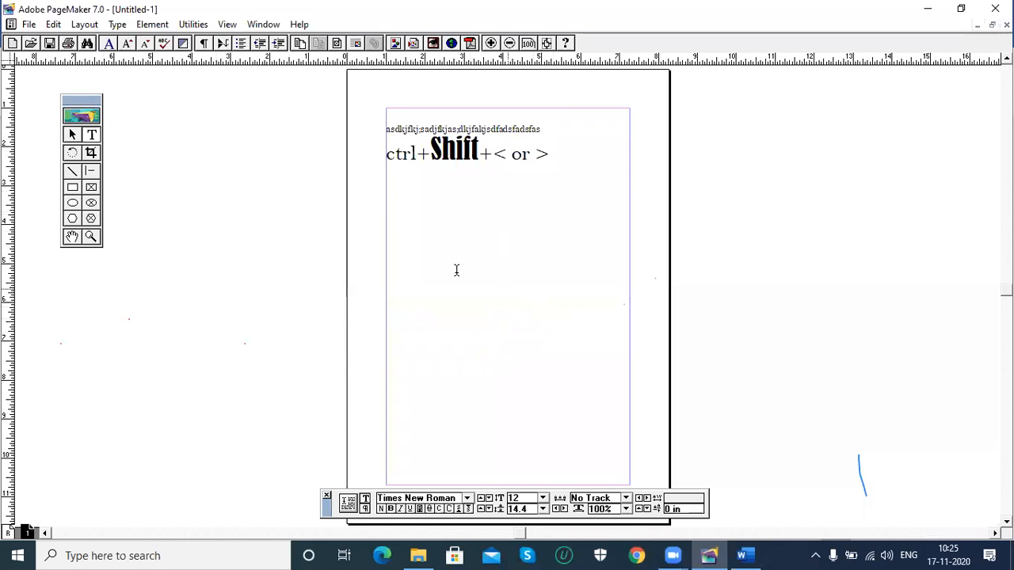
{"action": "left_click", "coordinate": [414, 274]}
{"action": "type", "text": "asdfasd"}
{"action": "left_click", "coordinate": [72, 135]}
{"action": "left_click", "coordinate": [396, 262]}
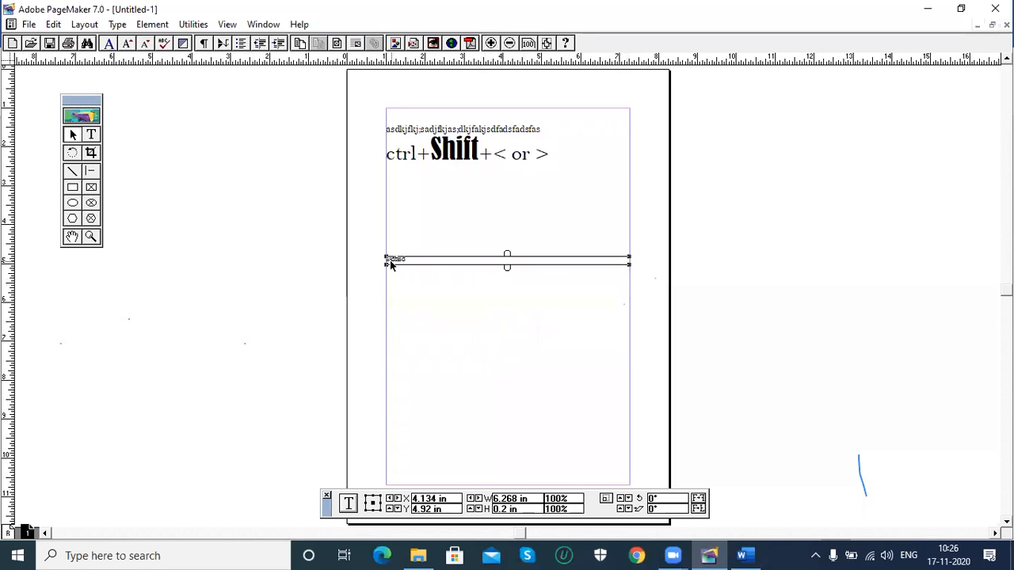
{"action": "left_click", "coordinate": [94, 135]}
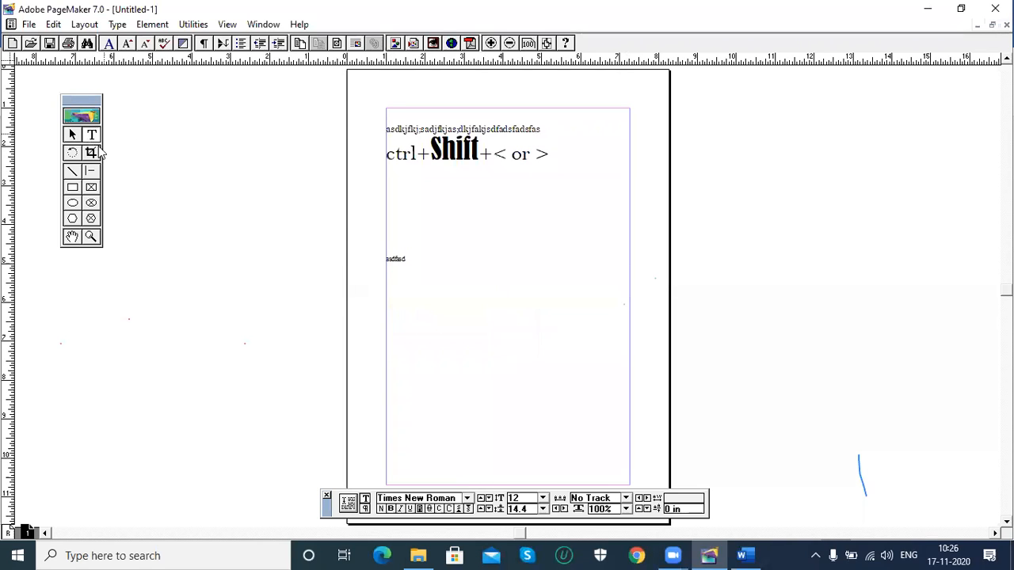
{"action": "left_click_drag", "start_coordinate": [402, 257], "coordinate": [373, 256]}
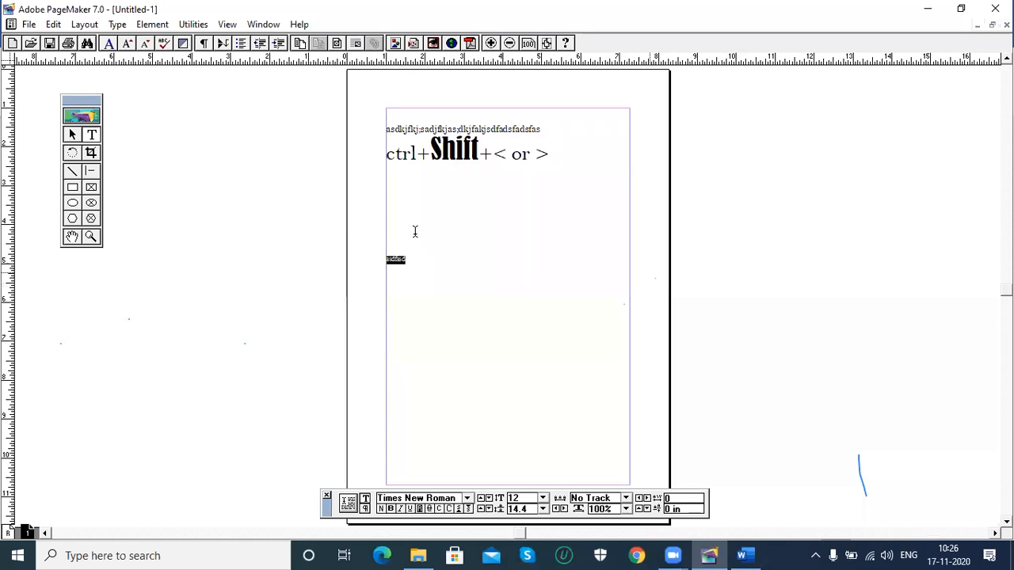
{"action": "left_click", "coordinate": [118, 24]}
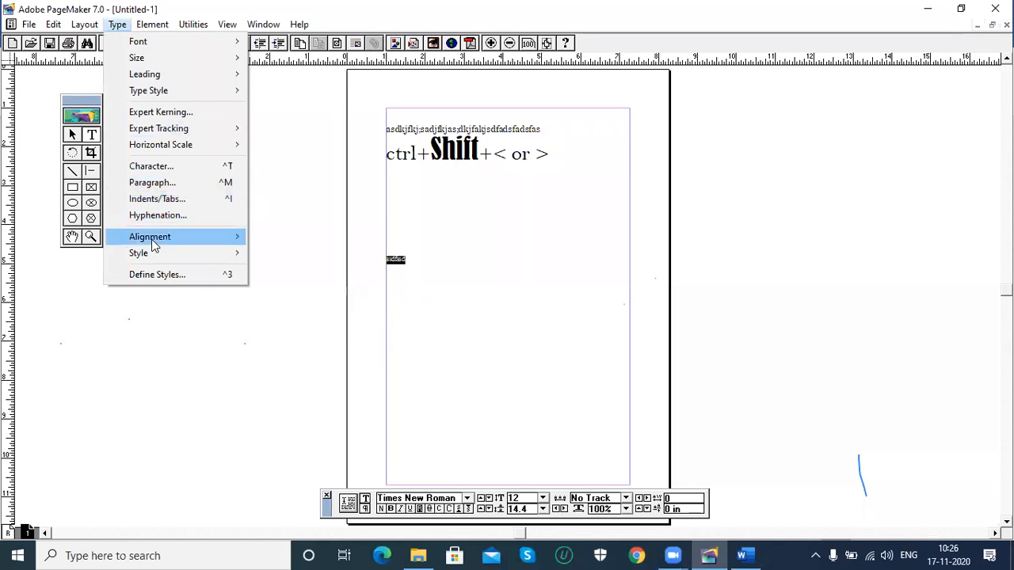
Right-align the asdfasd line and narrow its text block to 4.938 in
{"action": "mouse_move", "coordinate": [198, 237]}
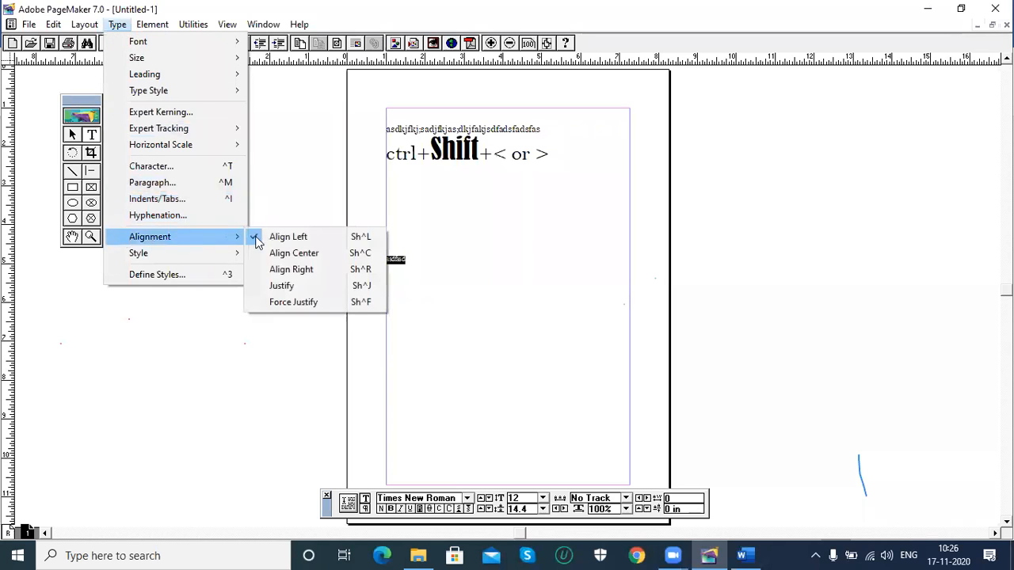
{"action": "left_click", "coordinate": [310, 274]}
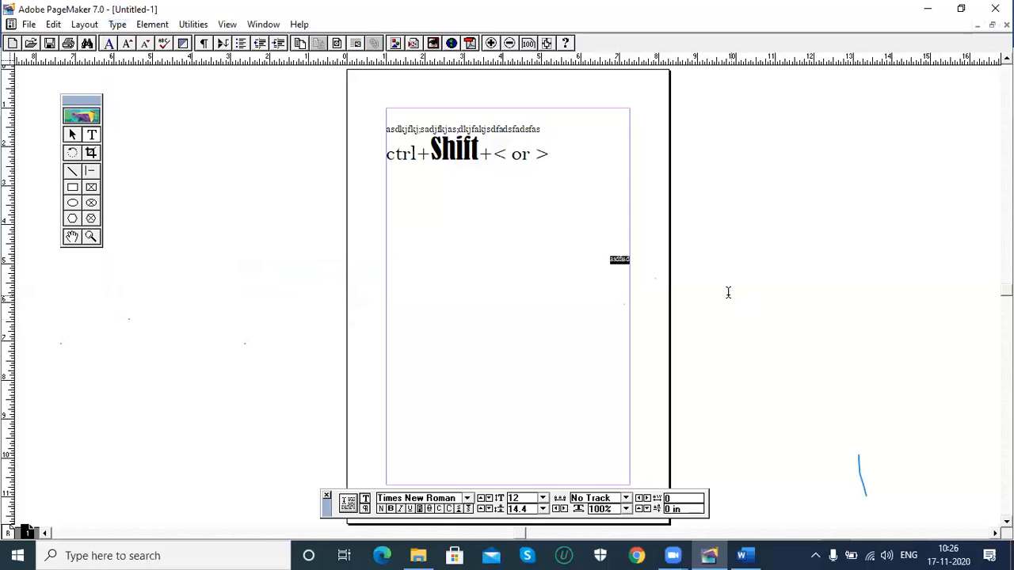
{"action": "left_click", "coordinate": [72, 136]}
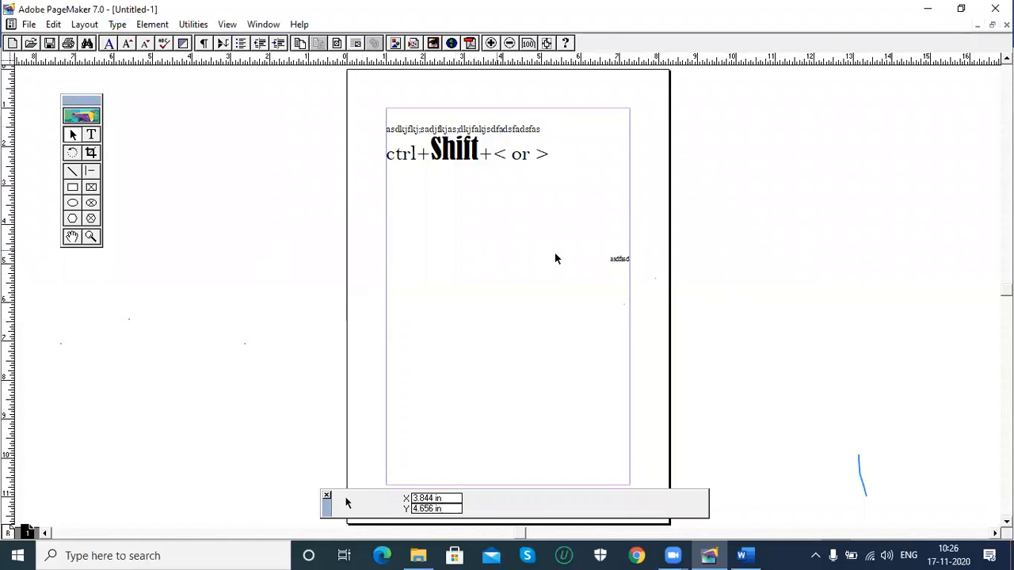
{"action": "left_click", "coordinate": [615, 260]}
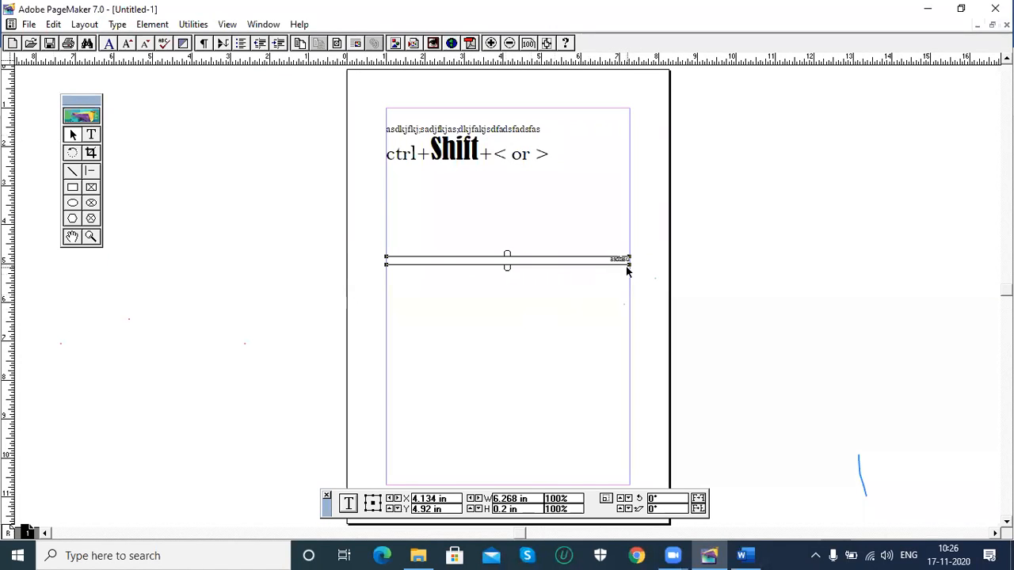
{"action": "left_click_drag", "start_coordinate": [627, 267], "coordinate": [576, 267]}
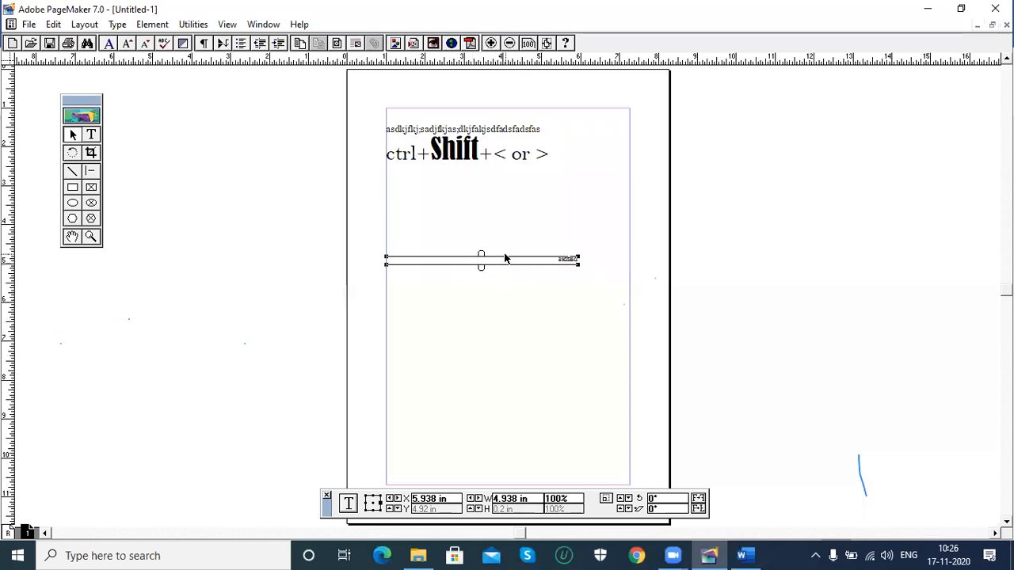
Centre the asdfasd line through Type > Alignment and check the block's bounds
{"action": "left_click", "coordinate": [91, 134]}
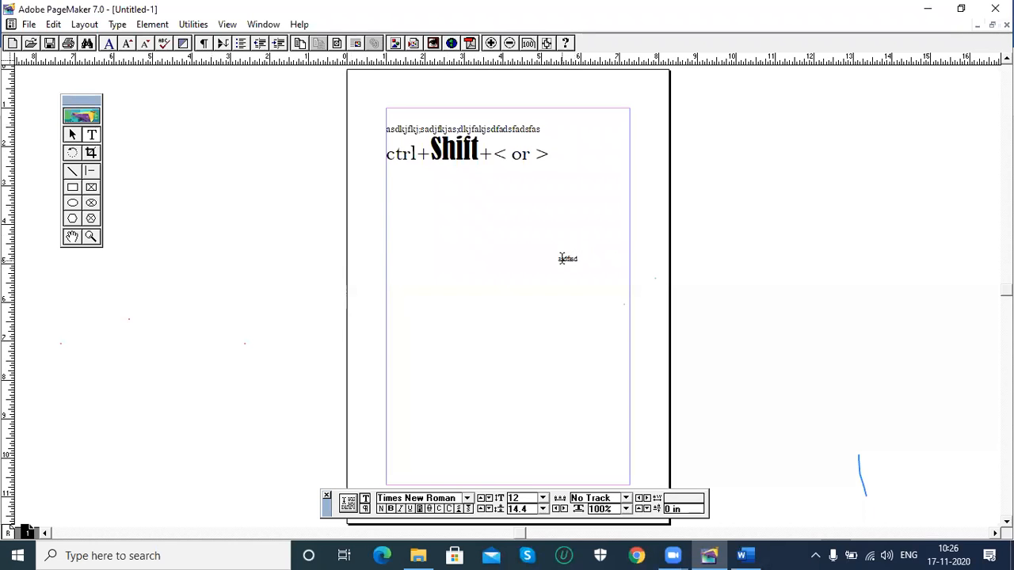
{"action": "left_click_drag", "start_coordinate": [556, 259], "coordinate": [577, 259]}
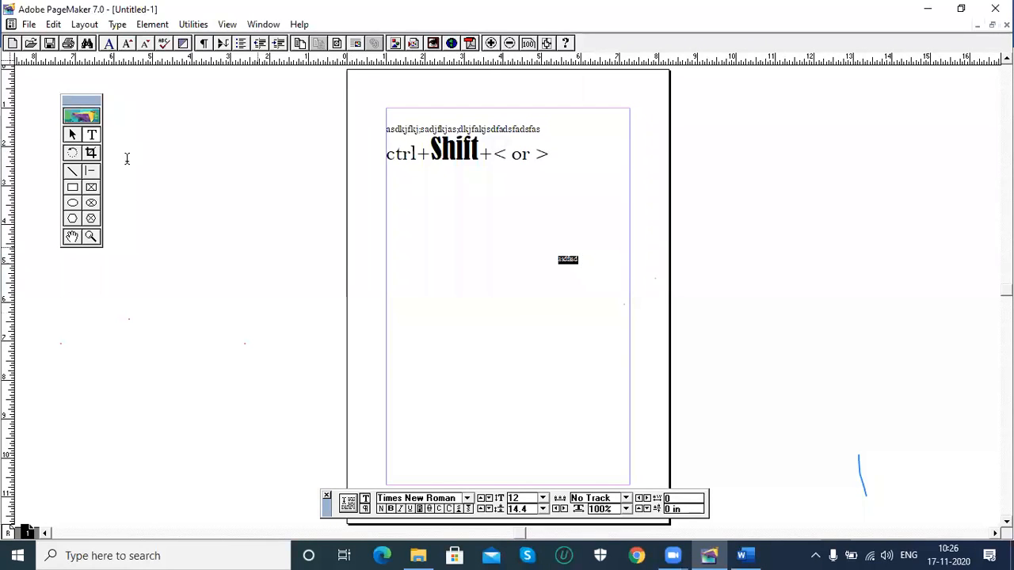
{"action": "left_click", "coordinate": [142, 25]}
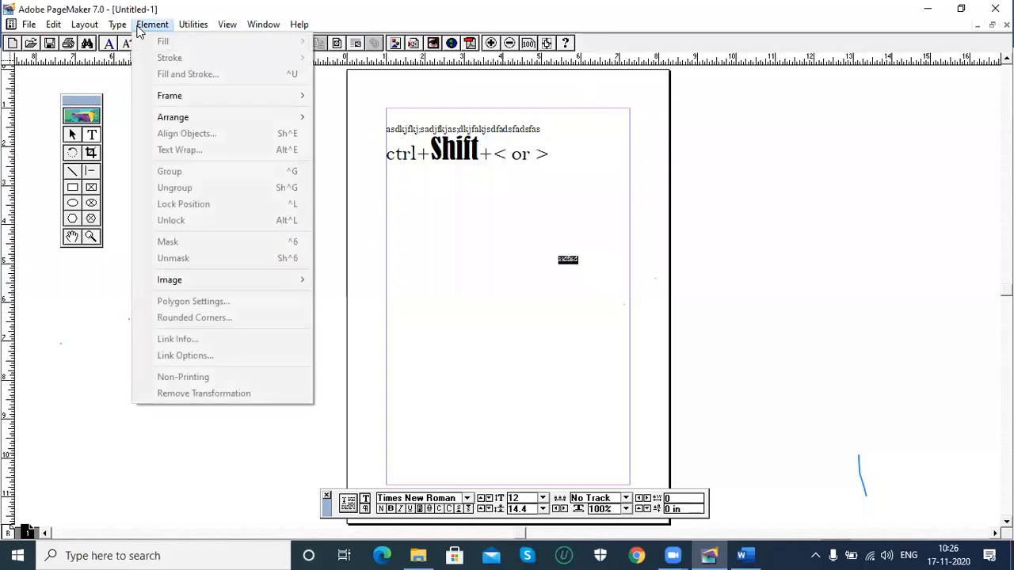
{"action": "mouse_move", "coordinate": [152, 238]}
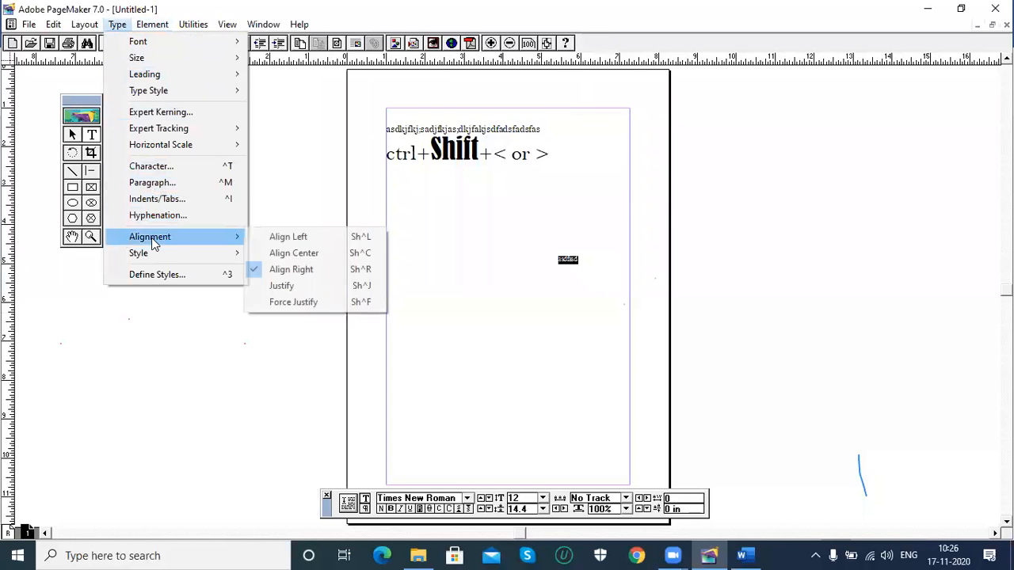
{"action": "left_click", "coordinate": [322, 254]}
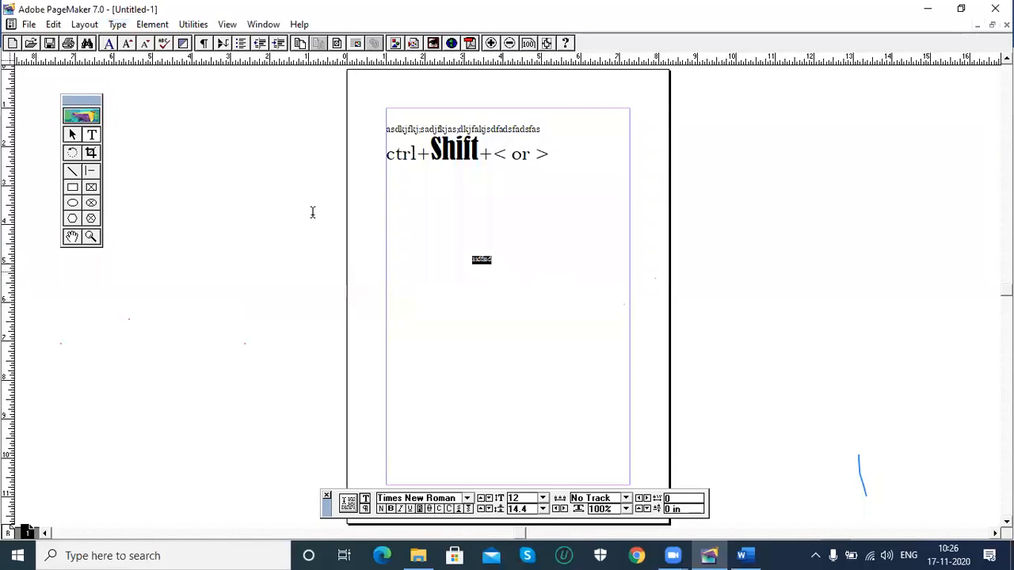
{"action": "left_click", "coordinate": [73, 135]}
{"action": "left_click", "coordinate": [483, 257]}
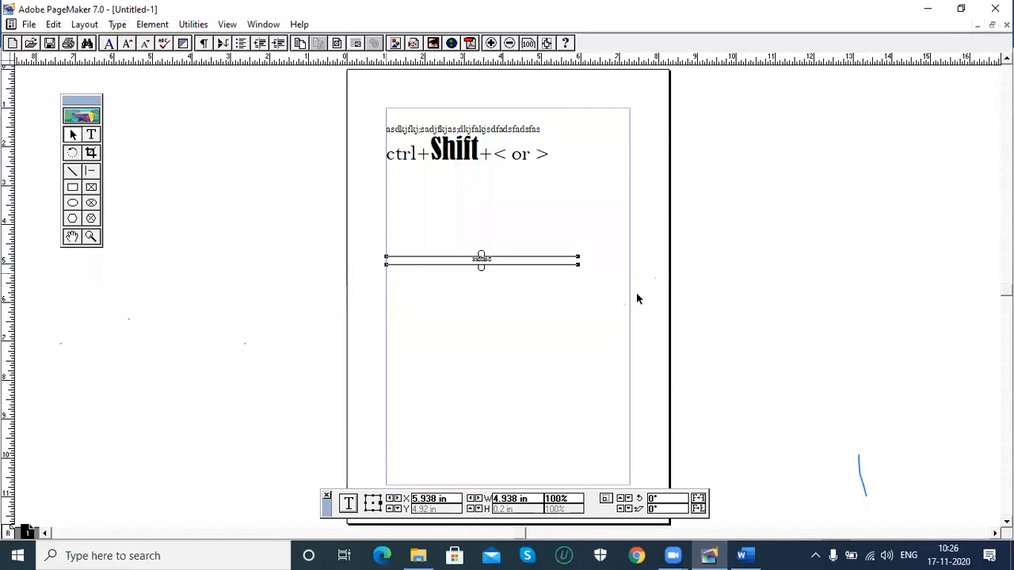
Try left, right and centre alignment with Ctrl+Shift+L/R/C, ending with the line centred
{"action": "left_click", "coordinate": [91, 134]}
{"action": "left_click_drag", "start_coordinate": [507, 258], "coordinate": [416, 255]}
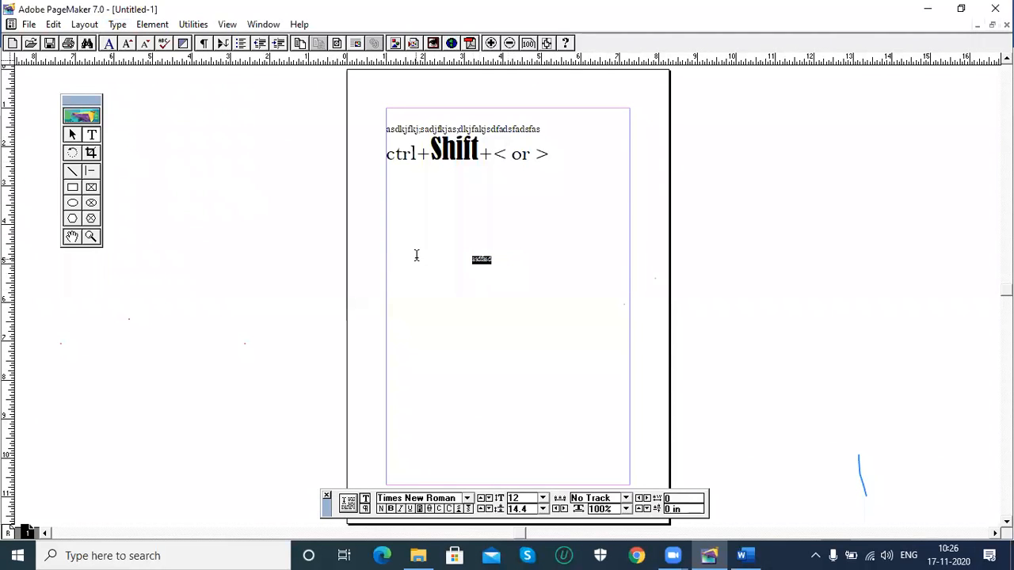
{"action": "key", "text": "ctrl+shift+l"}
{"action": "key", "text": "ctrl+shift+r"}
{"action": "key", "text": "ctrl+shift+c"}
{"action": "left_click", "coordinate": [742, 555]}
Generate sample paragraphs in Word with the =rand() formula
{"action": "scroll", "coordinate": [420, 296], "scroll_direction": "up", "scroll_amount": 1}
{"action": "scroll", "coordinate": [421, 296], "scroll_direction": "down", "scroll_amount": 2}
{"action": "scroll", "coordinate": [420, 296], "scroll_direction": "up", "scroll_amount": 2}
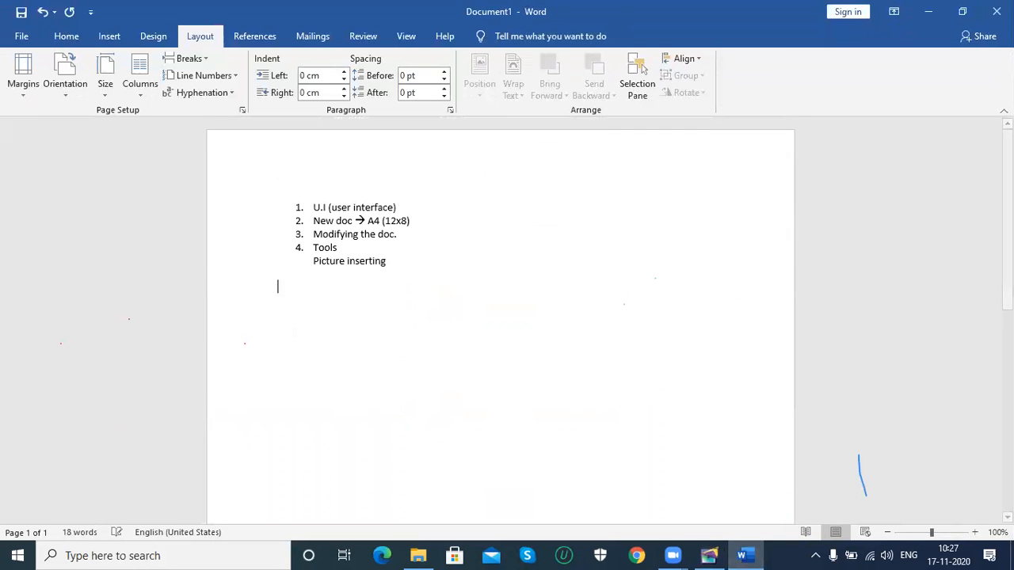
{"action": "type", "text": "and()"}
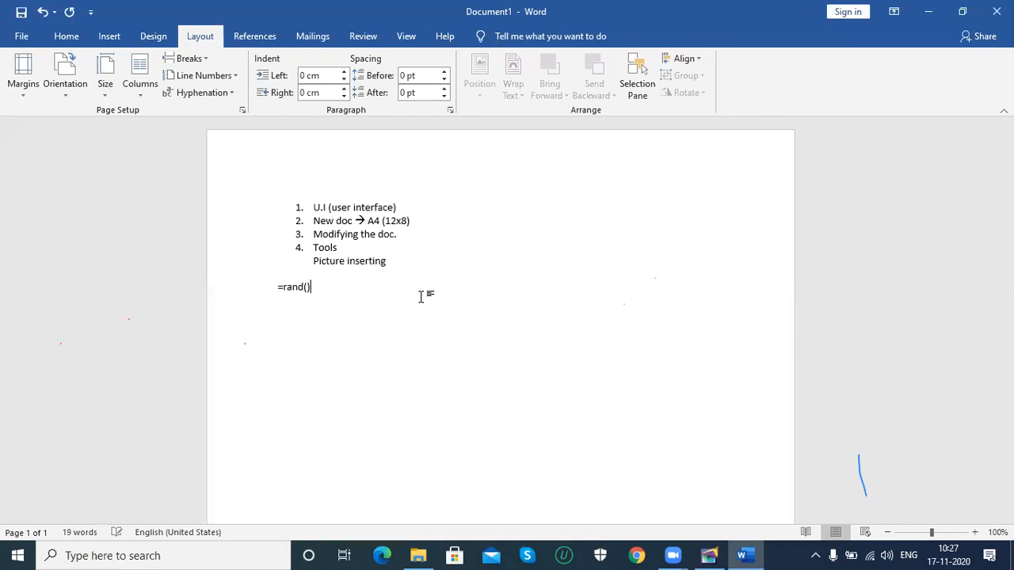
{"action": "key", "text": "Return"}
Cut all five sample paragraphs out of Word and return to PageMaker
{"action": "left_click_drag", "start_coordinate": [493, 497], "coordinate": [266, 383]}
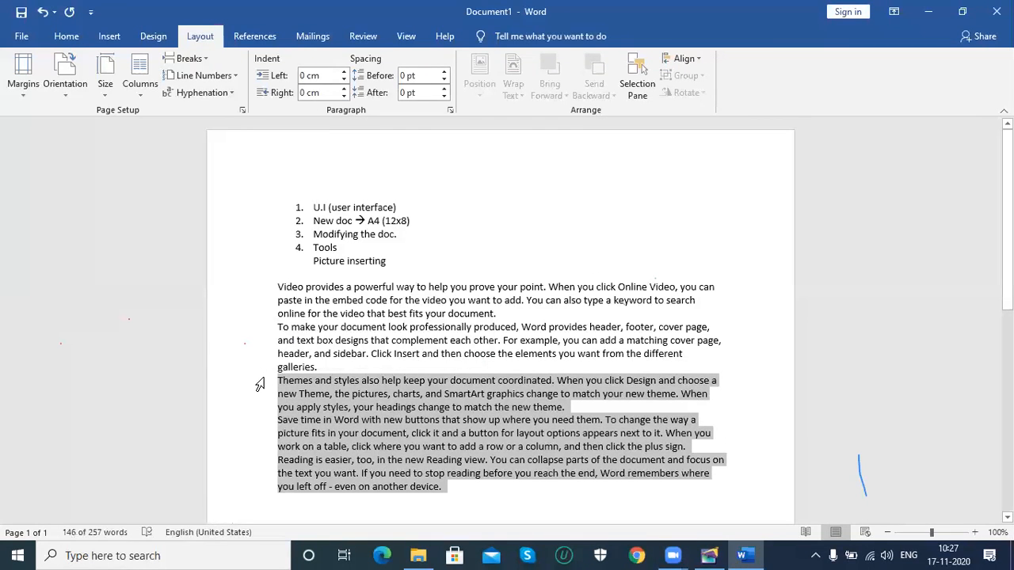
{"action": "left_click_drag", "start_coordinate": [460, 494], "coordinate": [259, 294]}
{"action": "key", "text": "Delete"}
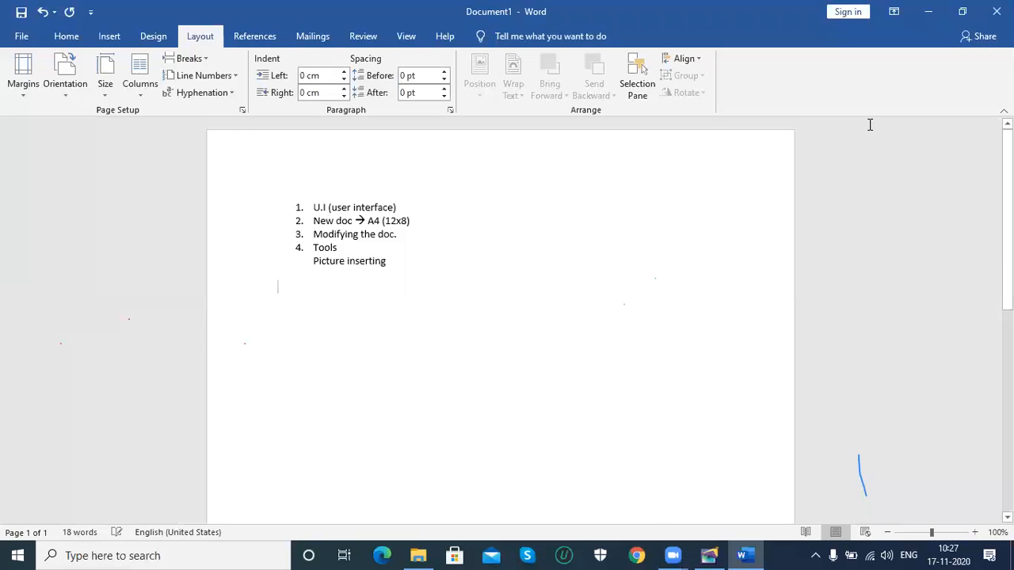
{"action": "key", "text": "alt+Tab"}
{"action": "left_click", "coordinate": [72, 135]}
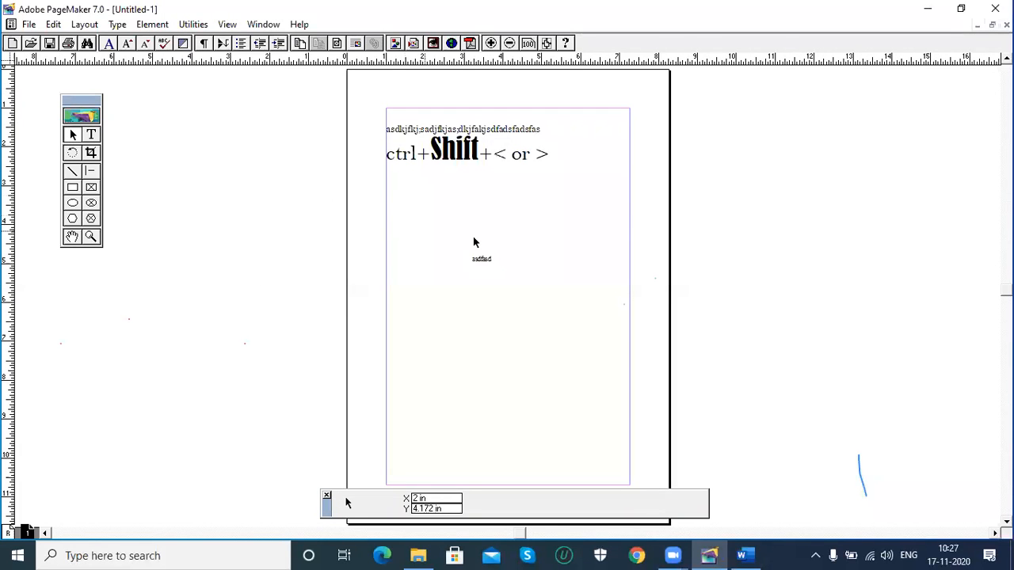
Delete every existing text block and paste the Word sample text at the top-left margin
{"action": "key", "text": "ctrl+a"}
{"action": "key", "text": "Delete"}
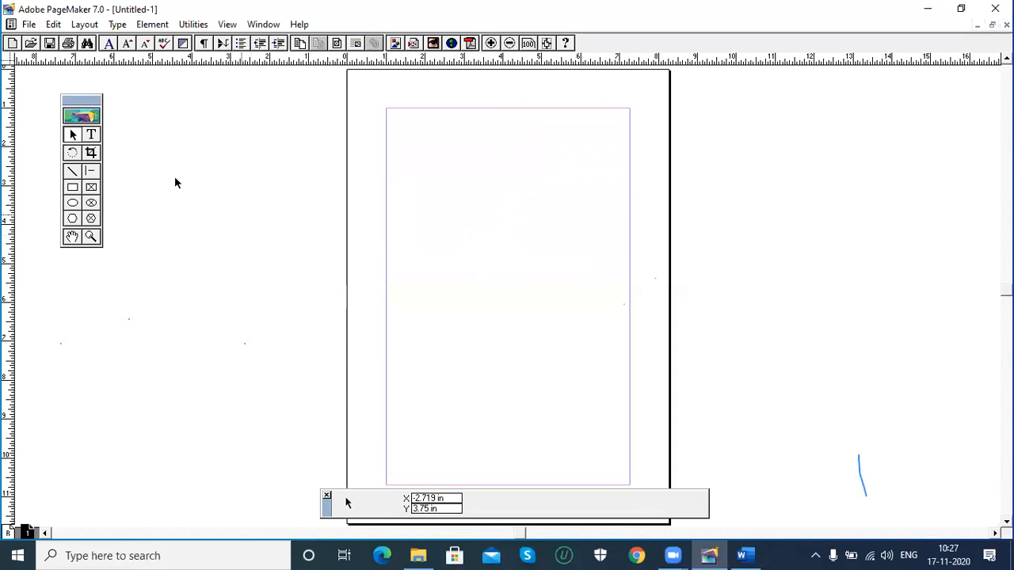
{"action": "left_click", "coordinate": [91, 135]}
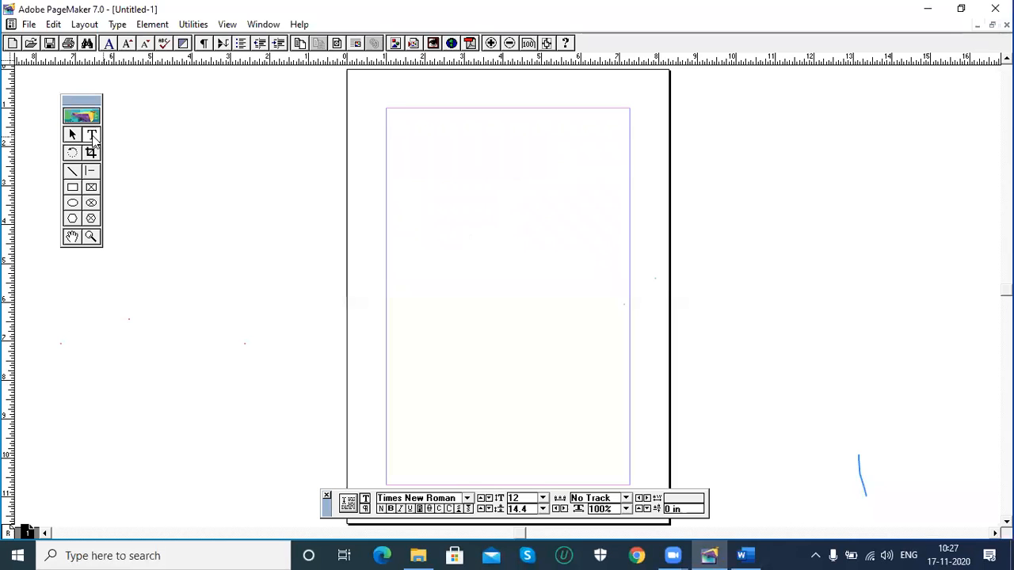
{"action": "left_click", "coordinate": [427, 151]}
{"action": "key", "text": "ctrl+v"}
{"action": "left_click", "coordinate": [72, 134]}
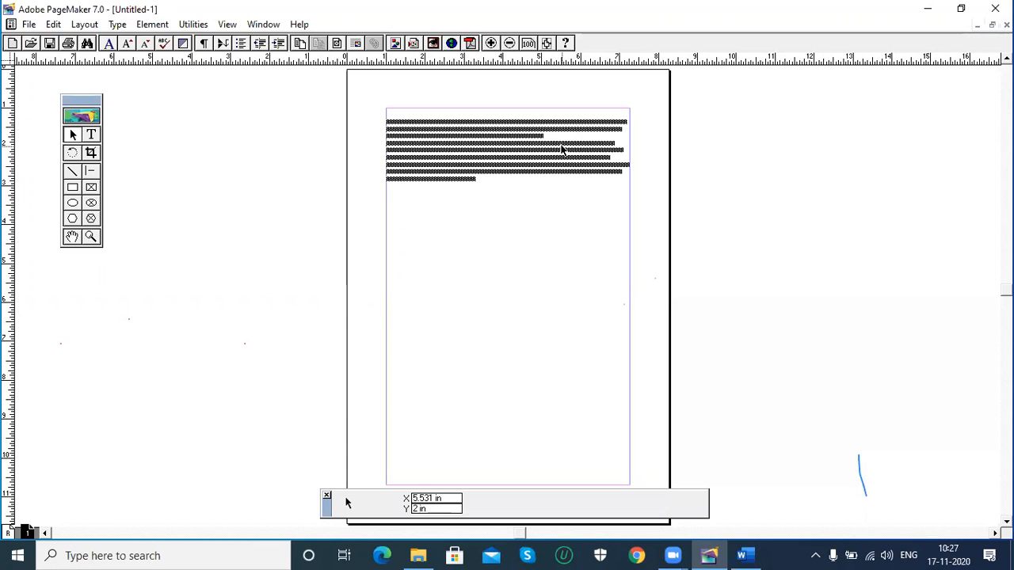
{"action": "key", "text": "ctrl+1"}
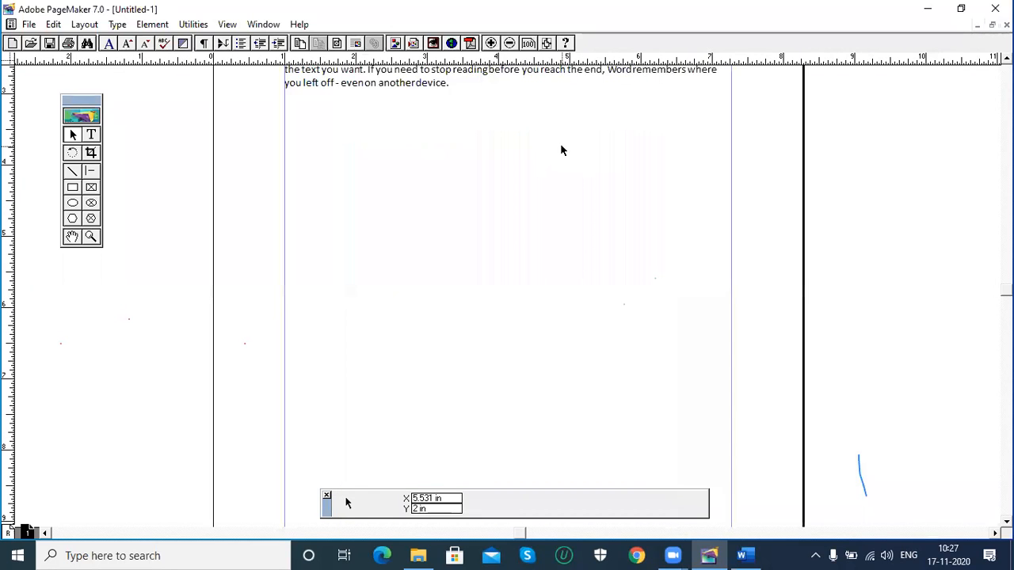
Select all the pasted Calibri text and enlarge it from 11 pt to 13 pt
{"action": "left_click_drag", "start_coordinate": [407, 156], "coordinate": [432, 408]}
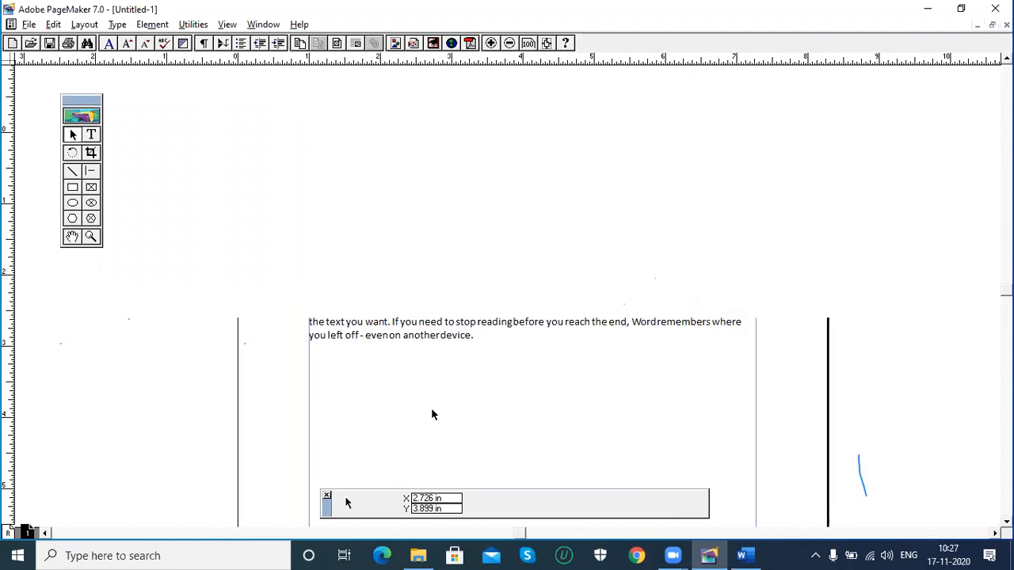
{"action": "left_click", "coordinate": [90, 135]}
{"action": "left_click", "coordinate": [446, 336]}
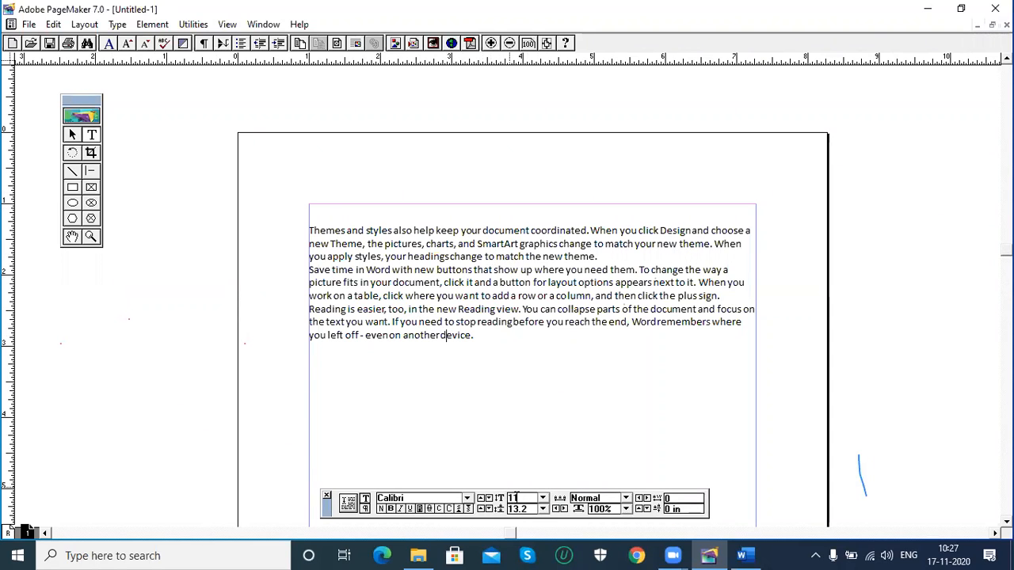
{"action": "key", "text": "ctrl+0"}
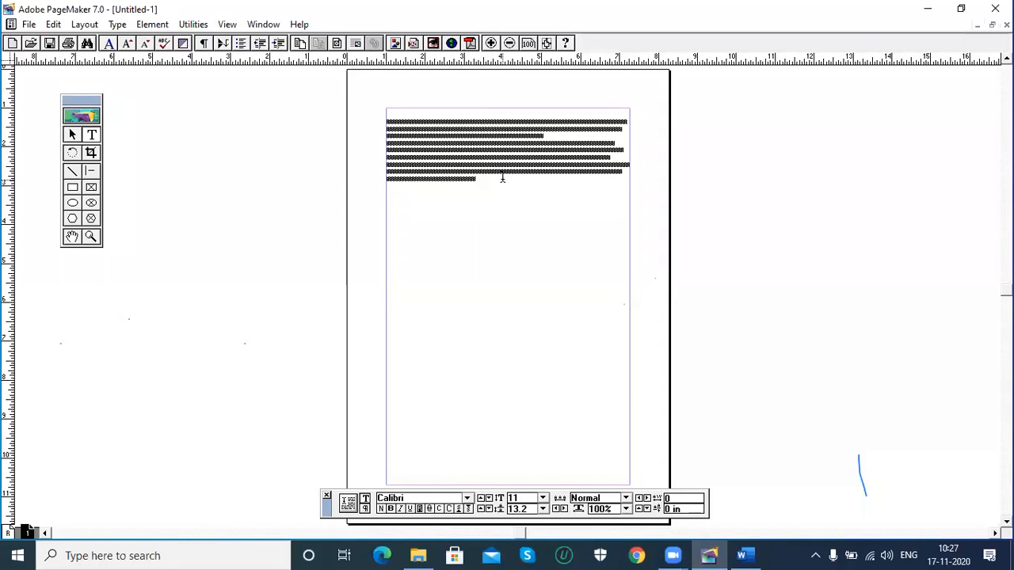
{"action": "left_click_drag", "start_coordinate": [496, 181], "coordinate": [369, 98]}
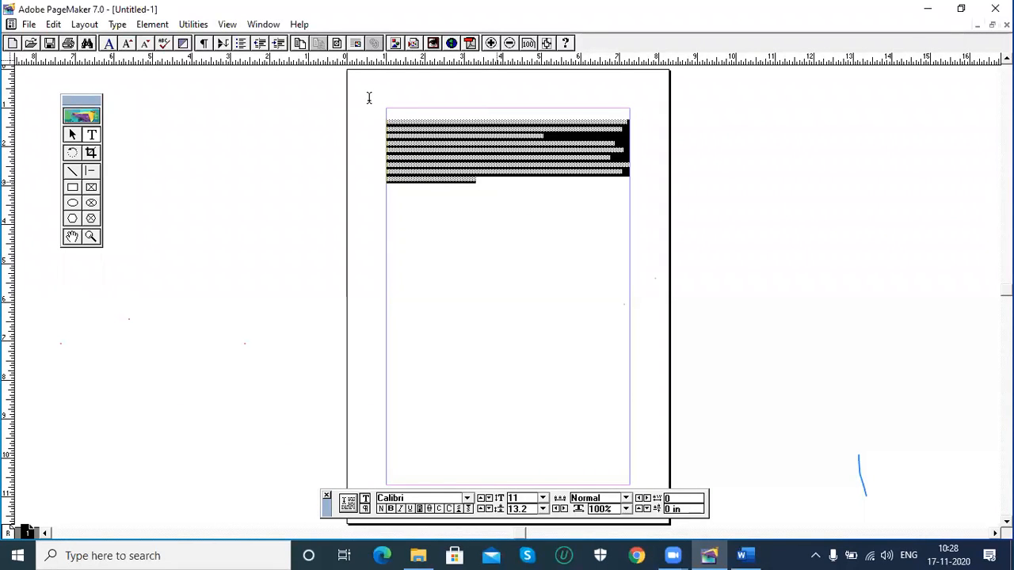
{"action": "key", "text": "ctrl+shift+period"}
{"action": "key", "text": "ctrl+shift+period"}
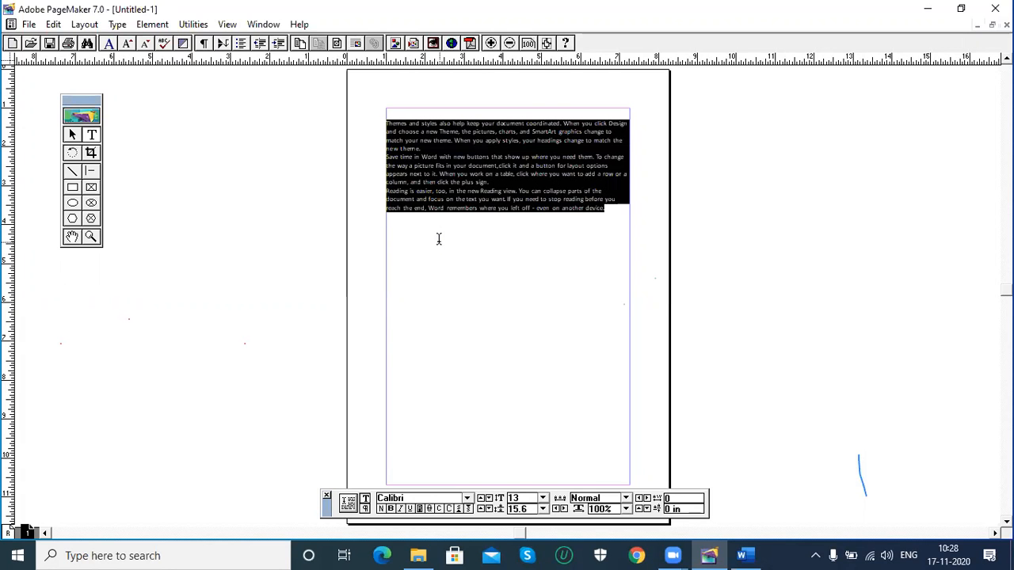
{"action": "left_click", "coordinate": [549, 147]}
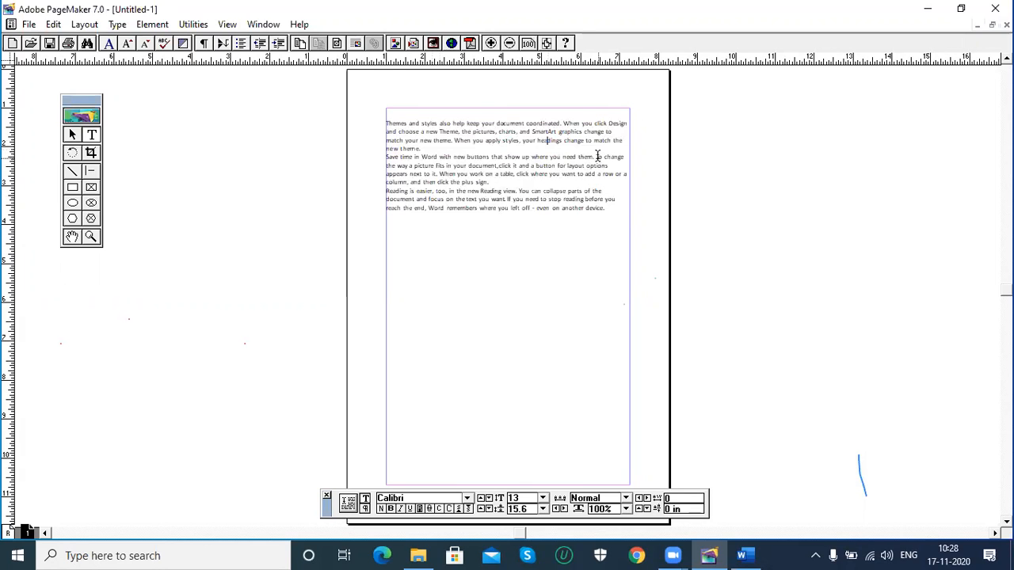
{"action": "left_click_drag", "start_coordinate": [606, 206], "coordinate": [376, 95]}
{"action": "left_click", "coordinate": [117, 24]}
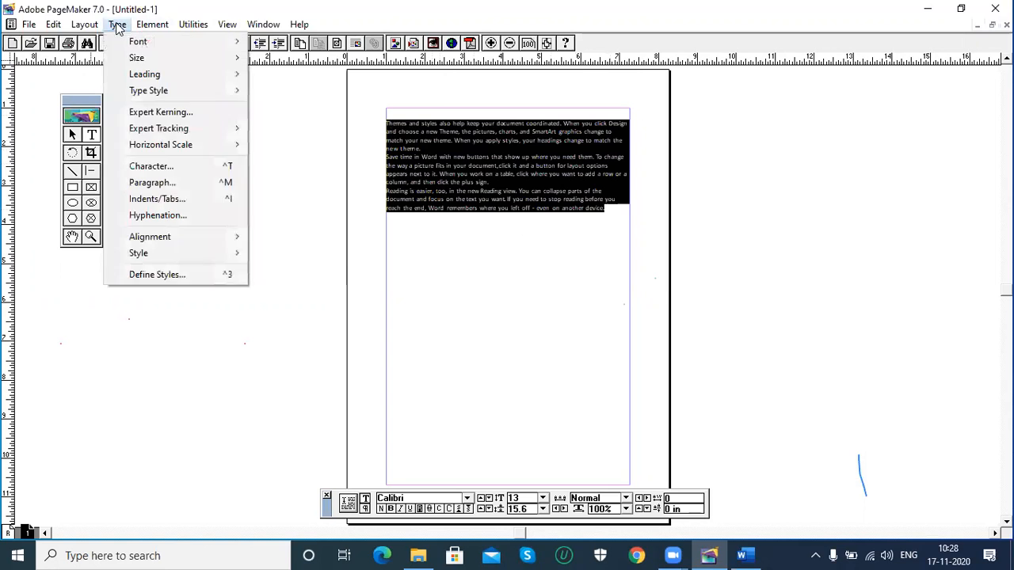
{"action": "left_click", "coordinate": [147, 167]}
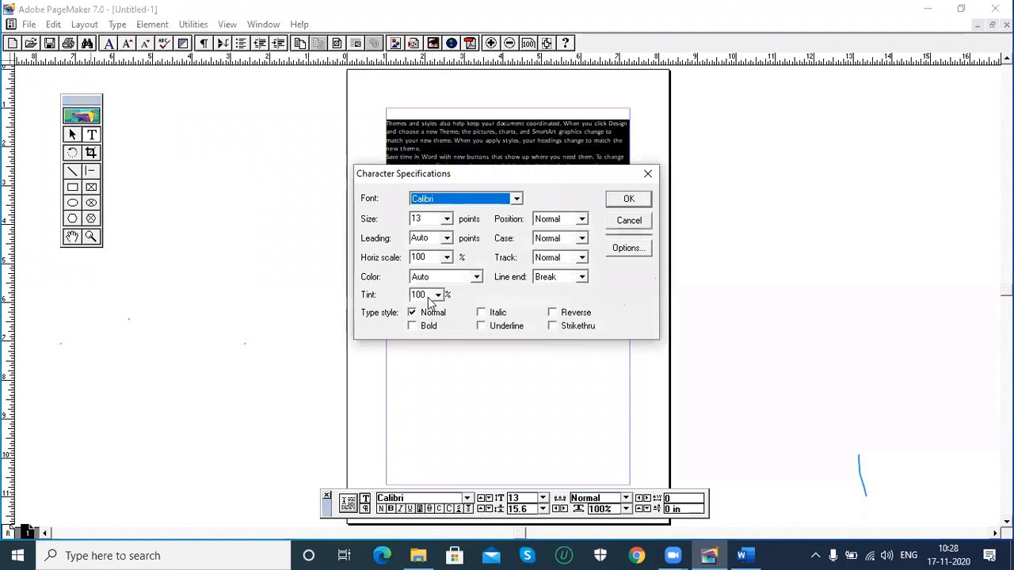
{"action": "left_click", "coordinate": [633, 222]}
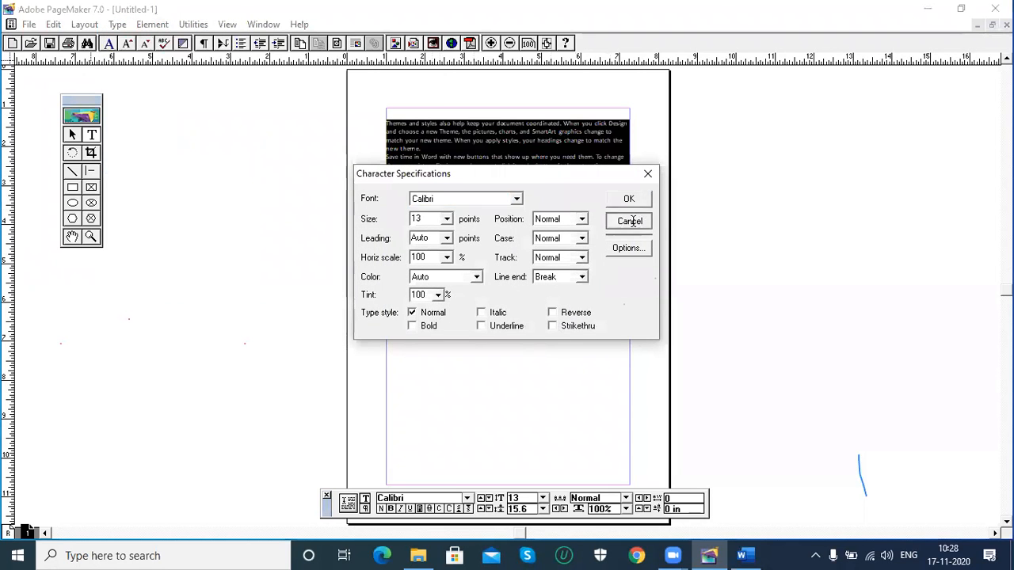
{"action": "left_click", "coordinate": [542, 509]}
{"action": "left_click", "coordinate": [528, 443]}
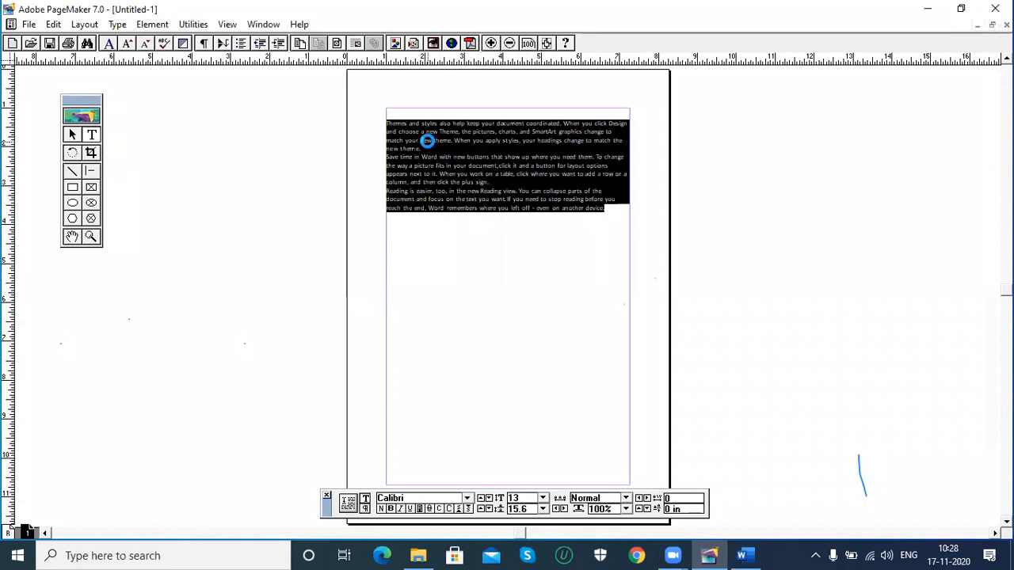
Justify the sample text after trying right and centre alignment
{"action": "key", "text": "ctrl+shift+r"}
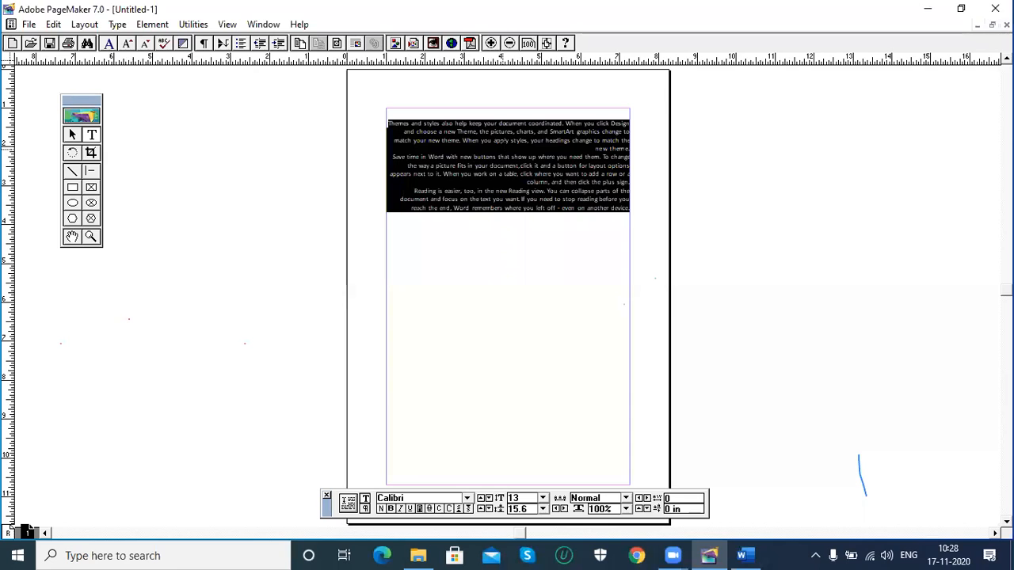
{"action": "key", "text": "ctrl+shift+c"}
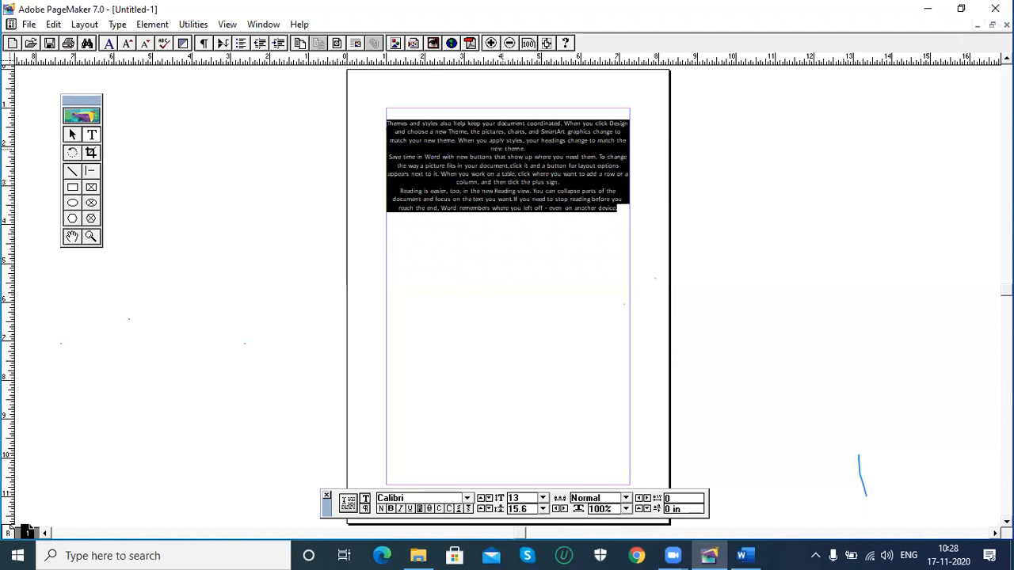
{"action": "key", "text": "ctrl+shift+j"}
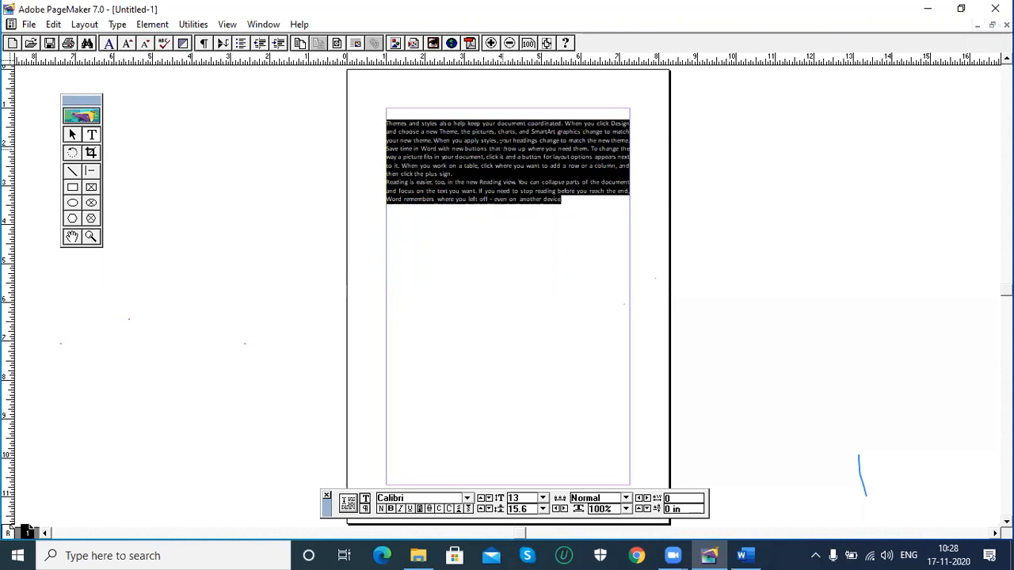
{"action": "key", "text": "ctrl+7"}
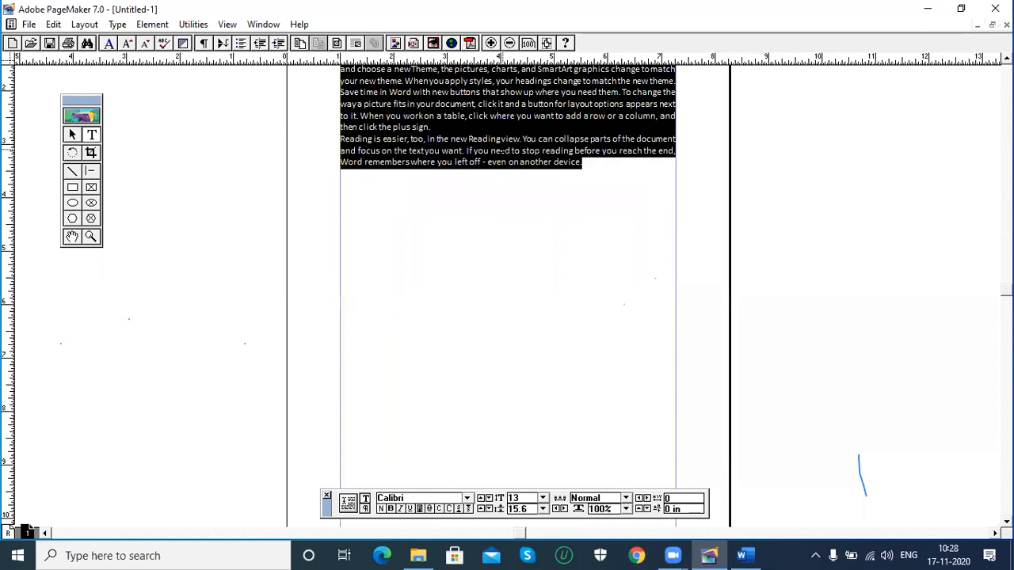
{"action": "key", "text": "ctrl+1"}
{"action": "left_click", "coordinate": [385, 274]}
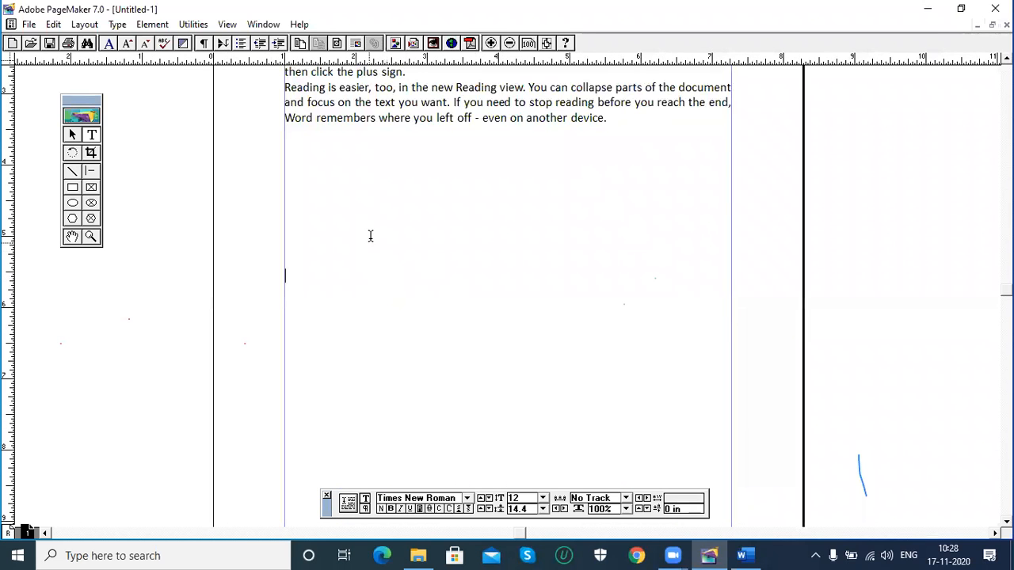
{"action": "scroll", "coordinate": [362, 355], "scroll_direction": "up", "scroll_amount": 3}
{"action": "scroll", "coordinate": [420, 228], "scroll_direction": "up", "scroll_amount": 2}
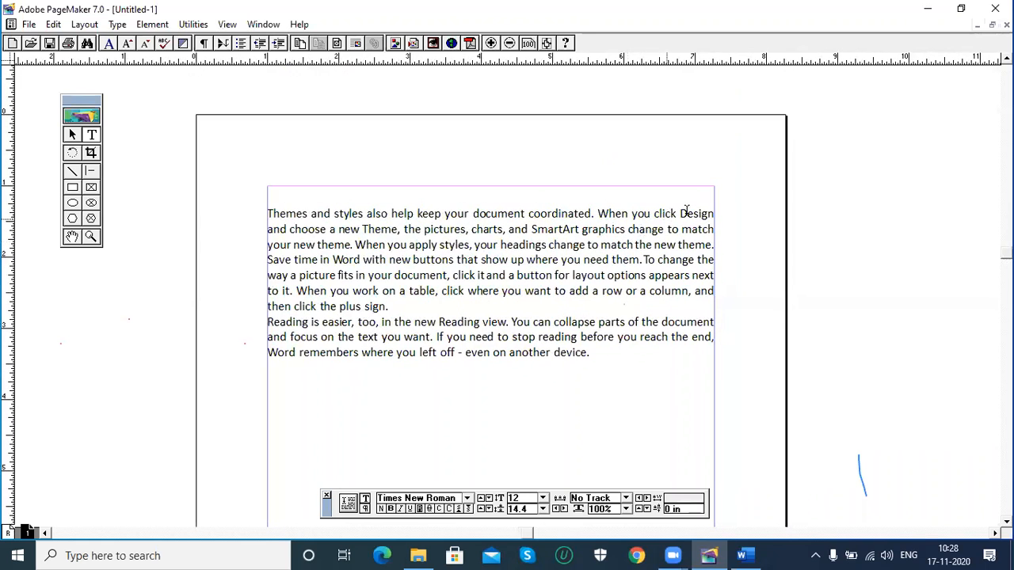
Narrow the text block to about 5.8 in and lengthen it so all three paragraphs show
{"action": "left_click", "coordinate": [72, 136]}
{"action": "left_click", "coordinate": [462, 259]}
{"action": "left_click_drag", "start_coordinate": [712, 366], "coordinate": [697, 370]}
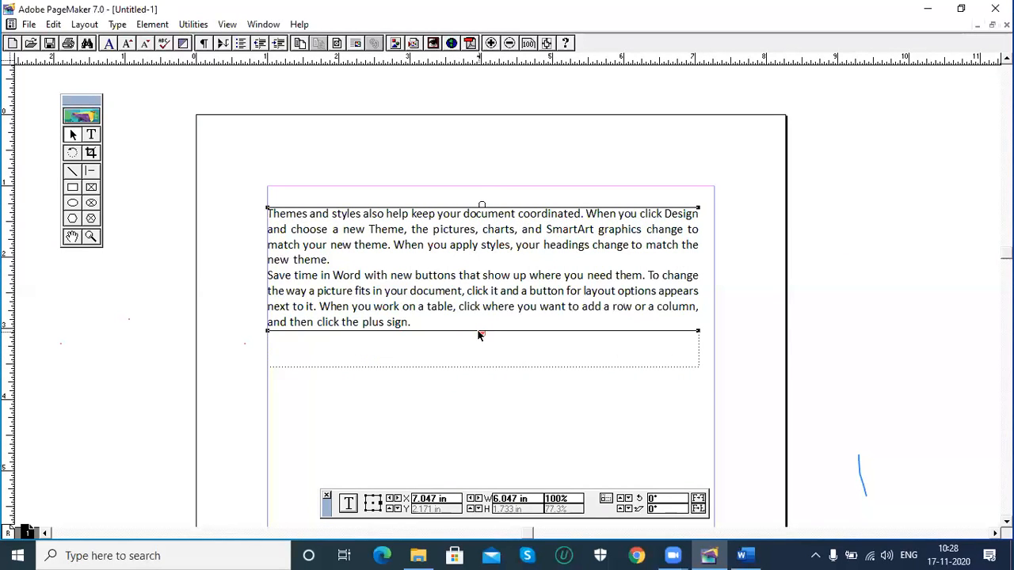
{"action": "left_click_drag", "start_coordinate": [481, 333], "coordinate": [484, 384]}
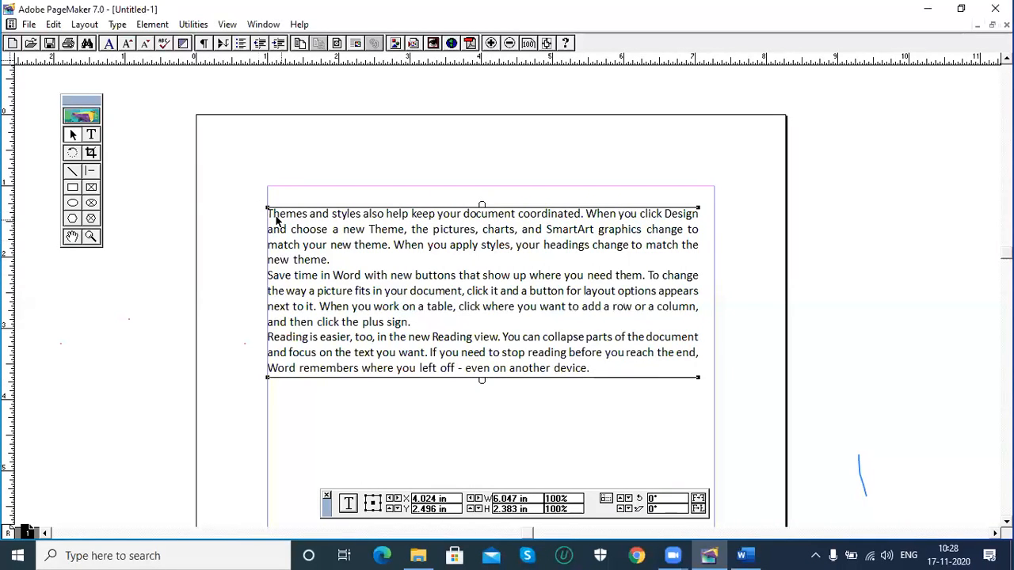
{"action": "left_click_drag", "start_coordinate": [267, 207], "coordinate": [285, 207]}
{"action": "left_click_drag", "start_coordinate": [492, 333], "coordinate": [491, 380]}
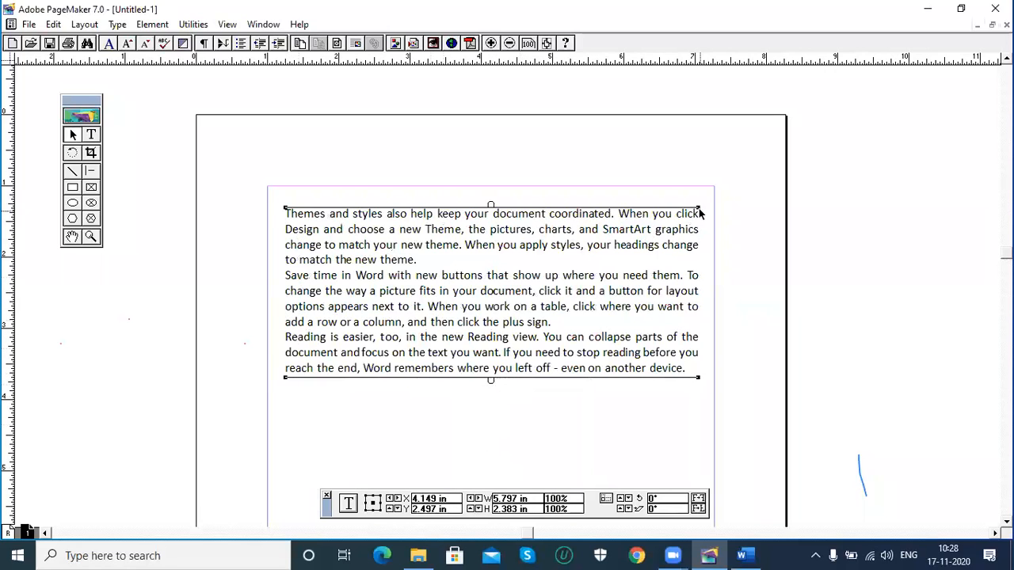
Move the block slightly up-left, then try left, right and centre alignment before re-justifying the story
{"action": "left_click_drag", "start_coordinate": [430, 291], "coordinate": [419, 278]}
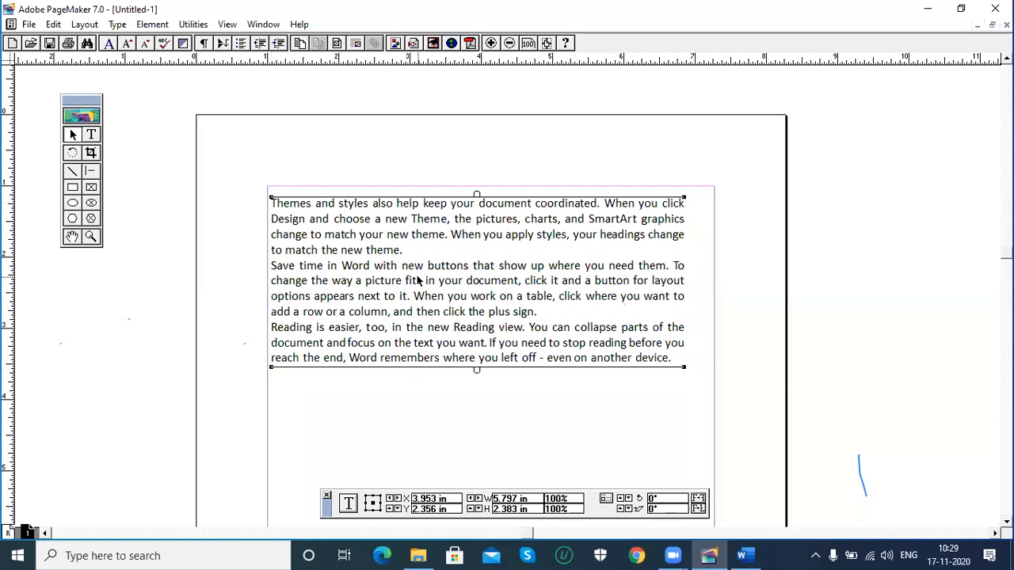
{"action": "left_click", "coordinate": [90, 136]}
{"action": "left_click", "coordinate": [272, 255]}
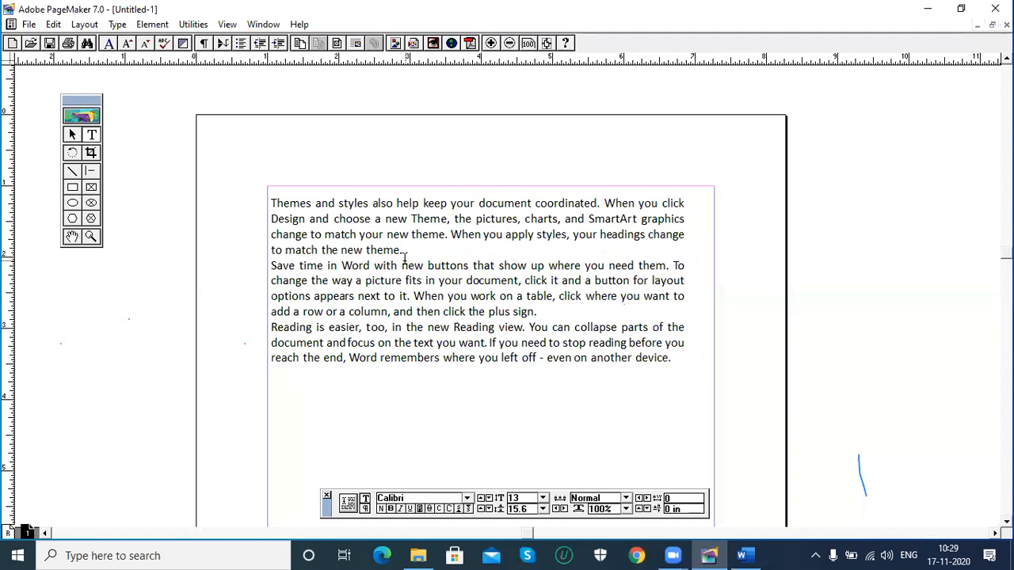
{"action": "key", "text": "ctrl+a"}
{"action": "key", "text": "ctrl+shift+l"}
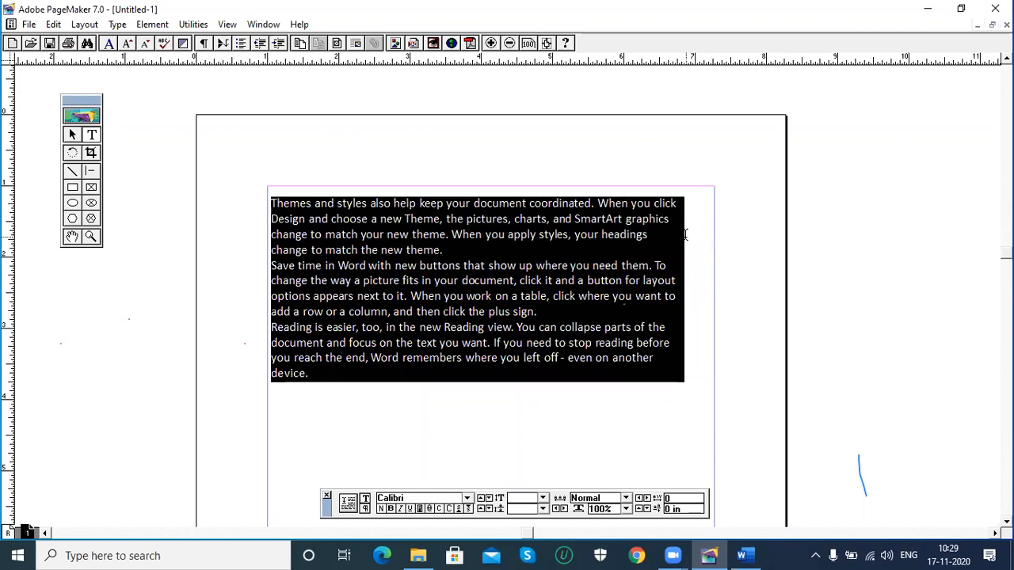
{"action": "key", "text": "ctrl+shift+r"}
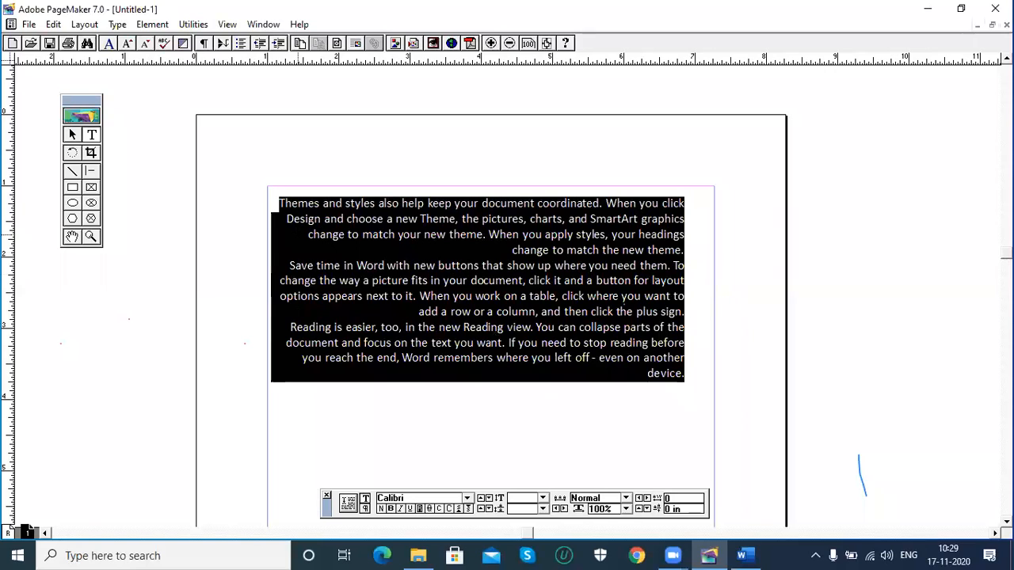
{"action": "key", "text": "ctrl+shift+c"}
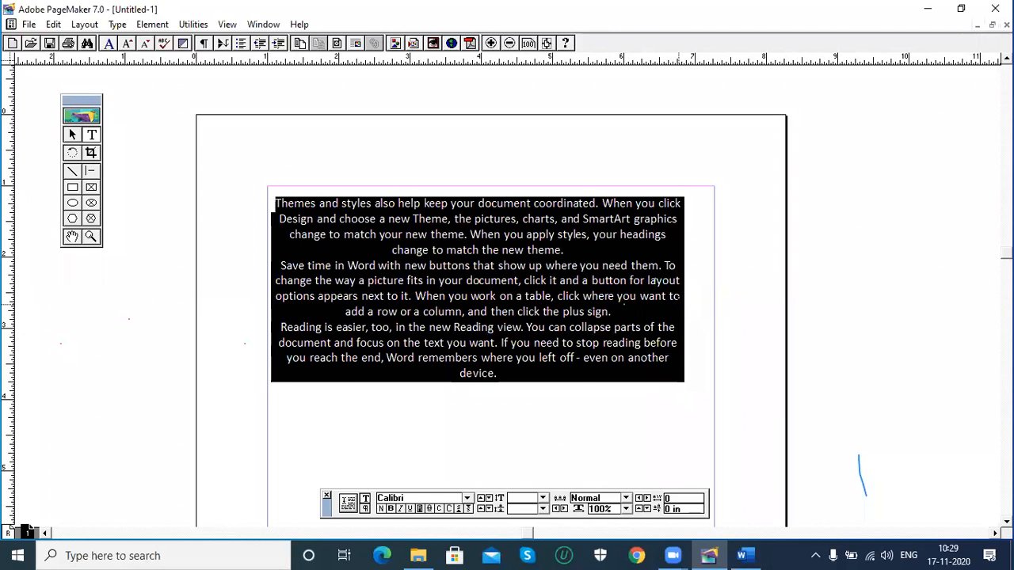
{"action": "key", "text": "ctrl+shift+j"}
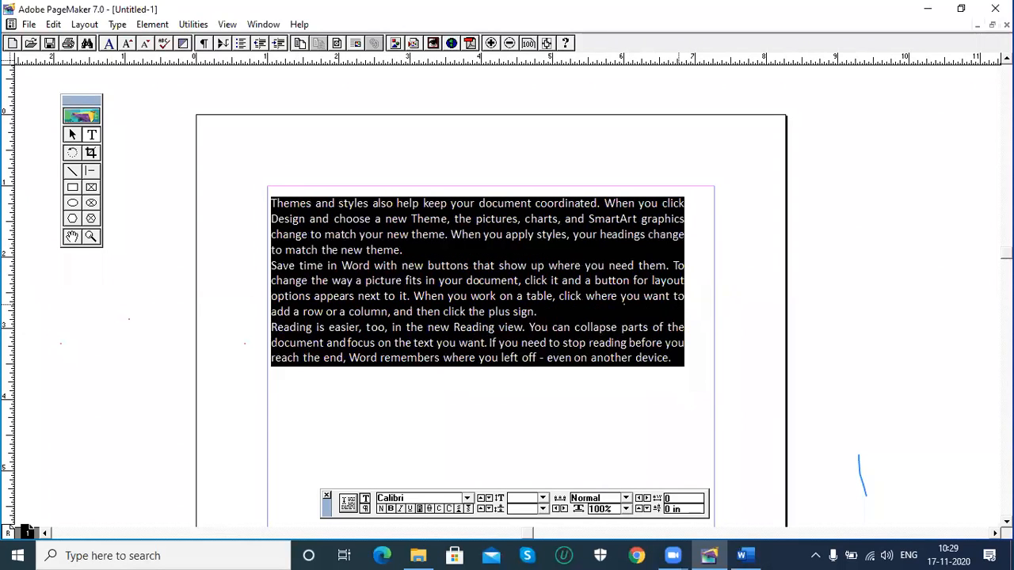
{"action": "left_click", "coordinate": [72, 136]}
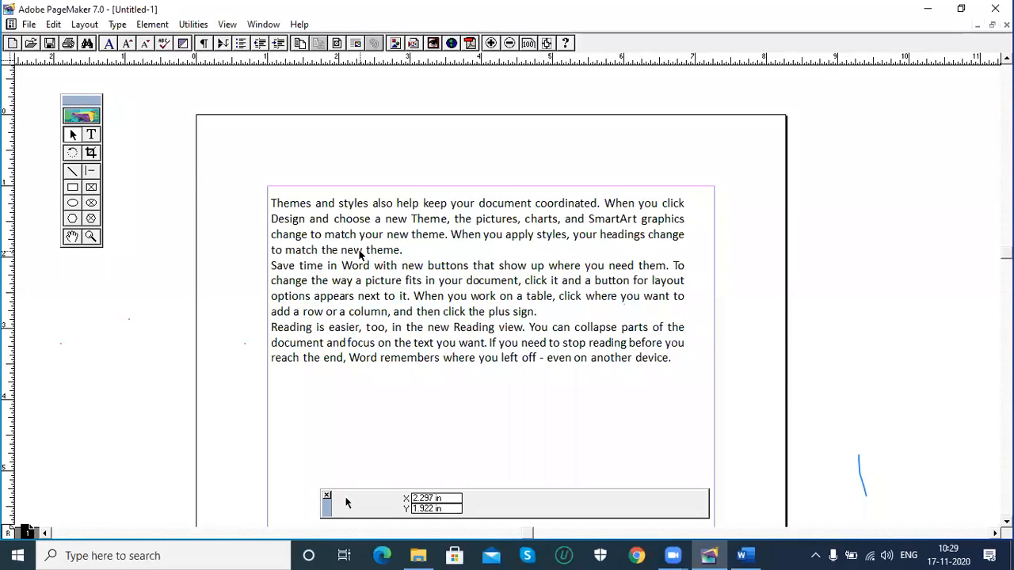
Select the story's second and third paragraphs for copying
{"action": "left_click", "coordinate": [92, 136]}
{"action": "left_click_drag", "start_coordinate": [419, 252], "coordinate": [258, 197]}
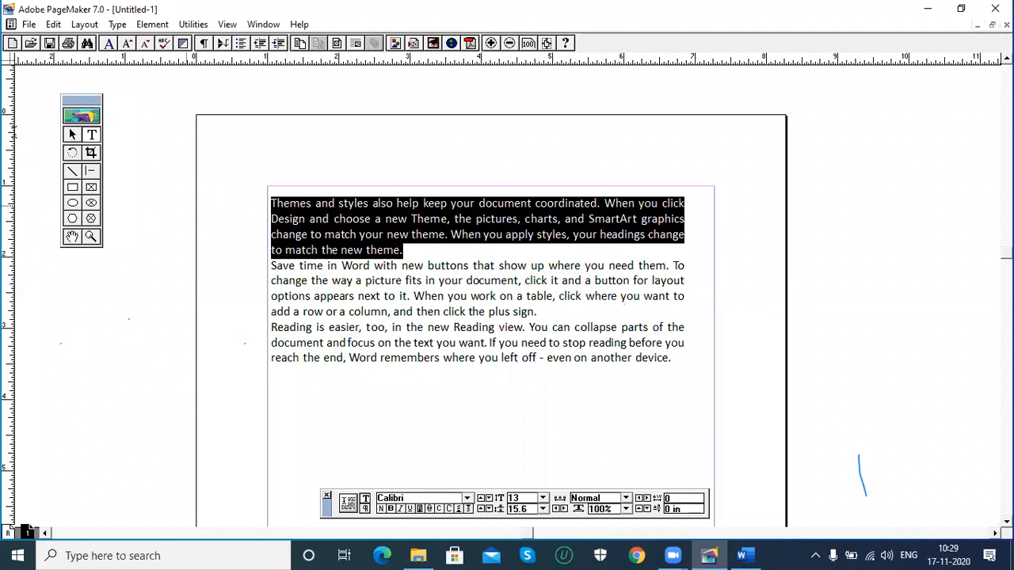
{"action": "left_click", "coordinate": [71, 136]}
{"action": "left_click", "coordinate": [484, 269]}
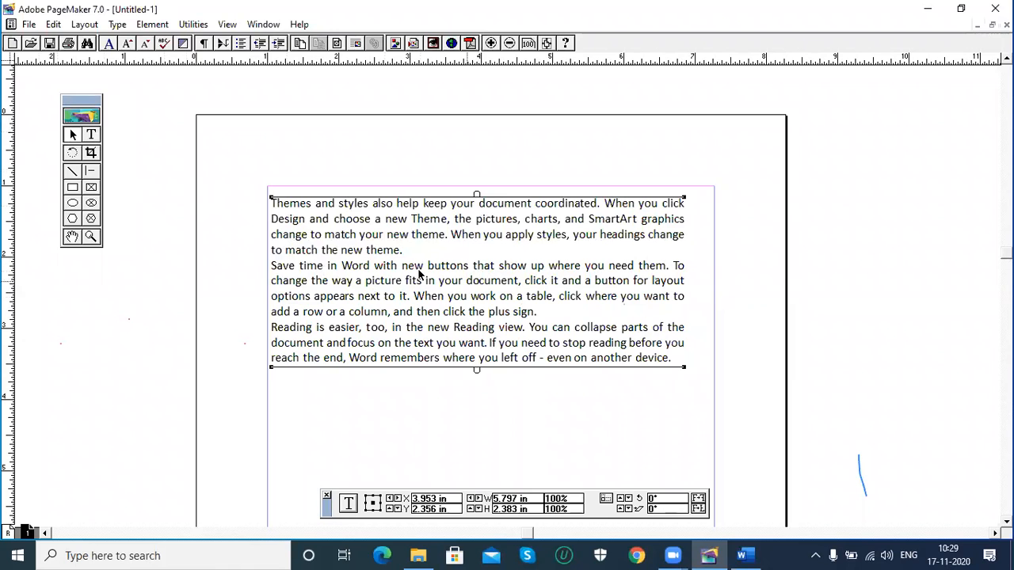
{"action": "left_click", "coordinate": [91, 136]}
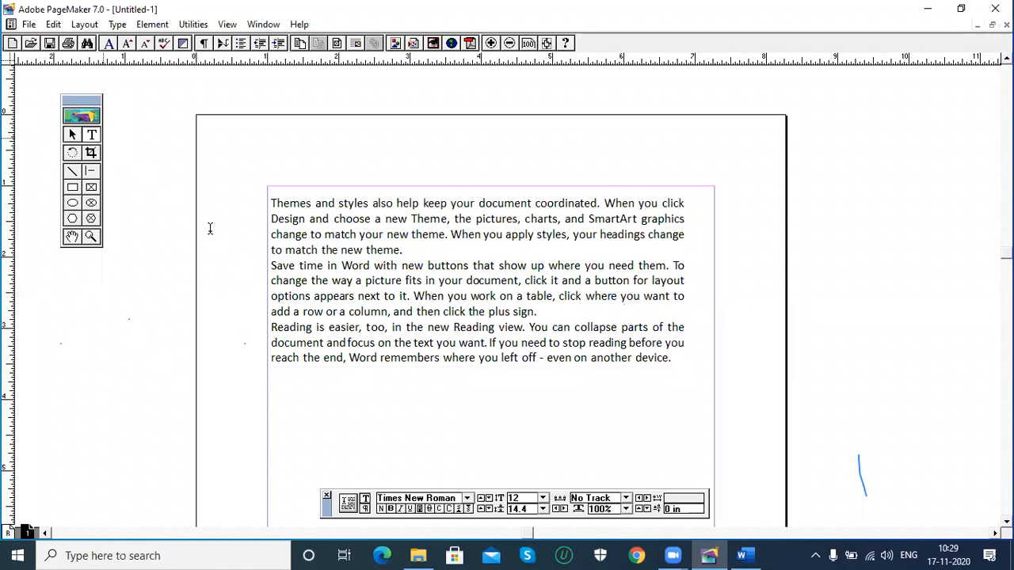
{"action": "left_click_drag", "start_coordinate": [677, 358], "coordinate": [261, 262]}
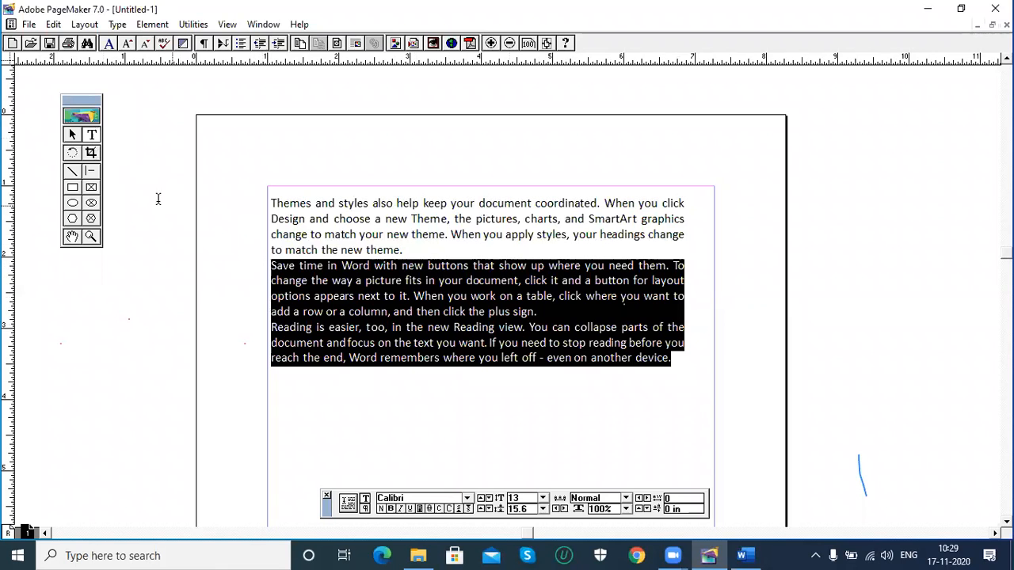
{"action": "left_click", "coordinate": [72, 134]}
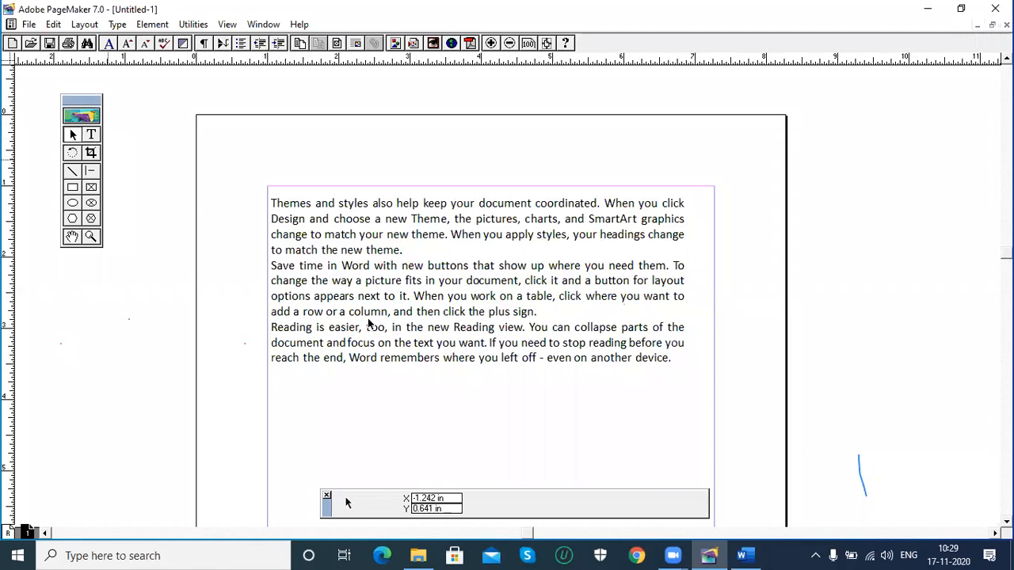
{"action": "left_click", "coordinate": [394, 282]}
Paste the two paragraphs as a new text block below the first
{"action": "left_click", "coordinate": [220, 364]}
{"action": "left_click", "coordinate": [91, 135]}
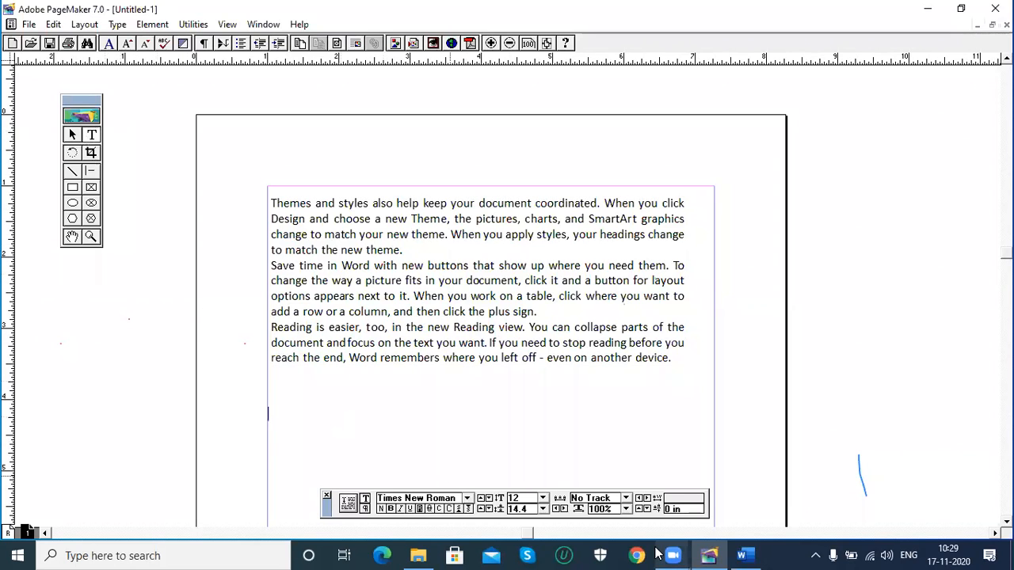
{"action": "left_click", "coordinate": [158, 385]}
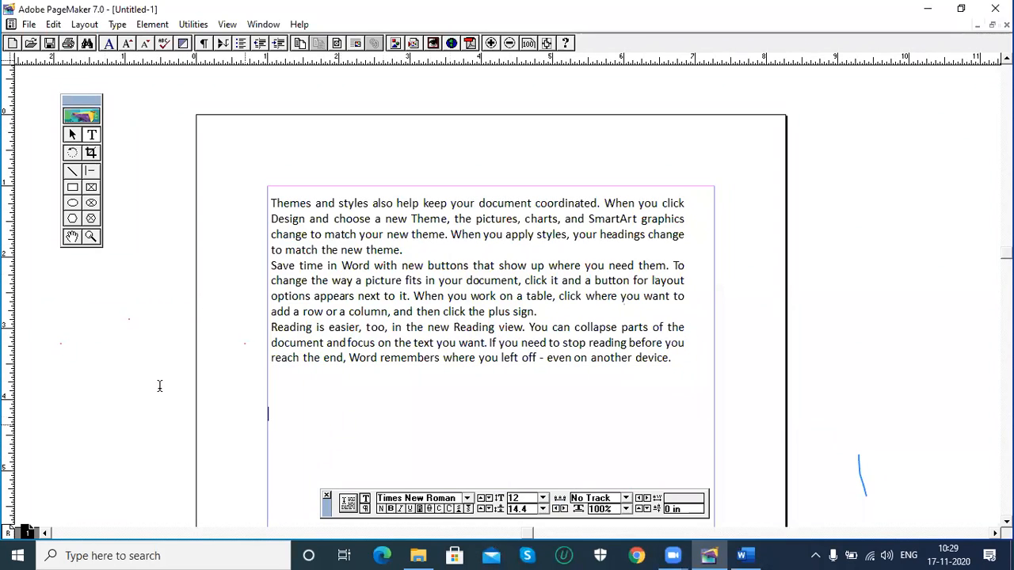
{"action": "key", "text": "ctrl+v"}
{"action": "left_click_drag", "start_coordinate": [815, 330], "coordinate": [821, 233]}
Position the new 6.268 × 1.517 in block directly beneath the first text block
{"action": "left_click", "coordinate": [72, 135]}
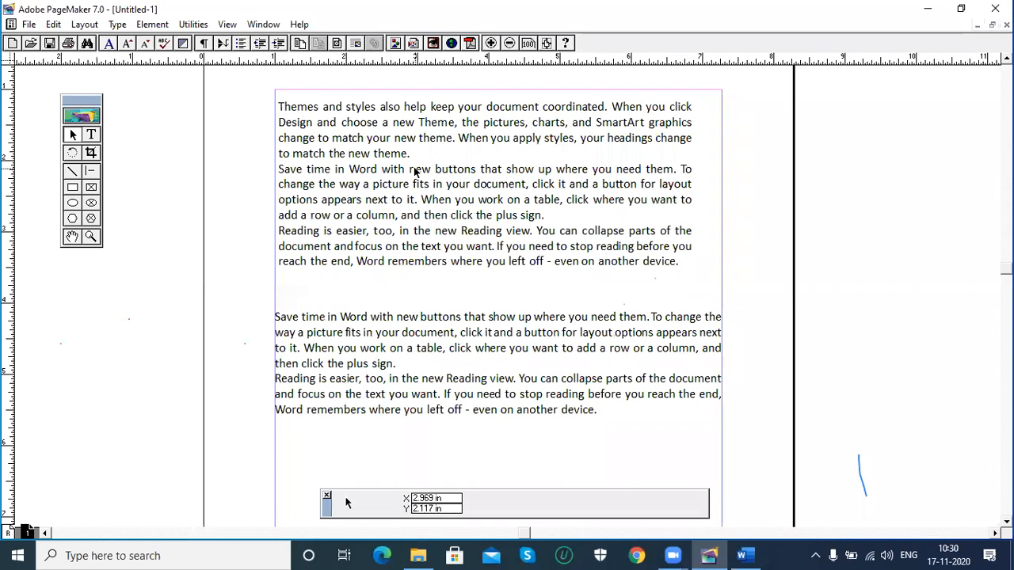
{"action": "left_click", "coordinate": [412, 184]}
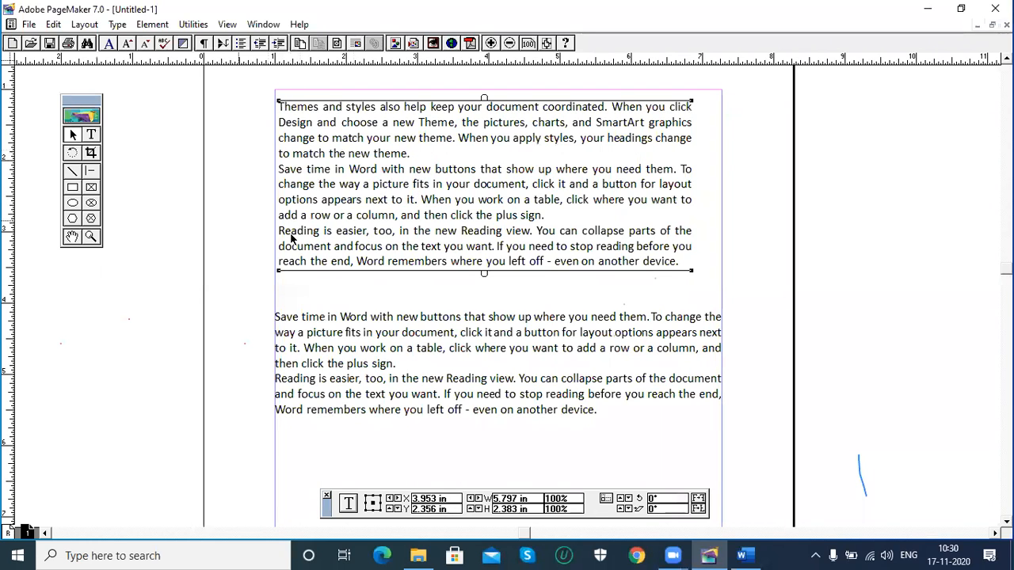
{"action": "left_click", "coordinate": [638, 339]}
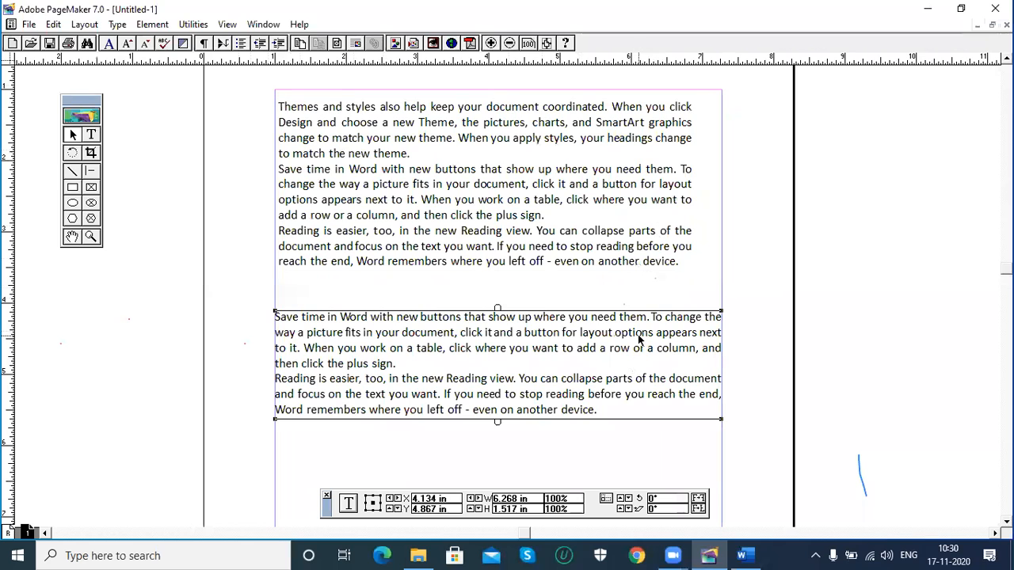
{"action": "left_click_drag", "start_coordinate": [327, 328], "coordinate": [376, 370]}
{"action": "left_click", "coordinate": [592, 259]}
{"action": "mouse_move", "coordinate": [592, 260]}
{"action": "left_mouse_down"}
{"action": "mouse_move", "coordinate": [679, 264]}
{"action": "mouse_move", "coordinate": [589, 255]}
{"action": "left_mouse_up"}
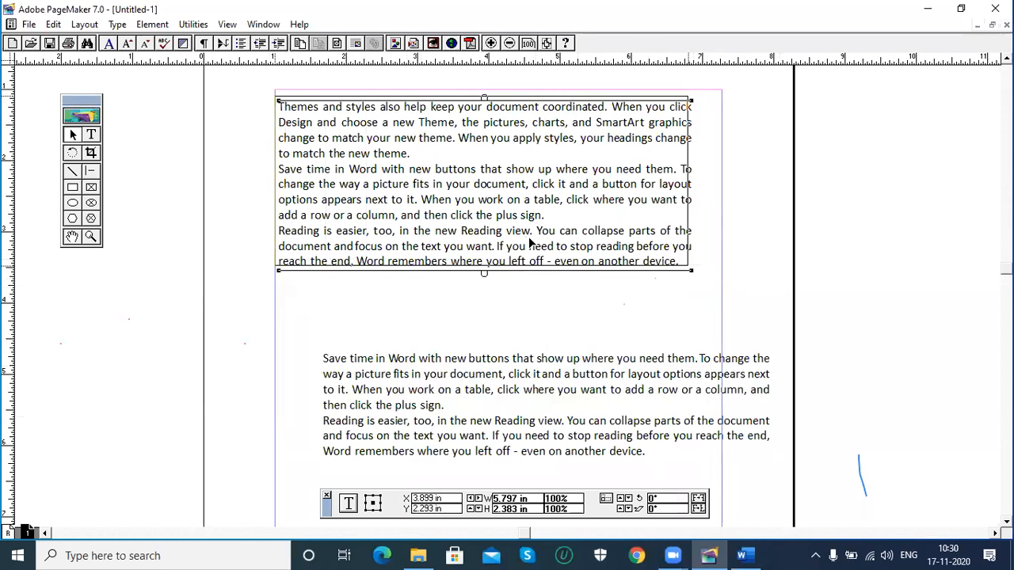
{"action": "left_click_drag", "start_coordinate": [553, 378], "coordinate": [498, 309]}
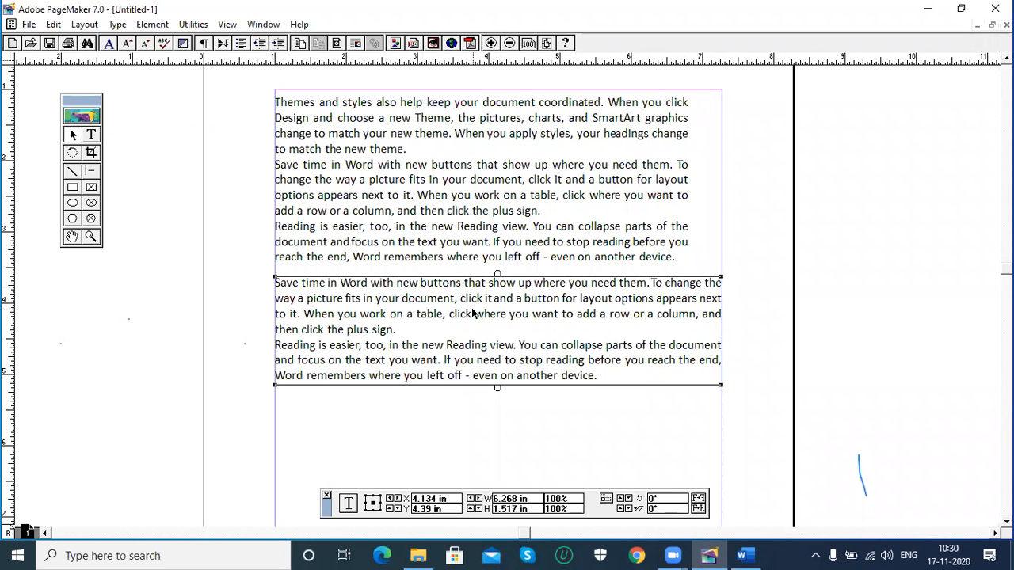
Paste the 'Save time in Word…' and 'Reading is easier…' paragraphs twice below Word's topics list
{"action": "left_click", "coordinate": [747, 554]}
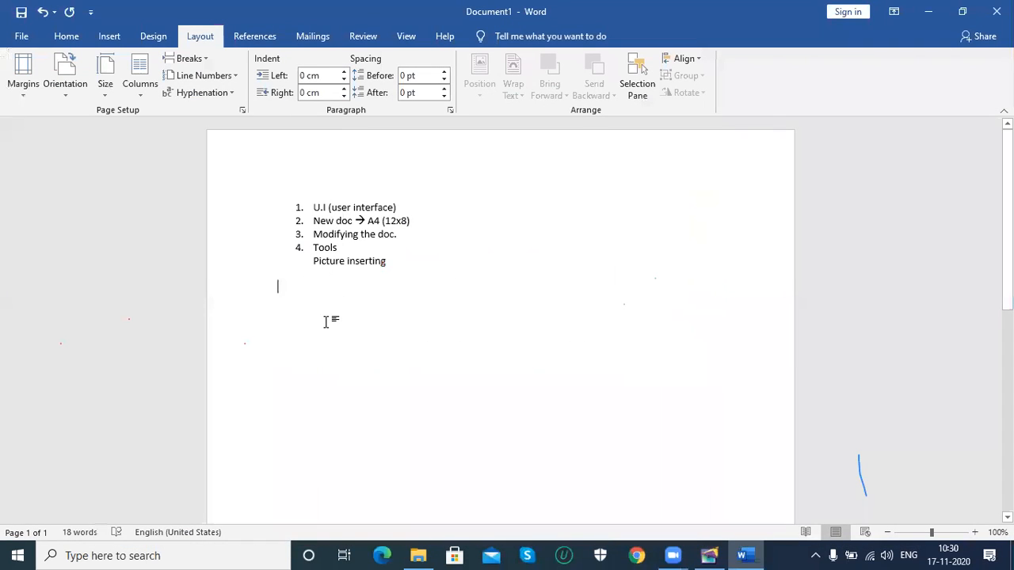
{"action": "left_click", "coordinate": [324, 320]}
{"action": "key", "text": "ctrl+v"}
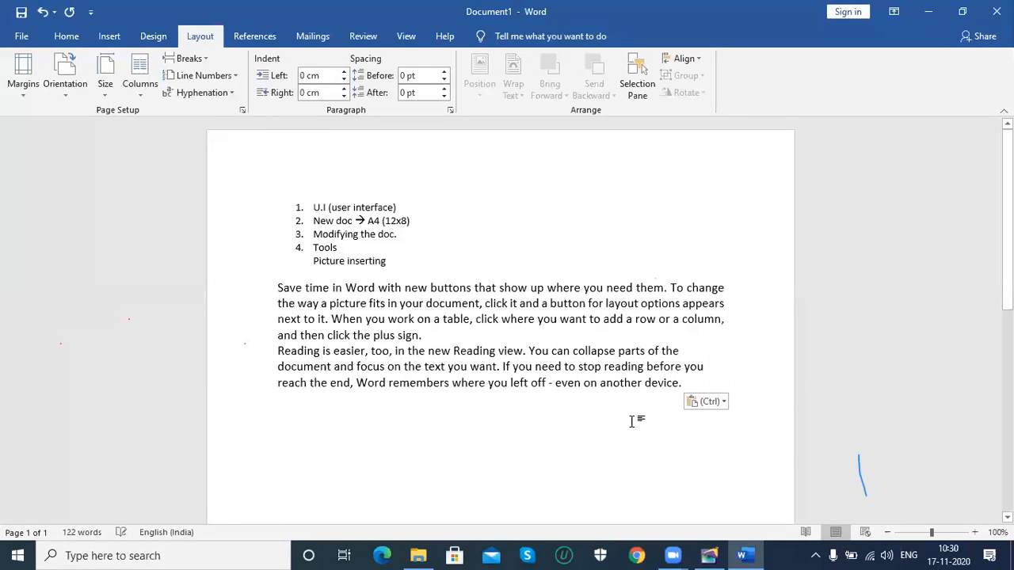
{"action": "key", "text": "Return"}
{"action": "key", "text": "ctrl+v"}
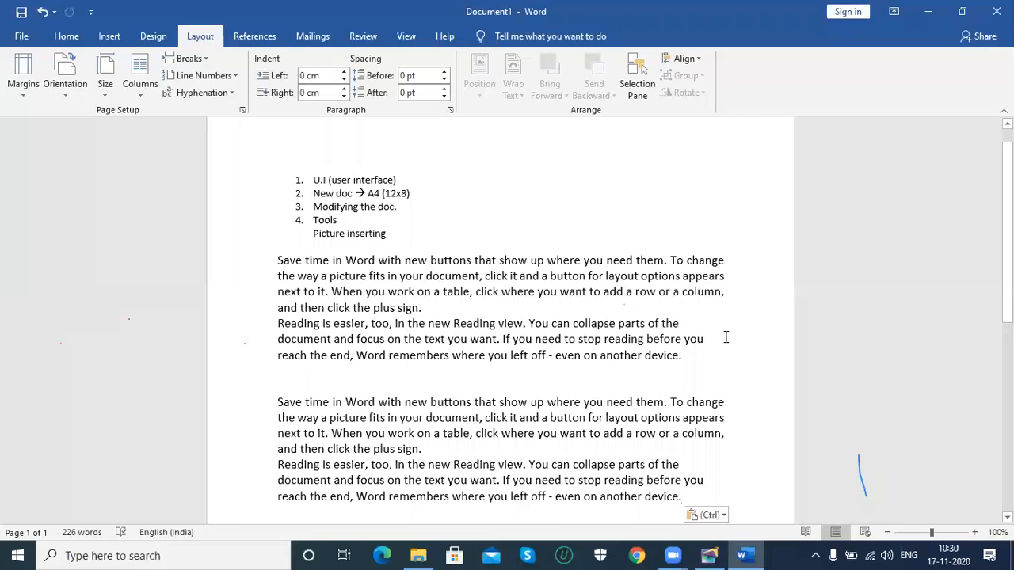
{"action": "left_click", "coordinate": [713, 554]}
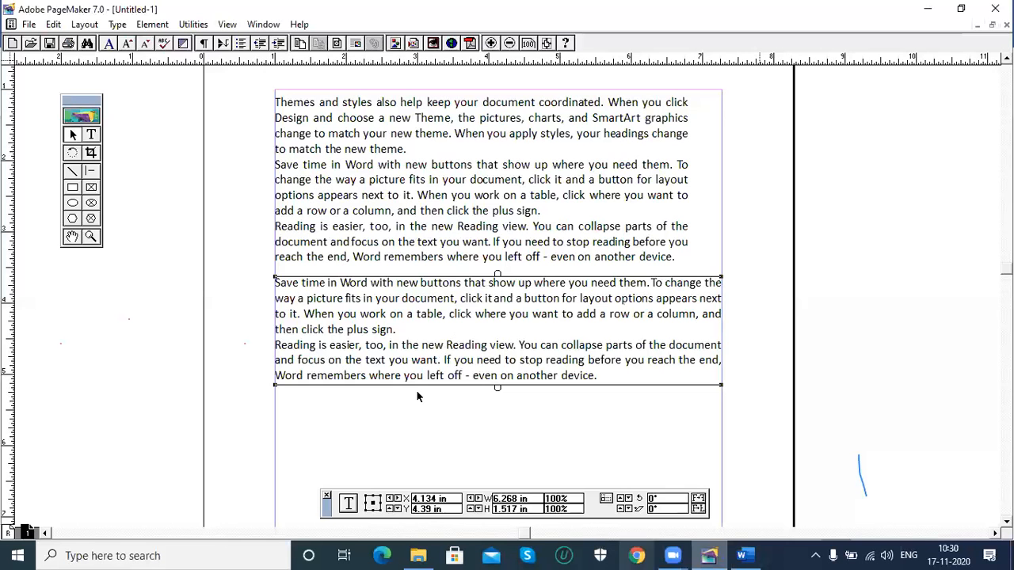
Move and resize the two text blocks into left and right columns side by side
{"action": "left_click", "coordinate": [355, 169]}
{"action": "left_click_drag", "start_coordinate": [426, 298], "coordinate": [500, 299]}
{"action": "left_click_drag", "start_coordinate": [454, 195], "coordinate": [383, 194]}
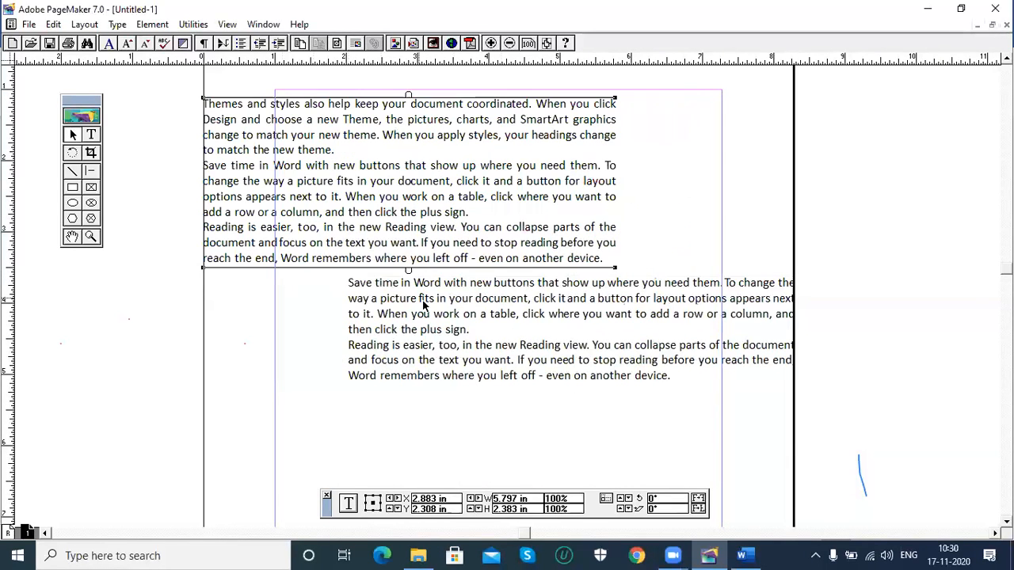
{"action": "left_click_drag", "start_coordinate": [616, 268], "coordinate": [440, 446]}
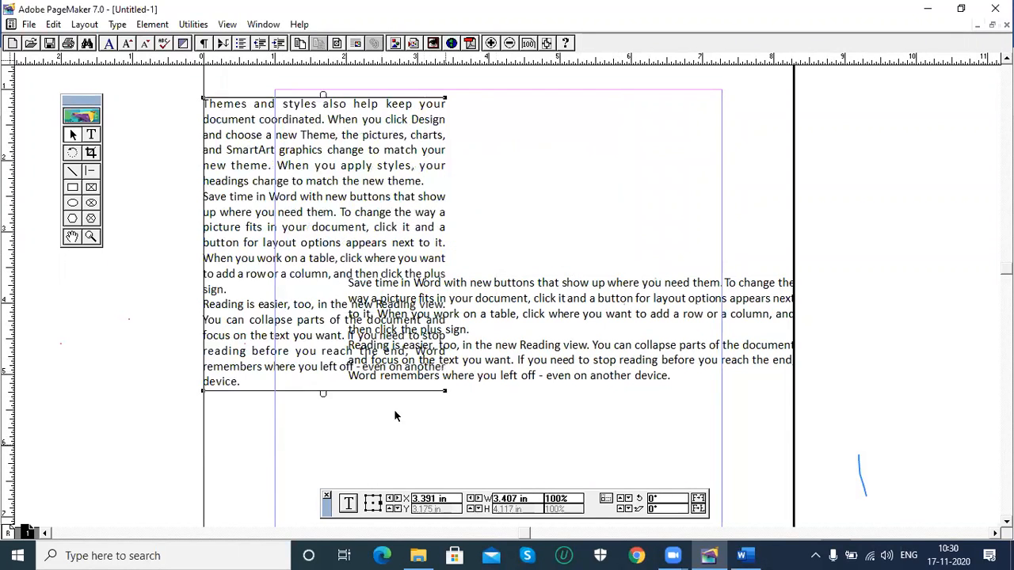
{"action": "left_click_drag", "start_coordinate": [351, 294], "coordinate": [428, 299]}
{"action": "left_click_drag", "start_coordinate": [786, 375], "coordinate": [810, 480]}
{"action": "left_click_drag", "start_coordinate": [651, 344], "coordinate": [563, 193]}
{"action": "left_click_drag", "start_coordinate": [460, 276], "coordinate": [533, 384]}
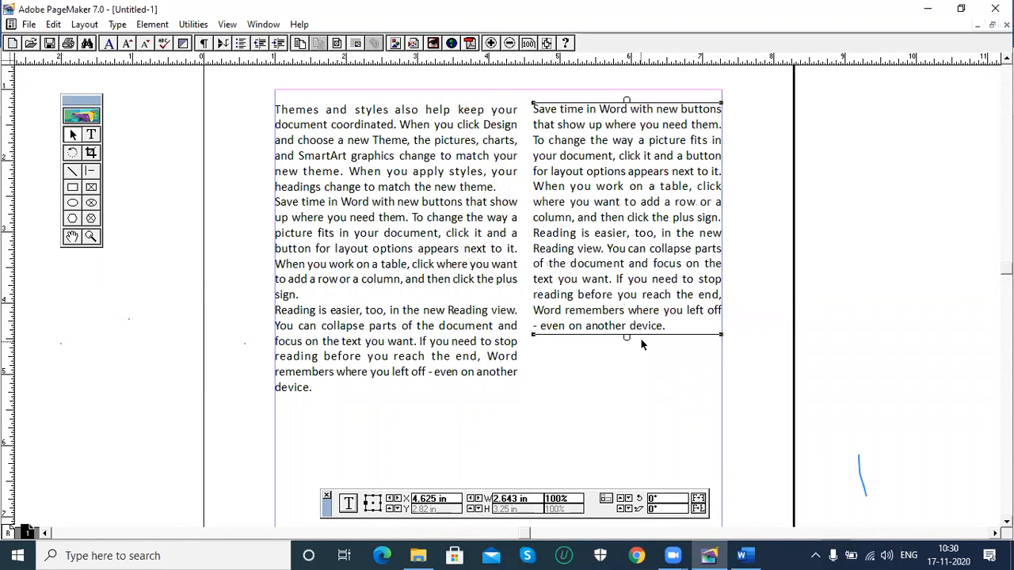
{"action": "left_click", "coordinate": [572, 176]}
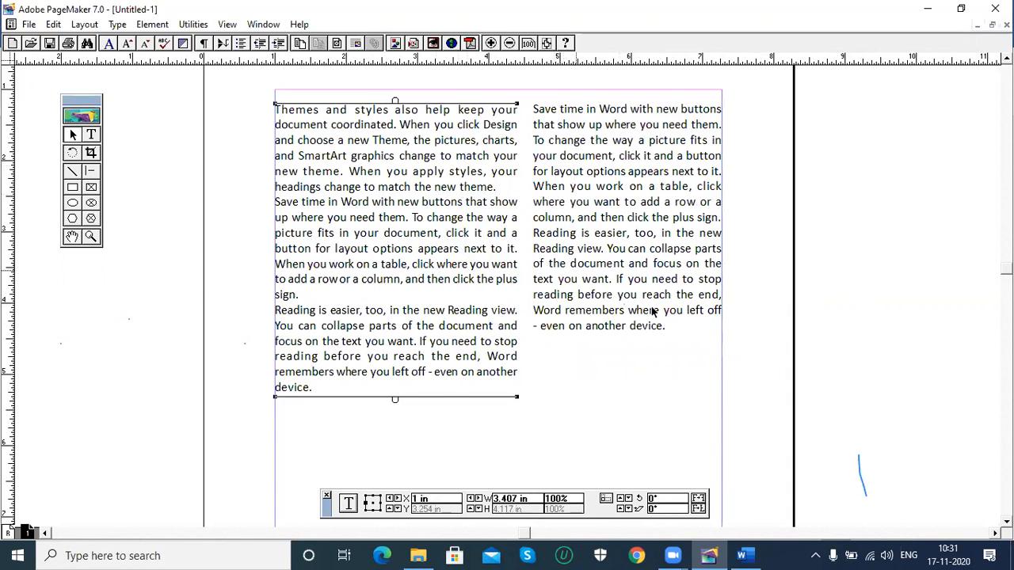
Delete the right column block and widen the left block to 6.268 in across the column
{"action": "left_click", "coordinate": [487, 258]}
{"action": "left_click", "coordinate": [644, 249]}
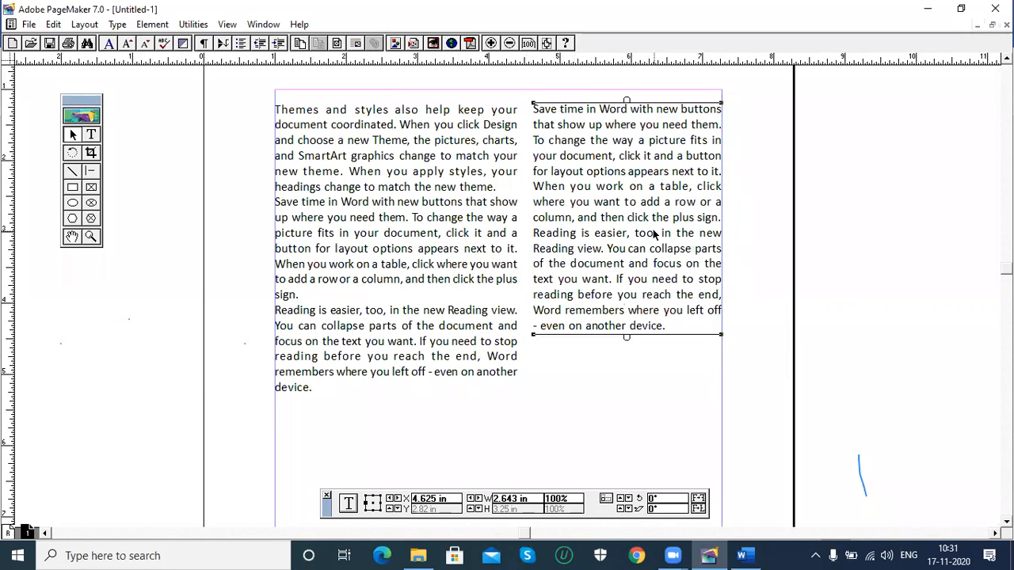
{"action": "key", "text": "Delete"}
{"action": "left_click", "coordinate": [459, 283]}
{"action": "left_click_drag", "start_coordinate": [518, 397], "coordinate": [721, 291]}
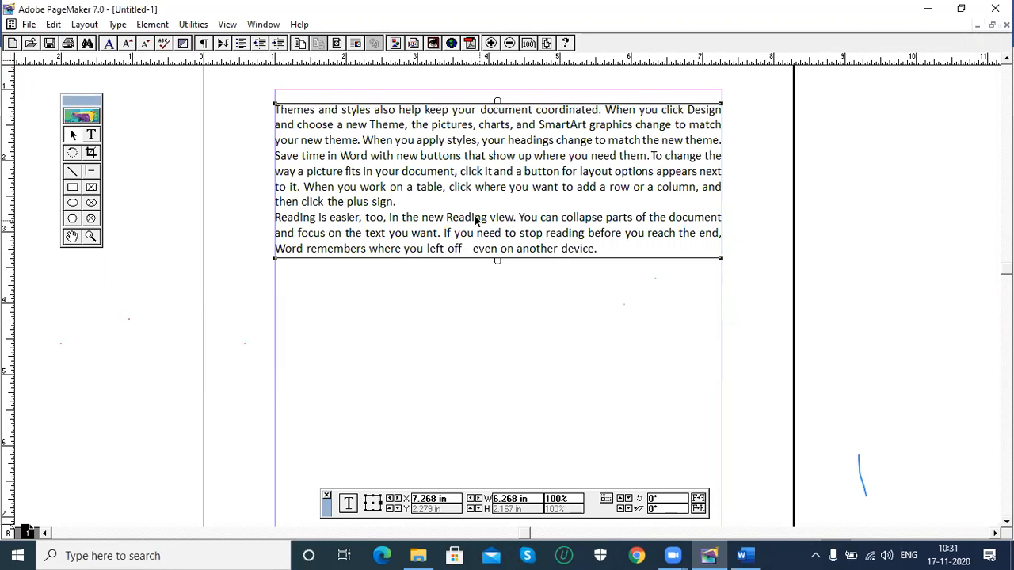
Select the first two paragraphs and try No Track, then Loose tracking
{"action": "left_click", "coordinate": [91, 135]}
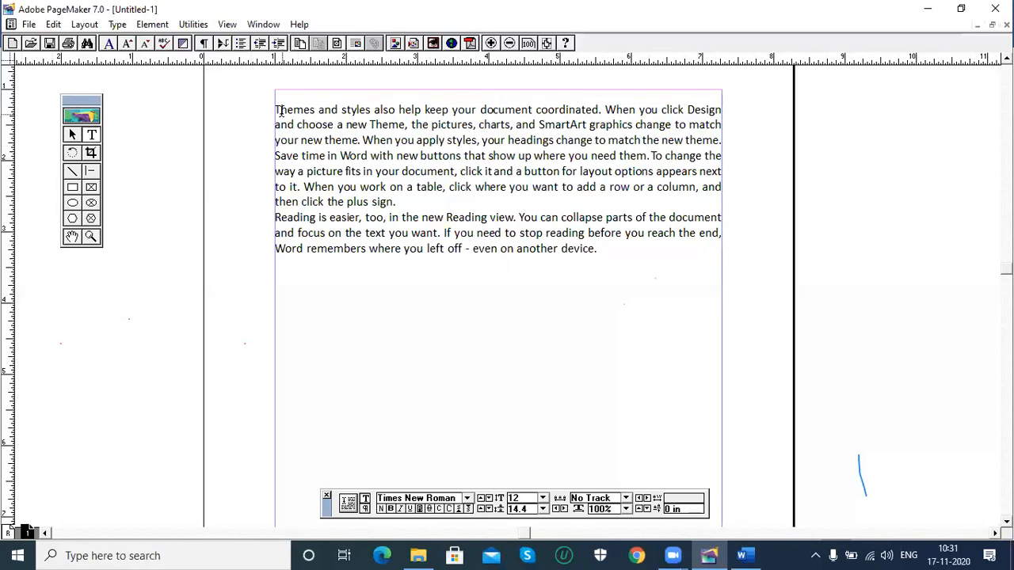
{"action": "left_click_drag", "start_coordinate": [275, 109], "coordinate": [455, 201]}
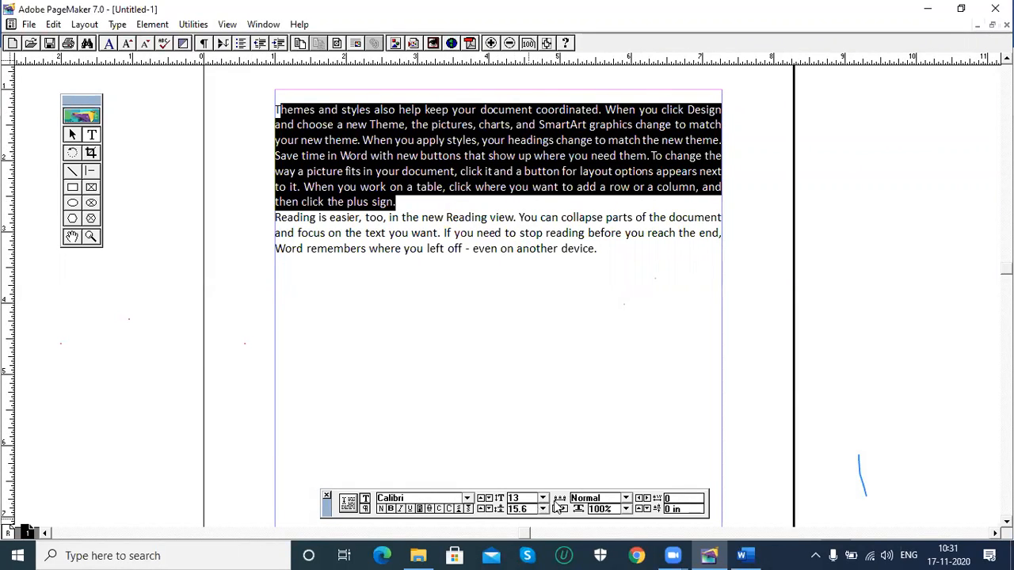
{"action": "left_click", "coordinate": [626, 499]}
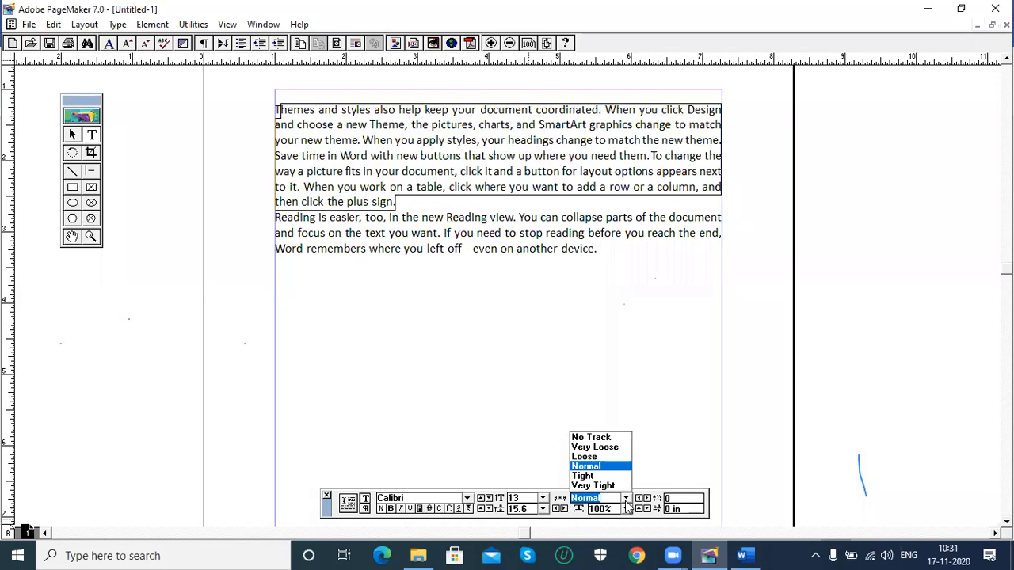
{"action": "left_click", "coordinate": [591, 437]}
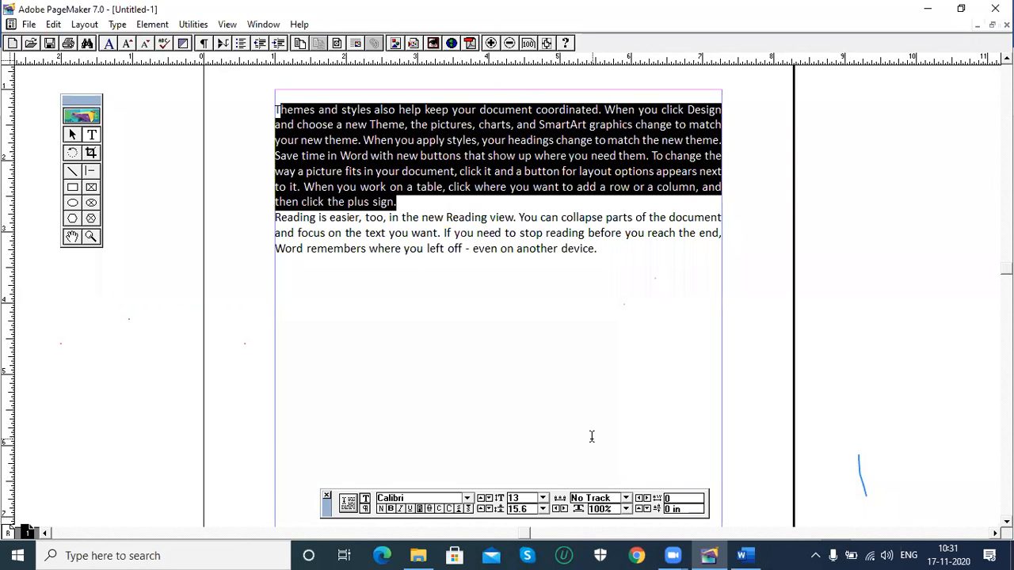
{"action": "left_click", "coordinate": [626, 499]}
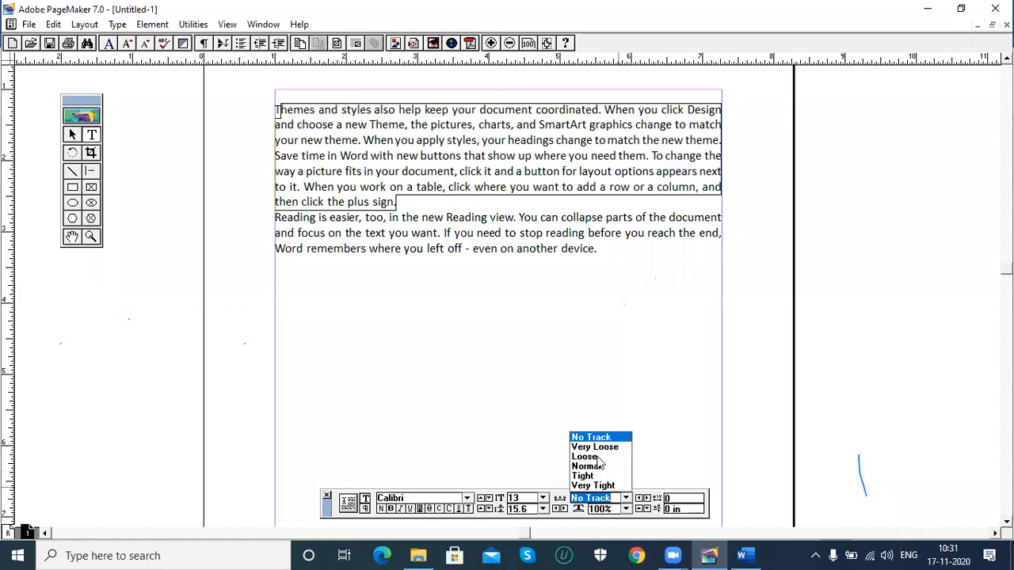
{"action": "left_click", "coordinate": [598, 458]}
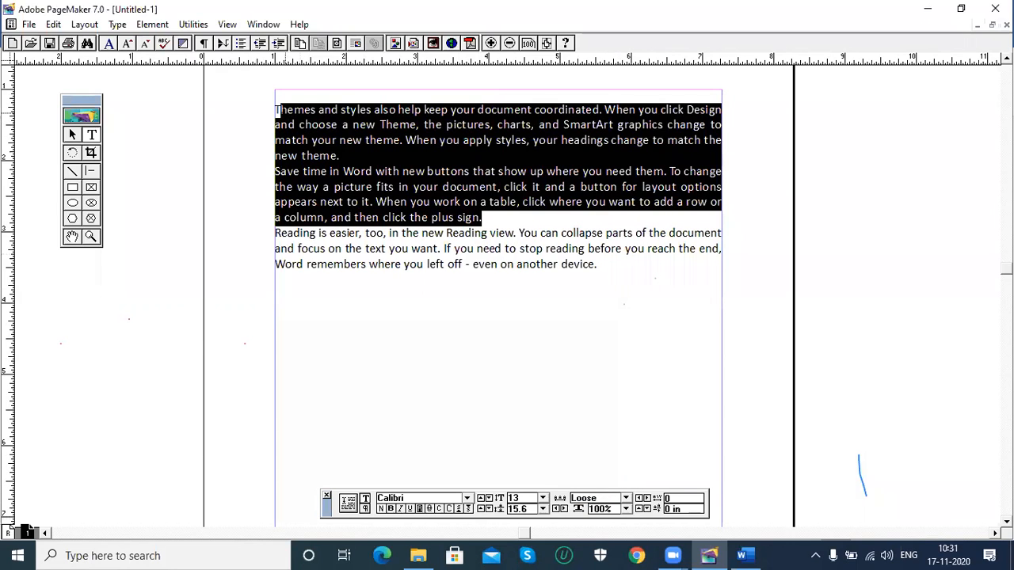
Reselect the two paragraphs and try Very Loose, then Tight tracking
{"action": "left_click_drag", "start_coordinate": [277, 108], "coordinate": [495, 219]}
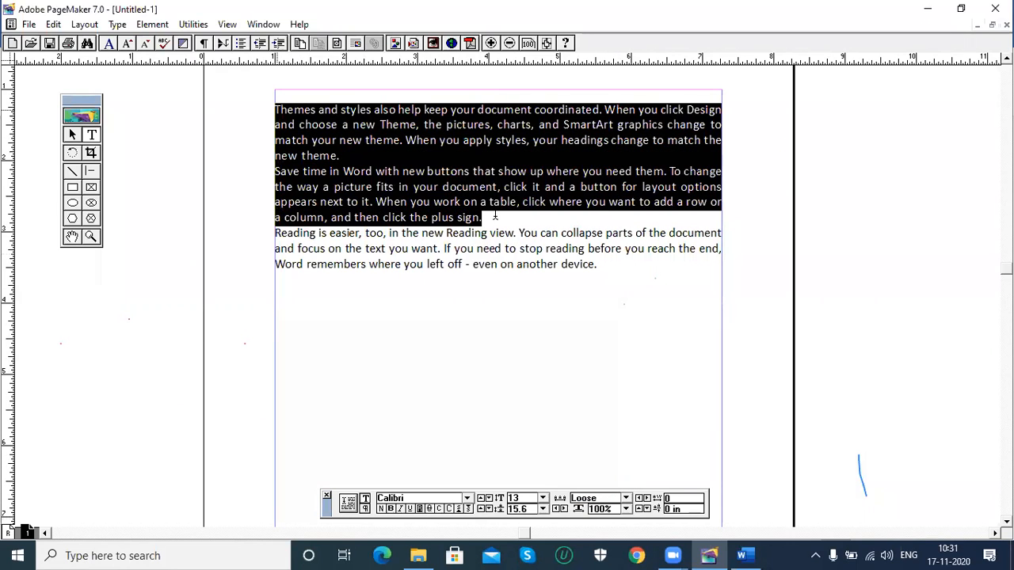
{"action": "left_click", "coordinate": [625, 499]}
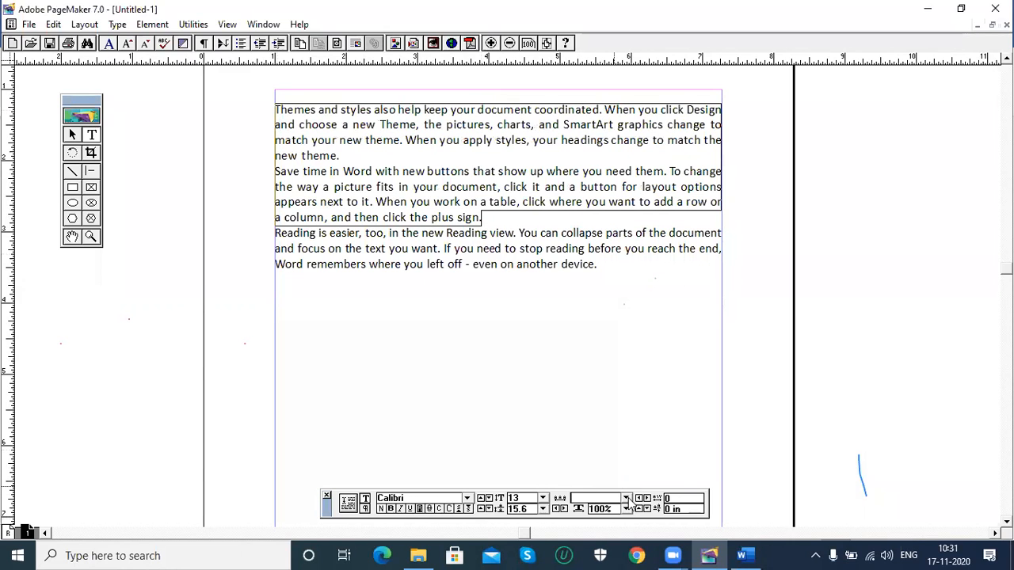
{"action": "left_click", "coordinate": [628, 497]}
{"action": "left_click", "coordinate": [586, 446]}
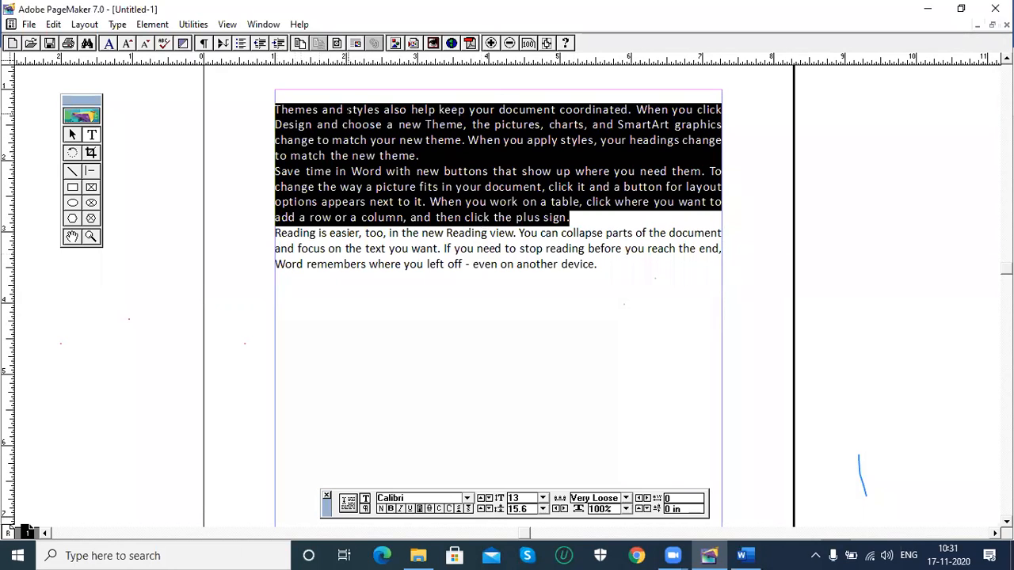
{"action": "left_click", "coordinate": [625, 498]}
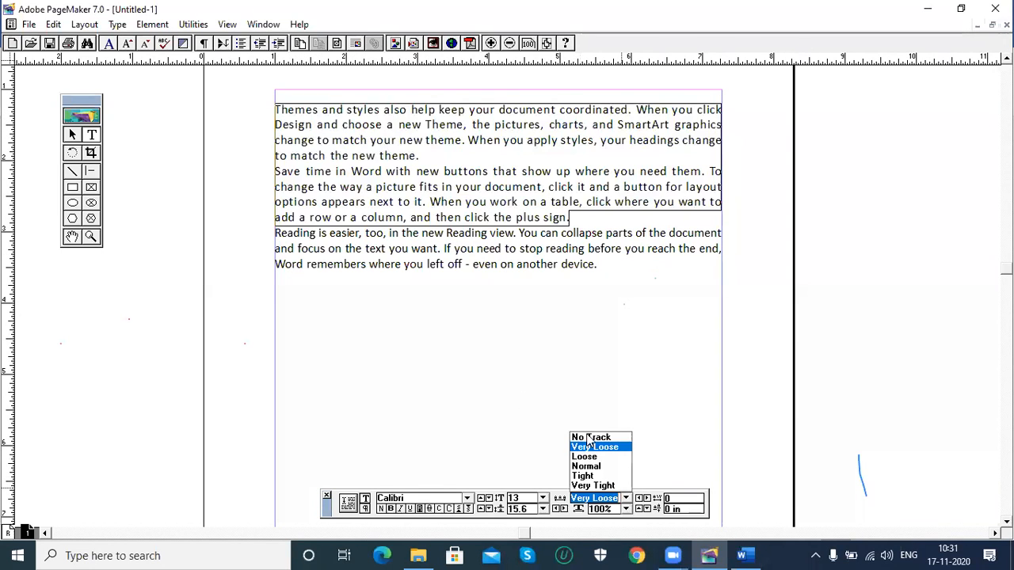
{"action": "left_click", "coordinate": [584, 476]}
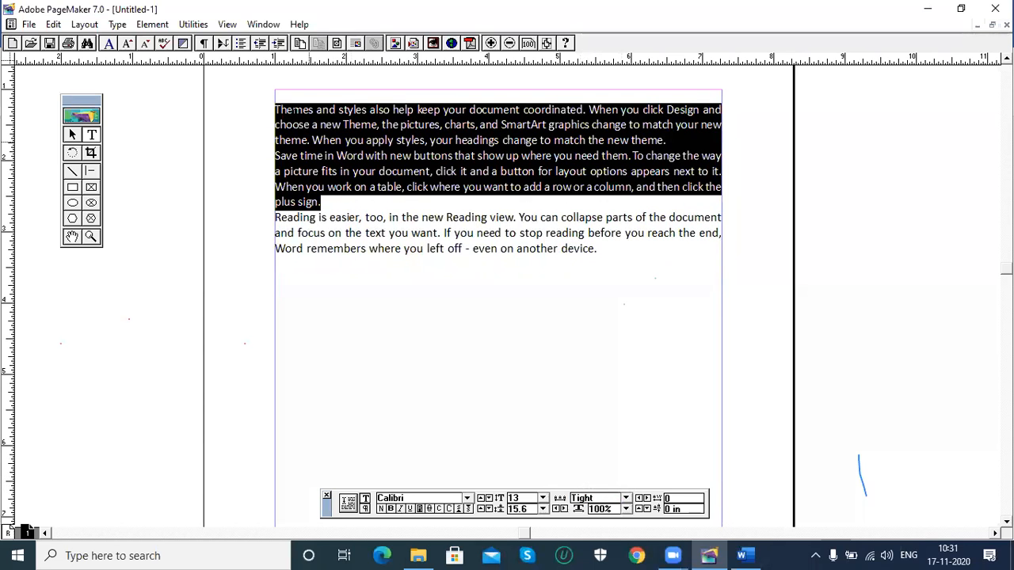
Try Very Tight tracking, then return the two paragraphs to Normal tracking
{"action": "left_click", "coordinate": [625, 498]}
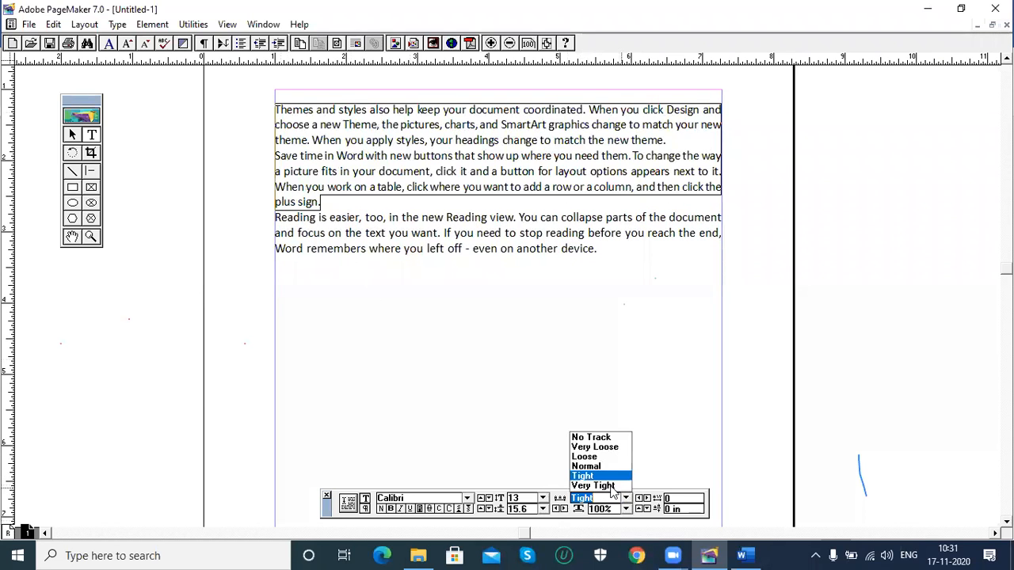
{"action": "left_click", "coordinate": [608, 485]}
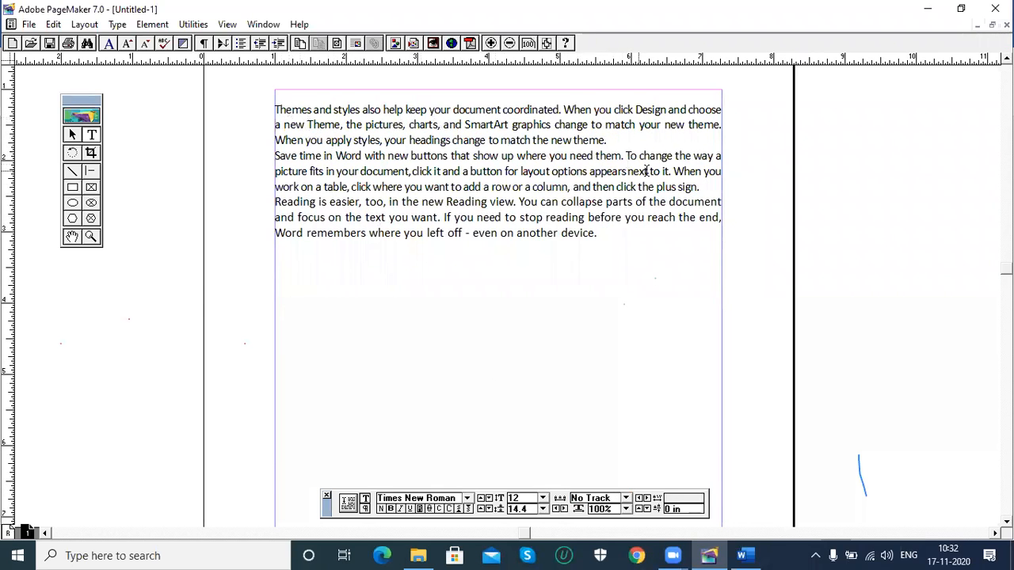
{"action": "left_click_drag", "start_coordinate": [704, 187], "coordinate": [264, 109]}
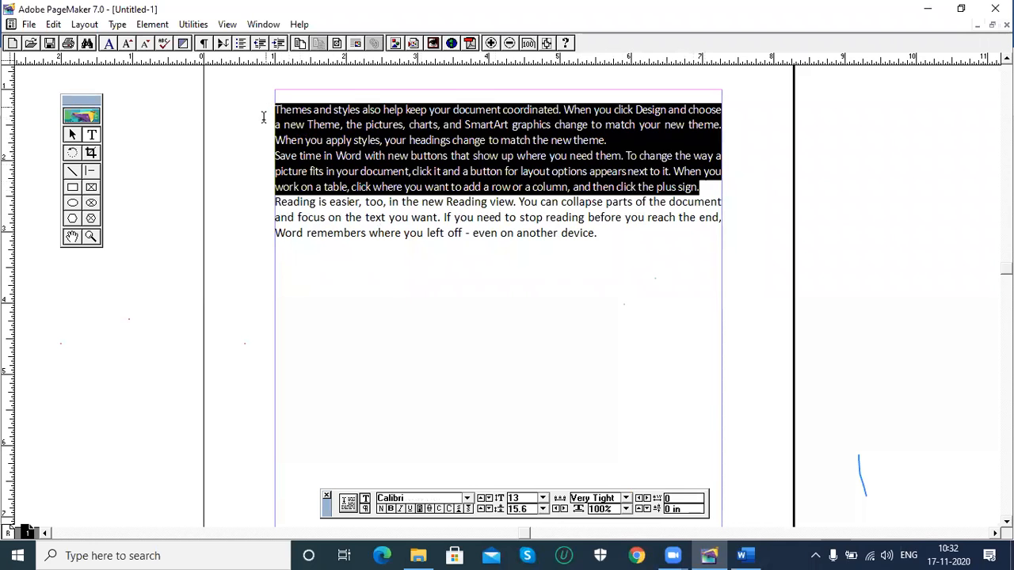
{"action": "left_click", "coordinate": [626, 499]}
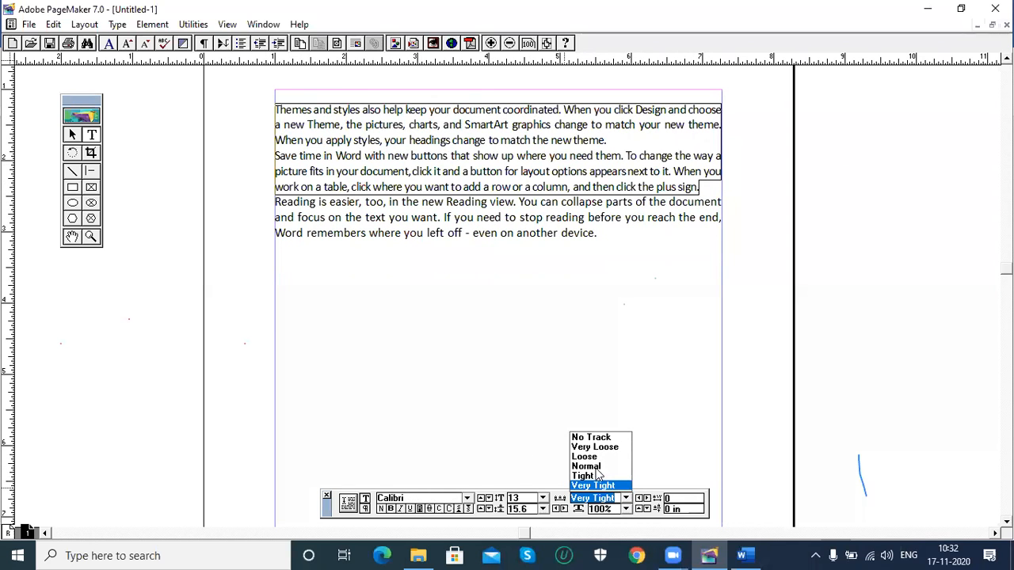
{"action": "left_click", "coordinate": [590, 466]}
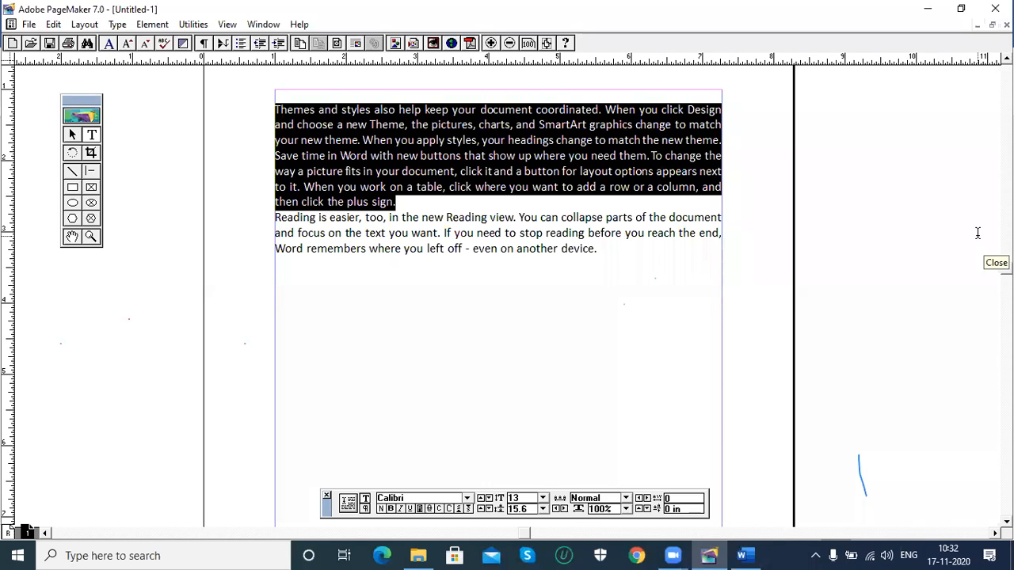
Clear the paragraph selection, bring PageMaker back to the front, and select the word Themes
{"action": "left_click", "coordinate": [977, 233]}
{"action": "left_click", "coordinate": [510, 222]}
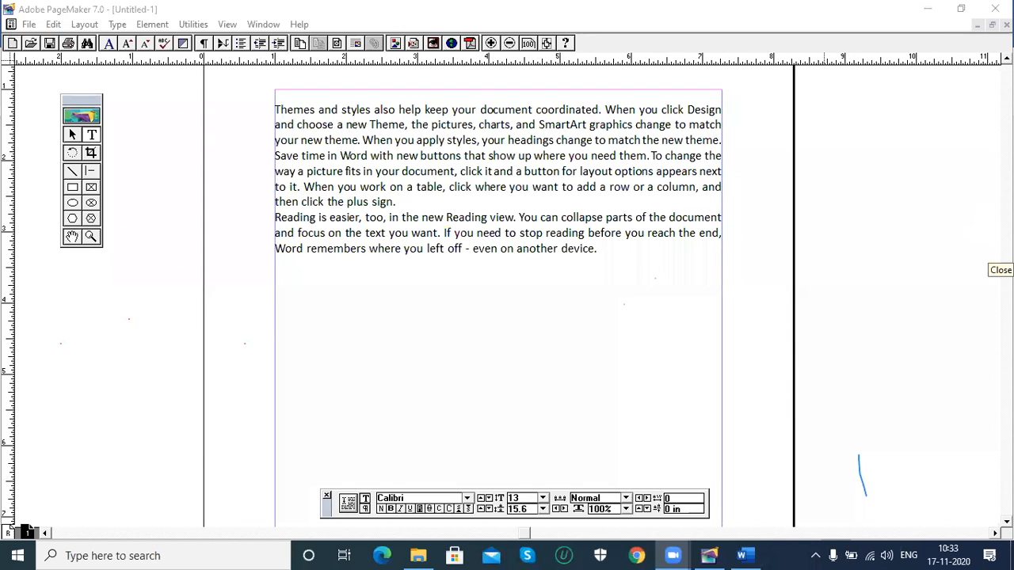
{"action": "left_click", "coordinate": [391, 220]}
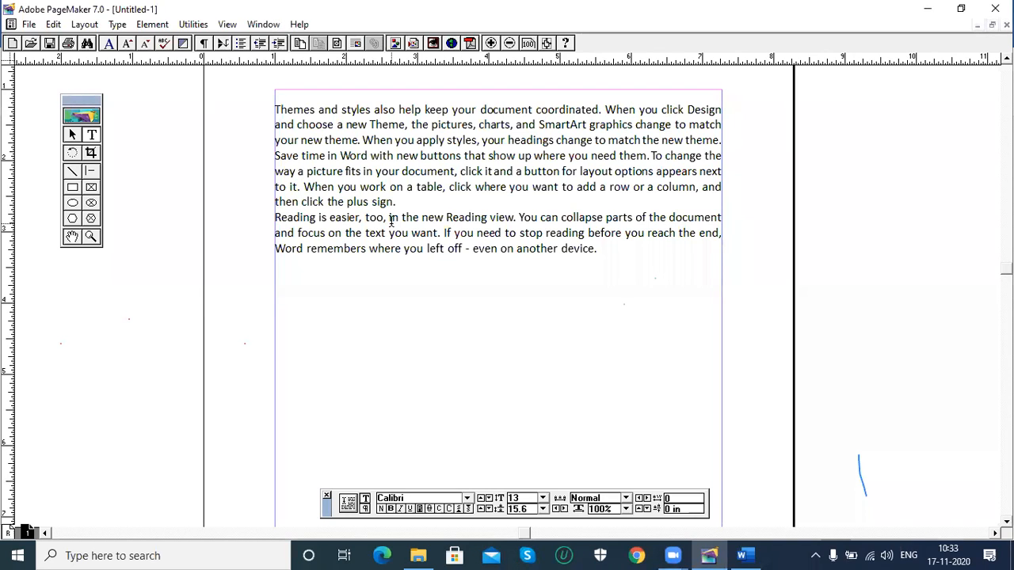
{"action": "left_click", "coordinate": [858, 18]}
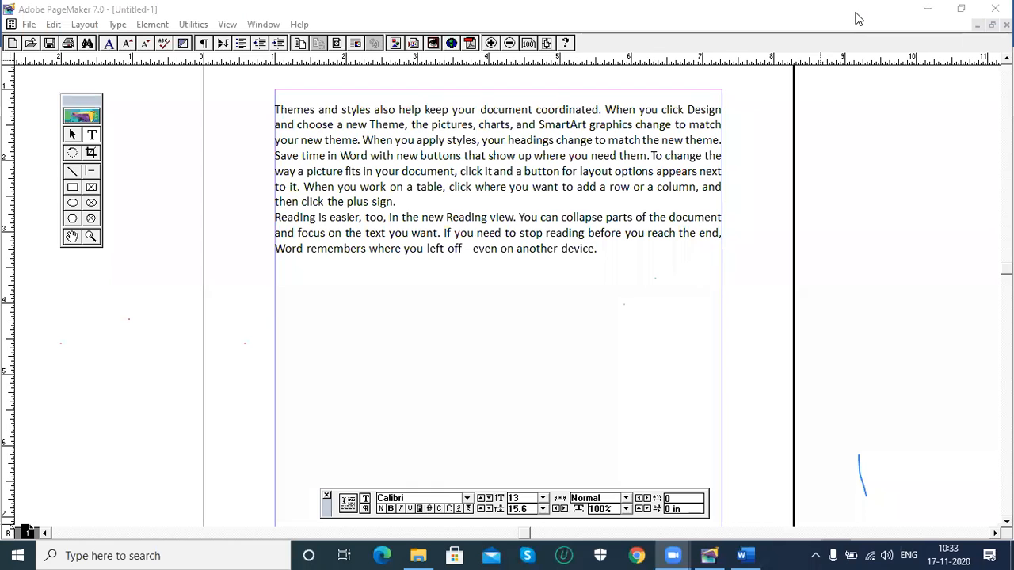
{"action": "left_click", "coordinate": [856, 12]}
{"action": "left_click_drag", "start_coordinate": [275, 109], "coordinate": [597, 250]}
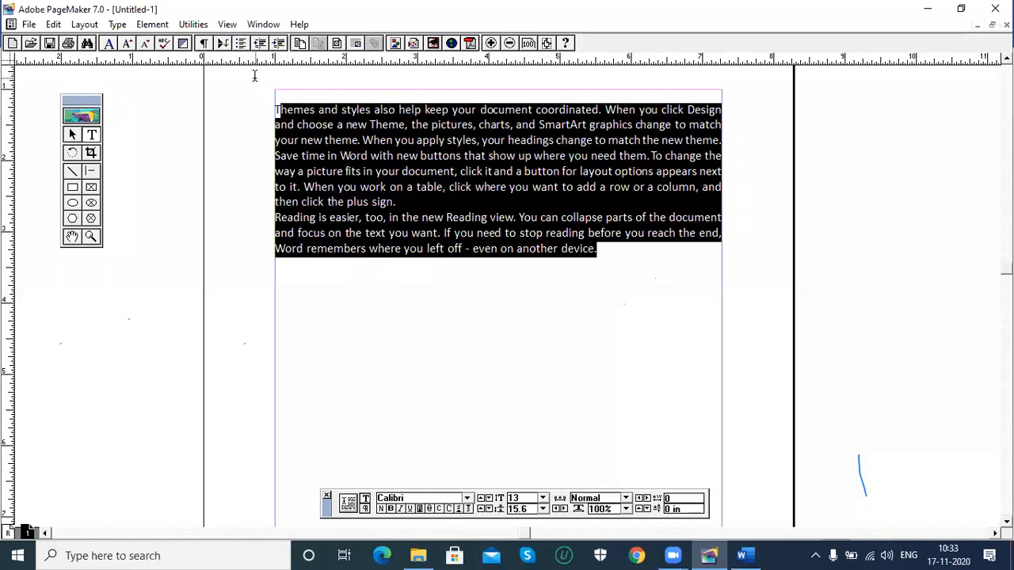
{"action": "left_click", "coordinate": [276, 107]}
{"action": "left_click_drag", "start_coordinate": [277, 107], "coordinate": [314, 109]}
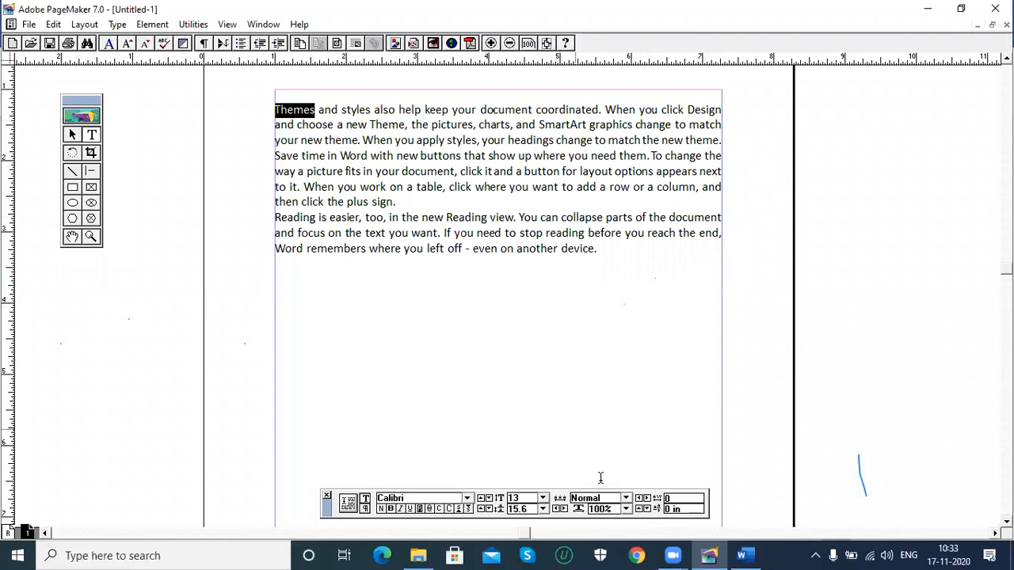
Widen the letter spacing of Themes with repeated arrow clicks, then reset it to 0
{"action": "left_click", "coordinate": [646, 498]}
{"action": "left_click", "coordinate": [645, 498]}
{"action": "left_click", "coordinate": [646, 498]}
{"action": "left_click", "coordinate": [645, 499]}
{"action": "left_click", "coordinate": [645, 498]}
{"action": "left_click", "coordinate": [646, 498]}
{"action": "left_click", "coordinate": [646, 498]}
{"action": "left_click", "coordinate": [646, 498]}
{"action": "left_click", "coordinate": [646, 498]}
{"action": "left_click", "coordinate": [646, 498]}
{"action": "left_click", "coordinate": [645, 498]}
{"action": "left_click", "coordinate": [646, 498]}
{"action": "left_click", "coordinate": [645, 498]}
{"action": "left_click", "coordinate": [645, 498]}
{"action": "left_click", "coordinate": [645, 498]}
{"action": "left_click", "coordinate": [646, 498]}
{"action": "left_click", "coordinate": [646, 498]}
{"action": "left_click", "coordinate": [646, 498]}
{"action": "left_click", "coordinate": [645, 498]}
{"action": "left_click", "coordinate": [645, 498]}
{"action": "left_click", "coordinate": [645, 499]}
{"action": "left_click", "coordinate": [646, 498]}
{"action": "left_click", "coordinate": [645, 499]}
{"action": "left_click", "coordinate": [645, 498]}
{"action": "left_click", "coordinate": [646, 499]}
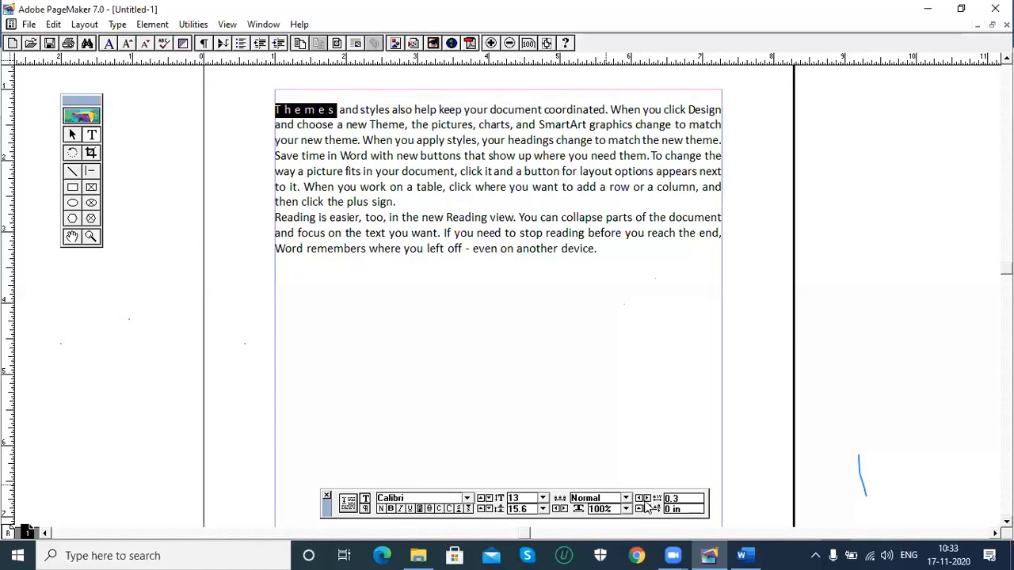
{"action": "left_click", "coordinate": [645, 498]}
{"action": "left_click", "coordinate": [645, 498]}
{"action": "left_click", "coordinate": [645, 498]}
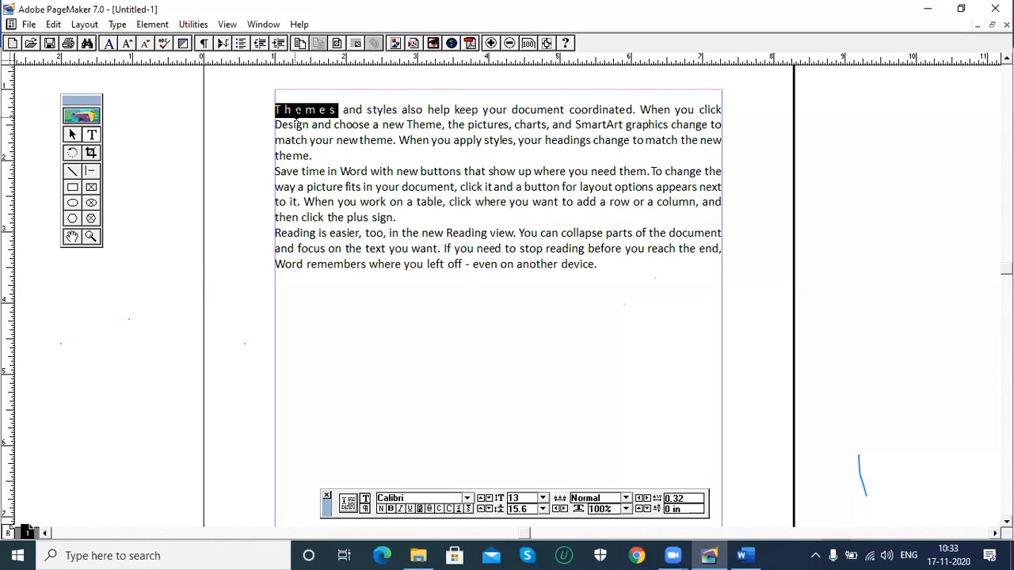
{"action": "double_click", "coordinate": [673, 498]}
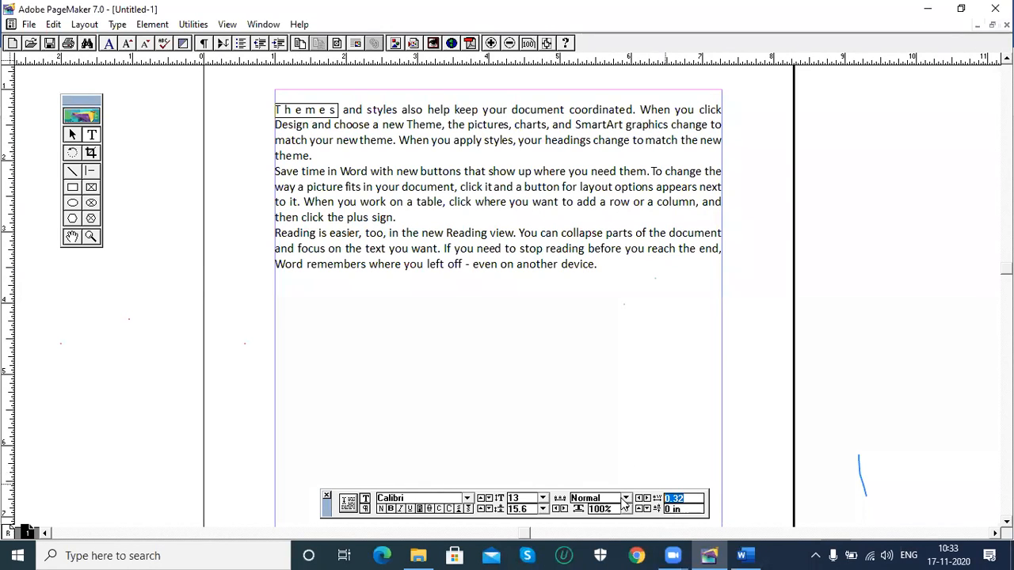
{"action": "type", "text": "0"}
{"action": "key", "text": "Return"}
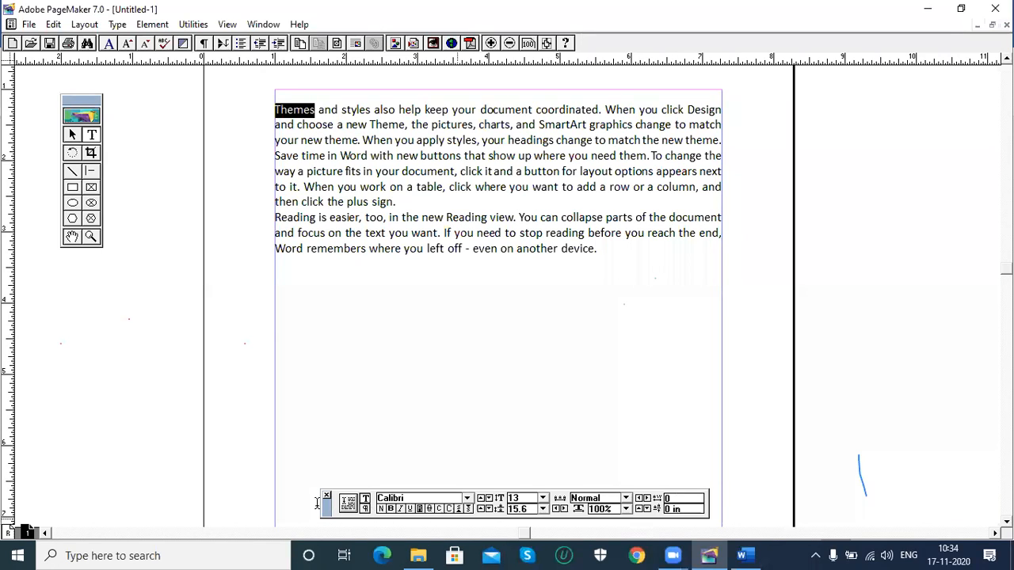
Move the Control palette higher, nudge the kerning of Themes up, then return it to 0
{"action": "left_click_drag", "start_coordinate": [325, 504], "coordinate": [324, 457]}
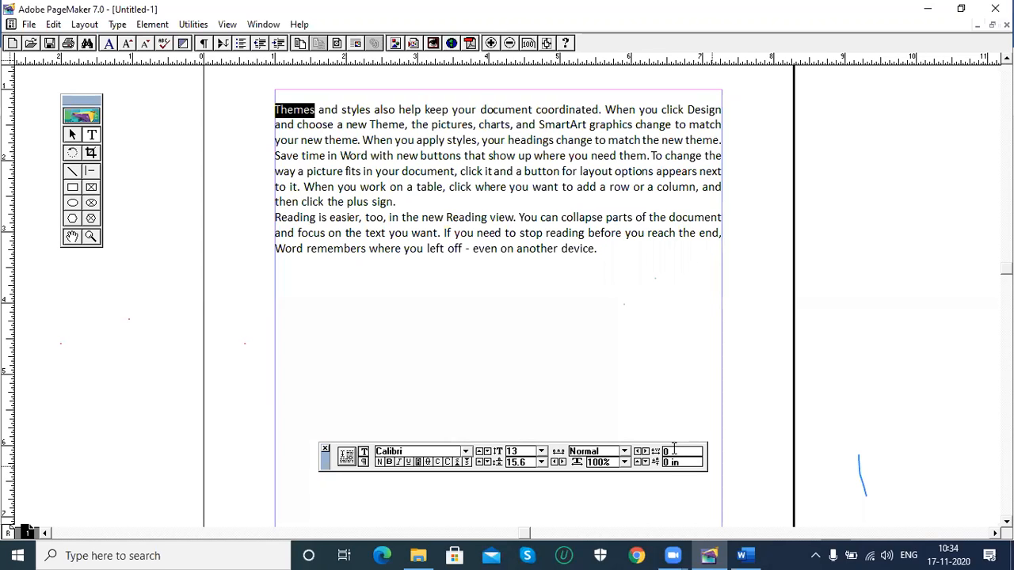
{"action": "left_click", "coordinate": [643, 451]}
{"action": "left_click", "coordinate": [643, 452]}
{"action": "left_click", "coordinate": [643, 451]}
{"action": "left_click", "coordinate": [645, 453]}
{"action": "left_click", "coordinate": [645, 452]}
{"action": "left_click", "coordinate": [646, 453]}
{"action": "left_click", "coordinate": [646, 452]}
{"action": "left_click", "coordinate": [645, 452]}
{"action": "left_click", "coordinate": [645, 452]}
{"action": "left_click", "coordinate": [646, 452]}
{"action": "left_click_drag", "start_coordinate": [693, 453], "coordinate": [662, 457]}
{"action": "key", "text": "BackSpace"}
{"action": "key", "text": "Return"}
Apply bold, italic and underline to Themes from Type > Type Style
{"action": "left_click", "coordinate": [114, 25]}
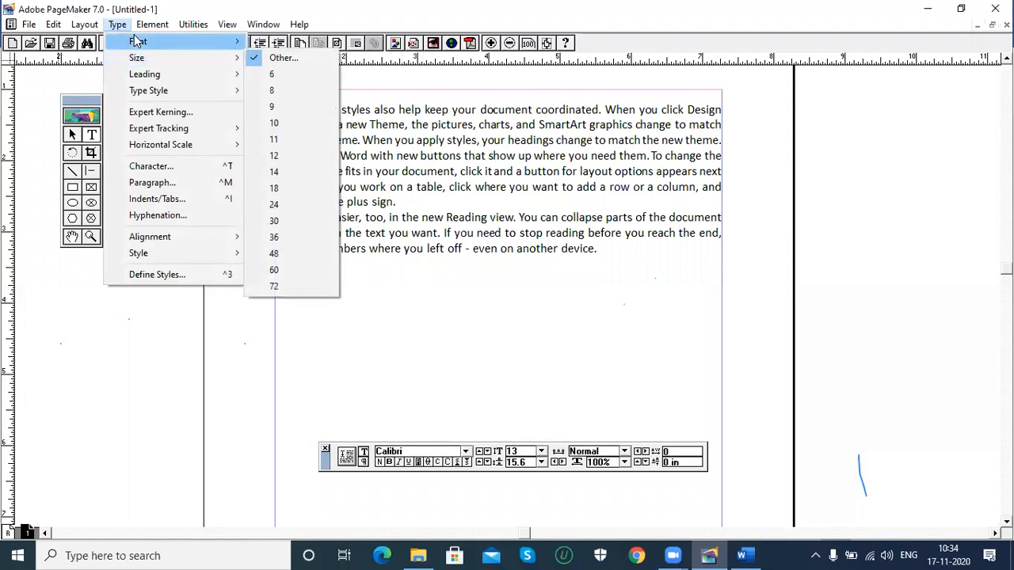
{"action": "mouse_move", "coordinate": [136, 58]}
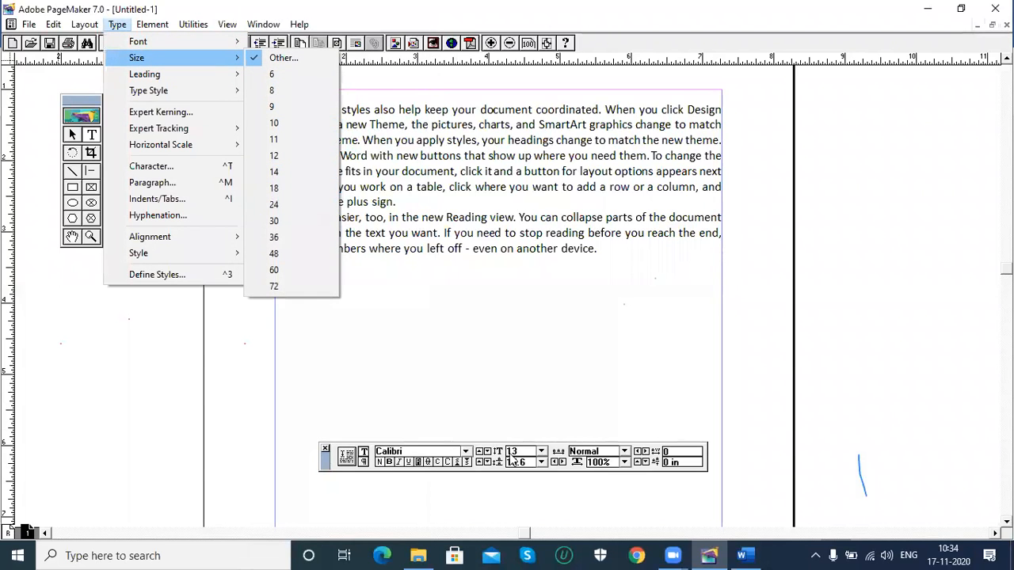
{"action": "mouse_move", "coordinate": [185, 79]}
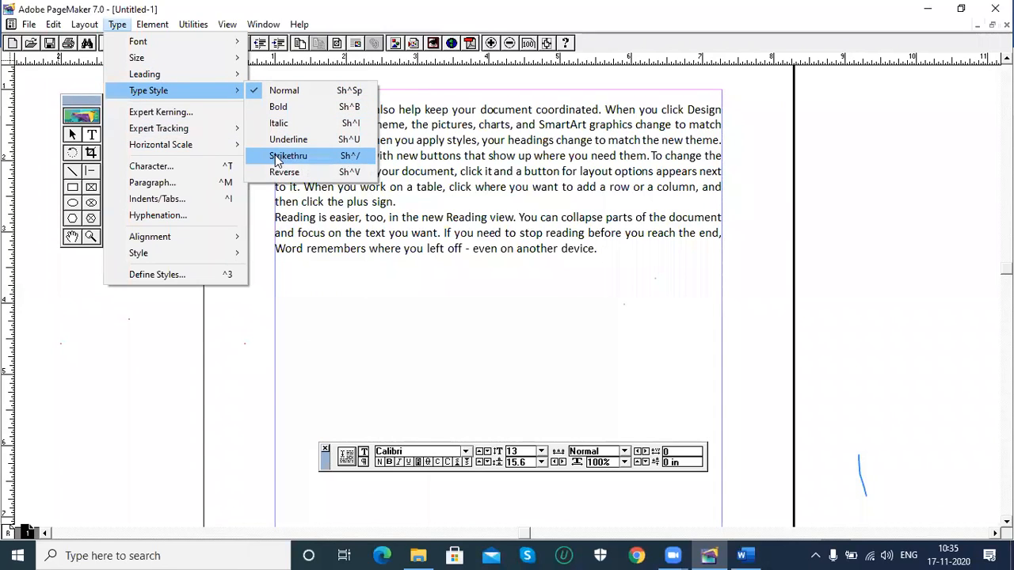
{"action": "left_click", "coordinate": [390, 467]}
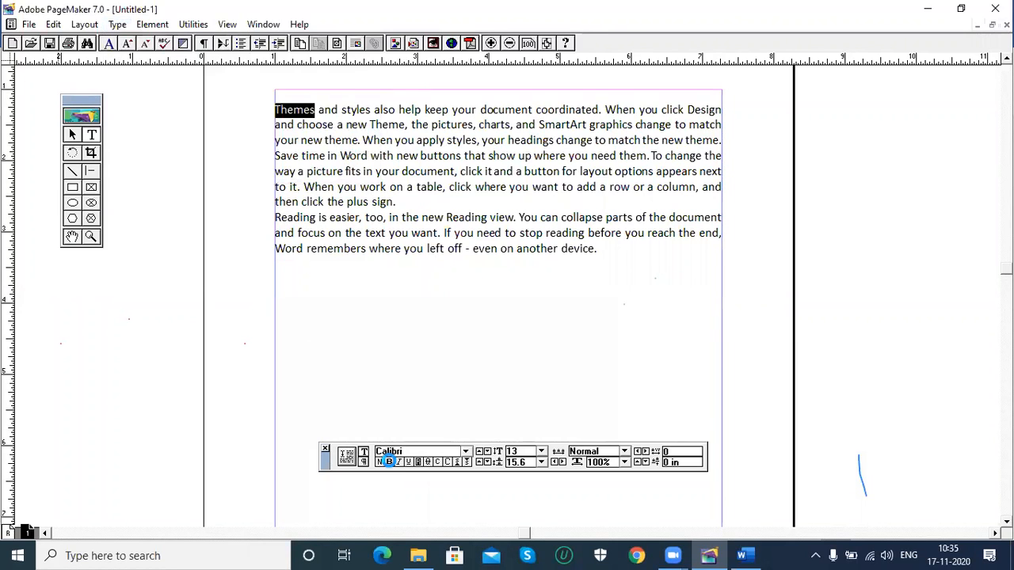
{"action": "left_click", "coordinate": [117, 24]}
{"action": "mouse_move", "coordinate": [194, 96]}
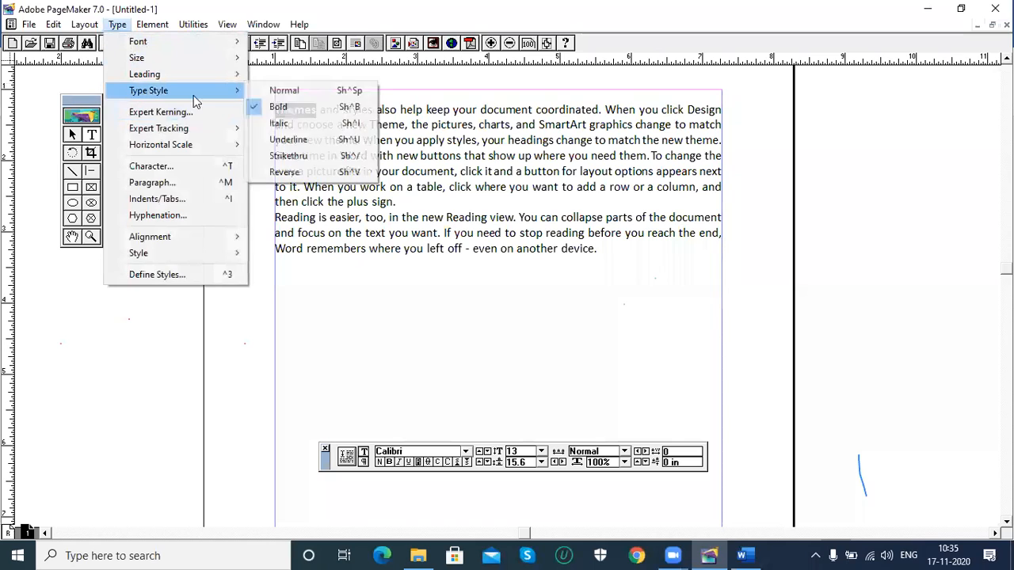
{"action": "left_click", "coordinate": [285, 121]}
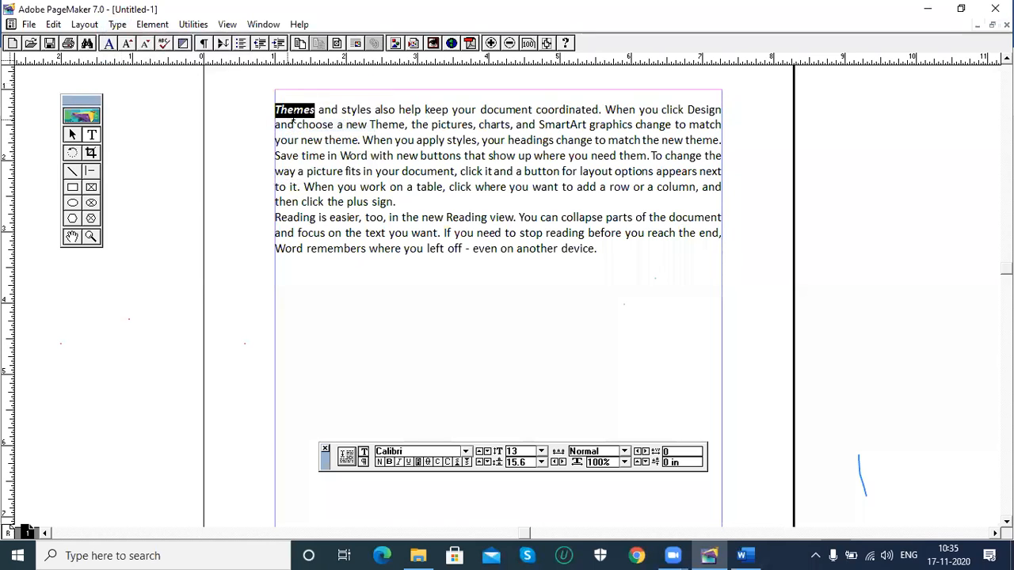
{"action": "left_click", "coordinate": [118, 24]}
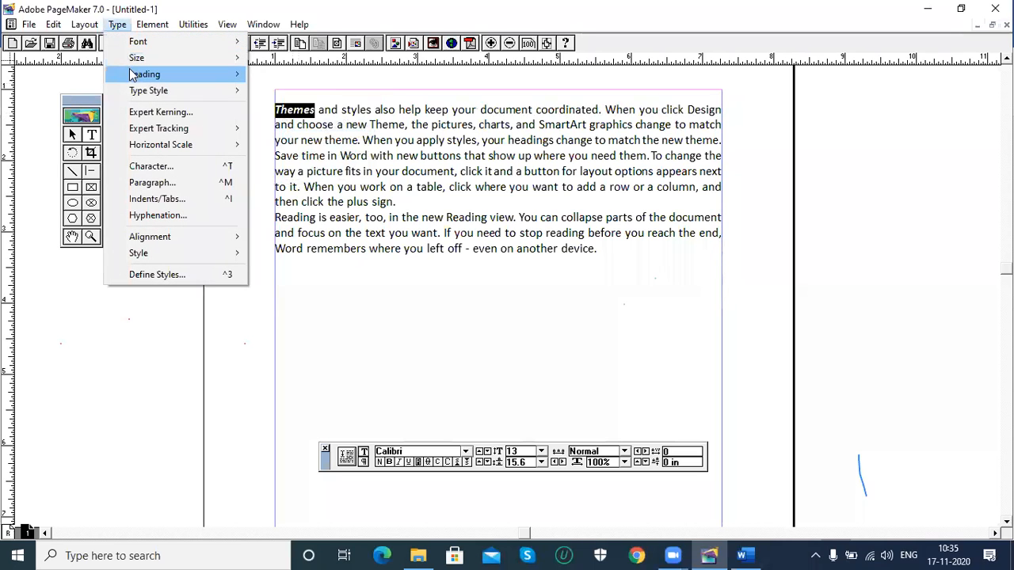
{"action": "mouse_move", "coordinate": [137, 95]}
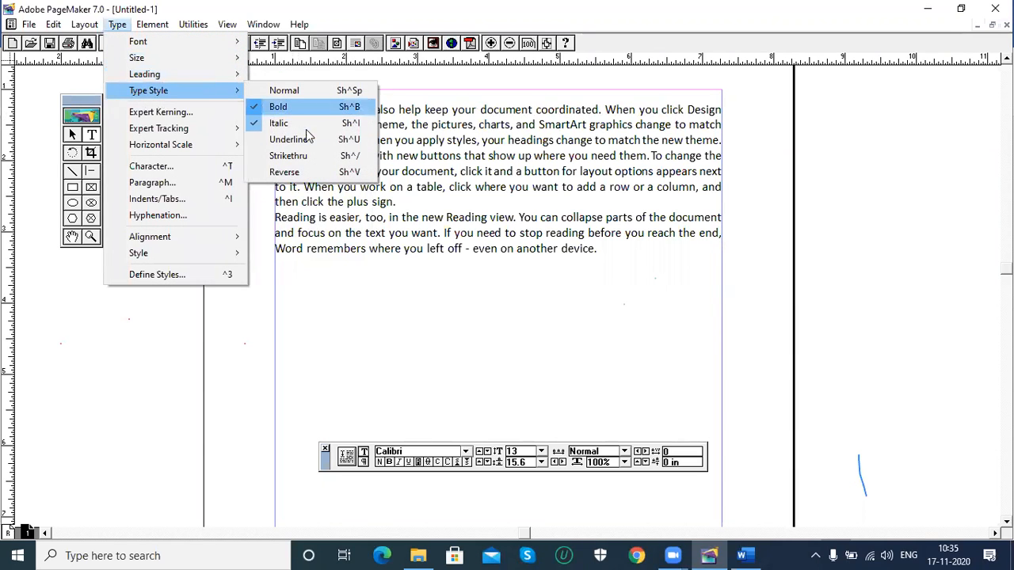
{"action": "left_click", "coordinate": [289, 140]}
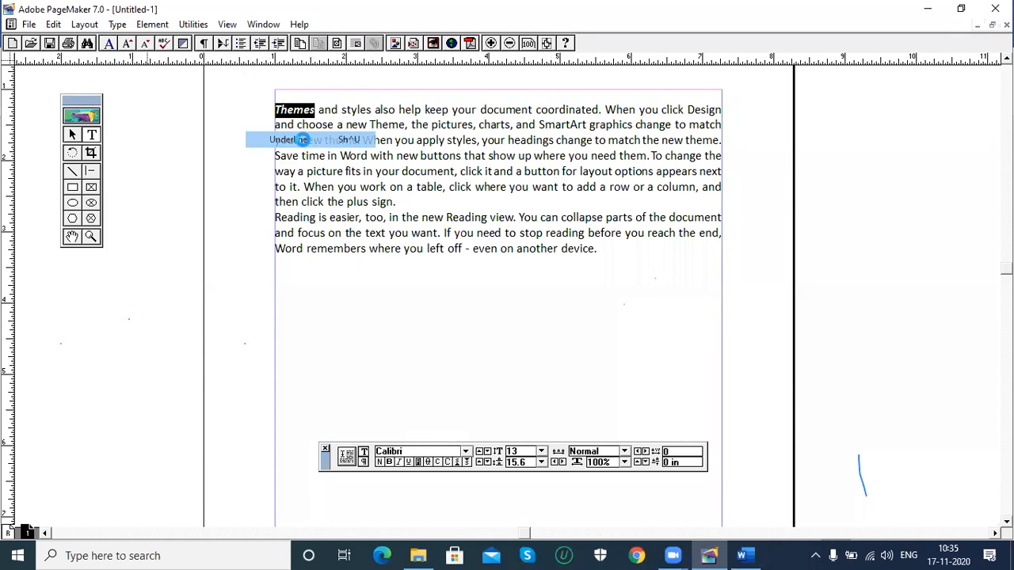
Toggle underline, italic and bold on Themes off and back on with the Control palette buttons
{"action": "left_click", "coordinate": [408, 463]}
{"action": "left_click", "coordinate": [398, 464]}
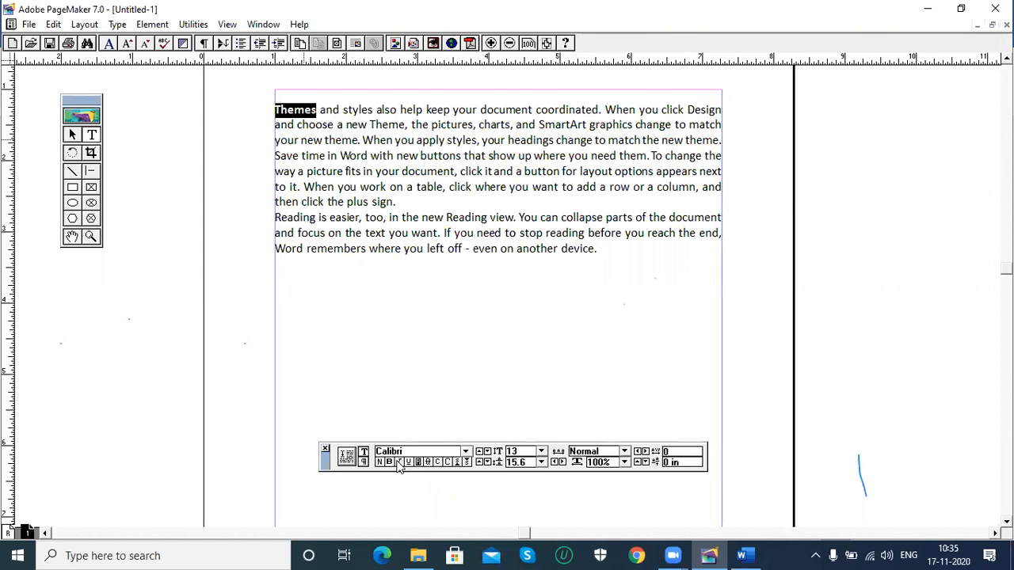
{"action": "left_click", "coordinate": [392, 465]}
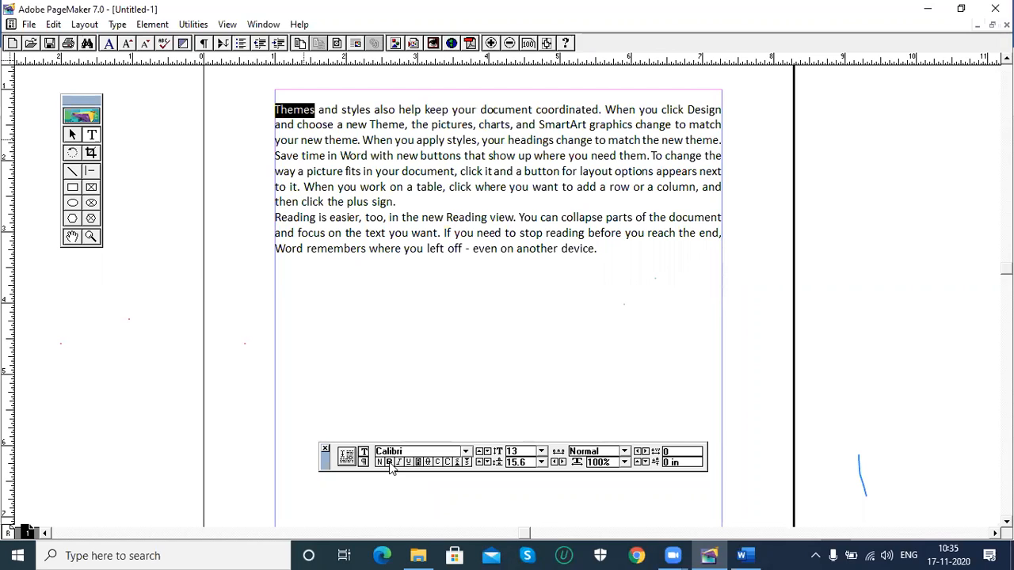
{"action": "left_click", "coordinate": [388, 464]}
{"action": "left_click", "coordinate": [400, 465]}
{"action": "left_click", "coordinate": [409, 465]}
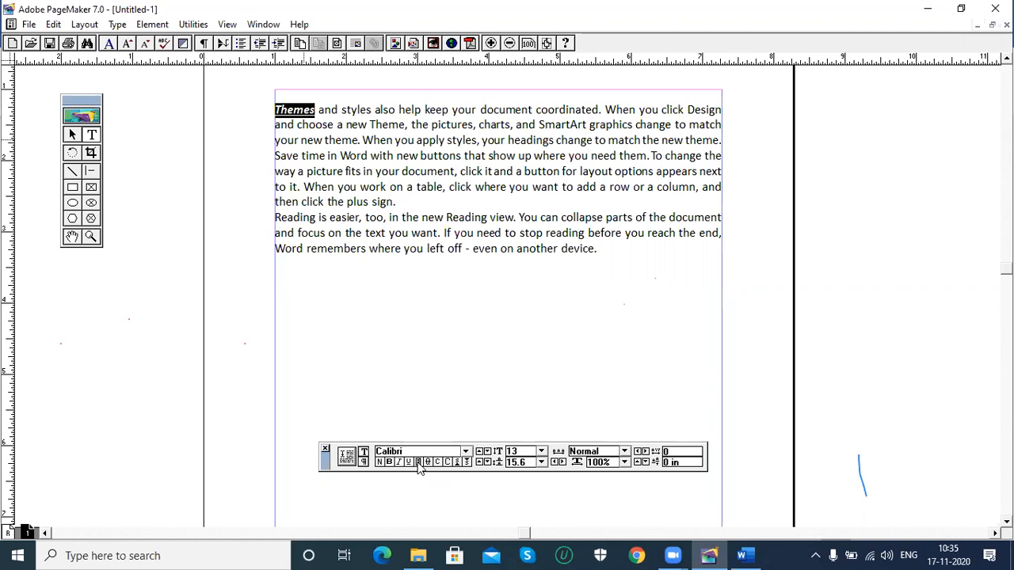
Add strikethrough to Themes and turn off its bold and italic
{"action": "left_click", "coordinate": [426, 463]}
{"action": "left_click", "coordinate": [389, 462]}
{"action": "left_click", "coordinate": [399, 463]}
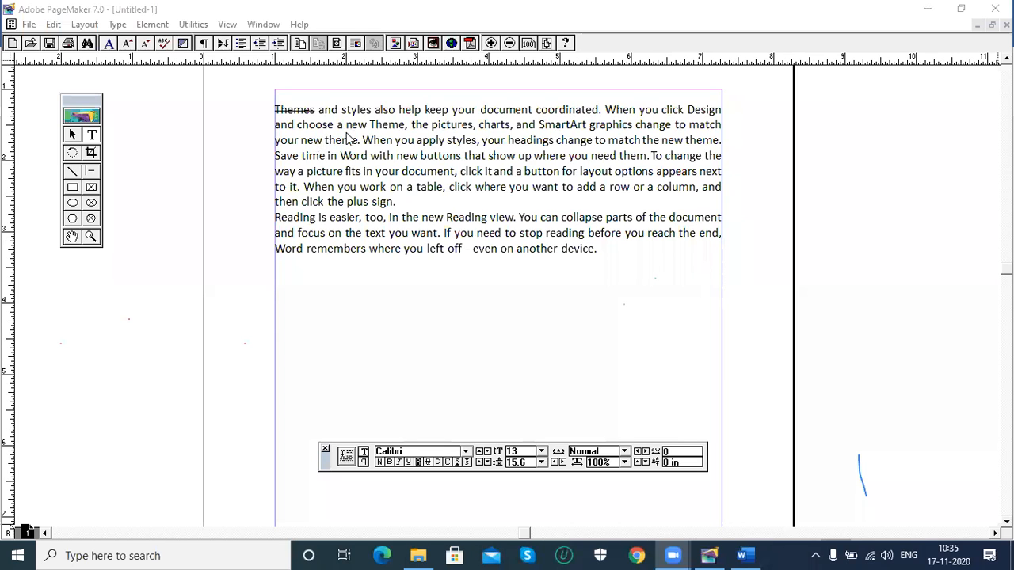
Strike through the opening passage from Themes to the fifth line
{"action": "left_click", "coordinate": [336, 124]}
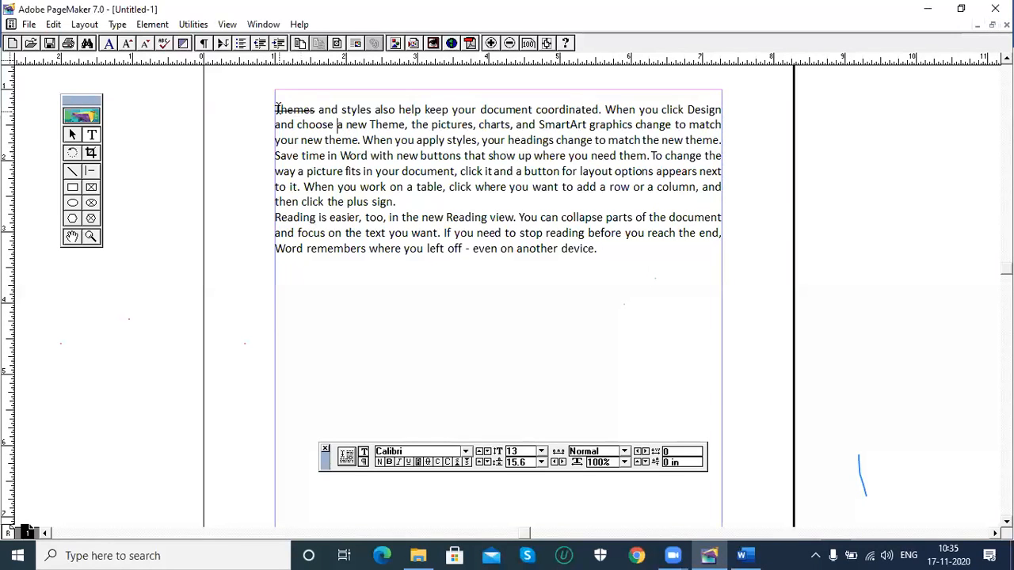
{"action": "left_click_drag", "start_coordinate": [277, 109], "coordinate": [413, 171]}
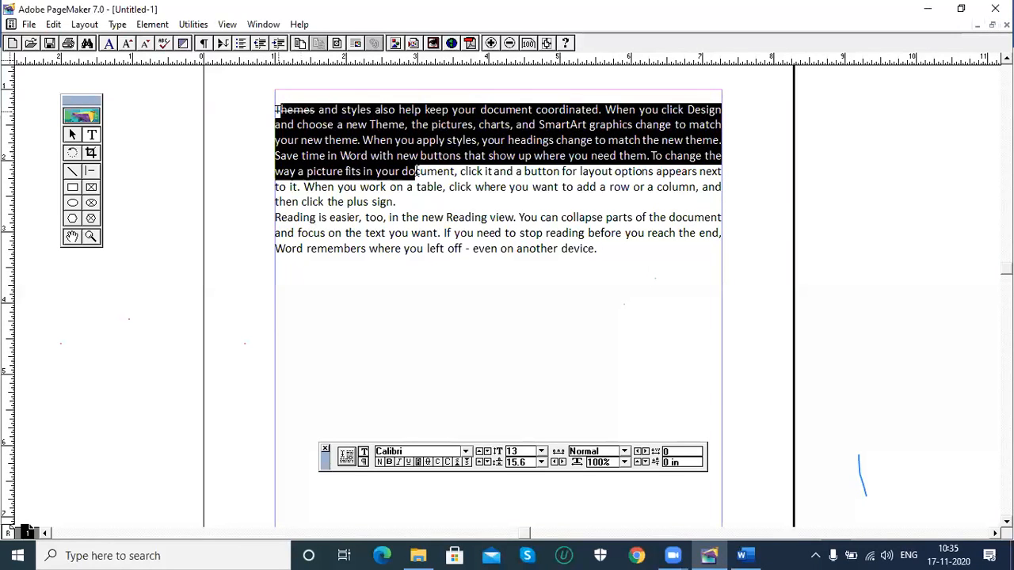
{"action": "left_click", "coordinate": [428, 463]}
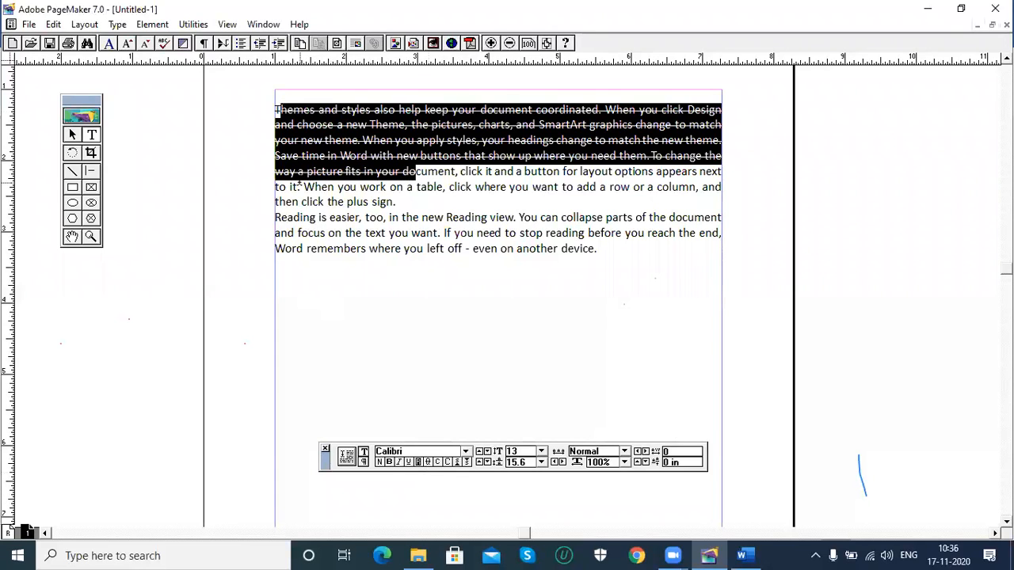
{"action": "left_click", "coordinate": [322, 202]}
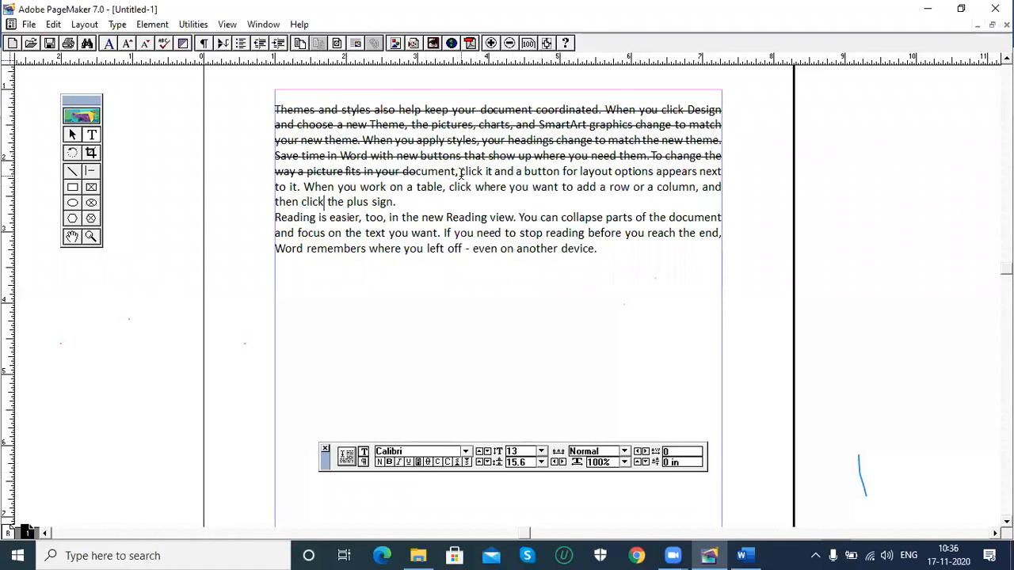
Reselect the passage from Themes through 'document,' and remove its strikethrough
{"action": "left_click_drag", "start_coordinate": [460, 173], "coordinate": [272, 106]}
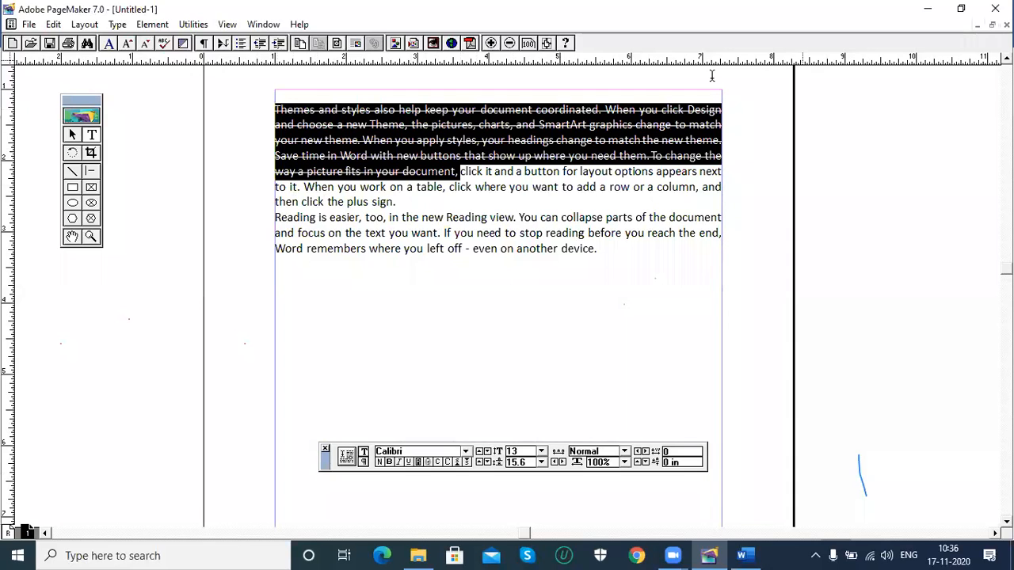
{"action": "left_click", "coordinate": [952, 139]}
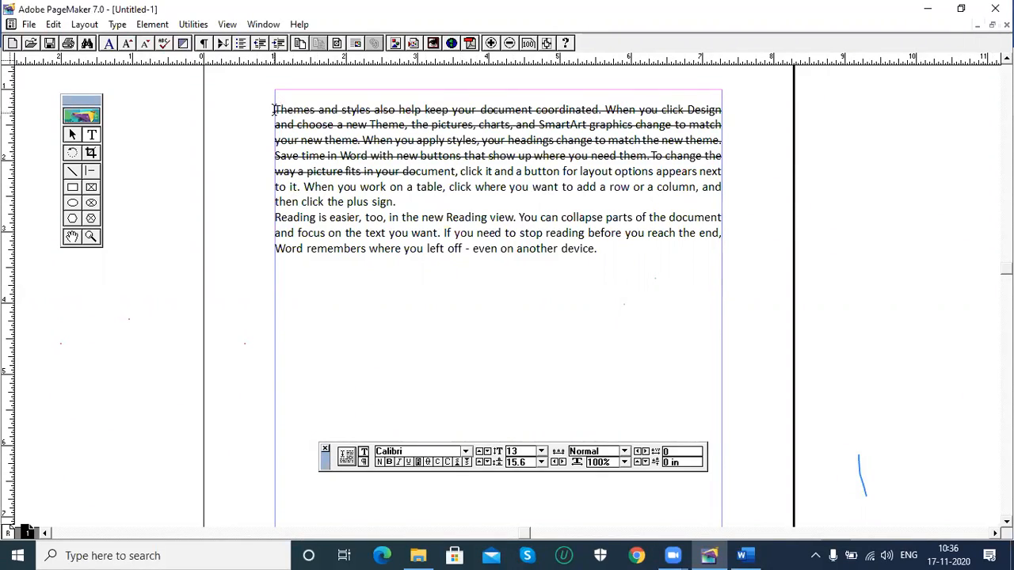
{"action": "left_click_drag", "start_coordinate": [275, 111], "coordinate": [456, 173]}
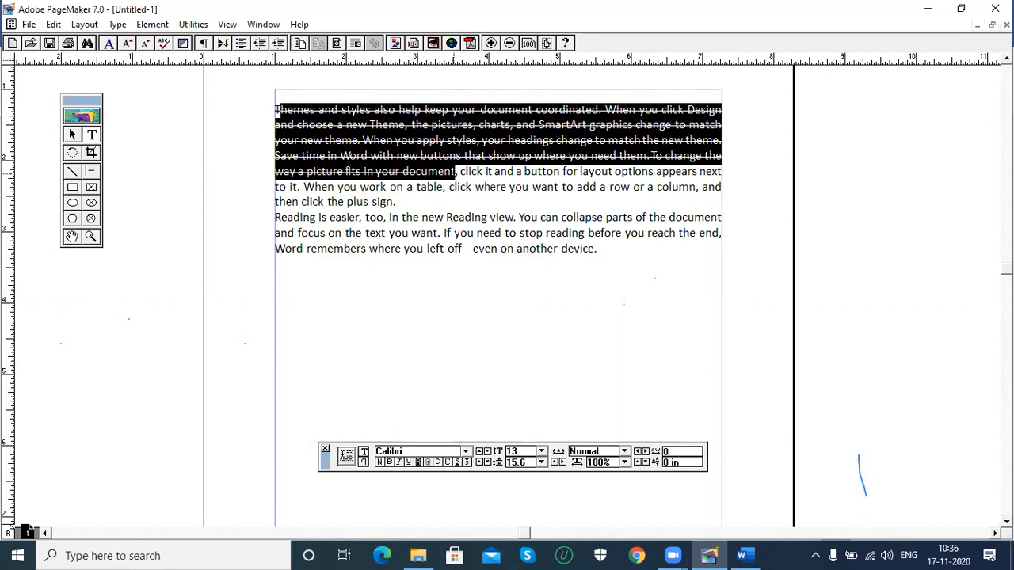
{"action": "left_click", "coordinate": [428, 462]}
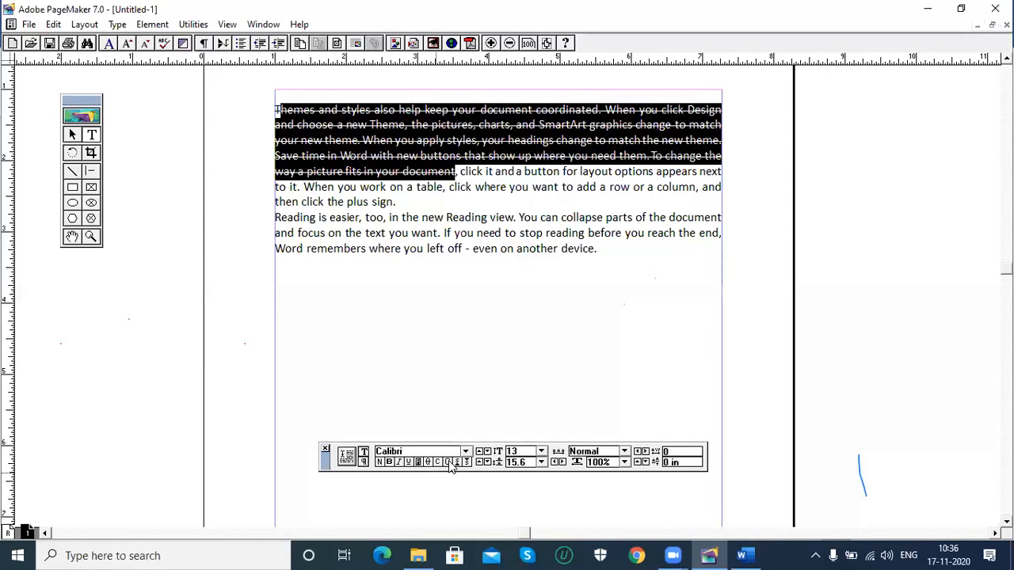
{"action": "left_click", "coordinate": [427, 462]}
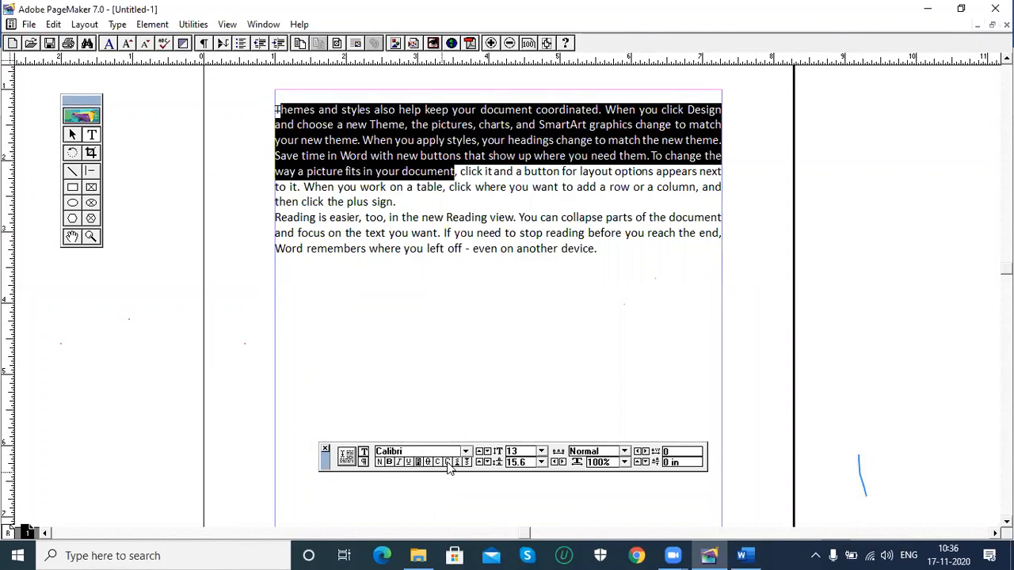
Try All Caps on the passage, return it to normal case, then apply strikethrough
{"action": "left_click", "coordinate": [448, 462]}
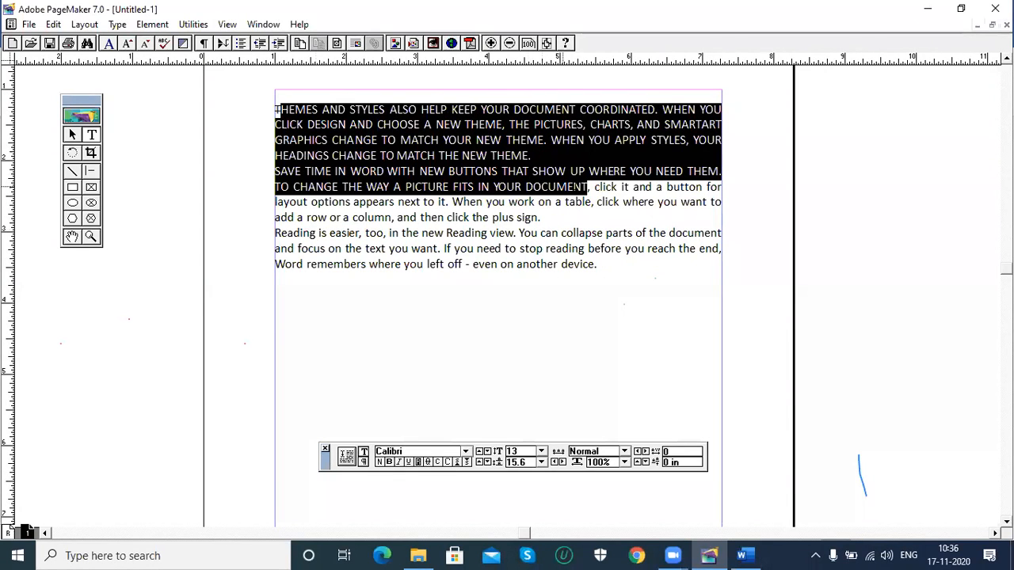
{"action": "left_click", "coordinate": [587, 187]}
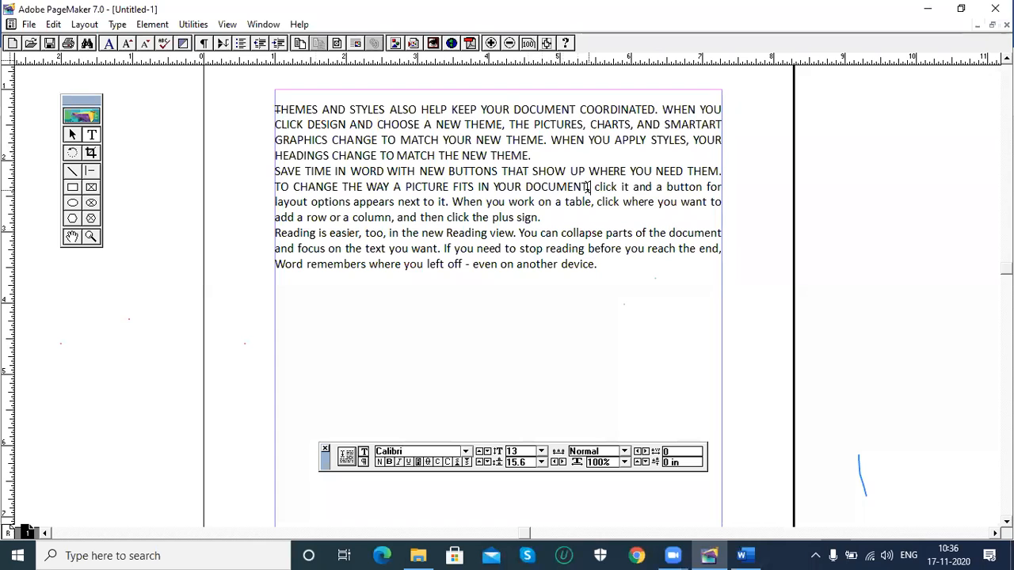
{"action": "left_click_drag", "start_coordinate": [275, 110], "coordinate": [588, 187]}
{"action": "left_click", "coordinate": [448, 464]}
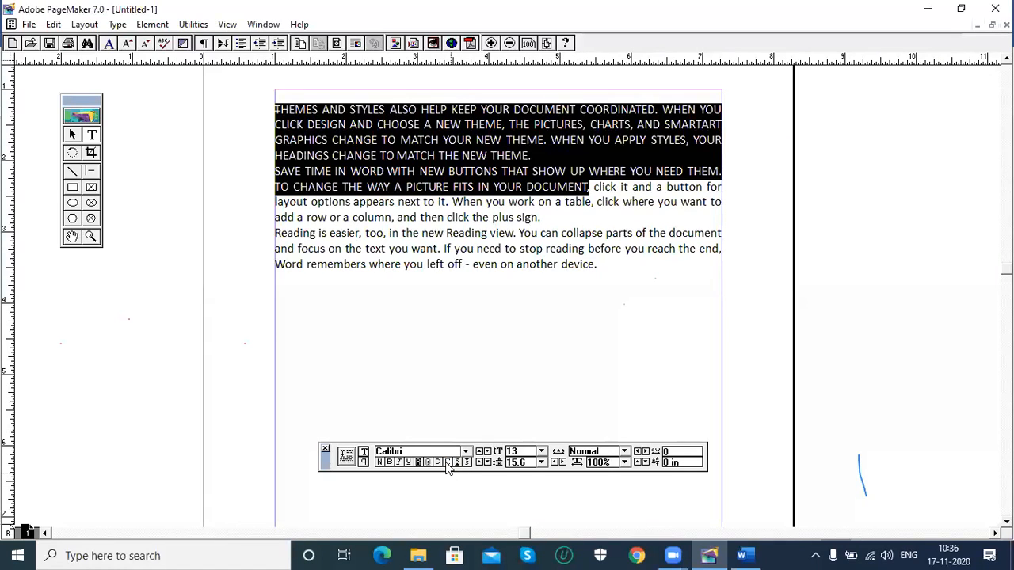
{"action": "left_click", "coordinate": [447, 463]}
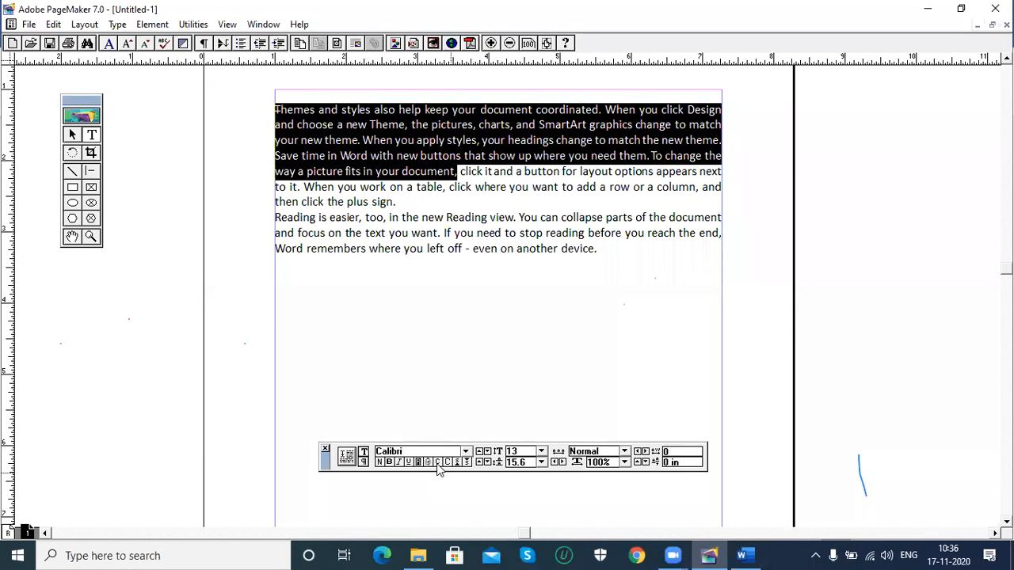
{"action": "left_click", "coordinate": [428, 464]}
{"action": "left_click", "coordinate": [427, 463]}
{"action": "left_click", "coordinate": [436, 463]}
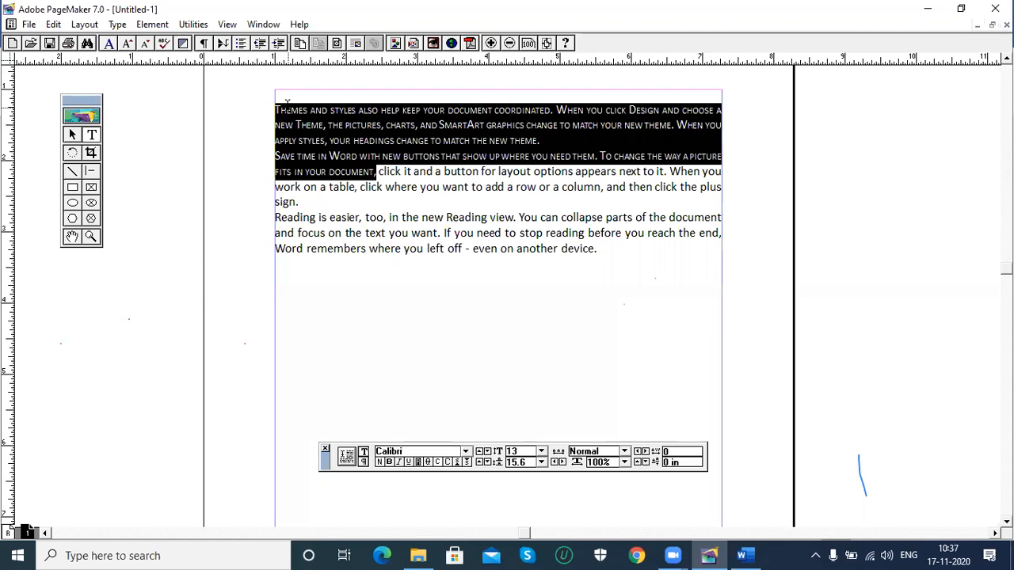
{"action": "left_click", "coordinate": [118, 24]}
{"action": "mouse_move", "coordinate": [180, 91]}
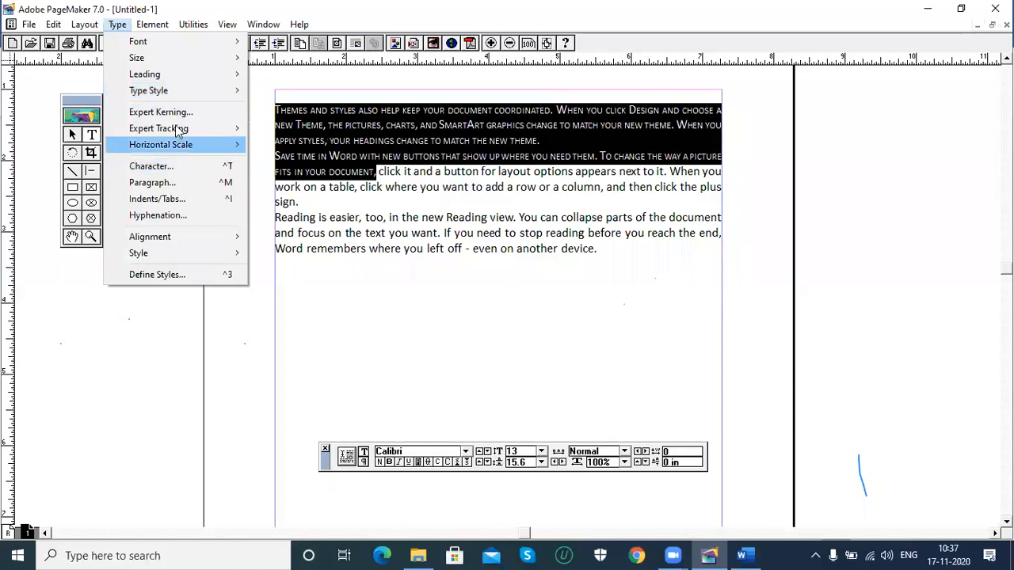
{"action": "left_click", "coordinate": [507, 23]}
{"action": "left_click", "coordinate": [449, 217]}
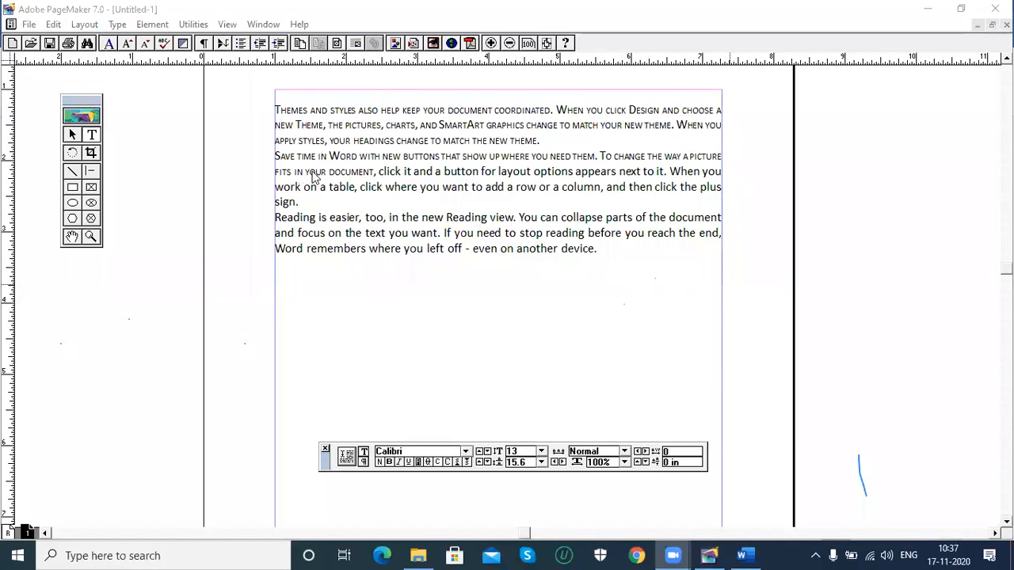
{"action": "left_click_drag", "start_coordinate": [278, 110], "coordinate": [412, 171]}
{"action": "left_click", "coordinate": [438, 463]}
{"action": "left_click", "coordinate": [438, 463]}
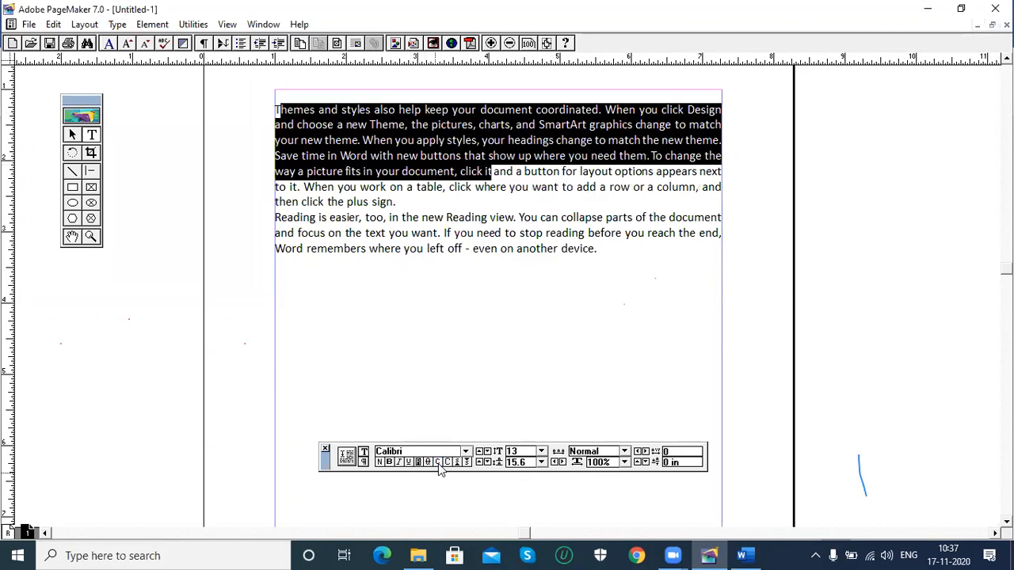
{"action": "left_click", "coordinate": [448, 463]}
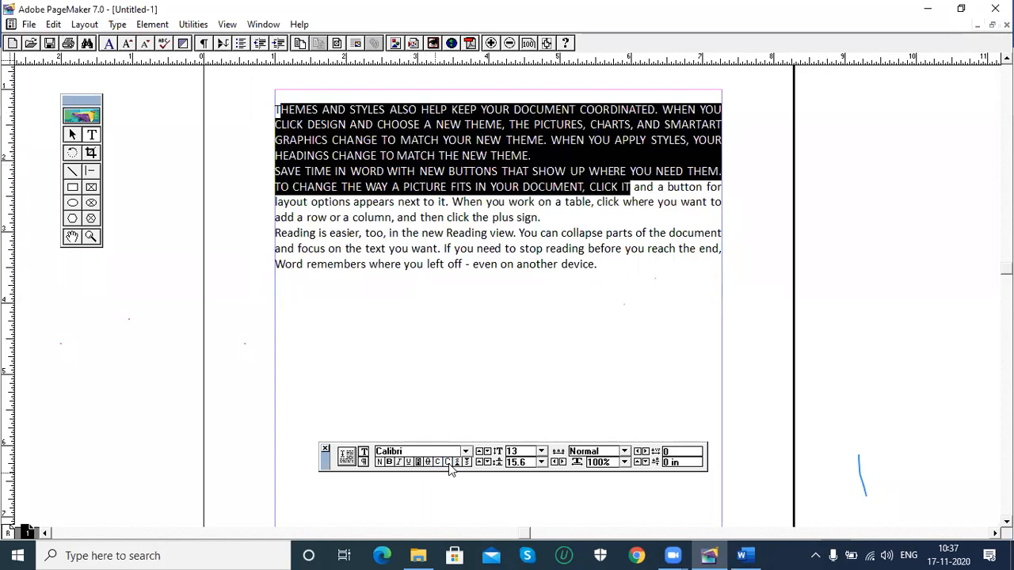
{"action": "left_click", "coordinate": [449, 463]}
{"action": "left_click", "coordinate": [448, 464]}
{"action": "left_click", "coordinate": [448, 464]}
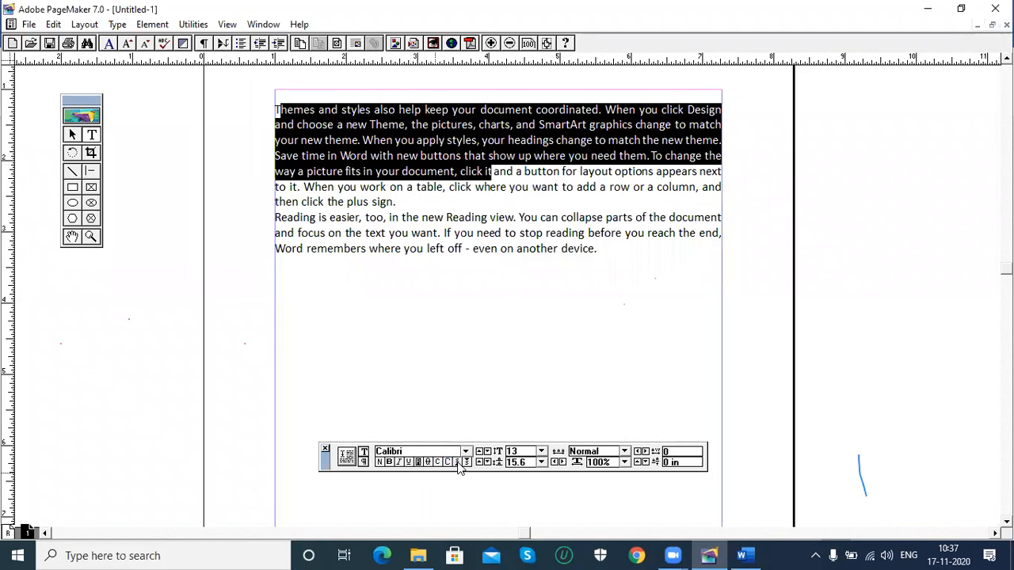
{"action": "left_click", "coordinate": [631, 246]}
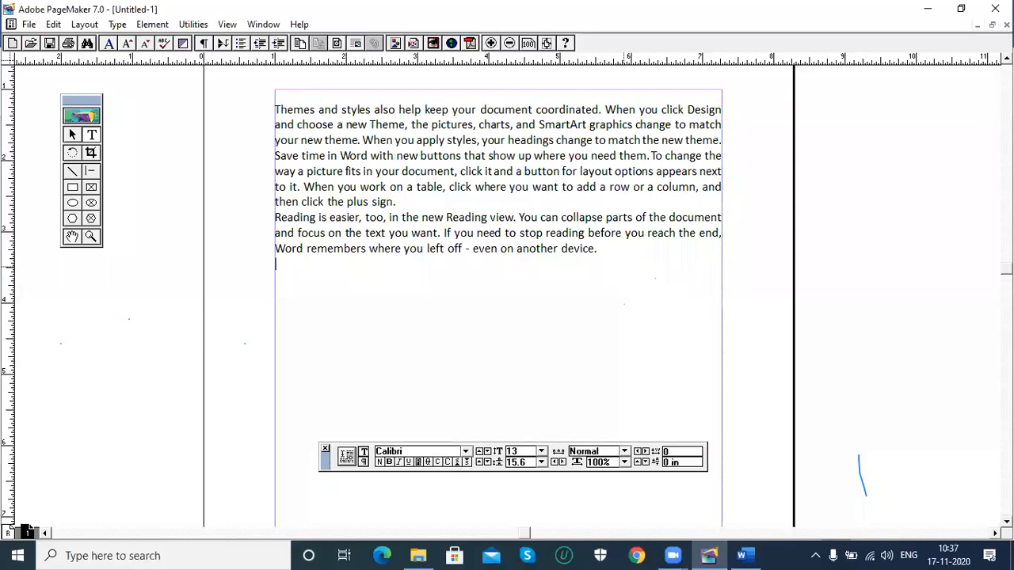
Type H2O below the paragraphs and set its 2 as subscript
{"action": "type", "text": "H2O"}
{"action": "left_click", "coordinate": [289, 264]}
{"action": "left_click_drag", "start_coordinate": [289, 264], "coordinate": [283, 265]}
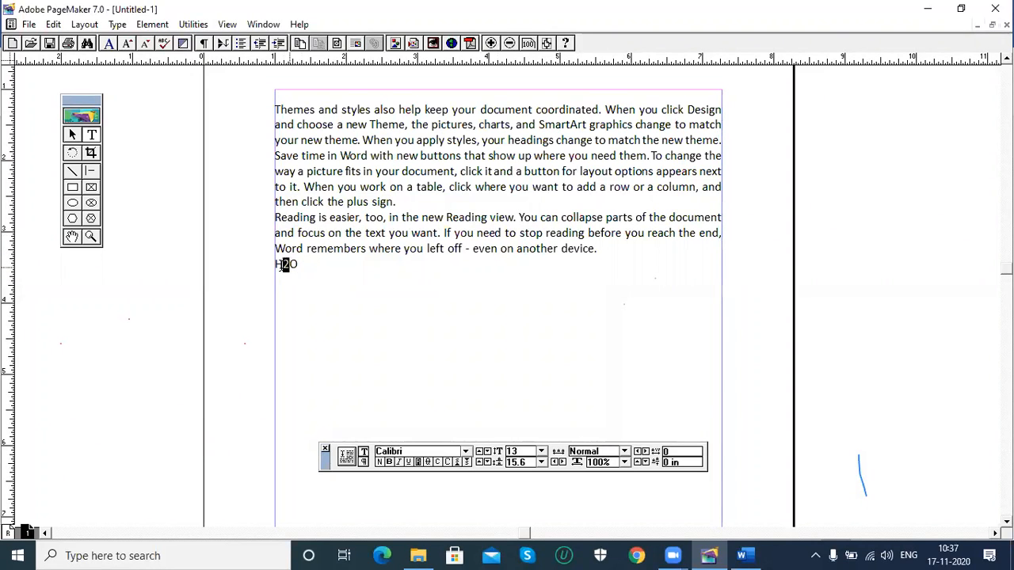
{"action": "left_click", "coordinate": [457, 463]}
Add '10th' and test superscript and subscript on 'th', leaving it in normal position
{"action": "left_click", "coordinate": [342, 270]}
{"action": "type", "text": "10th"}
{"action": "key", "text": "shift+Left"}
{"action": "key", "text": "shift+Left"}
{"action": "left_click", "coordinate": [457, 462]}
{"action": "left_click", "coordinate": [457, 464]}
{"action": "left_click", "coordinate": [468, 464]}
{"action": "left_click", "coordinate": [466, 464]}
Review Line end, Tracking and Case in Type > Character, keeping Break and Normal, without changes
{"action": "left_click", "coordinate": [118, 24]}
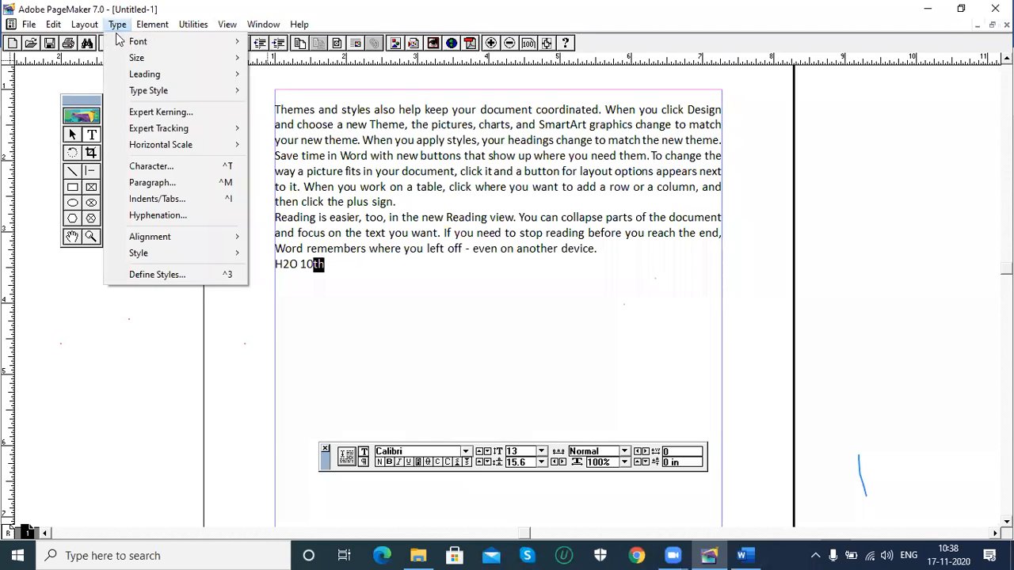
{"action": "left_click", "coordinate": [152, 164]}
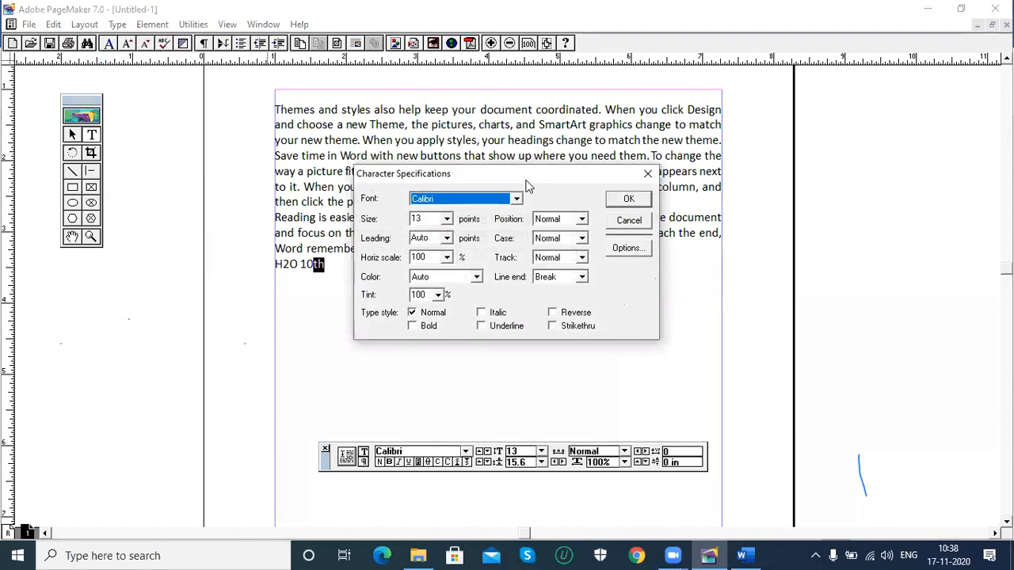
{"action": "left_click_drag", "start_coordinate": [529, 175], "coordinate": [653, 178]}
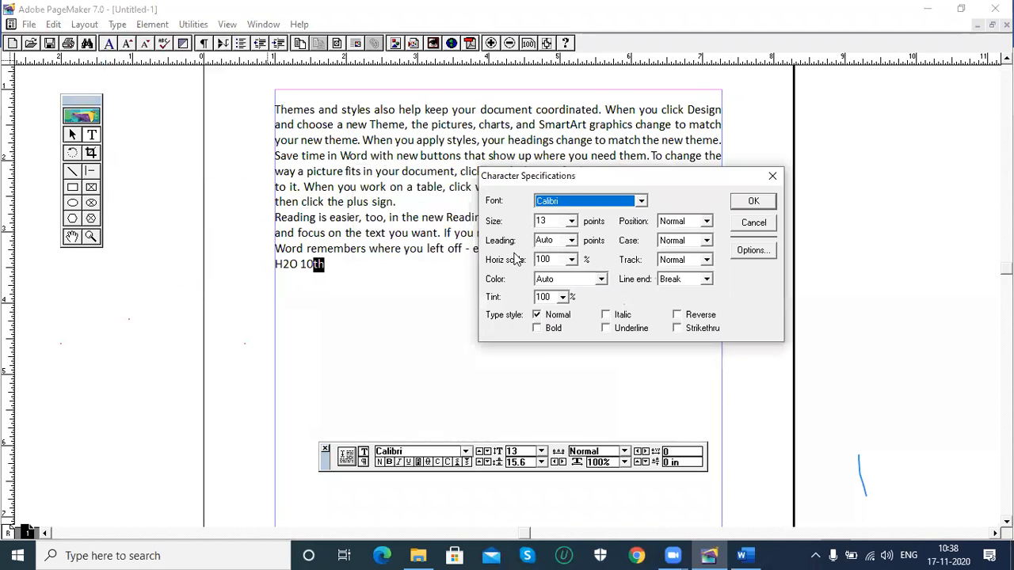
{"action": "left_click", "coordinate": [706, 279]}
{"action": "left_click", "coordinate": [707, 279]}
{"action": "left_click", "coordinate": [706, 259]}
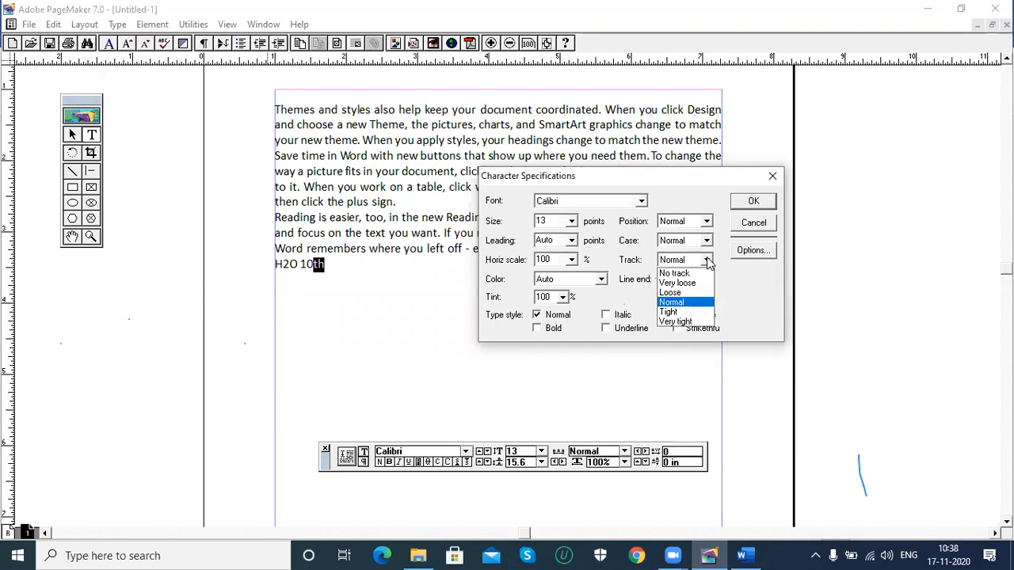
{"action": "left_click", "coordinate": [662, 292]}
{"action": "left_click", "coordinate": [706, 241]}
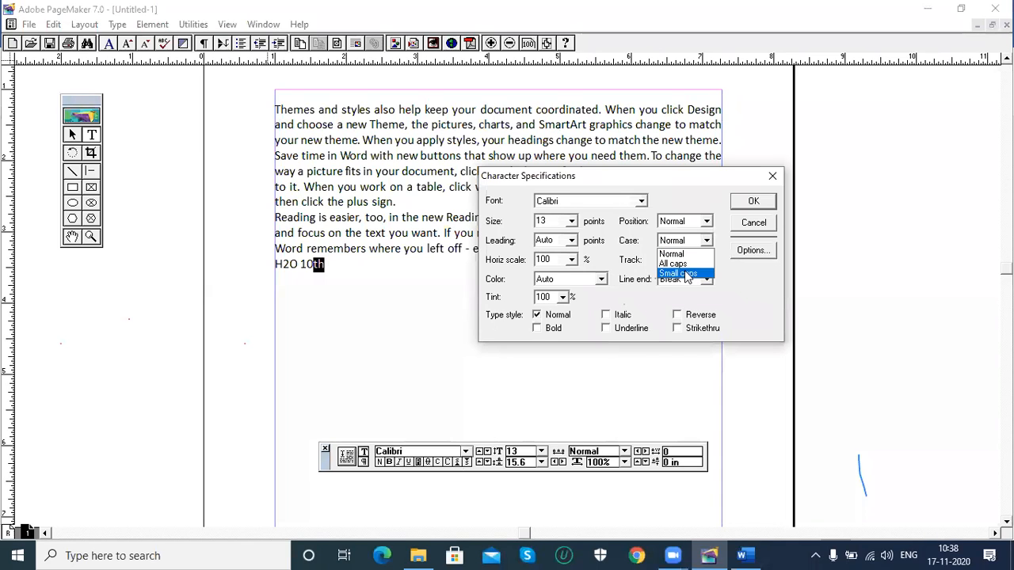
{"action": "left_click", "coordinate": [614, 262]}
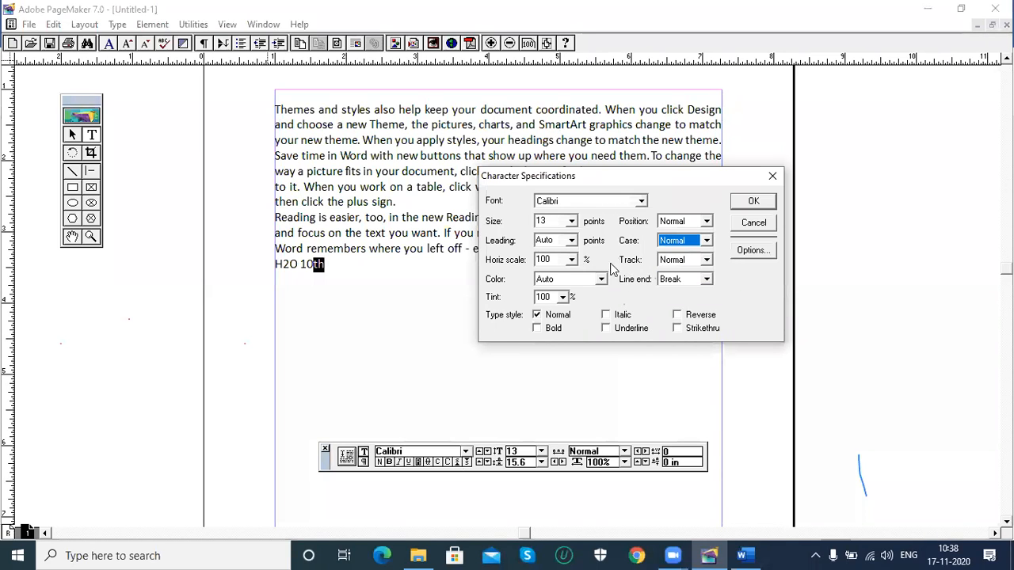
{"action": "left_click", "coordinate": [773, 175]}
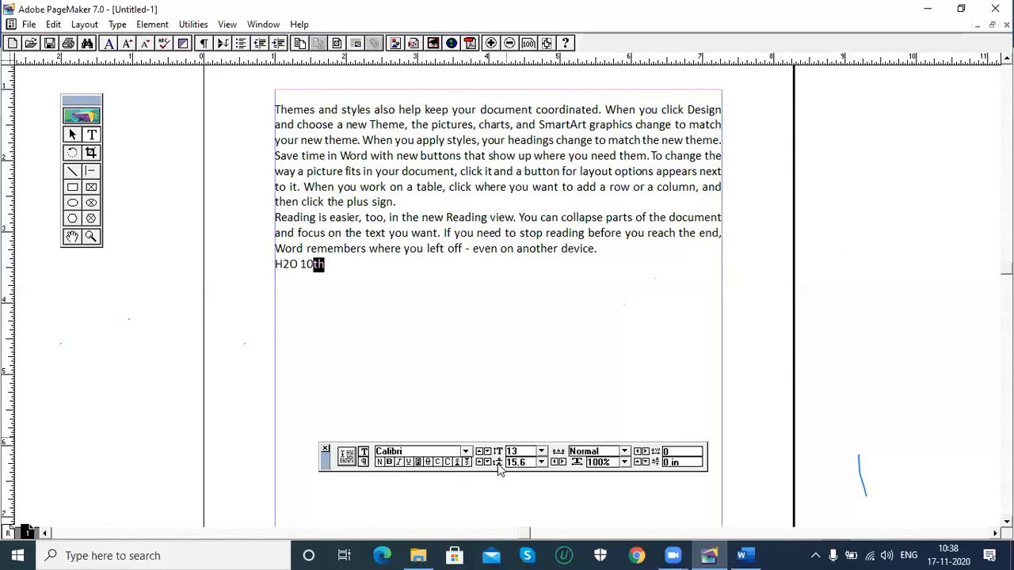
{"action": "left_click_drag", "start_coordinate": [278, 109], "coordinate": [397, 204]}
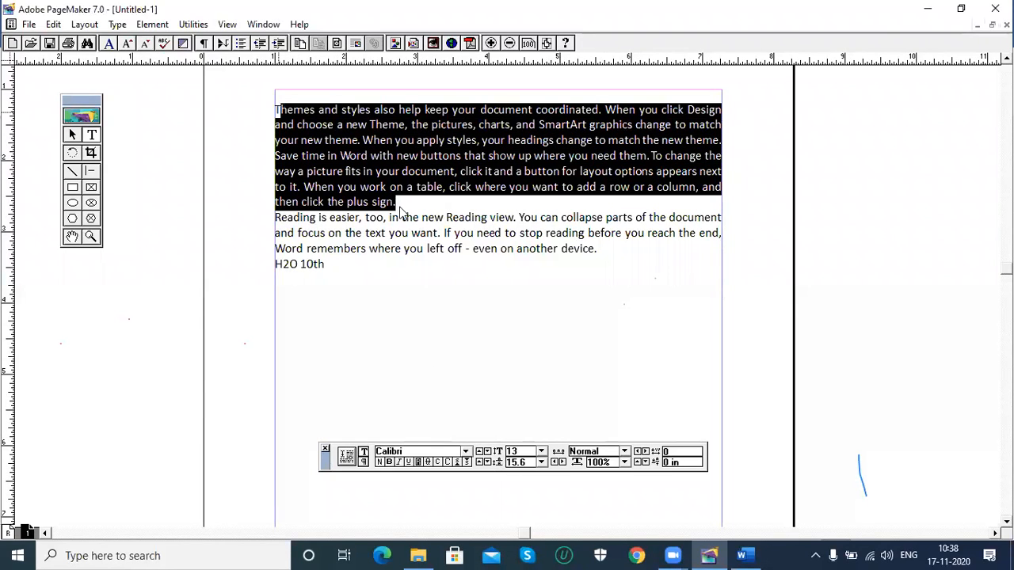
{"action": "left_click_drag", "start_coordinate": [277, 109], "coordinate": [400, 203]}
{"action": "left_click", "coordinate": [542, 462]}
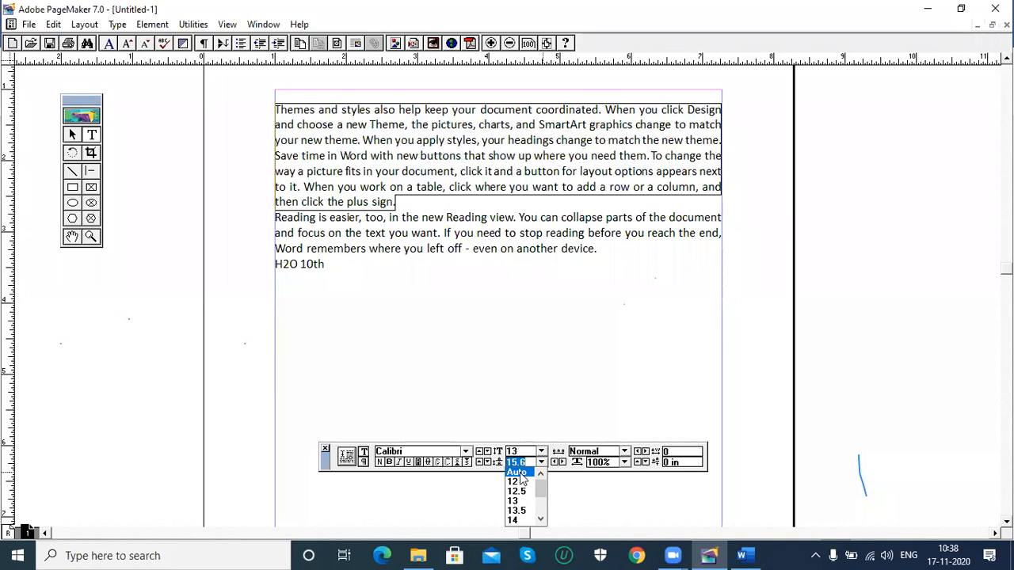
{"action": "left_click", "coordinate": [520, 473]}
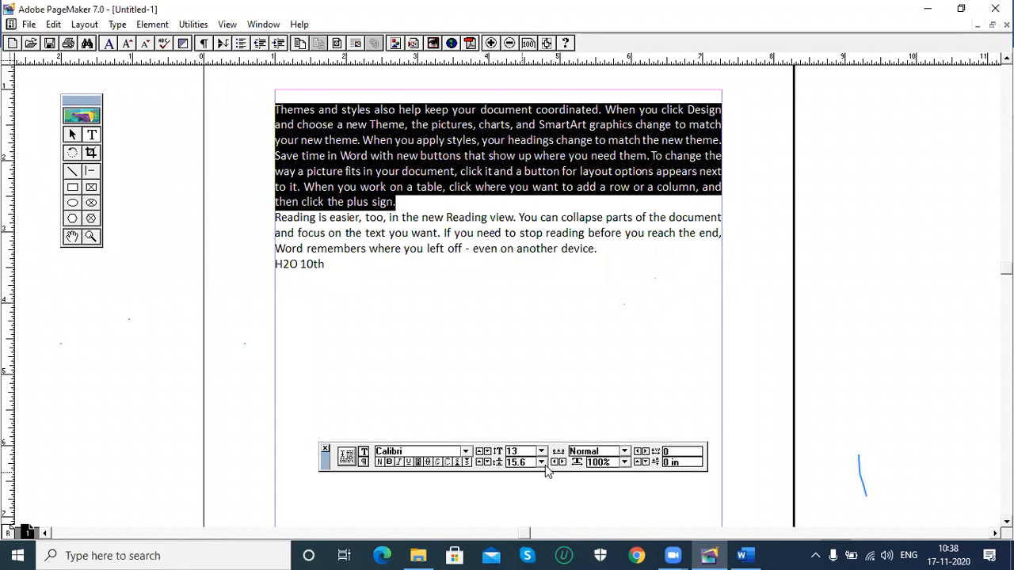
{"action": "left_click", "coordinate": [542, 463]}
{"action": "left_click", "coordinate": [542, 518]}
{"action": "left_click", "coordinate": [541, 518]}
{"action": "left_click", "coordinate": [542, 518]}
{"action": "left_click", "coordinate": [542, 518]}
{"action": "left_click", "coordinate": [542, 518]}
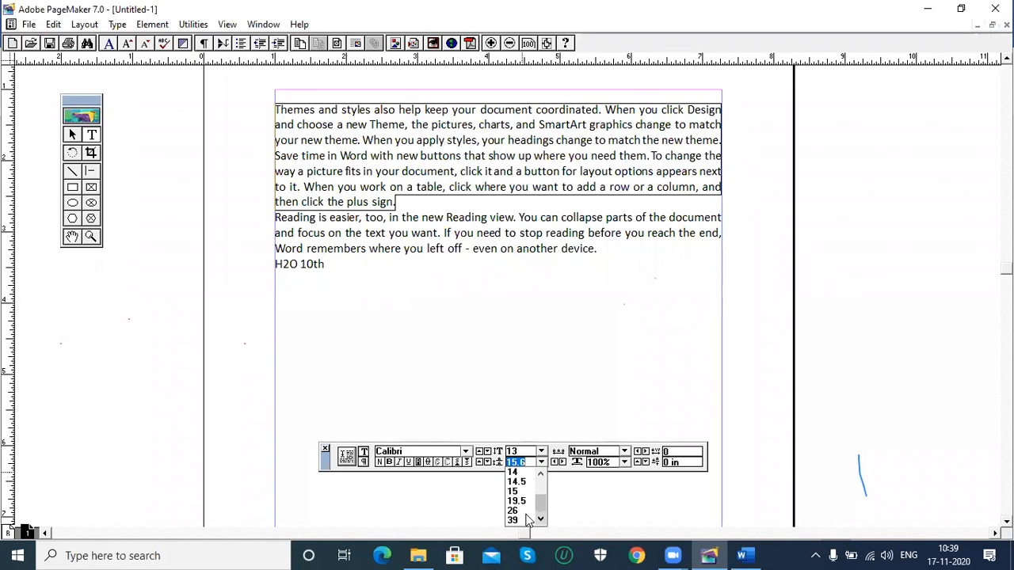
{"action": "left_click", "coordinate": [516, 510]}
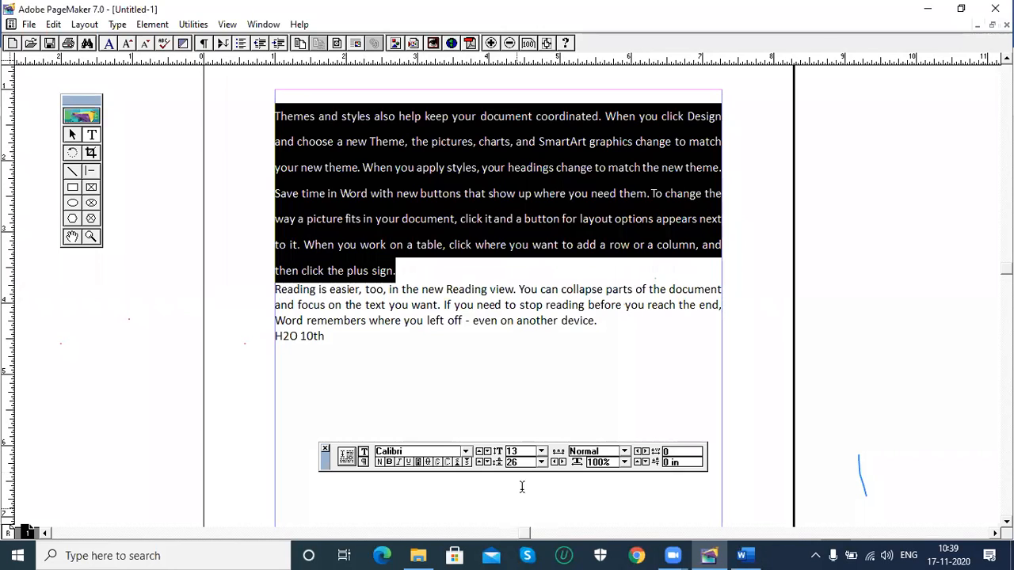
{"action": "left_click", "coordinate": [540, 463]}
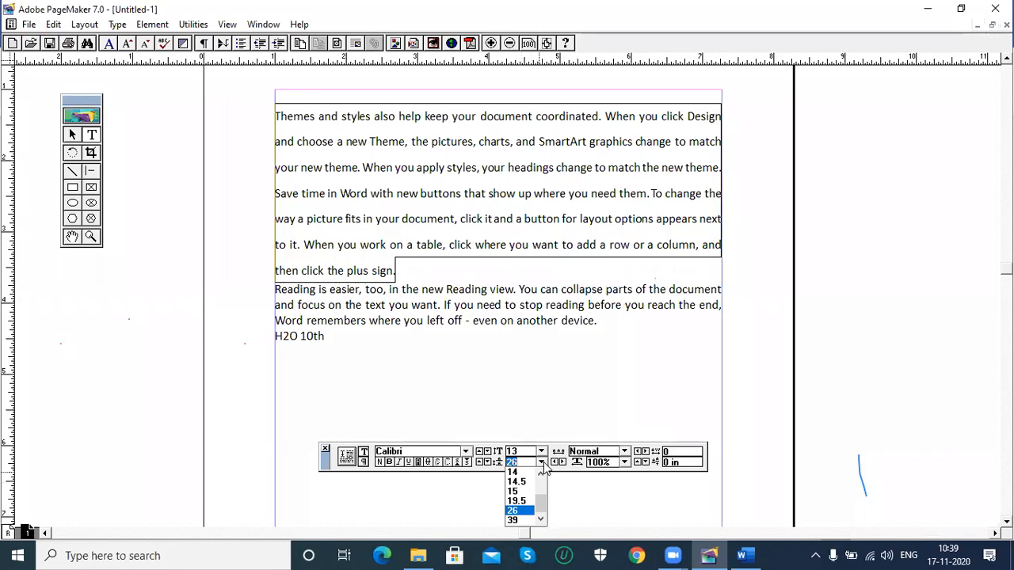
{"action": "left_click", "coordinate": [517, 501]}
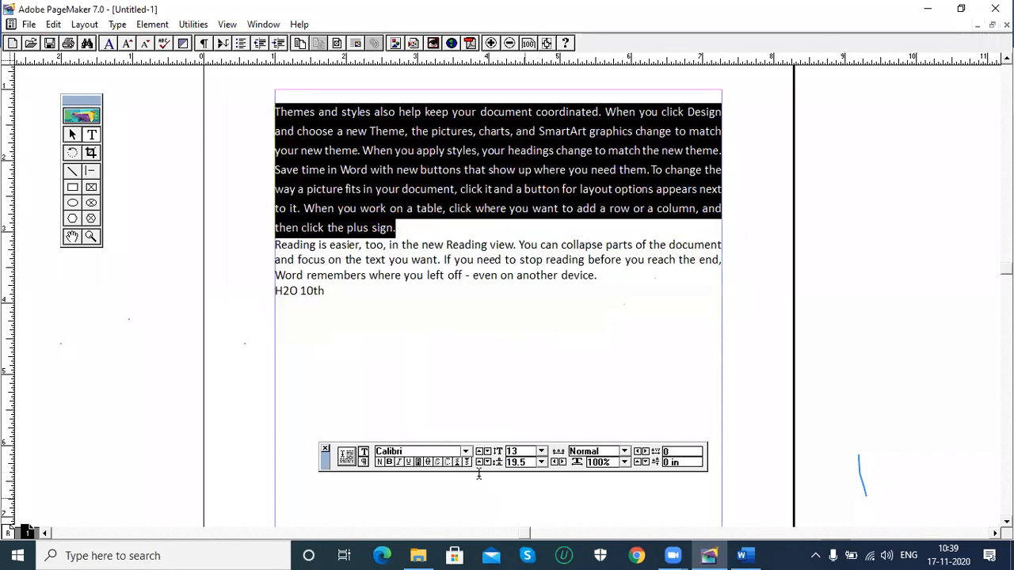
{"action": "left_click", "coordinate": [541, 463]}
{"action": "left_click_drag", "start_coordinate": [541, 503], "coordinate": [540, 480]}
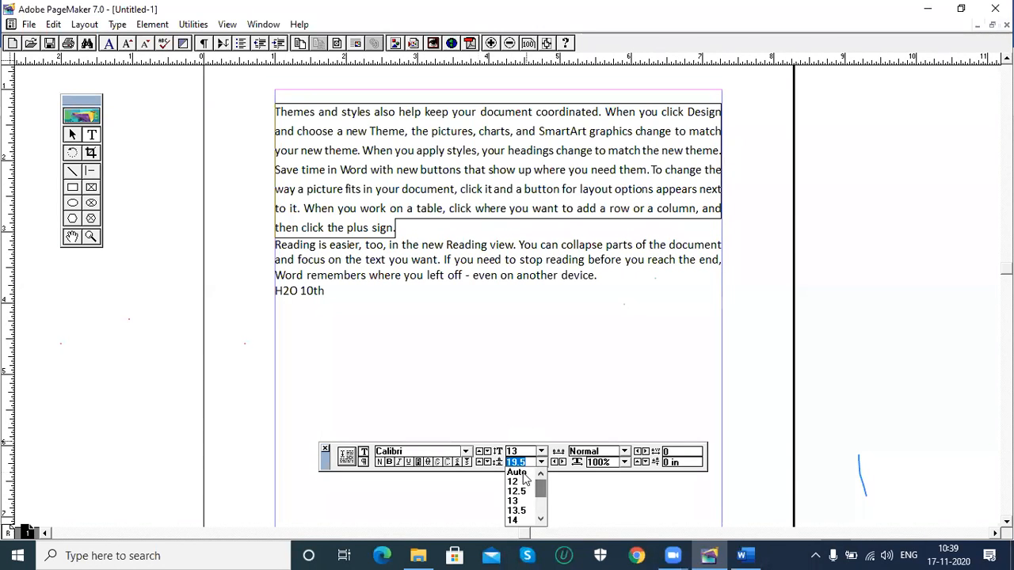
{"action": "left_click", "coordinate": [519, 473]}
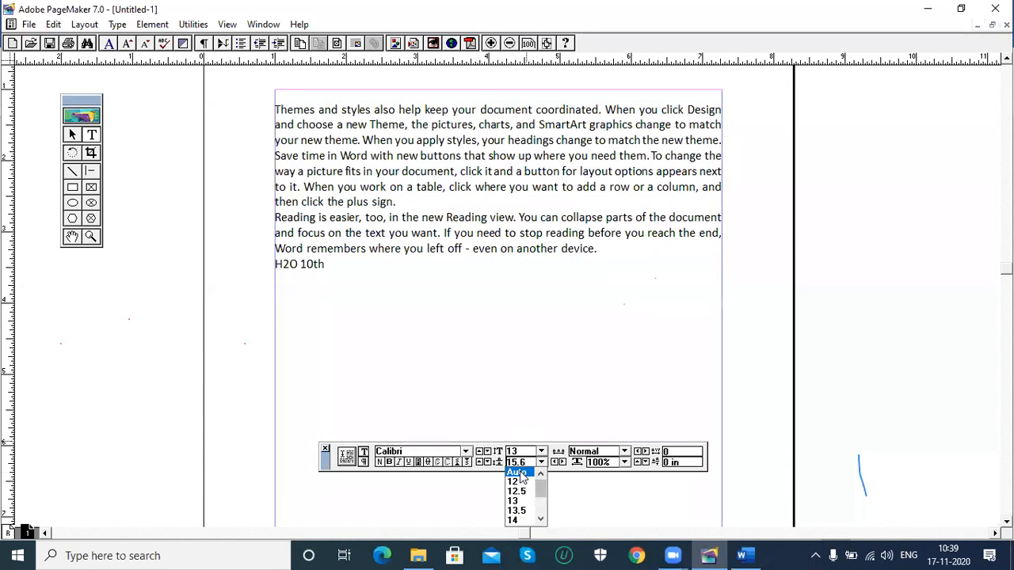
{"action": "left_click", "coordinate": [480, 463]}
Raise the first paragraph's leading with the control palette's up nudge arrow
{"action": "left_click", "coordinate": [480, 464]}
{"action": "left_click", "coordinate": [480, 463]}
{"action": "left_click", "coordinate": [480, 464]}
{"action": "left_click", "coordinate": [480, 463]}
{"action": "left_click", "coordinate": [480, 463]}
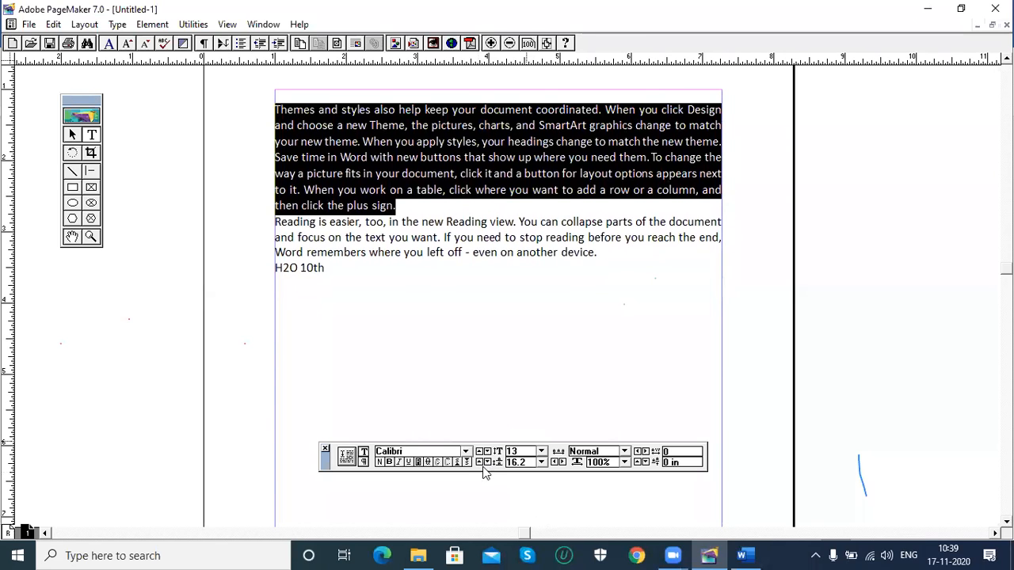
{"action": "left_click", "coordinate": [480, 463]}
{"action": "left_click", "coordinate": [479, 463]}
{"action": "left_click", "coordinate": [480, 463]}
{"action": "left_click", "coordinate": [480, 463]}
{"action": "left_click", "coordinate": [480, 464]}
{"action": "left_click", "coordinate": [480, 463]}
{"action": "left_click", "coordinate": [480, 464]}
{"action": "left_click", "coordinate": [480, 464]}
{"action": "left_click", "coordinate": [480, 463]}
{"action": "left_click", "coordinate": [480, 463]}
{"action": "left_click", "coordinate": [480, 463]}
{"action": "left_click", "coordinate": [480, 463]}
{"action": "left_click", "coordinate": [480, 463]}
{"action": "left_click", "coordinate": [480, 463]}
{"action": "left_click", "coordinate": [480, 463]}
{"action": "left_click", "coordinate": [480, 463]}
{"action": "left_click", "coordinate": [480, 464]}
{"action": "left_click", "coordinate": [480, 463]}
{"action": "left_click", "coordinate": [480, 463]}
Nudge the first paragraph's leading back down step by step
{"action": "left_click", "coordinate": [489, 463]}
{"action": "left_click", "coordinate": [489, 464]}
{"action": "left_click", "coordinate": [489, 463]}
{"action": "left_click", "coordinate": [488, 464]}
{"action": "left_click", "coordinate": [489, 464]}
{"action": "left_click", "coordinate": [489, 463]}
{"action": "left_click", "coordinate": [488, 463]}
{"action": "left_click", "coordinate": [489, 463]}
{"action": "left_click", "coordinate": [489, 463]}
{"action": "left_click", "coordinate": [488, 463]}
{"action": "left_click", "coordinate": [489, 463]}
{"action": "left_click", "coordinate": [489, 463]}
{"action": "left_click", "coordinate": [488, 464]}
{"action": "left_click", "coordinate": [489, 463]}
{"action": "left_click", "coordinate": [489, 463]}
{"action": "left_click", "coordinate": [488, 464]}
{"action": "left_click", "coordinate": [489, 464]}
{"action": "left_click", "coordinate": [488, 464]}
{"action": "left_click", "coordinate": [488, 463]}
{"action": "left_click", "coordinate": [489, 464]}
{"action": "left_click", "coordinate": [489, 463]}
{"action": "left_click", "coordinate": [489, 464]}
{"action": "left_click", "coordinate": [489, 464]}
{"action": "left_click", "coordinate": [488, 464]}
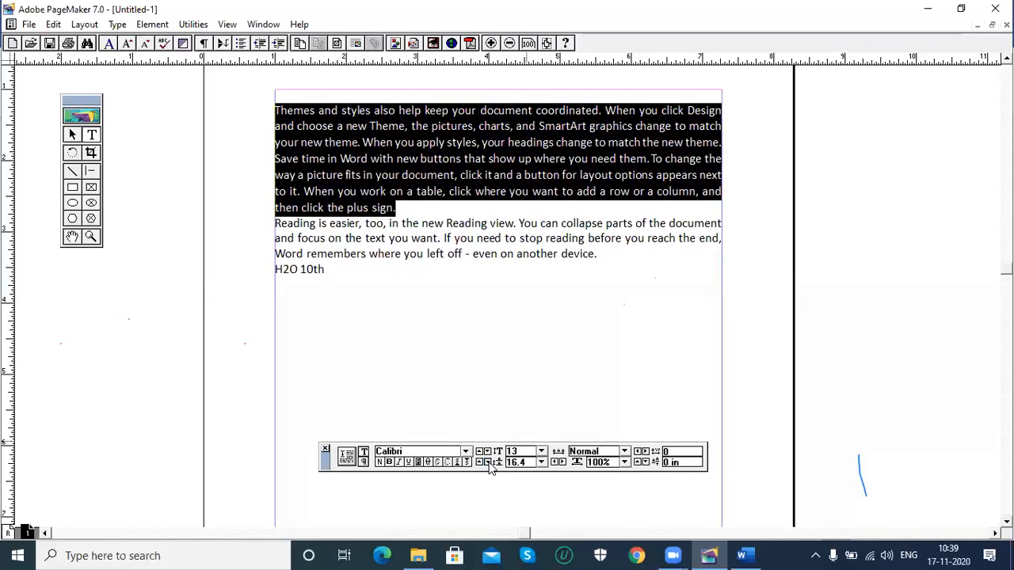
{"action": "left_click", "coordinate": [488, 463]}
{"action": "left_click", "coordinate": [488, 464]}
{"action": "left_click", "coordinate": [489, 463]}
{"action": "left_click", "coordinate": [488, 463]}
{"action": "left_click", "coordinate": [489, 463]}
{"action": "left_click", "coordinate": [488, 463]}
{"action": "left_click", "coordinate": [489, 463]}
{"action": "left_click", "coordinate": [489, 463]}
{"action": "left_click", "coordinate": [488, 463]}
{"action": "left_click", "coordinate": [489, 463]}
{"action": "left_click", "coordinate": [488, 463]}
{"action": "left_click", "coordinate": [489, 463]}
{"action": "left_click", "coordinate": [489, 463]}
{"action": "left_click", "coordinate": [489, 464]}
{"action": "left_click", "coordinate": [488, 463]}
{"action": "left_click", "coordinate": [489, 463]}
{"action": "left_click", "coordinate": [489, 463]}
{"action": "left_click", "coordinate": [489, 463]}
{"action": "left_click", "coordinate": [488, 463]}
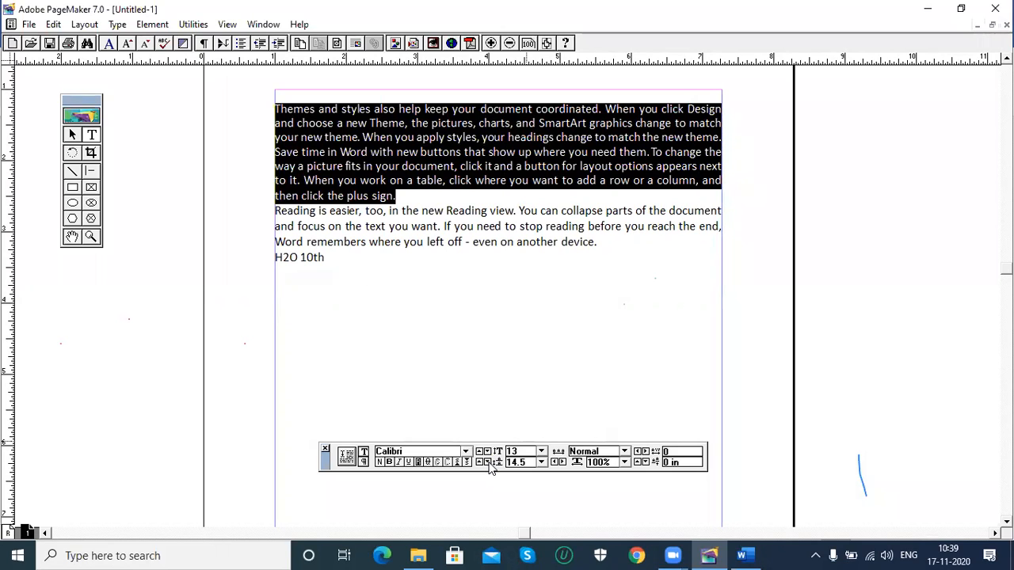
Widen the first paragraph's line spacing progressively over several rounds
{"action": "left_click", "coordinate": [479, 463]}
{"action": "left_click", "coordinate": [479, 463]}
{"action": "left_click", "coordinate": [479, 463]}
{"action": "left_click", "coordinate": [479, 462]}
{"action": "left_click", "coordinate": [479, 463]}
{"action": "left_click", "coordinate": [479, 463]}
{"action": "left_click", "coordinate": [479, 463]}
{"action": "left_click", "coordinate": [479, 463]}
{"action": "left_click", "coordinate": [480, 463]}
{"action": "left_click", "coordinate": [480, 462]}
{"action": "left_click", "coordinate": [479, 462]}
{"action": "left_click", "coordinate": [480, 462]}
{"action": "left_click", "coordinate": [479, 462]}
{"action": "left_click", "coordinate": [479, 463]}
{"action": "left_click", "coordinate": [479, 462]}
{"action": "left_click", "coordinate": [479, 462]}
{"action": "left_click", "coordinate": [479, 463]}
{"action": "left_click", "coordinate": [479, 463]}
{"action": "left_click", "coordinate": [479, 462]}
{"action": "left_click", "coordinate": [479, 462]}
{"action": "left_click", "coordinate": [479, 462]}
{"action": "left_click", "coordinate": [480, 463]}
{"action": "left_click", "coordinate": [479, 463]}
{"action": "left_click", "coordinate": [479, 462]}
{"action": "left_click", "coordinate": [479, 463]}
{"action": "left_click", "coordinate": [479, 463]}
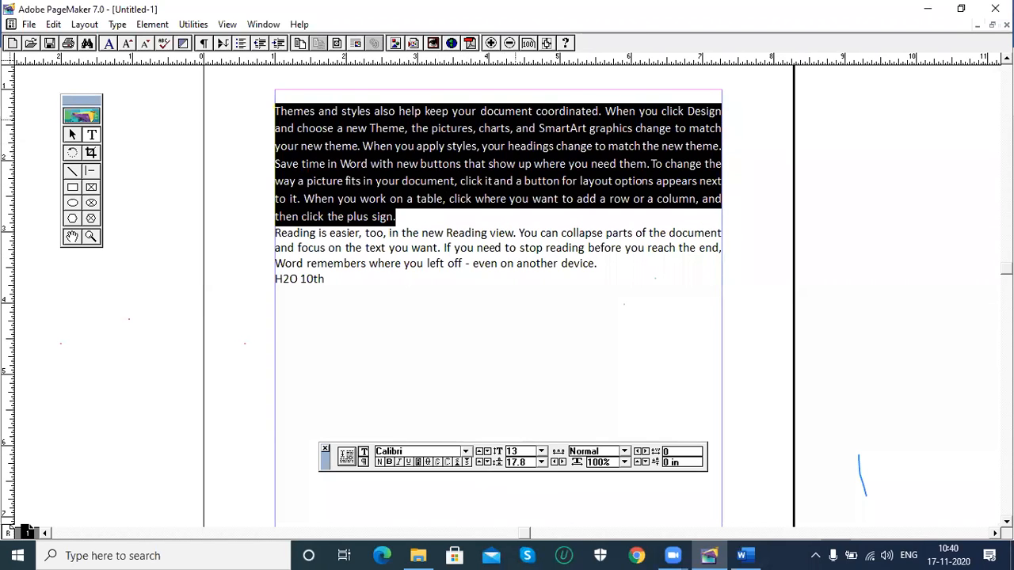
{"action": "left_click", "coordinate": [480, 463]}
{"action": "left_click", "coordinate": [479, 464]}
{"action": "left_click", "coordinate": [479, 463]}
{"action": "left_click", "coordinate": [479, 463]}
{"action": "left_click", "coordinate": [479, 462]}
{"action": "left_click", "coordinate": [480, 462]}
{"action": "left_click", "coordinate": [479, 463]}
{"action": "left_click", "coordinate": [479, 462]}
{"action": "left_click", "coordinate": [480, 463]}
{"action": "left_click", "coordinate": [479, 463]}
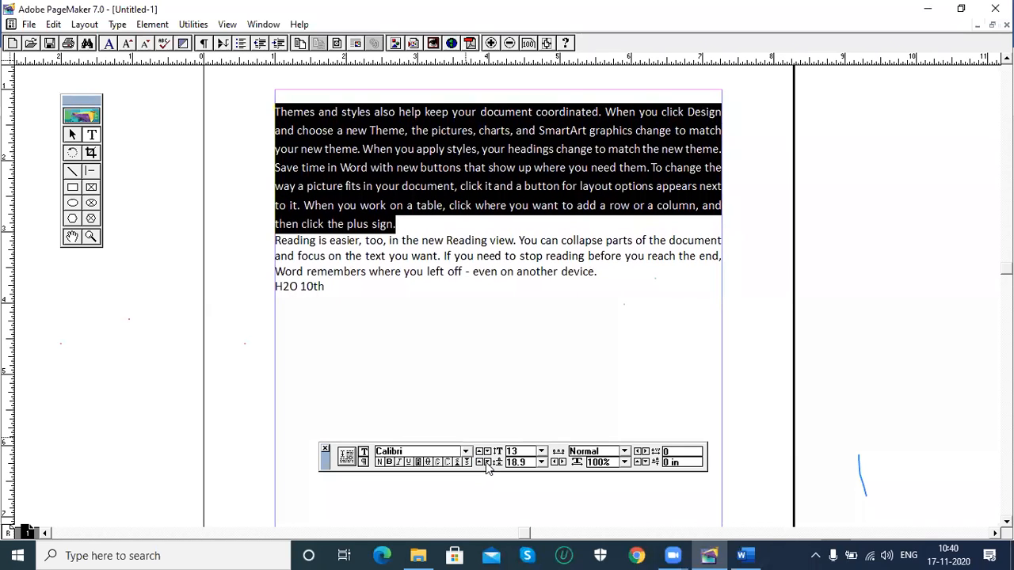
Fine-tune the leading up and down, then set it back to Auto (15.6)
{"action": "double_click", "coordinate": [527, 464]}
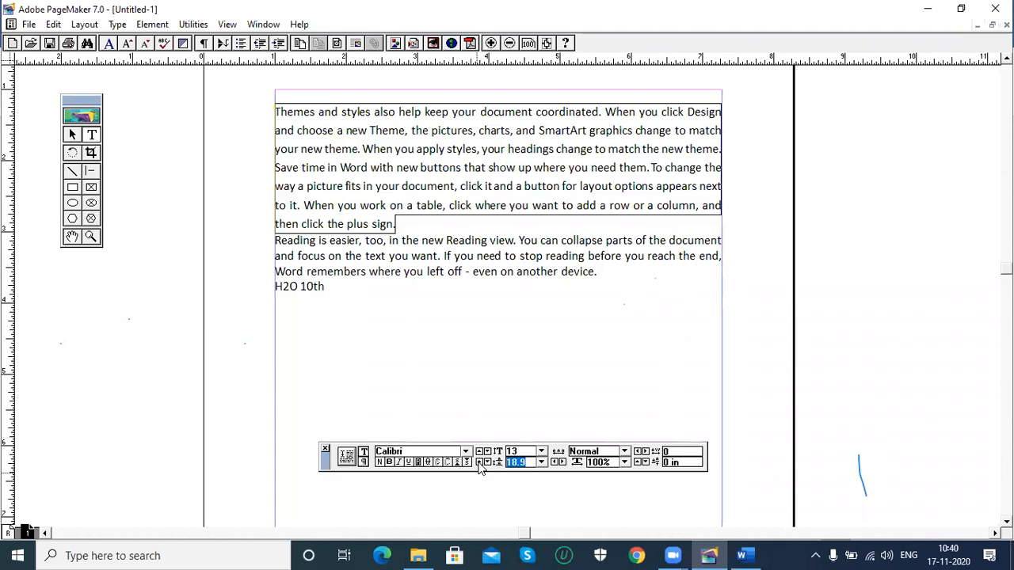
{"action": "left_click", "coordinate": [479, 462]}
{"action": "left_click", "coordinate": [479, 463]}
{"action": "left_click", "coordinate": [479, 462]}
{"action": "left_click", "coordinate": [479, 462]}
{"action": "left_click", "coordinate": [479, 462]}
{"action": "left_click", "coordinate": [481, 463]}
{"action": "left_click", "coordinate": [487, 462]}
{"action": "left_click", "coordinate": [487, 462]}
{"action": "left_click", "coordinate": [487, 462]}
{"action": "left_click", "coordinate": [487, 463]}
{"action": "left_click", "coordinate": [488, 463]}
{"action": "left_click", "coordinate": [487, 463]}
{"action": "left_click", "coordinate": [487, 463]}
{"action": "left_click", "coordinate": [487, 462]}
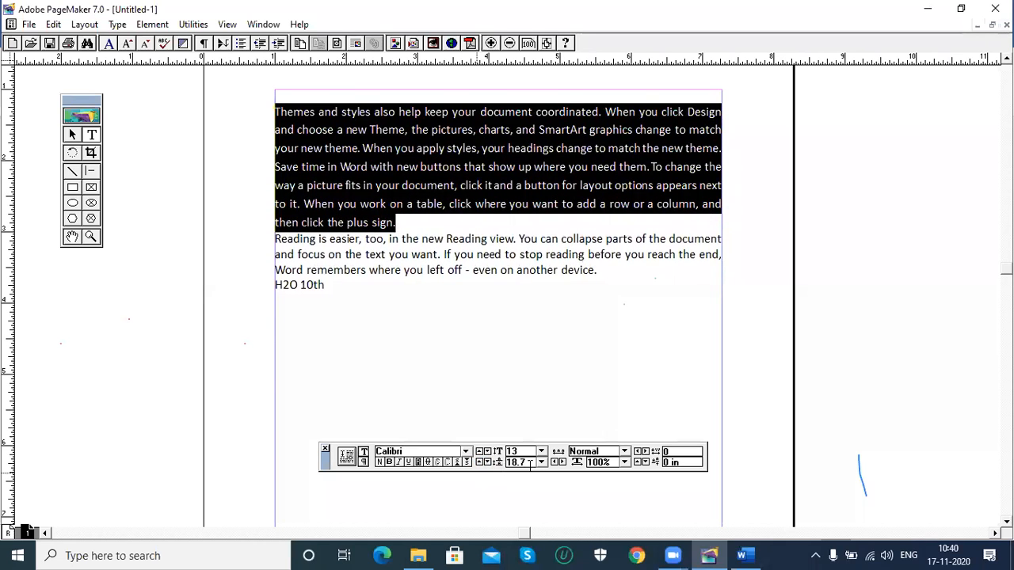
{"action": "left_click", "coordinate": [541, 462]}
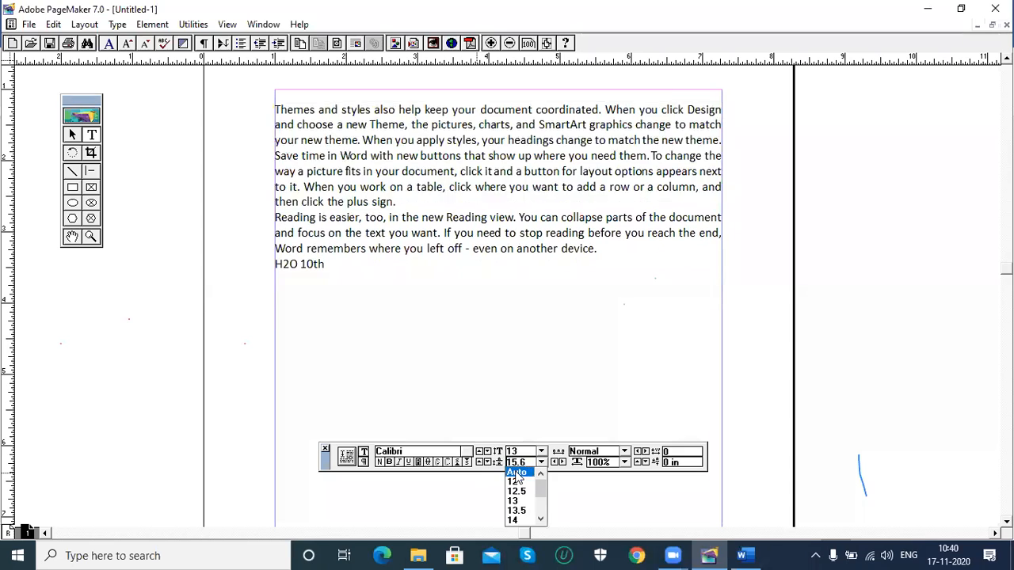
{"action": "left_click", "coordinate": [516, 473]}
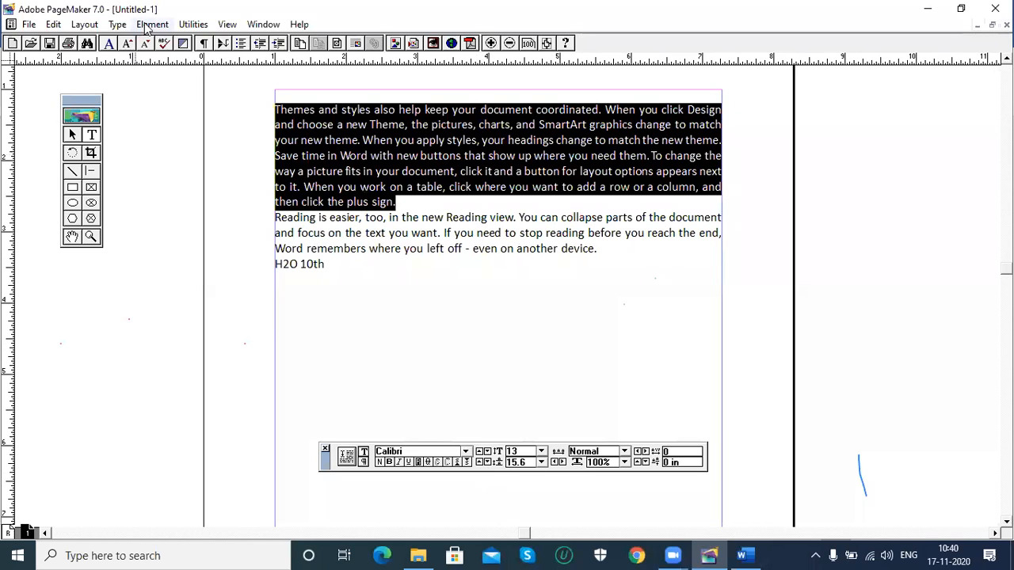
{"action": "left_click", "coordinate": [113, 27]}
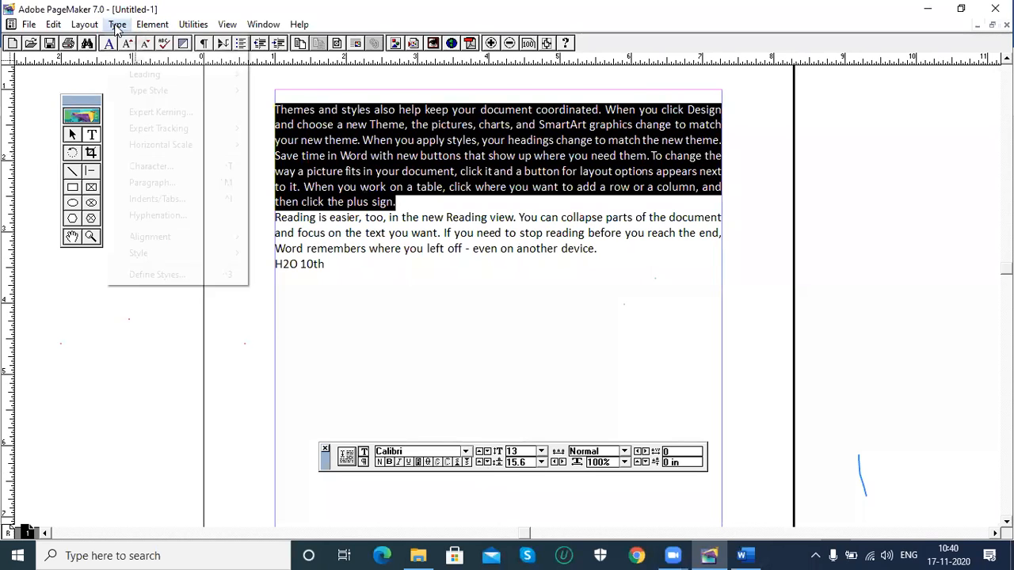
{"action": "left_click", "coordinate": [159, 168]}
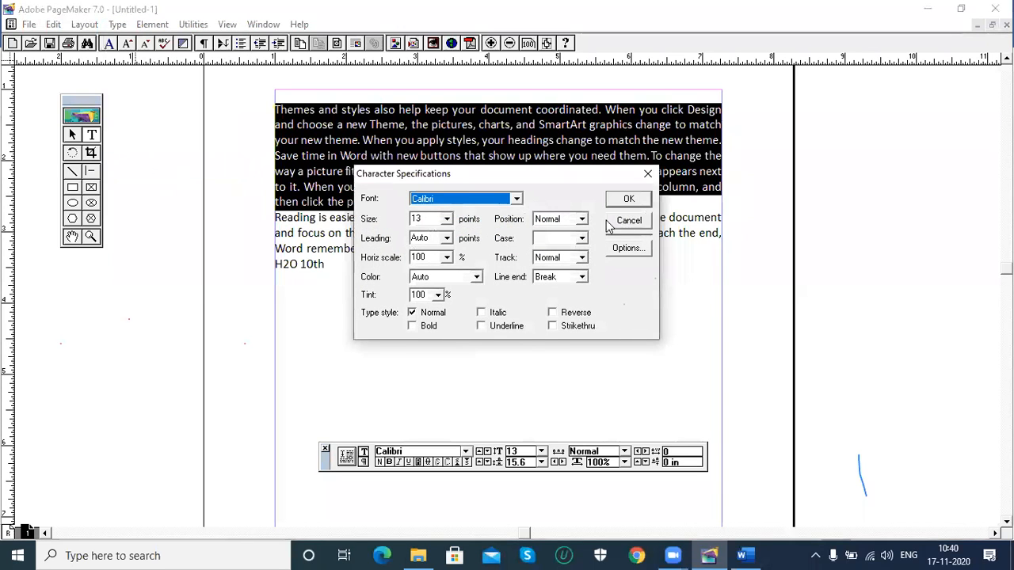
{"action": "left_click", "coordinate": [628, 222]}
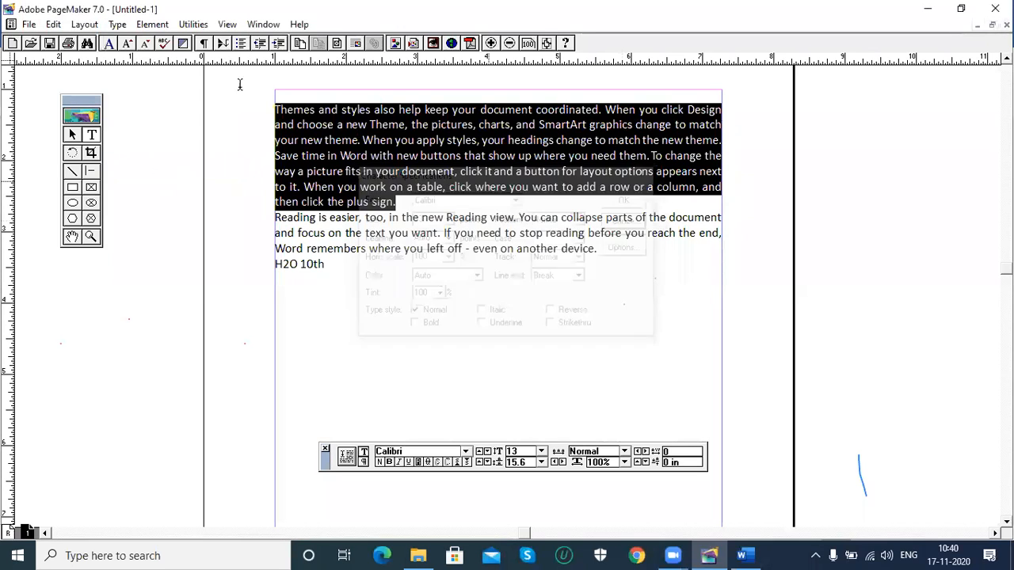
{"action": "left_click", "coordinate": [117, 25]}
{"action": "mouse_move", "coordinate": [165, 144]}
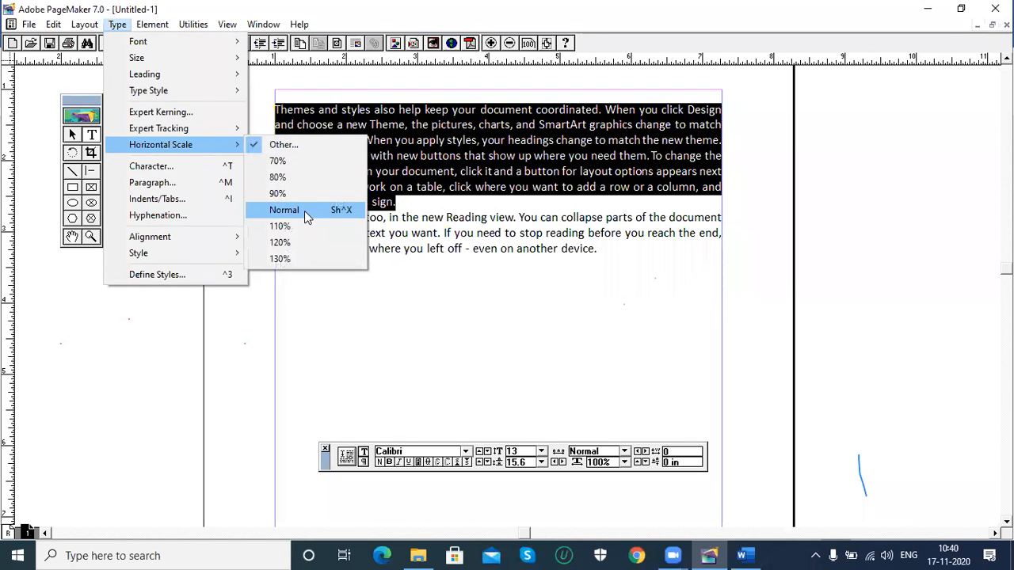
{"action": "left_click", "coordinate": [624, 462]}
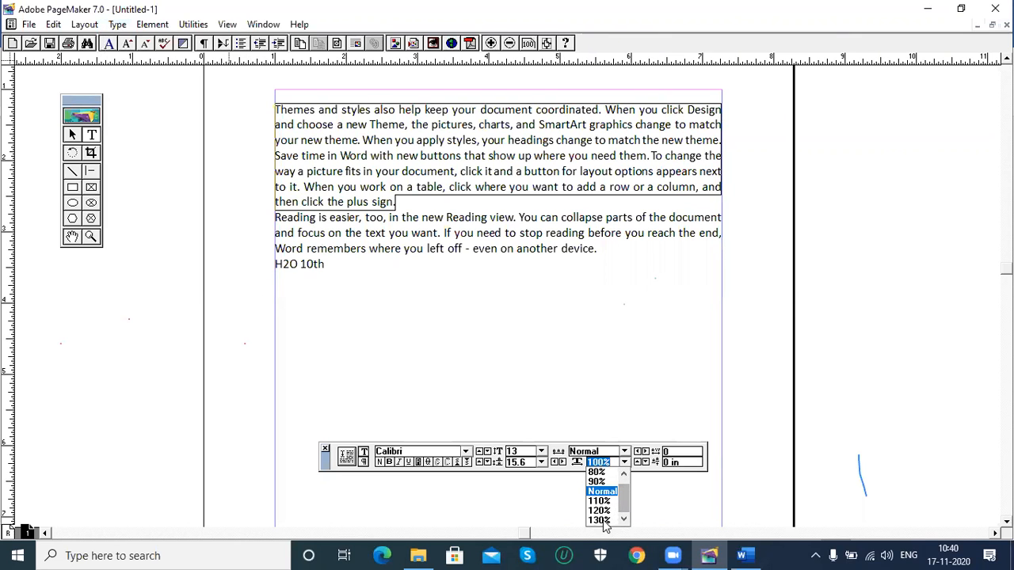
{"action": "left_click", "coordinate": [599, 521]}
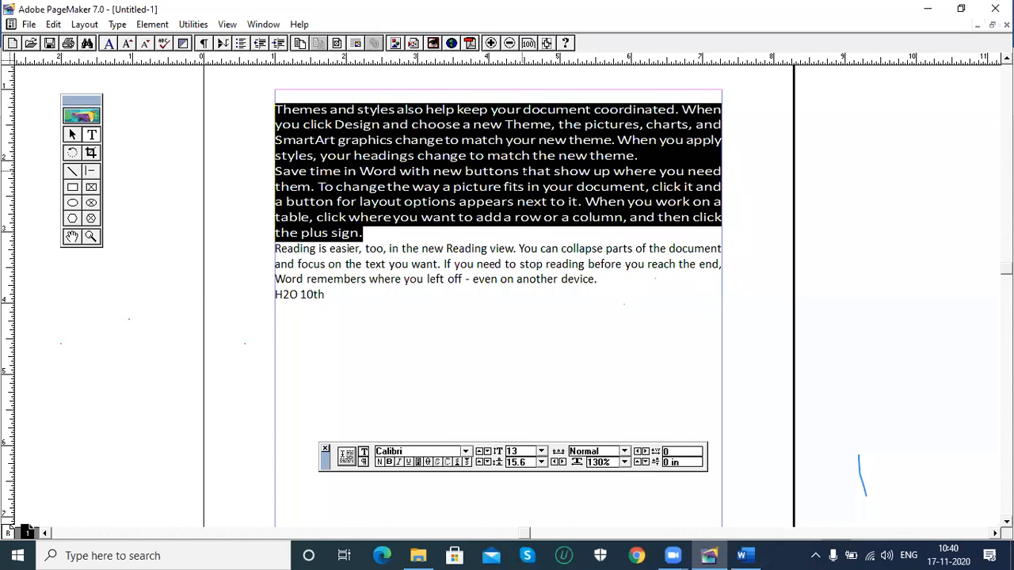
{"action": "left_click", "coordinate": [603, 462]}
{"action": "type", "text": "150"}
{"action": "key", "text": "Return"}
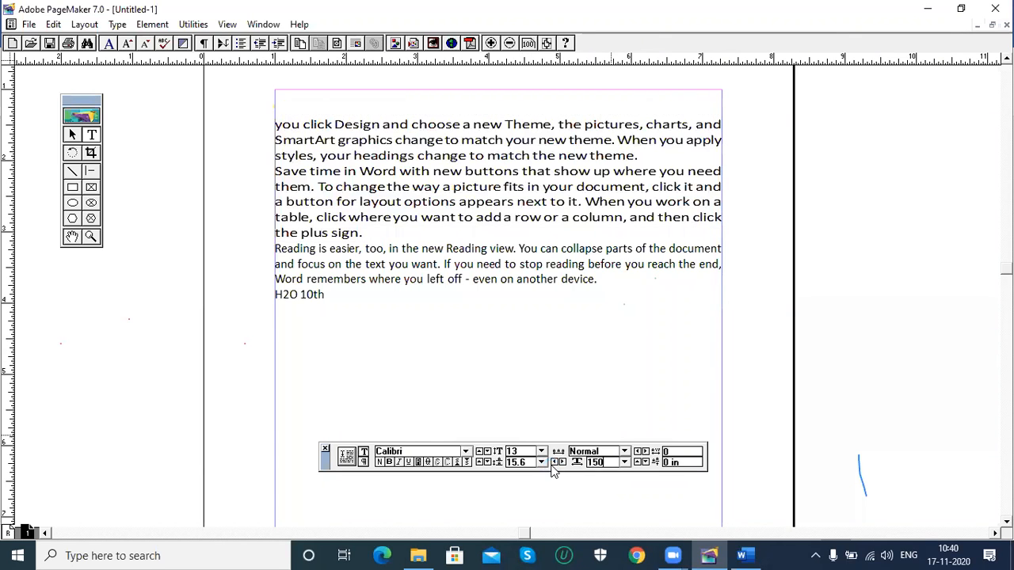
{"action": "left_click", "coordinate": [612, 464]}
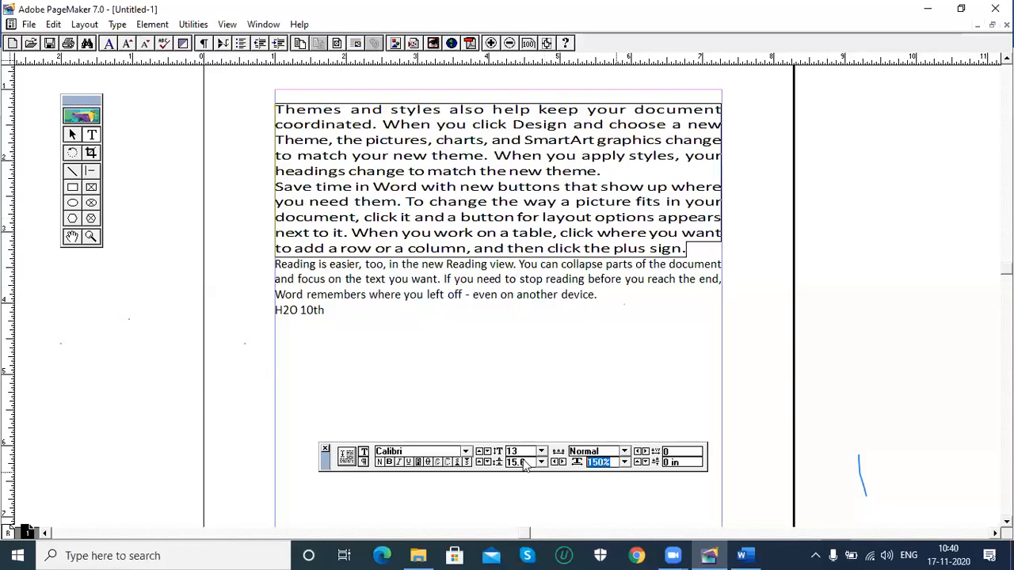
{"action": "type", "text": "100"}
{"action": "key", "text": "Return"}
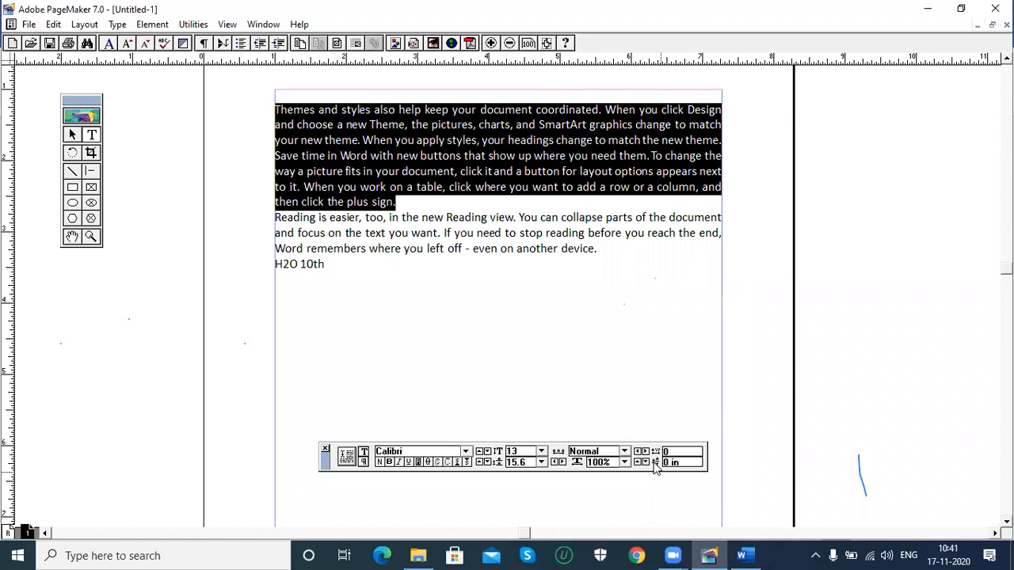
Select the R of Reading and add kerning after it in three nudges
{"action": "left_click", "coordinate": [447, 217]}
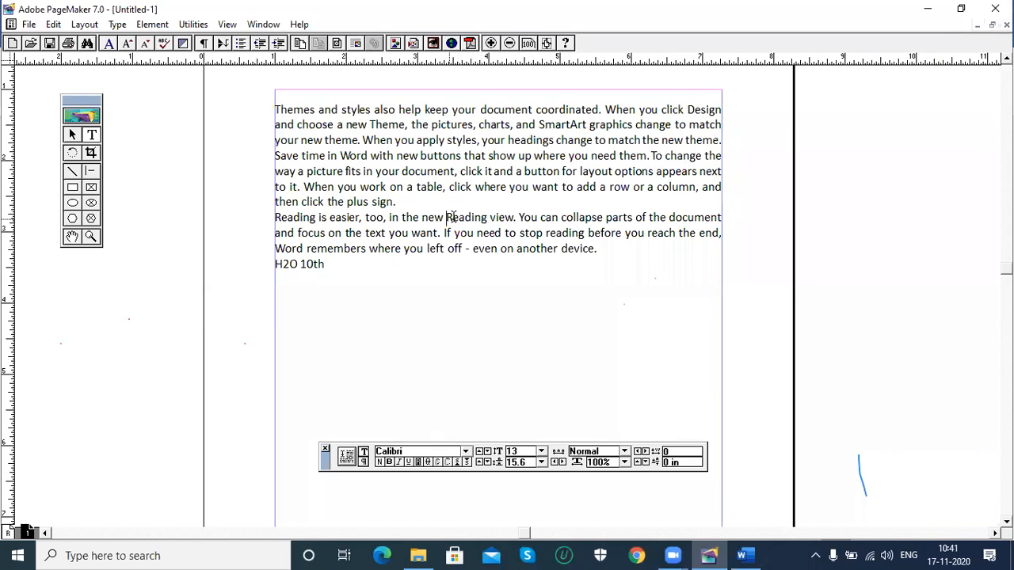
{"action": "left_click_drag", "start_coordinate": [447, 217], "coordinate": [453, 217]}
{"action": "left_click", "coordinate": [638, 463]}
{"action": "left_click", "coordinate": [637, 464]}
{"action": "left_click", "coordinate": [638, 463]}
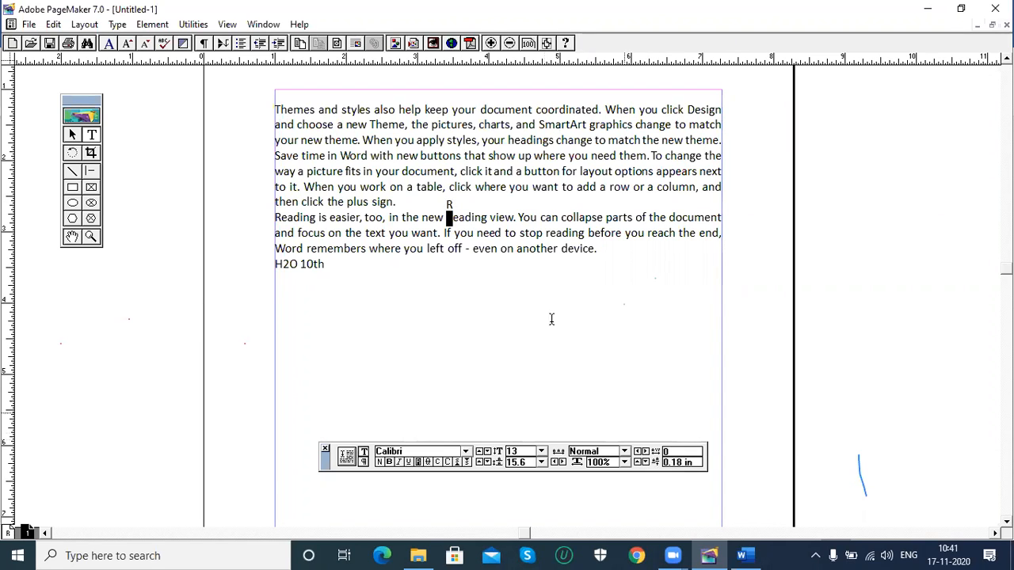
Reset the R's kerning to 0 and deselect the letter
{"action": "left_click", "coordinate": [658, 470]}
{"action": "left_click", "coordinate": [697, 465]}
{"action": "type", "text": "0"}
{"action": "key", "text": "Return"}
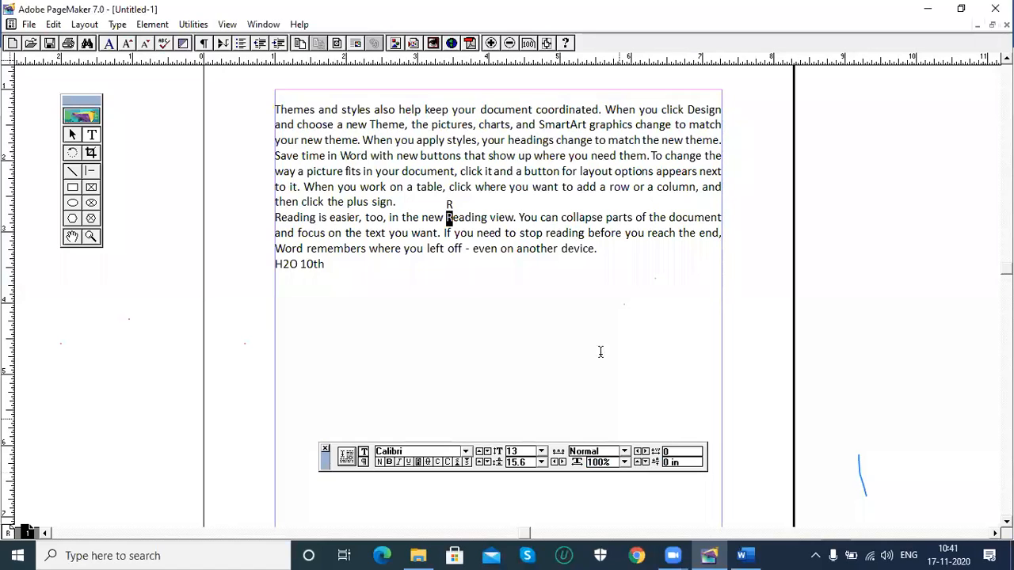
{"action": "left_click", "coordinate": [516, 235]}
Move the control palette lower and select most of the first paragraph's opening lines
{"action": "left_click_drag", "start_coordinate": [326, 468], "coordinate": [329, 485]}
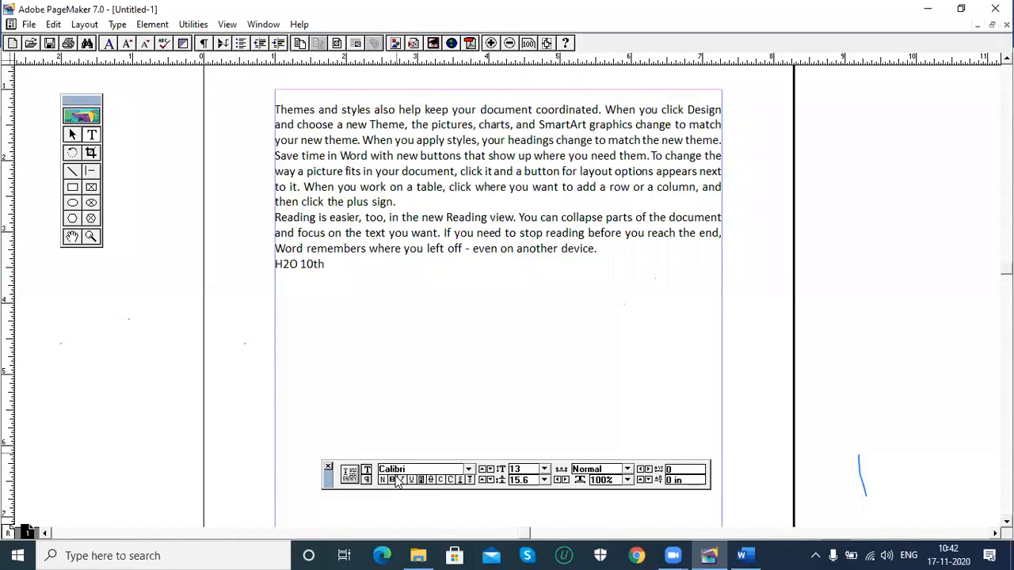
{"action": "left_click", "coordinate": [116, 24]}
{"action": "left_click", "coordinate": [300, 106]}
{"action": "left_click_drag", "start_coordinate": [293, 109], "coordinate": [434, 189]}
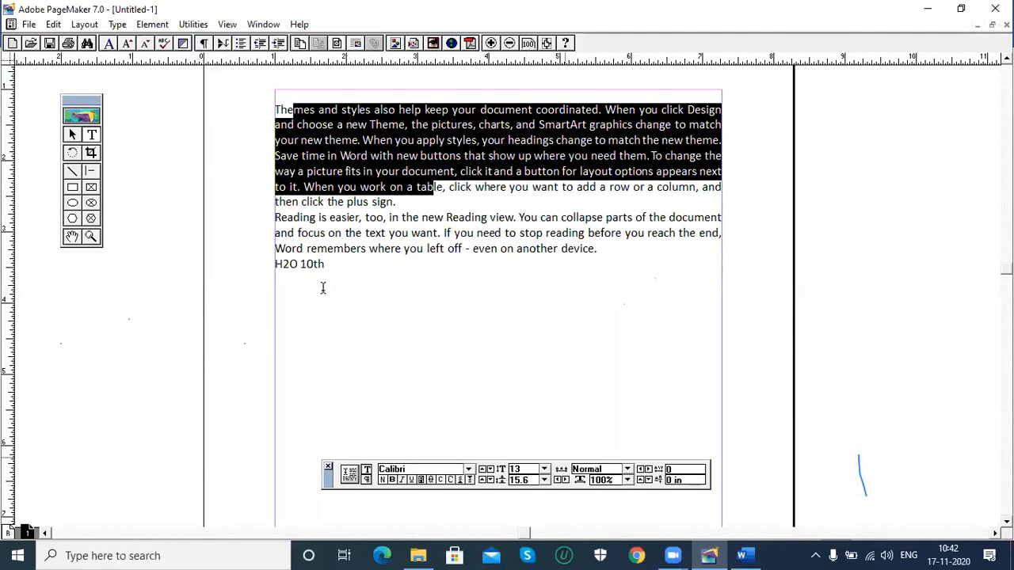
Set the selected text's leading to 13.5, then back to Auto
{"action": "left_click", "coordinate": [117, 25]}
{"action": "mouse_move", "coordinate": [132, 48]}
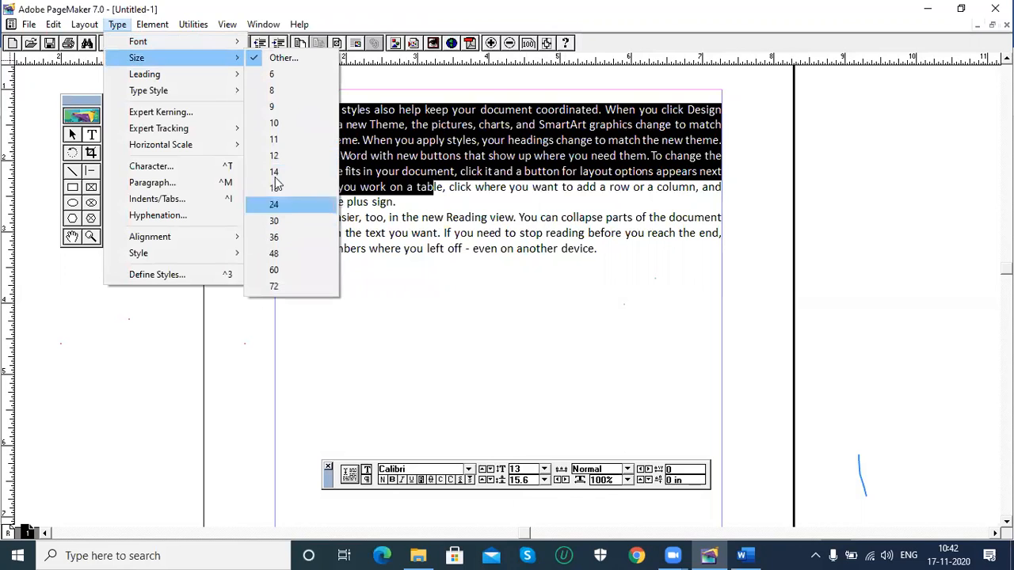
{"action": "mouse_move", "coordinate": [184, 76]}
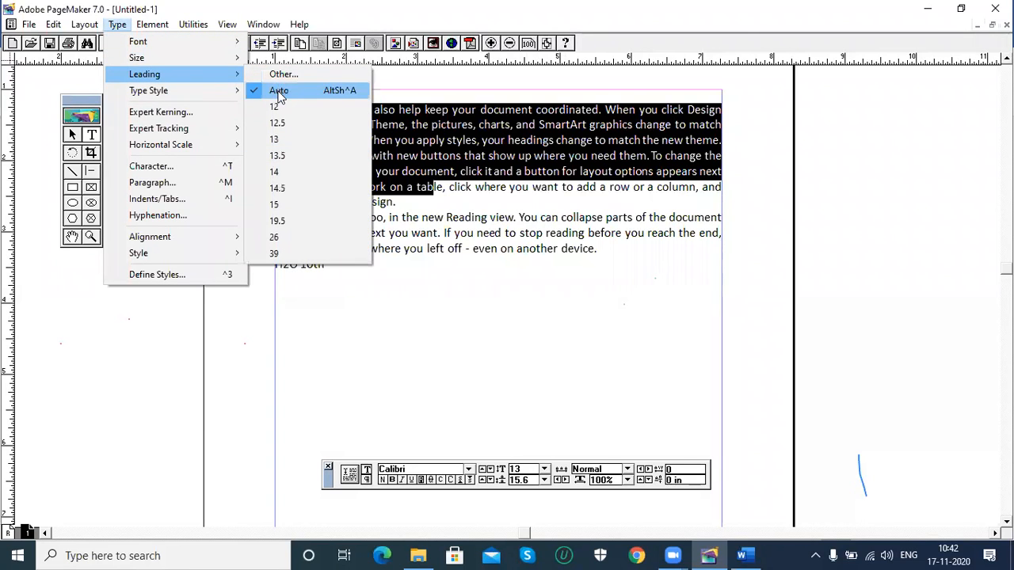
{"action": "left_click", "coordinate": [274, 158]}
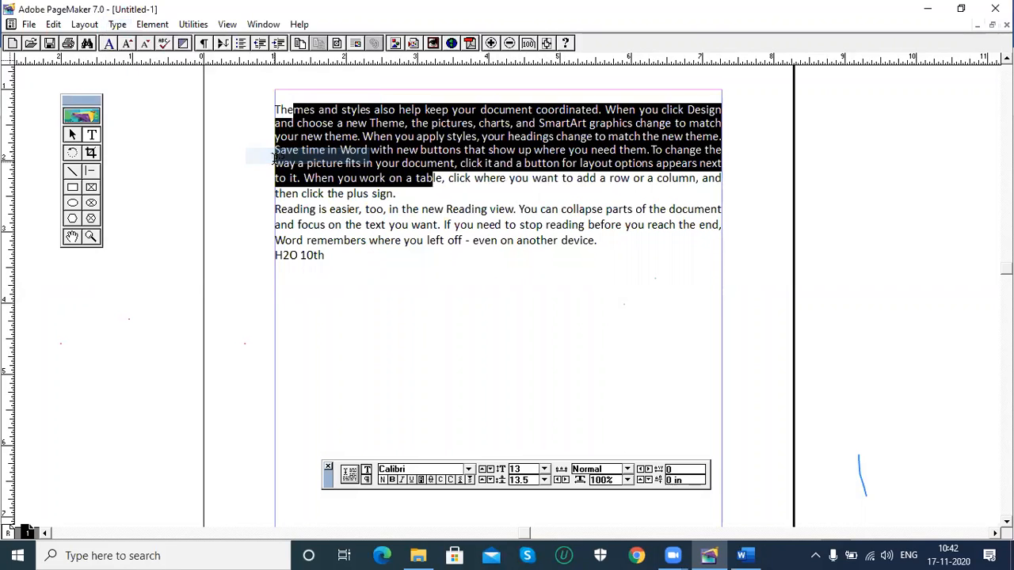
{"action": "left_click", "coordinate": [117, 25]}
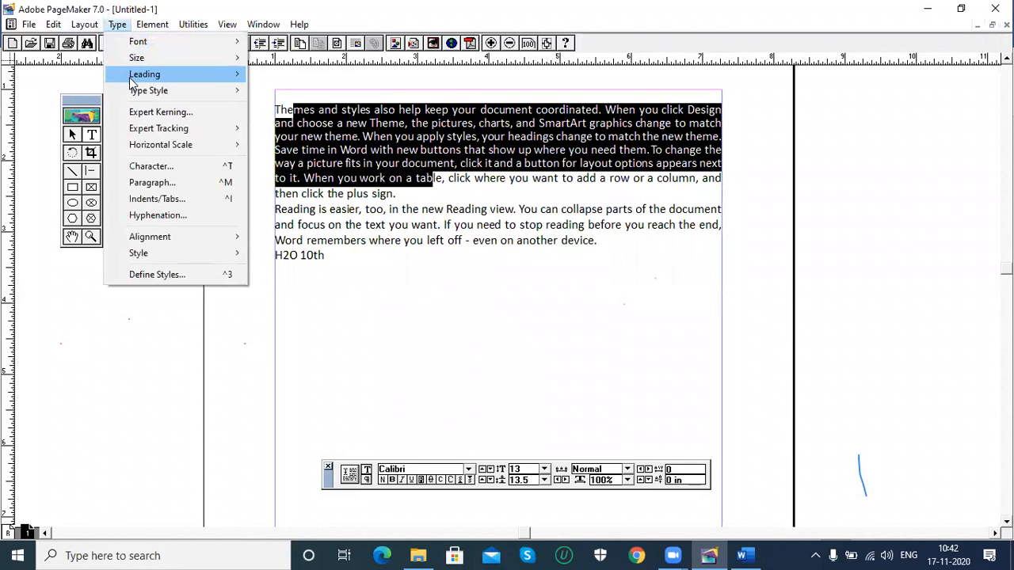
{"action": "left_click", "coordinate": [290, 91]}
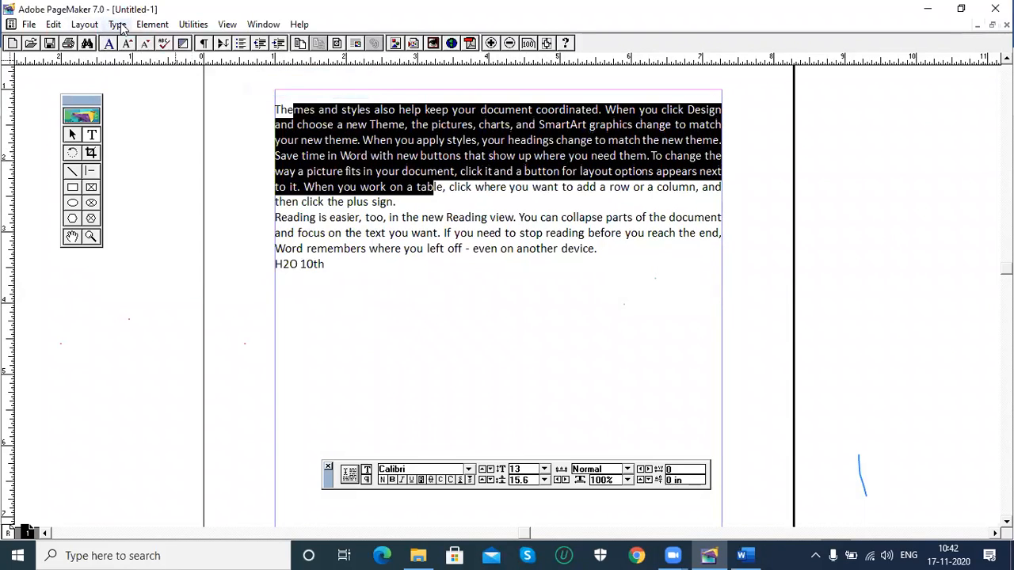
Open Type > Expert Kerning and move the dialog lower on screen
{"action": "left_click", "coordinate": [117, 25]}
{"action": "mouse_move", "coordinate": [139, 95]}
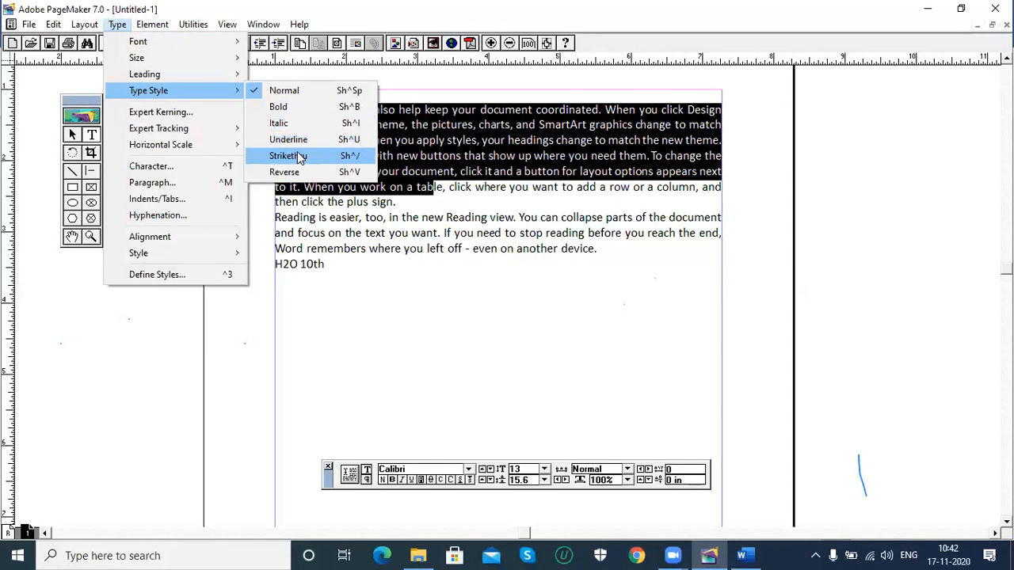
{"action": "left_click", "coordinate": [178, 114]}
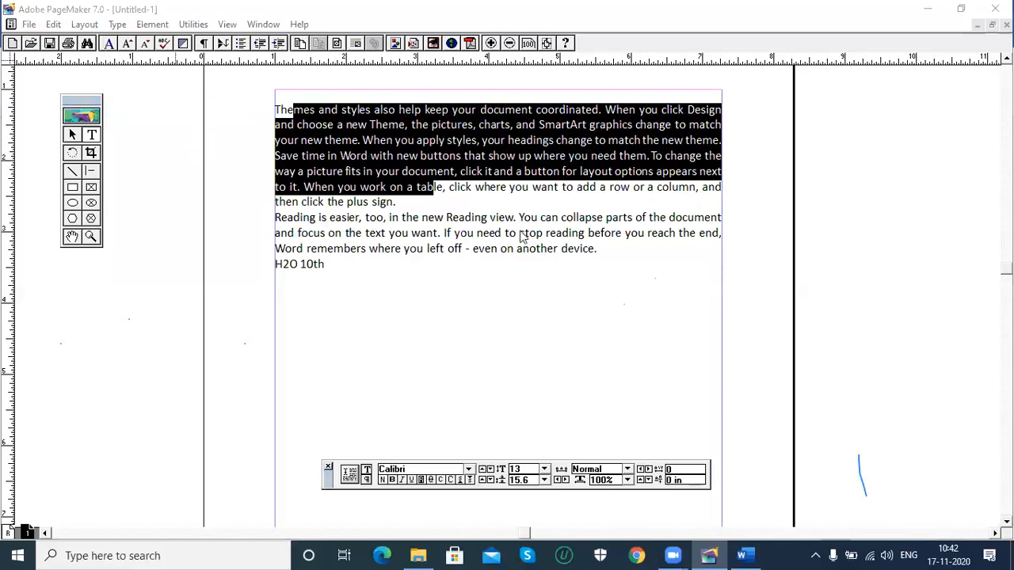
{"action": "left_click_drag", "start_coordinate": [447, 191], "coordinate": [449, 247]}
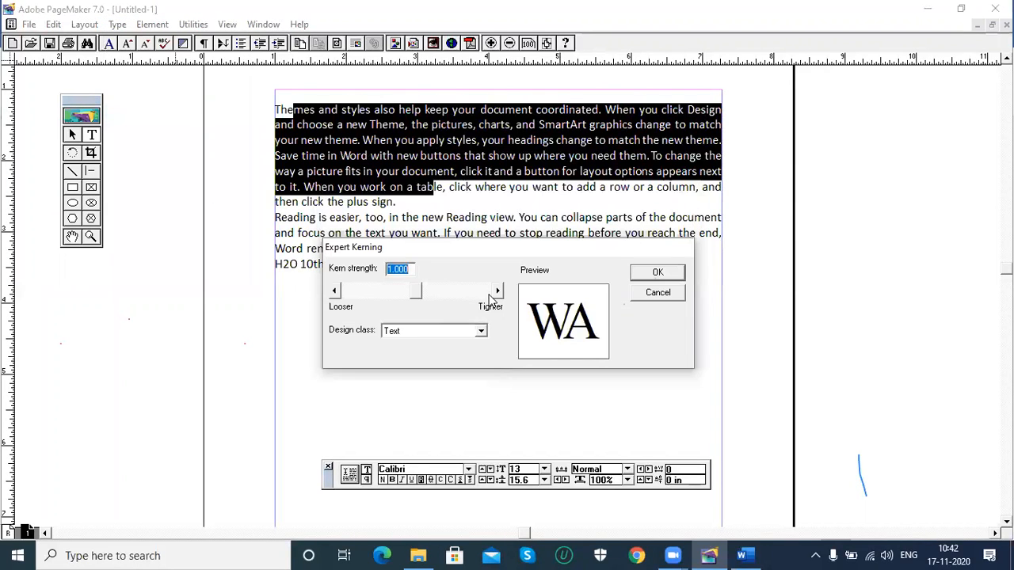
Try adjusting the kern strength around 1.000, then cancel Expert Kerning
{"action": "left_click", "coordinate": [497, 291]}
{"action": "left_click_drag", "start_coordinate": [415, 291], "coordinate": [405, 314]}
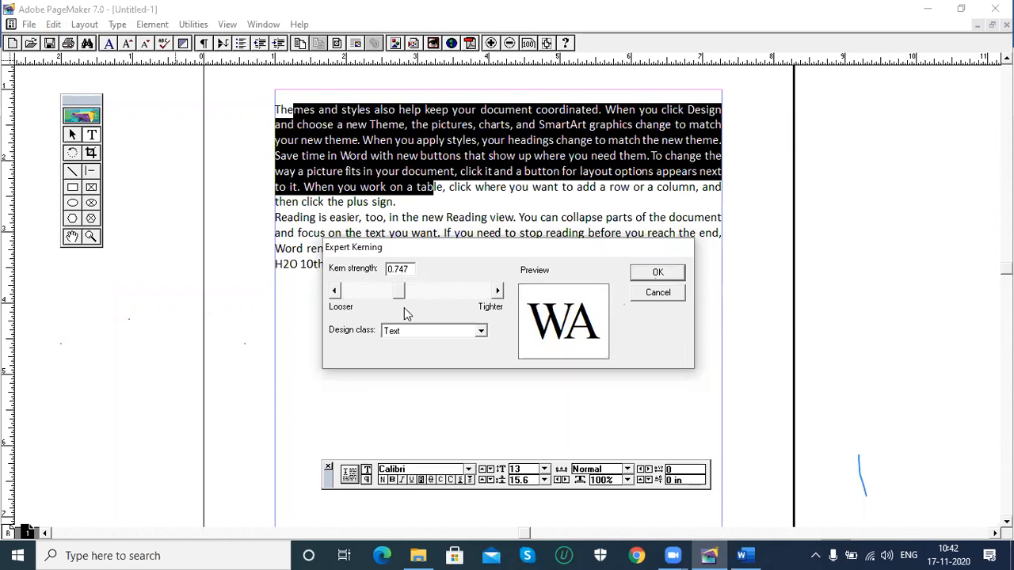
{"action": "left_click", "coordinate": [656, 293]}
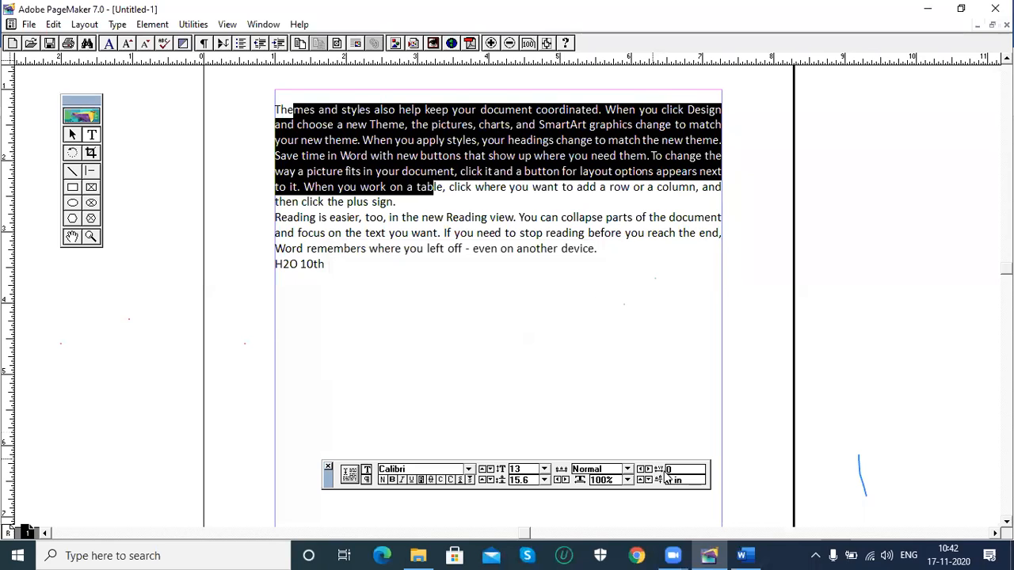
Open the Character Specifications dialog from the Type menu
{"action": "left_click", "coordinate": [117, 23]}
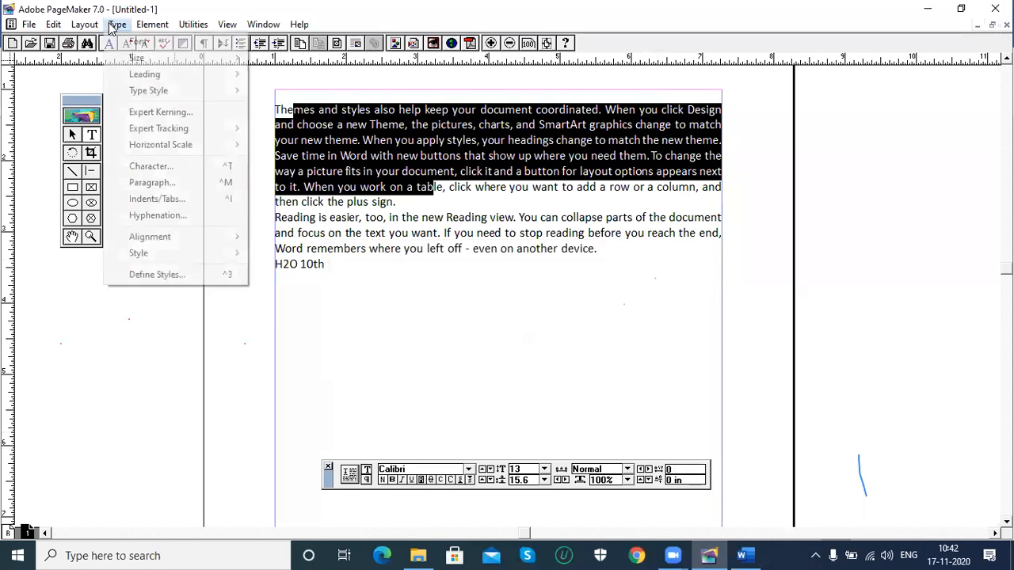
{"action": "mouse_move", "coordinate": [154, 131]}
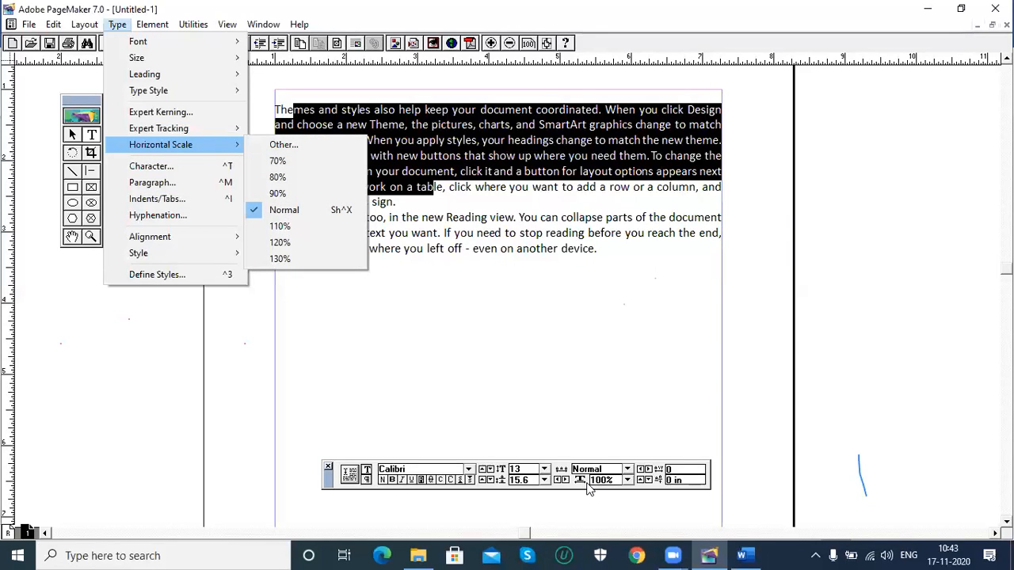
{"action": "left_click", "coordinate": [150, 167]}
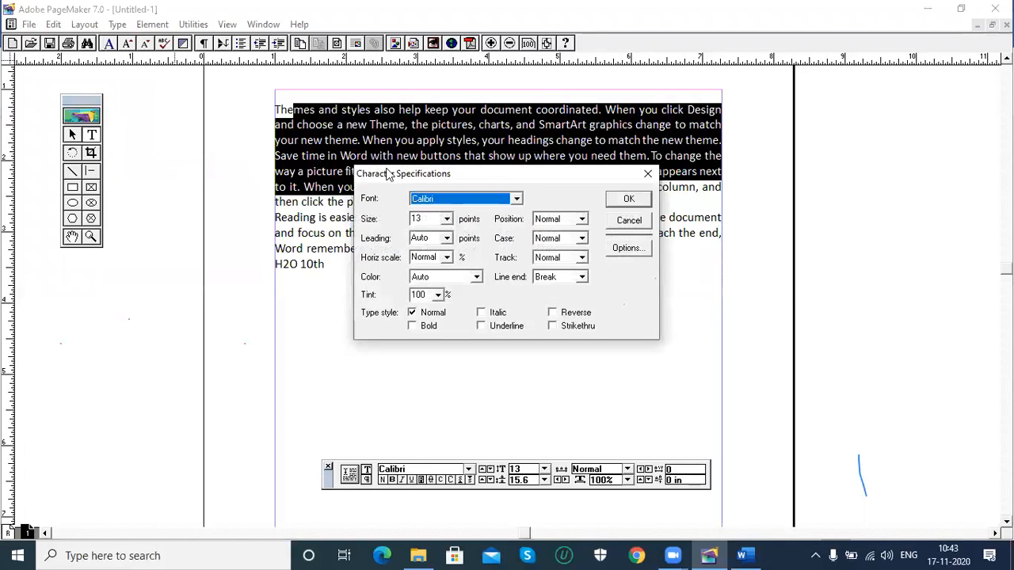
Move Character Specifications aside, close it, and reopen it with Ctrl+T
{"action": "left_click_drag", "start_coordinate": [485, 178], "coordinate": [652, 257]}
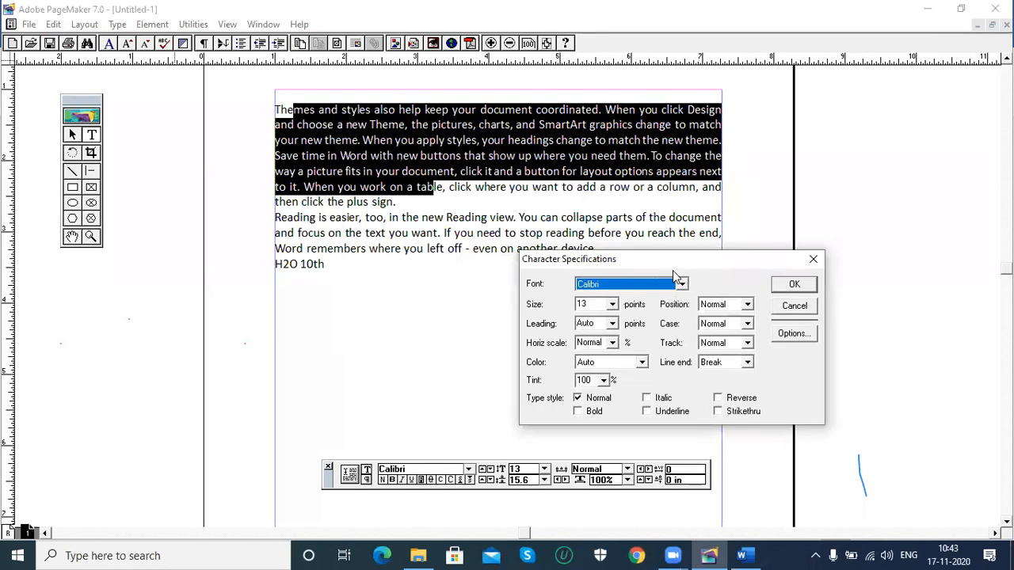
{"action": "left_click", "coordinate": [795, 307]}
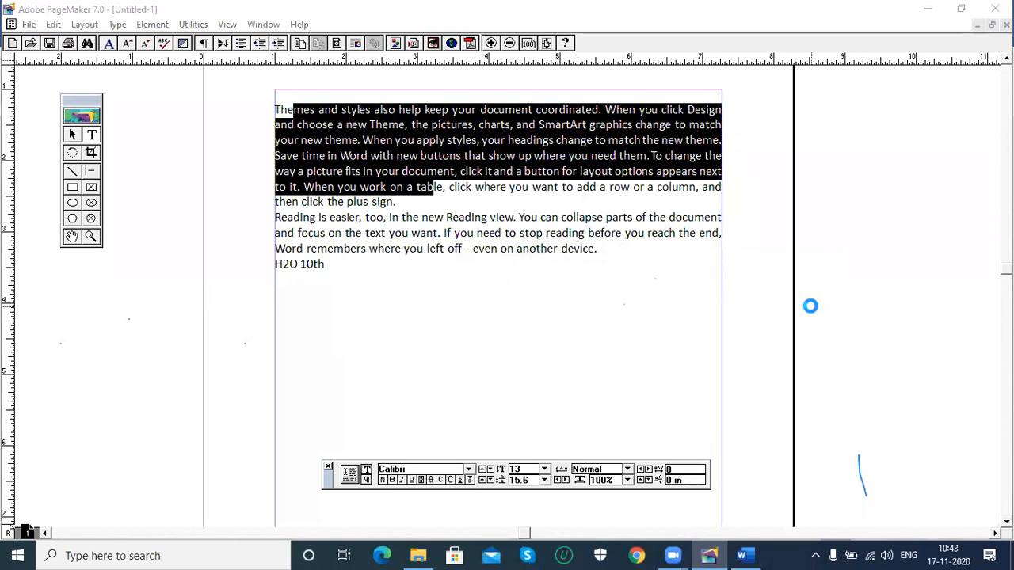
{"action": "key", "text": "ctrl+t"}
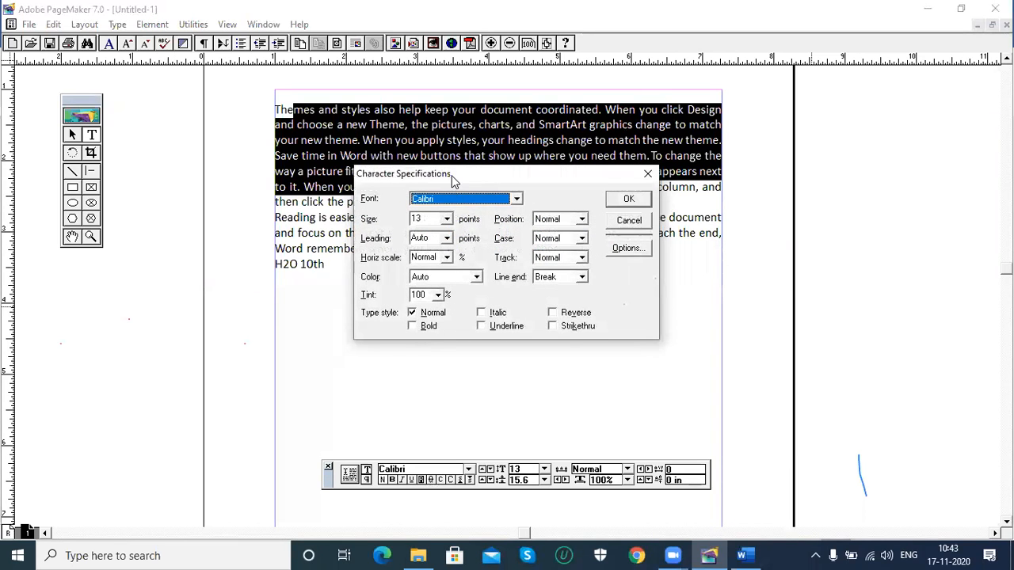
{"action": "left_click_drag", "start_coordinate": [457, 176], "coordinate": [659, 246]}
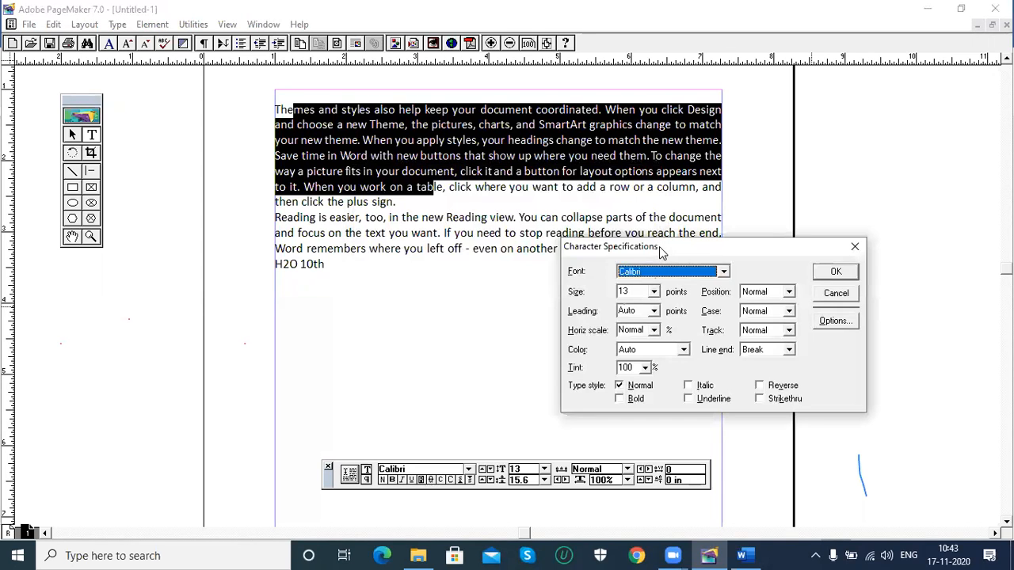
Try Calibri Light at 11 pt, keeping Position Normal and Leading Auto
{"action": "left_click", "coordinate": [723, 272]}
{"action": "left_click", "coordinate": [669, 294]}
{"action": "left_click", "coordinate": [653, 292]}
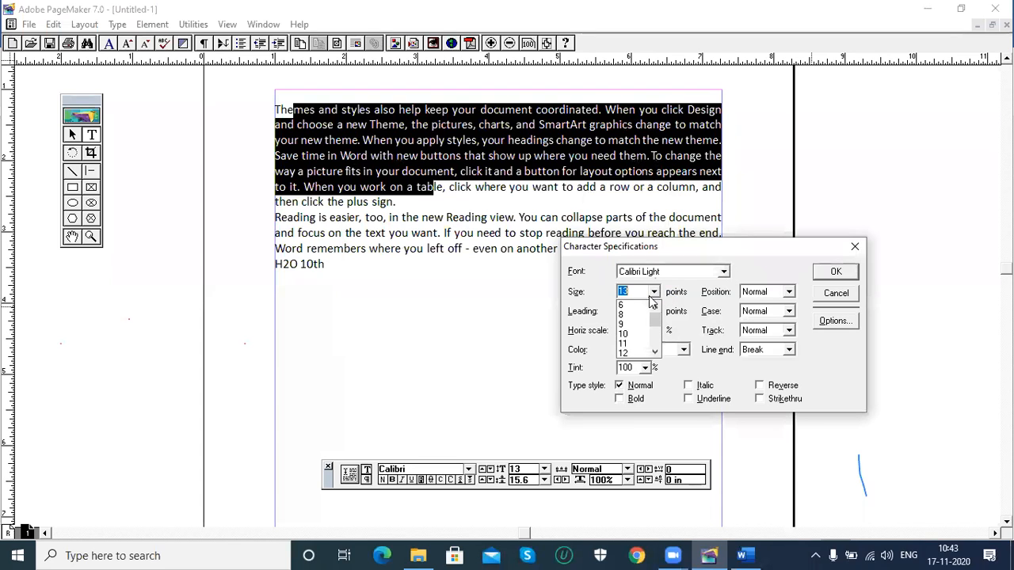
{"action": "left_click", "coordinate": [631, 347]}
{"action": "left_click", "coordinate": [788, 292]}
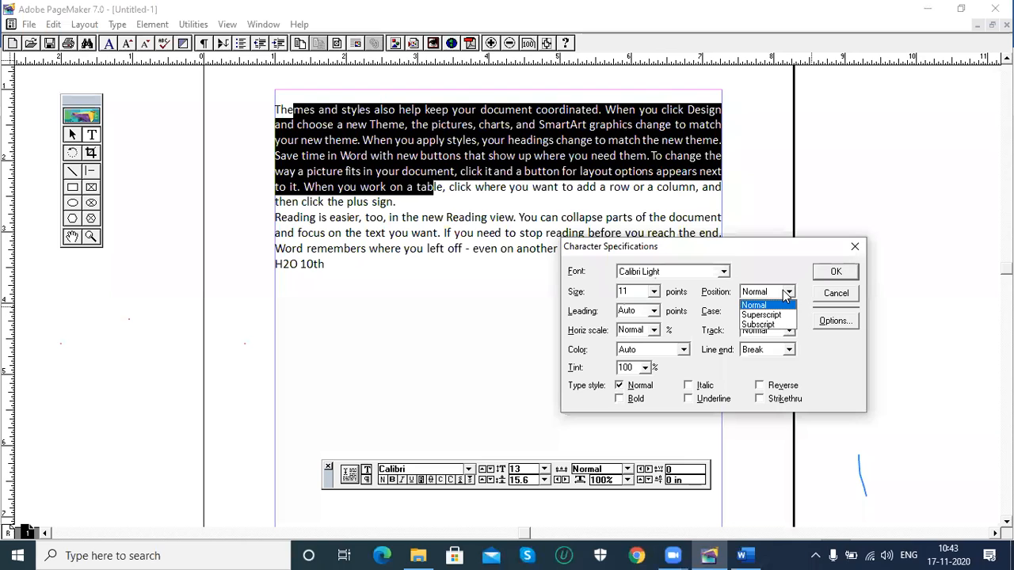
{"action": "left_click", "coordinate": [788, 293]}
{"action": "left_click", "coordinate": [651, 312]}
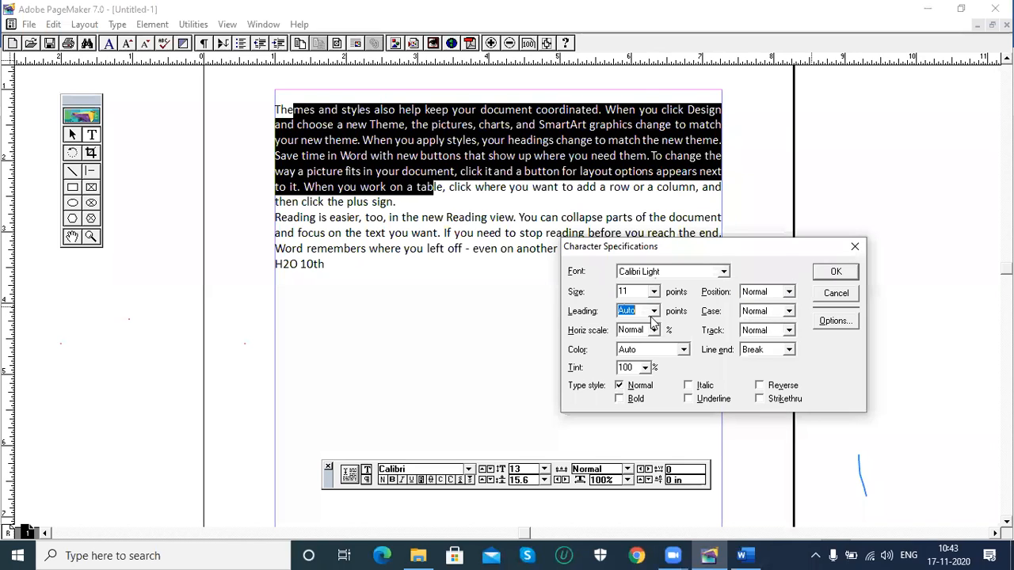
{"action": "left_click", "coordinate": [653, 312]}
{"action": "left_click", "coordinate": [653, 314]}
Review Case, Horiz scale, Track and Color, then close without applying, leaving Calibri 13
{"action": "left_click", "coordinate": [789, 311]}
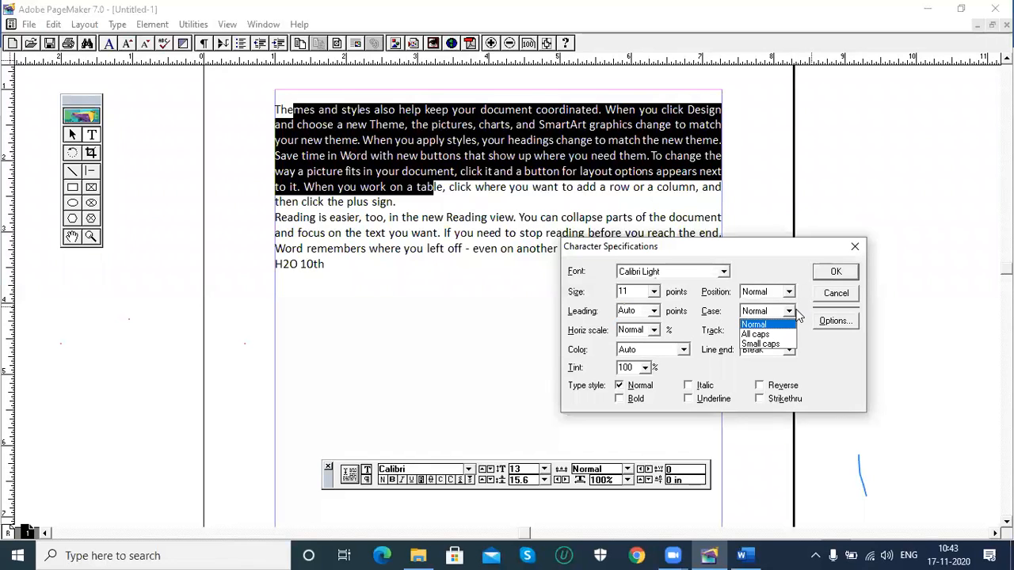
{"action": "left_click", "coordinate": [821, 363]}
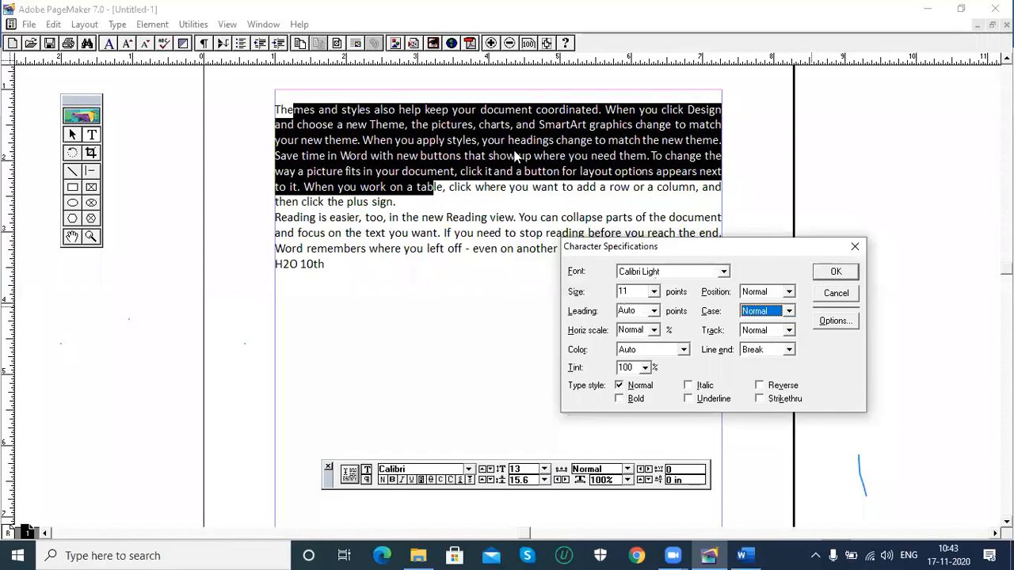
{"action": "left_click", "coordinate": [654, 330]}
{"action": "left_click", "coordinate": [655, 333]}
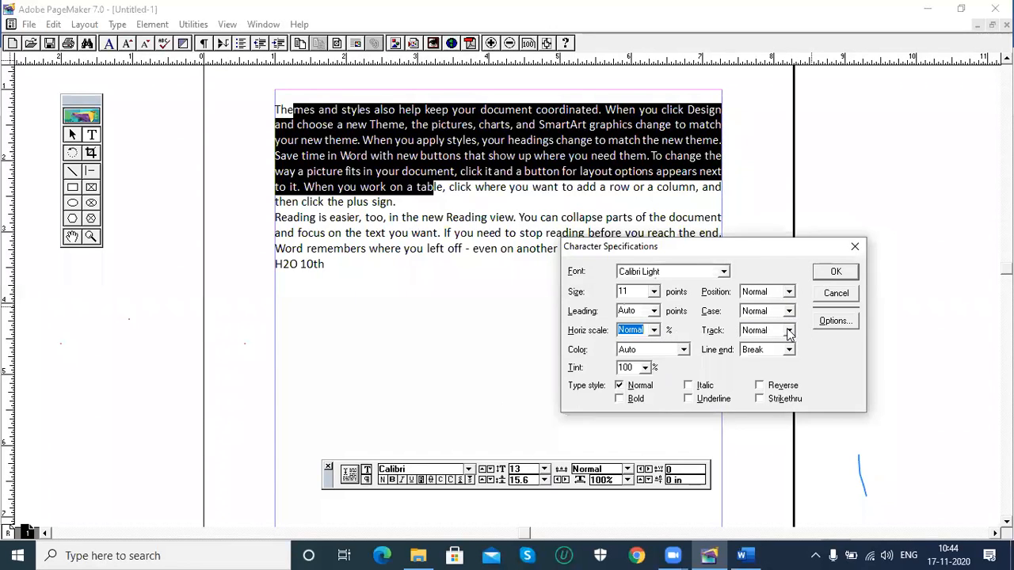
{"action": "left_click", "coordinate": [789, 331]}
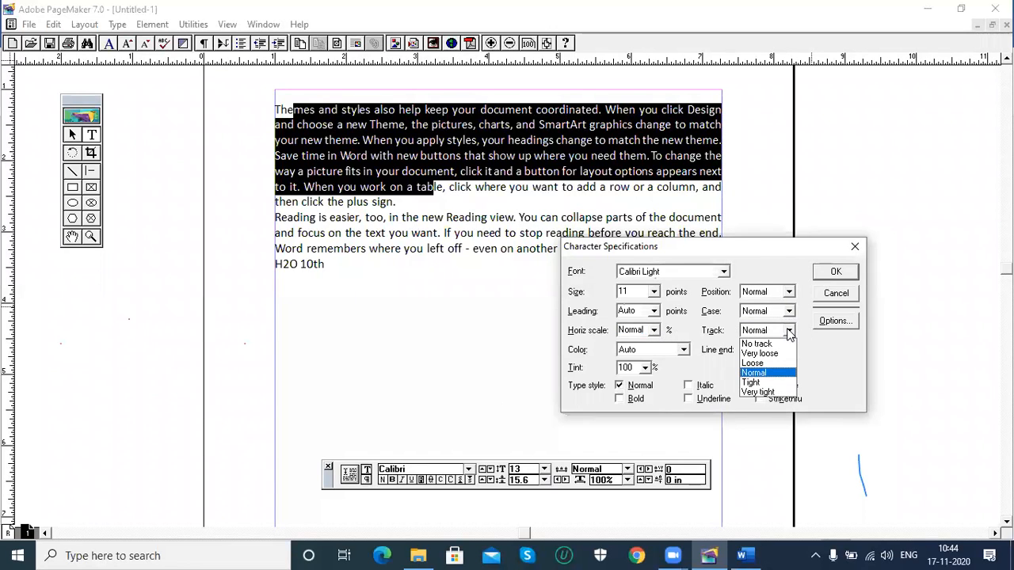
{"action": "left_click", "coordinate": [836, 370]}
{"action": "left_click", "coordinate": [682, 350]}
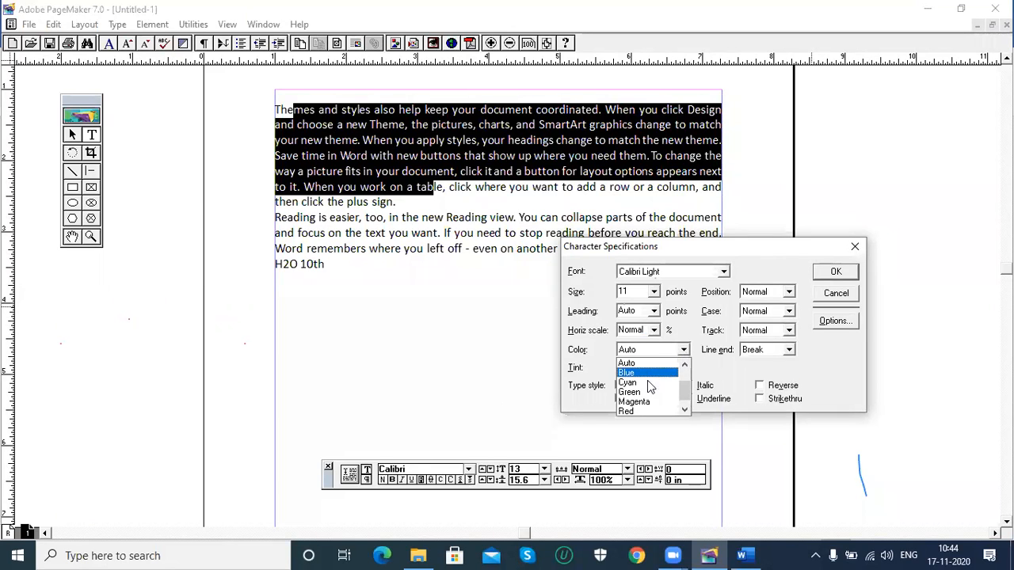
{"action": "left_click", "coordinate": [814, 351]}
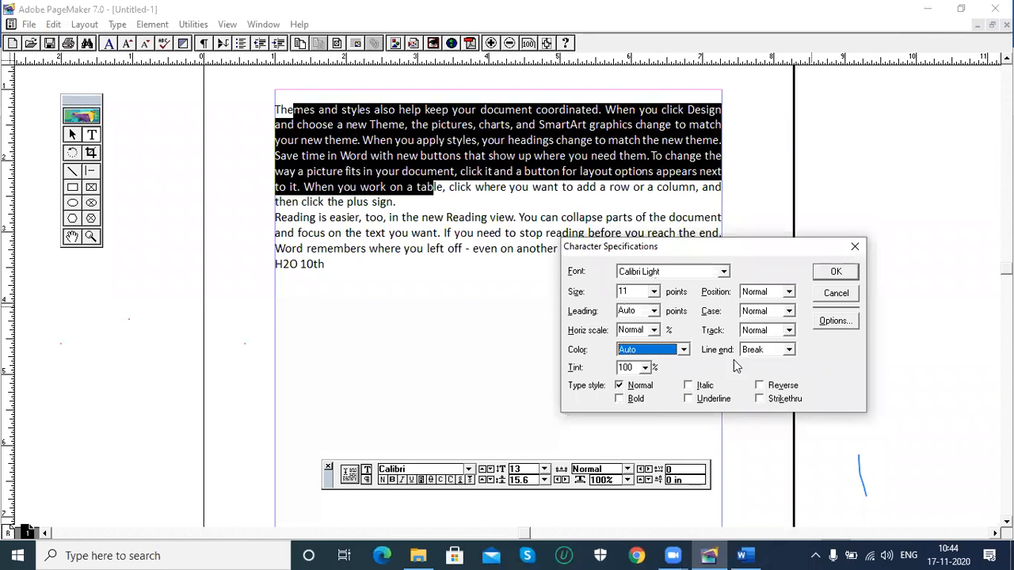
{"action": "left_click", "coordinate": [835, 294]}
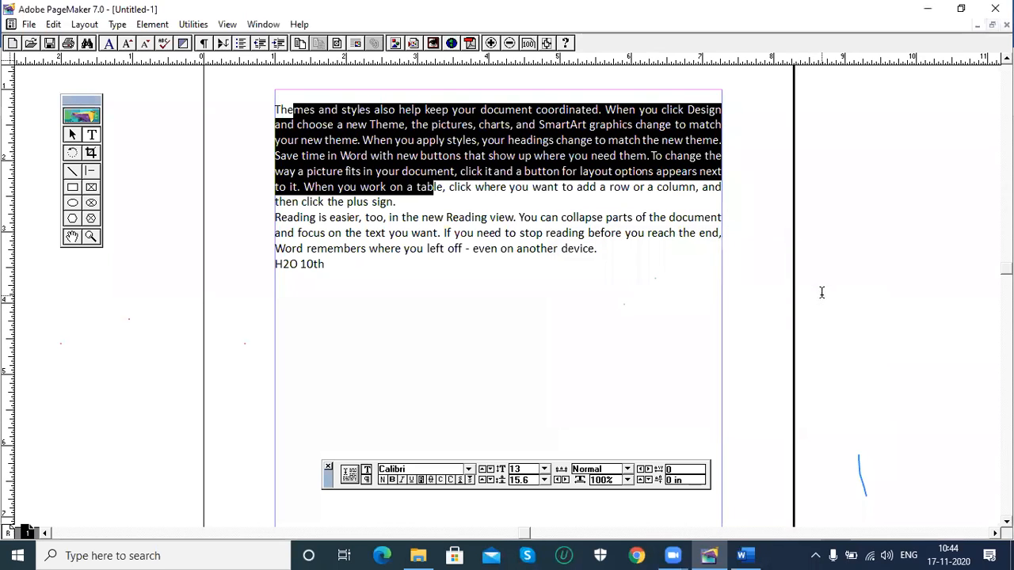
{"action": "left_click", "coordinate": [117, 25]}
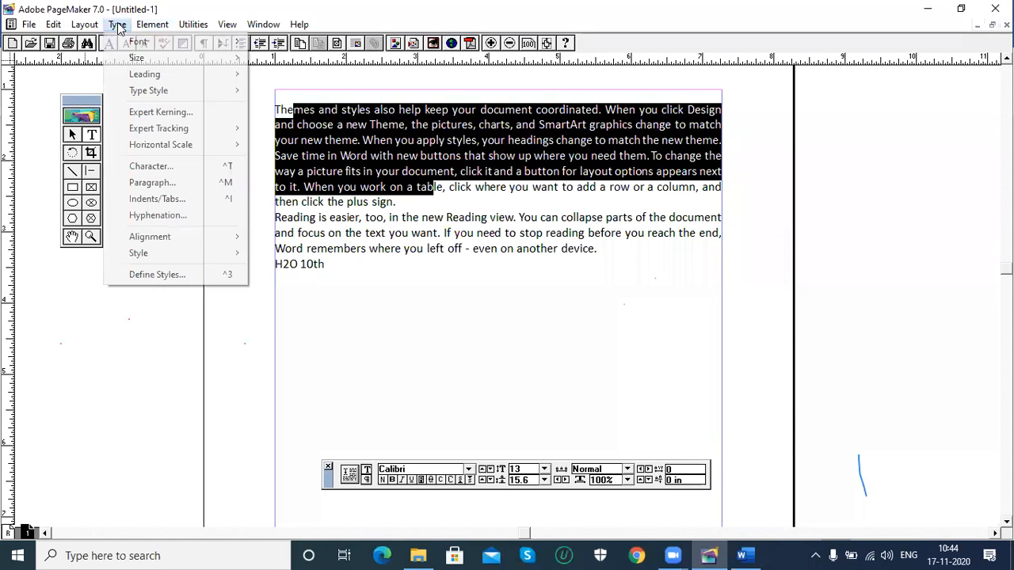
Check that paragraph alignment is Justify, then cancel Paragraph Specifications
{"action": "left_click", "coordinate": [154, 182]}
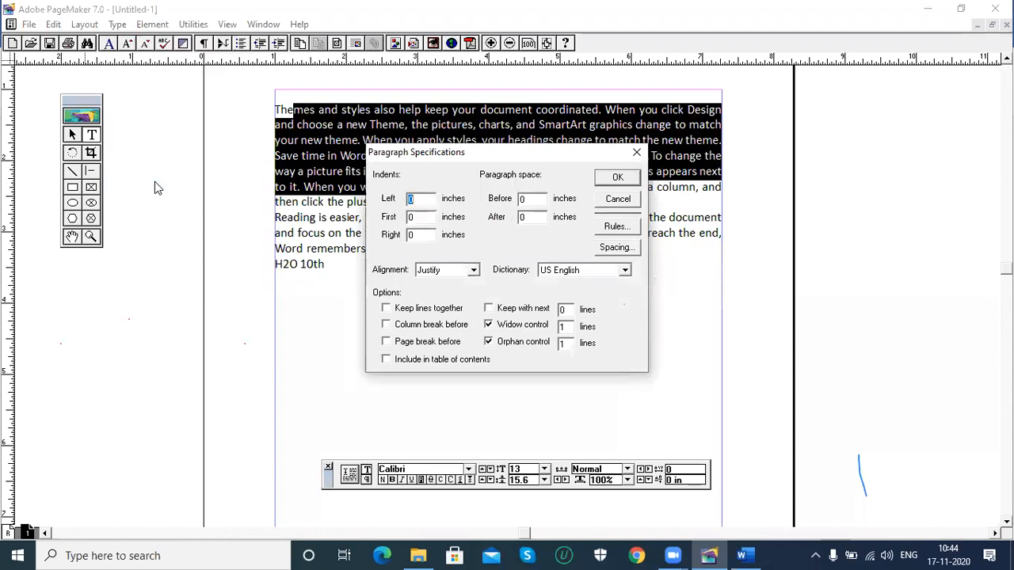
{"action": "left_click", "coordinate": [478, 270]}
{"action": "left_click", "coordinate": [478, 270]}
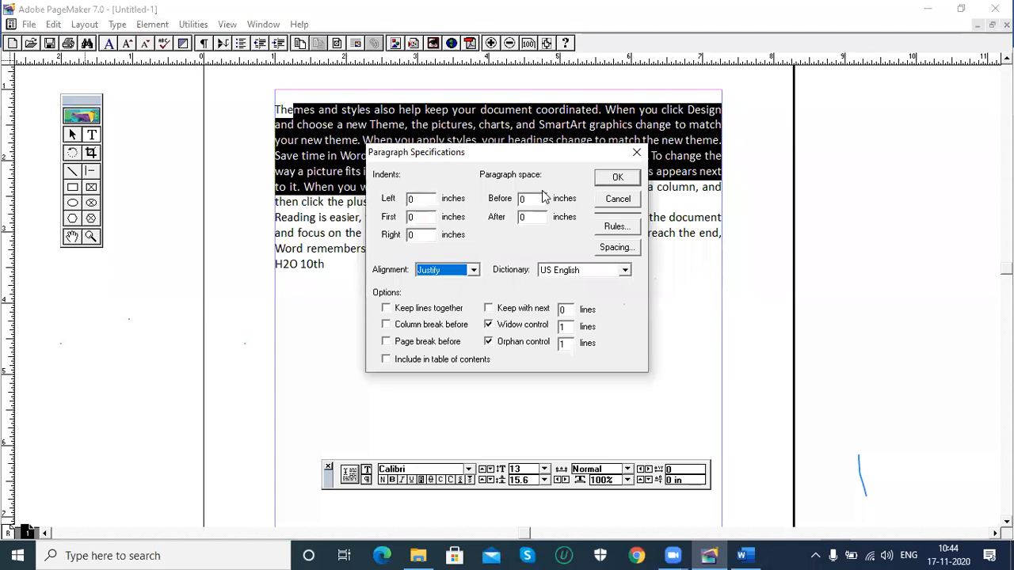
{"action": "left_click", "coordinate": [611, 203]}
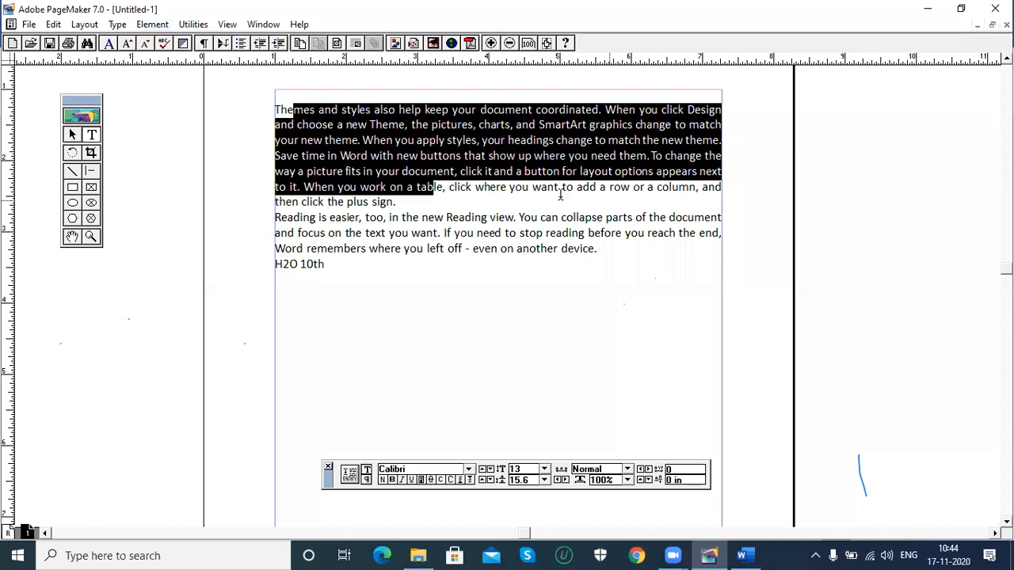
Reopen the Type menu to browse the Alignment and Style submenus
{"action": "left_click", "coordinate": [119, 24]}
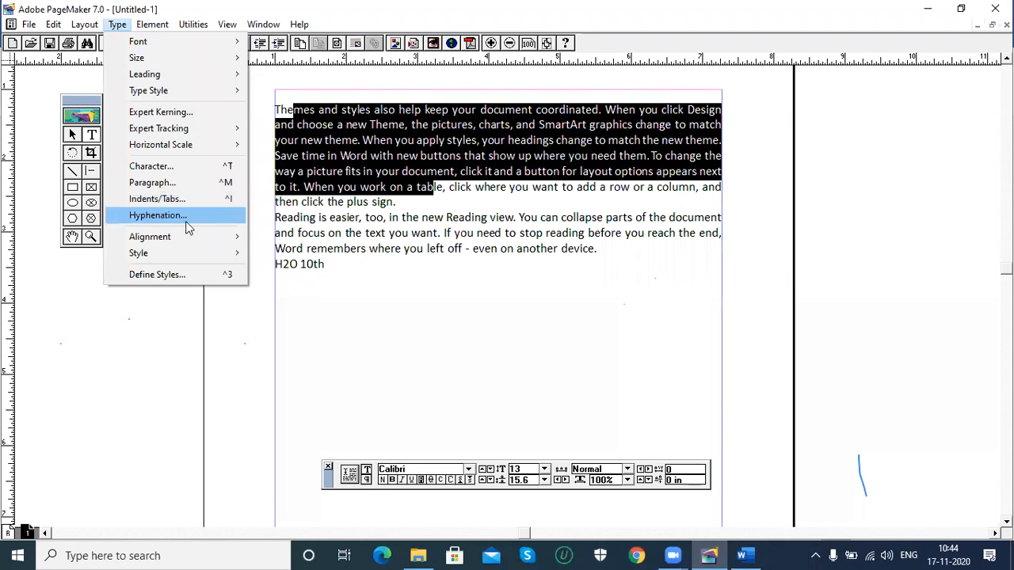
{"action": "mouse_move", "coordinate": [159, 243]}
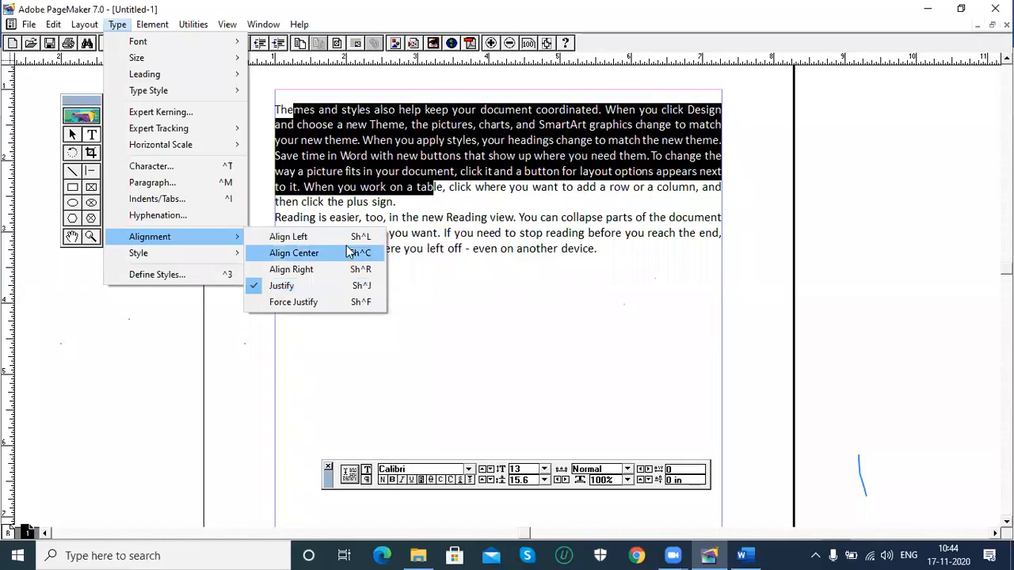
{"action": "mouse_move", "coordinate": [189, 248]}
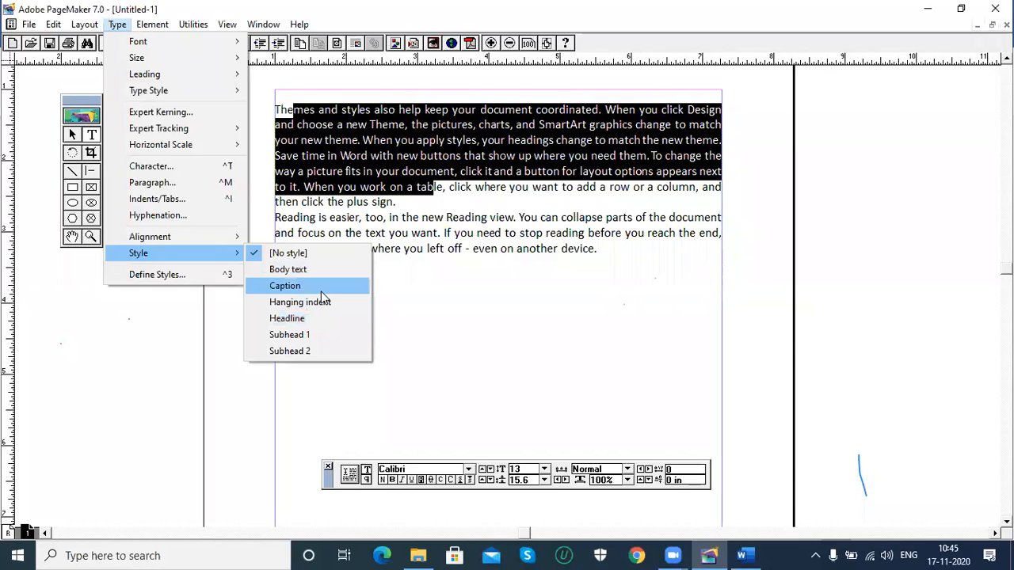
Cancel Define Styles, clear the text selection, and switch to the Word document
{"action": "left_click", "coordinate": [158, 274]}
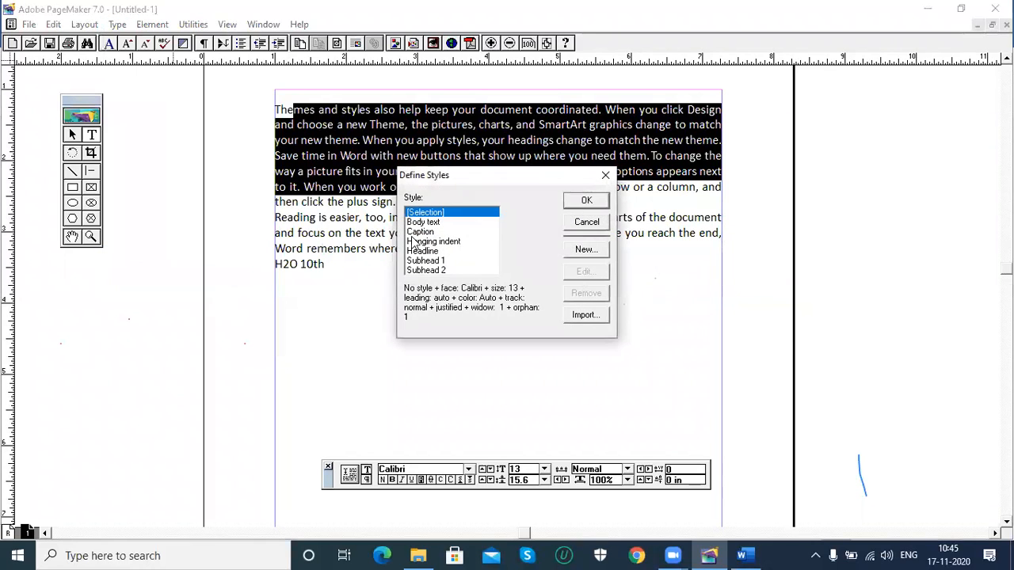
{"action": "left_click", "coordinate": [586, 221]}
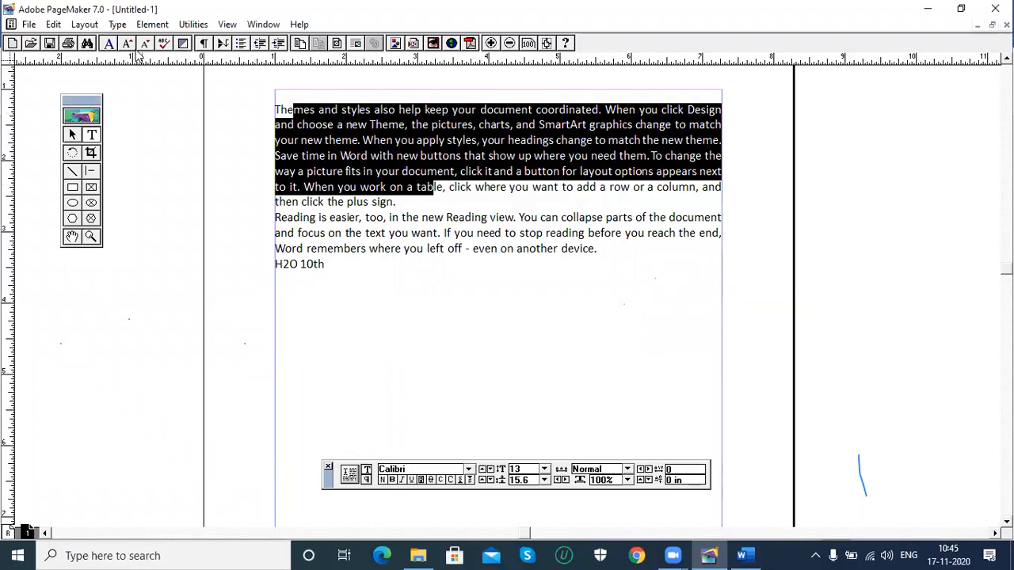
{"action": "left_click", "coordinate": [116, 25]}
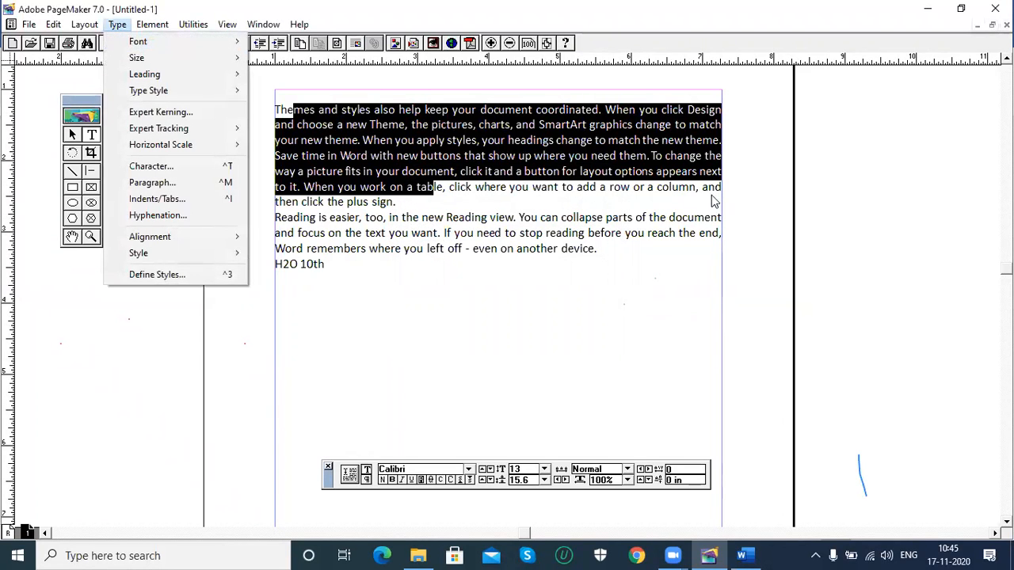
{"action": "left_click", "coordinate": [519, 201]}
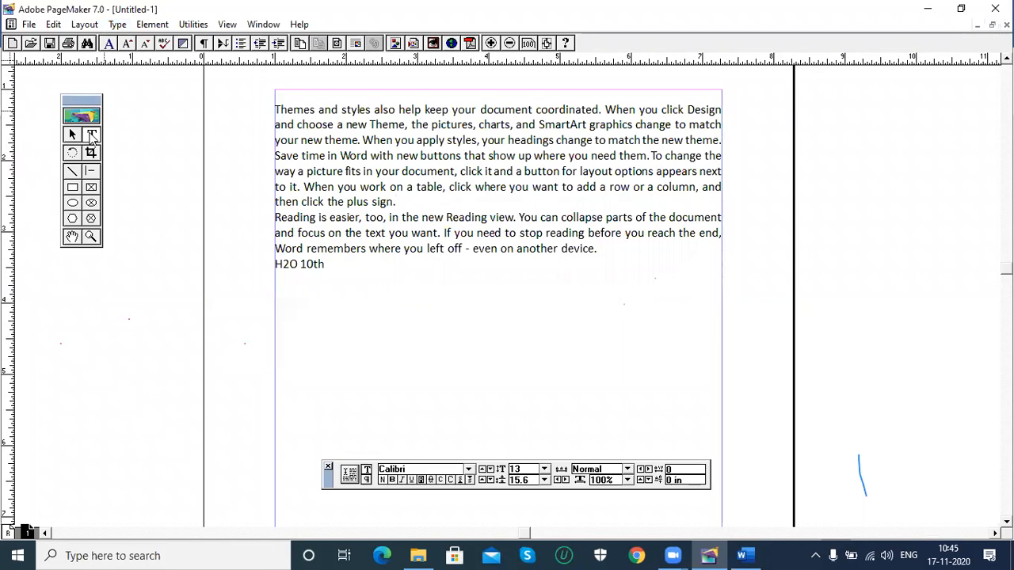
{"action": "left_click", "coordinate": [742, 556]}
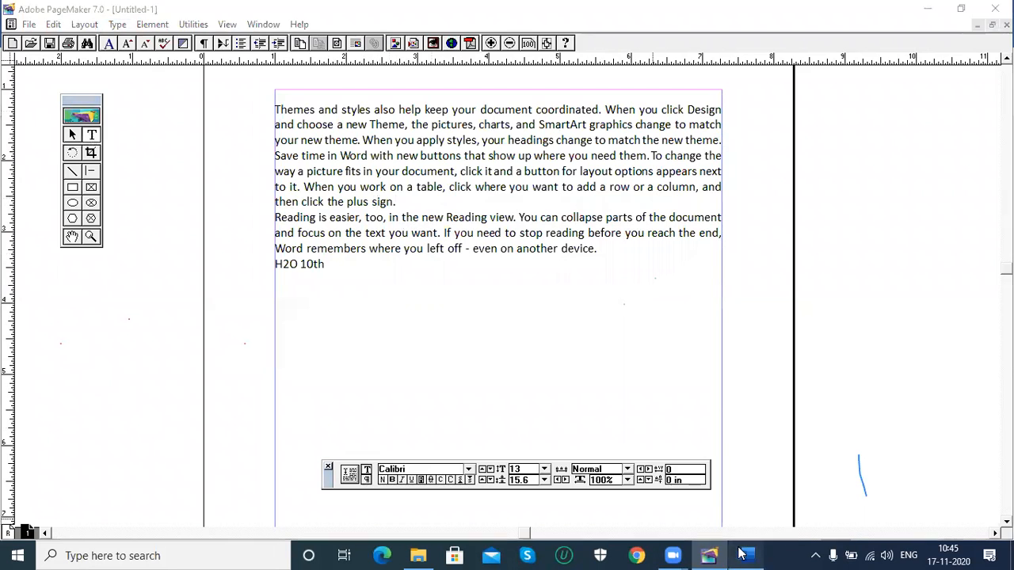
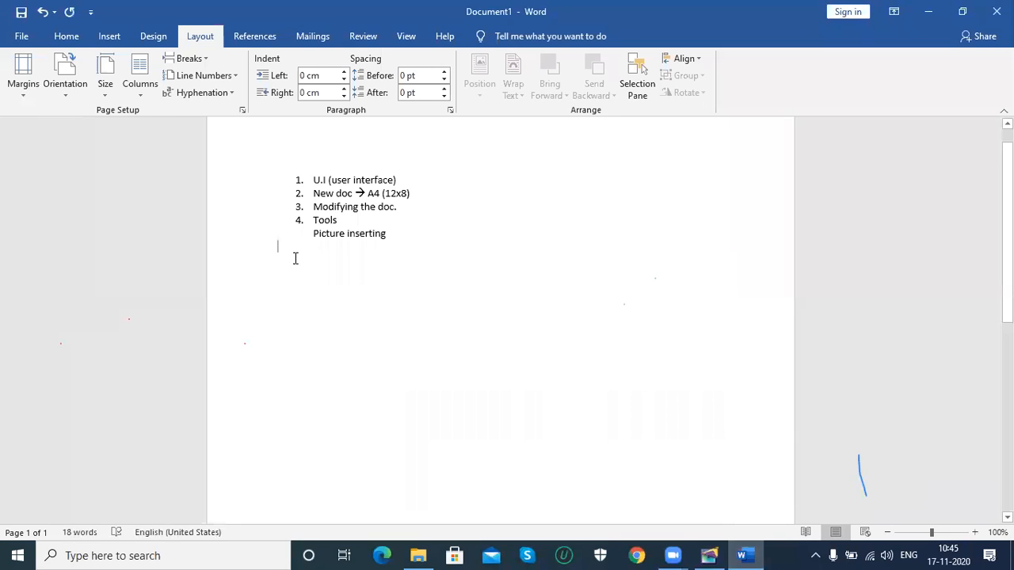
Add a 'Page Maker' heading with blank lines above the numbered topic list in Word
{"action": "scroll", "coordinate": [294, 258], "scroll_direction": "up", "scroll_amount": 1}
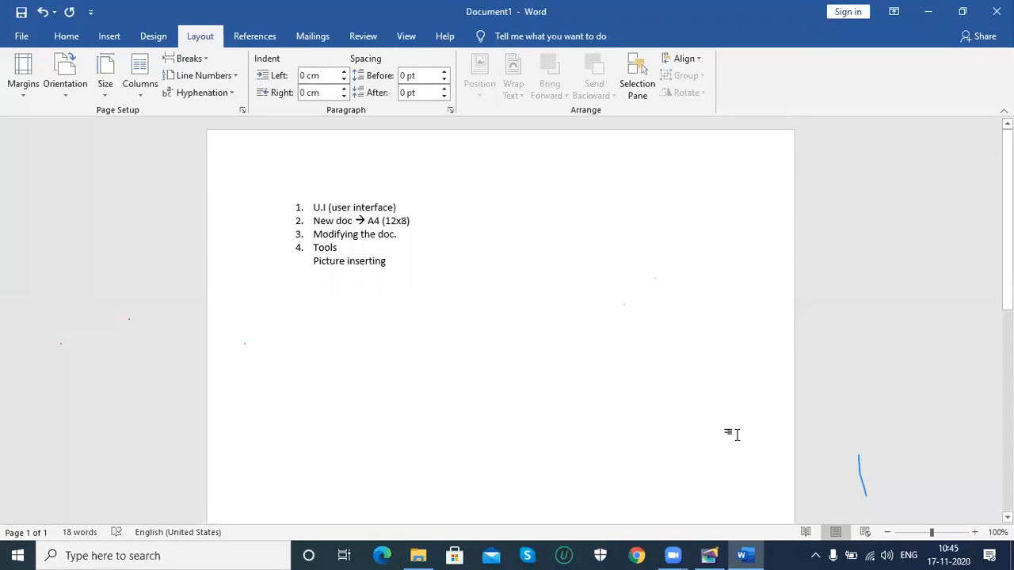
{"action": "left_click", "coordinate": [314, 190]}
{"action": "key", "text": "Return"}
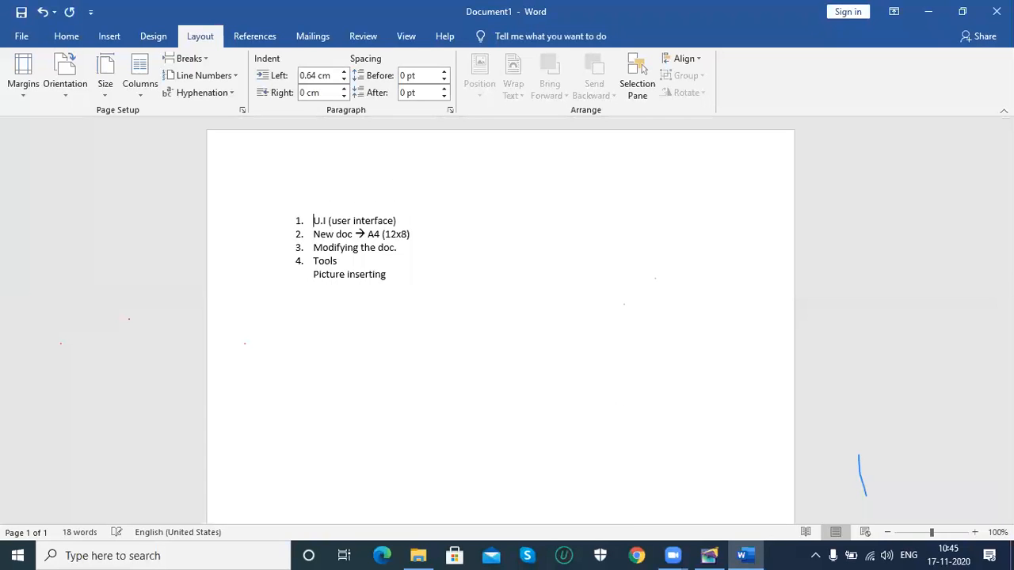
{"action": "type", "text": "Page Maker"}
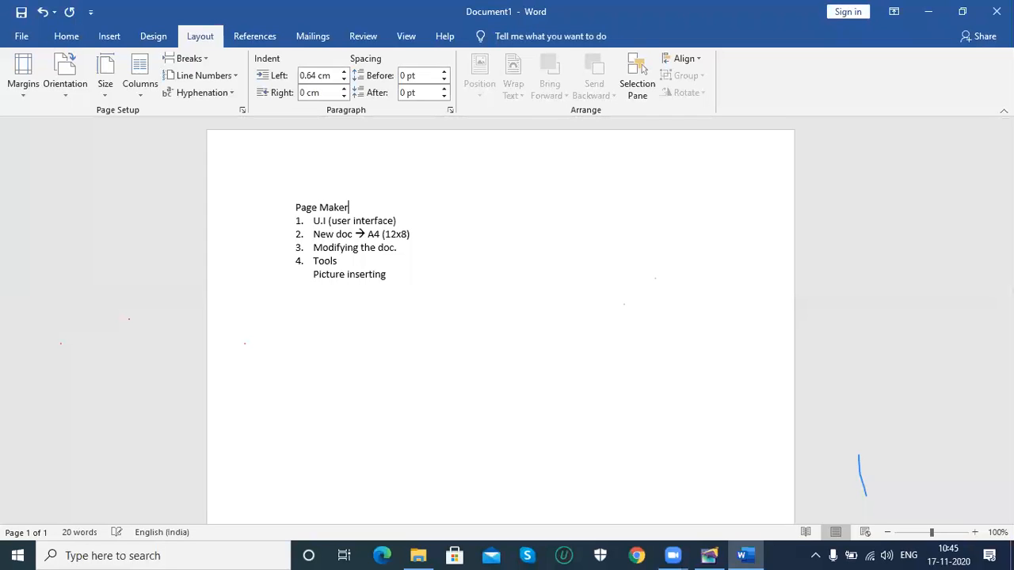
{"action": "key", "text": "Return"}
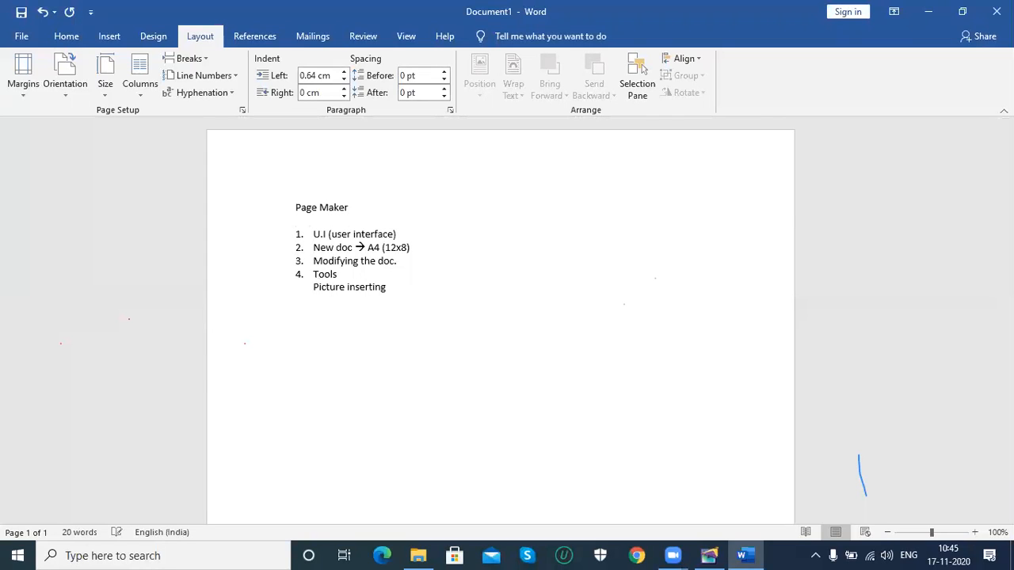
Step through the list items, then return to the PageMaker publication
{"action": "left_click_drag", "start_coordinate": [320, 234], "coordinate": [362, 233]}
{"action": "left_click", "coordinate": [336, 247]}
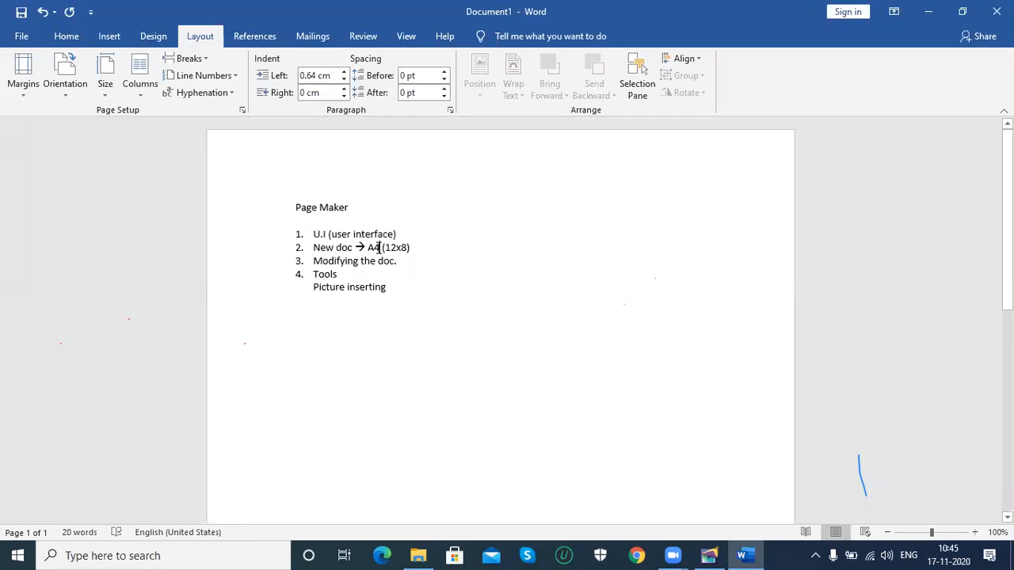
{"action": "left_click", "coordinate": [379, 248]}
{"action": "left_click", "coordinate": [327, 274]}
{"action": "left_click", "coordinate": [337, 290]}
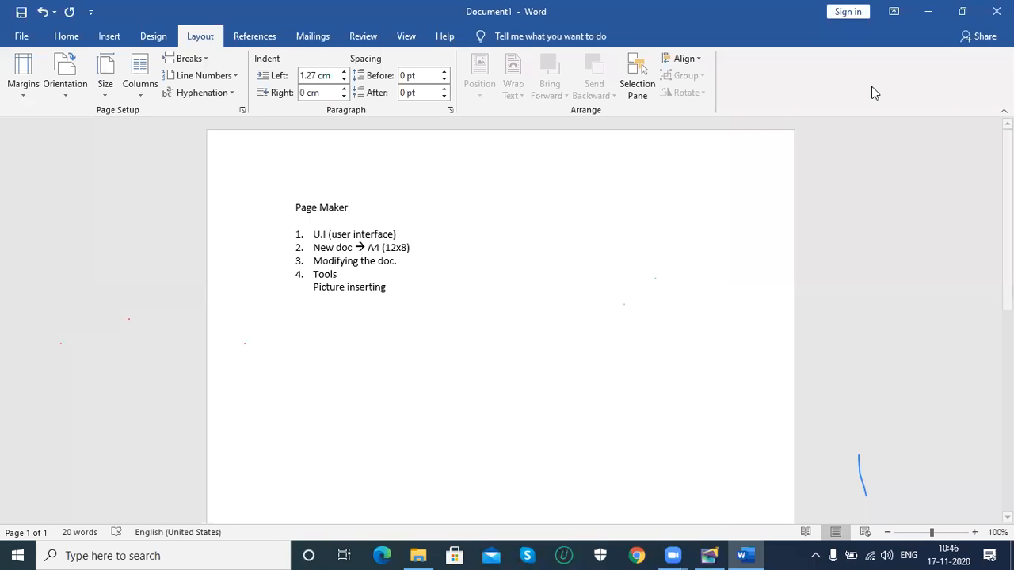
{"action": "key", "text": "alt+Tab"}
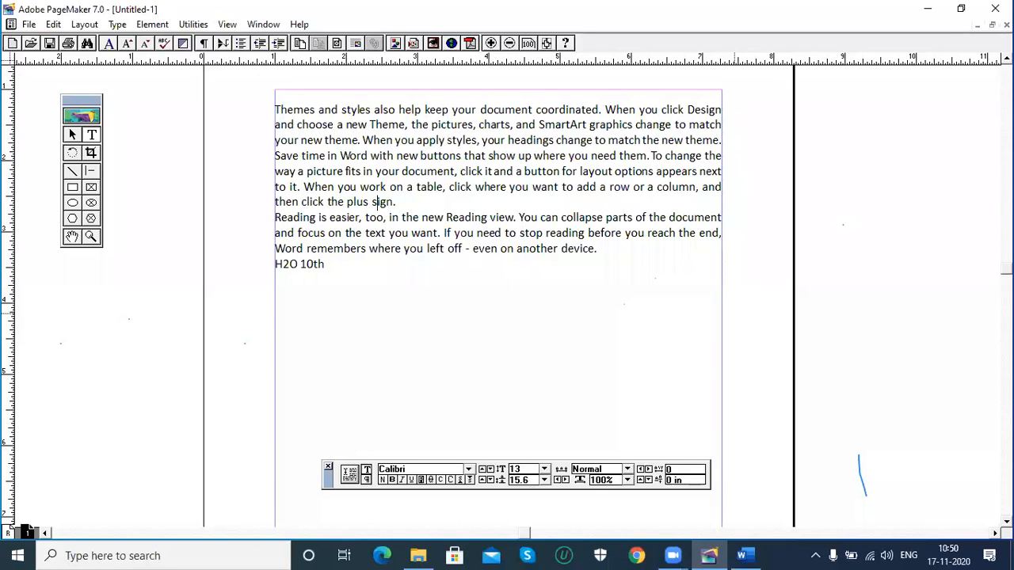
{"action": "left_click", "coordinate": [28, 25]}
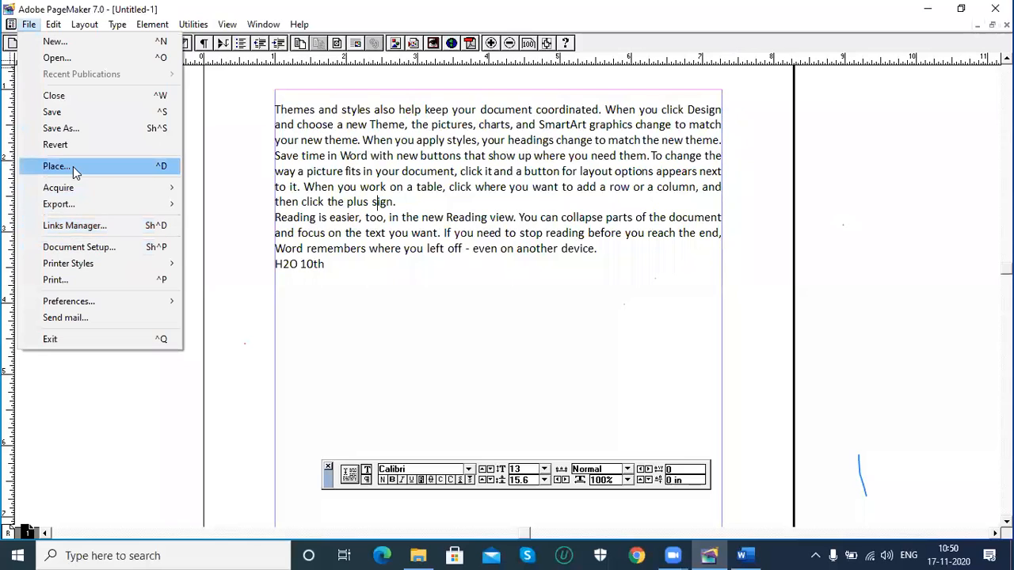
{"action": "left_click", "coordinate": [73, 166]}
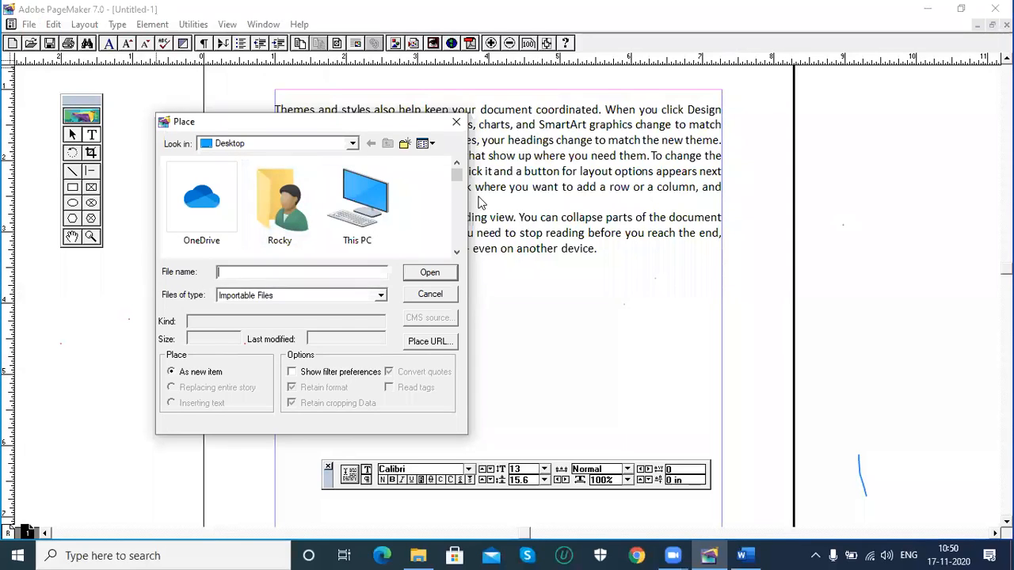
{"action": "left_click_drag", "start_coordinate": [457, 177], "coordinate": [456, 210]}
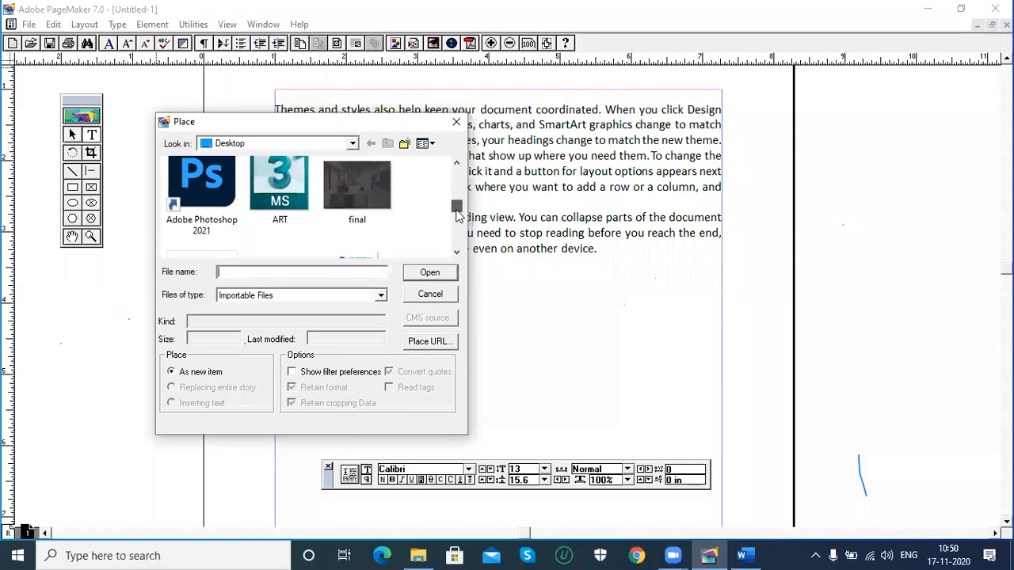
{"action": "left_click", "coordinate": [377, 189]}
{"action": "left_click", "coordinate": [430, 273]}
{"action": "left_click", "coordinate": [485, 307]}
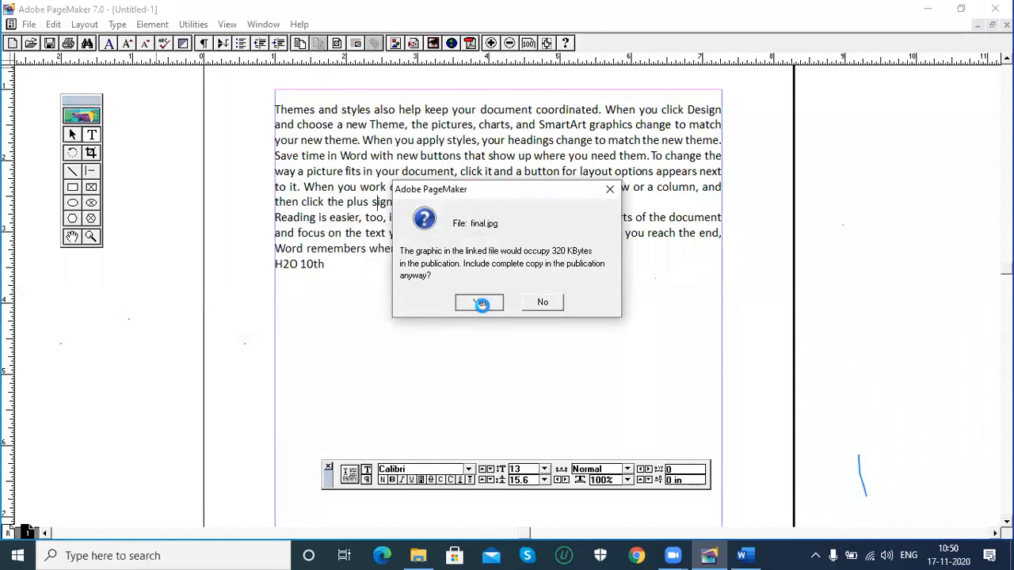
{"action": "left_click", "coordinate": [502, 369]}
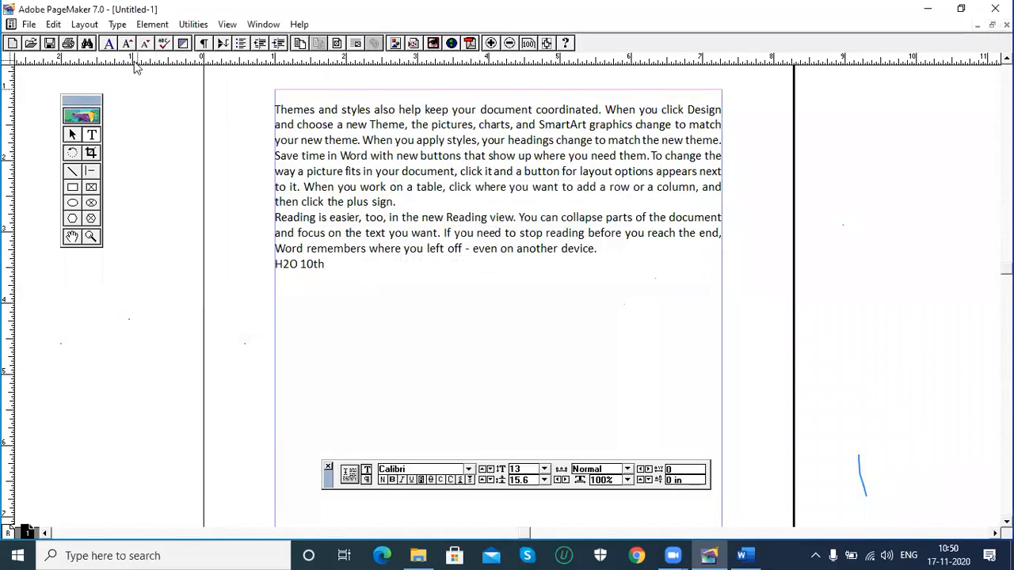
{"action": "left_click", "coordinate": [30, 25]}
{"action": "left_click", "coordinate": [61, 164]}
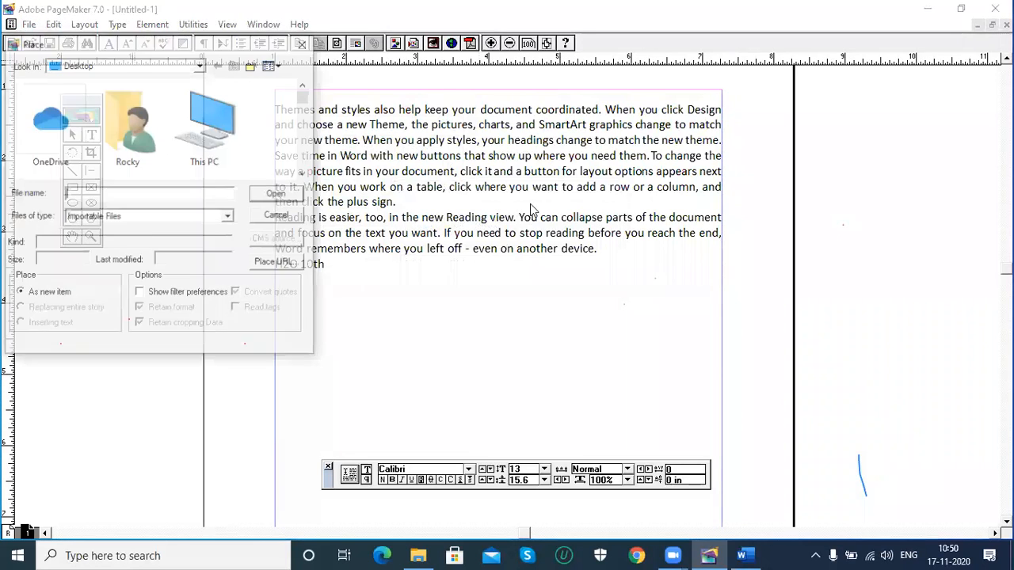
{"action": "scroll", "coordinate": [301, 107], "scroll_direction": "down", "scroll_amount": 5}
{"action": "scroll", "coordinate": [311, 150], "scroll_direction": "down", "scroll_amount": 4}
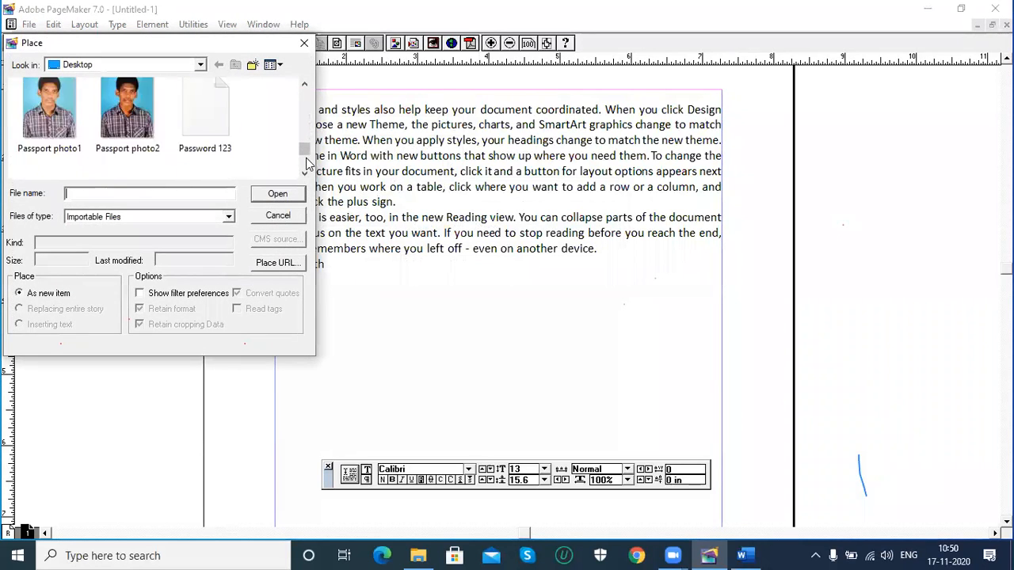
{"action": "left_click", "coordinate": [206, 133]}
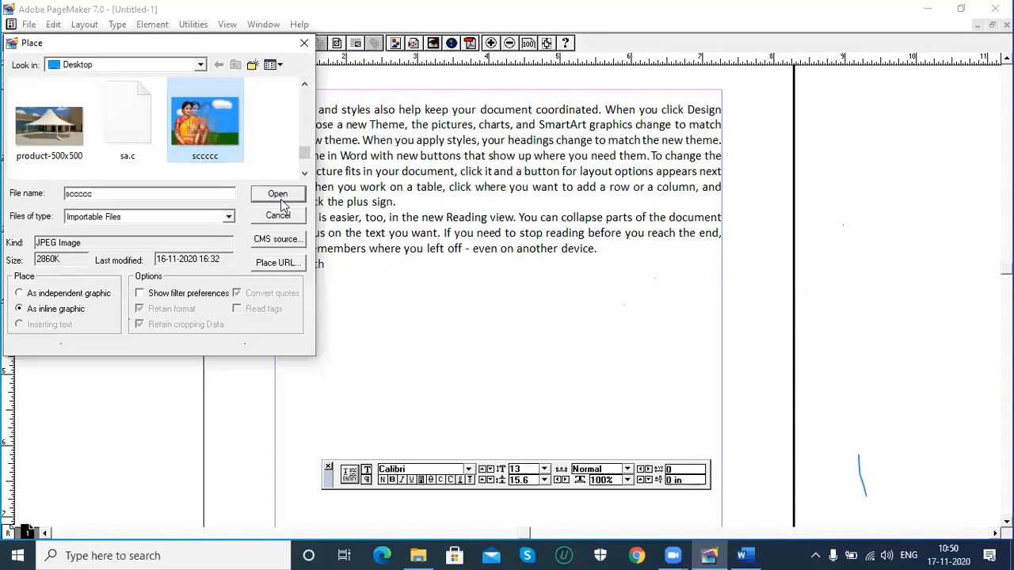
{"action": "left_click", "coordinate": [275, 195]}
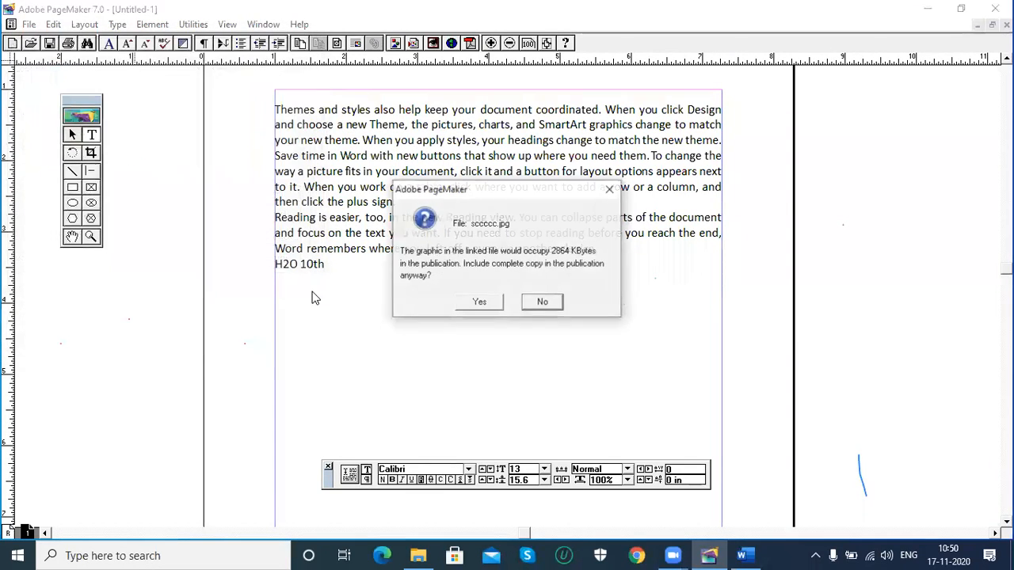
{"action": "left_click", "coordinate": [485, 305]}
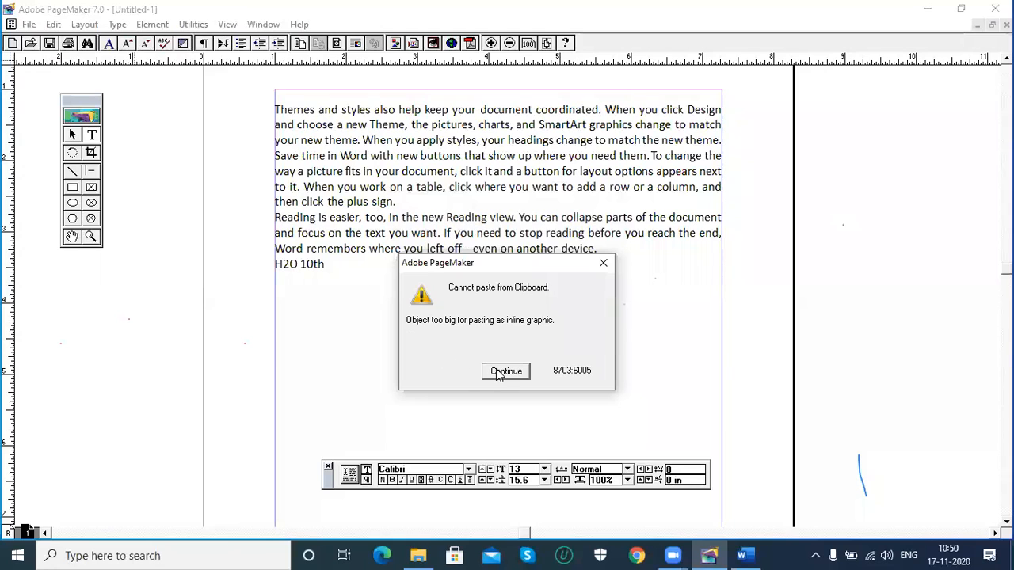
{"action": "left_click", "coordinate": [499, 373]}
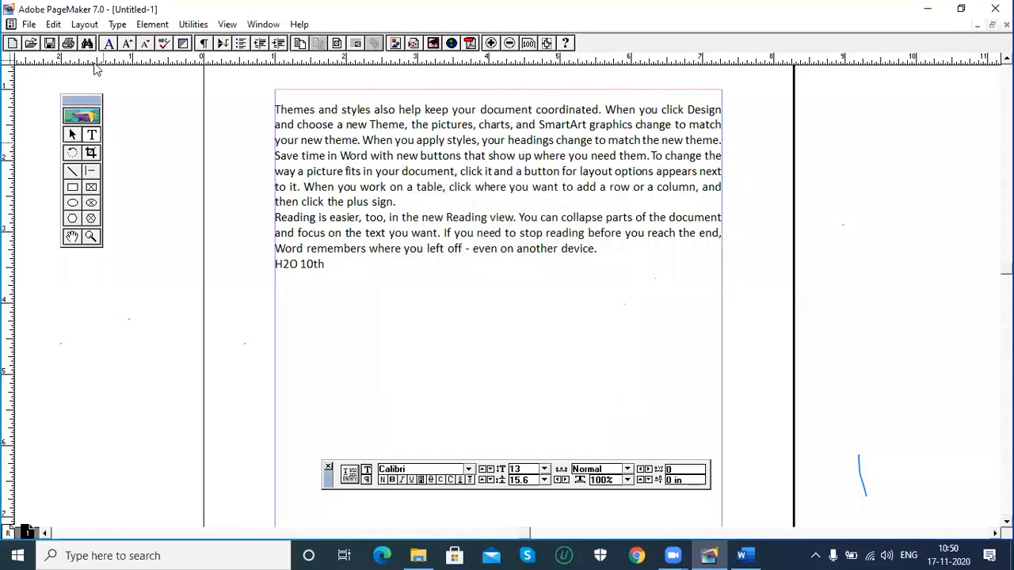
{"action": "left_click", "coordinate": [29, 24]}
{"action": "left_click", "coordinate": [77, 166]}
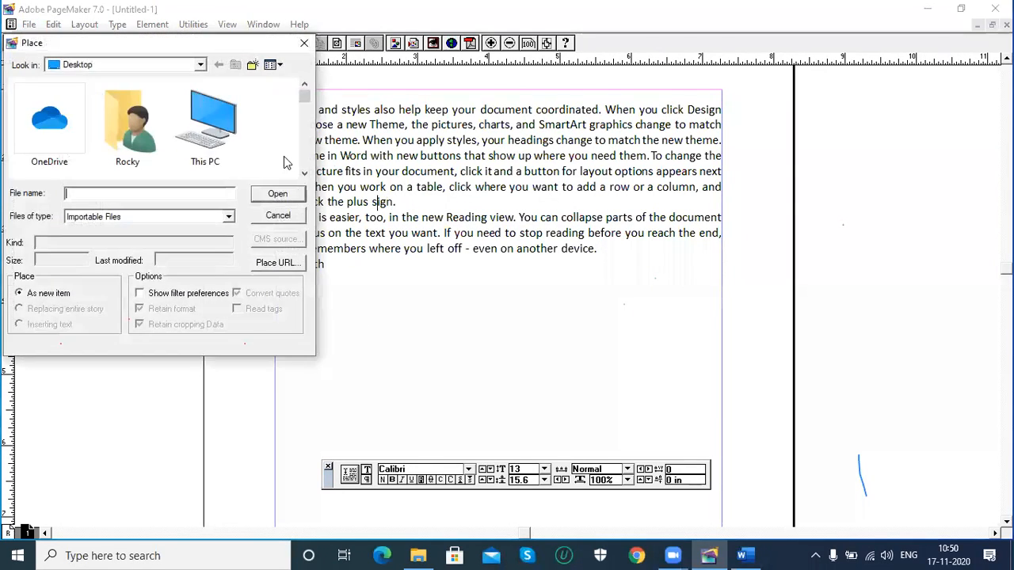
{"action": "left_click_drag", "start_coordinate": [304, 99], "coordinate": [307, 132]}
{"action": "left_click", "coordinate": [204, 130]}
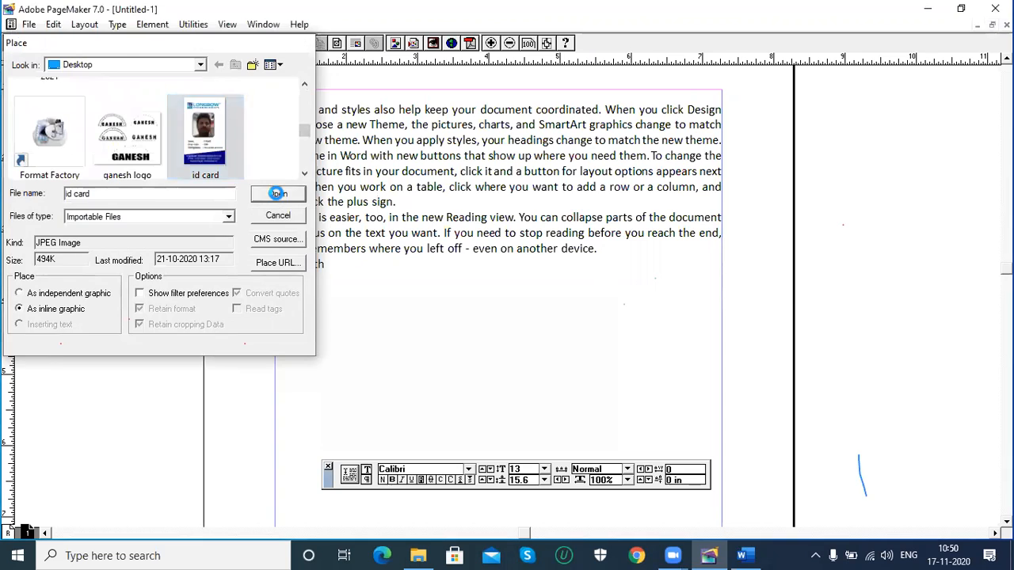
{"action": "left_click", "coordinate": [277, 194]}
{"action": "left_click", "coordinate": [478, 303]}
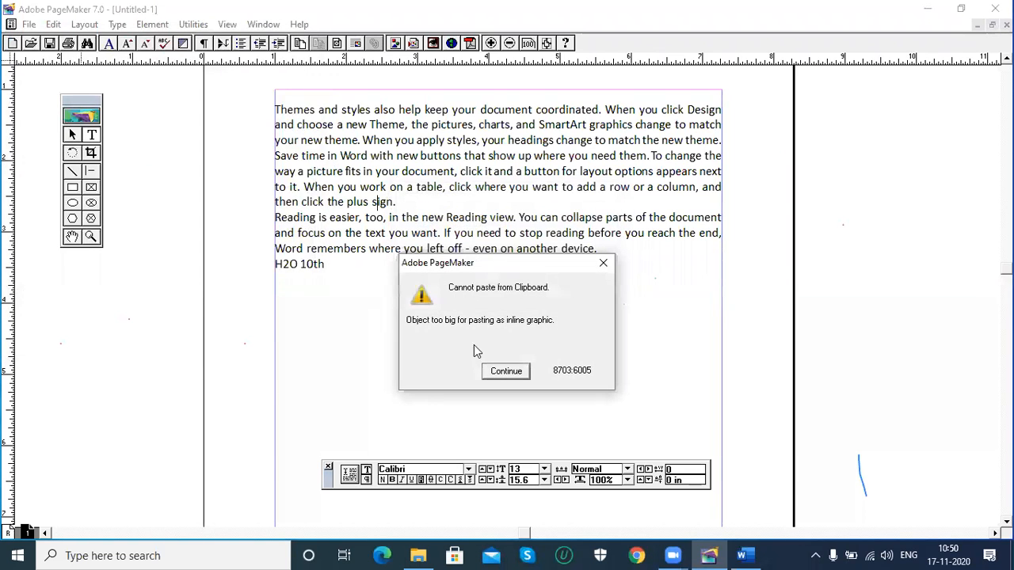
{"action": "left_click", "coordinate": [515, 375]}
{"action": "left_click", "coordinate": [507, 368]}
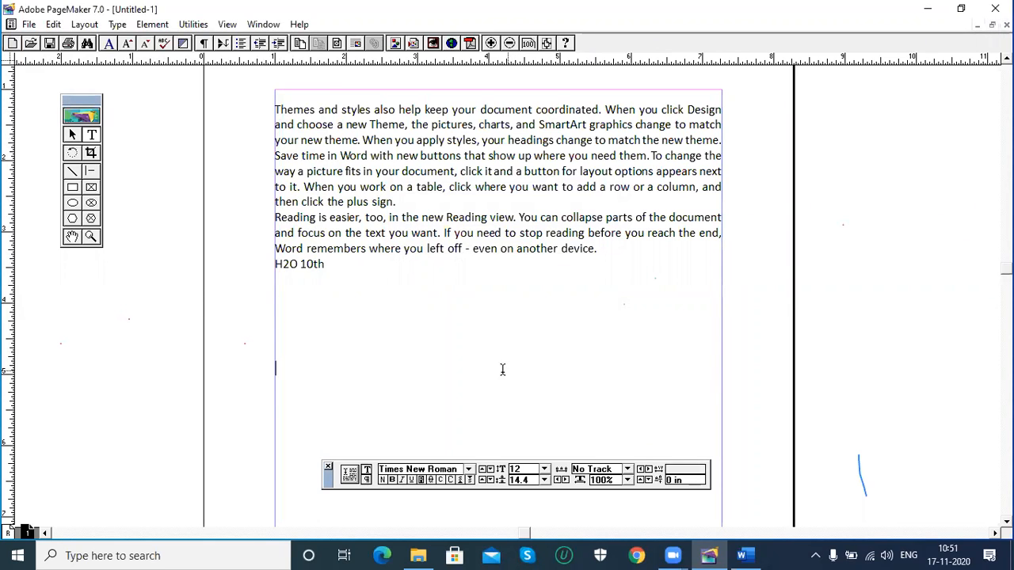
{"action": "left_click", "coordinate": [465, 359]}
{"action": "left_click", "coordinate": [29, 24]}
{"action": "left_click", "coordinate": [60, 164]}
{"action": "left_click_drag", "start_coordinate": [305, 98], "coordinate": [309, 146]}
{"action": "double_click", "coordinate": [142, 127]}
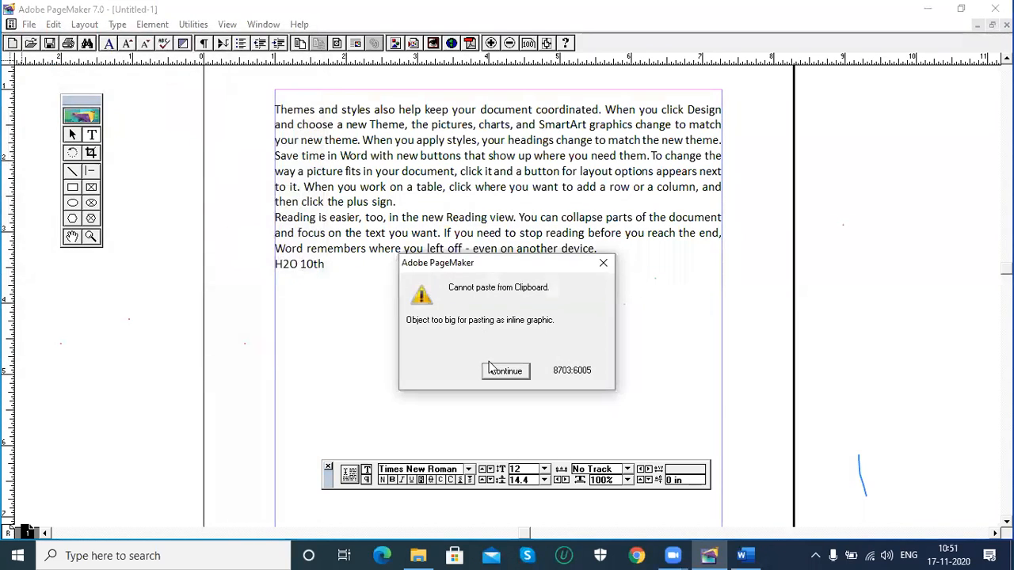
{"action": "left_click", "coordinate": [491, 370]}
{"action": "left_click", "coordinate": [30, 23]}
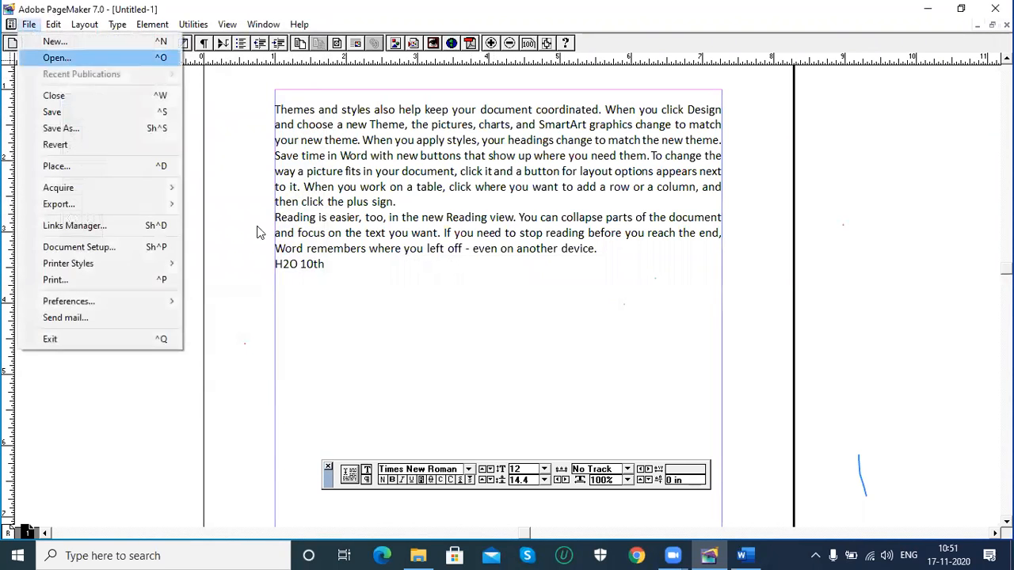
Delete all the story text, including the 'H2O 10th' line, and fit the page in the window
{"action": "left_click", "coordinate": [256, 232]}
{"action": "key", "text": "ctrl+a"}
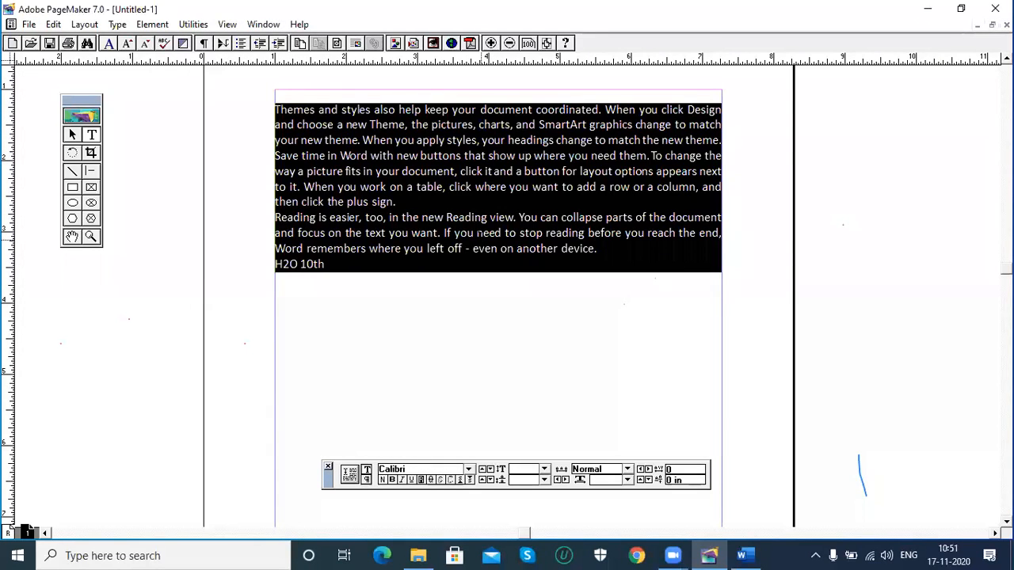
{"action": "key", "text": "Delete"}
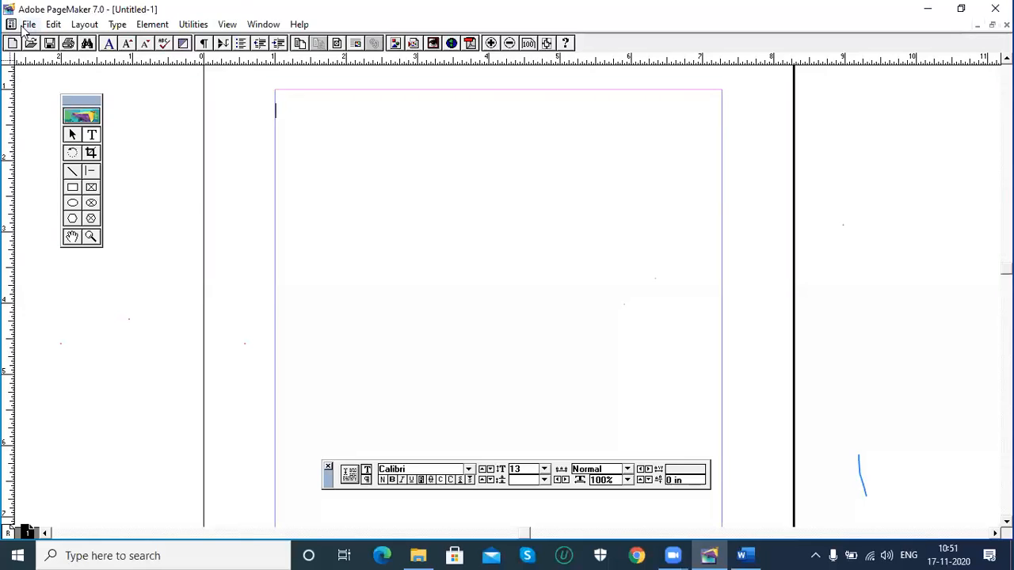
{"action": "left_click", "coordinate": [357, 333]}
{"action": "key", "text": "ctrl+0"}
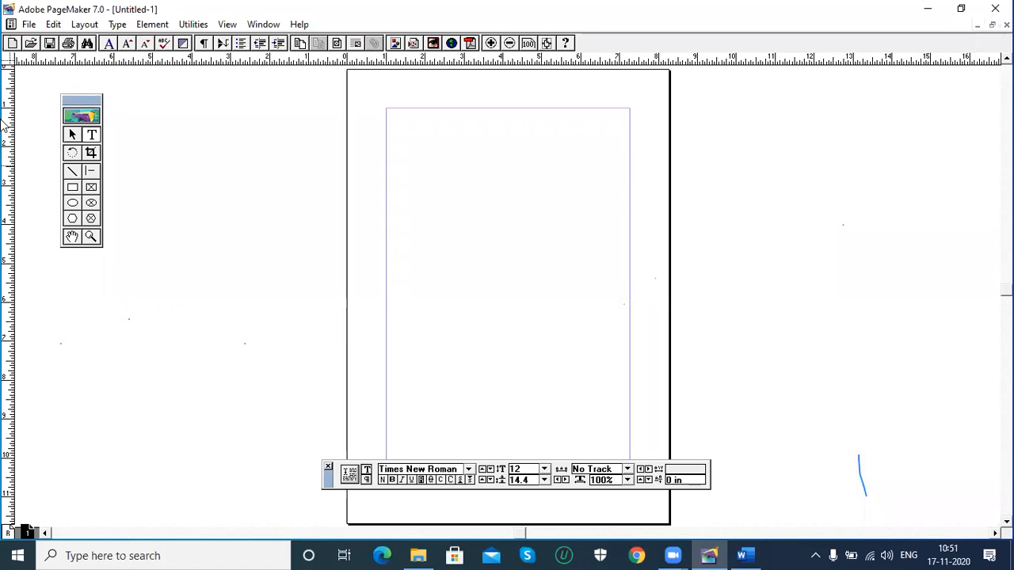
{"action": "left_click", "coordinate": [29, 25]}
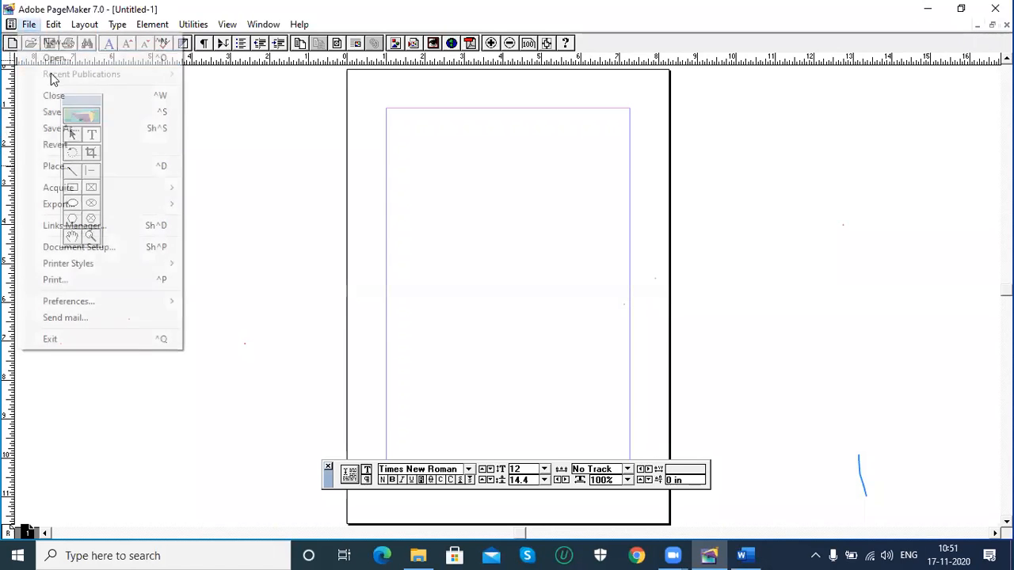
Place the 300_234 VALE logo from E:\images\LOGOS onto the blank page
{"action": "left_click", "coordinate": [84, 166]}
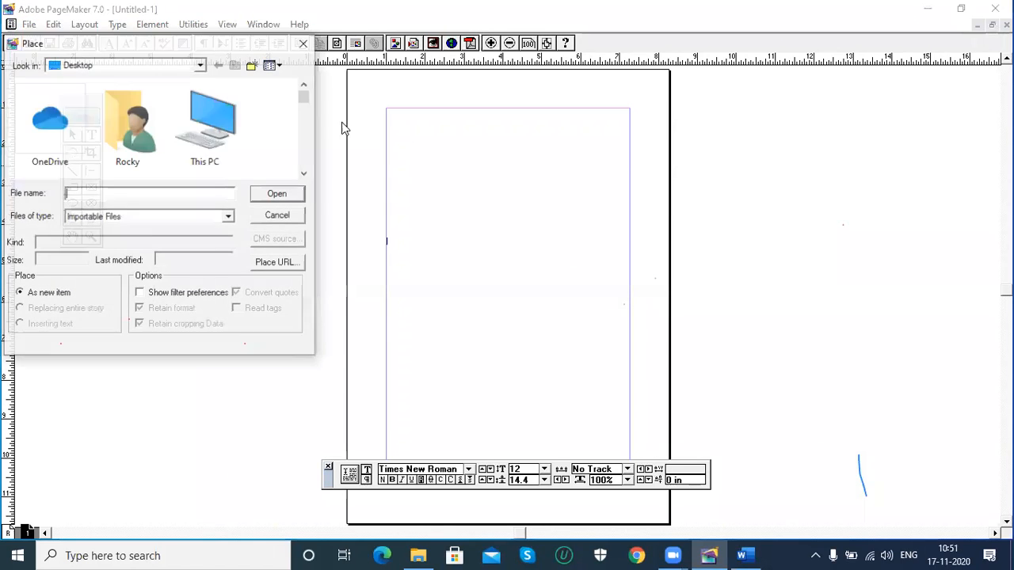
{"action": "double_click", "coordinate": [211, 117]}
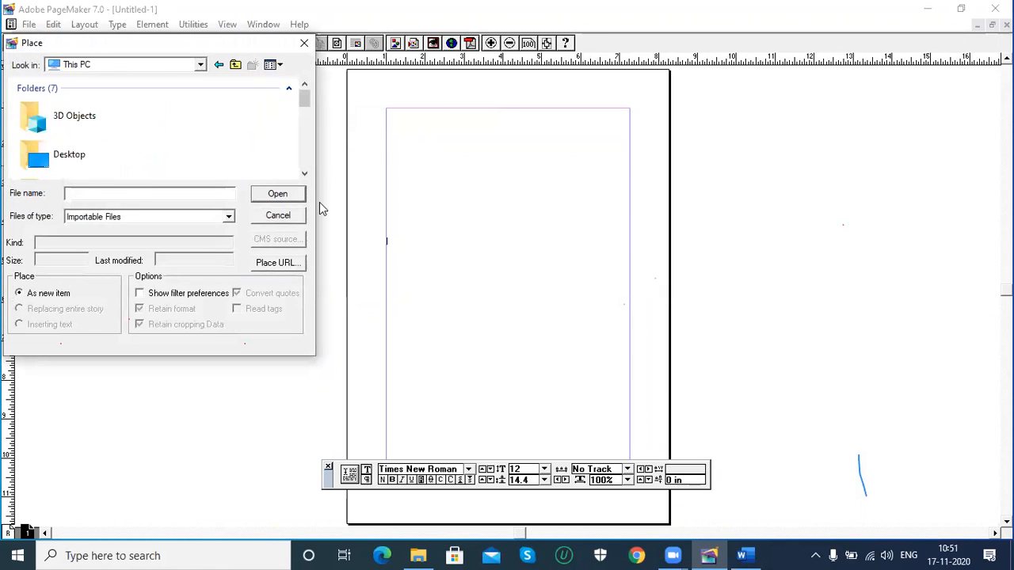
{"action": "left_click", "coordinate": [306, 122]}
{"action": "scroll", "coordinate": [306, 123], "scroll_direction": "down", "scroll_amount": 6}
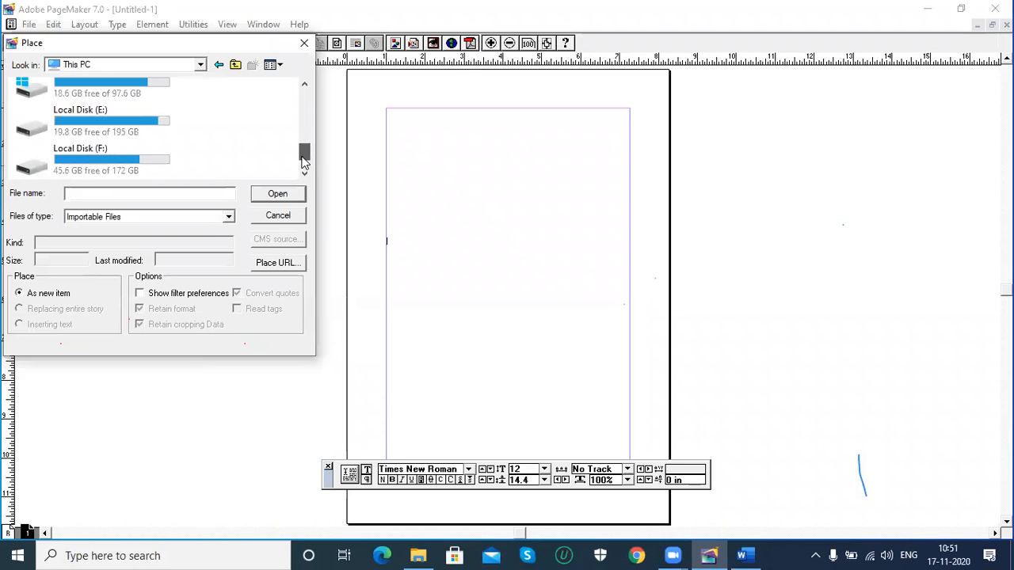
{"action": "double_click", "coordinate": [136, 127]}
{"action": "left_click", "coordinate": [83, 132]}
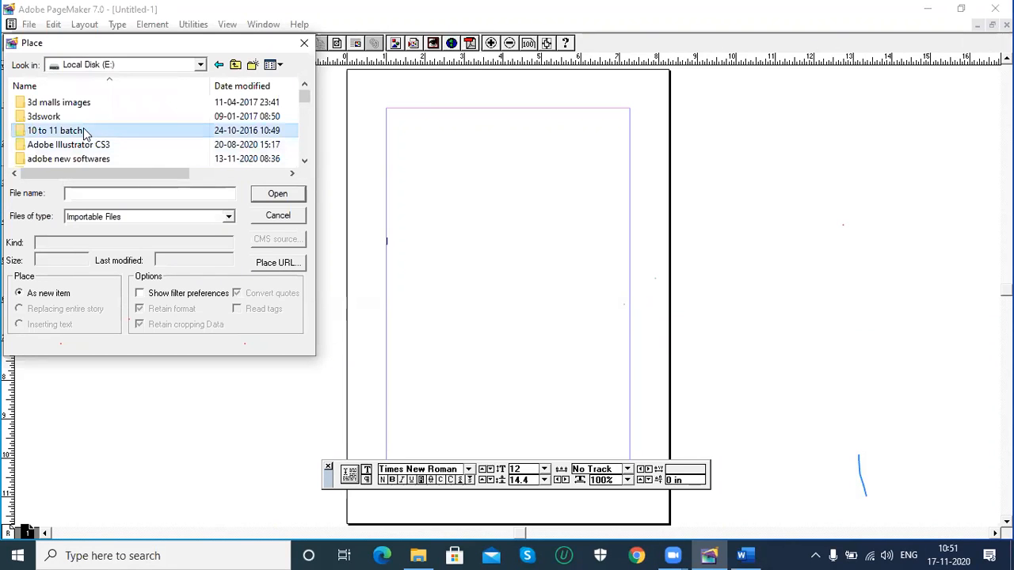
{"action": "key", "text": "i"}
{"action": "double_click", "coordinate": [70, 116]}
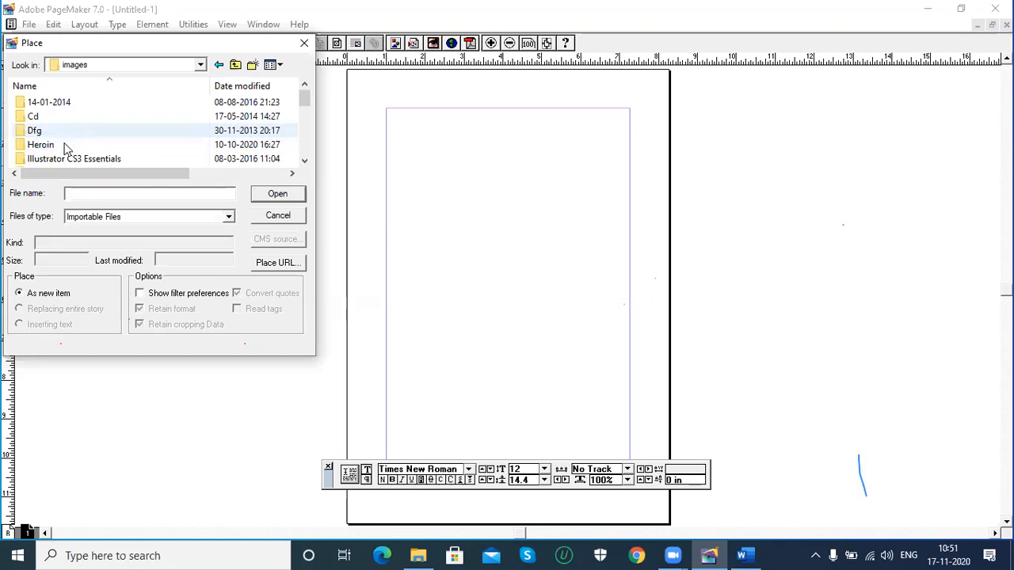
{"action": "left_click", "coordinate": [304, 160]}
{"action": "left_click", "coordinate": [305, 160]}
{"action": "left_click", "coordinate": [304, 161]}
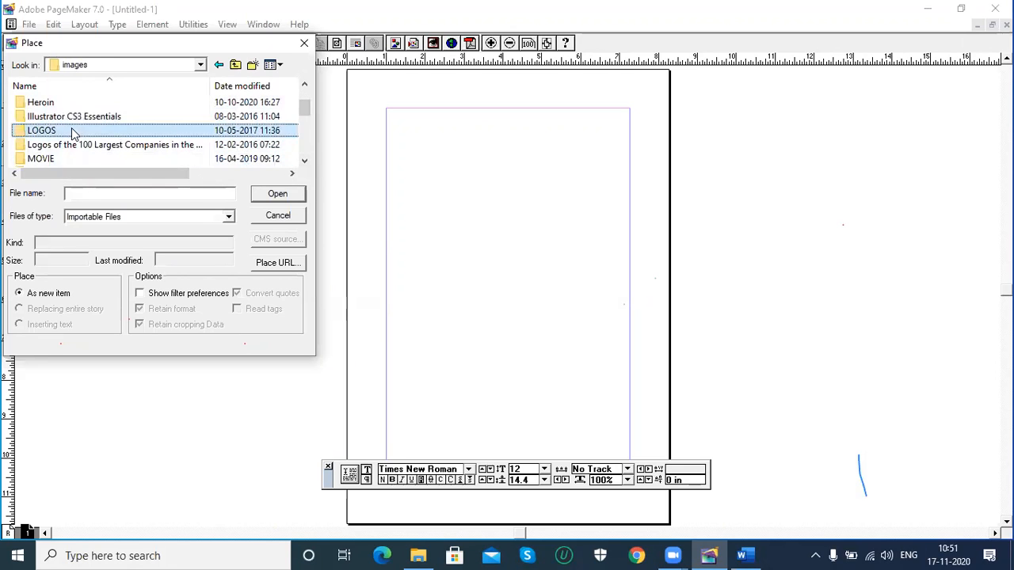
{"action": "double_click", "coordinate": [74, 132]}
{"action": "left_click", "coordinate": [136, 133]}
{"action": "left_click", "coordinate": [284, 196]}
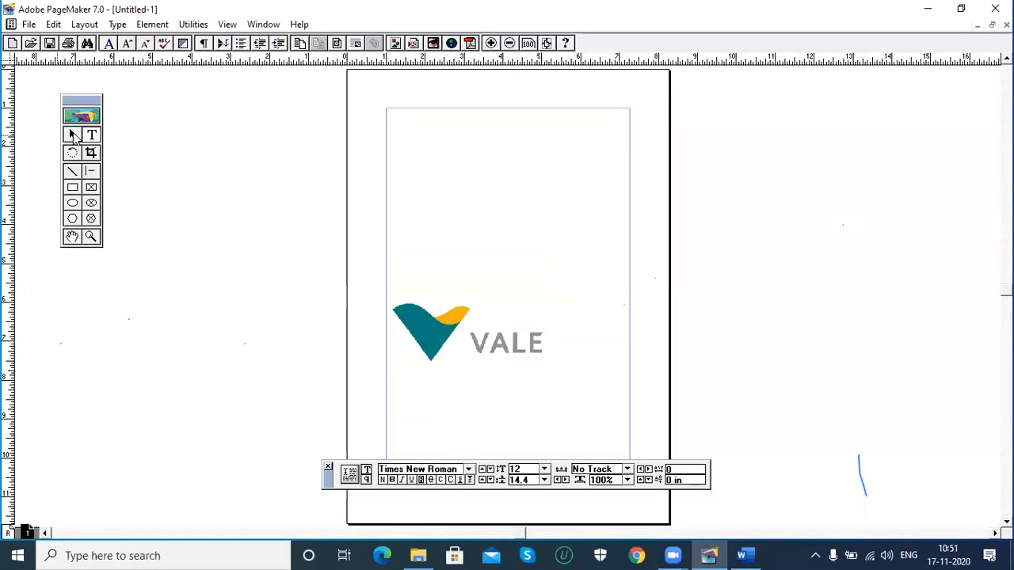
Select the VALE logo, adjust its baseline, cancel Preferences, and delete the logo
{"action": "left_click", "coordinate": [72, 134]}
{"action": "left_click", "coordinate": [489, 355]}
{"action": "left_click_drag", "start_coordinate": [489, 356], "coordinate": [514, 345]}
{"action": "left_click", "coordinate": [29, 23]}
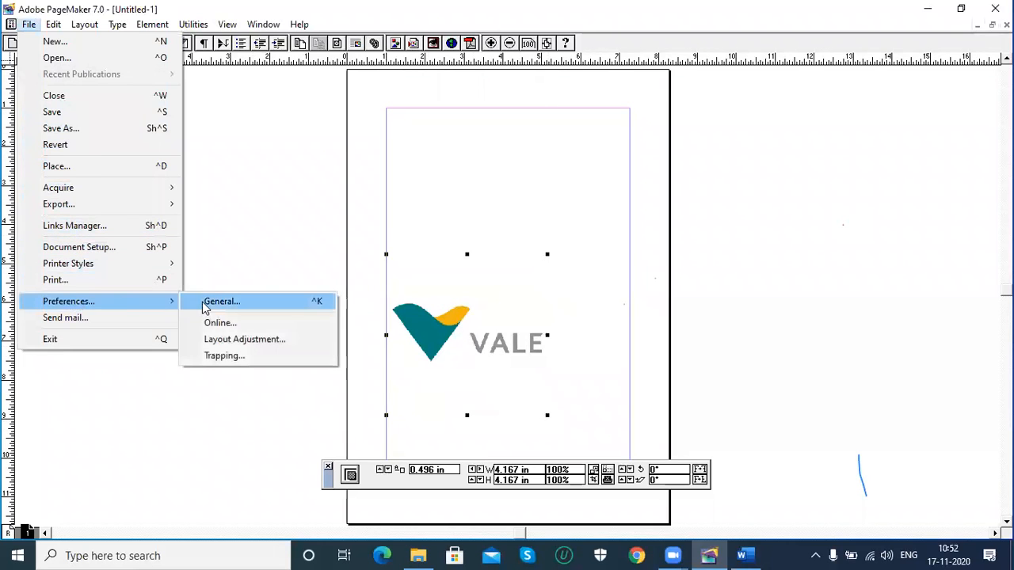
{"action": "left_click", "coordinate": [325, 304]}
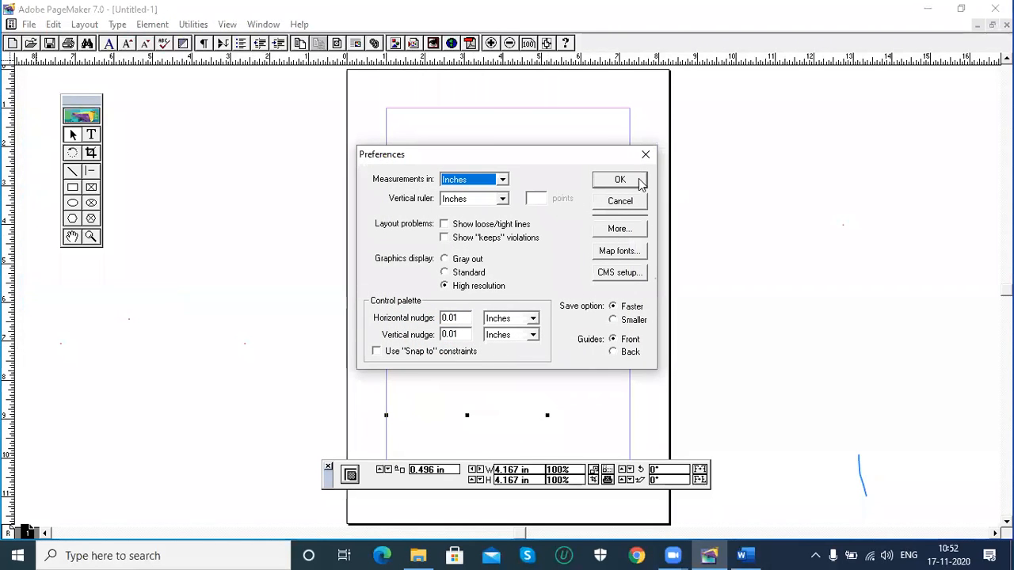
{"action": "left_click", "coordinate": [631, 202]}
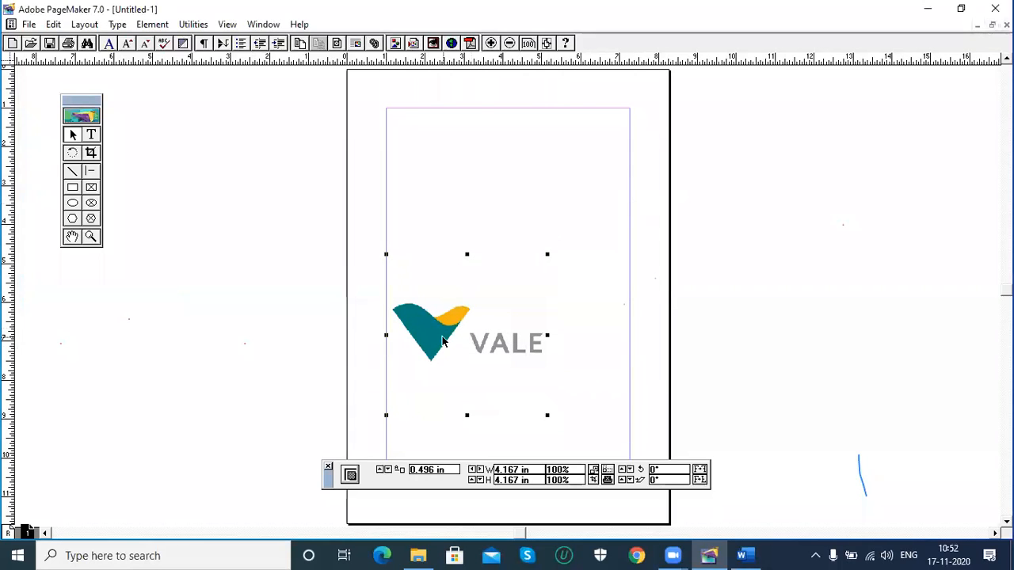
{"action": "key", "text": "Delete"}
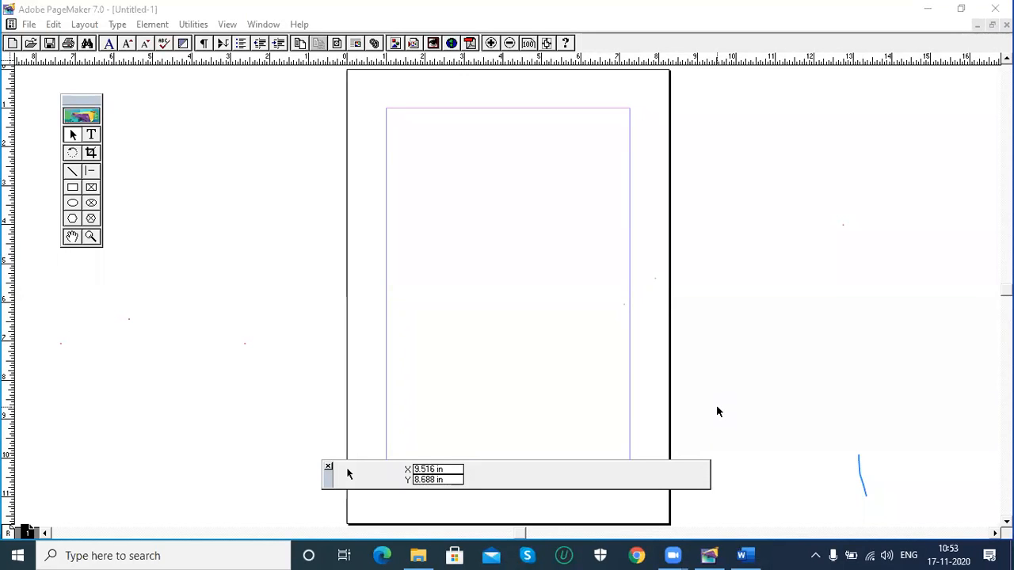
{"action": "left_click", "coordinate": [83, 103]}
{"action": "left_click_drag", "start_coordinate": [83, 103], "coordinate": [82, 103]}
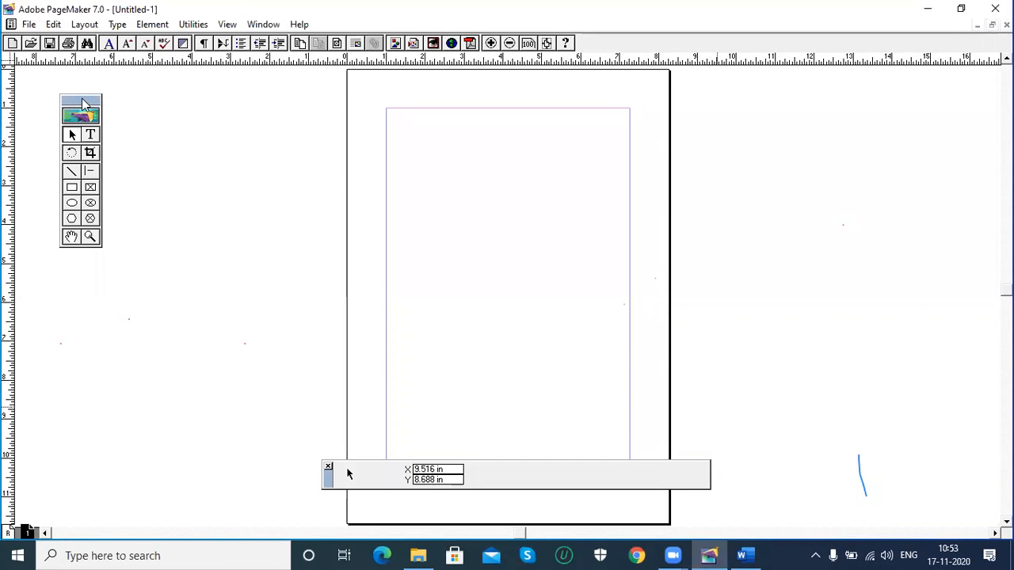
{"action": "left_click", "coordinate": [28, 25]}
{"action": "left_click", "coordinate": [28, 24]}
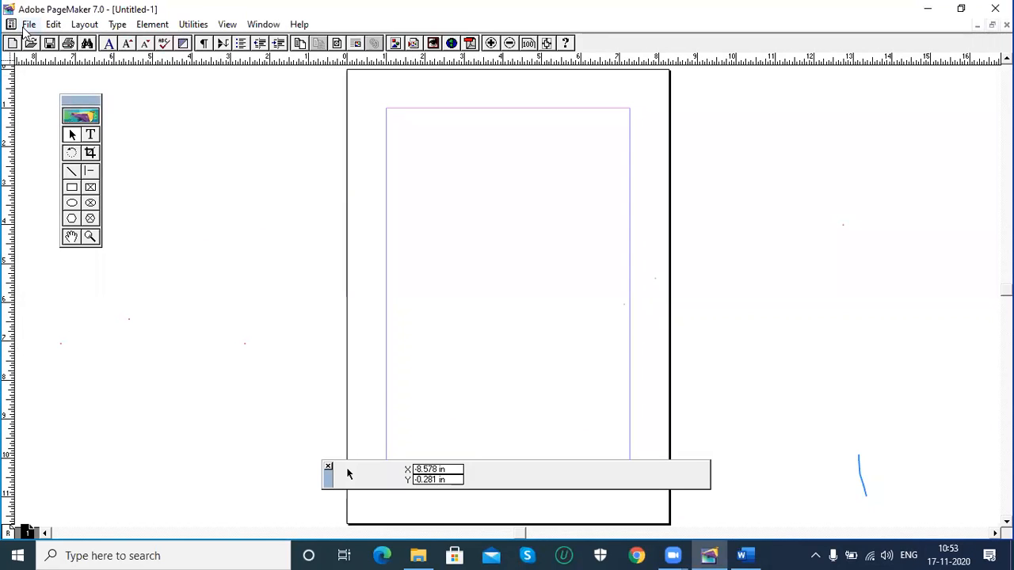
{"action": "left_click", "coordinate": [28, 25]}
{"action": "left_click", "coordinate": [28, 25]}
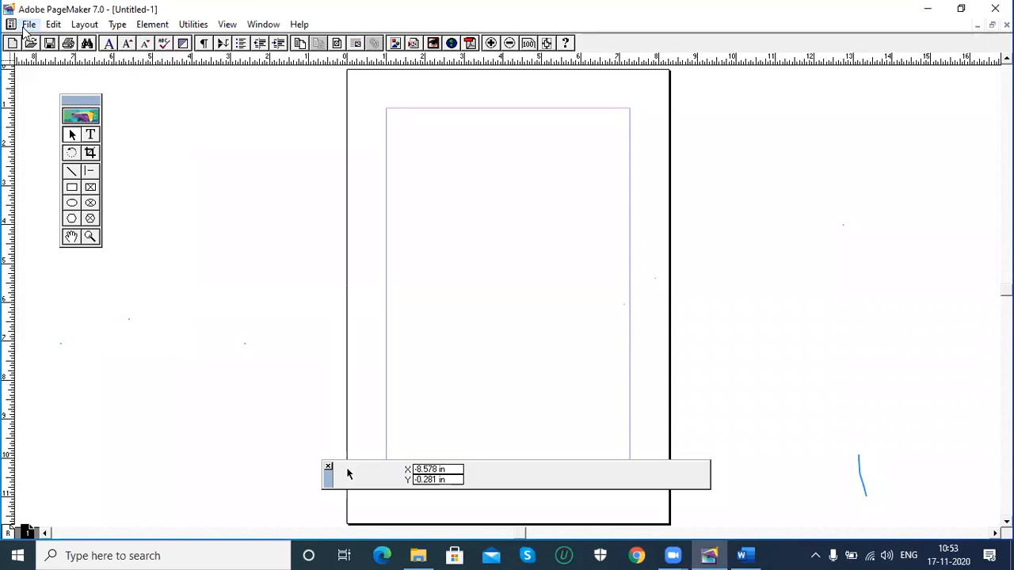